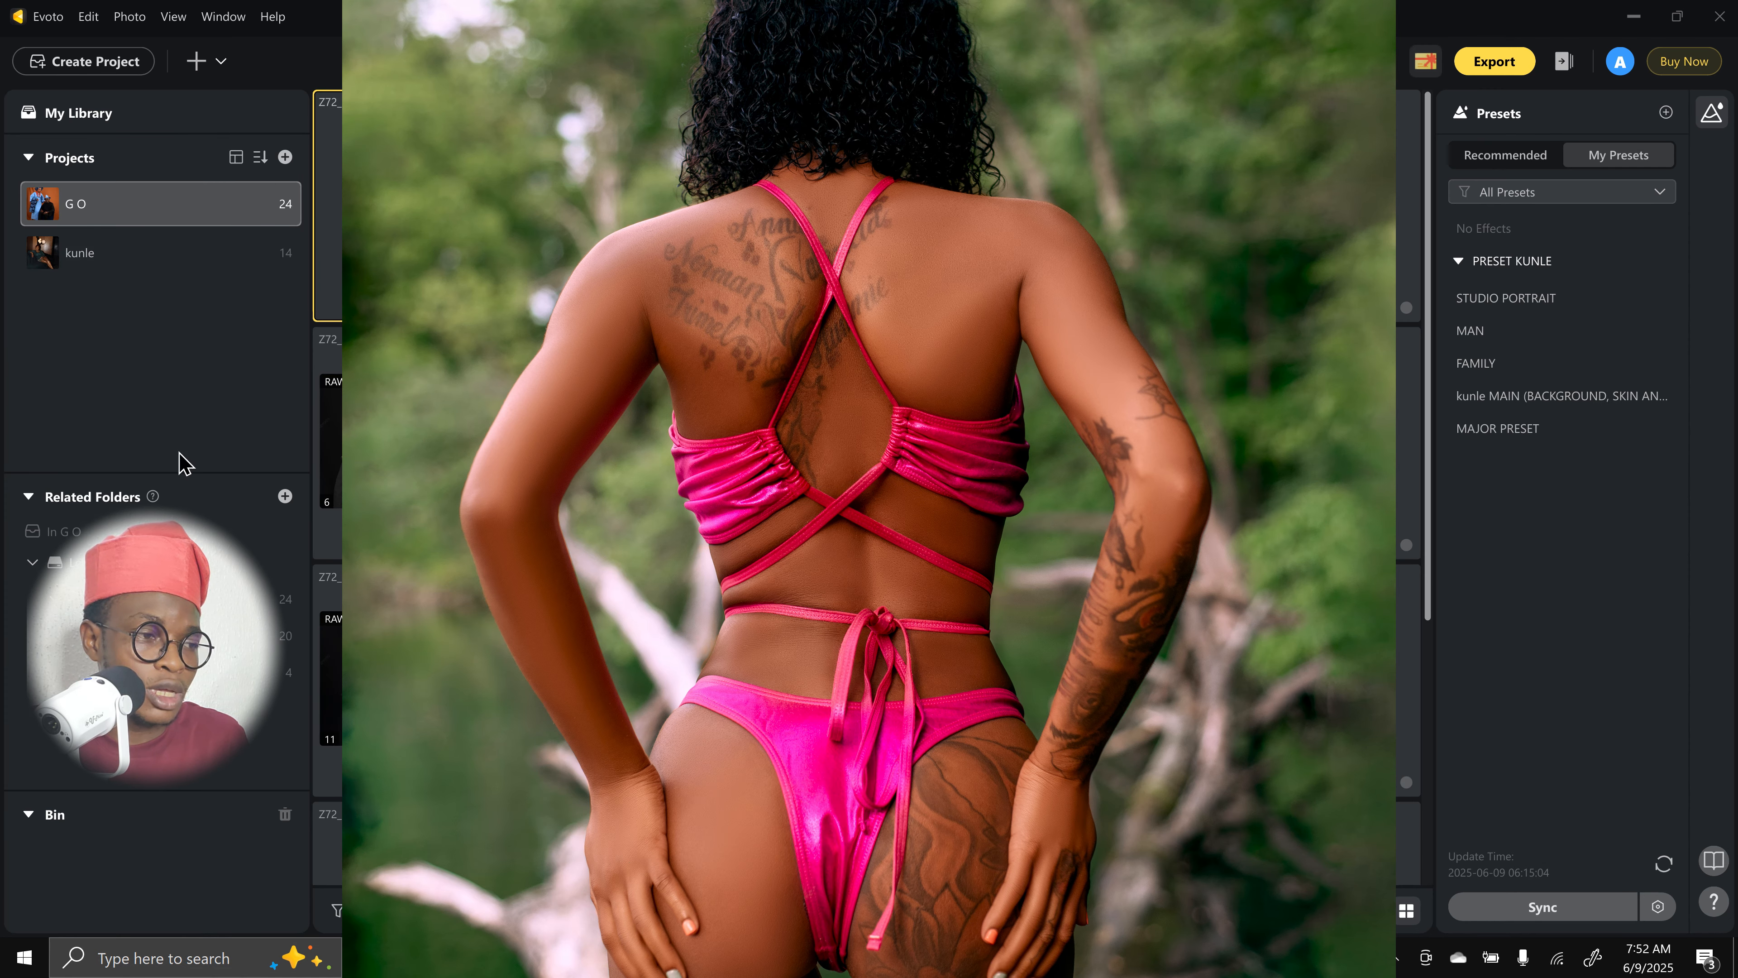
Step: Create a new project named pratice
{"action": "left_click", "coordinate": [285, 158]}
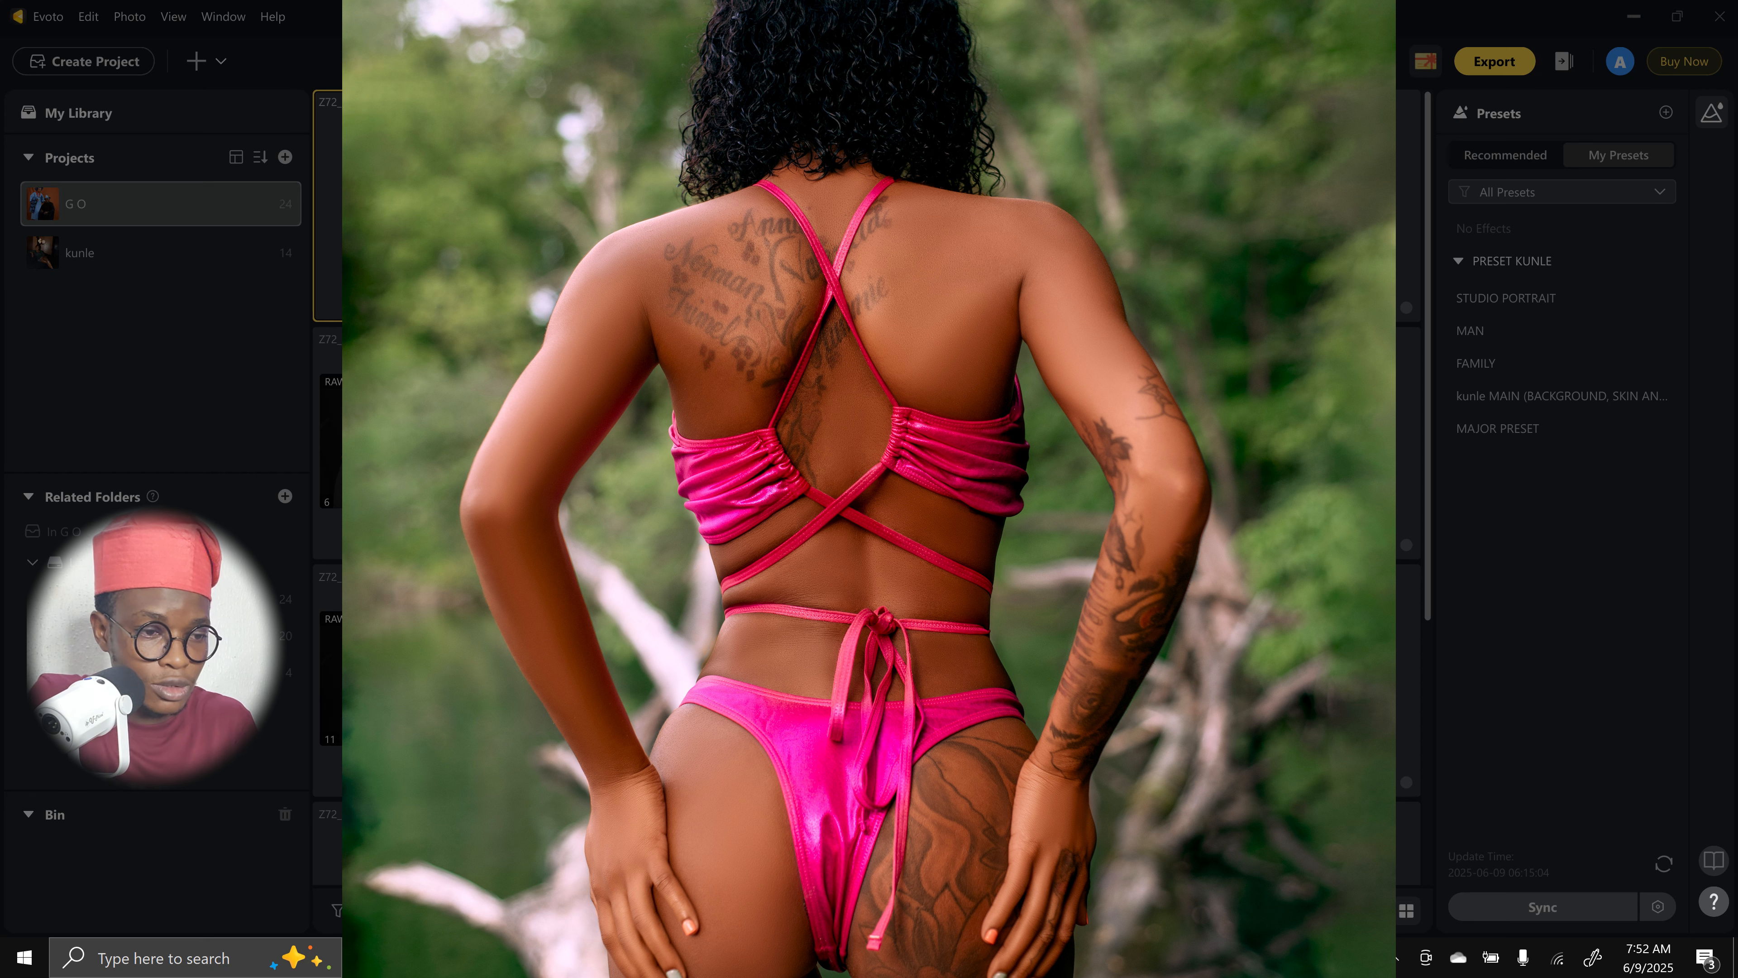
{"action": "key", "text": "Escape"}
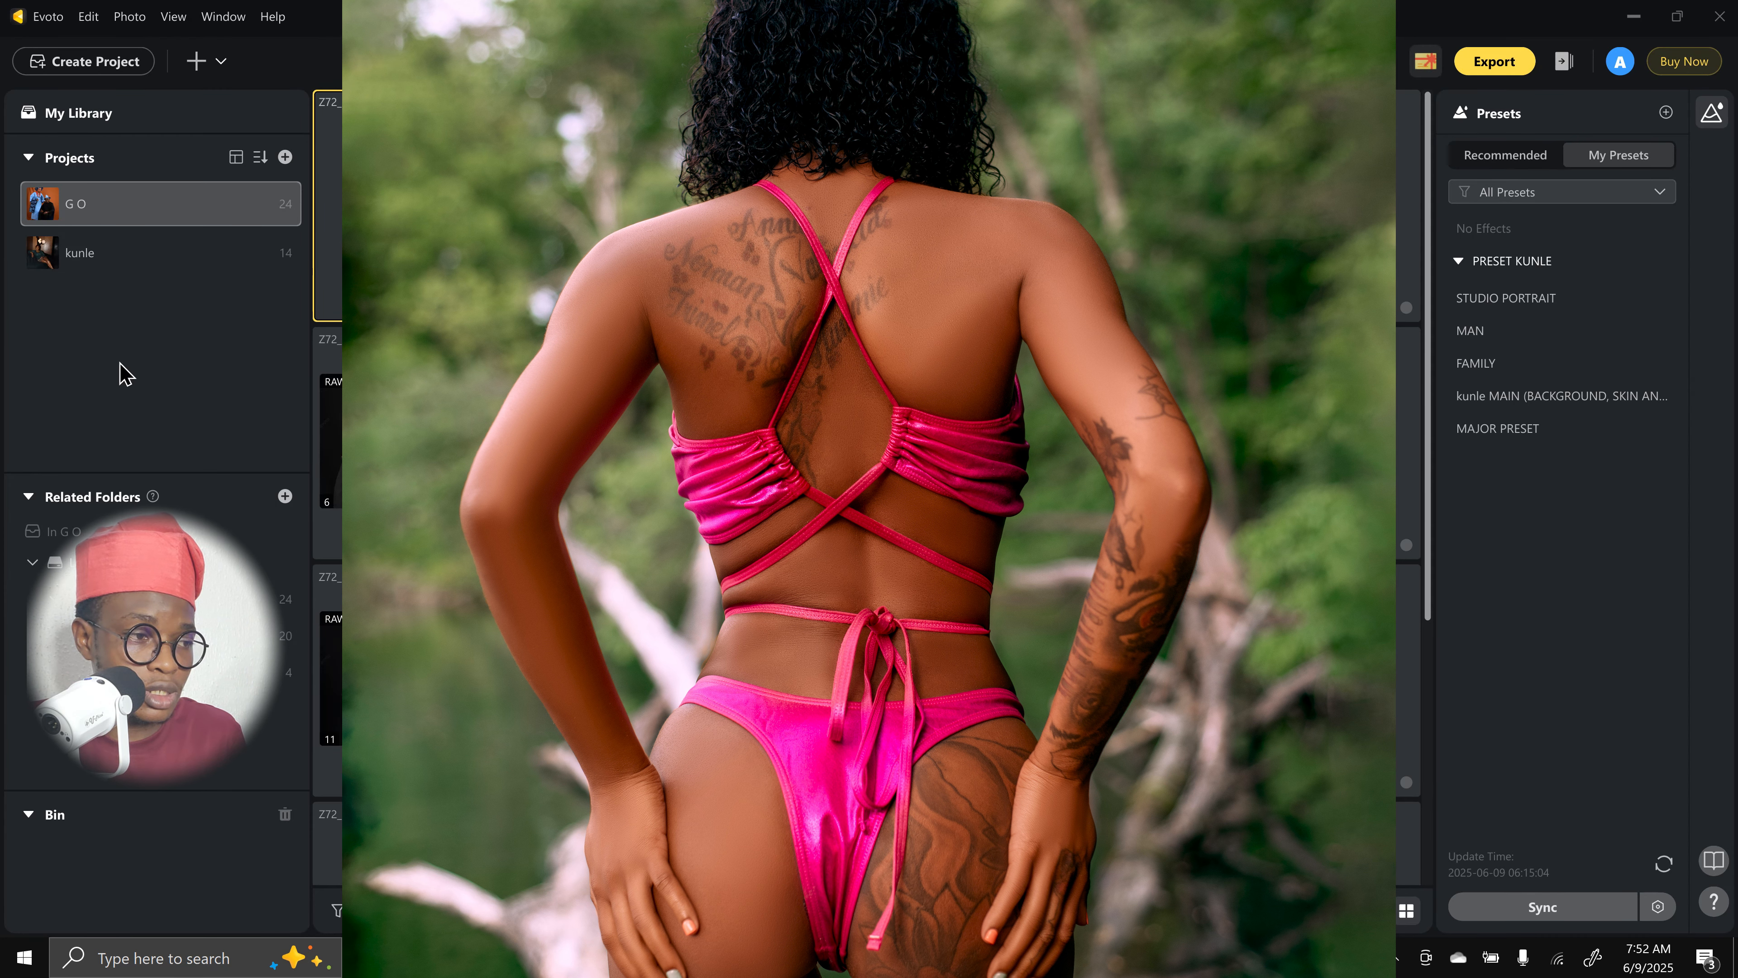
{"action": "left_click", "coordinate": [285, 157]}
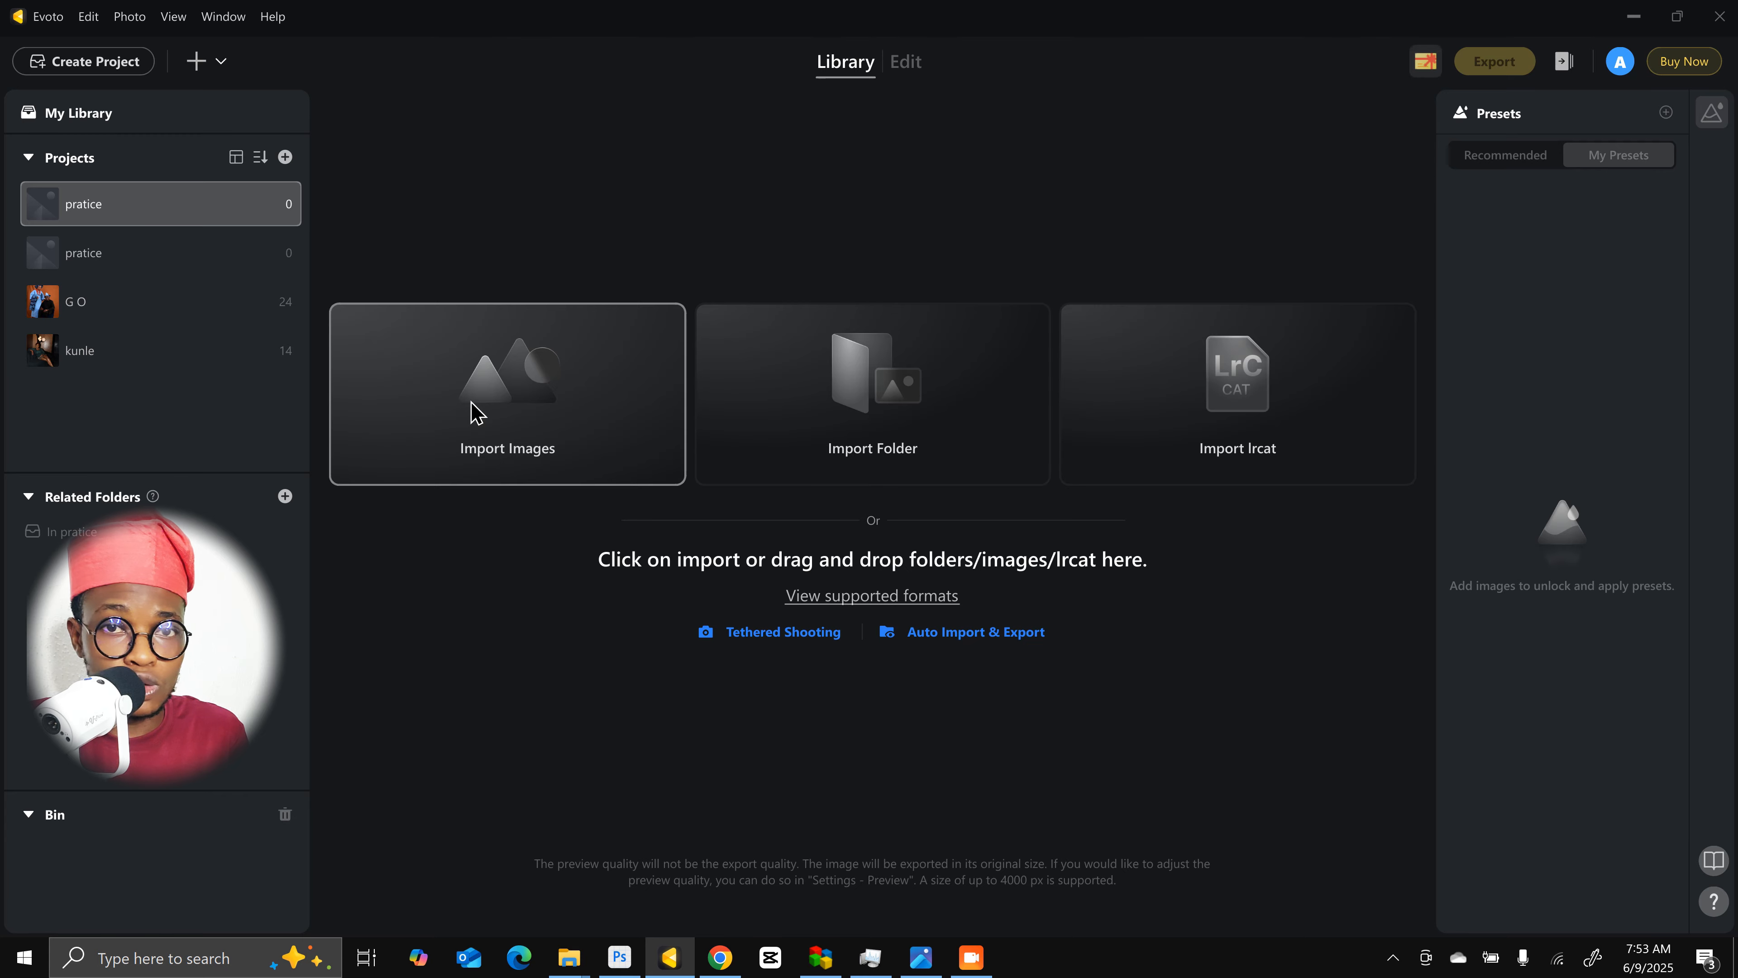
Step: Start importing images into the project and open the Raw subfolder of the client's folder in Pictures
{"action": "left_click", "coordinate": [522, 430]}
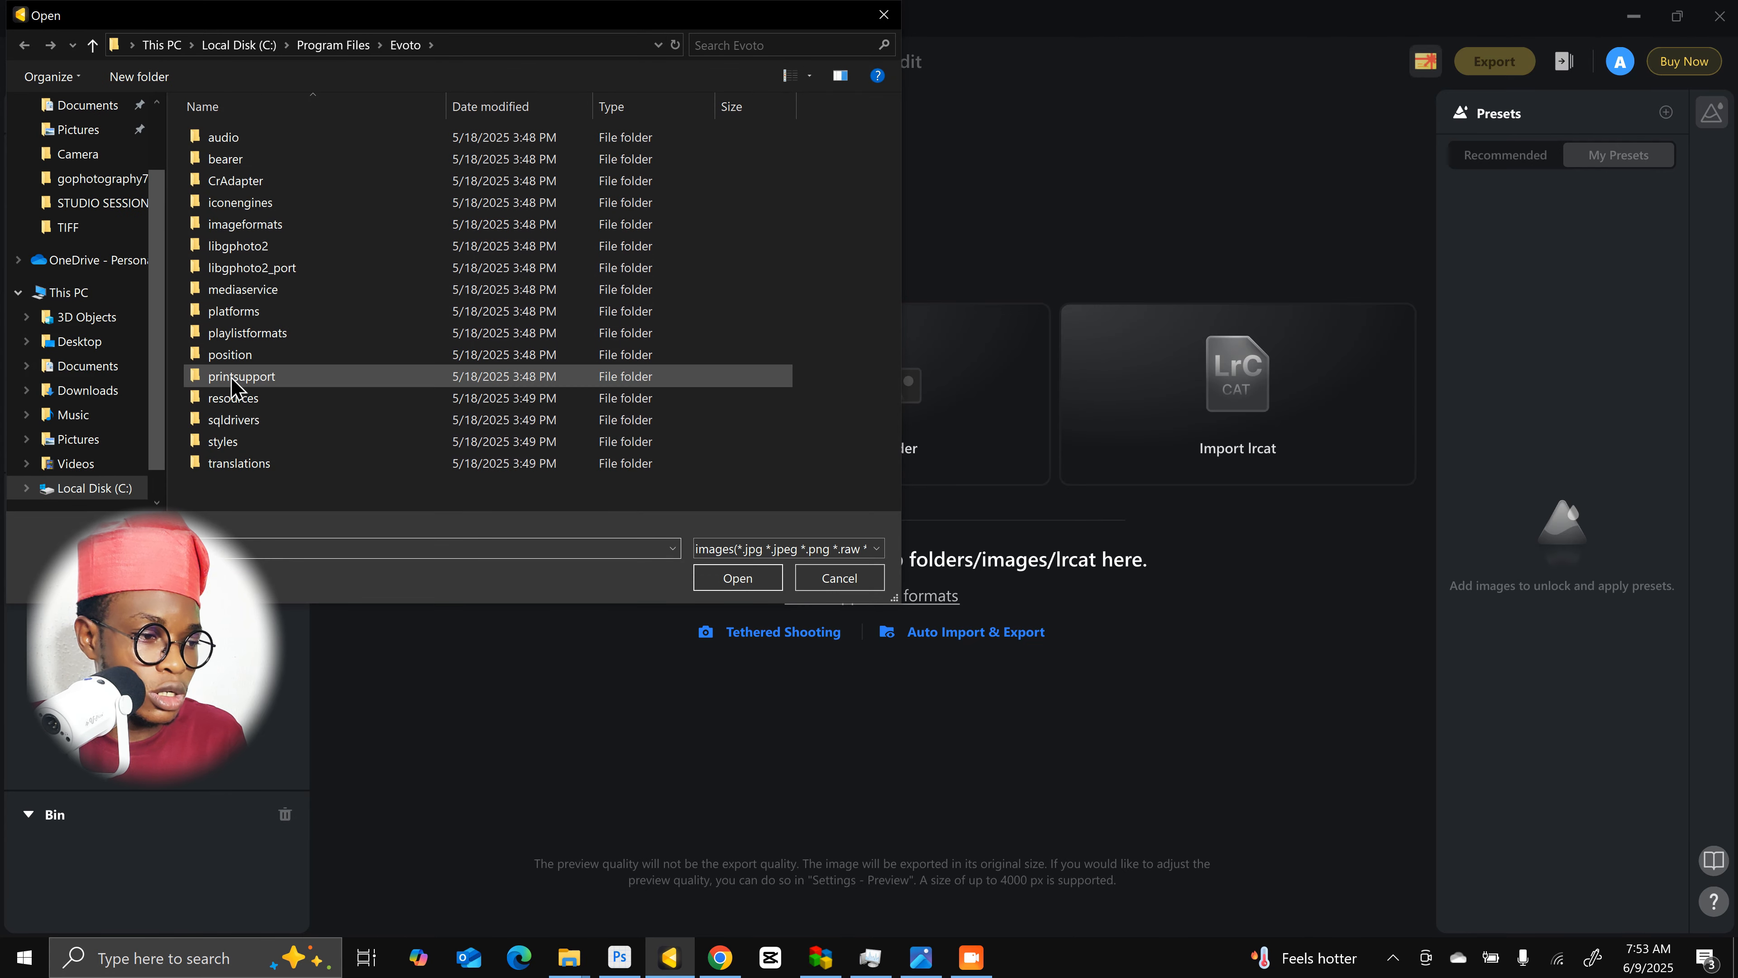
{"action": "left_click", "coordinate": [123, 441]}
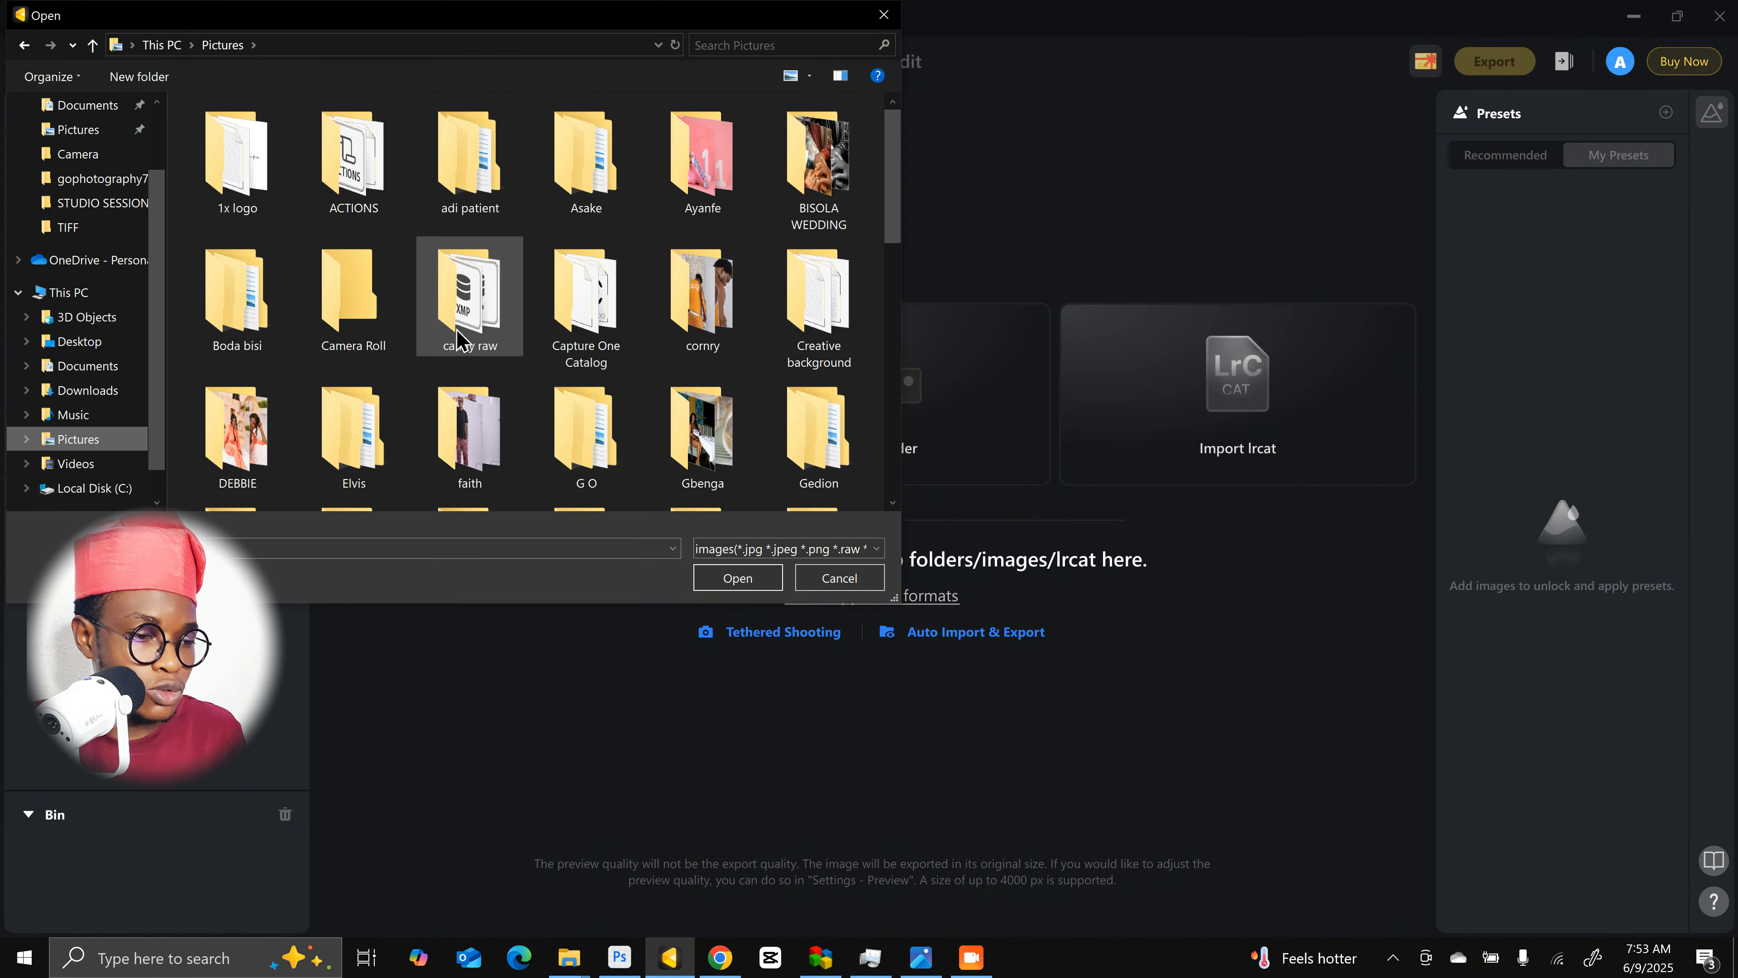
{"action": "scroll", "coordinate": [458, 340], "scroll_direction": "down", "scroll_amount": 5}
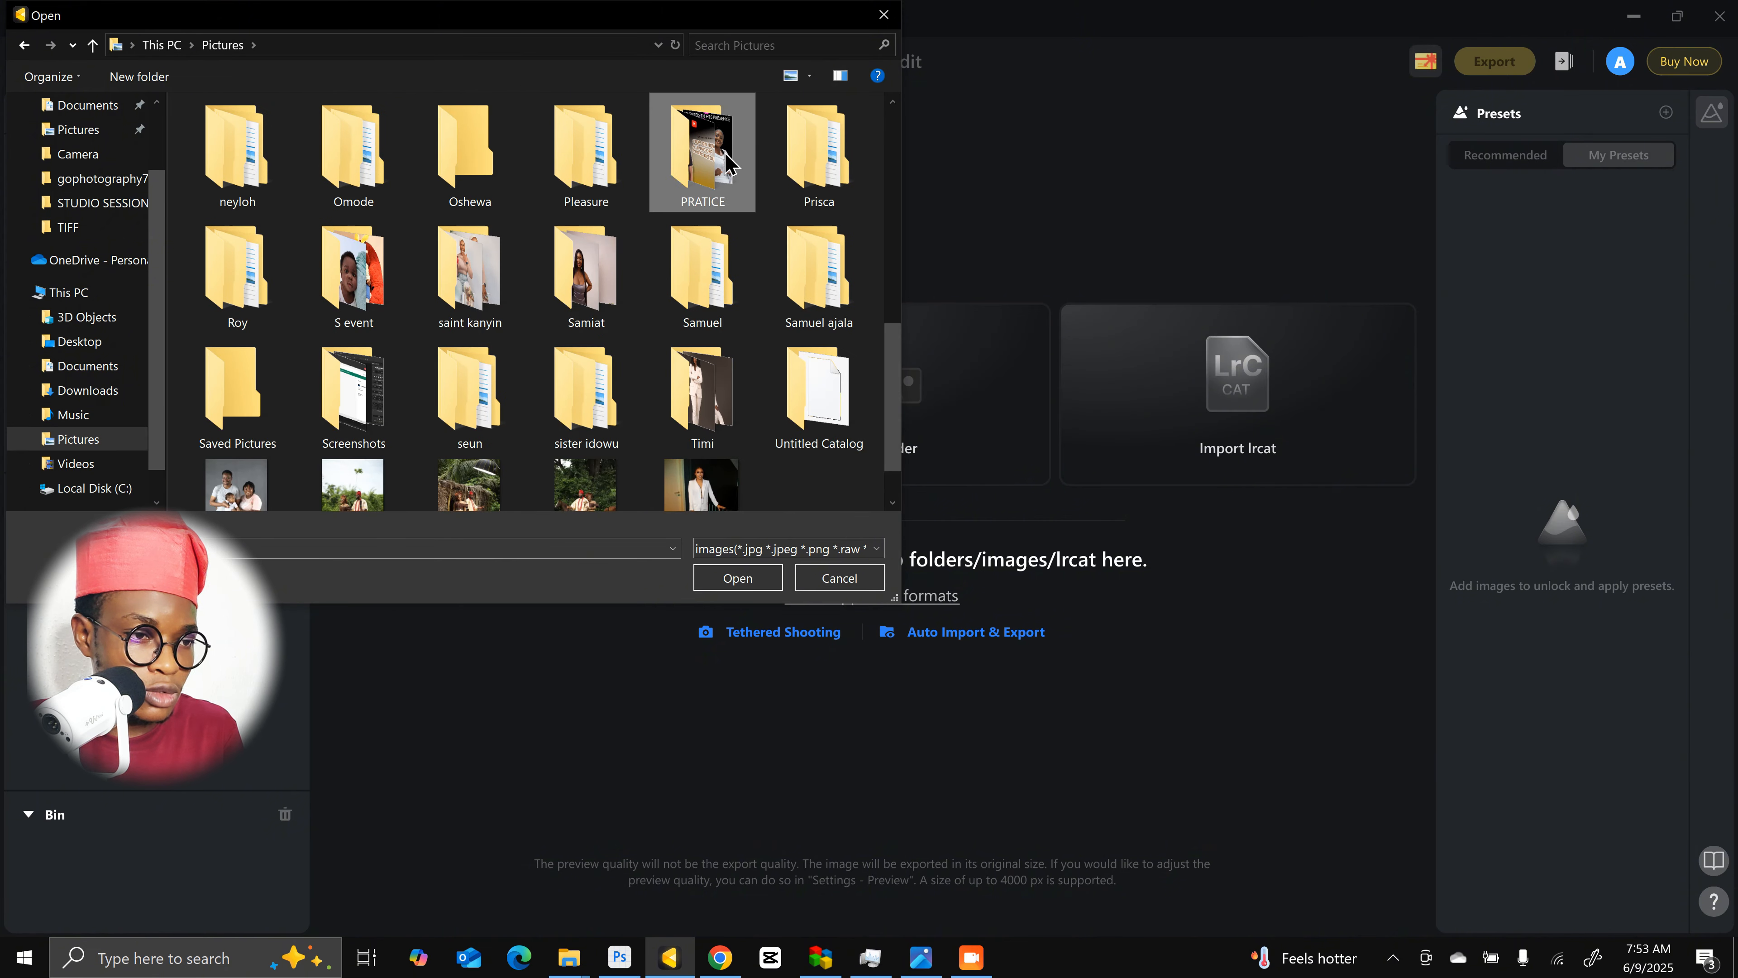
{"action": "double_click", "coordinate": [816, 145]}
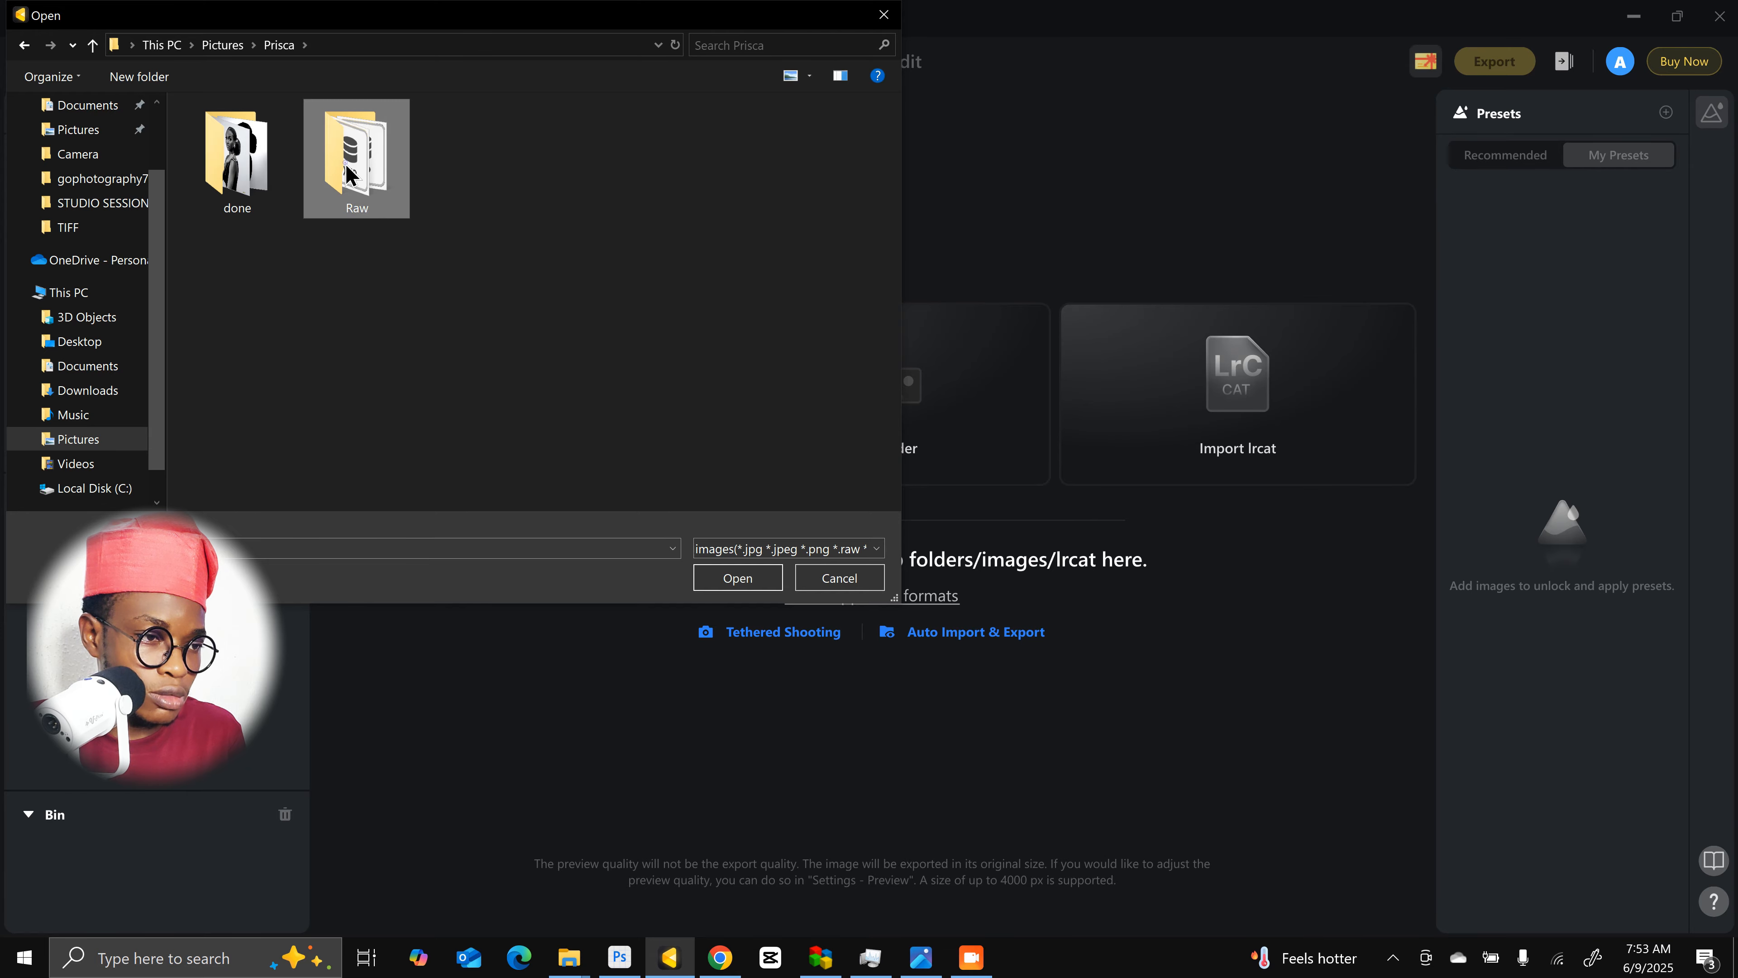
{"action": "double_click", "coordinate": [350, 175]}
Step: Find IMG_0060 among the raw portraits and import it into the project
{"action": "scroll", "coordinate": [468, 311], "scroll_direction": "down", "scroll_amount": 3}
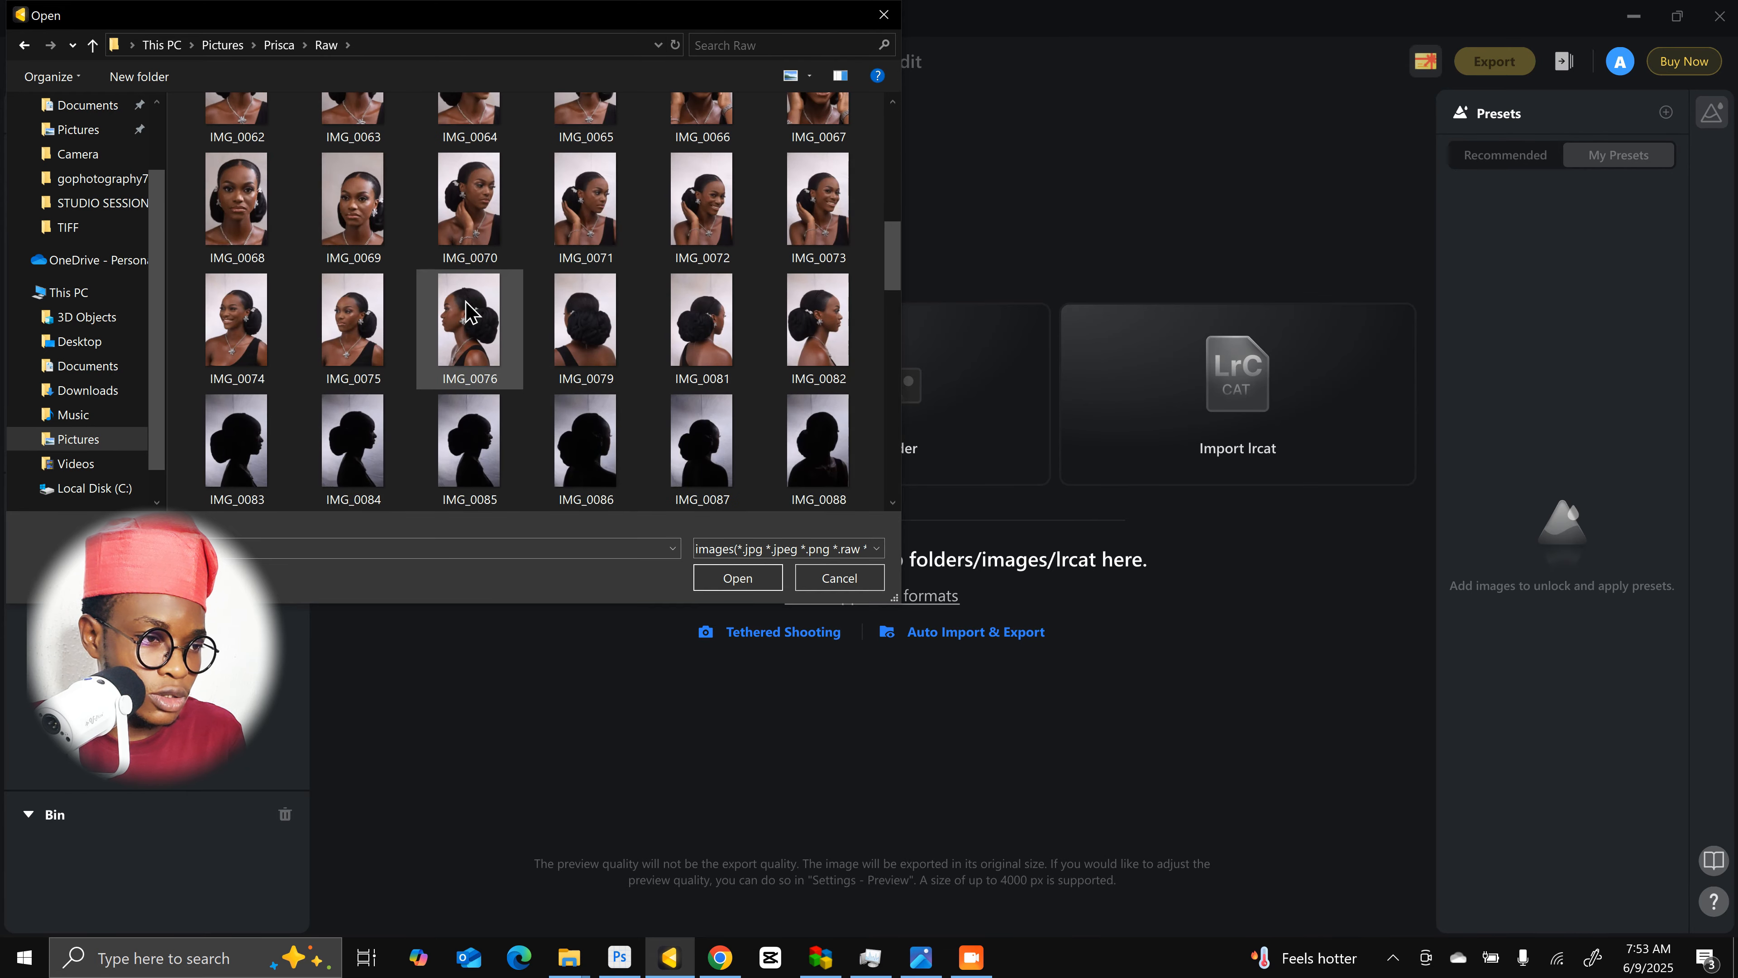
{"action": "scroll", "coordinate": [468, 311], "scroll_direction": "up", "scroll_amount": 2}
{"action": "scroll", "coordinate": [468, 311], "scroll_direction": "up", "scroll_amount": 6}
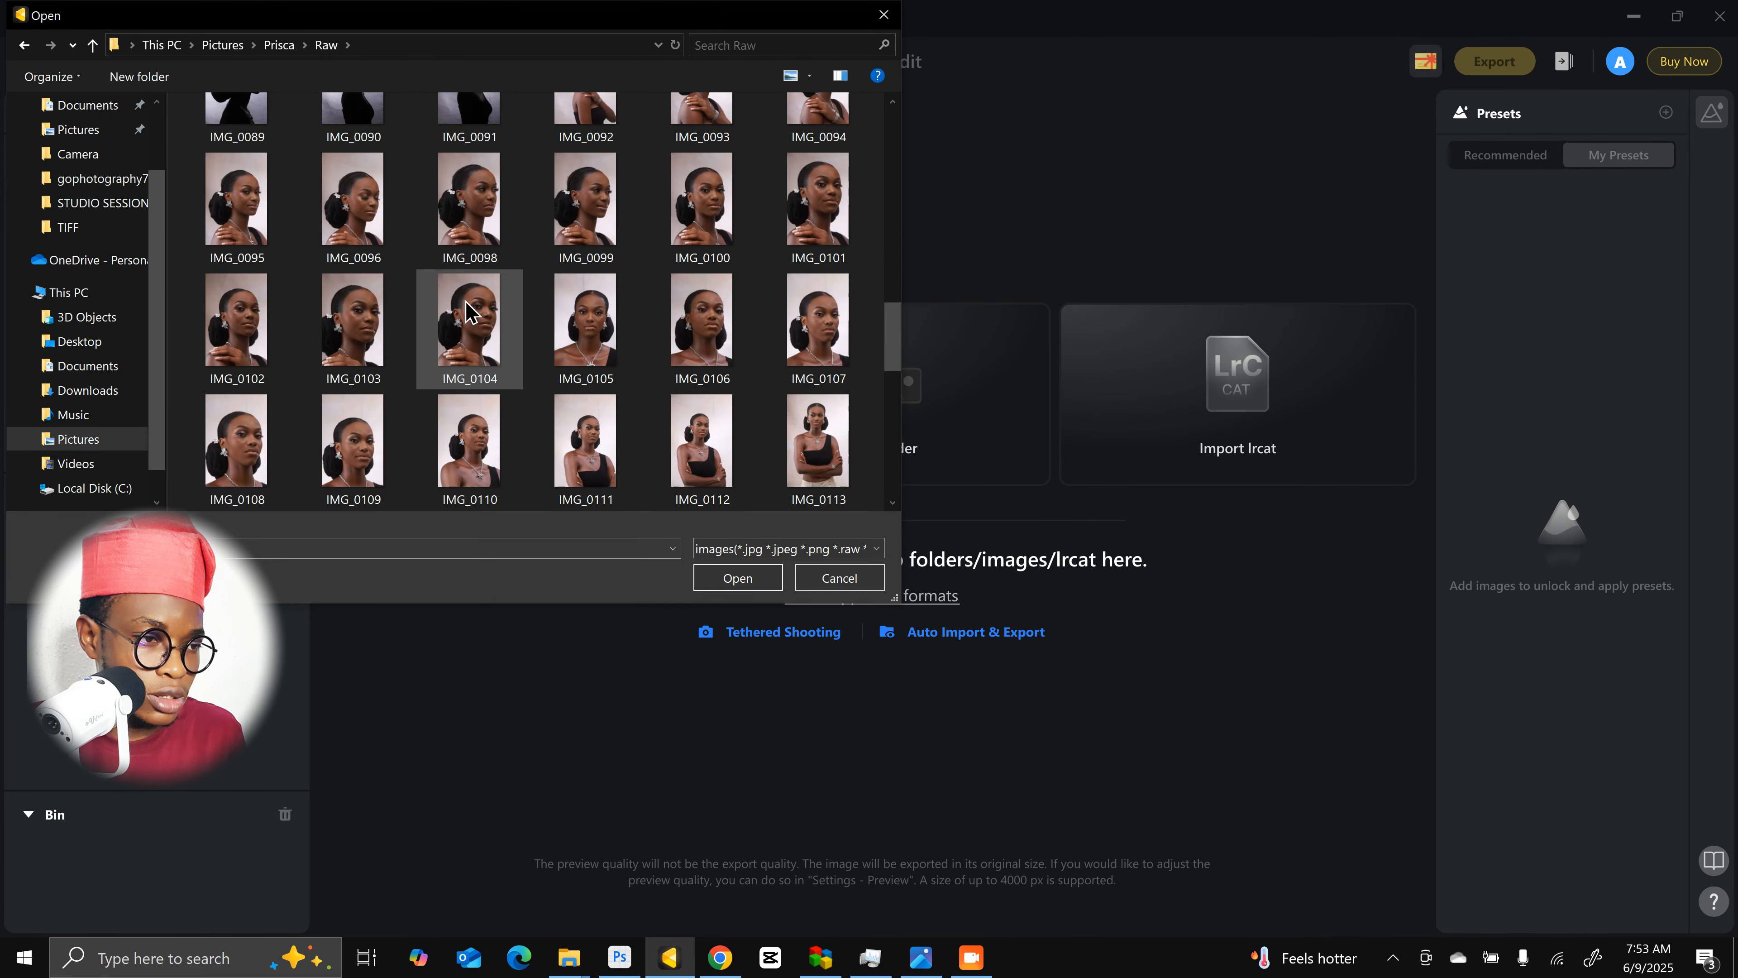
{"action": "scroll", "coordinate": [468, 312], "scroll_direction": "down", "scroll_amount": 5}
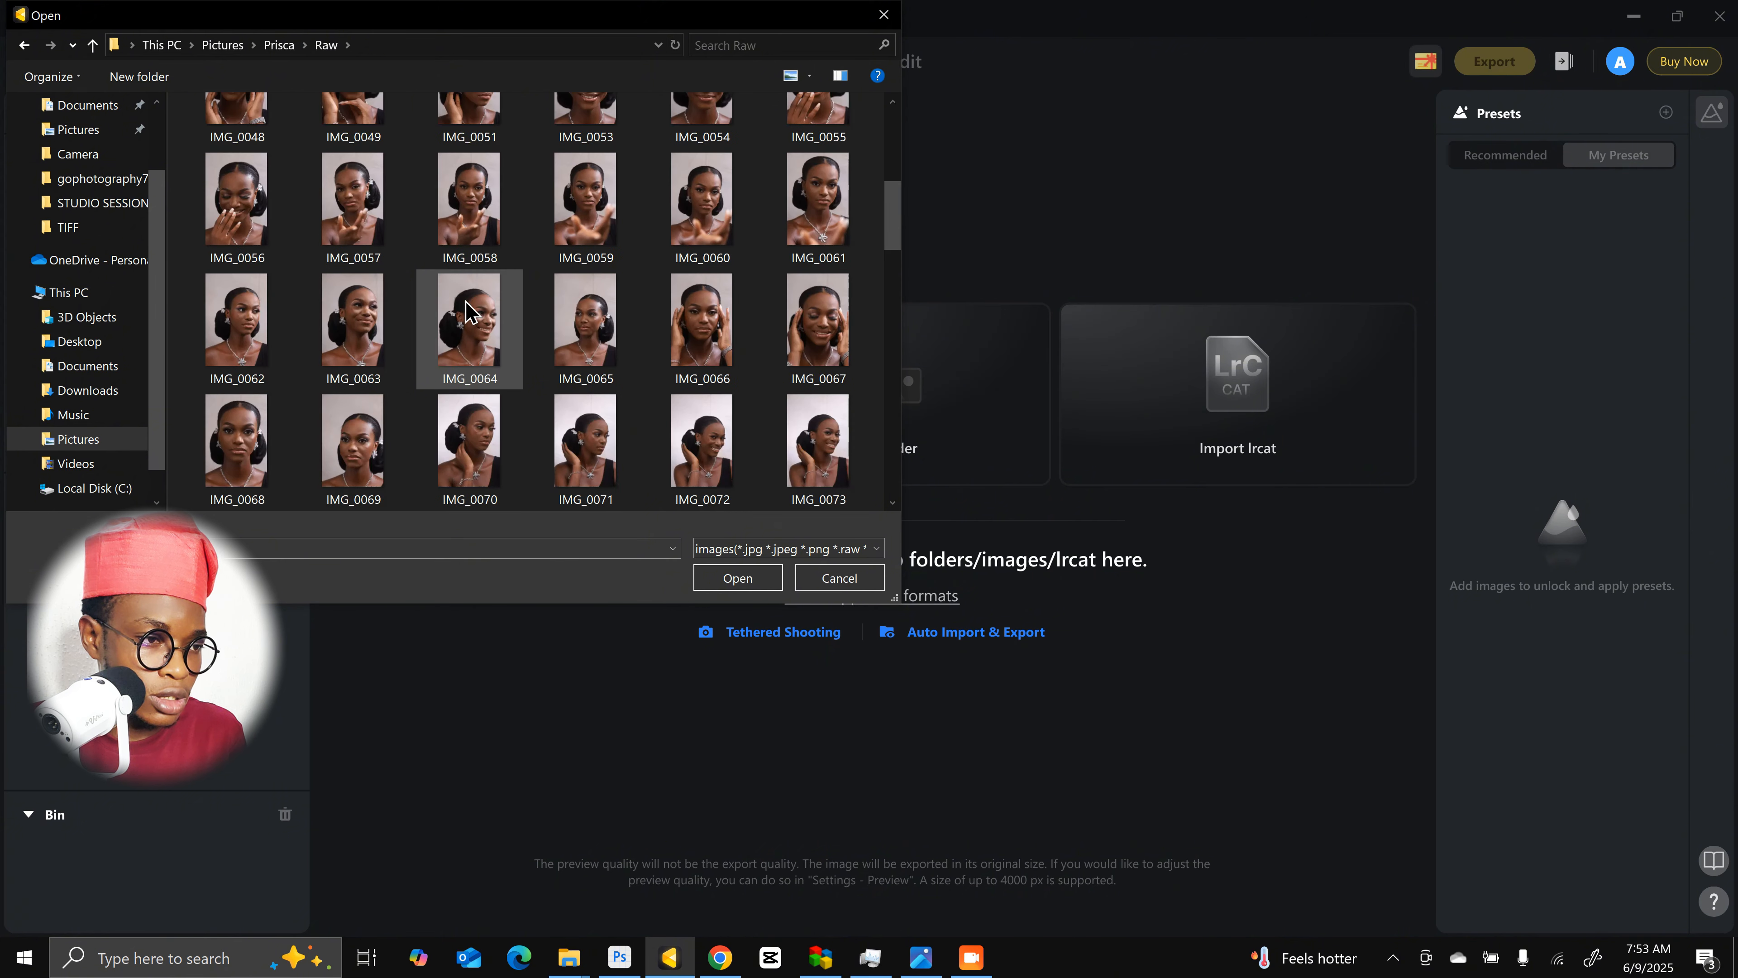
{"action": "scroll", "coordinate": [616, 315], "scroll_direction": "down", "scroll_amount": 10}
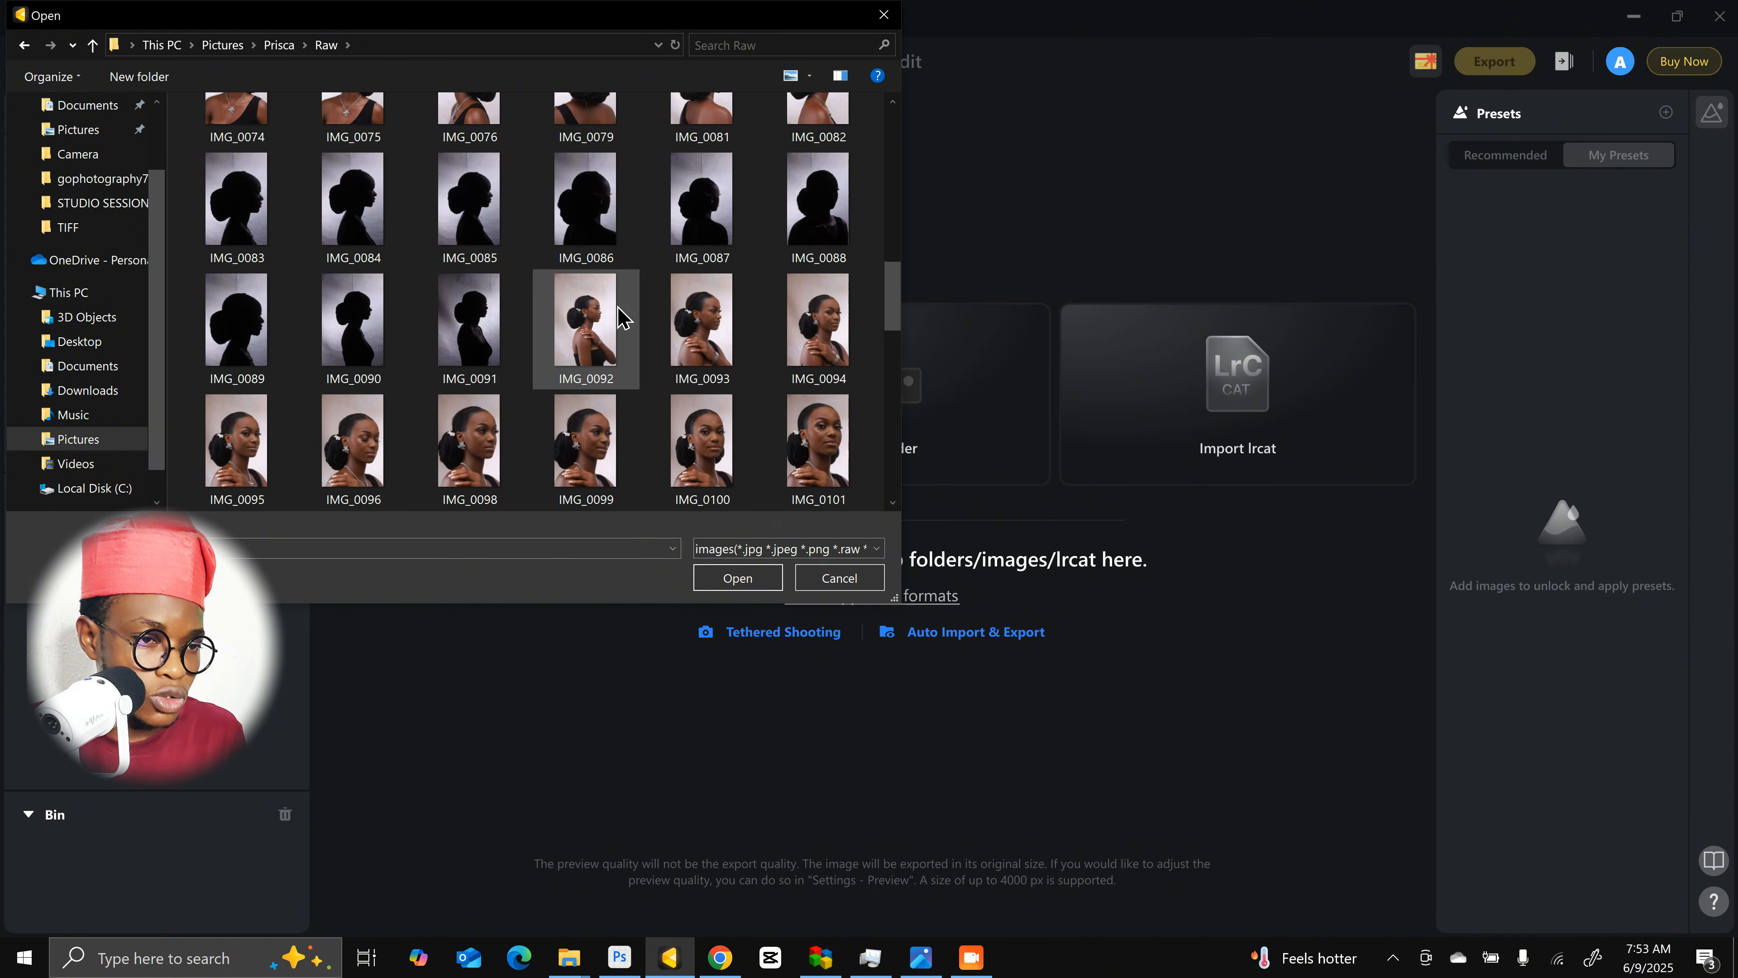
{"action": "scroll", "coordinate": [621, 317], "scroll_direction": "up", "scroll_amount": 15}
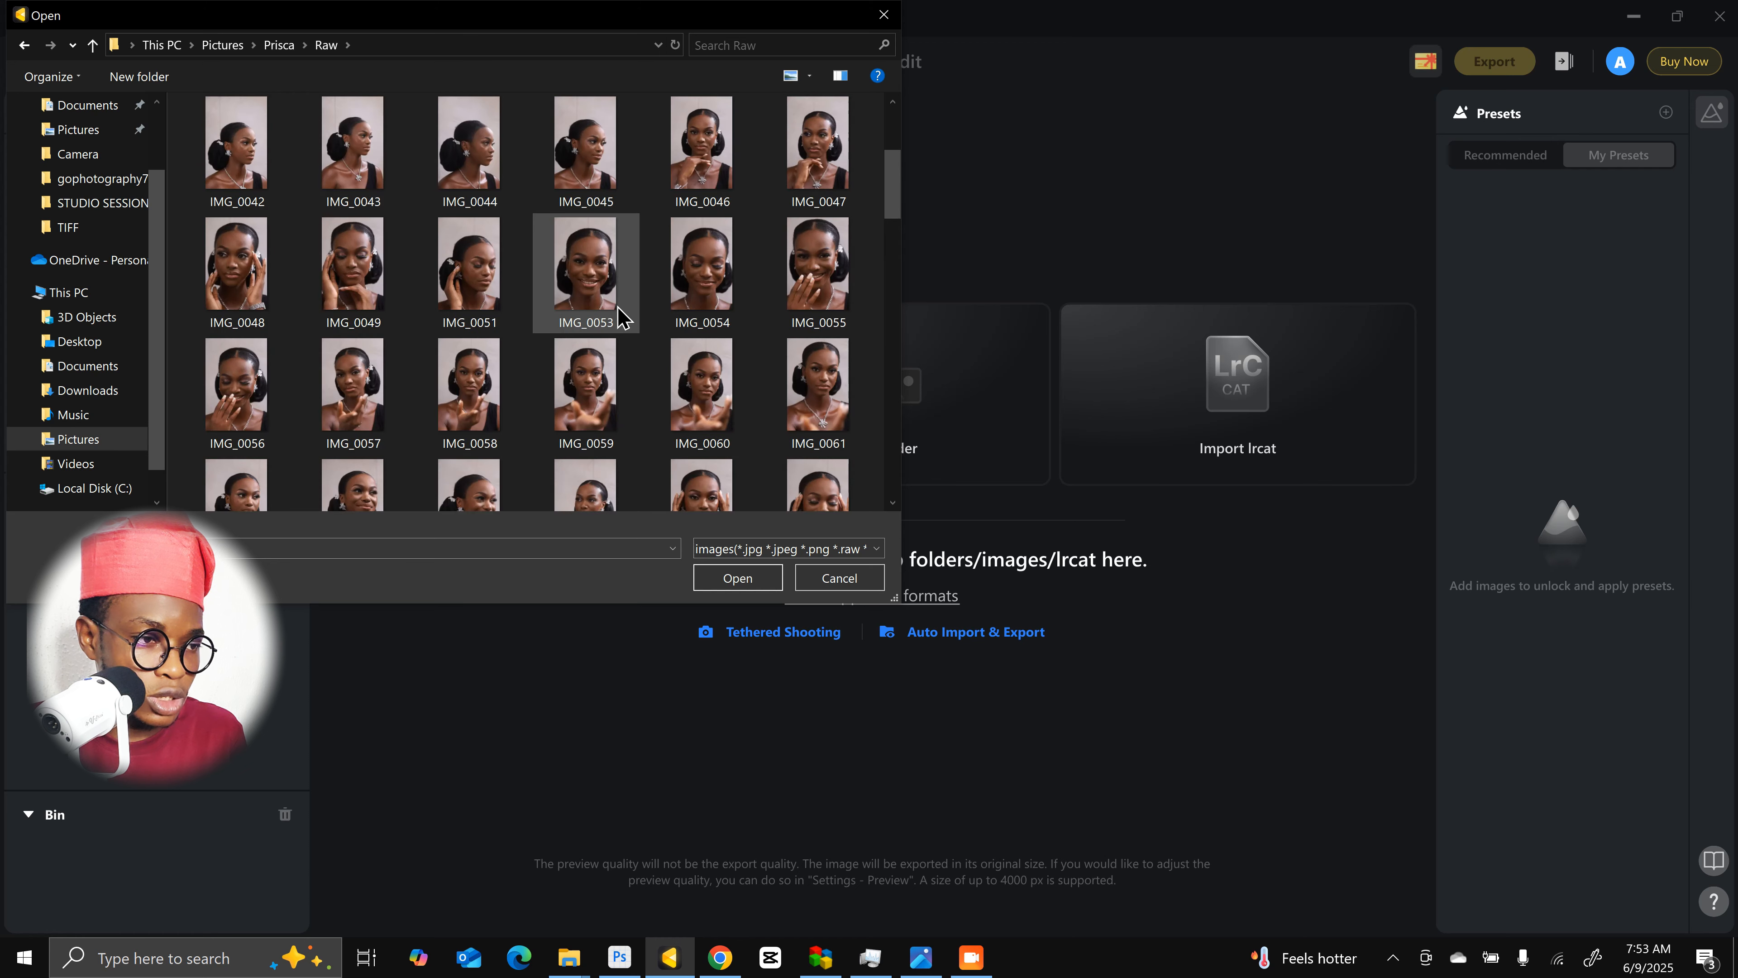
{"action": "scroll", "coordinate": [622, 316], "scroll_direction": "down", "scroll_amount": 5}
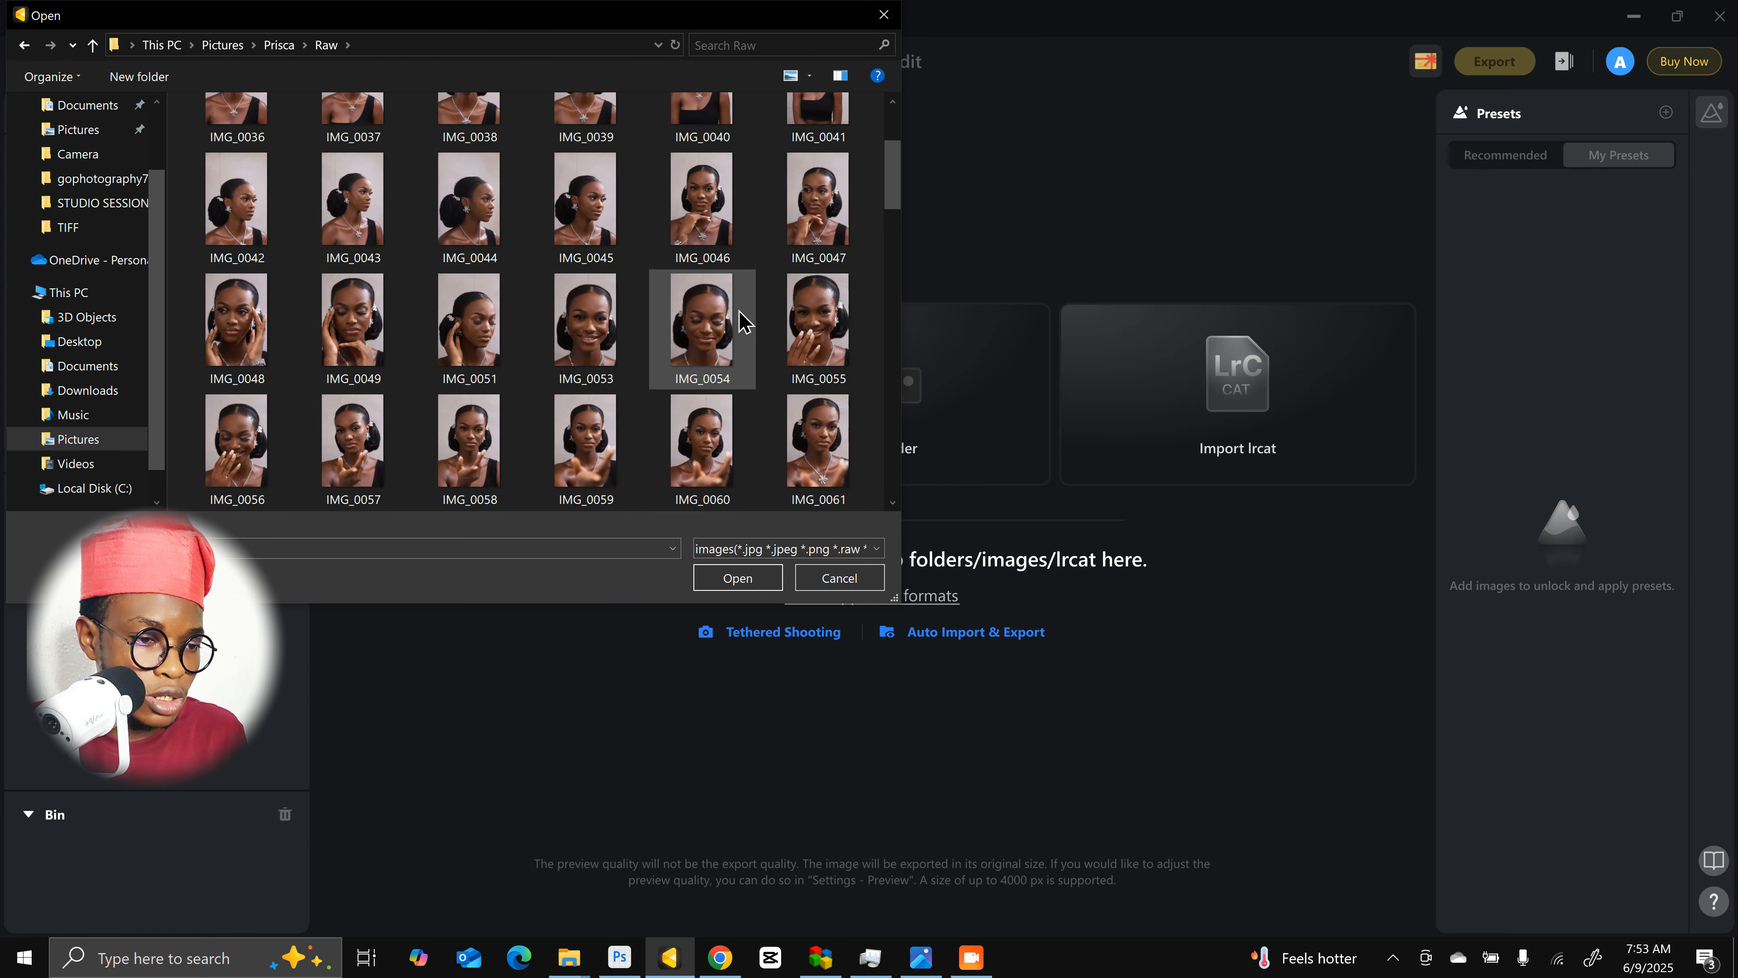
{"action": "left_click", "coordinate": [727, 200]}
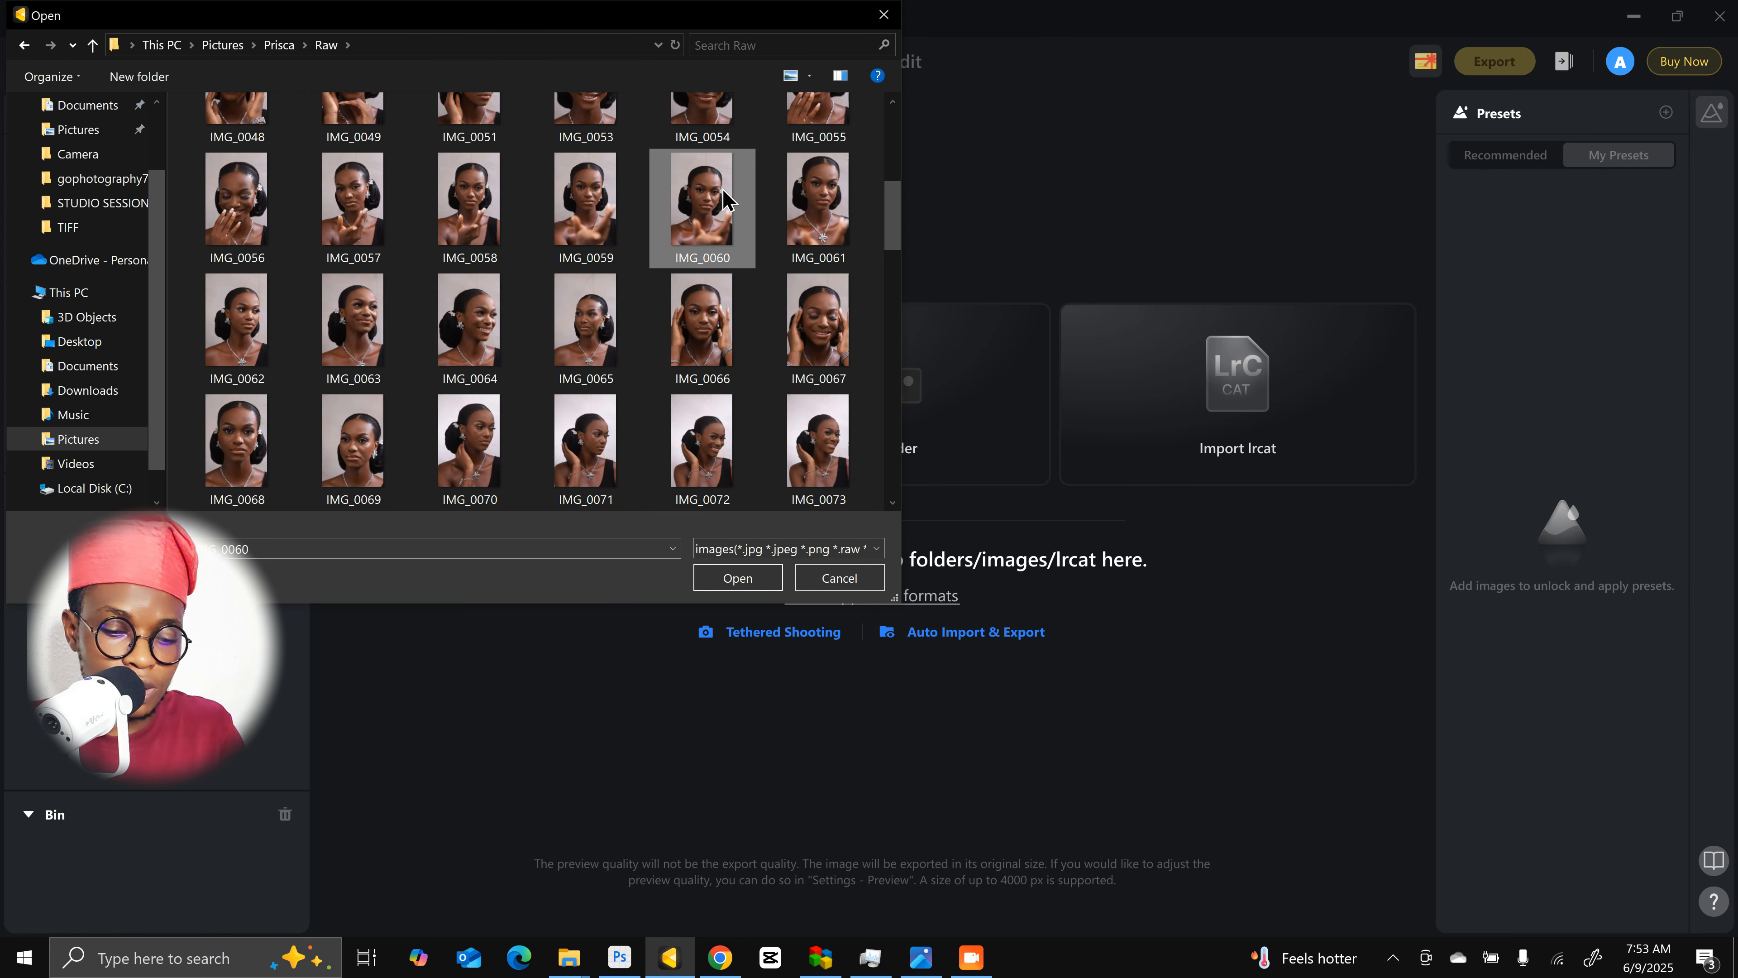
{"action": "double_click", "coordinate": [727, 201]}
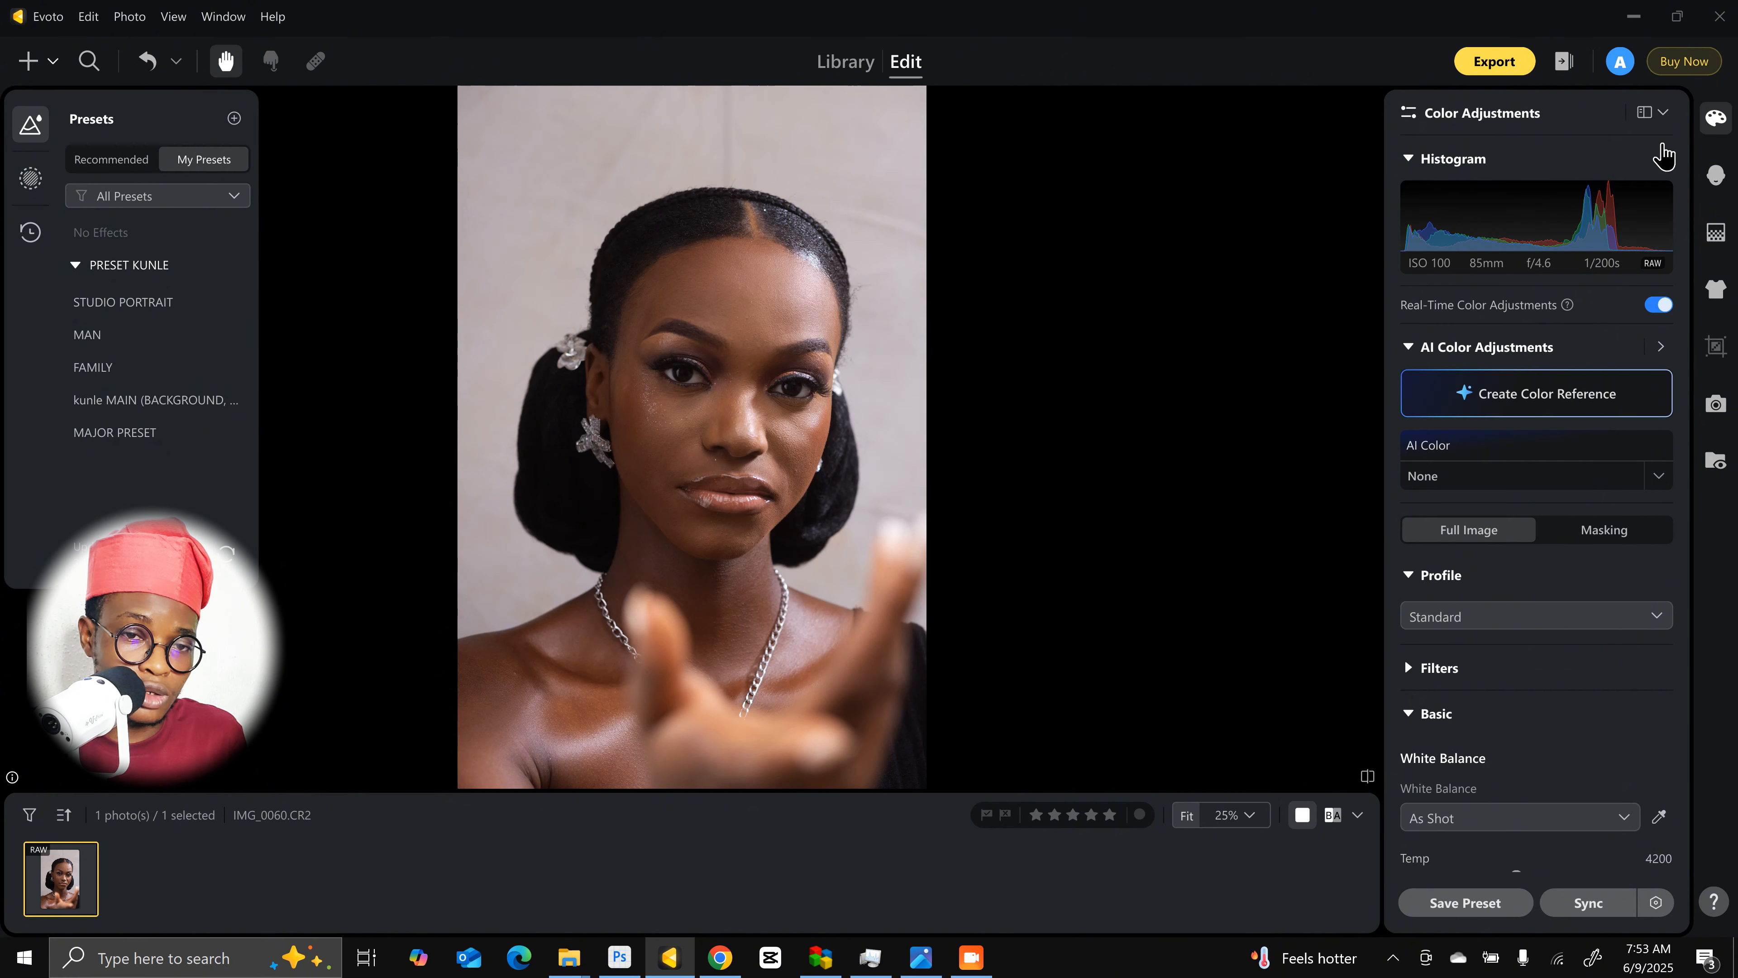
{"action": "left_click", "coordinate": [1711, 179]}
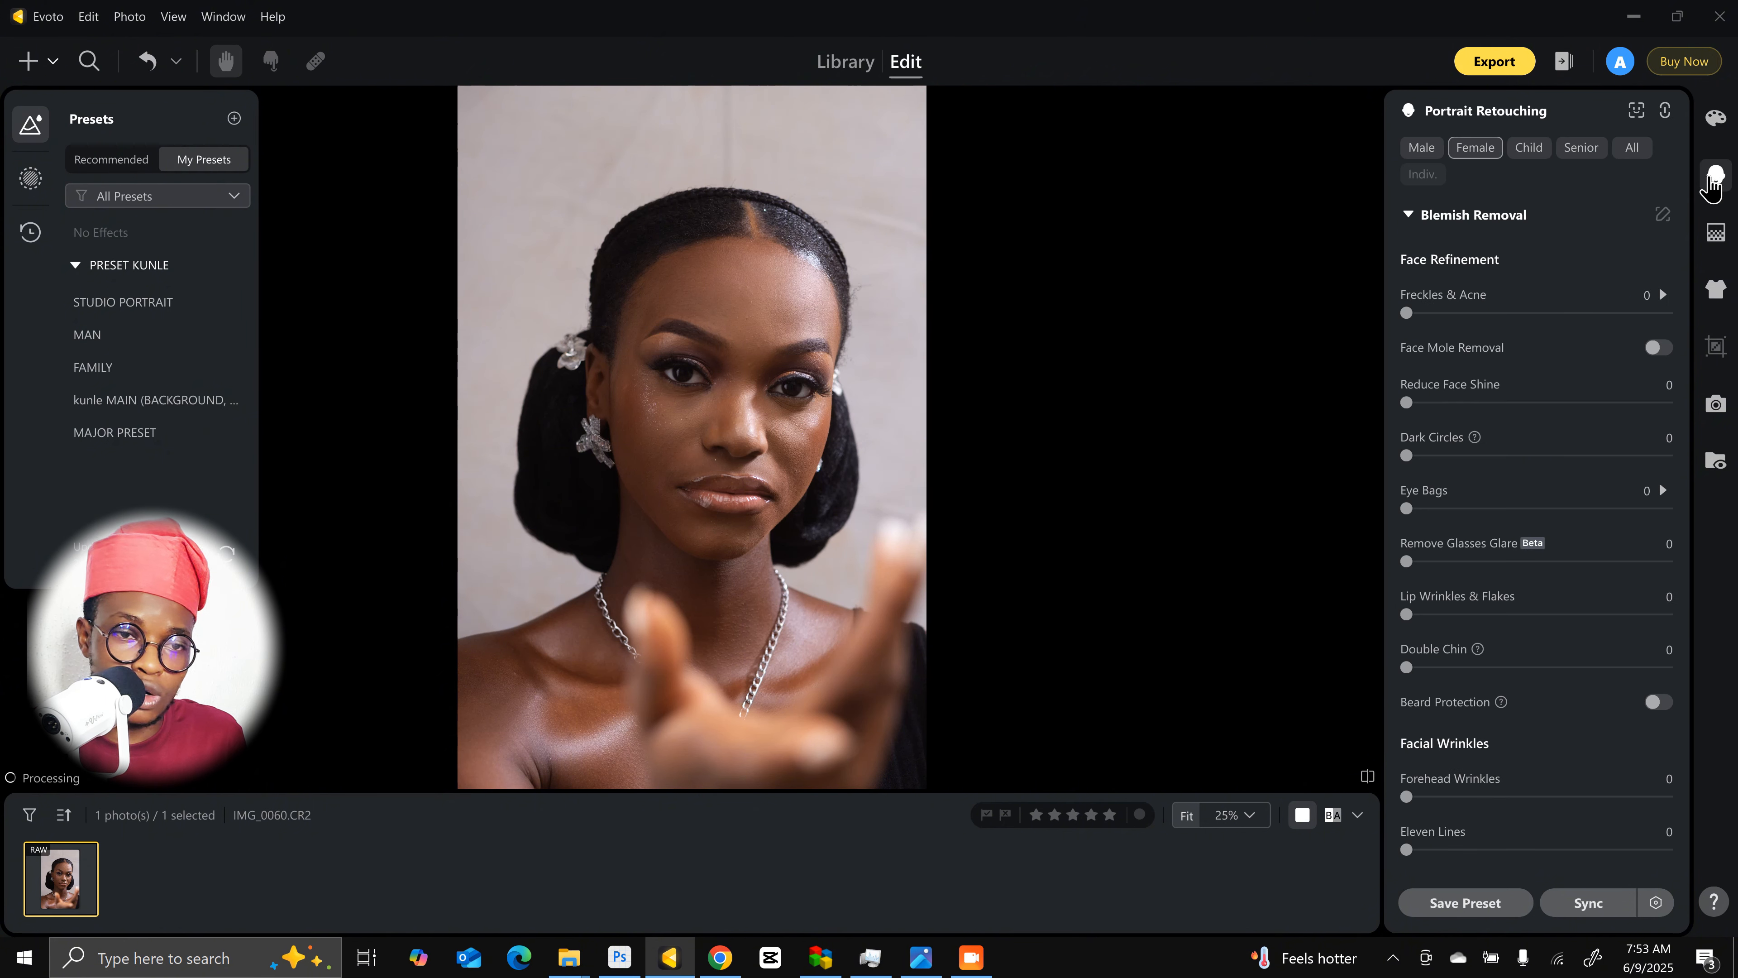
{"action": "left_click", "coordinate": [1715, 233]}
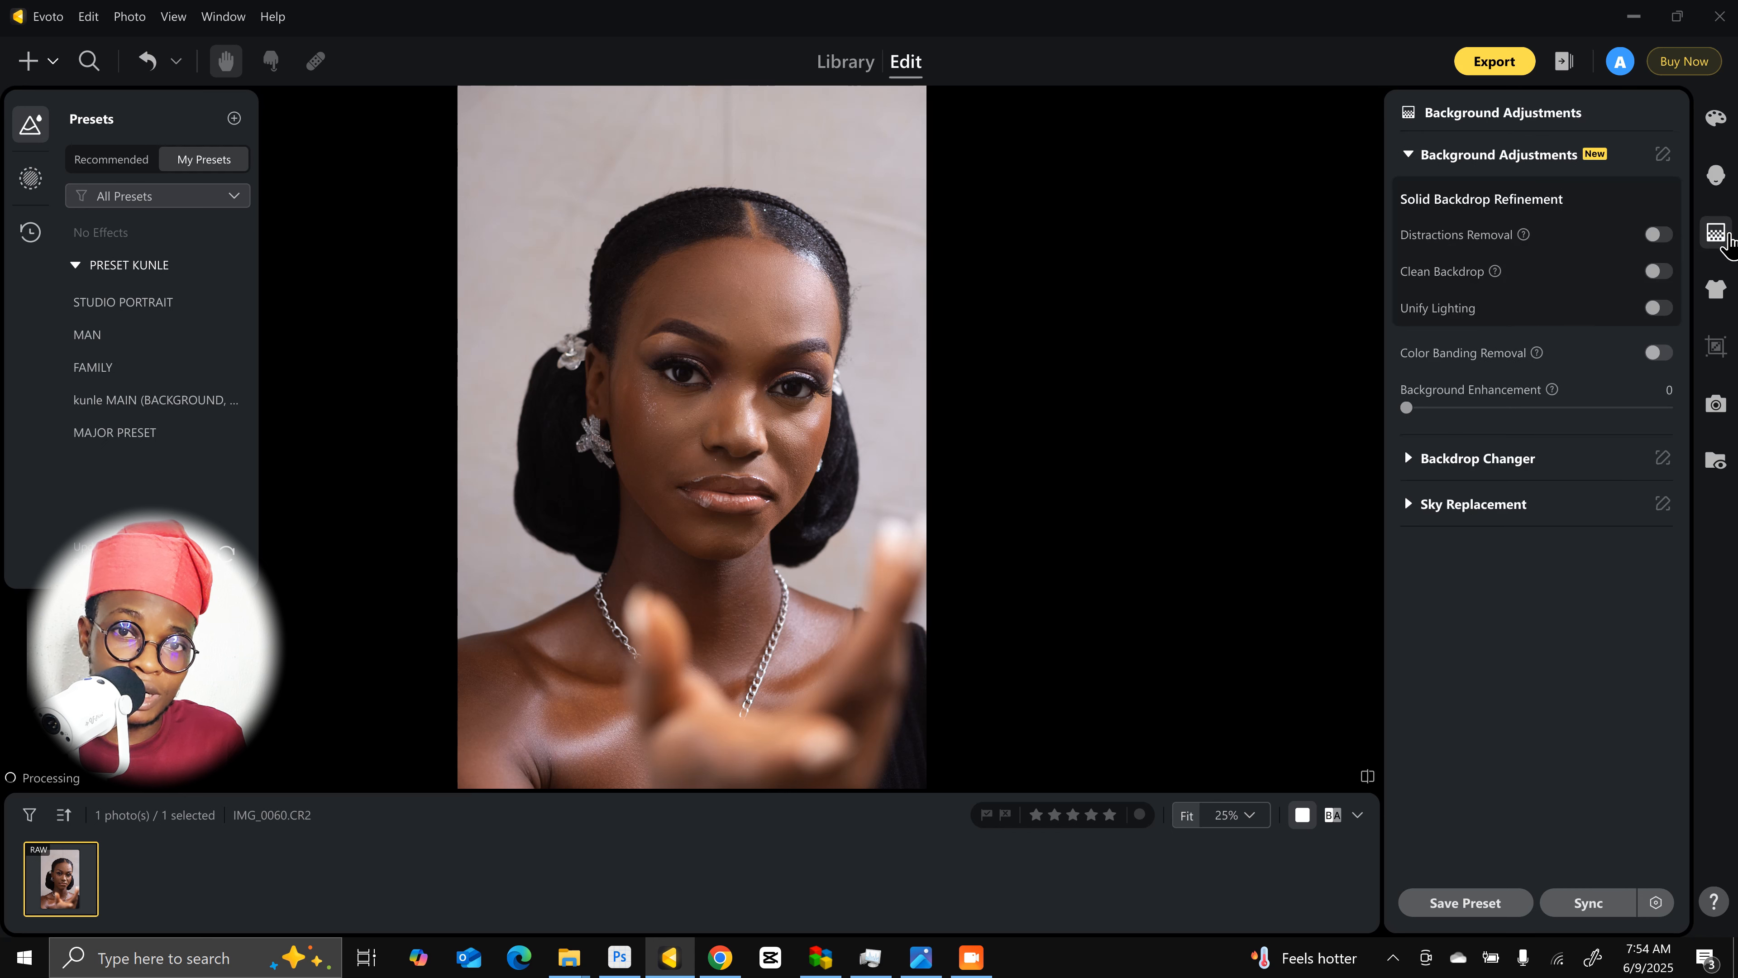
{"action": "left_click", "coordinate": [1714, 293]}
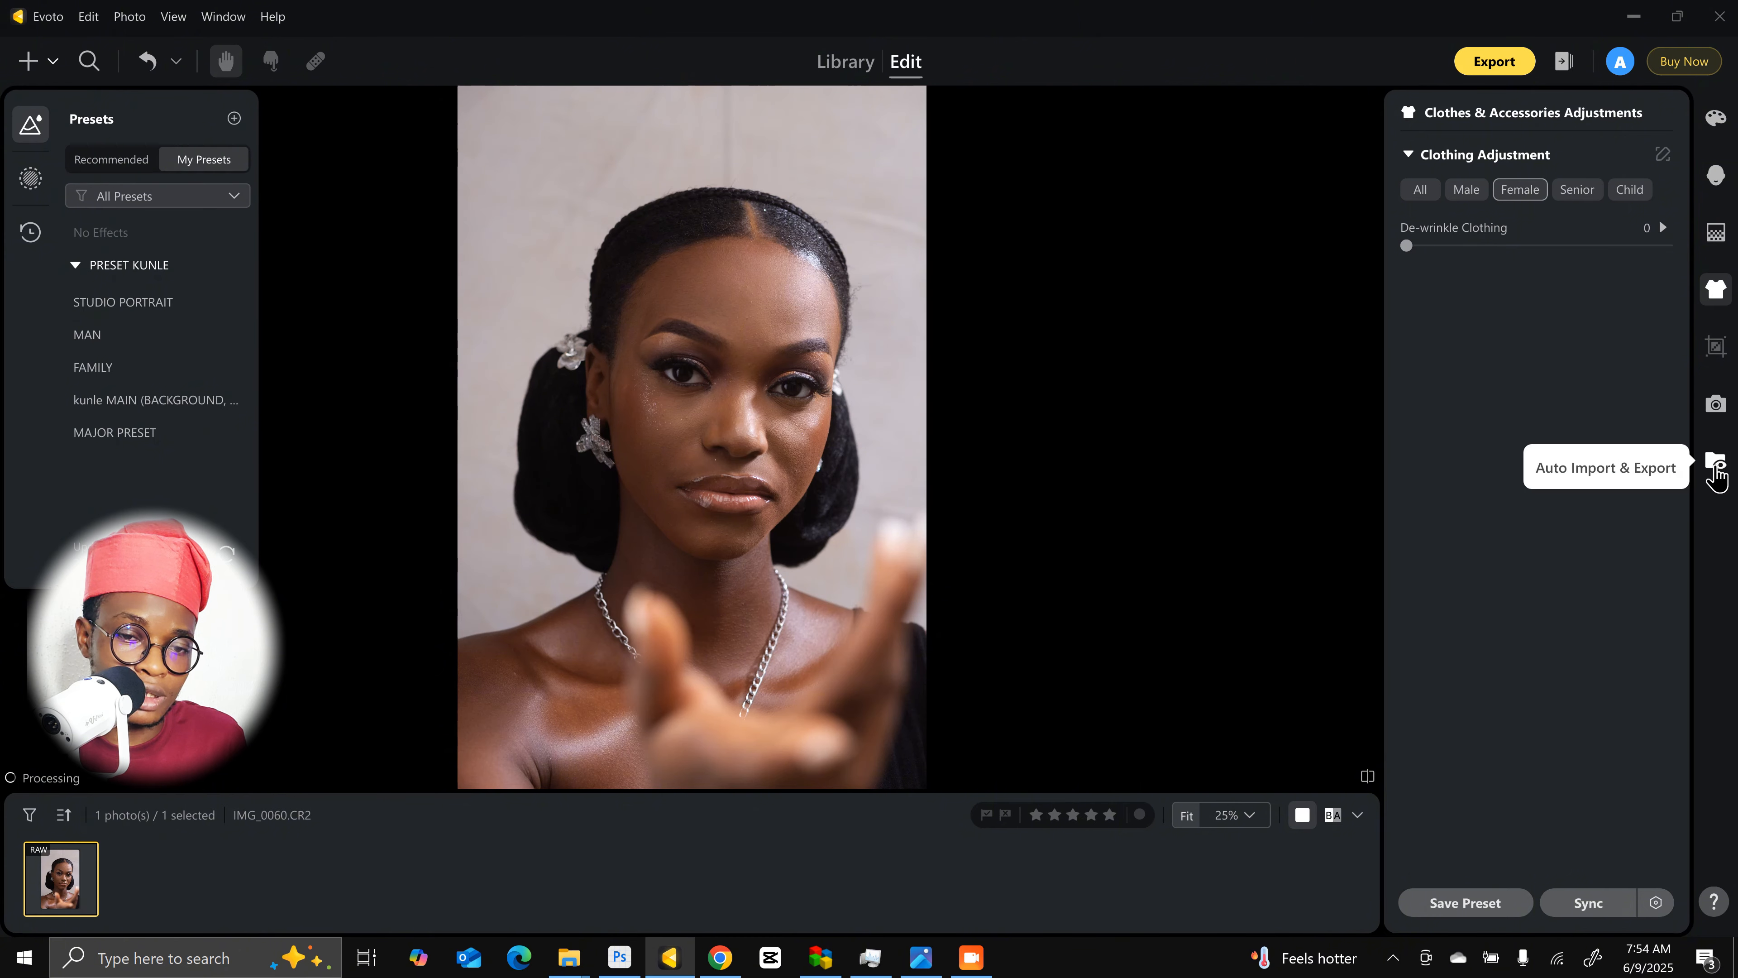
{"action": "left_click", "coordinate": [1714, 179]}
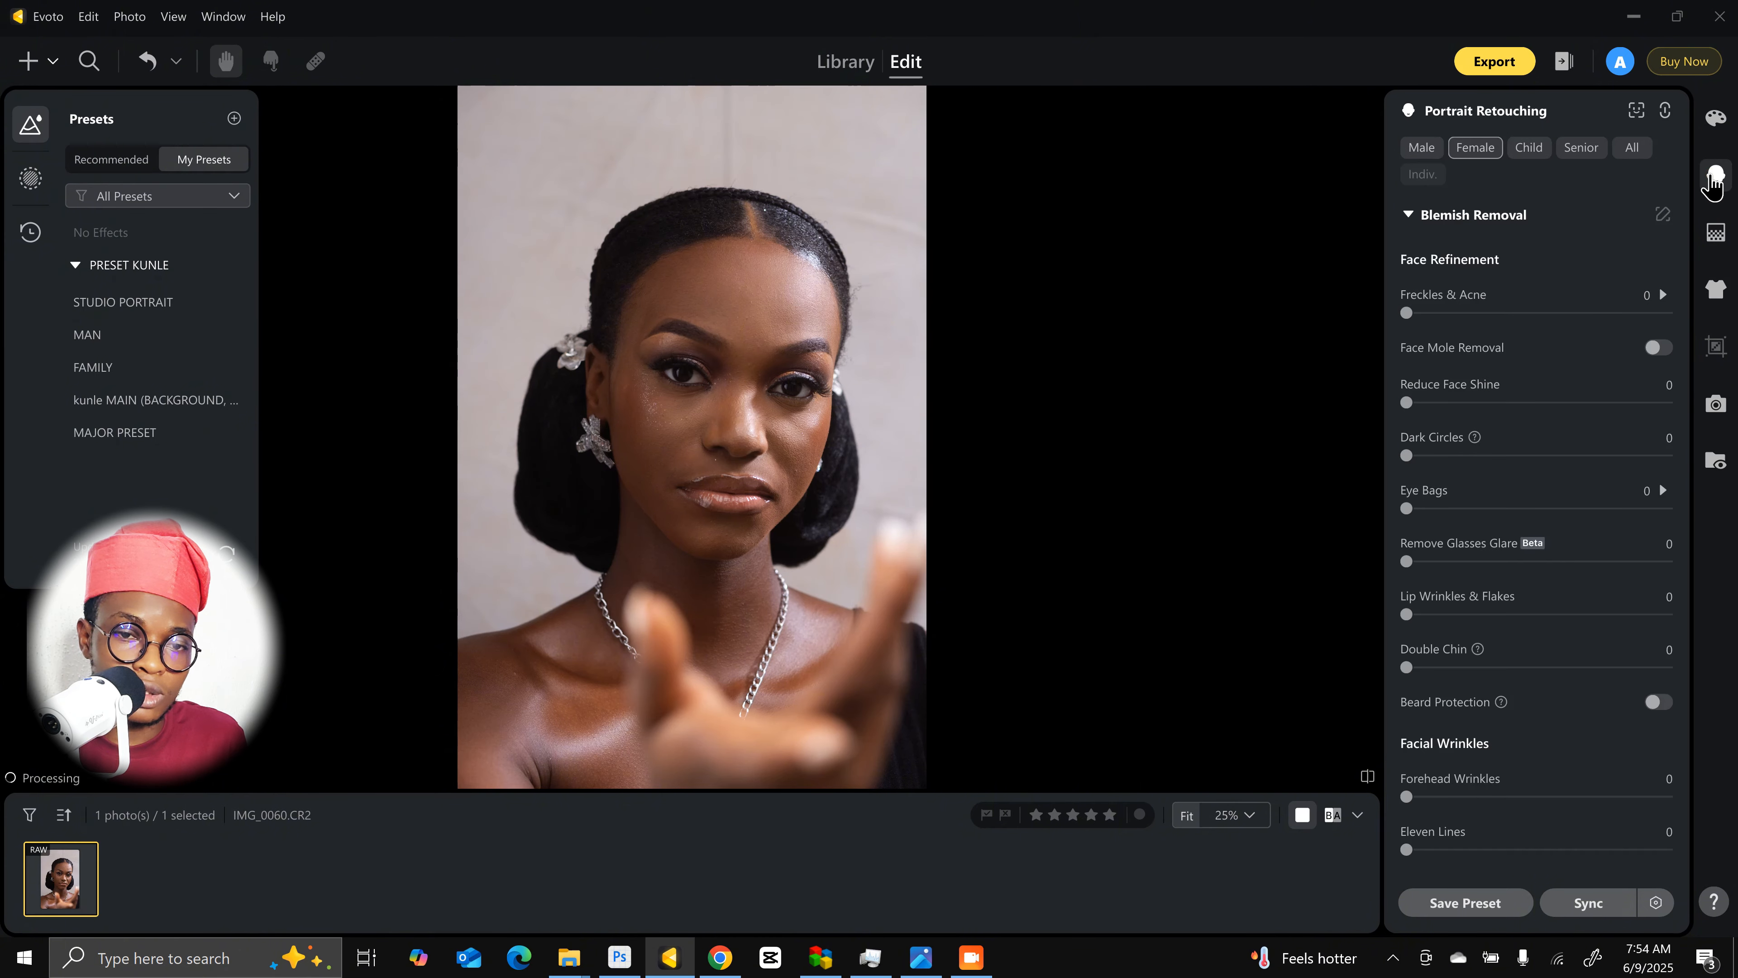
Step: In the full-image color adjustments, set Shadows to 52 and Highlights to -12
{"action": "left_click", "coordinate": [1717, 123]}
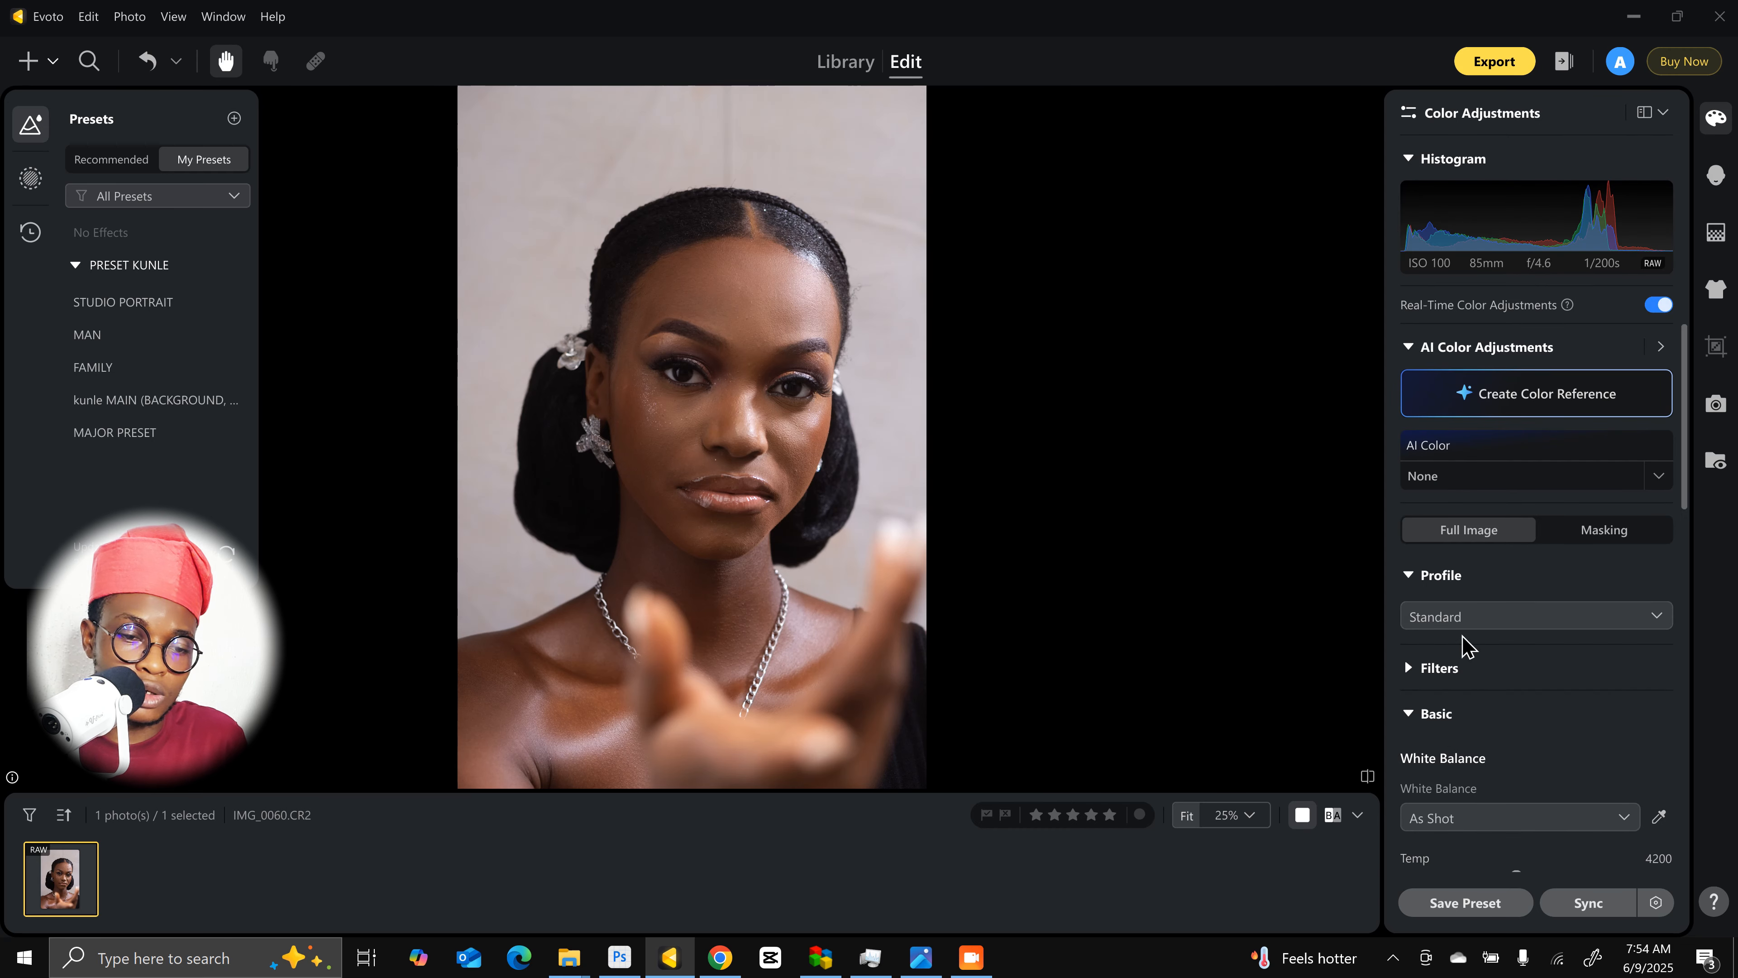
{"action": "scroll", "coordinate": [1564, 690], "scroll_direction": "down", "scroll_amount": 5}
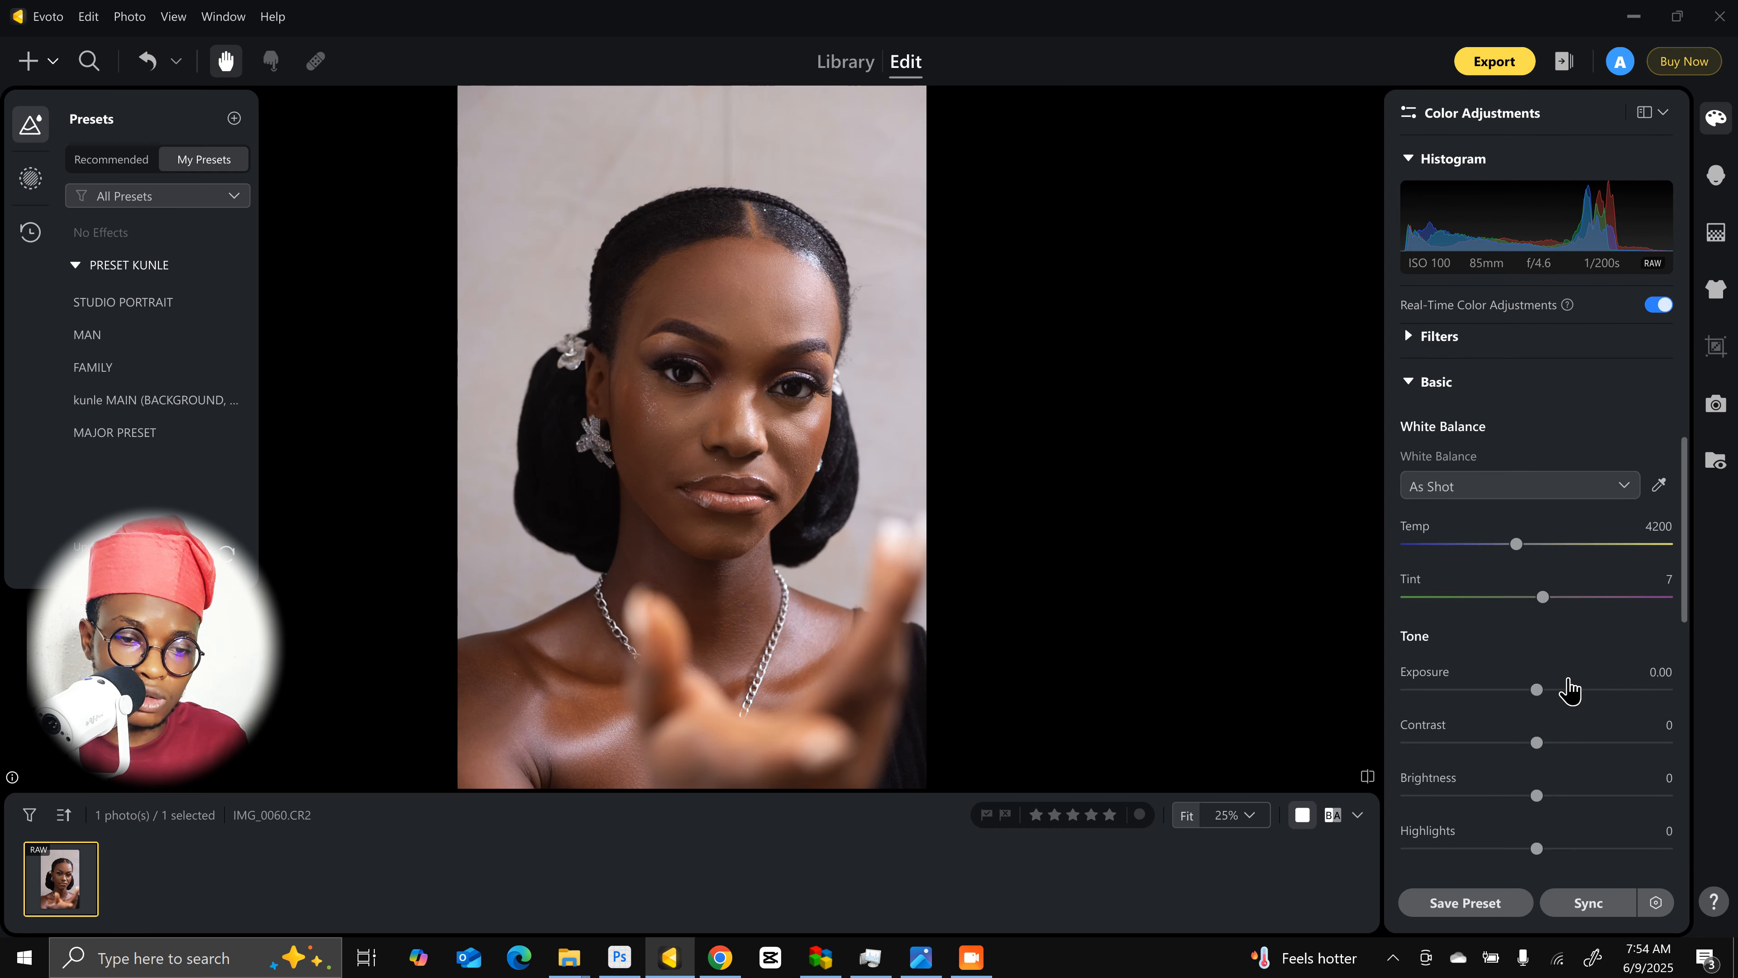
{"action": "scroll", "coordinate": [1569, 689], "scroll_direction": "down", "scroll_amount": 3}
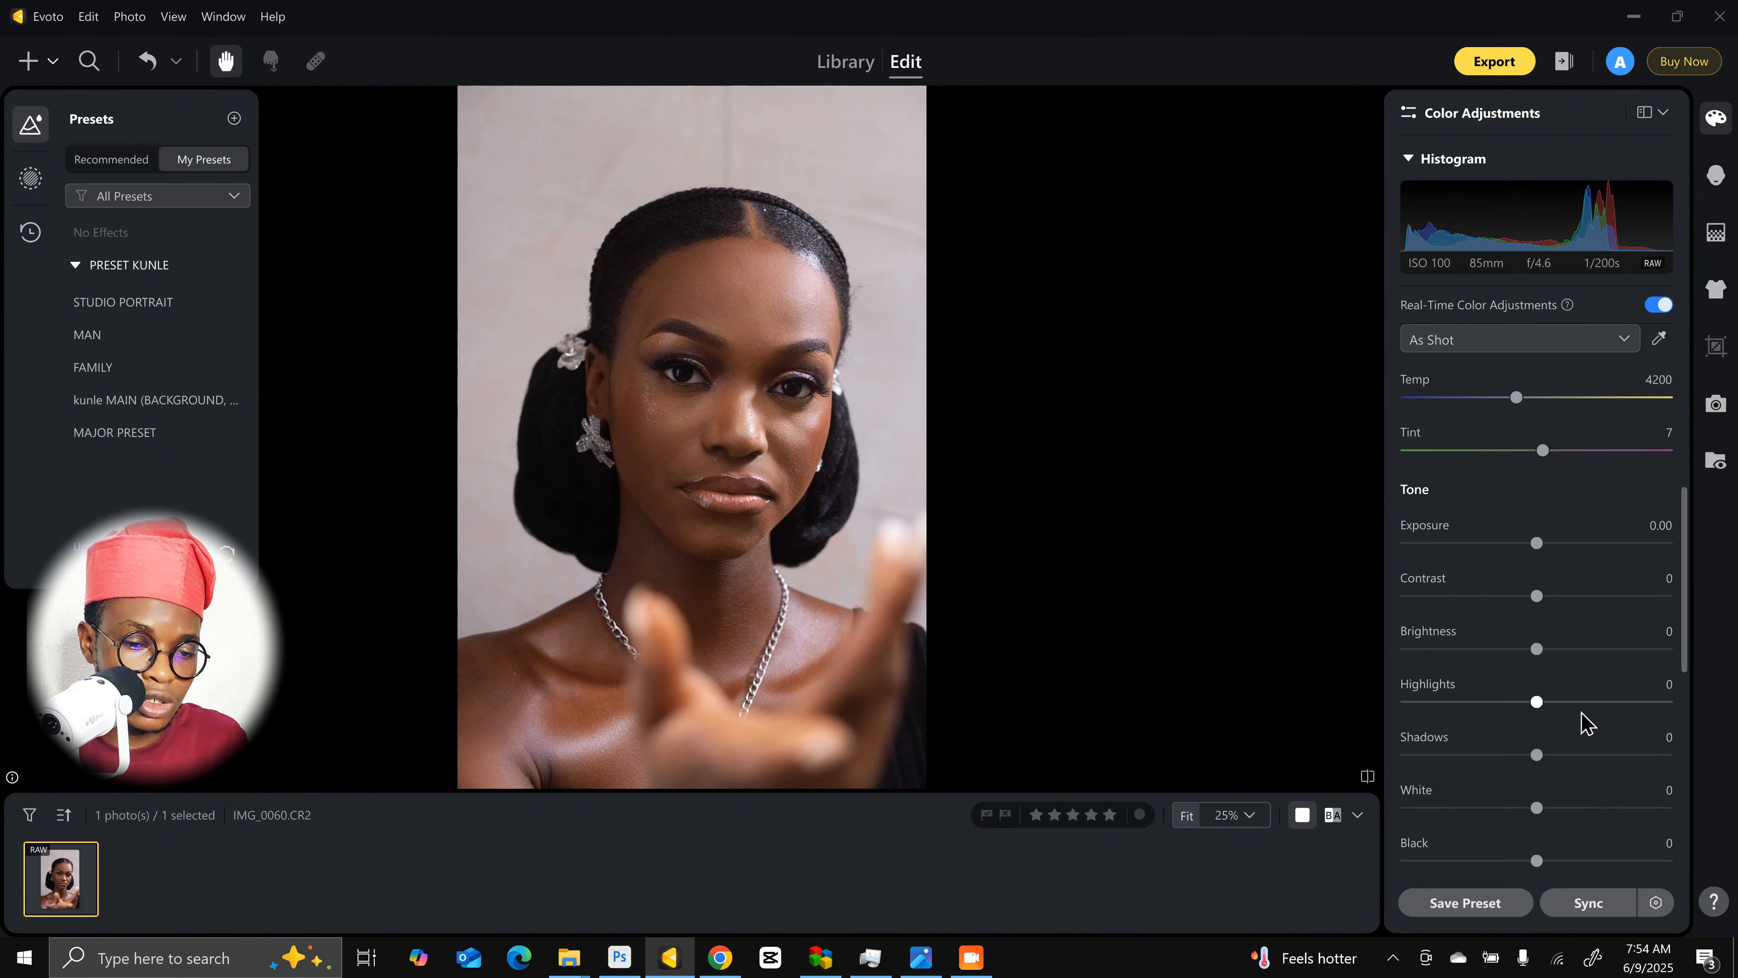
{"action": "left_click", "coordinate": [1589, 754]}
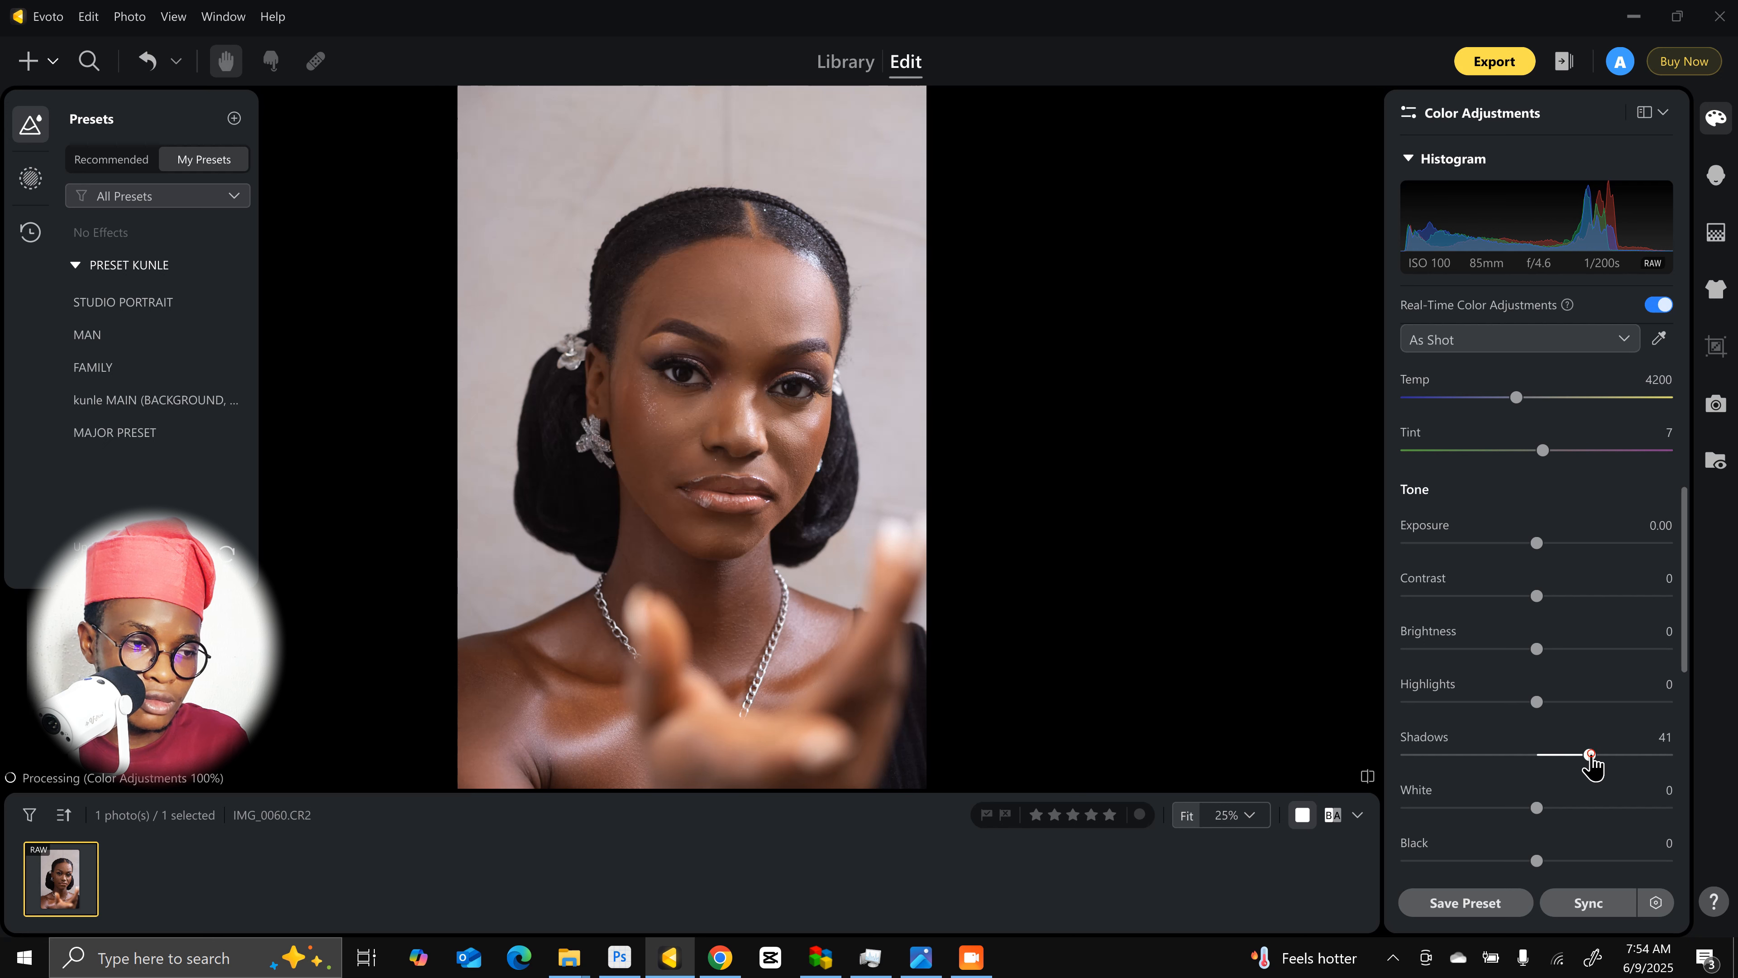
{"action": "left_click_drag", "start_coordinate": [1589, 754], "coordinate": [1605, 755]}
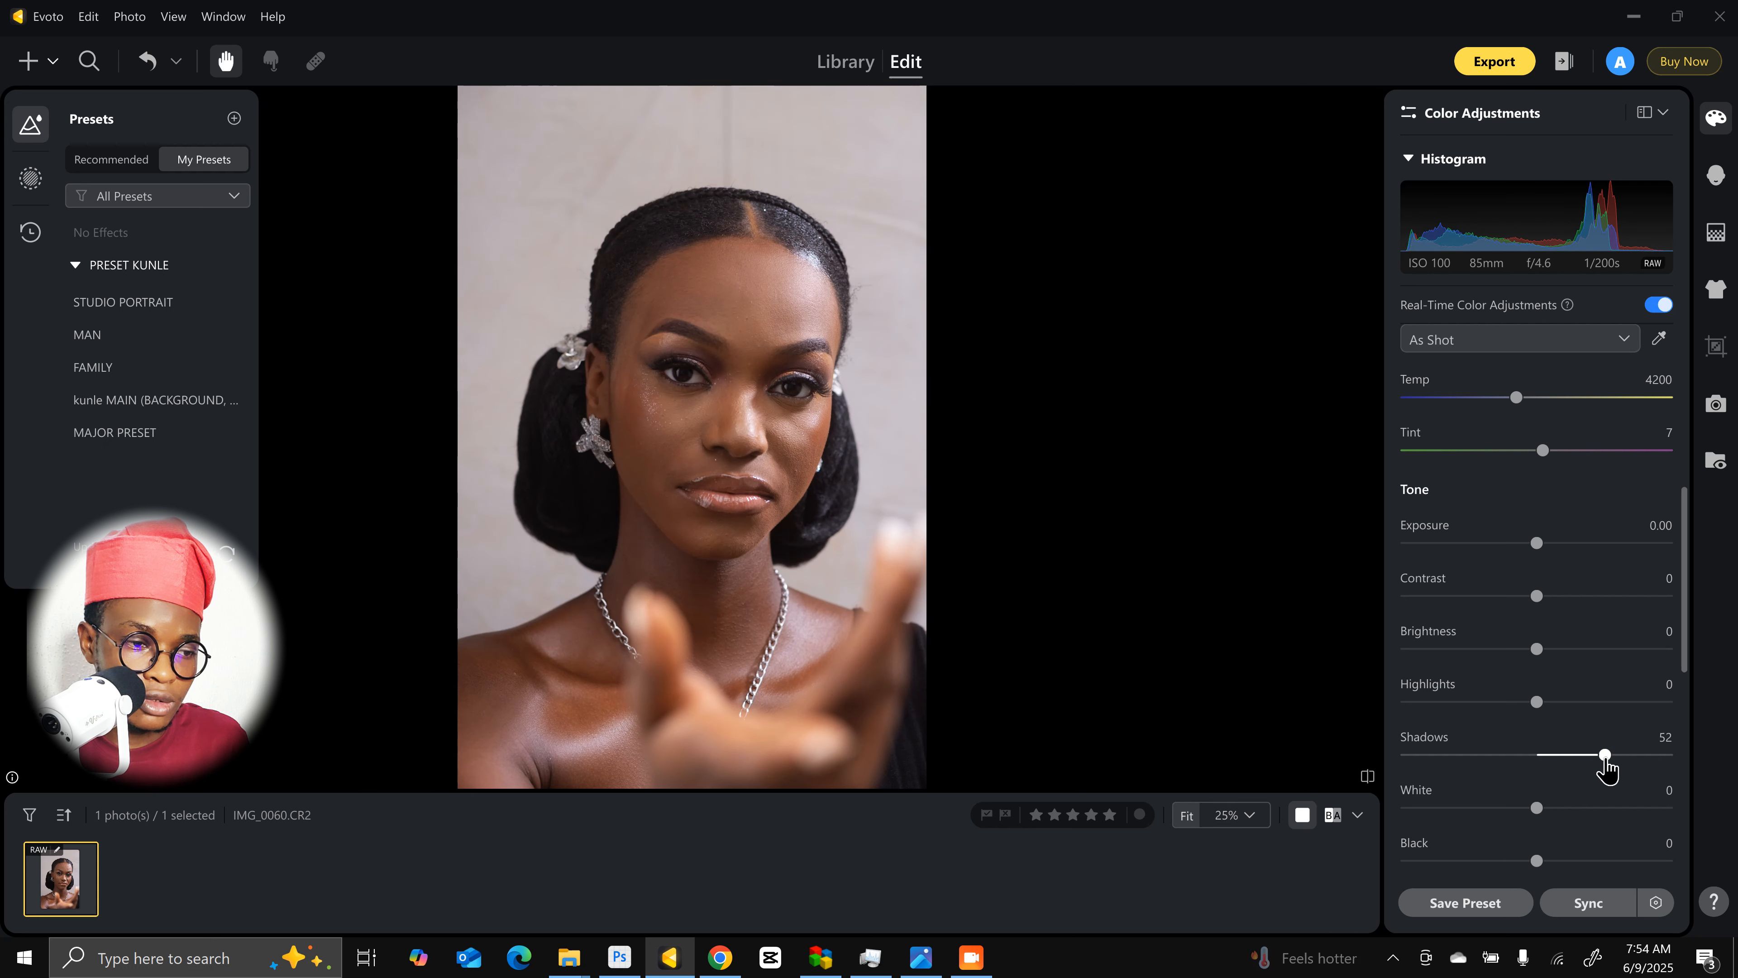
{"action": "left_click", "coordinate": [1521, 702]}
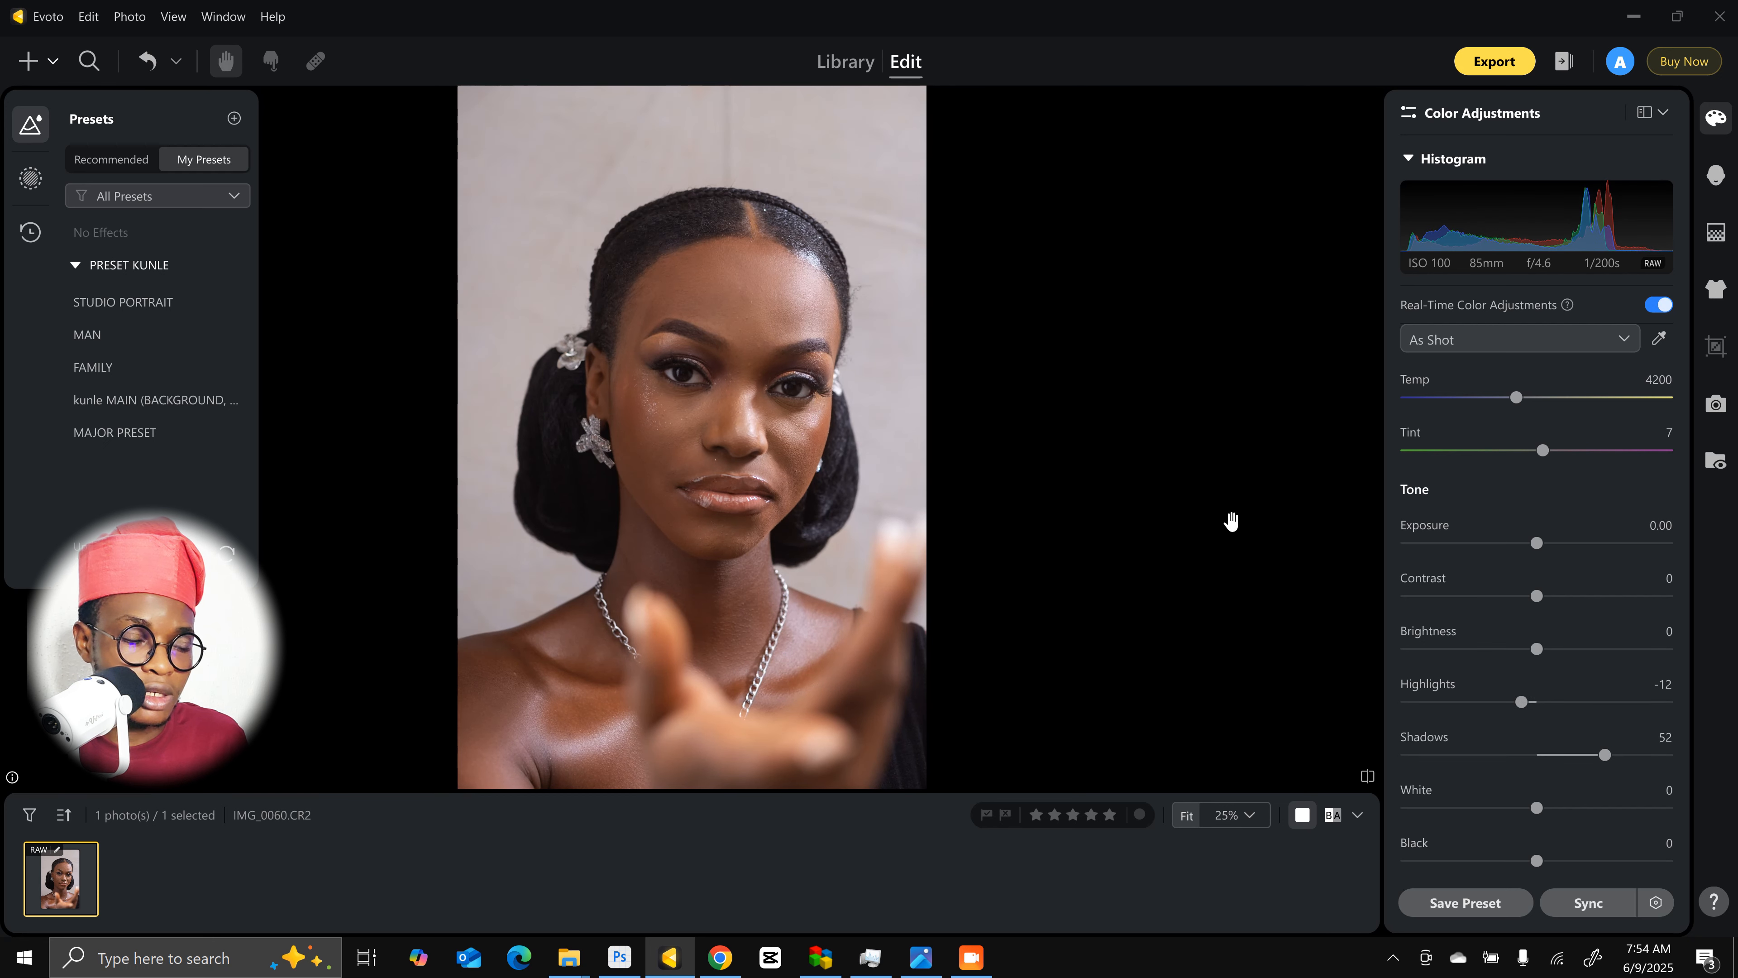
Step: Switch the color adjustments to masking and target the Neck area for all persons
{"action": "scroll", "coordinate": [1665, 778], "scroll_direction": "down", "scroll_amount": 5}
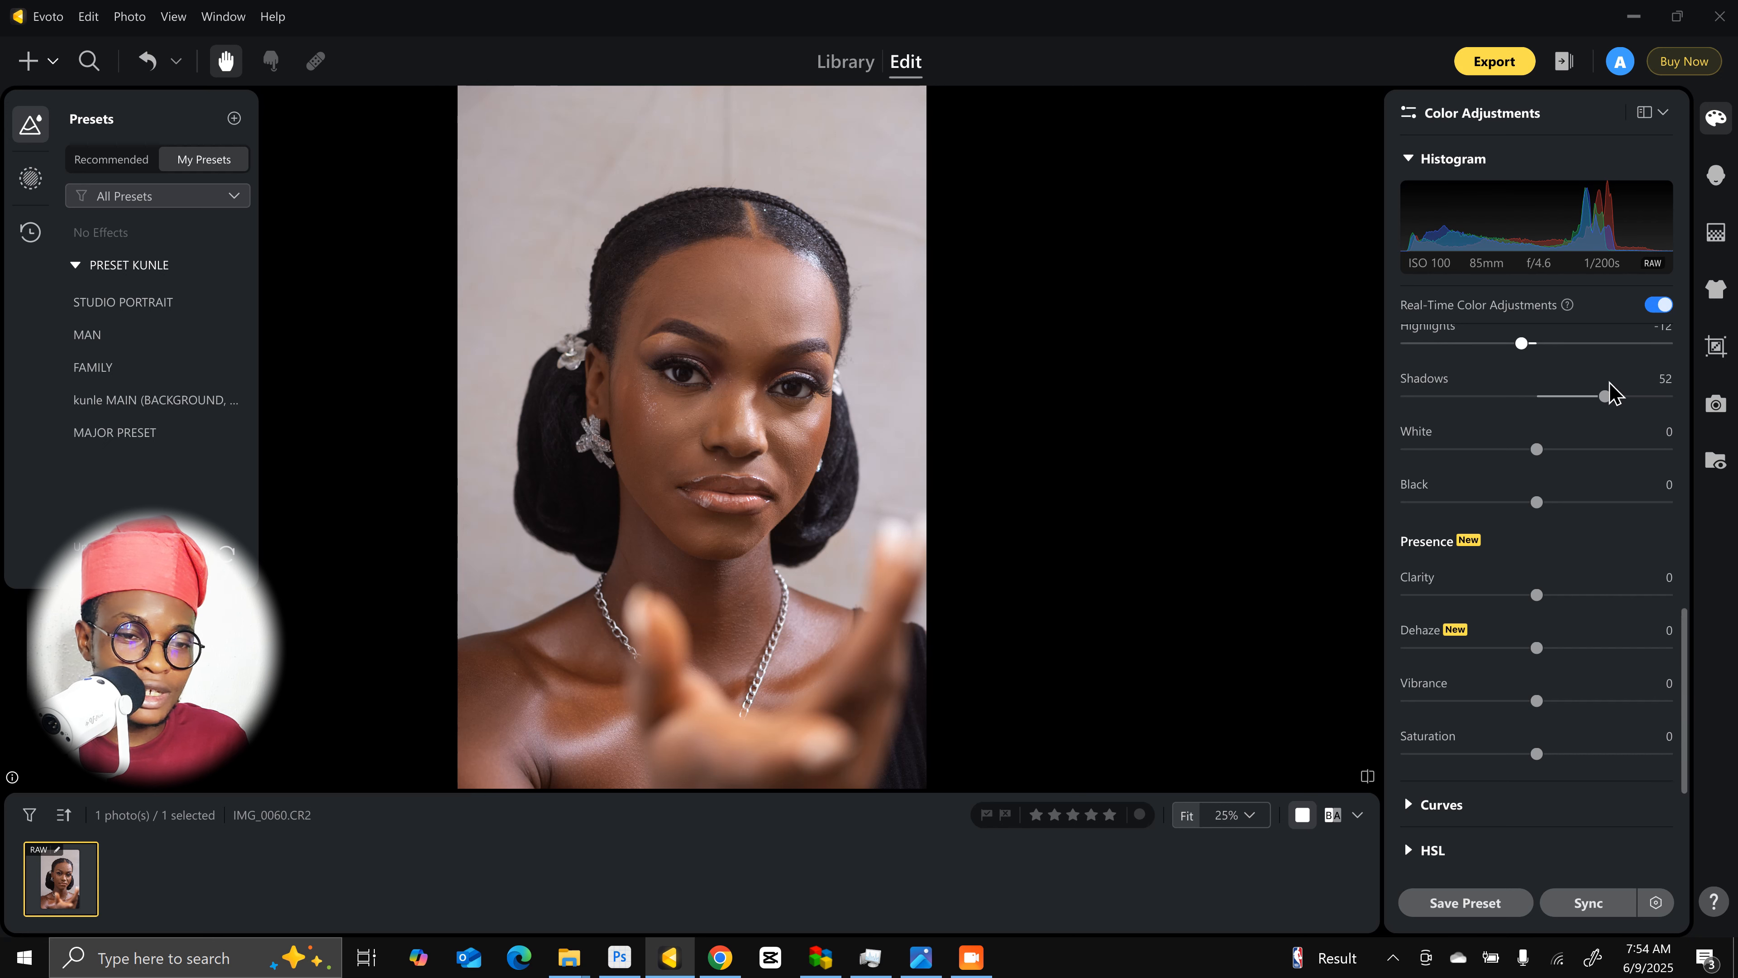
{"action": "scroll", "coordinate": [1519, 582], "scroll_direction": "up", "scroll_amount": 5}
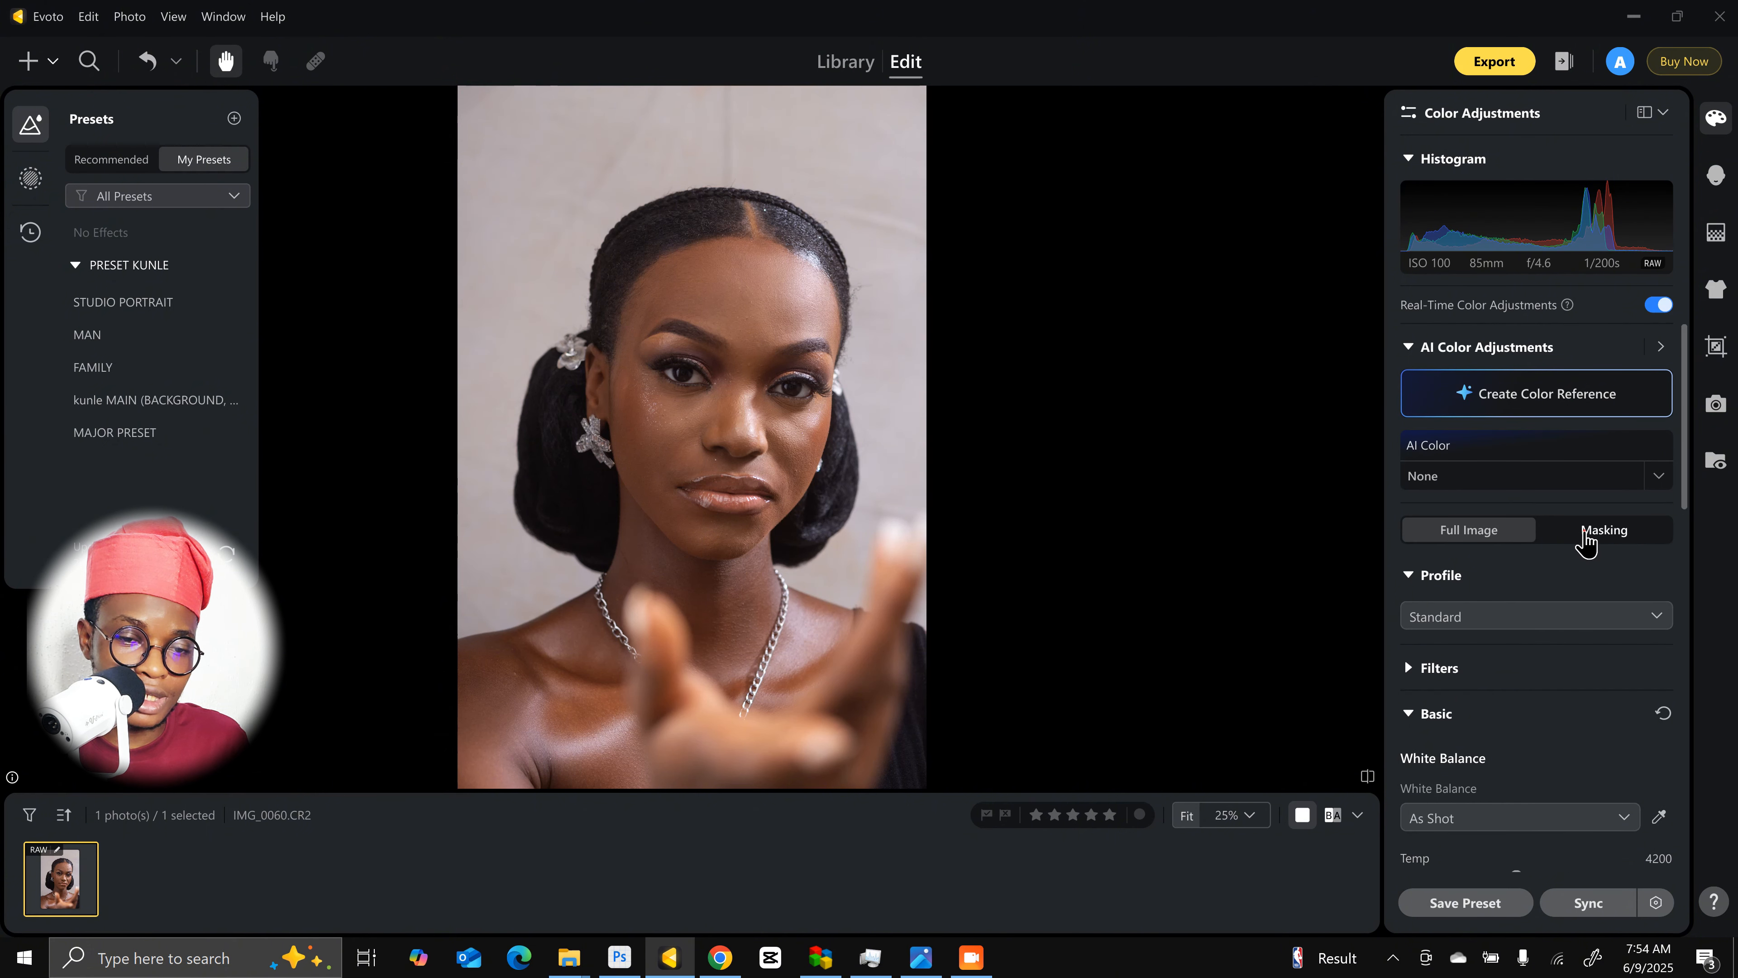
{"action": "left_click", "coordinate": [1586, 534]}
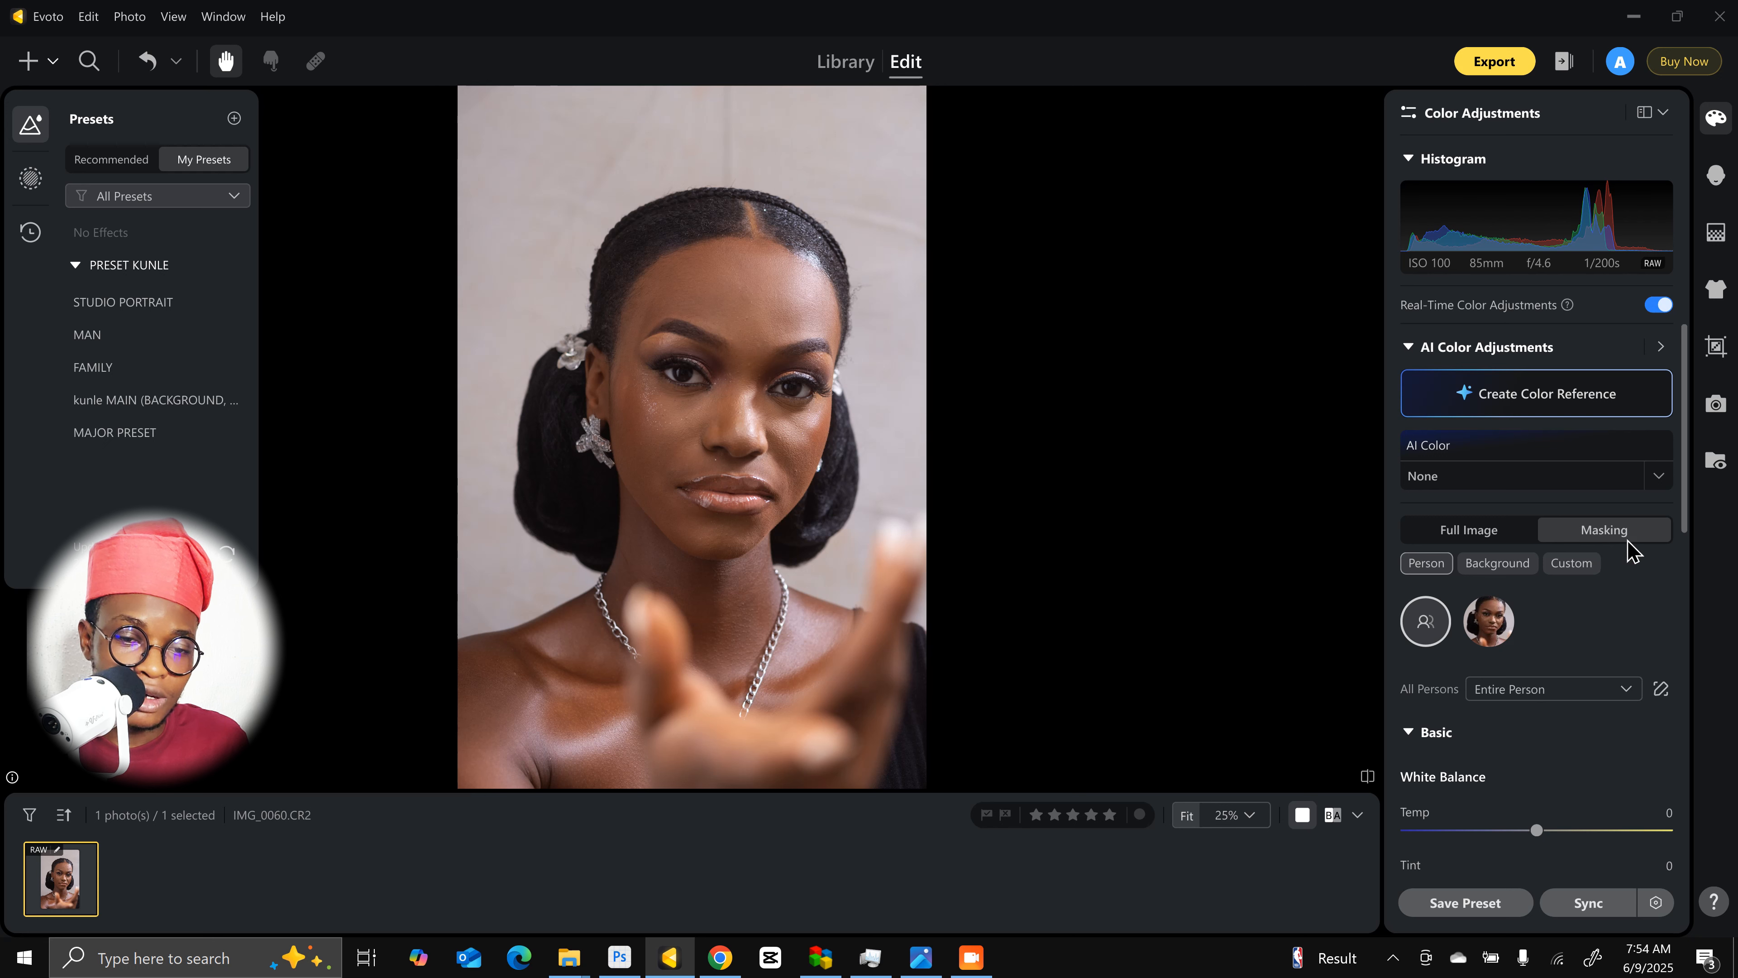
{"action": "left_click", "coordinate": [1571, 695]}
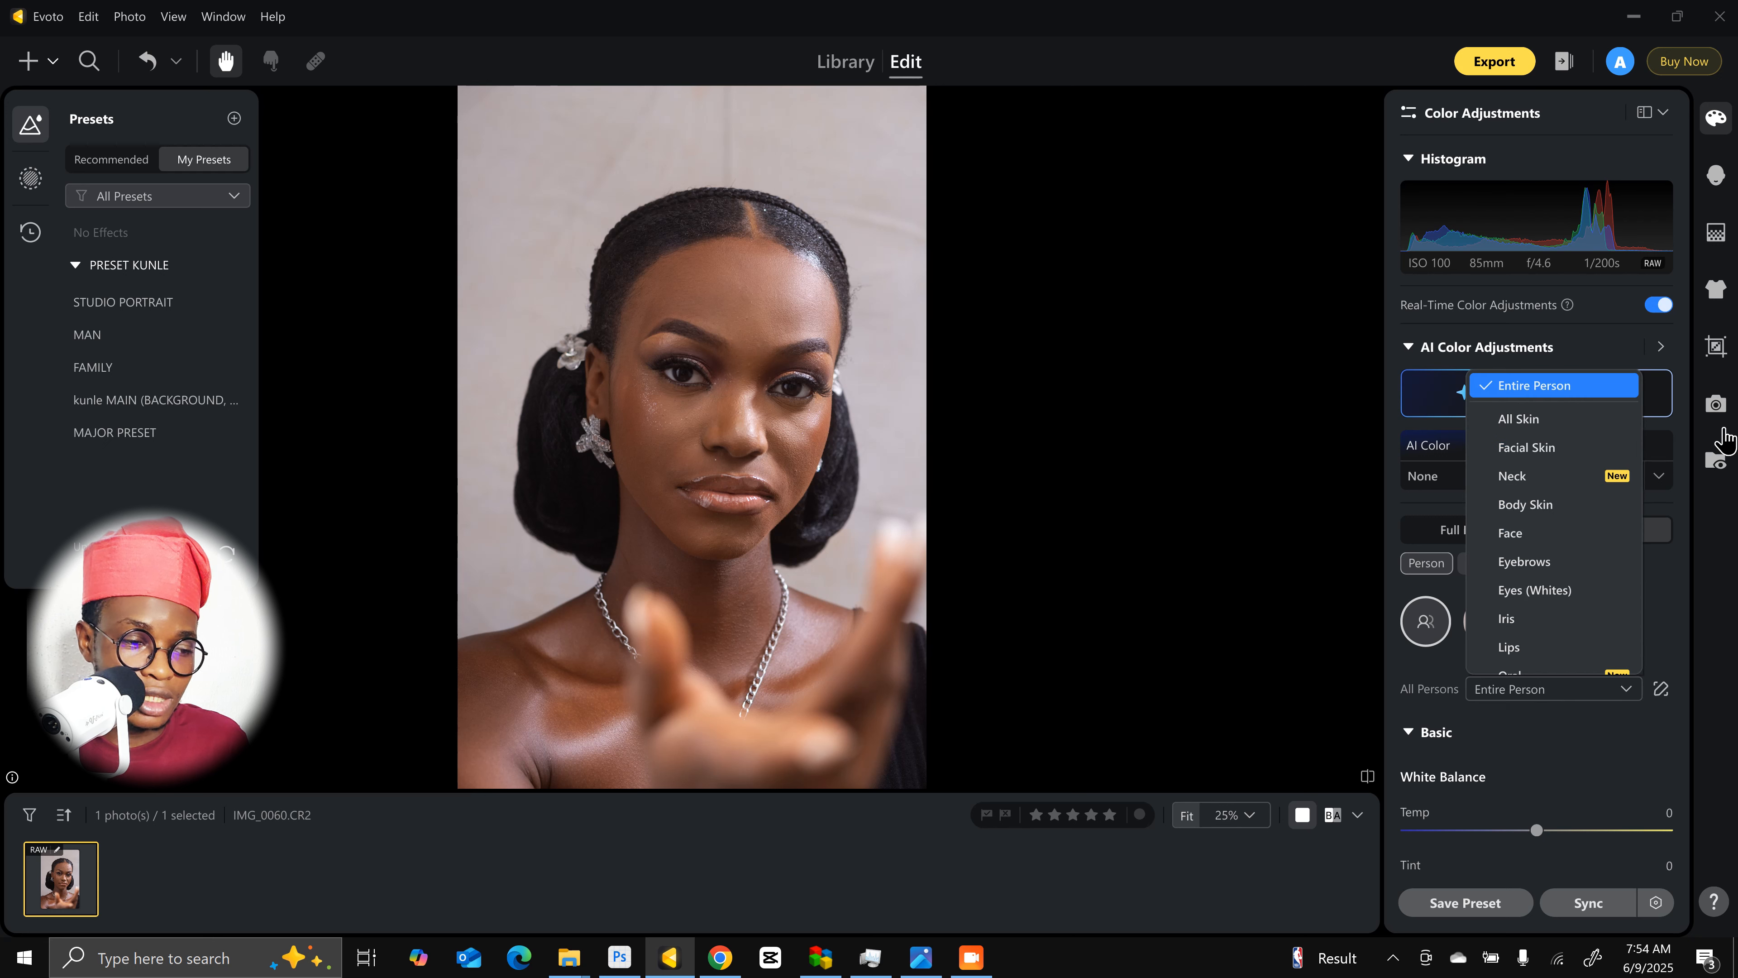
{"action": "left_click", "coordinate": [1536, 480]}
Step: For the neck mask, try a Brightness of 45, undo it, and set Shadows to 18 instead
{"action": "scroll", "coordinate": [1537, 634], "scroll_direction": "down", "scroll_amount": 5}
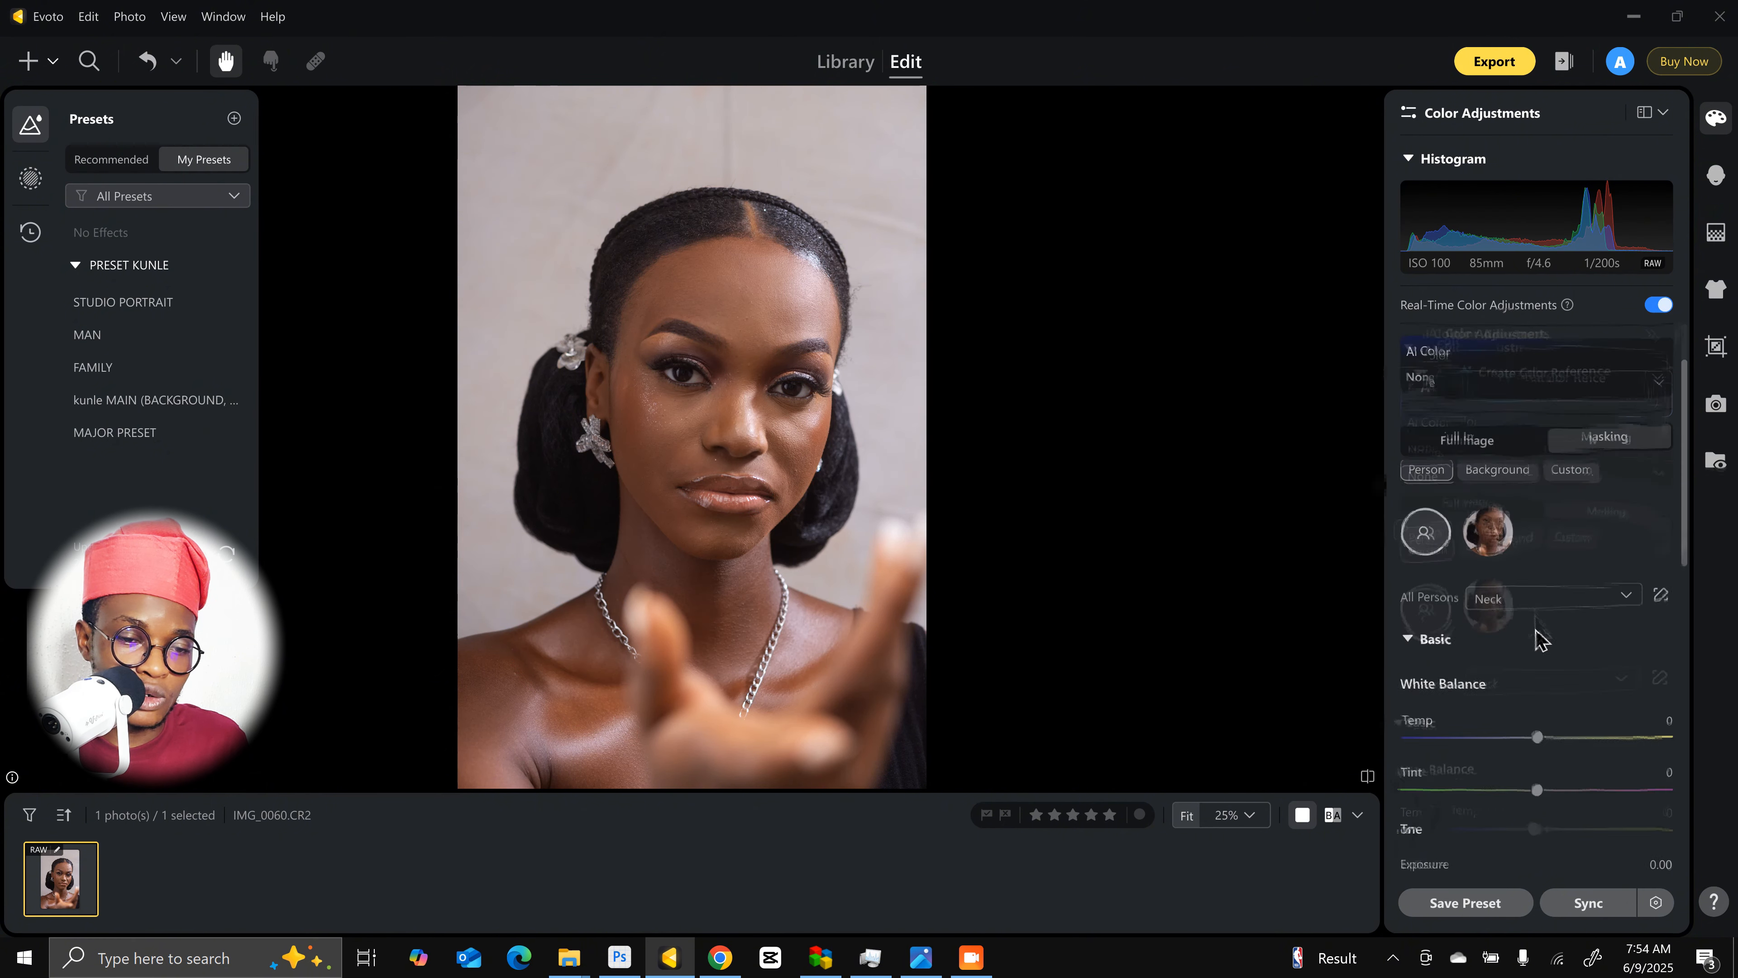
{"action": "left_click_drag", "start_coordinate": [1537, 655], "coordinate": [1597, 671]}
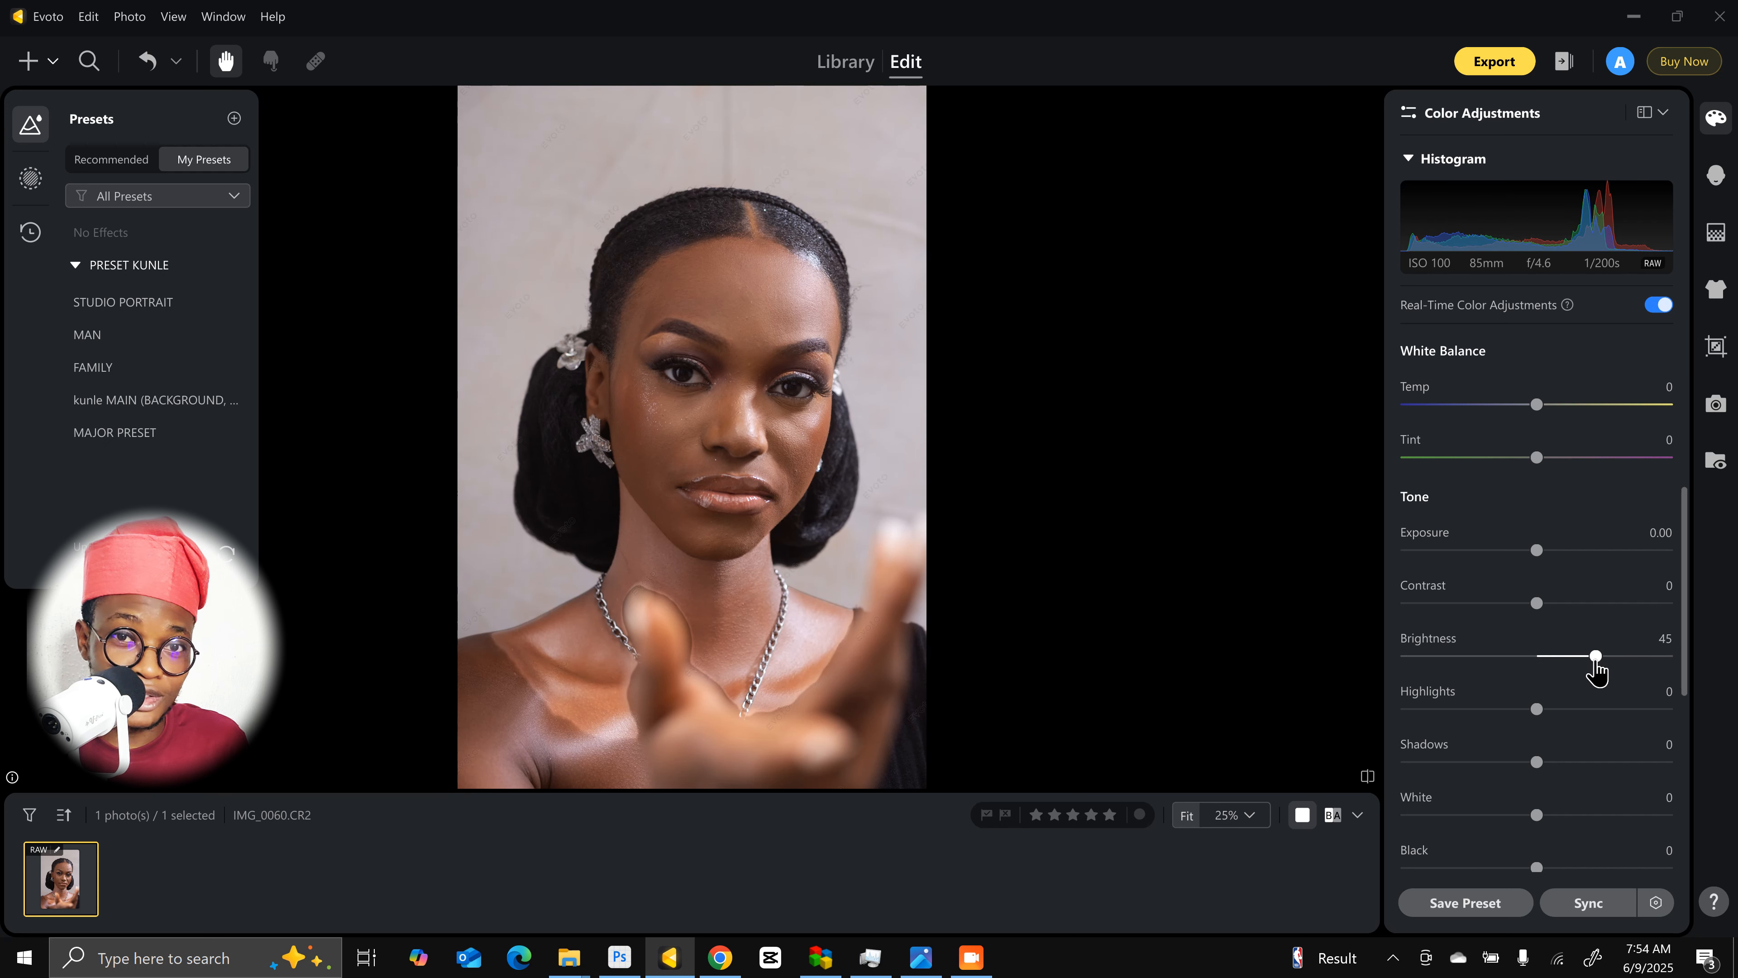
{"action": "key", "text": "ctrl+z"}
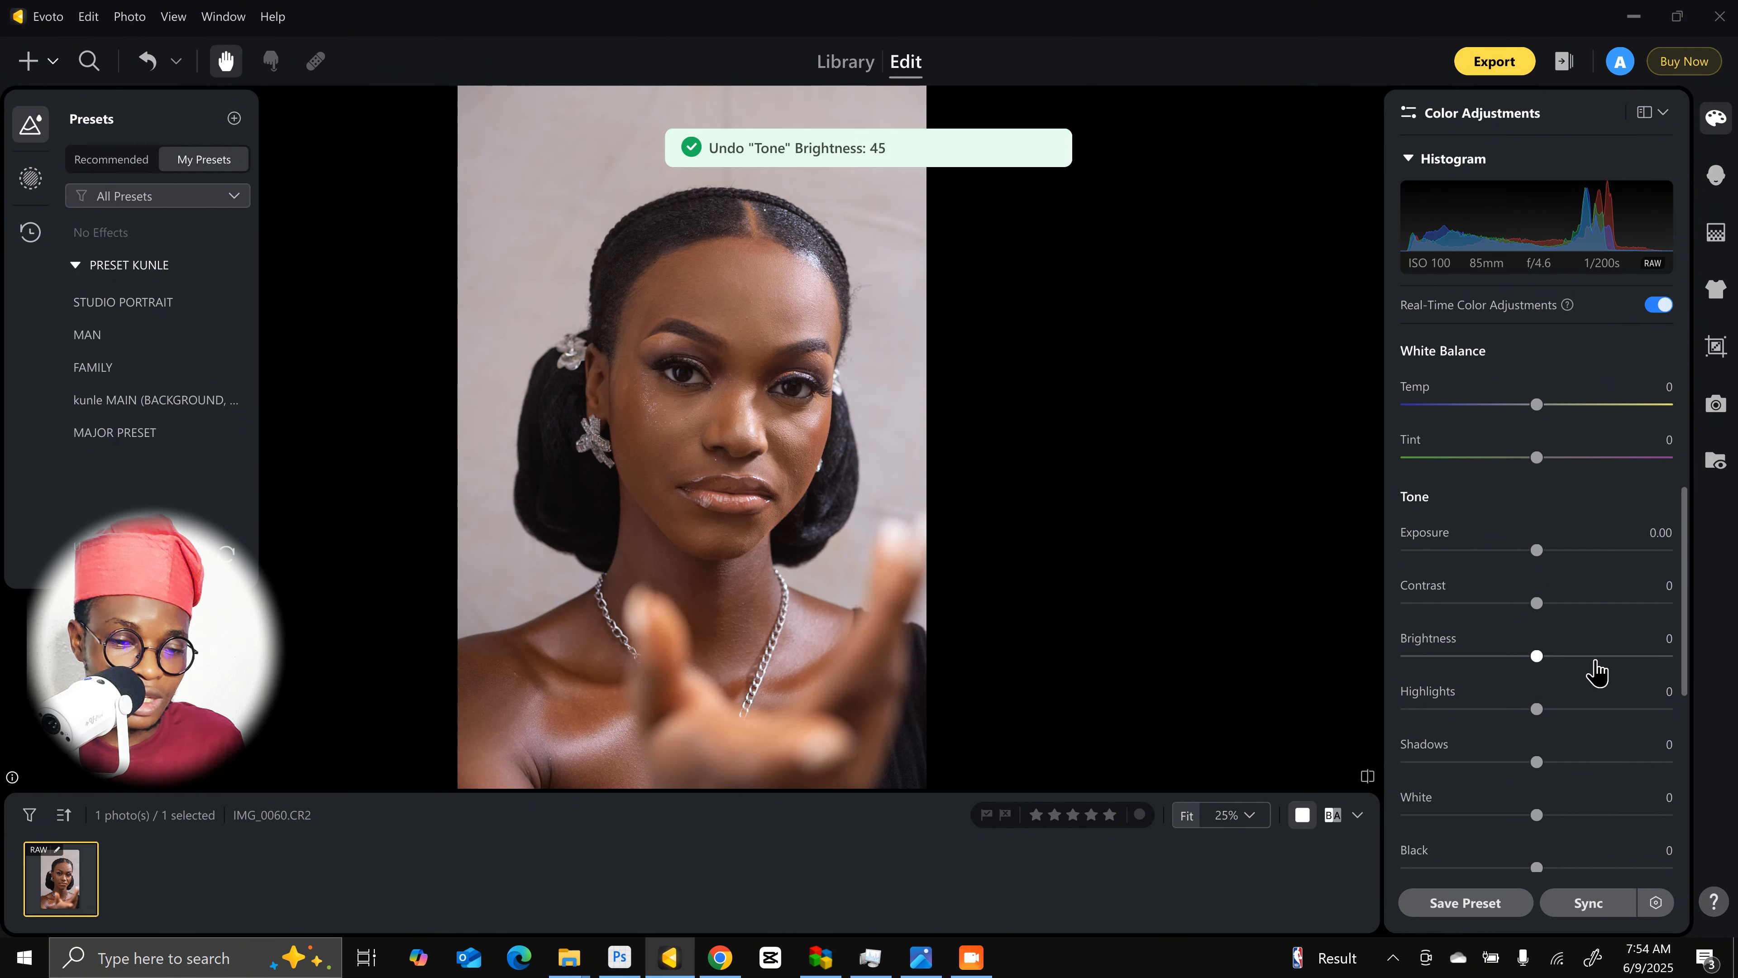
{"action": "scroll", "coordinate": [1603, 715], "scroll_direction": "down", "scroll_amount": 1}
{"action": "left_click", "coordinate": [1586, 700]}
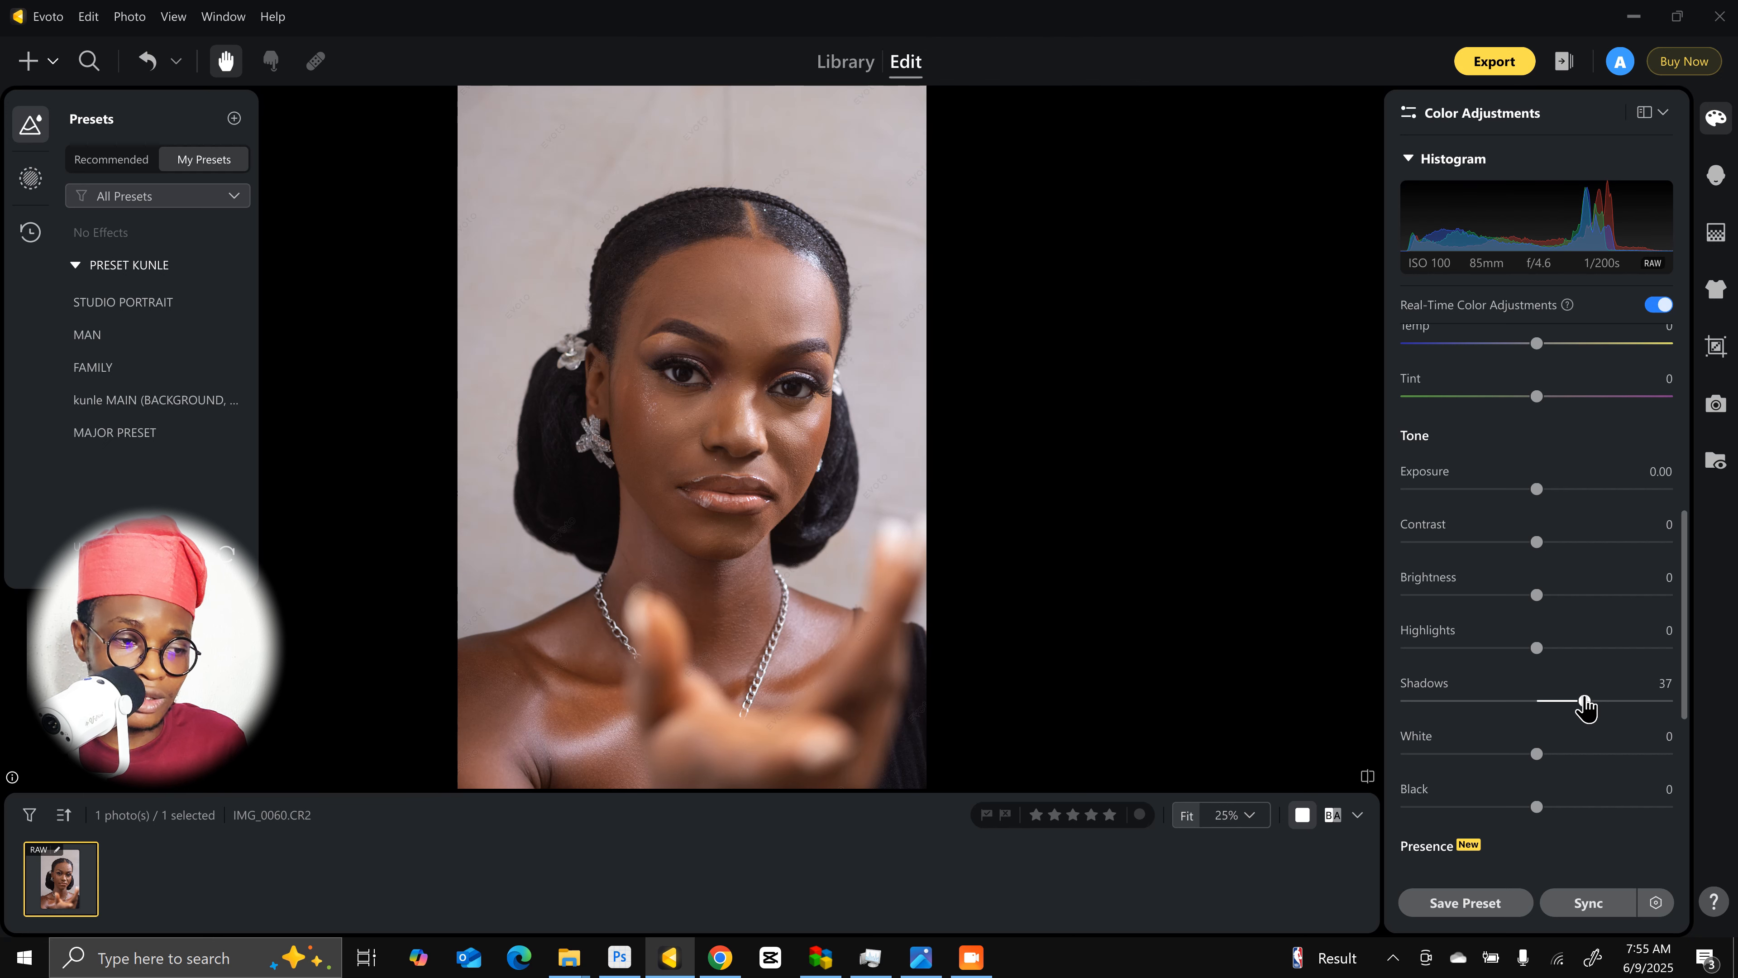
{"action": "left_click_drag", "start_coordinate": [1585, 700], "coordinate": [1563, 711]}
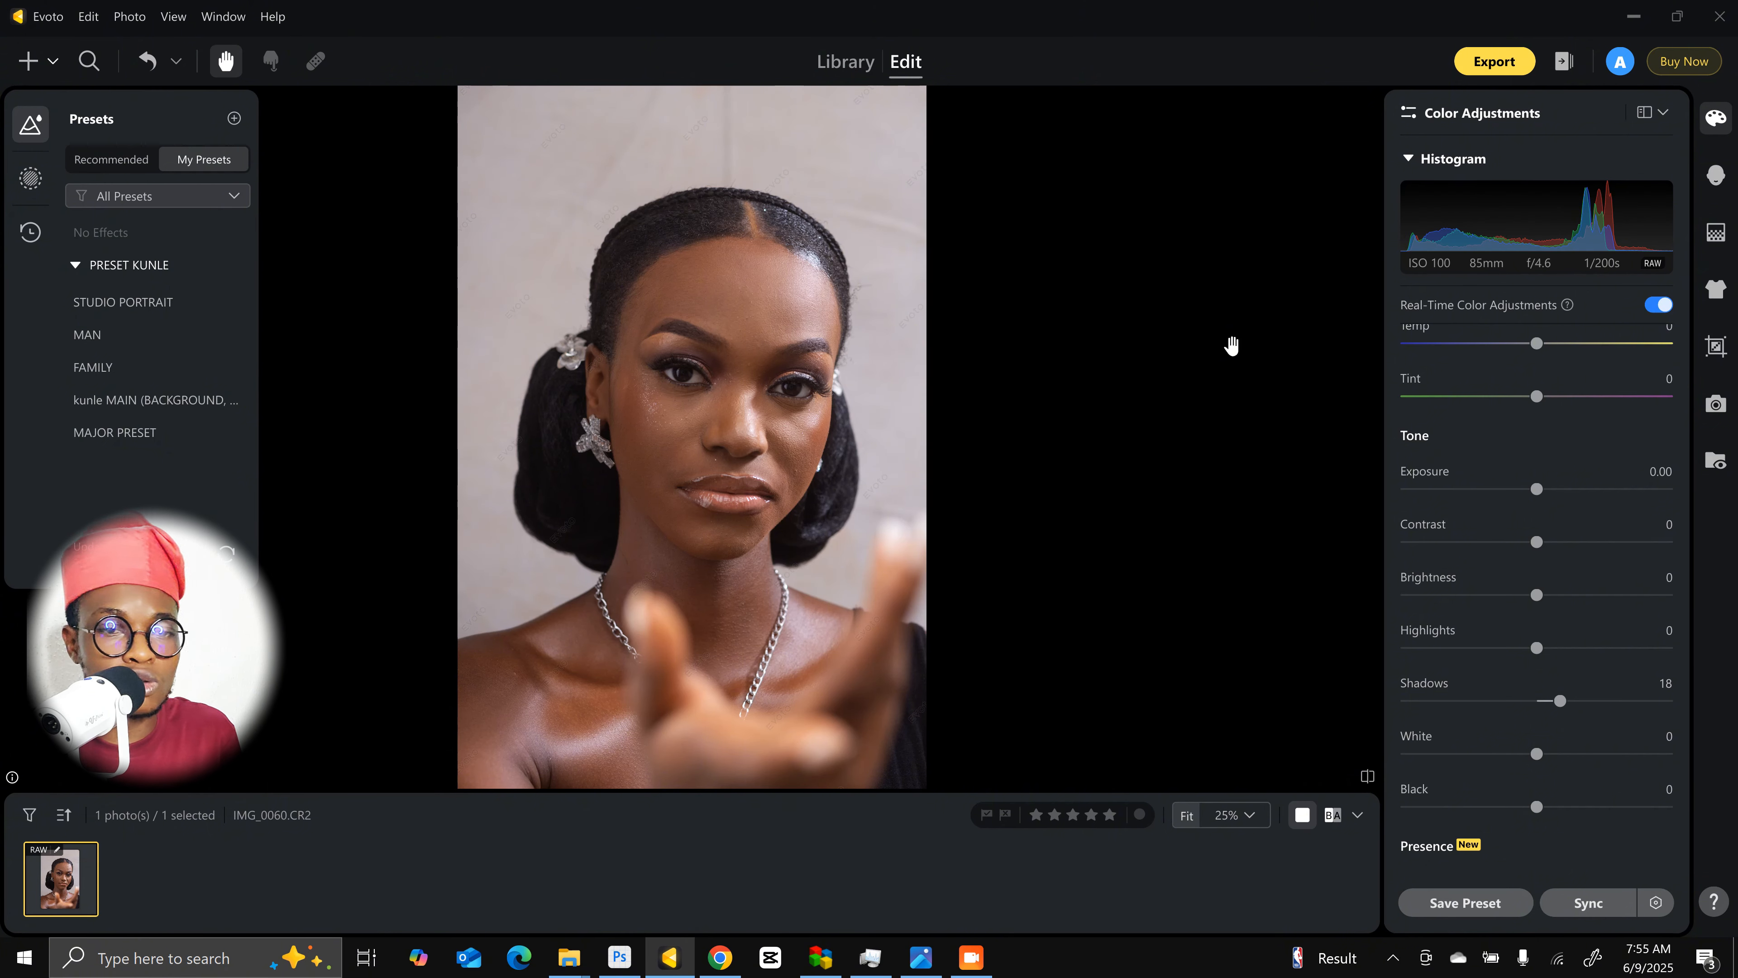
Step: Switch to portrait retouching and set Freckles & Acne to 80 for the female subject
{"action": "left_click", "coordinate": [1716, 179]}
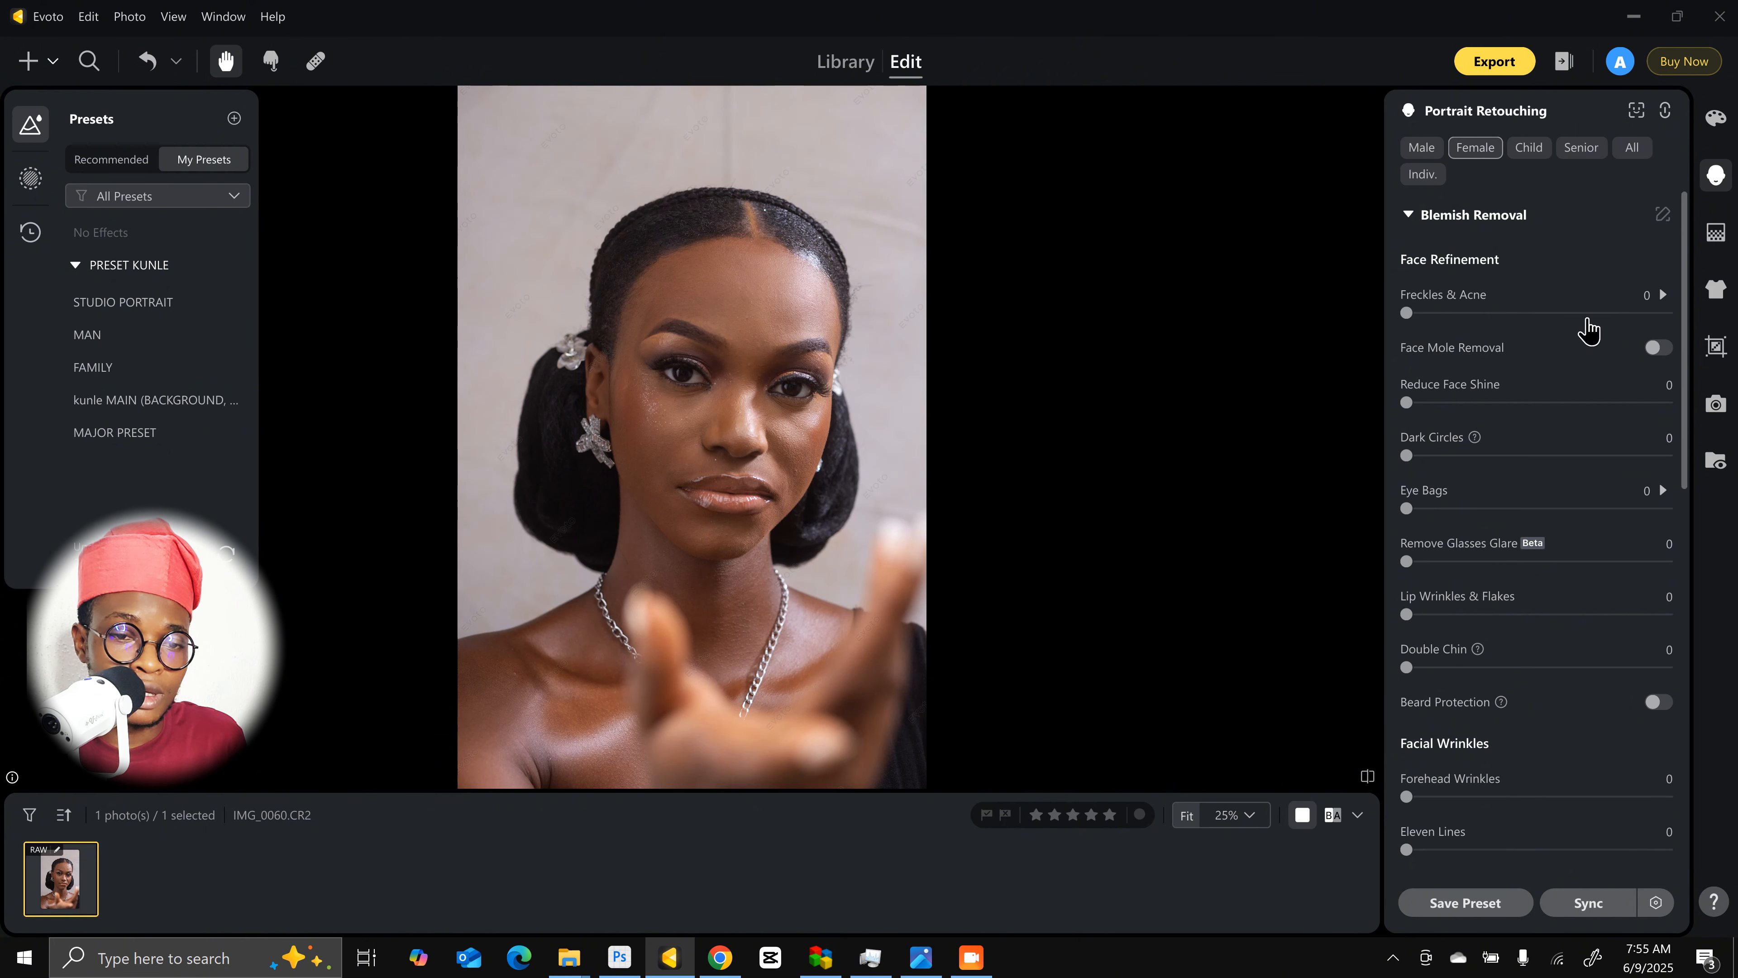
{"action": "left_click", "coordinate": [1605, 314]}
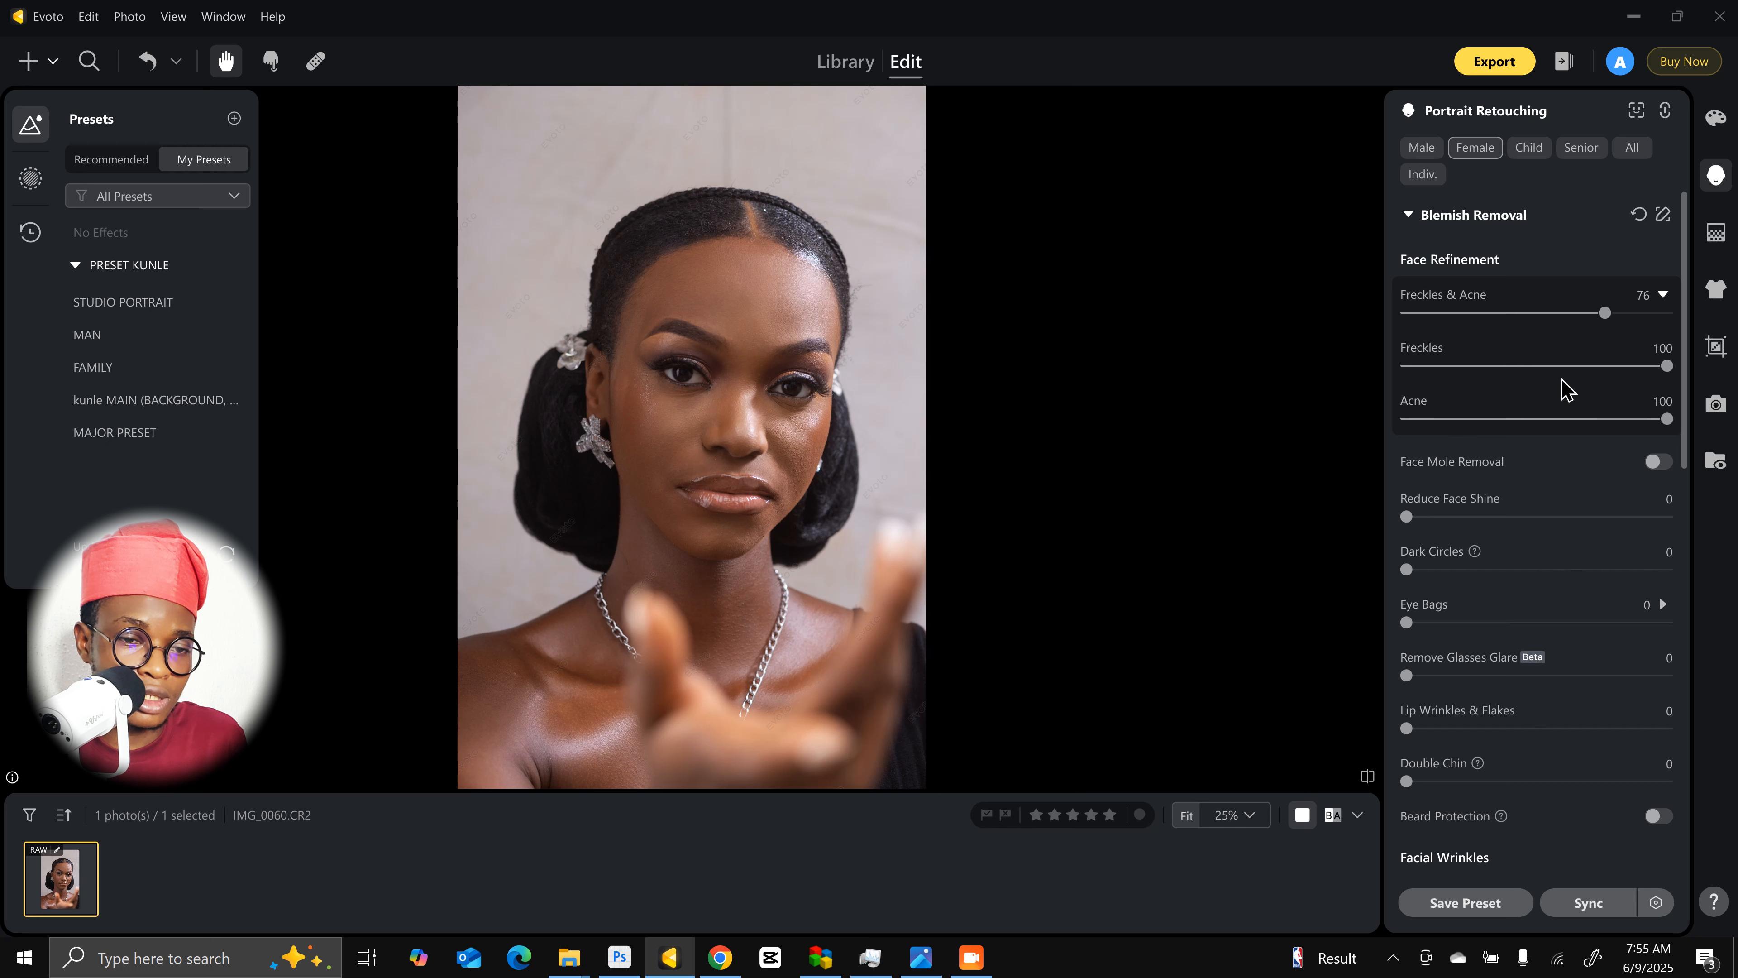
{"action": "left_click", "coordinate": [1615, 316]}
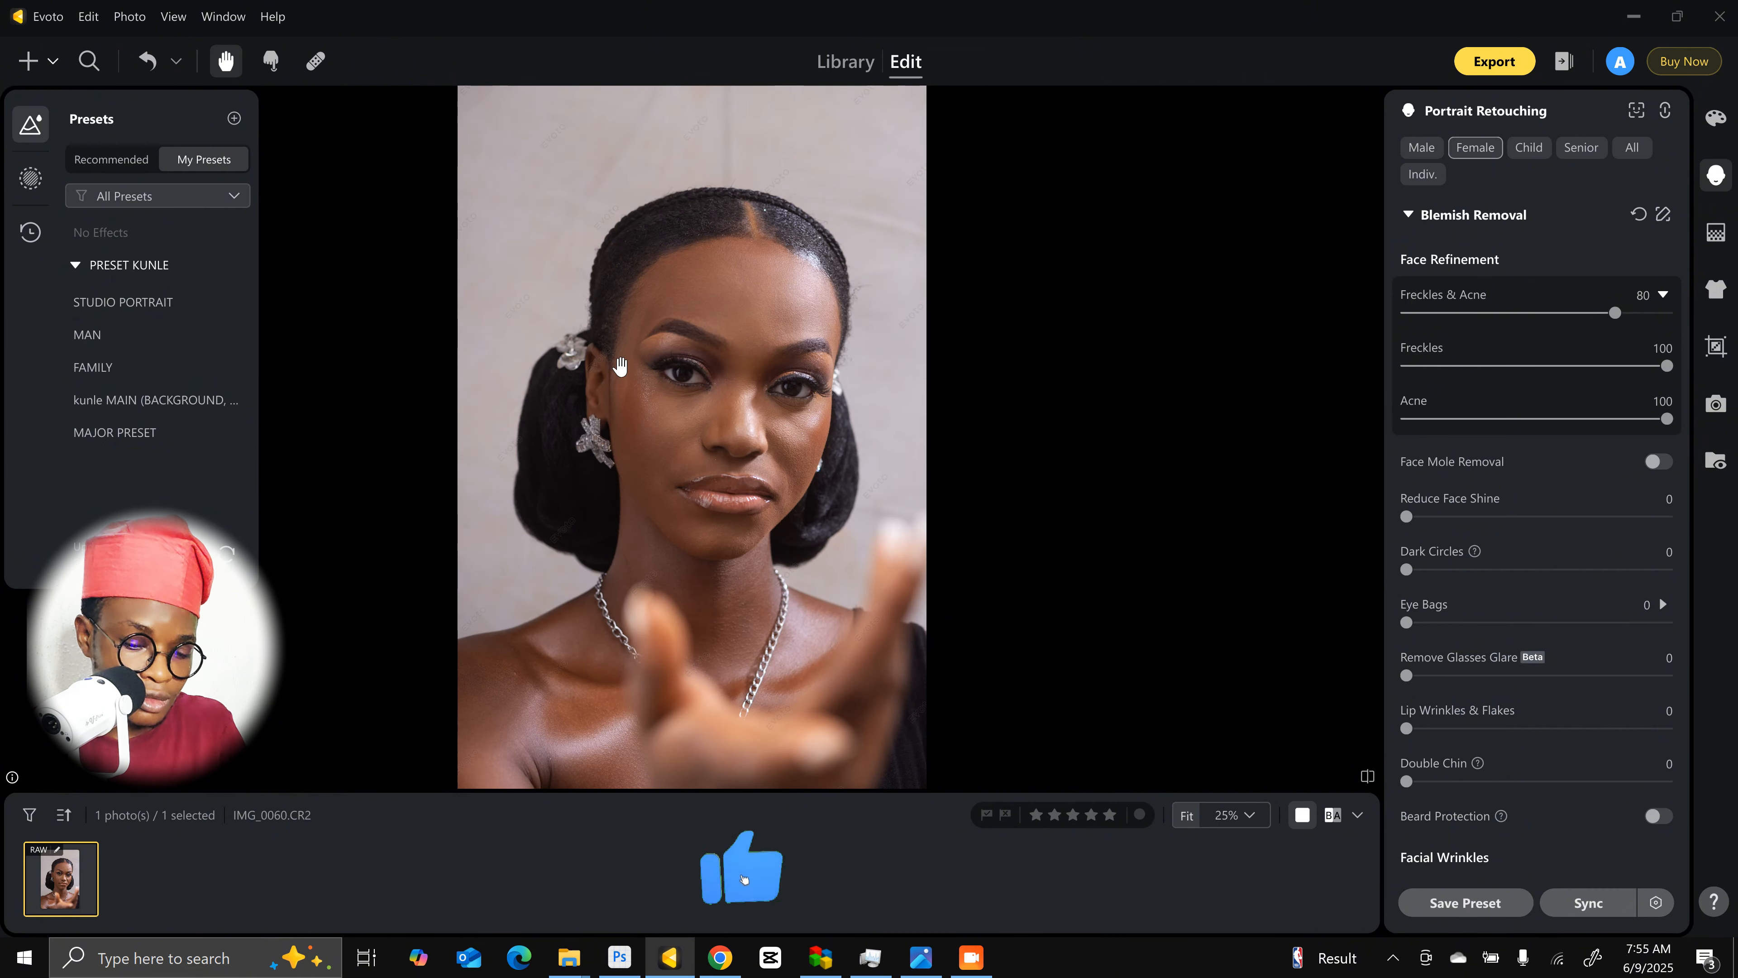
Step: Inspect the blemish removal up close on the face, neck and shoulders, comparing before and after, and return to the full portrait
{"action": "key", "text": "ctrl+plus"}
{"action": "key", "text": "ctrl+plus"}
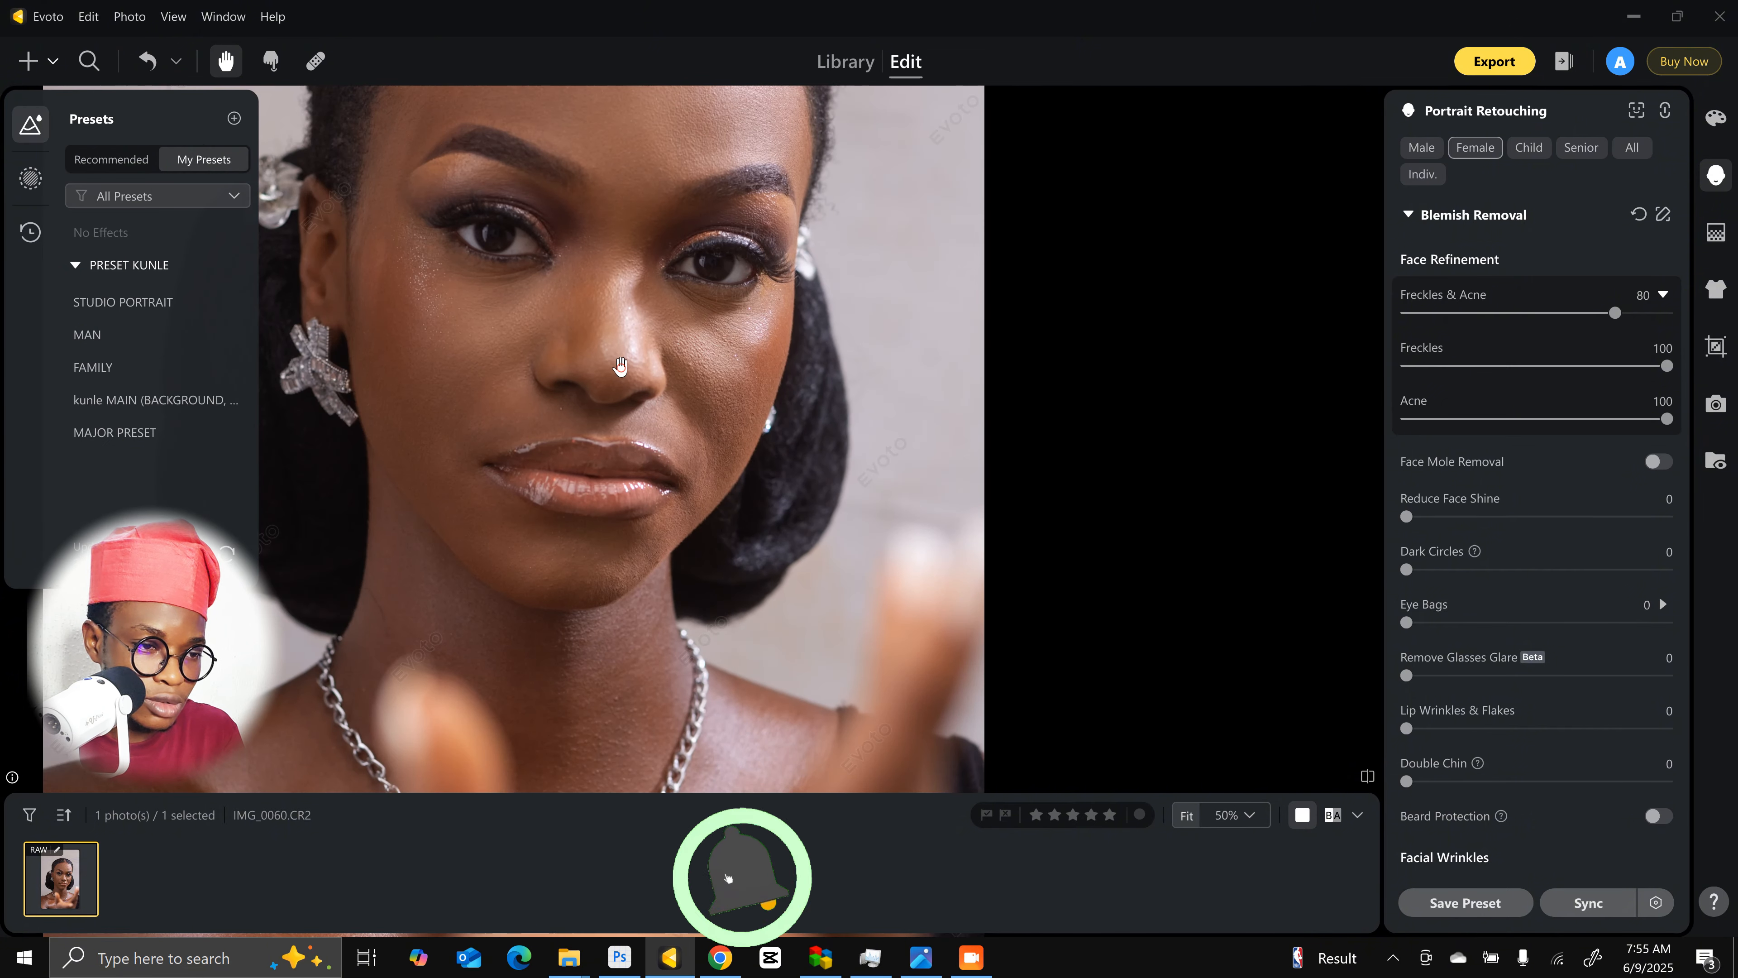
{"action": "left_click_drag", "start_coordinate": [620, 366], "coordinate": [757, 575]}
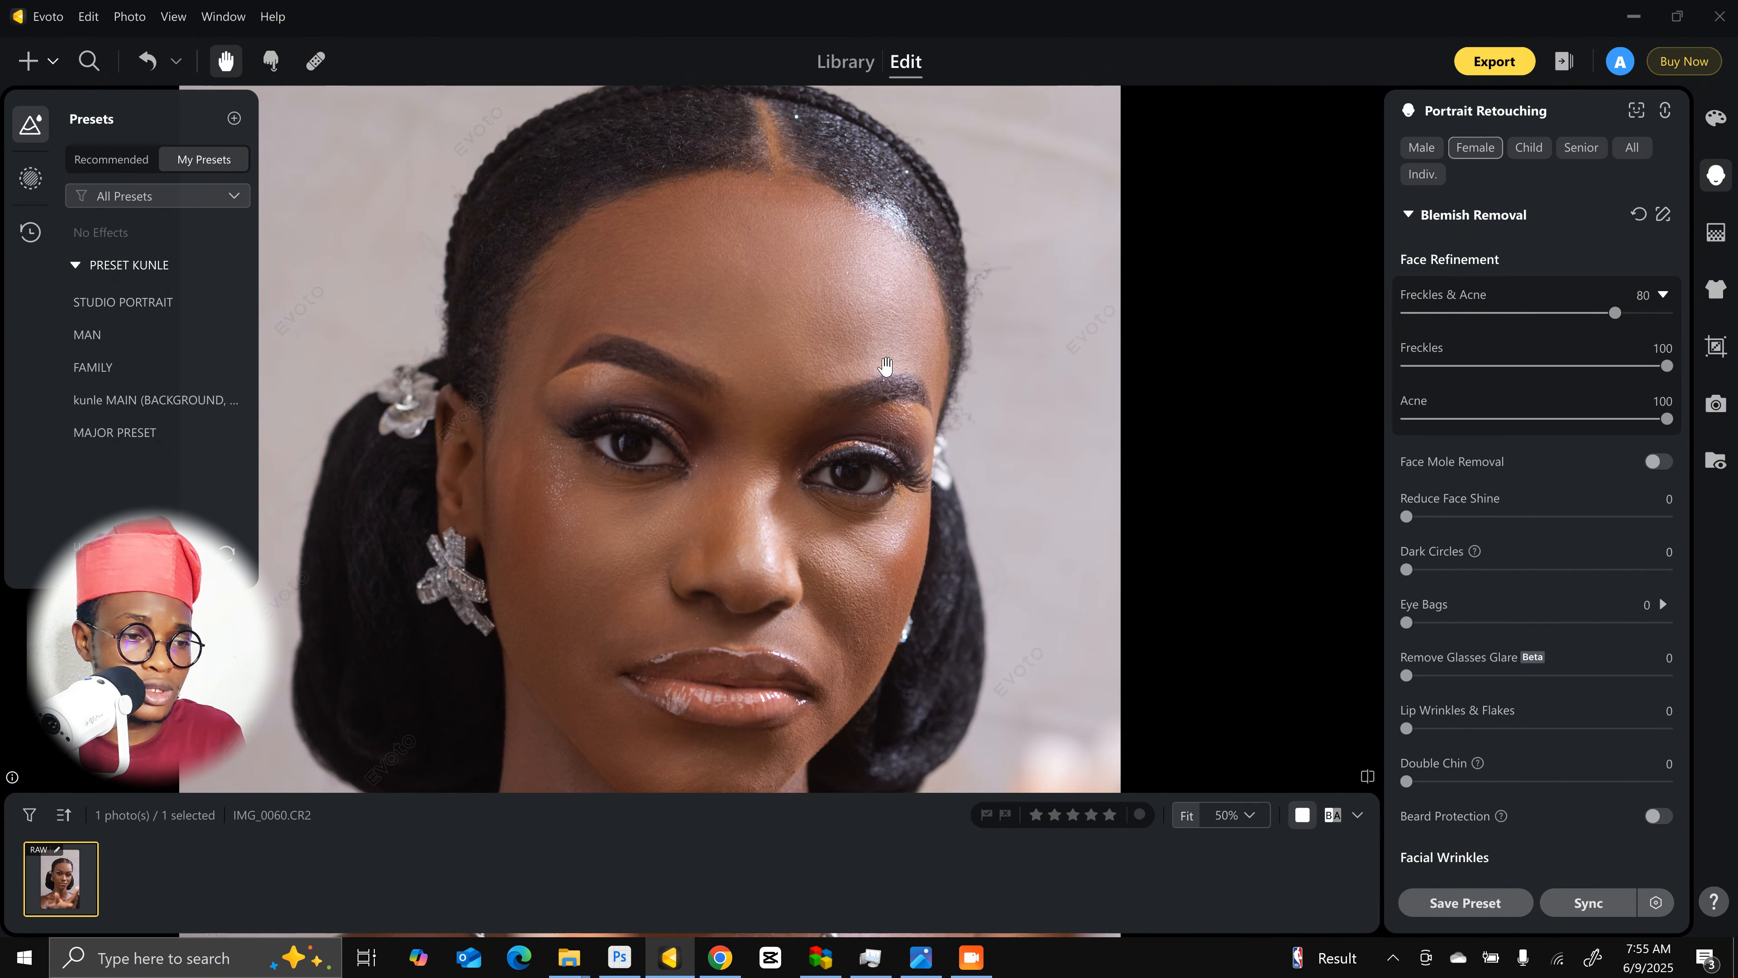
{"action": "key", "text": "\\"}
{"action": "key", "text": "\\"}
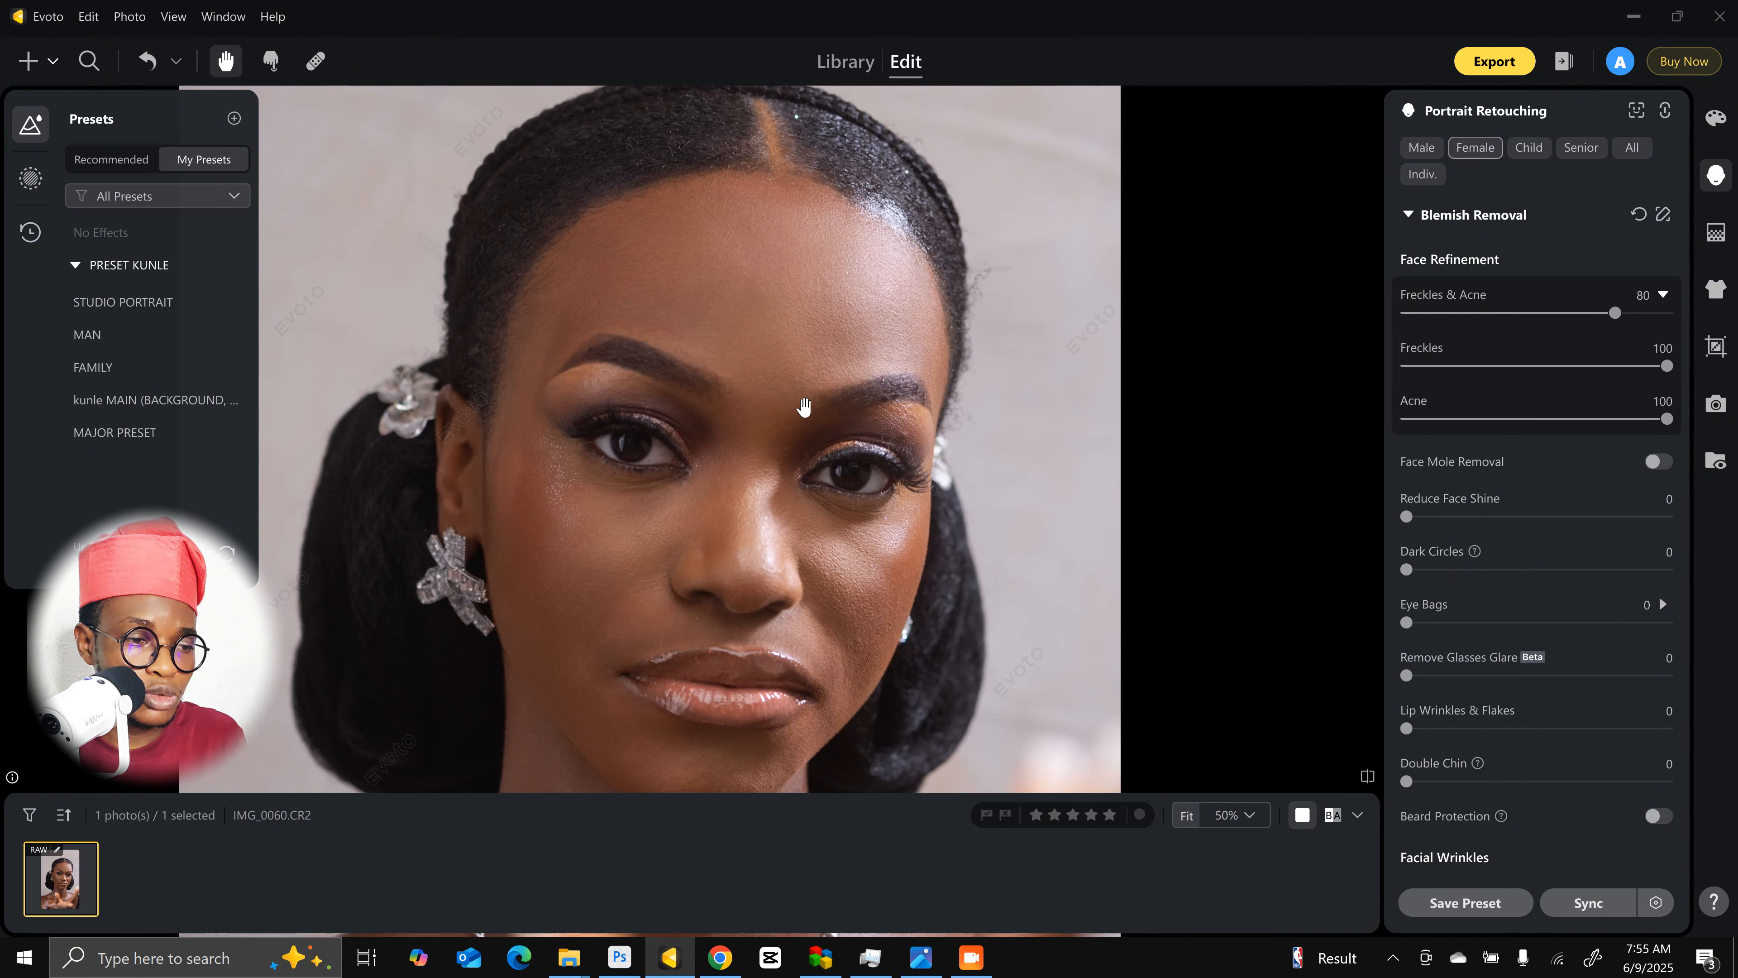
{"action": "left_click_drag", "start_coordinate": [769, 451], "coordinate": [869, 416]}
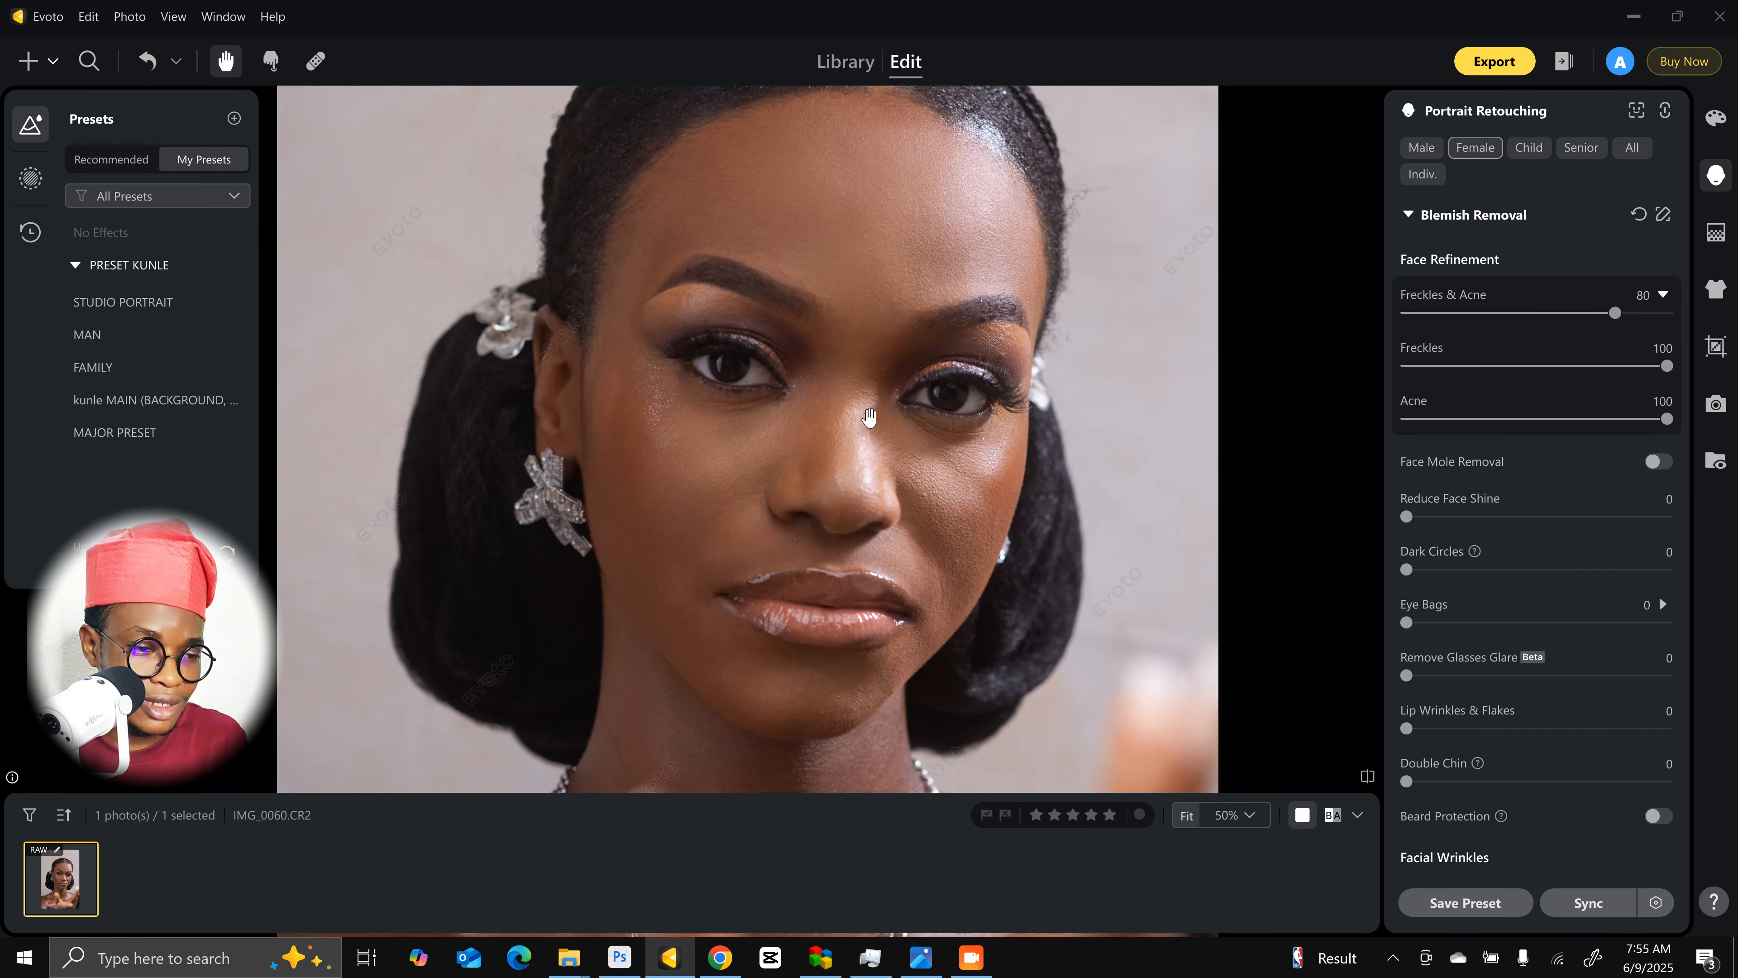
{"action": "left_click_drag", "start_coordinate": [749, 486], "coordinate": [743, 182]}
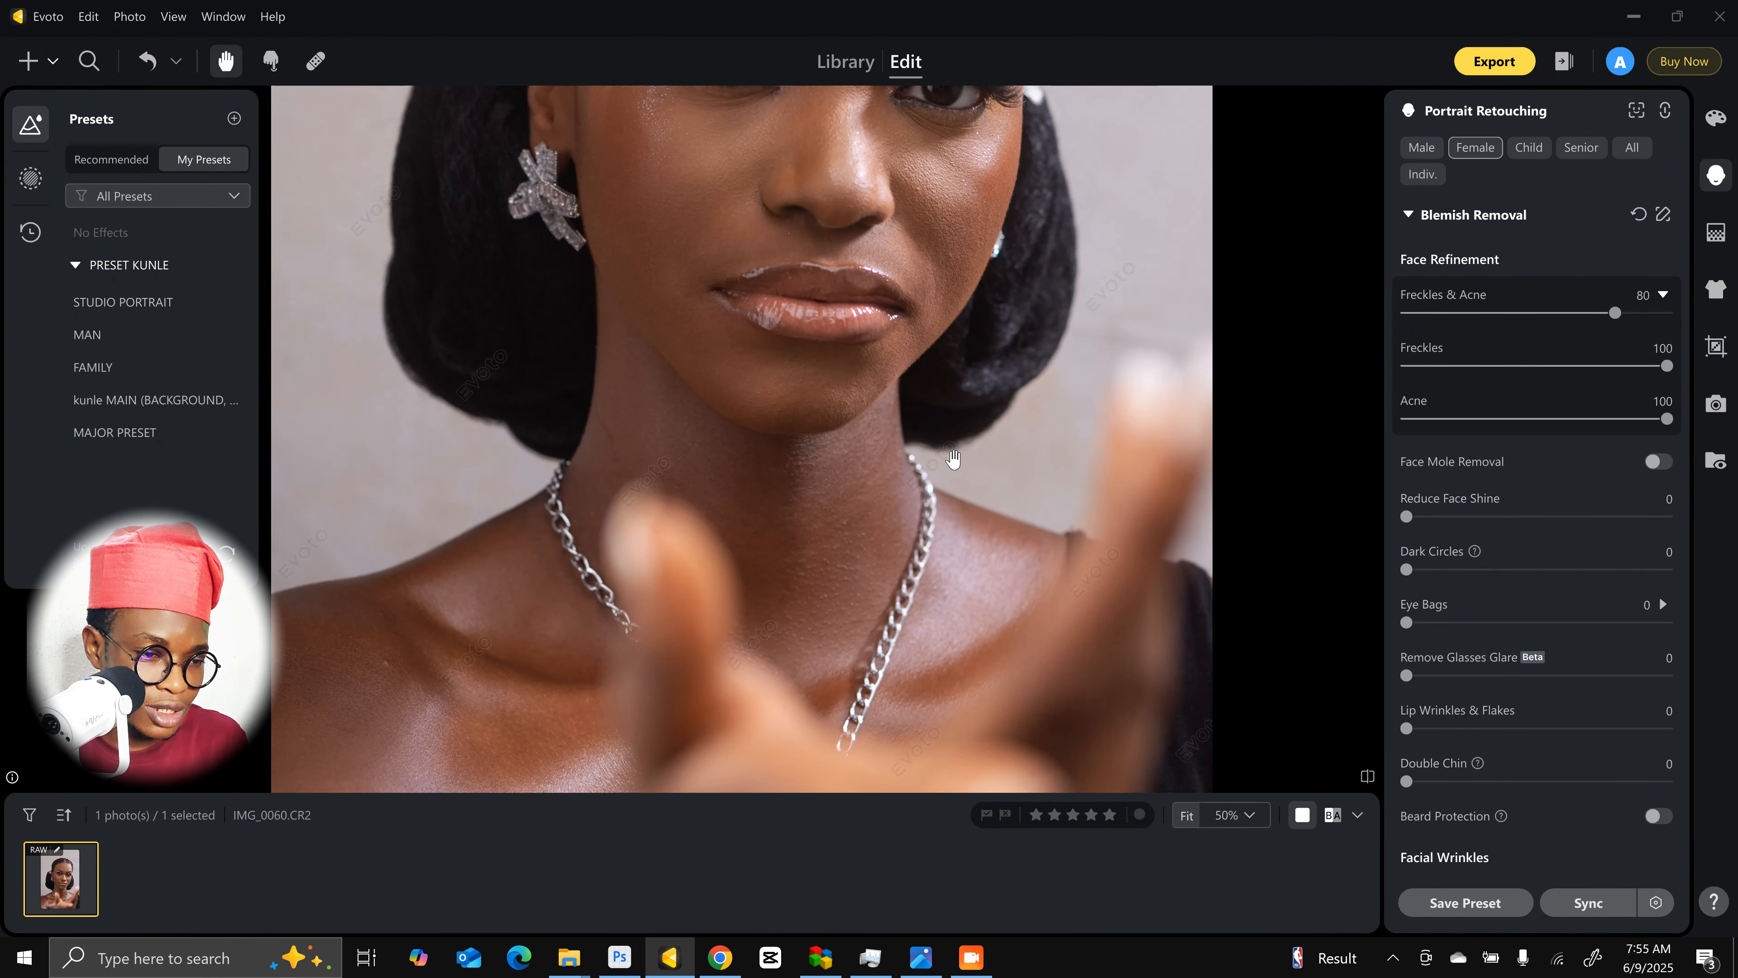
{"action": "left_click_drag", "start_coordinate": [957, 455], "coordinate": [965, 766]}
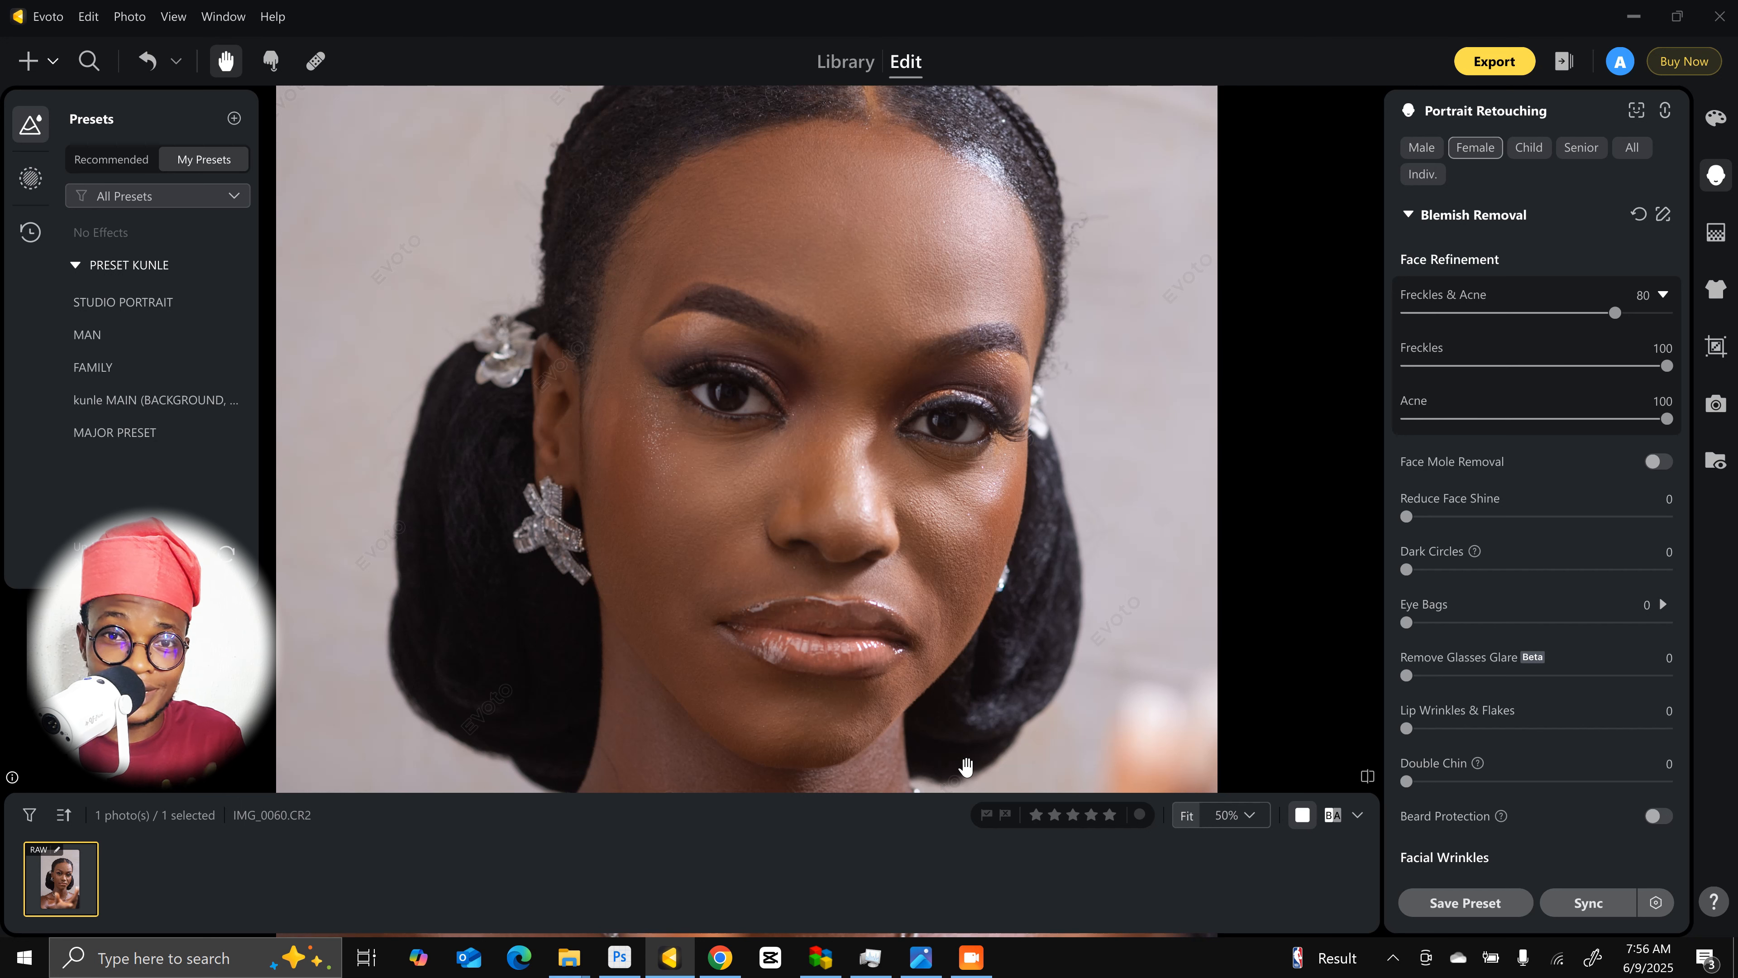
{"action": "left_click", "coordinate": [1187, 819]}
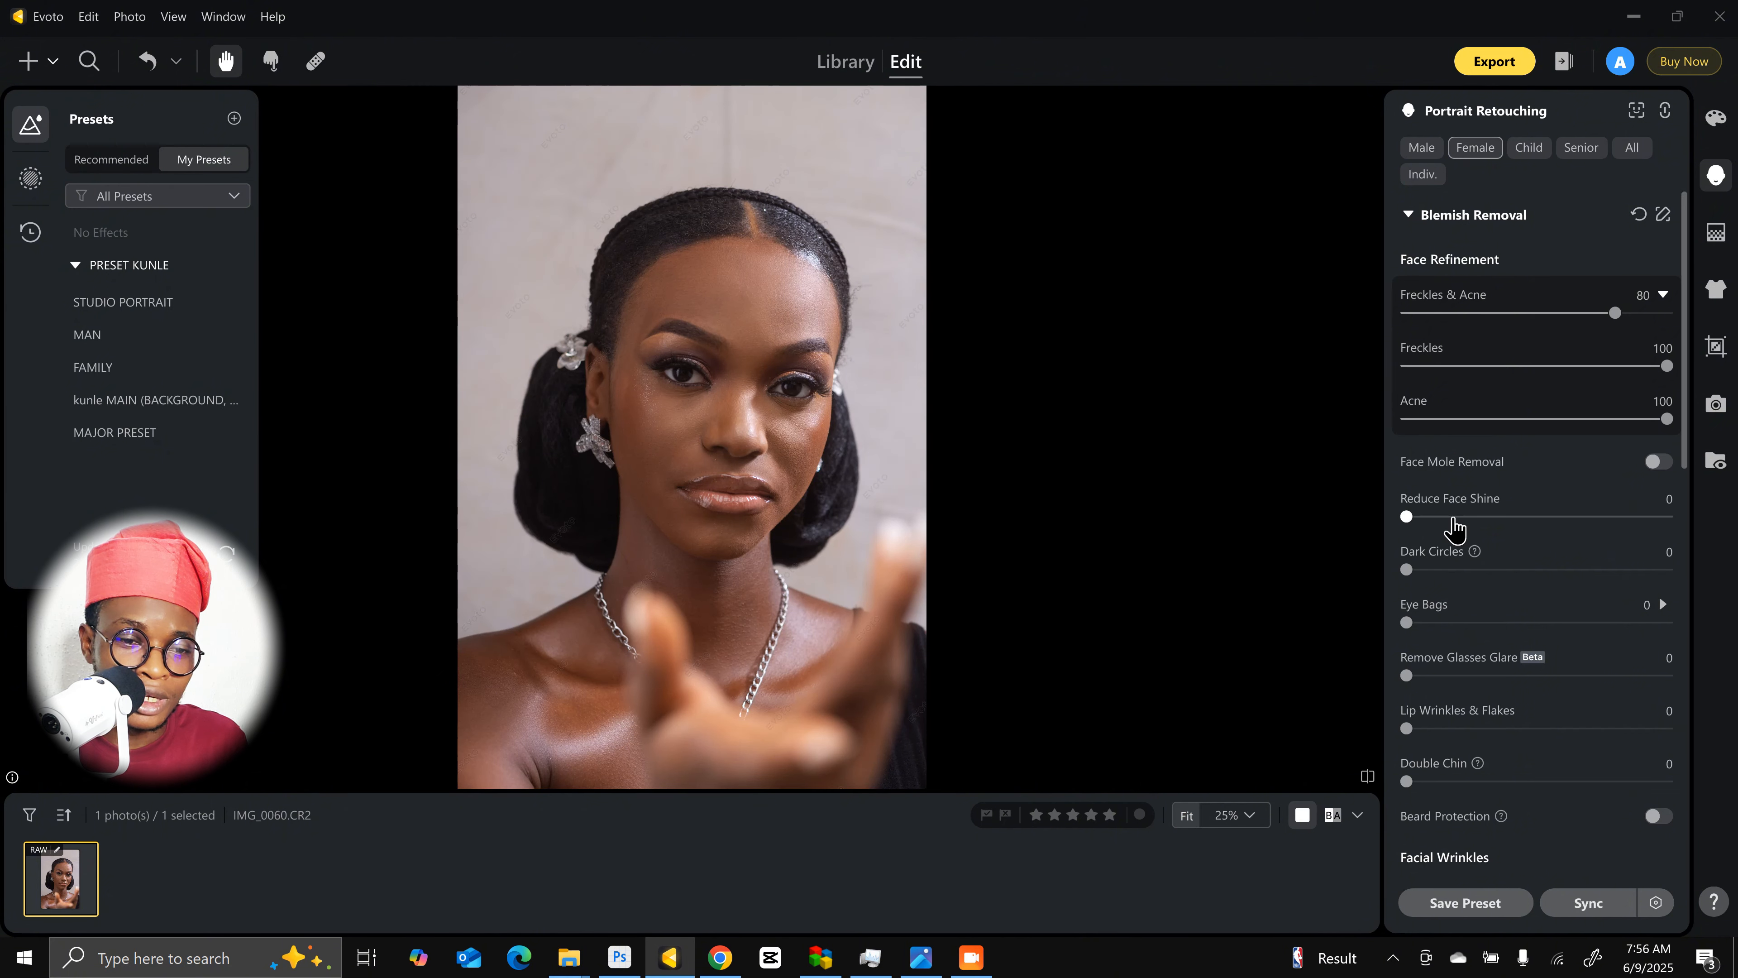
Step: Try a Reduce Face Shine of 81, and return it to 0
{"action": "scroll", "coordinate": [1454, 527], "scroll_direction": "down", "scroll_amount": 1}
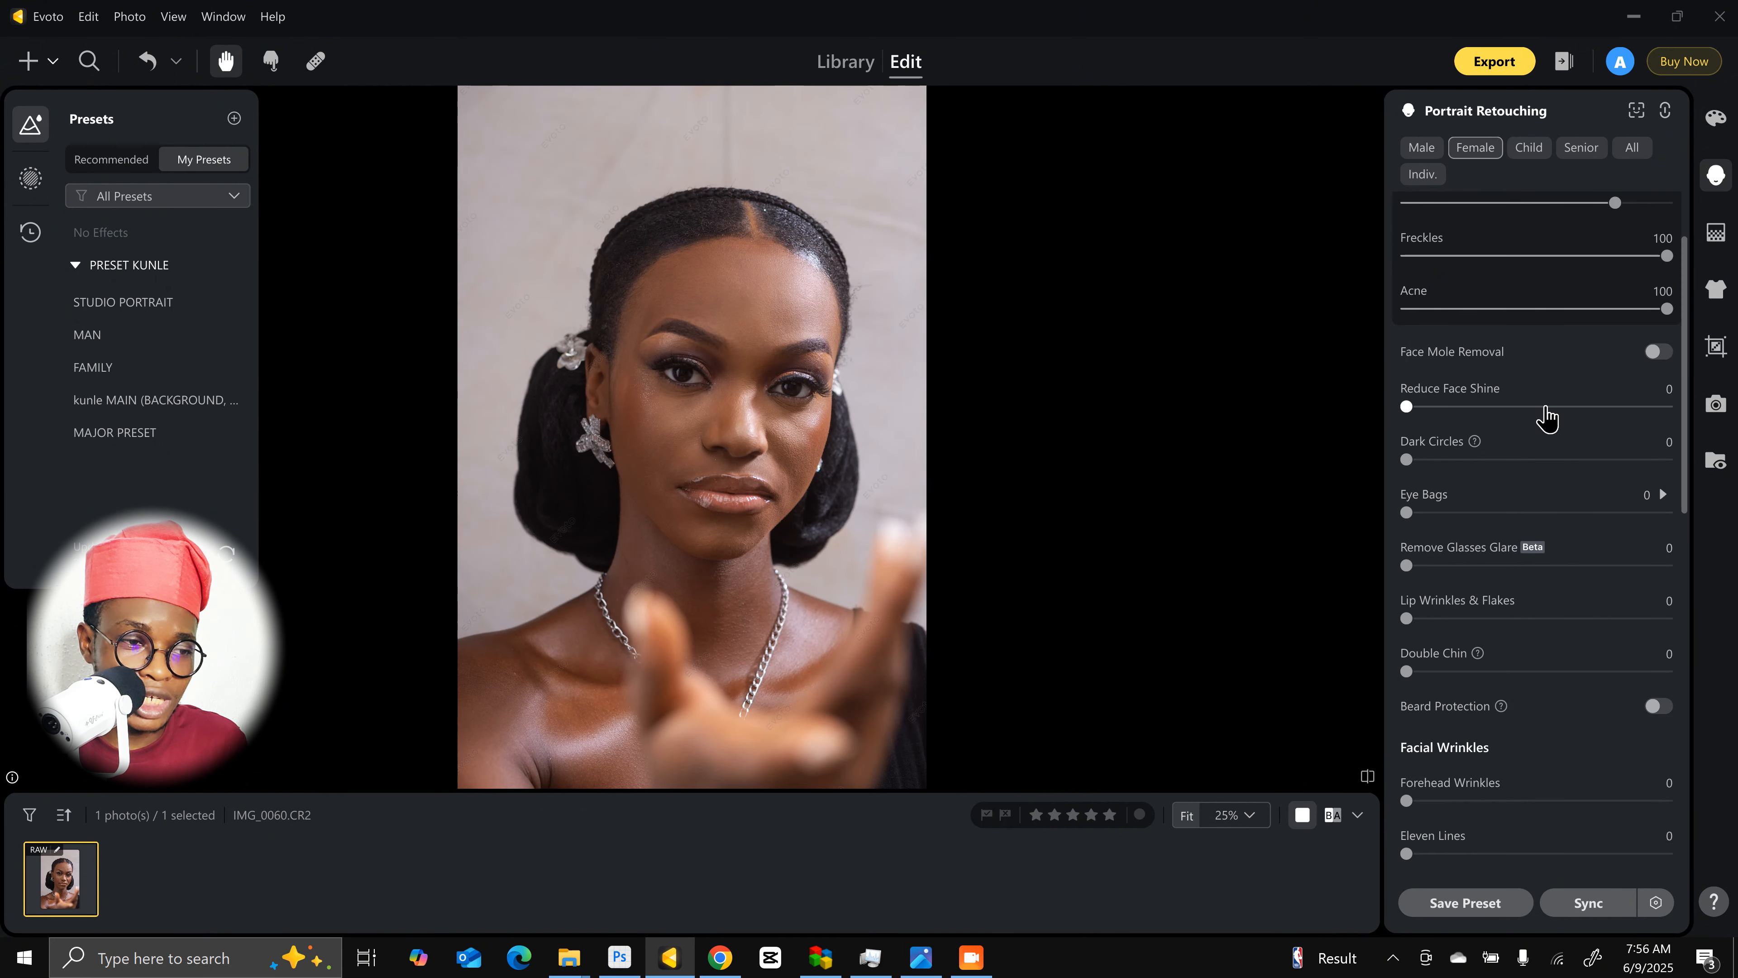
{"action": "left_click", "coordinate": [1618, 406]}
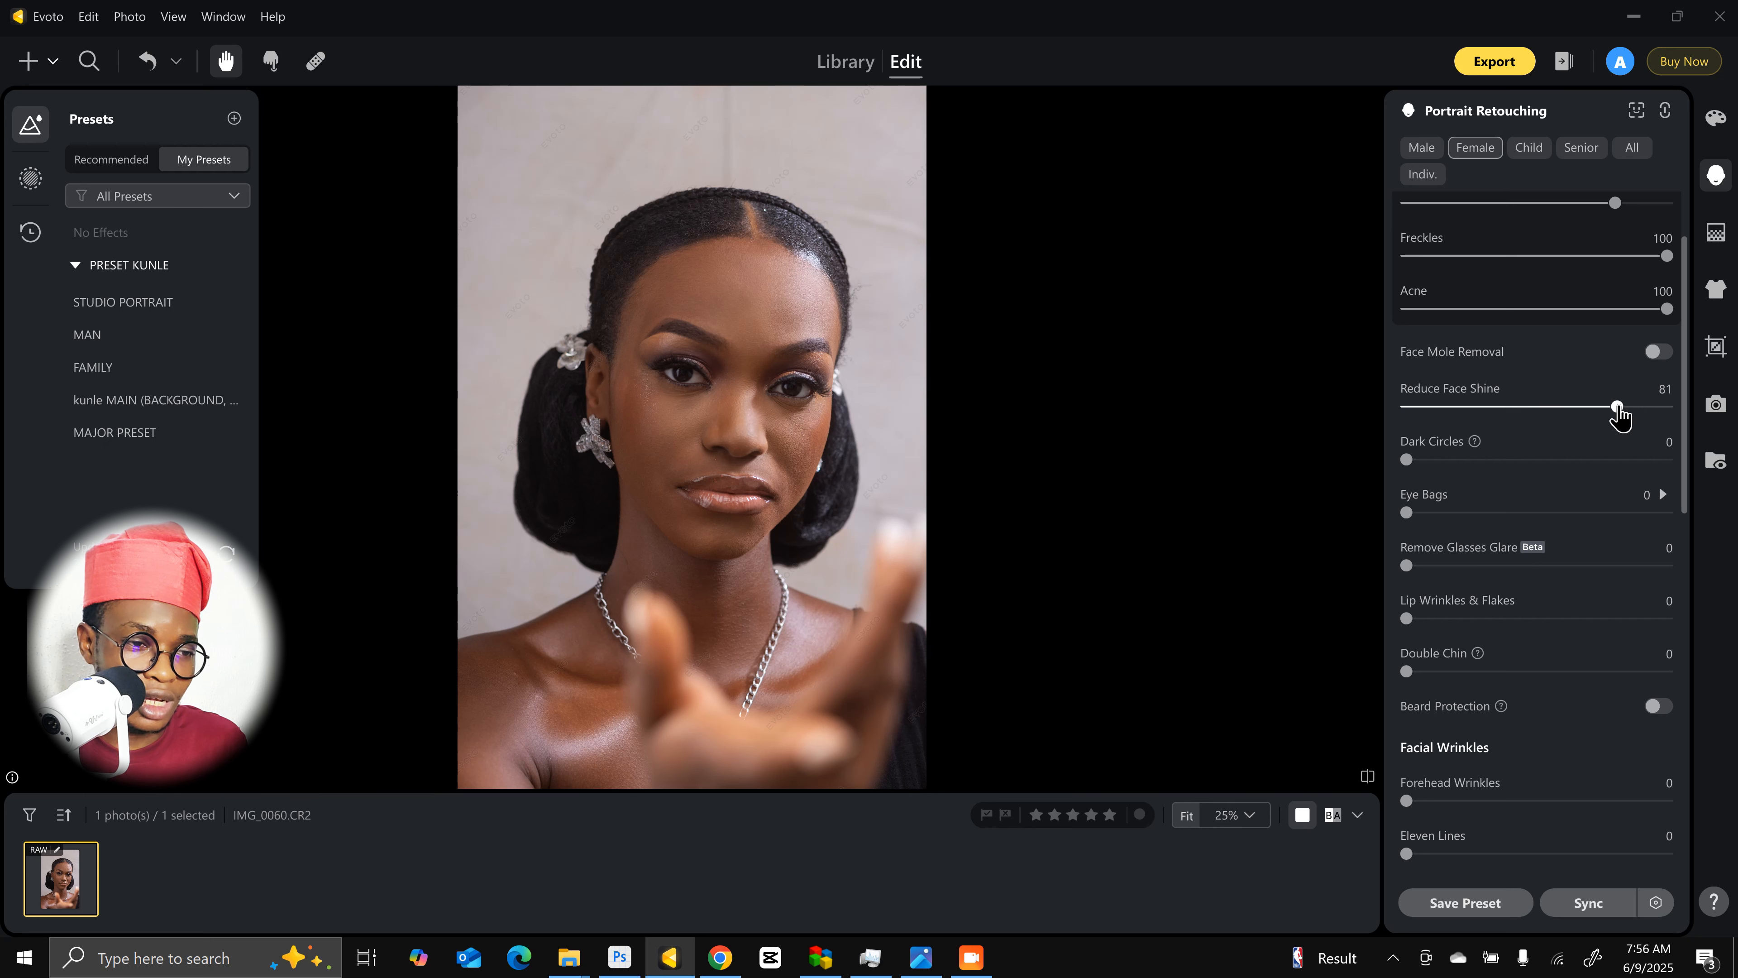
{"action": "left_click_drag", "start_coordinate": [1617, 406], "coordinate": [1396, 411]}
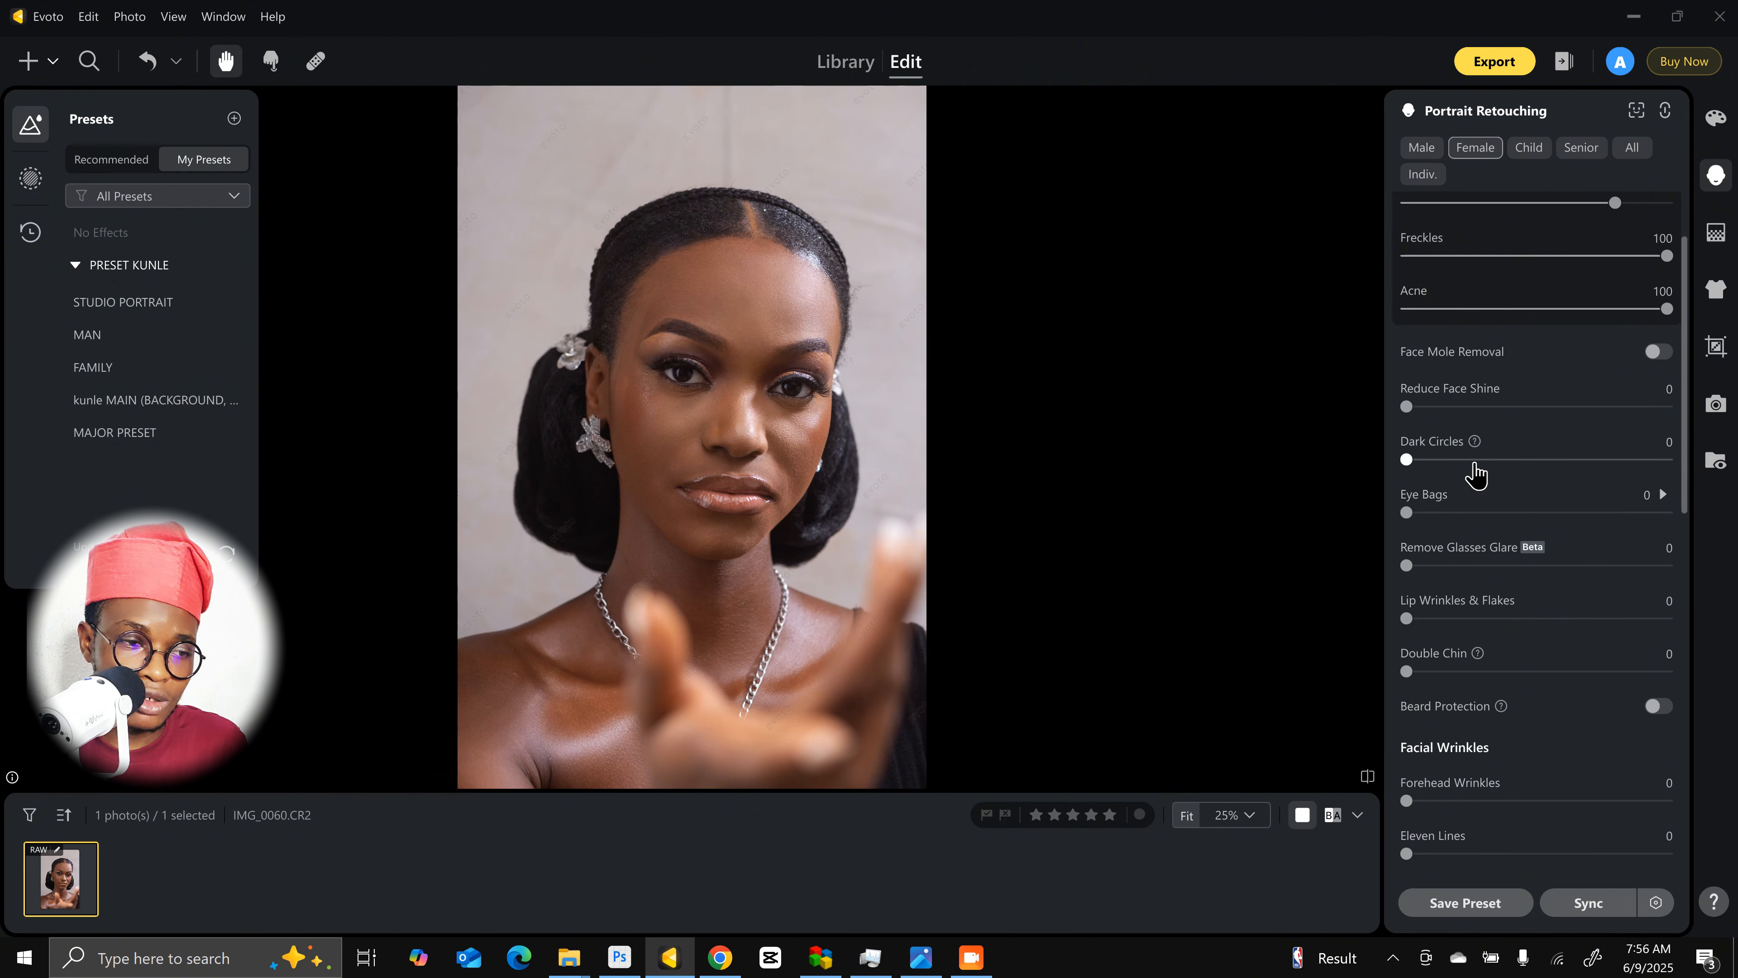
Step: Set Dark Circles to 43, and set Eye Bags to 27 after trying 37 and 100
{"action": "left_click_drag", "start_coordinate": [1475, 465], "coordinate": [1519, 472]}
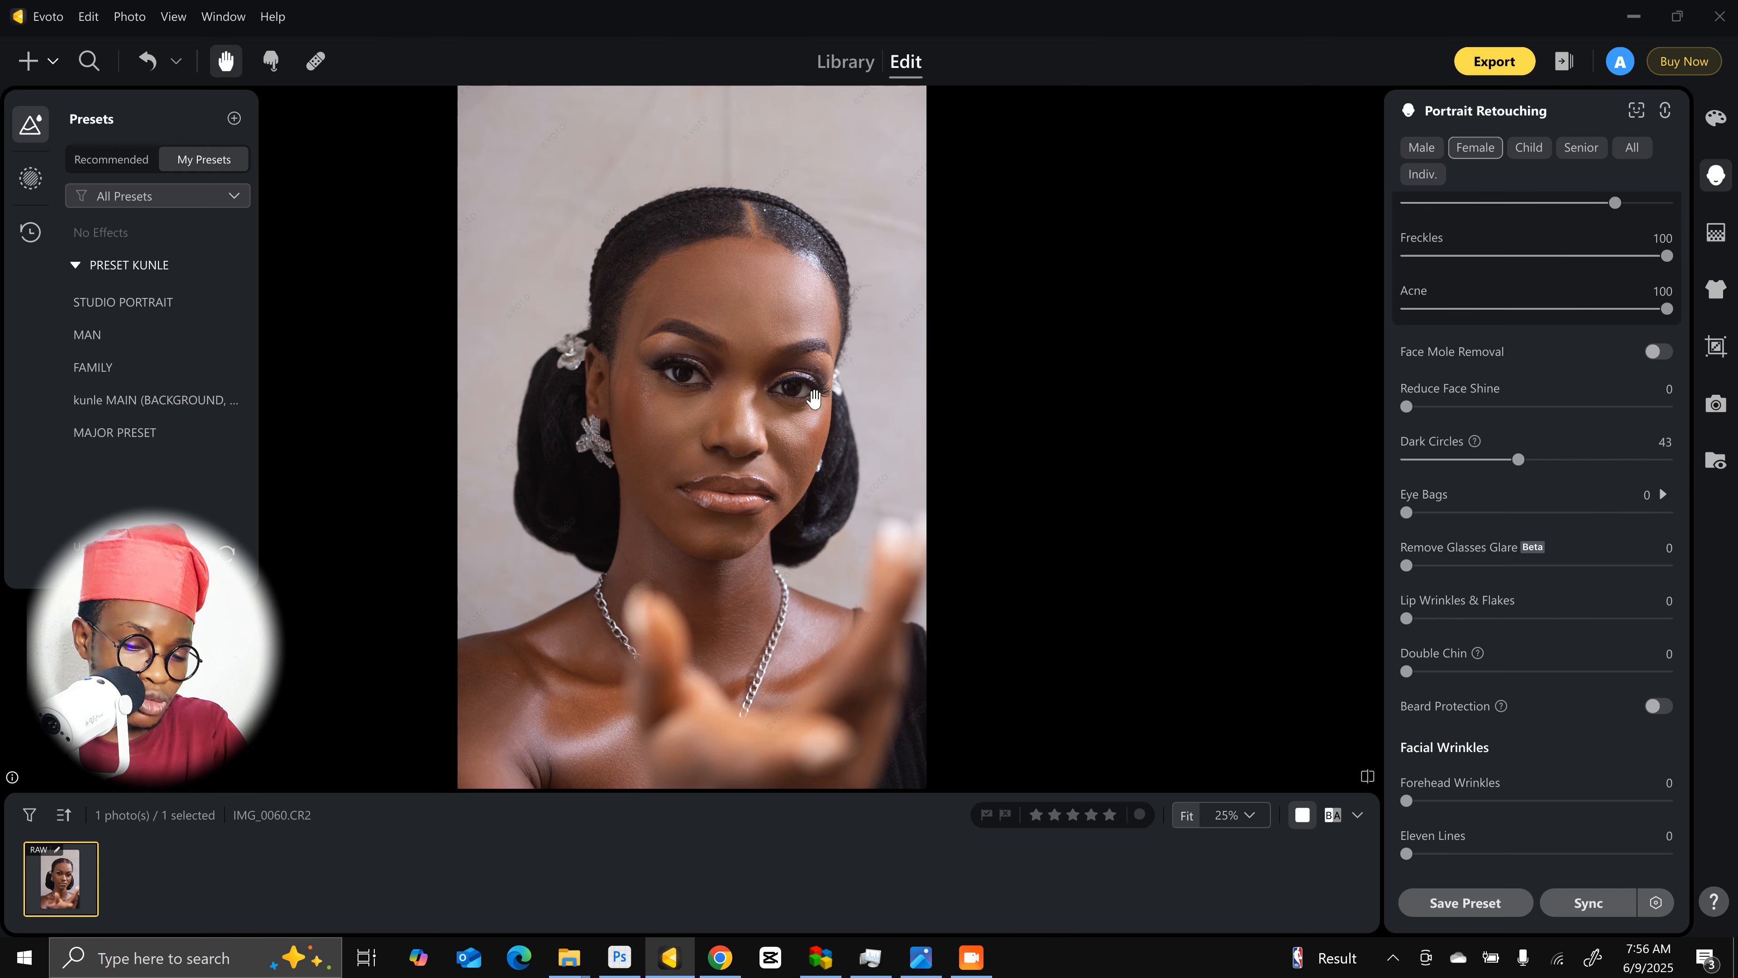
{"action": "scroll", "coordinate": [814, 397], "scroll_direction": "up", "scroll_amount": 3}
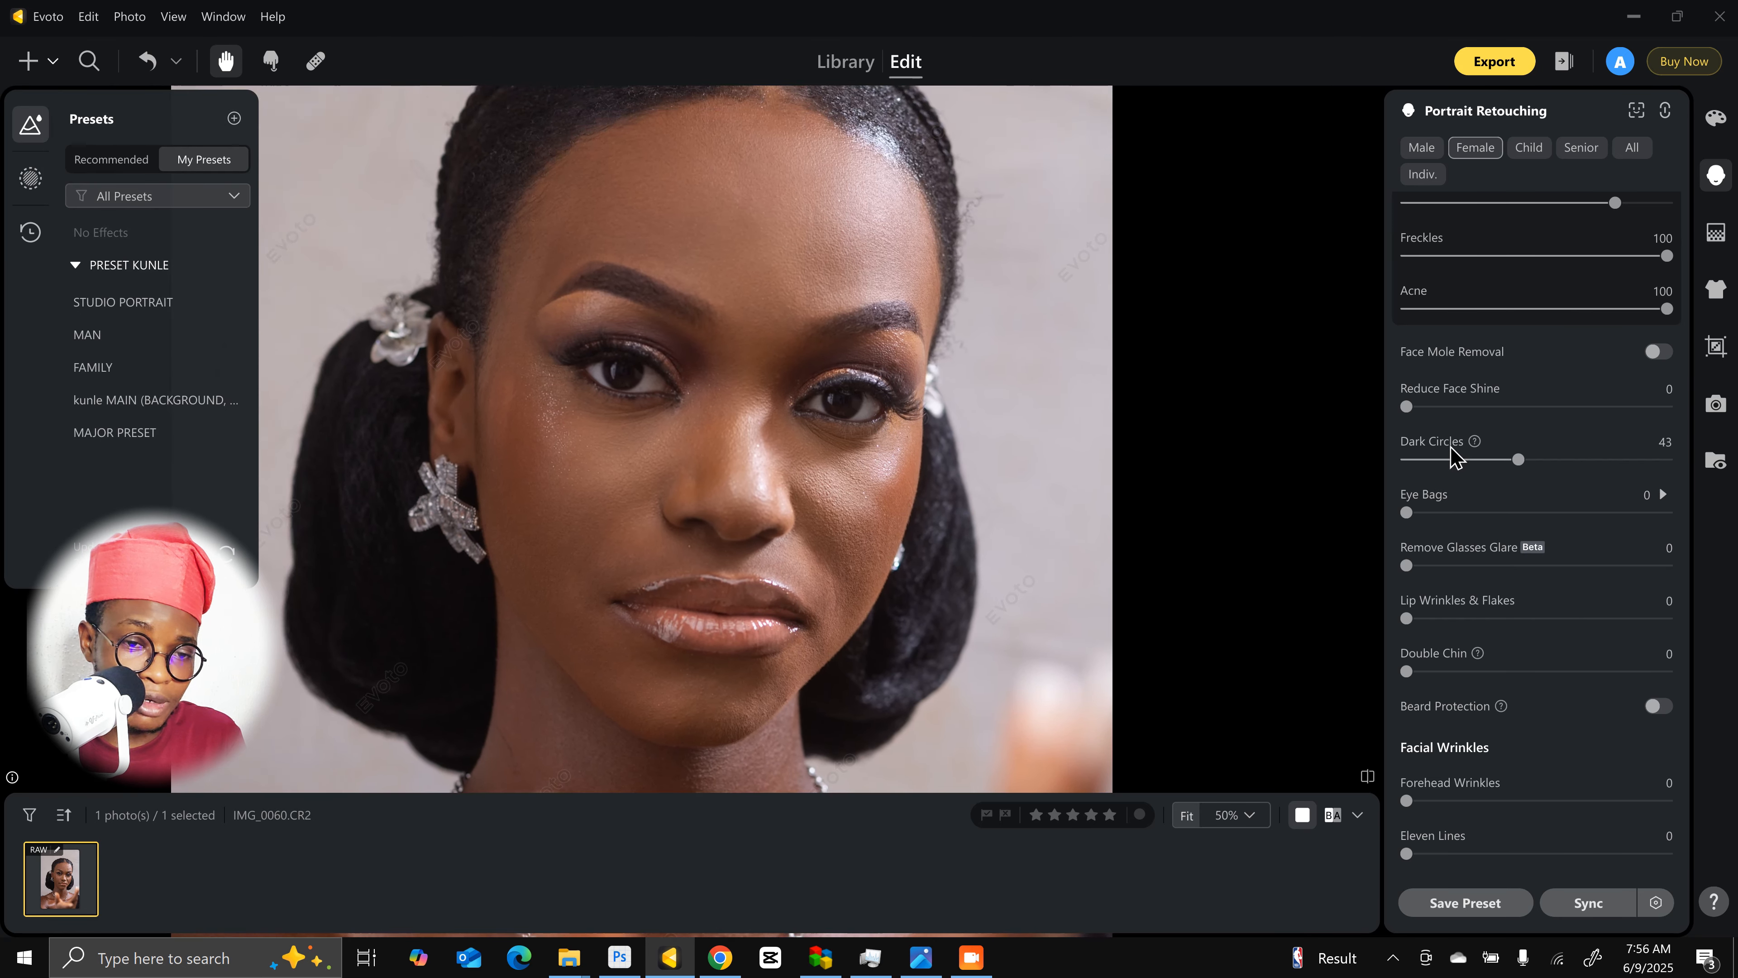
{"action": "left_click", "coordinate": [1504, 514]}
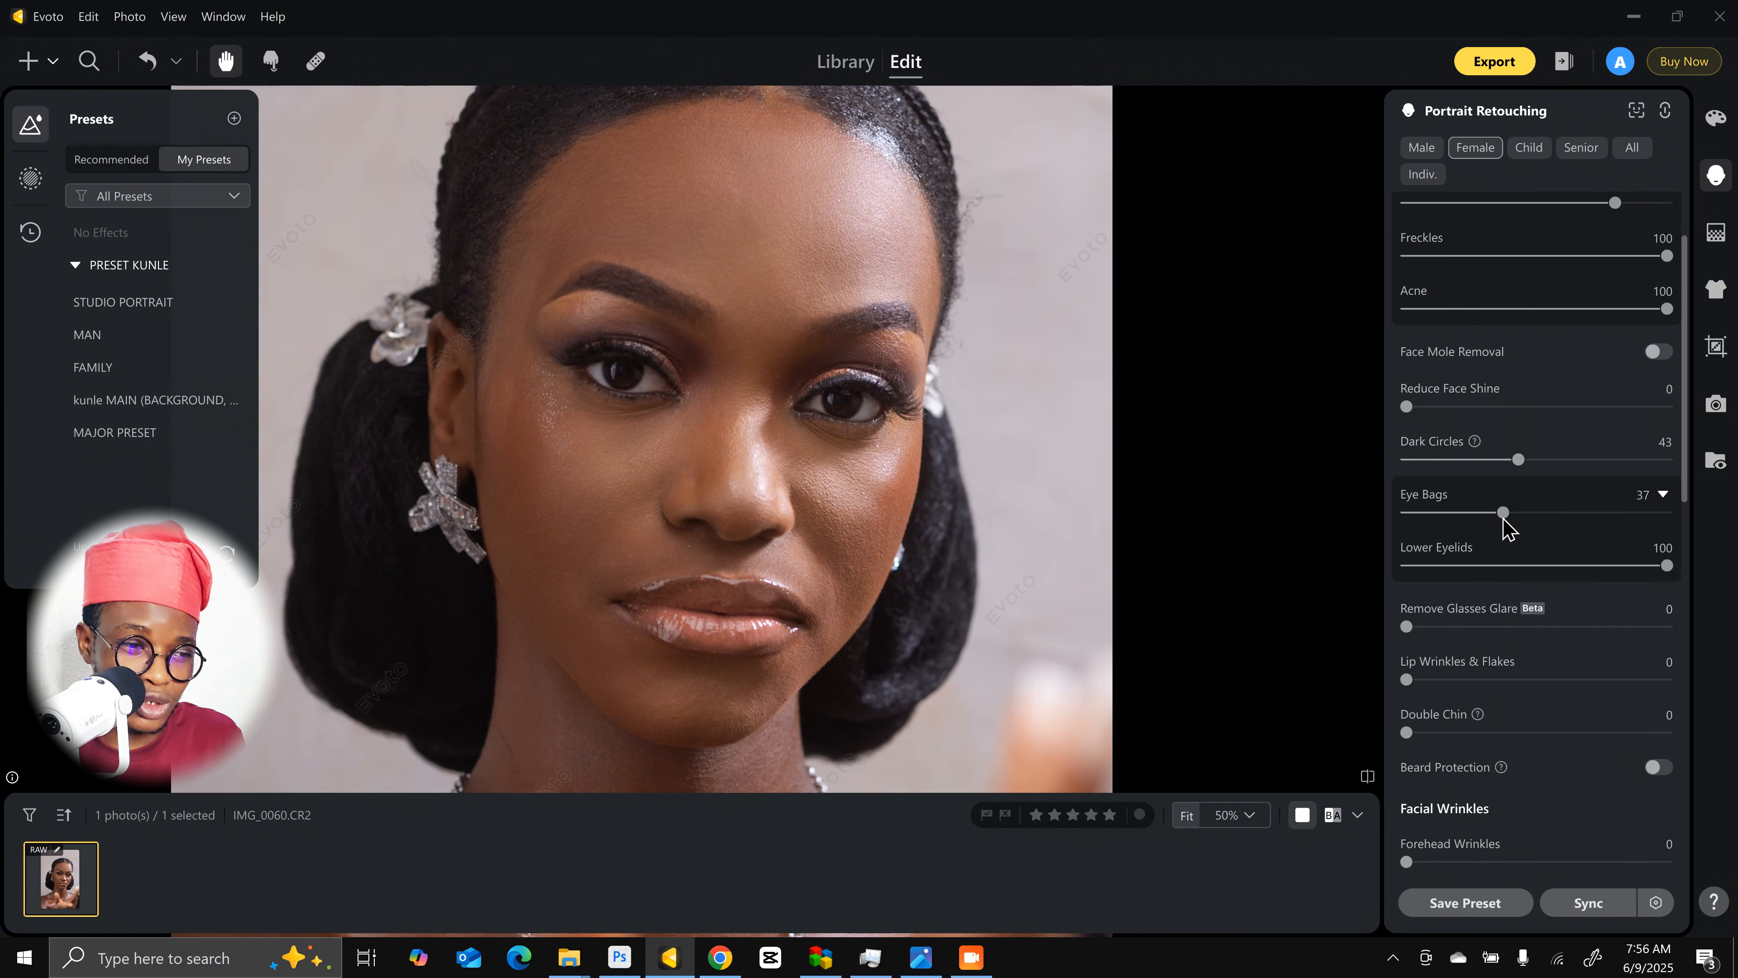
{"action": "left_click_drag", "start_coordinate": [1504, 513], "coordinate": [1683, 515]}
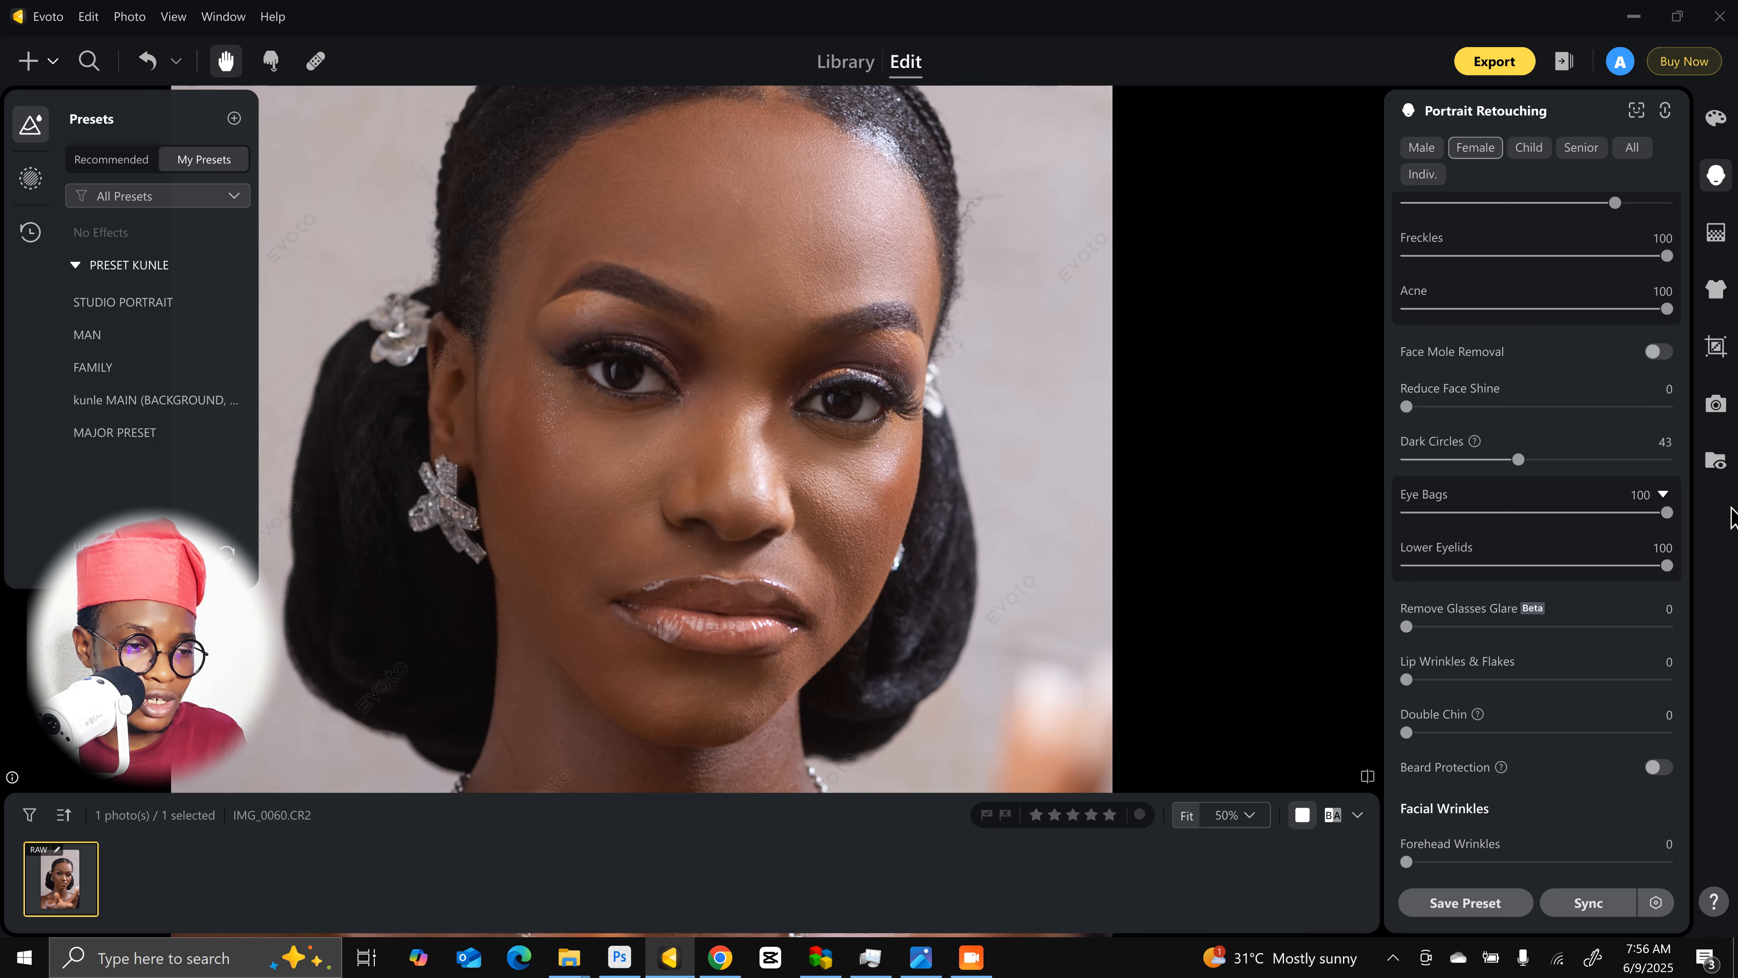
{"action": "left_click_drag", "start_coordinate": [896, 541], "coordinate": [911, 556]}
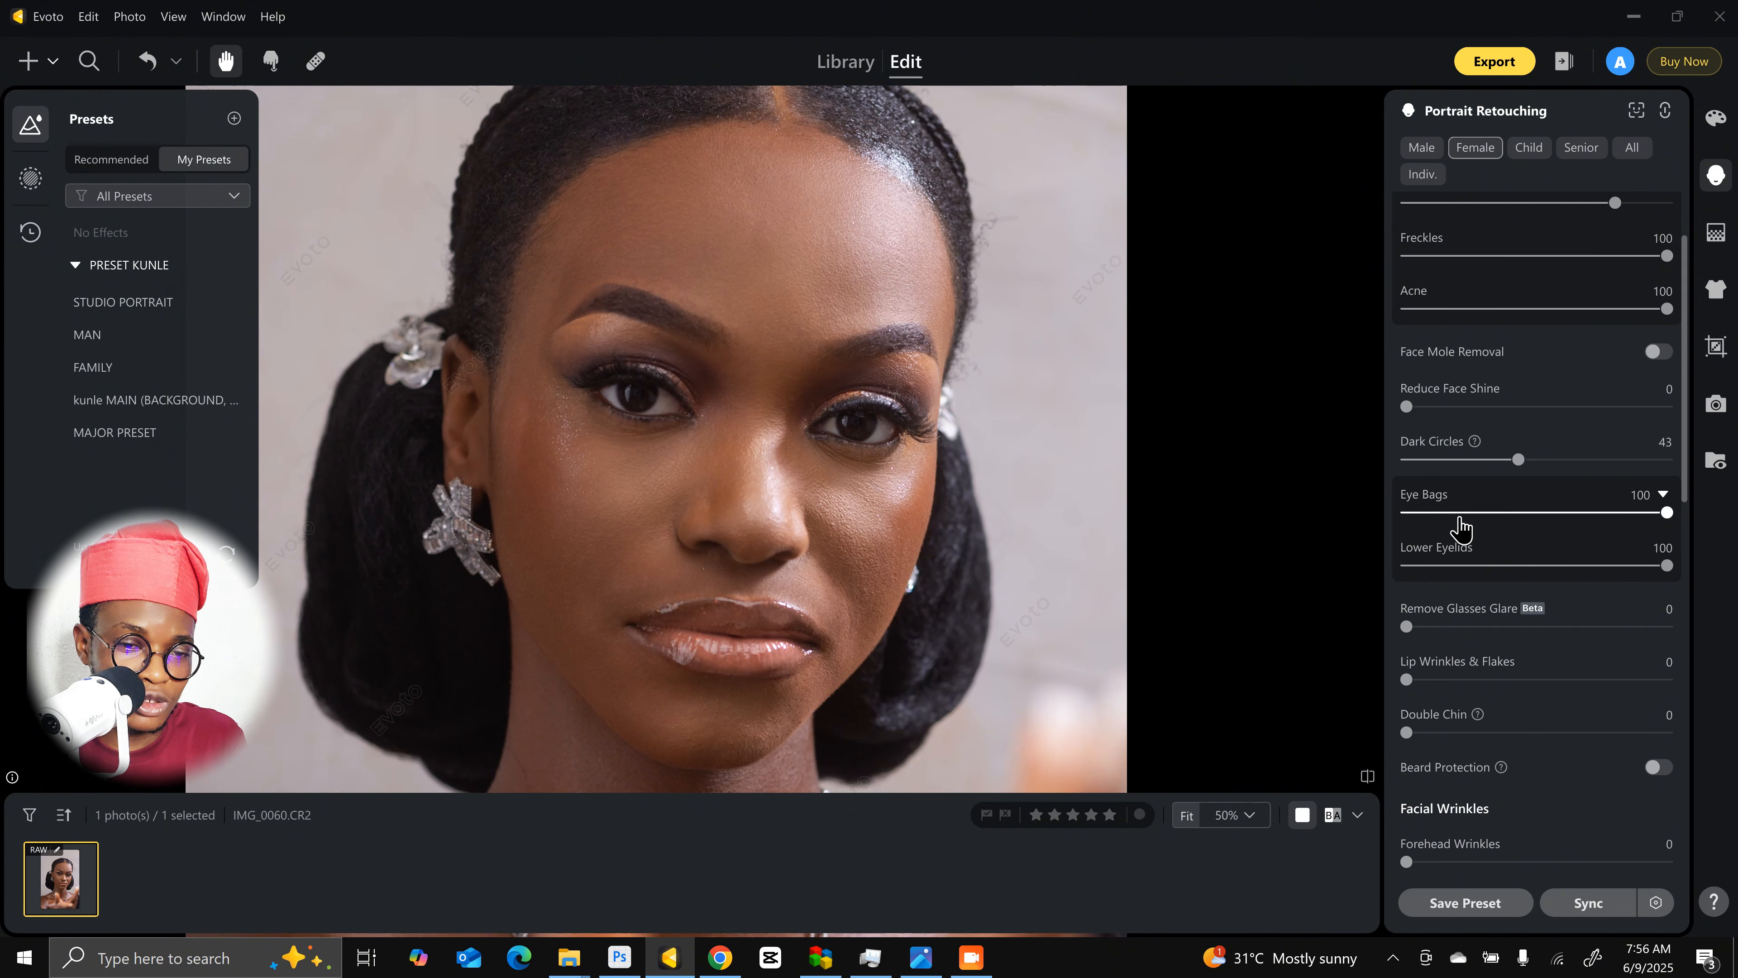
{"action": "left_click", "coordinate": [1477, 514]}
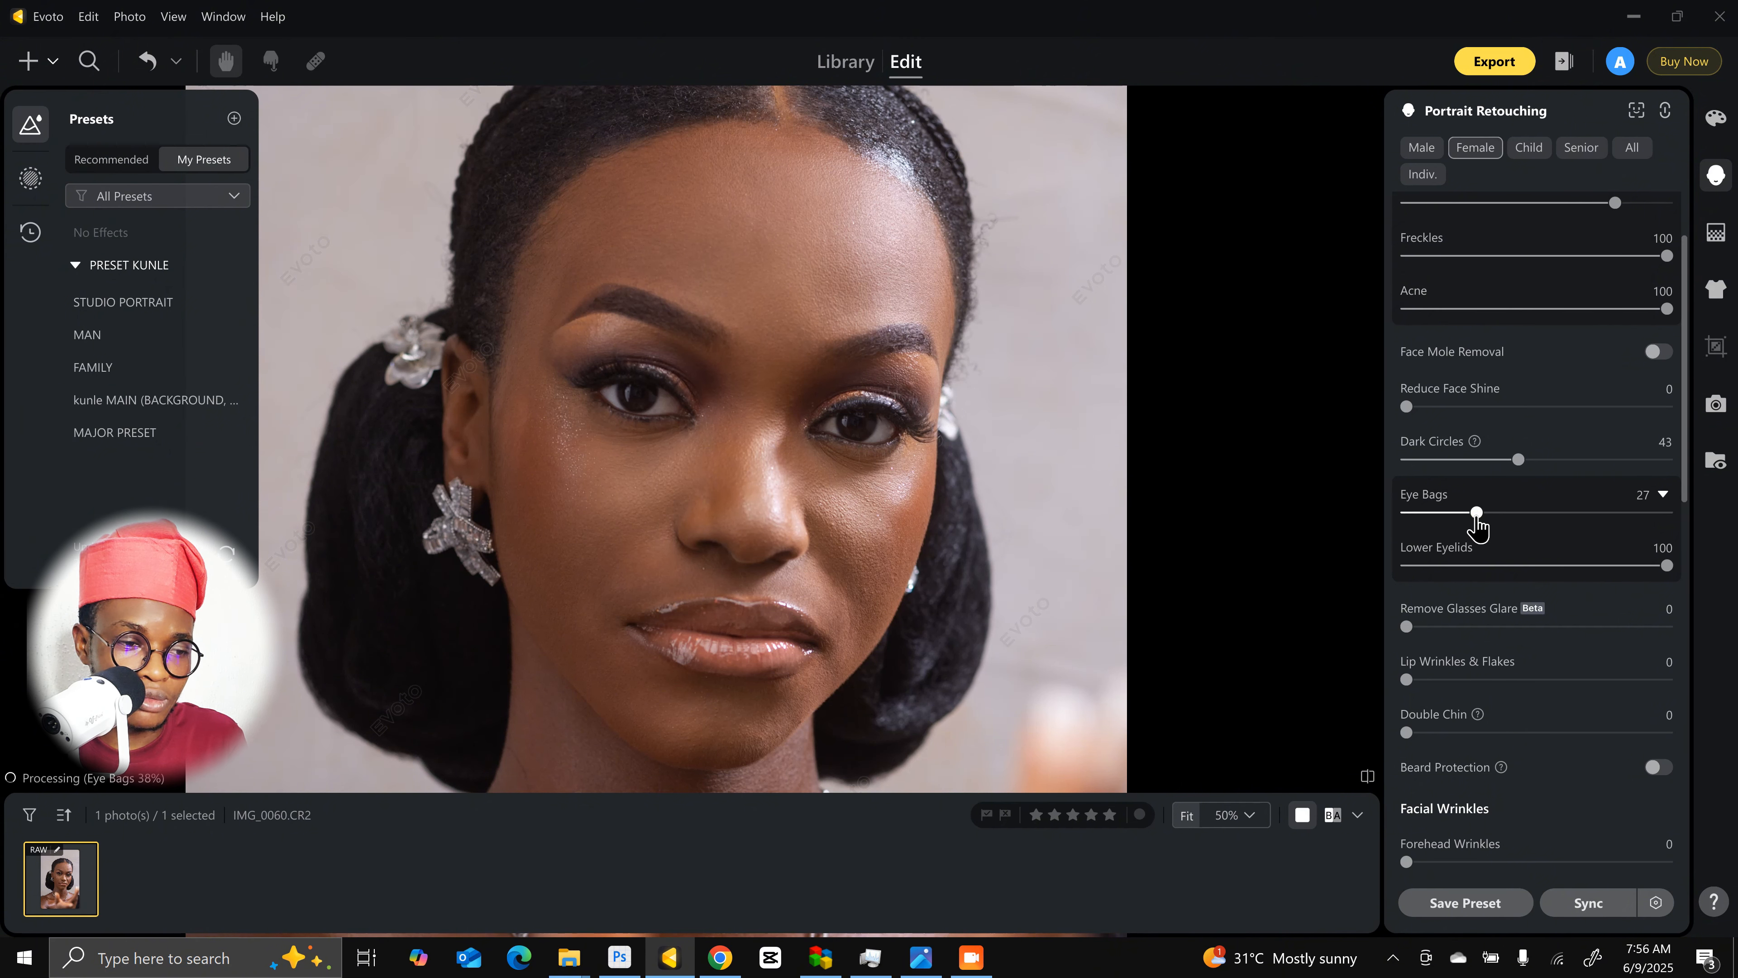
{"action": "left_click_drag", "start_coordinate": [952, 453], "coordinate": [1025, 391]}
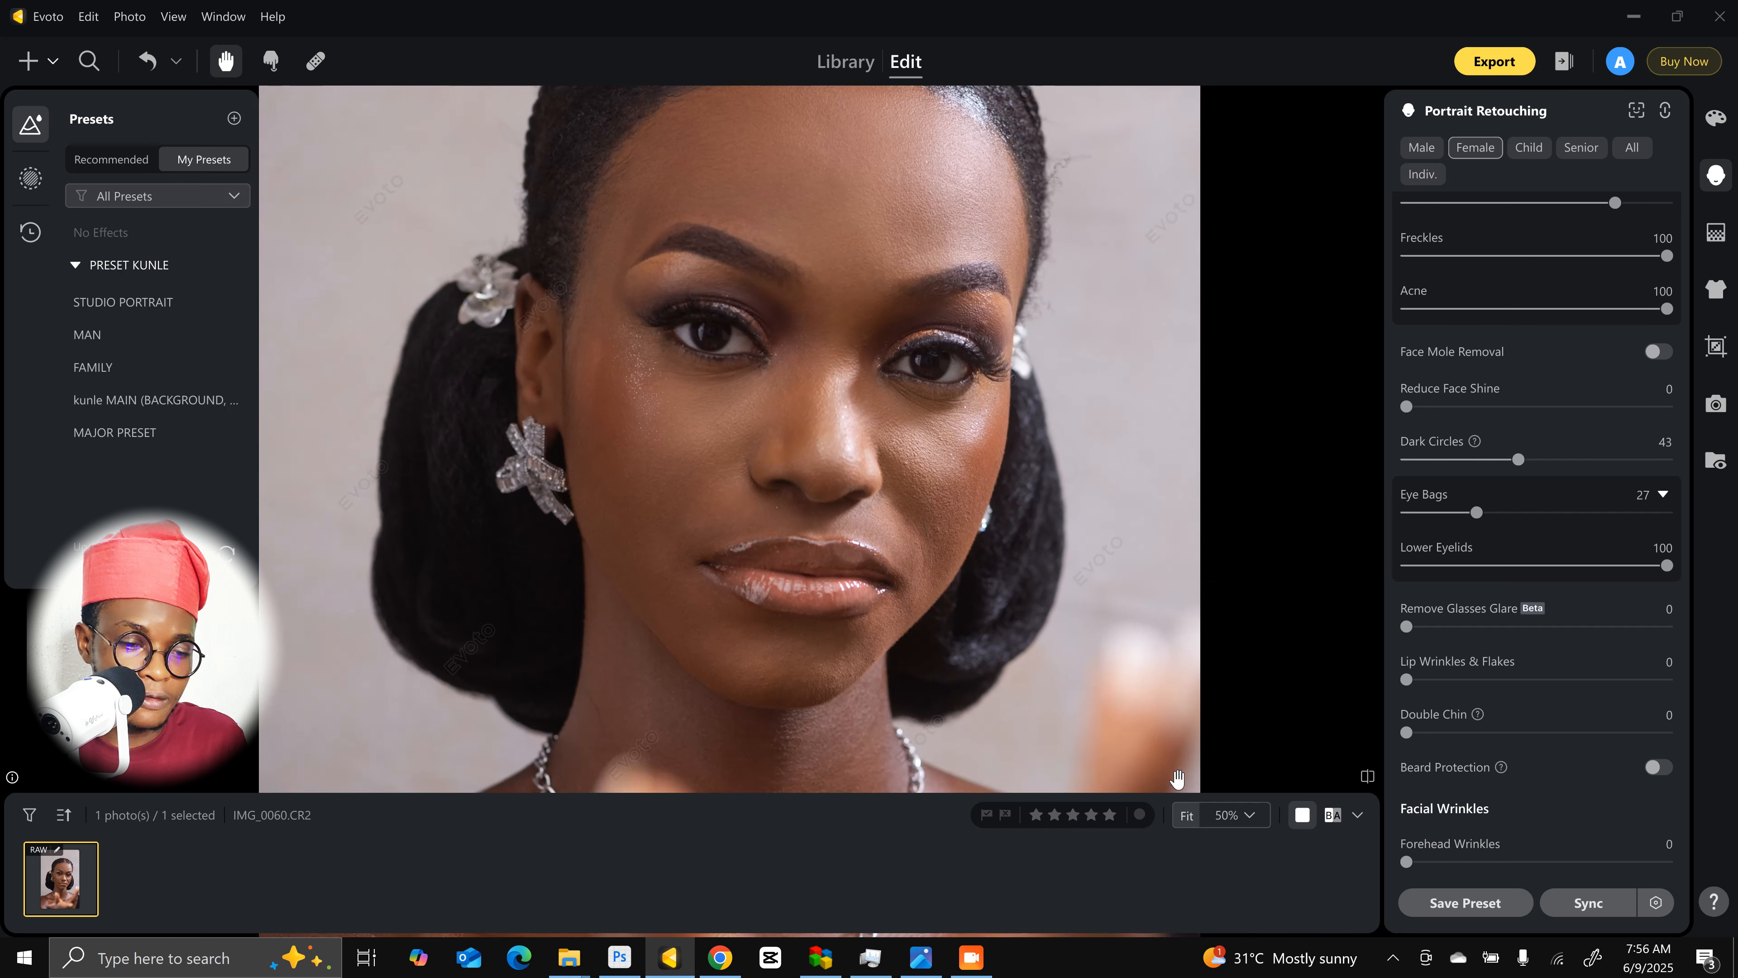
{"action": "left_click", "coordinate": [1186, 816]}
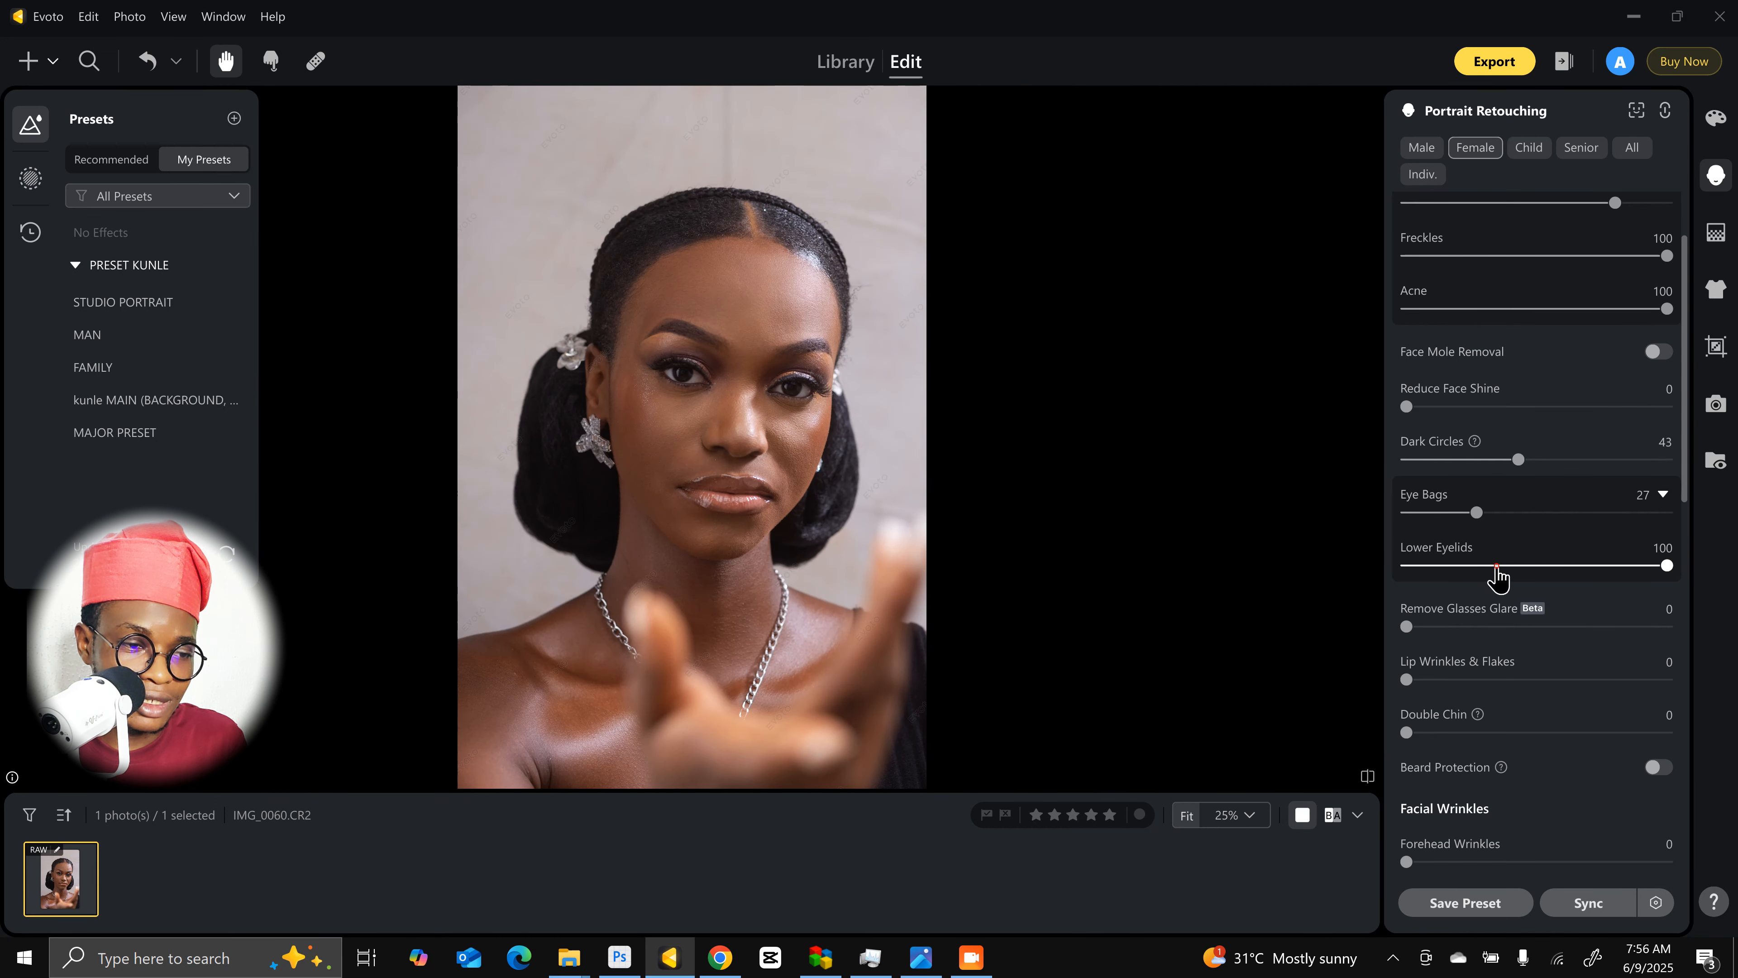
Step: Set Lower Eyelids to 61 and Forehead Wrinkles to 63
{"action": "left_click_drag", "start_coordinate": [1496, 577], "coordinate": [1303, 567]}
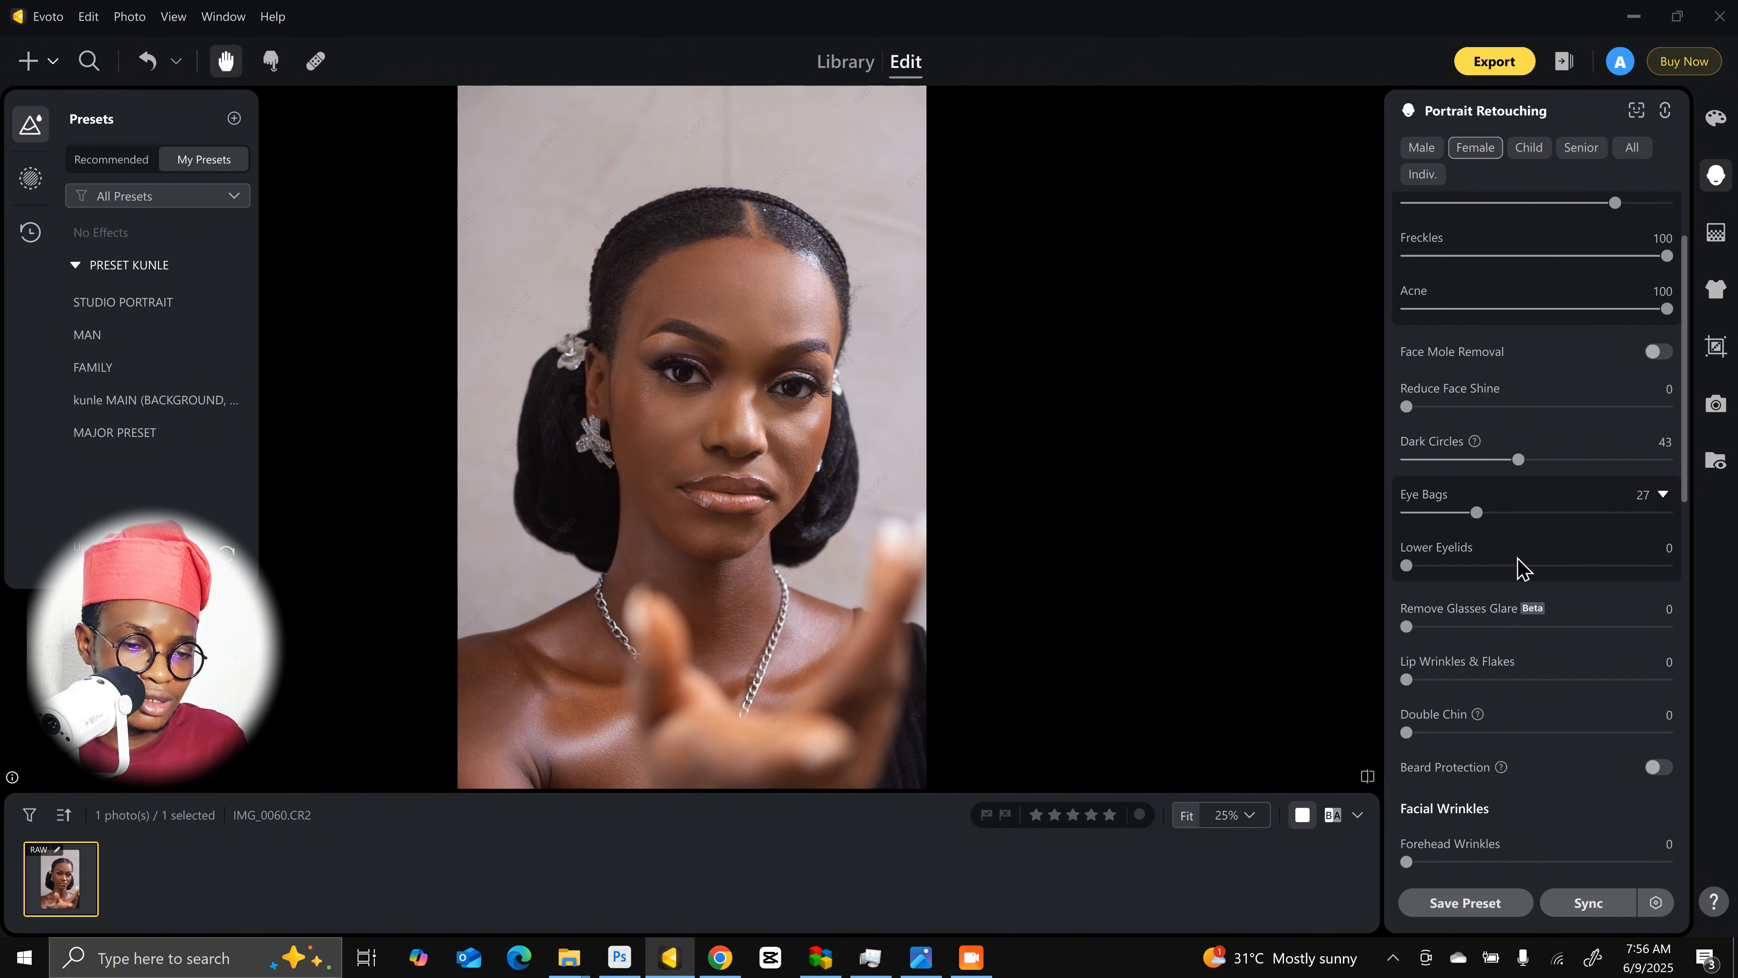
{"action": "left_click", "coordinate": [1564, 566]}
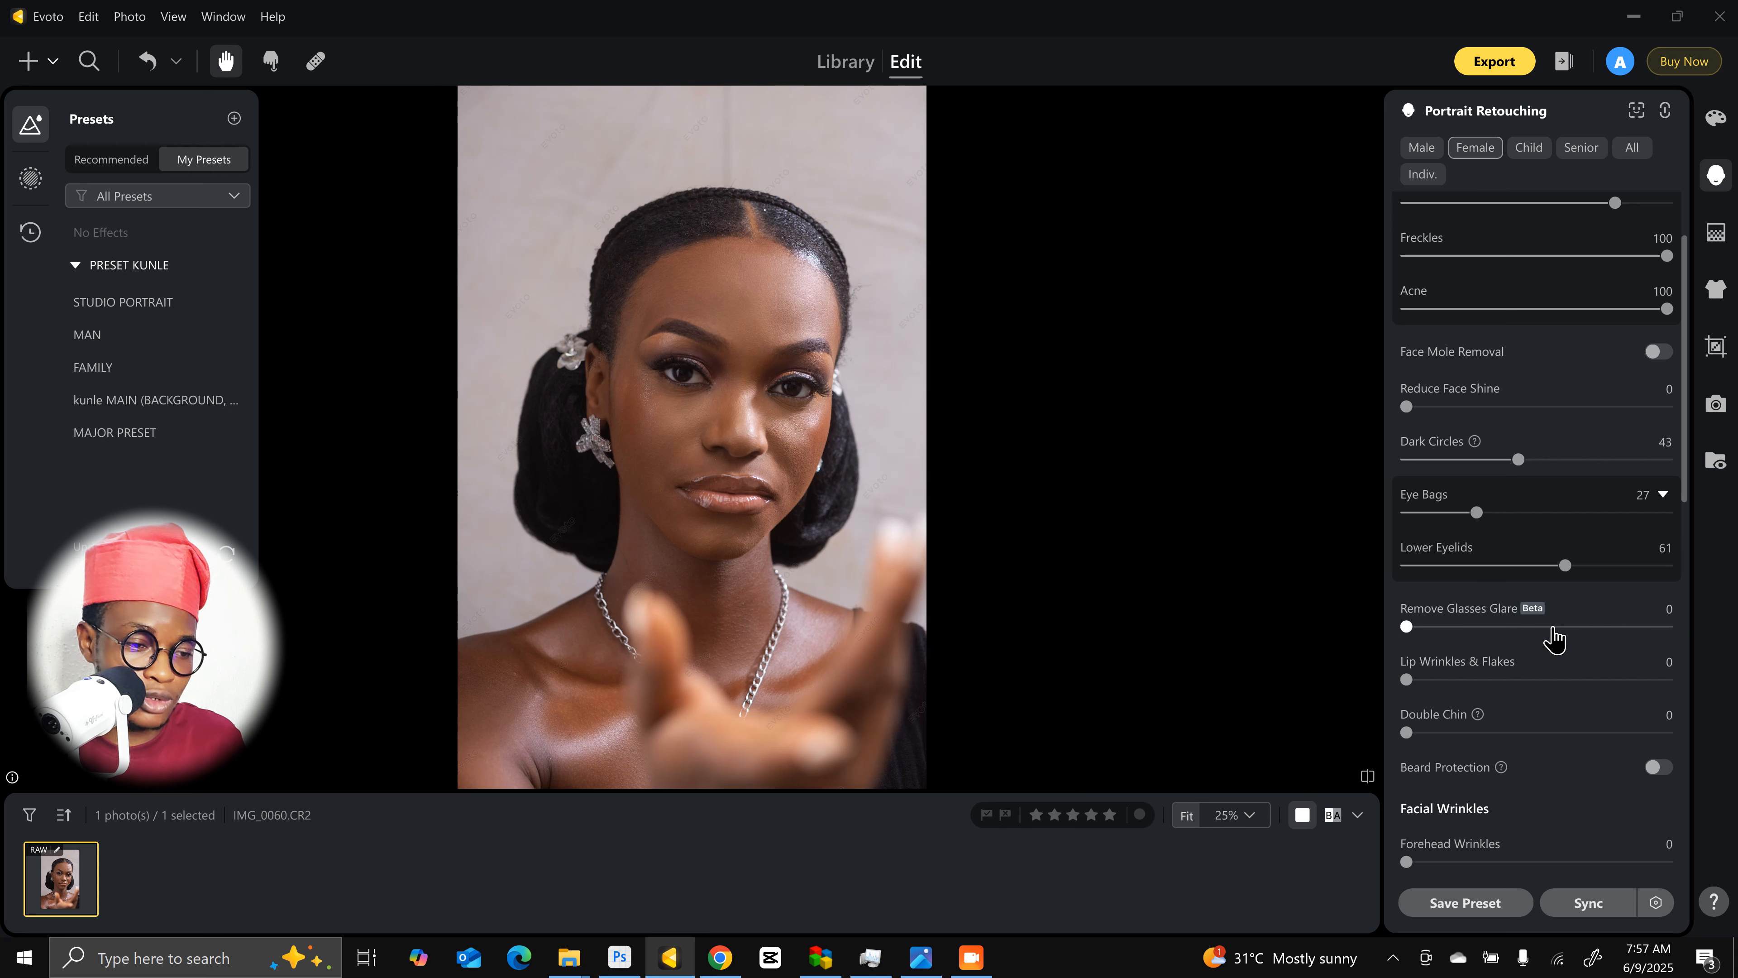
{"action": "scroll", "coordinate": [1612, 674], "scroll_direction": "down", "scroll_amount": 3}
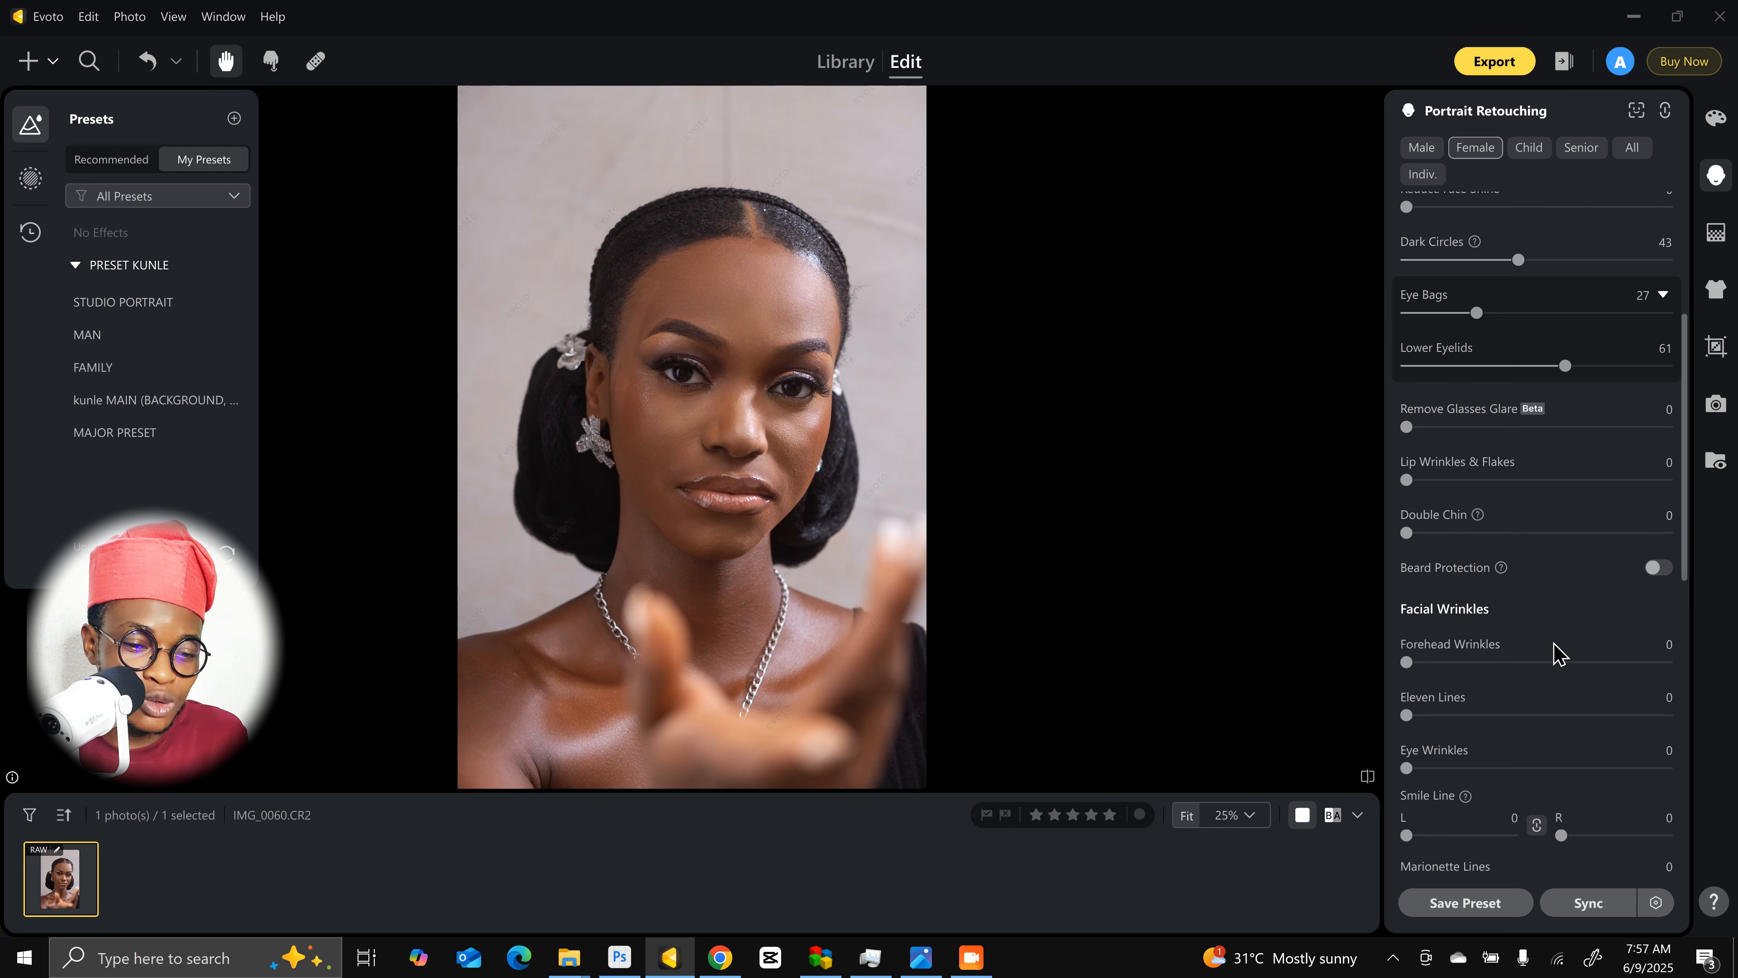
{"action": "left_click", "coordinate": [1571, 663]}
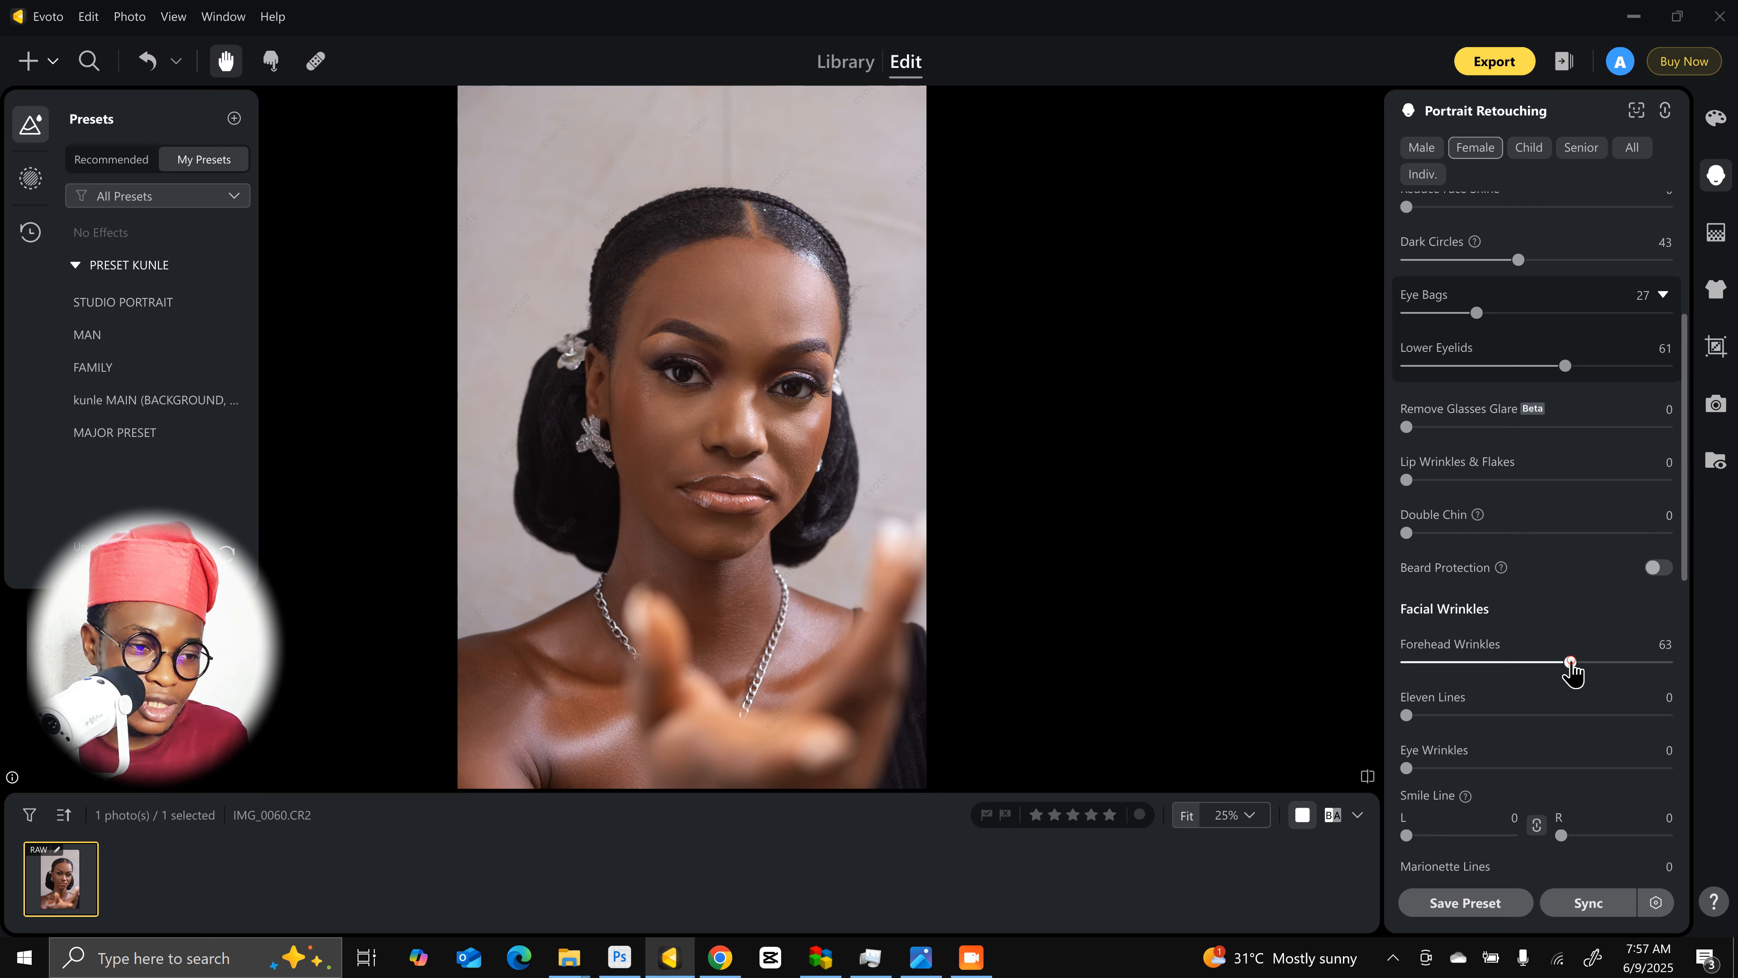
{"action": "left_click_drag", "start_coordinate": [900, 358], "coordinate": [835, 345]}
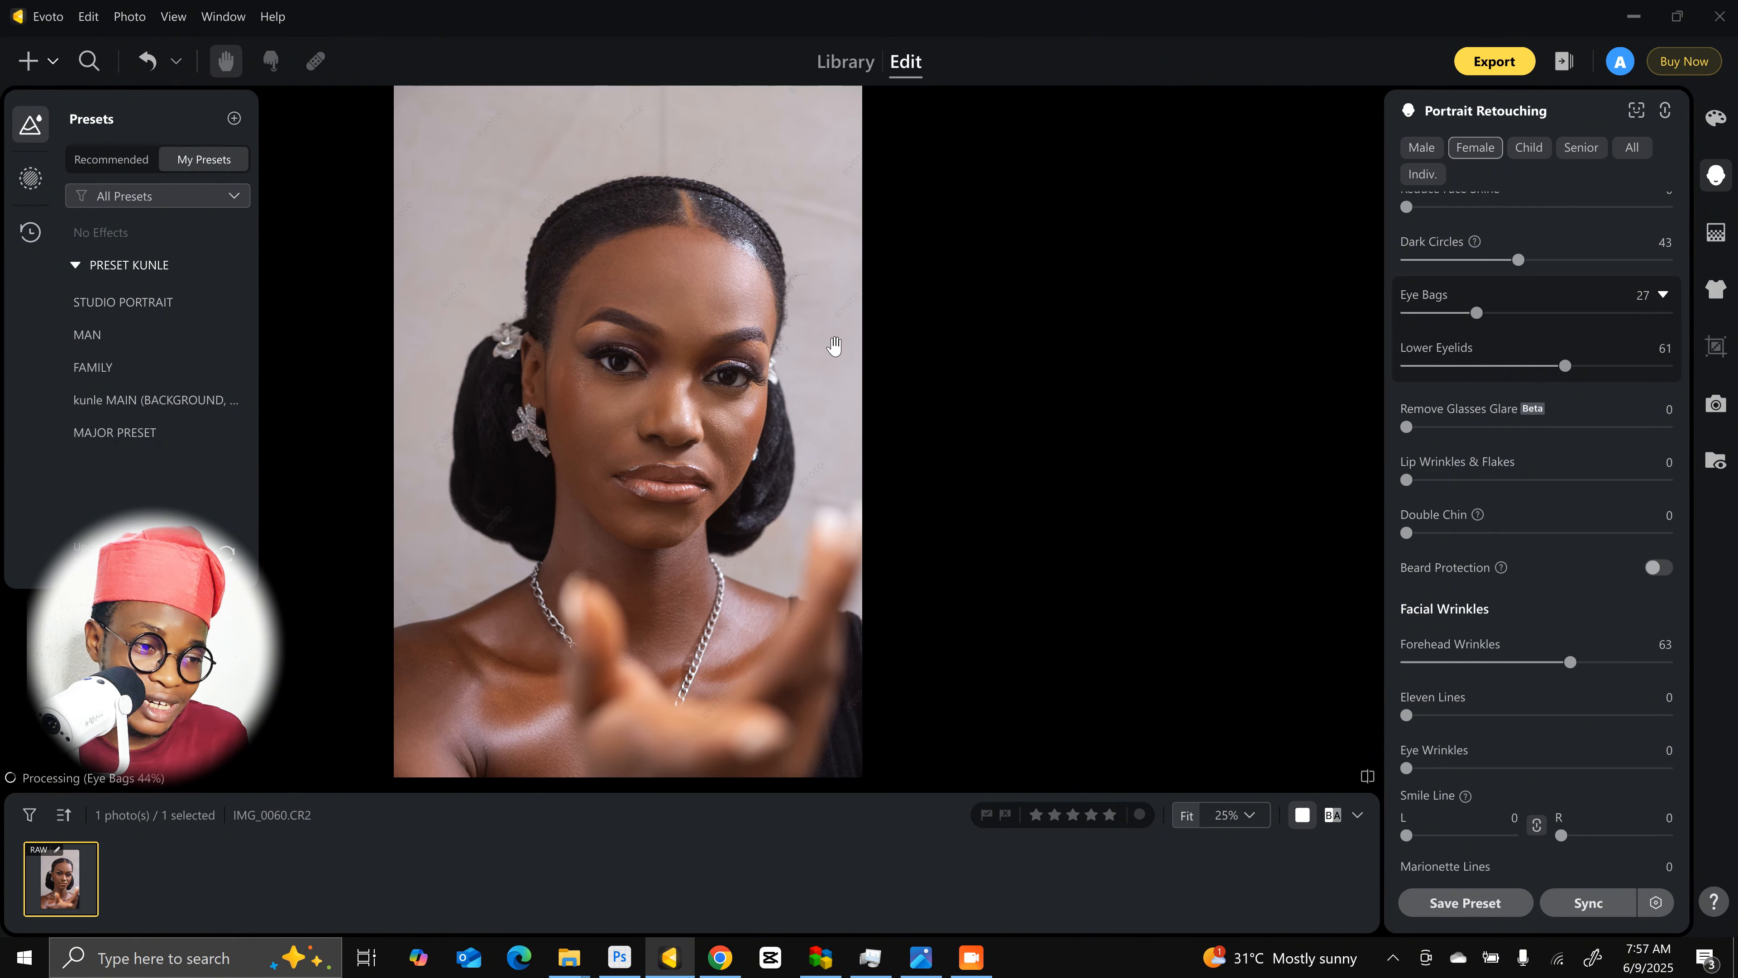
{"action": "left_click_drag", "start_coordinate": [698, 320], "coordinate": [749, 338]}
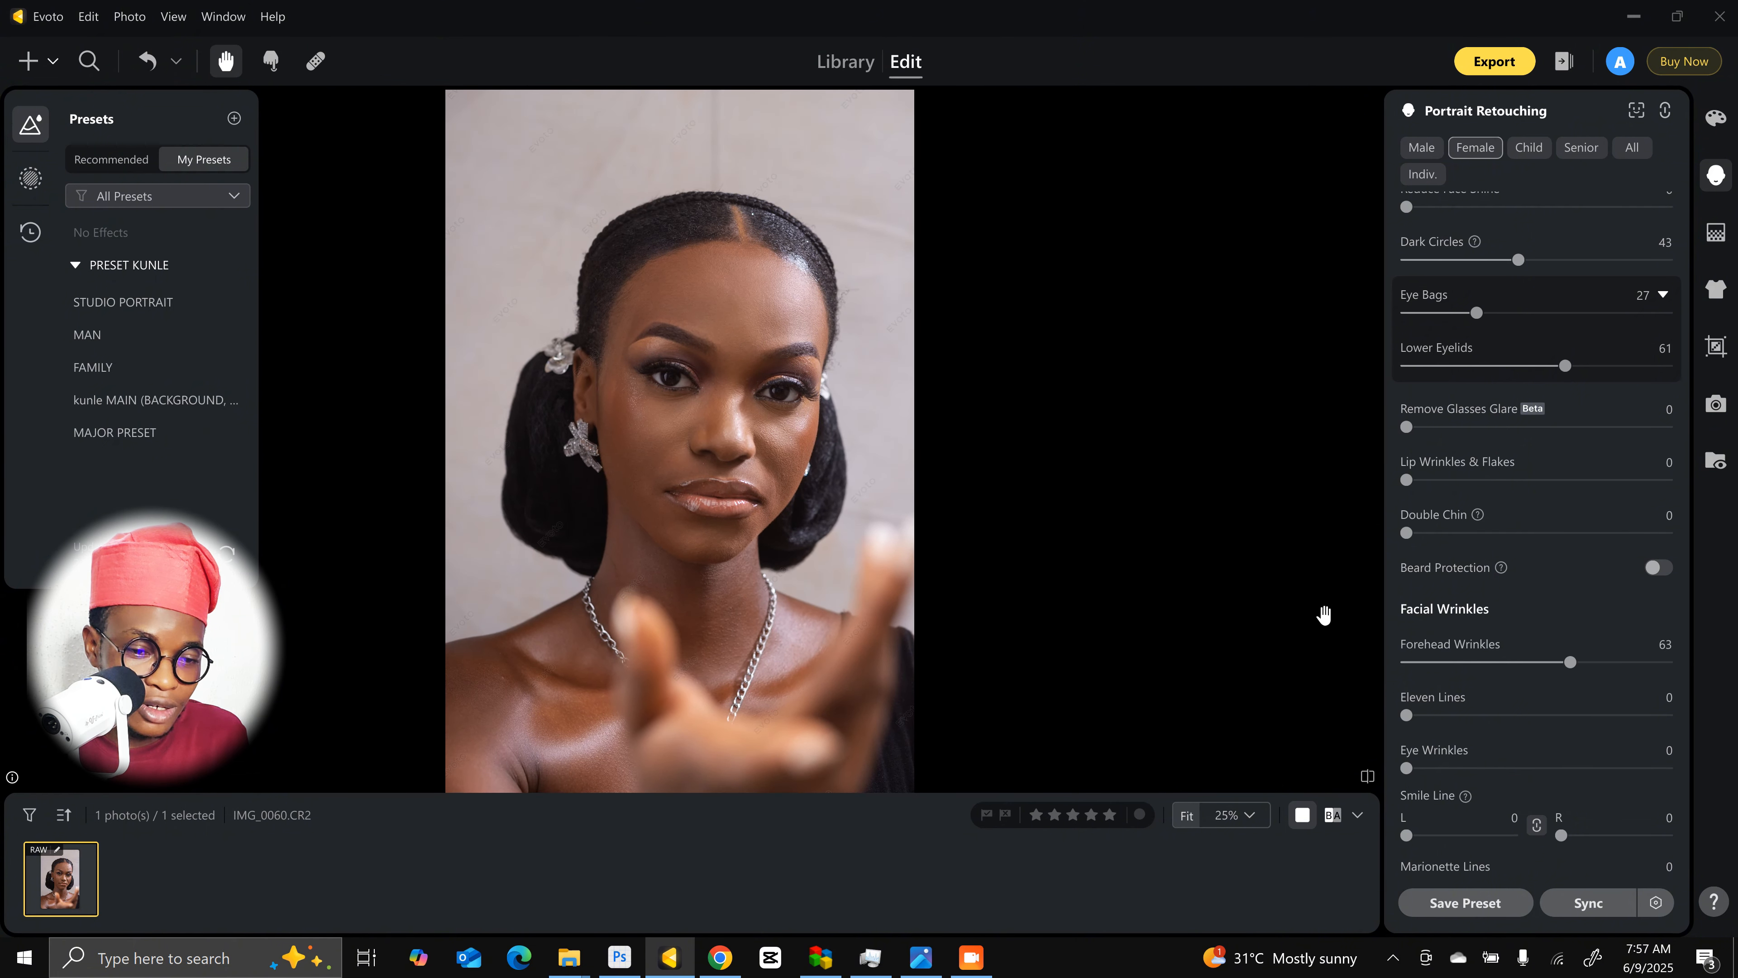
Step: Try a linked Smile Line of 81 on both sides, and return it to 0
{"action": "scroll", "coordinate": [1508, 660], "scroll_direction": "down", "scroll_amount": 2}
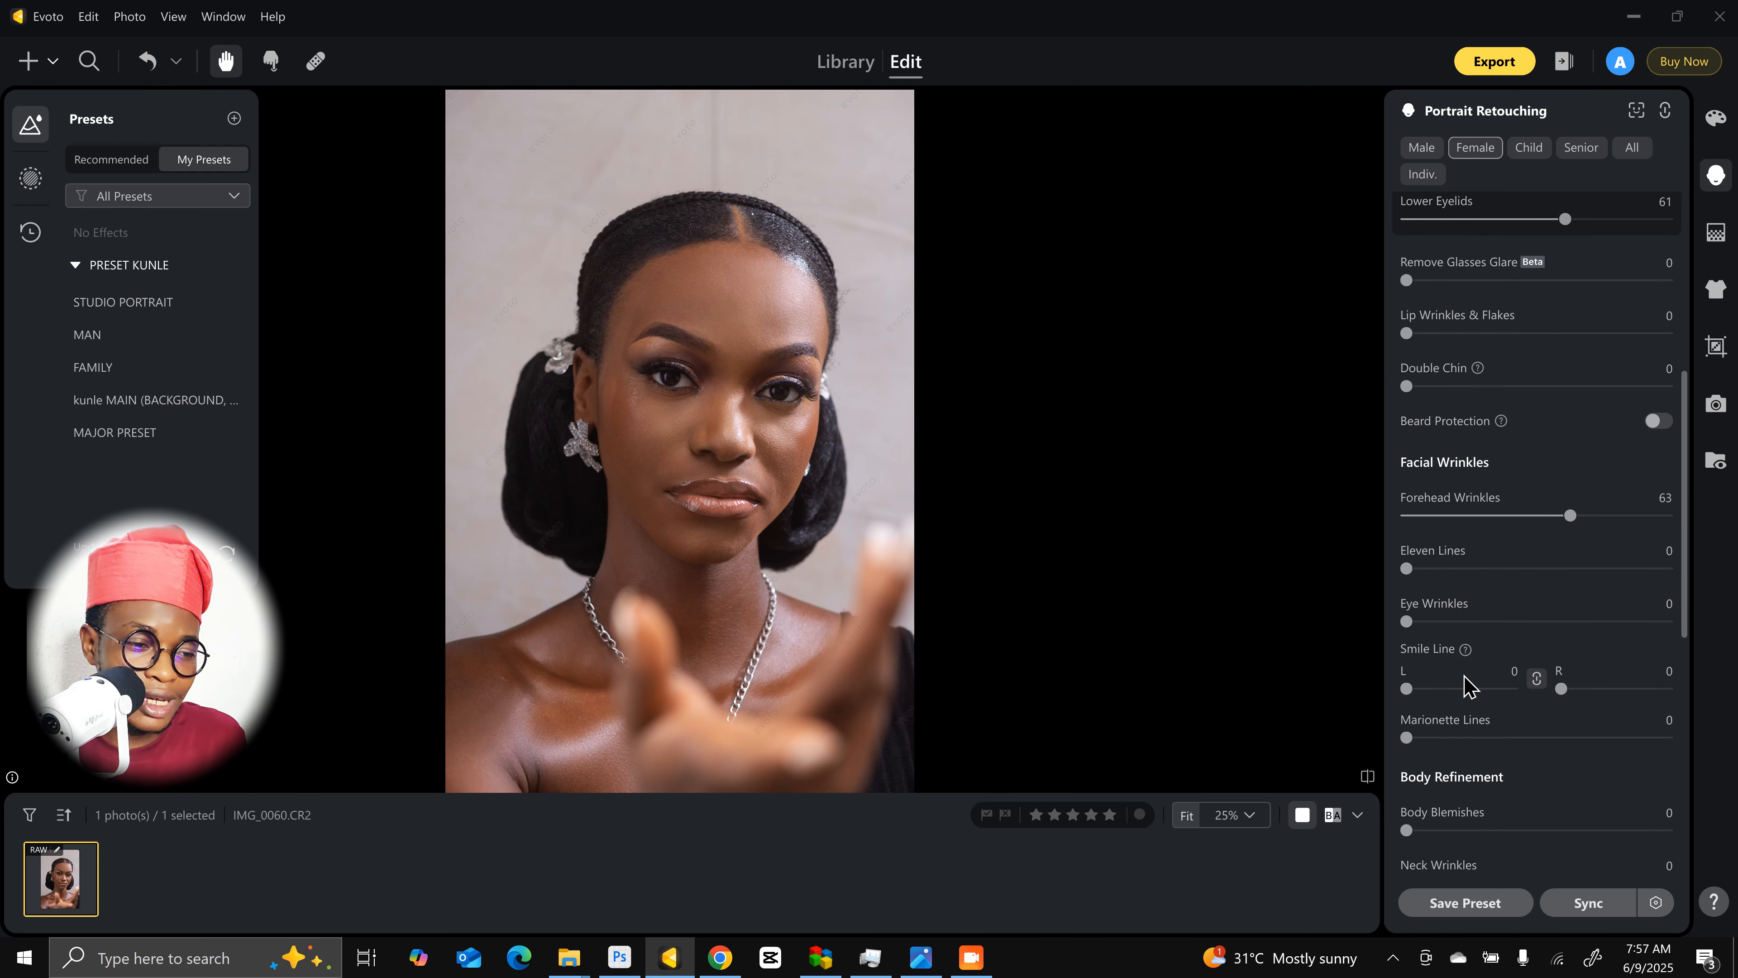
{"action": "left_click", "coordinate": [1492, 689]}
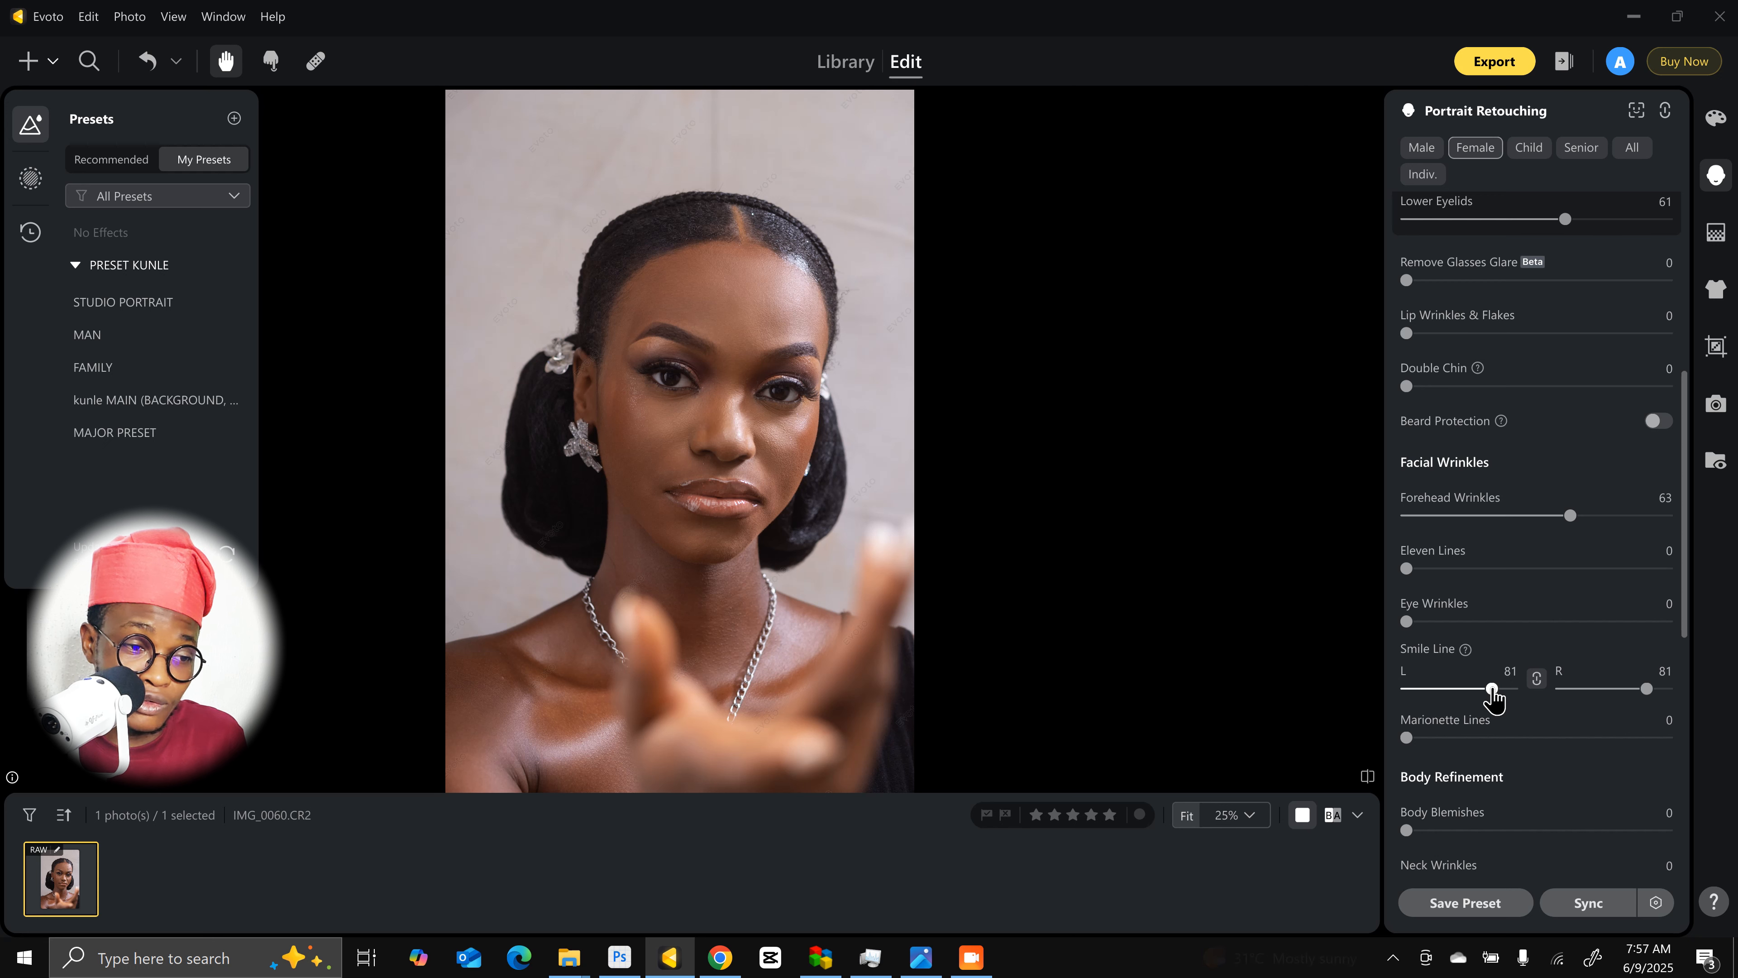
{"action": "left_click_drag", "start_coordinate": [1492, 689], "coordinate": [1346, 685]}
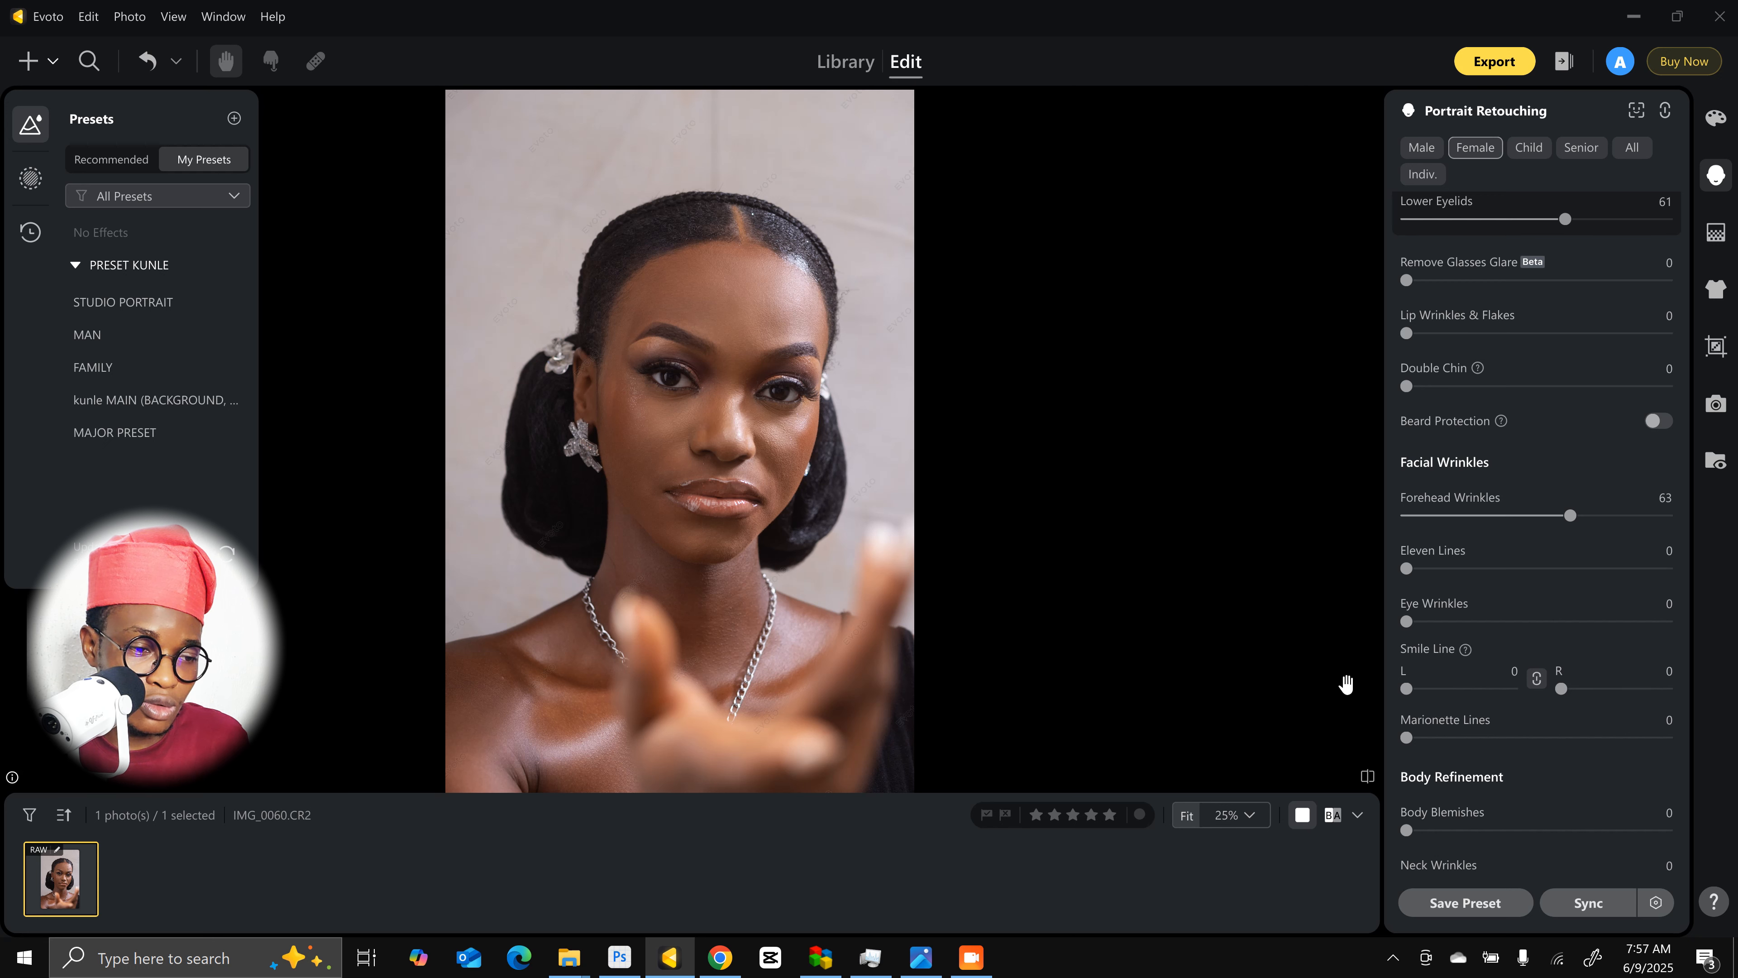
Step: In the body refinement settings, set Body Blemishes to 71 and Neck Wrinkles to 66
{"action": "scroll", "coordinate": [1541, 692], "scroll_direction": "down", "scroll_amount": 4}
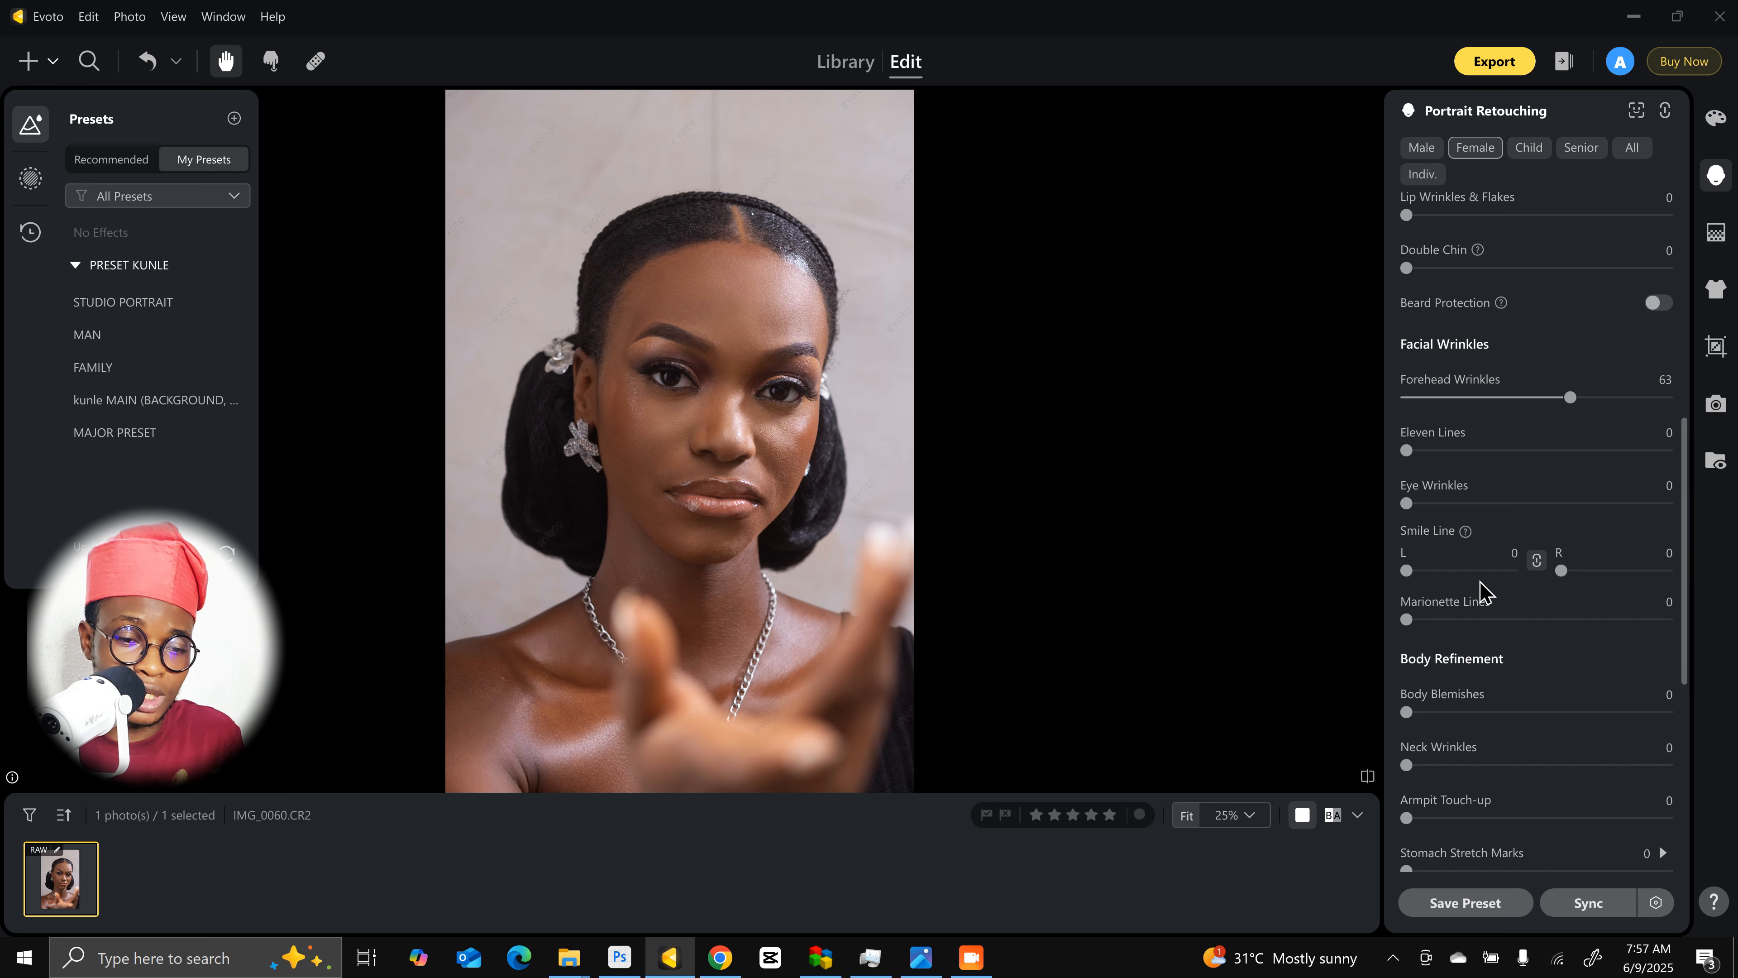
{"action": "scroll", "coordinate": [1509, 652], "scroll_direction": "down", "scroll_amount": 2}
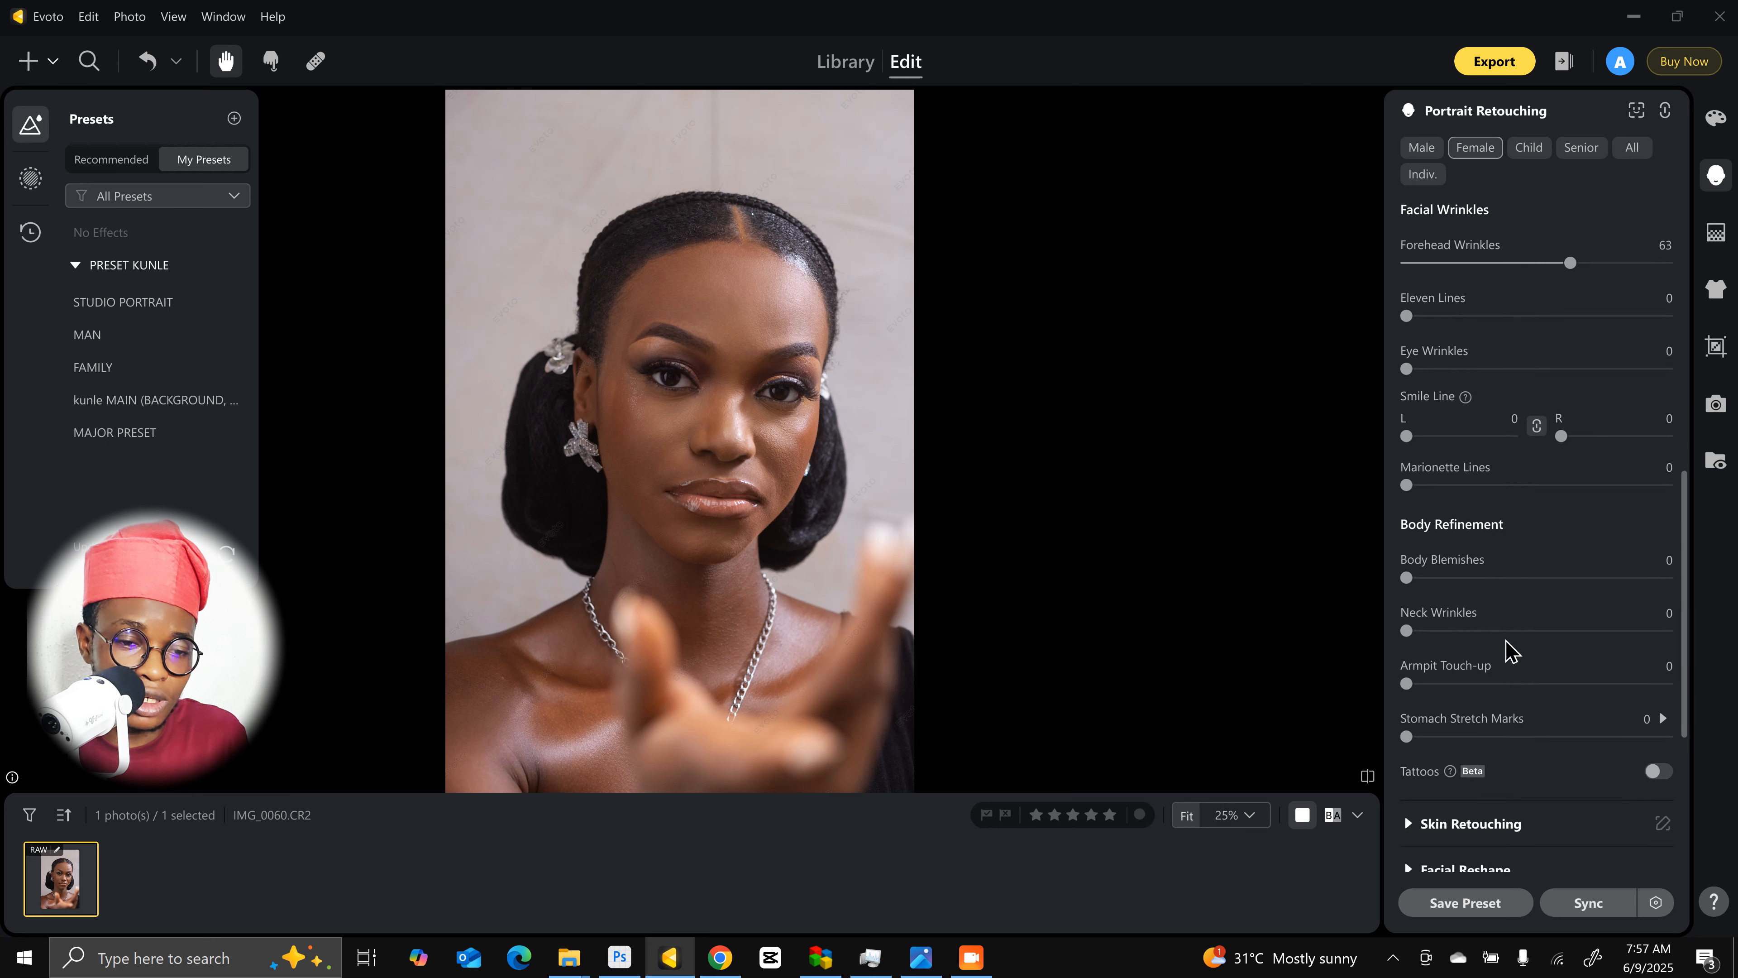
{"action": "left_click", "coordinate": [1588, 579]}
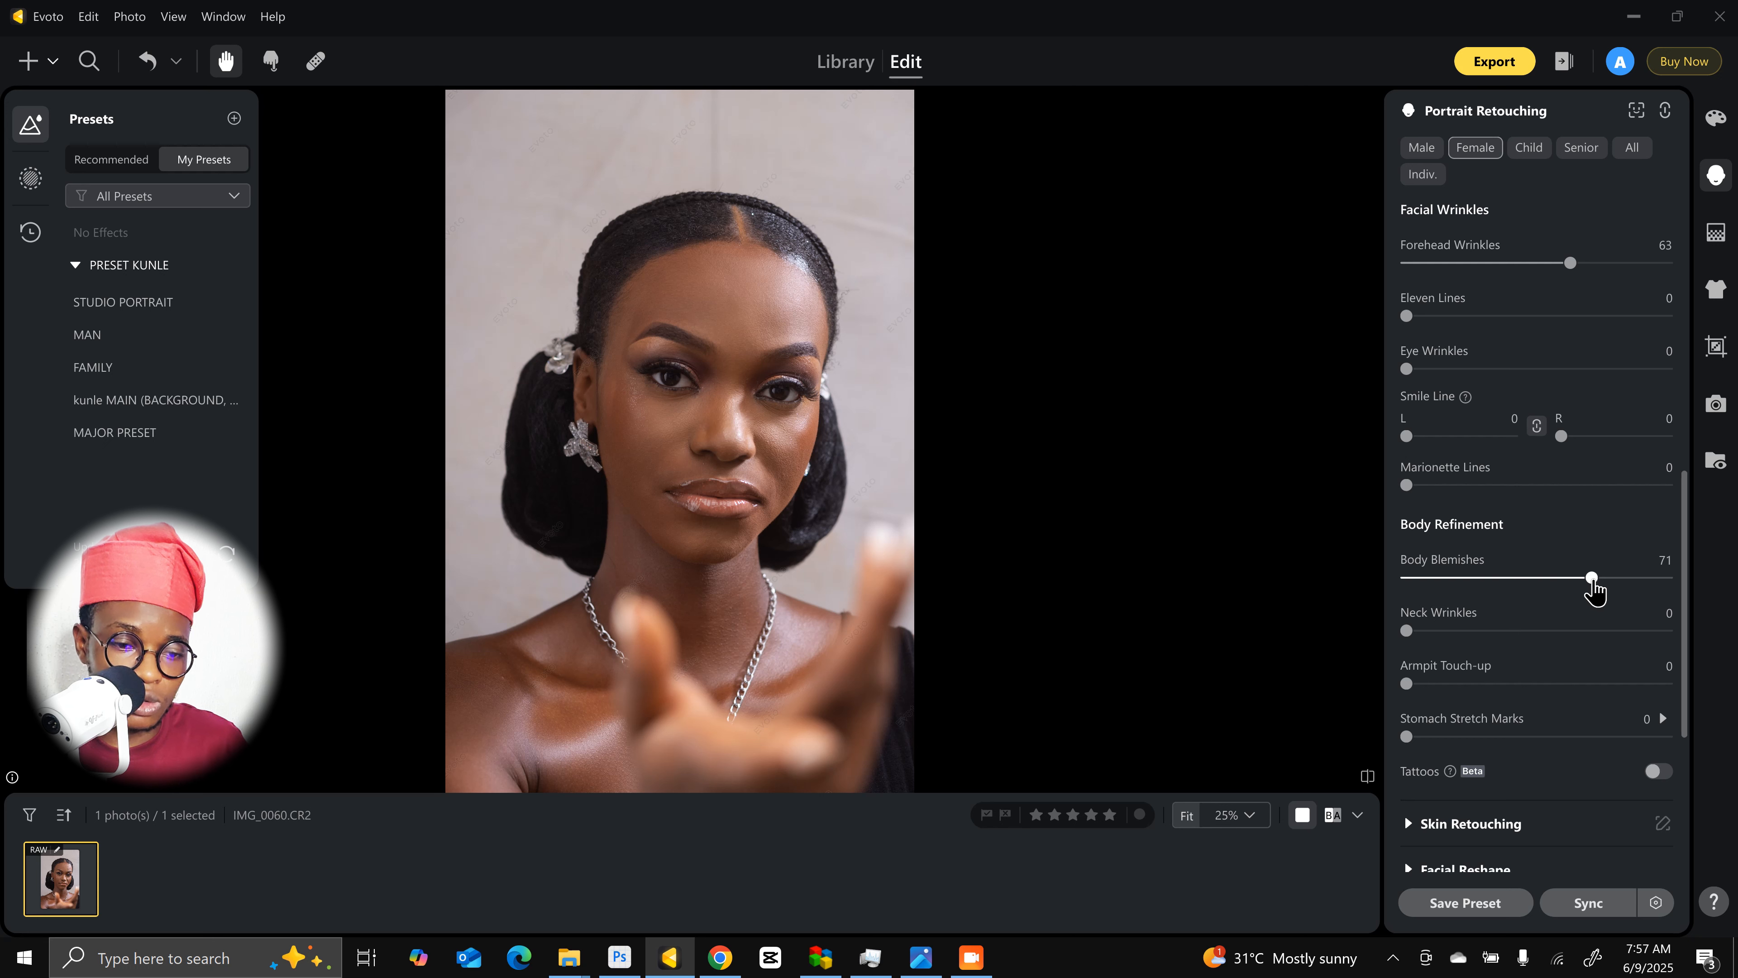
{"action": "left_click", "coordinate": [1536, 631]}
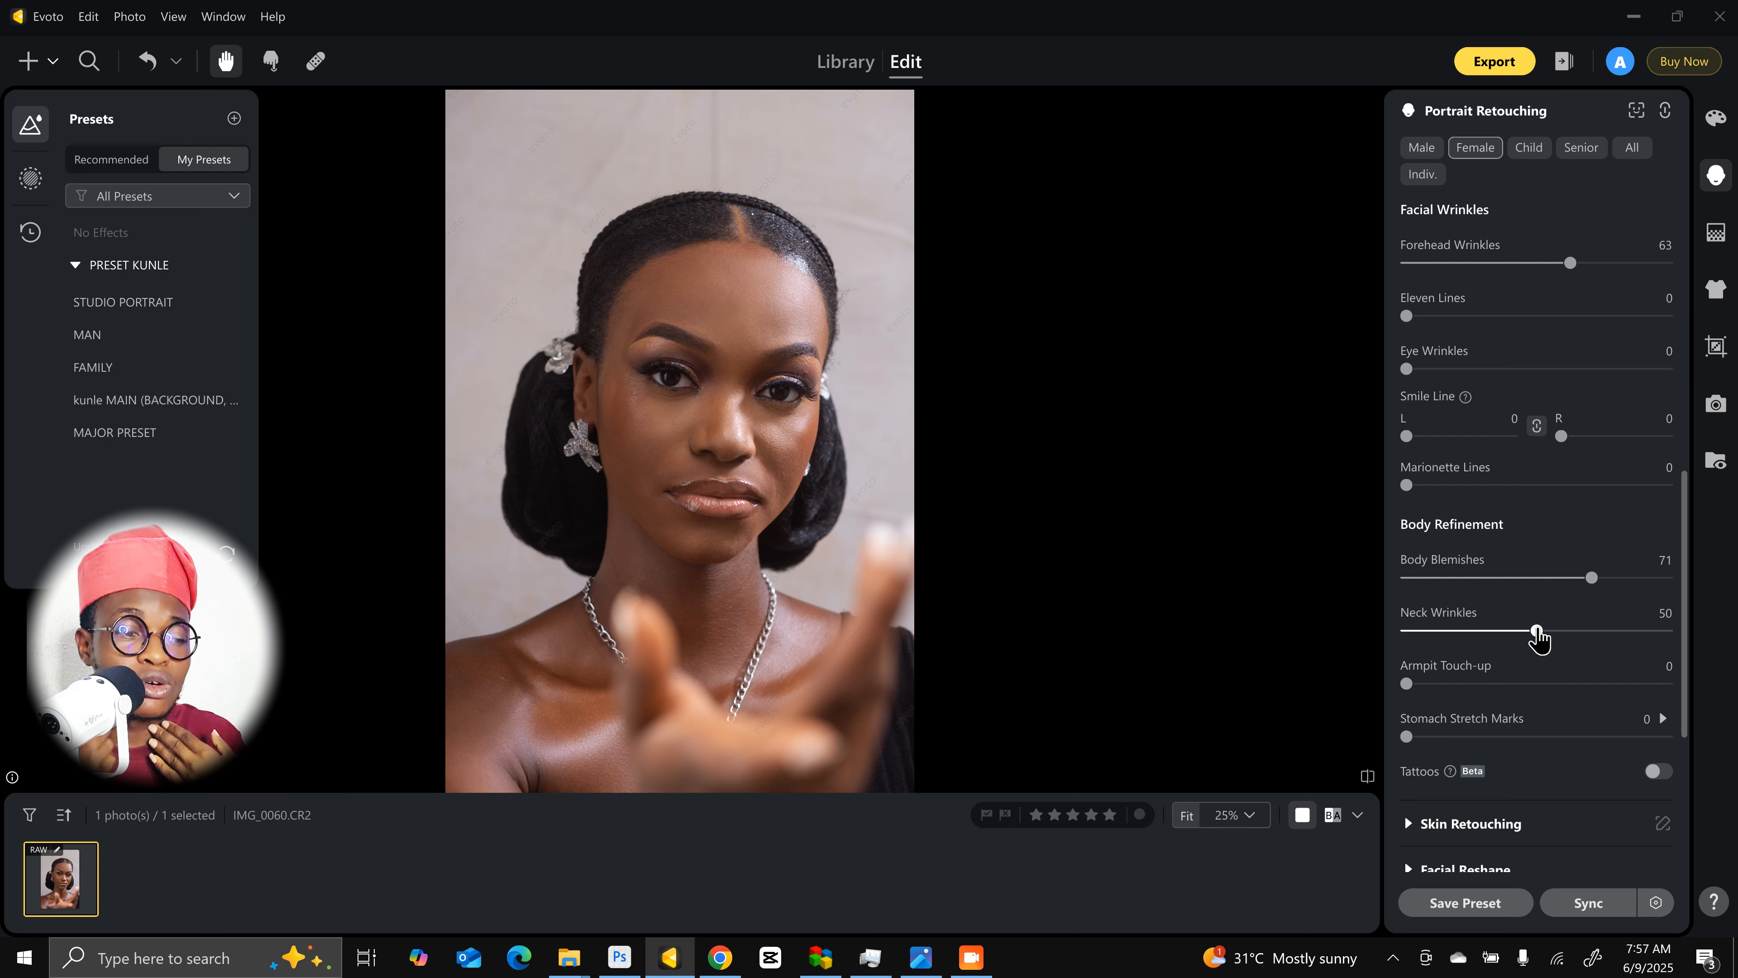
{"action": "left_click_drag", "start_coordinate": [1537, 630], "coordinate": [1578, 632]}
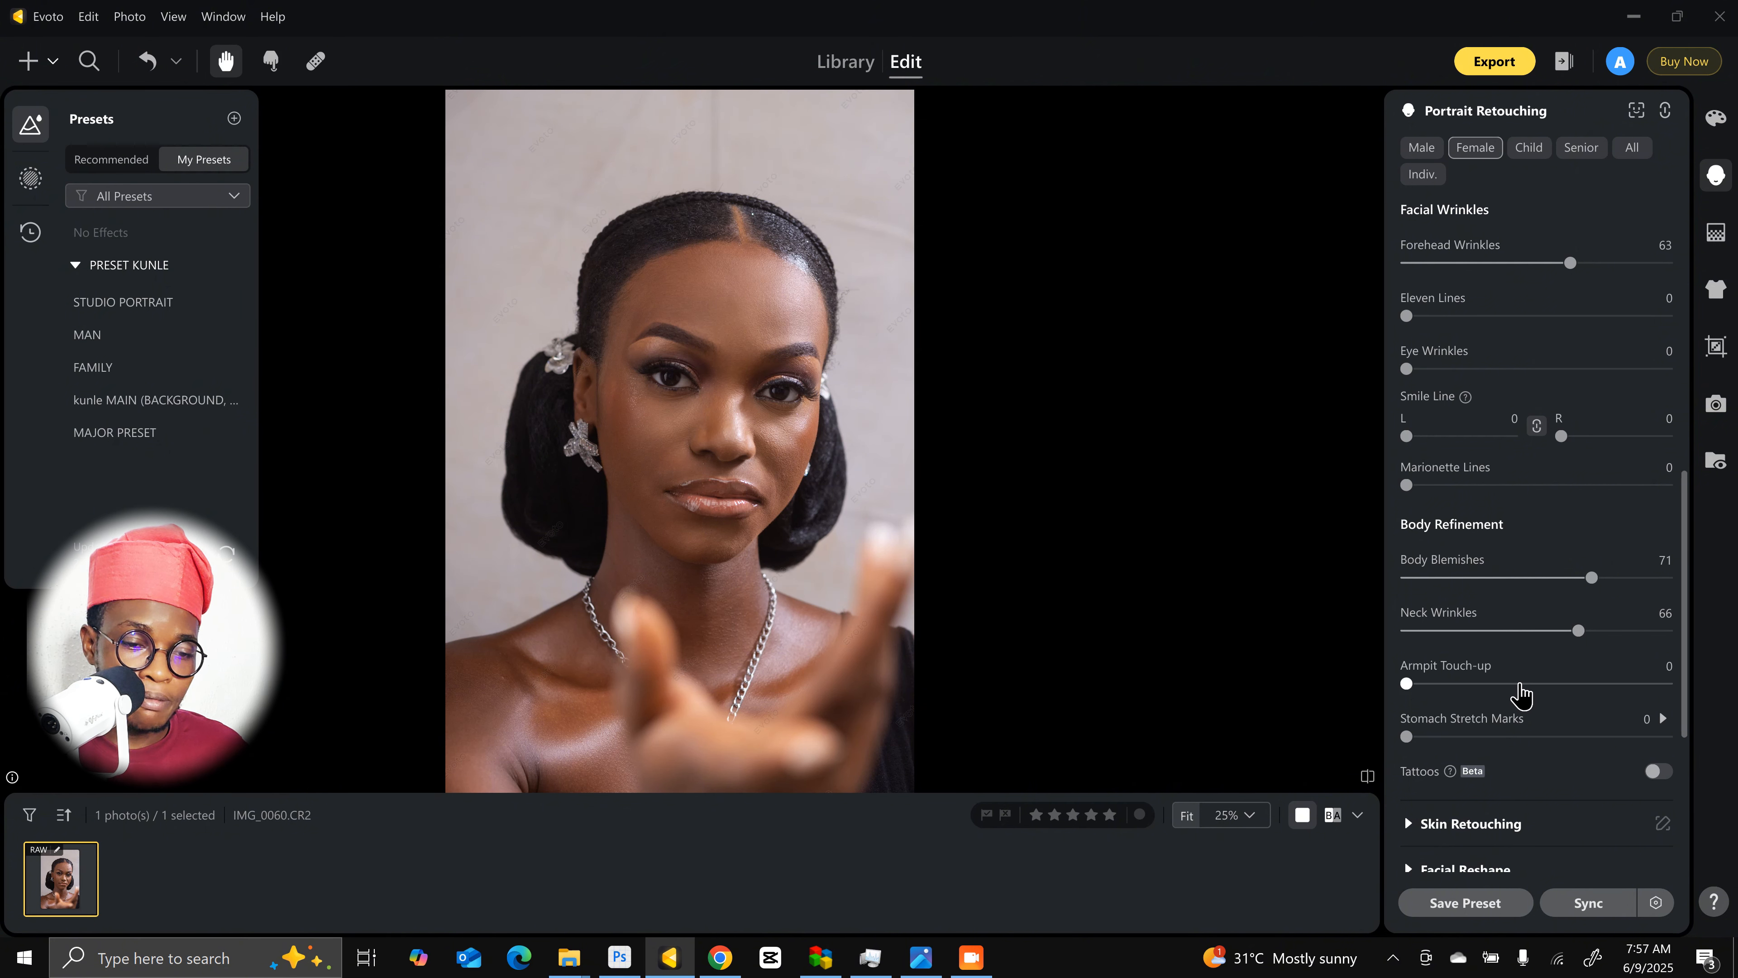
Step: Set the body refinement's Armpit Touch-up to 68 and check the shoulders and chest up close
{"action": "left_click_drag", "start_coordinate": [1520, 687], "coordinate": [1584, 685]}
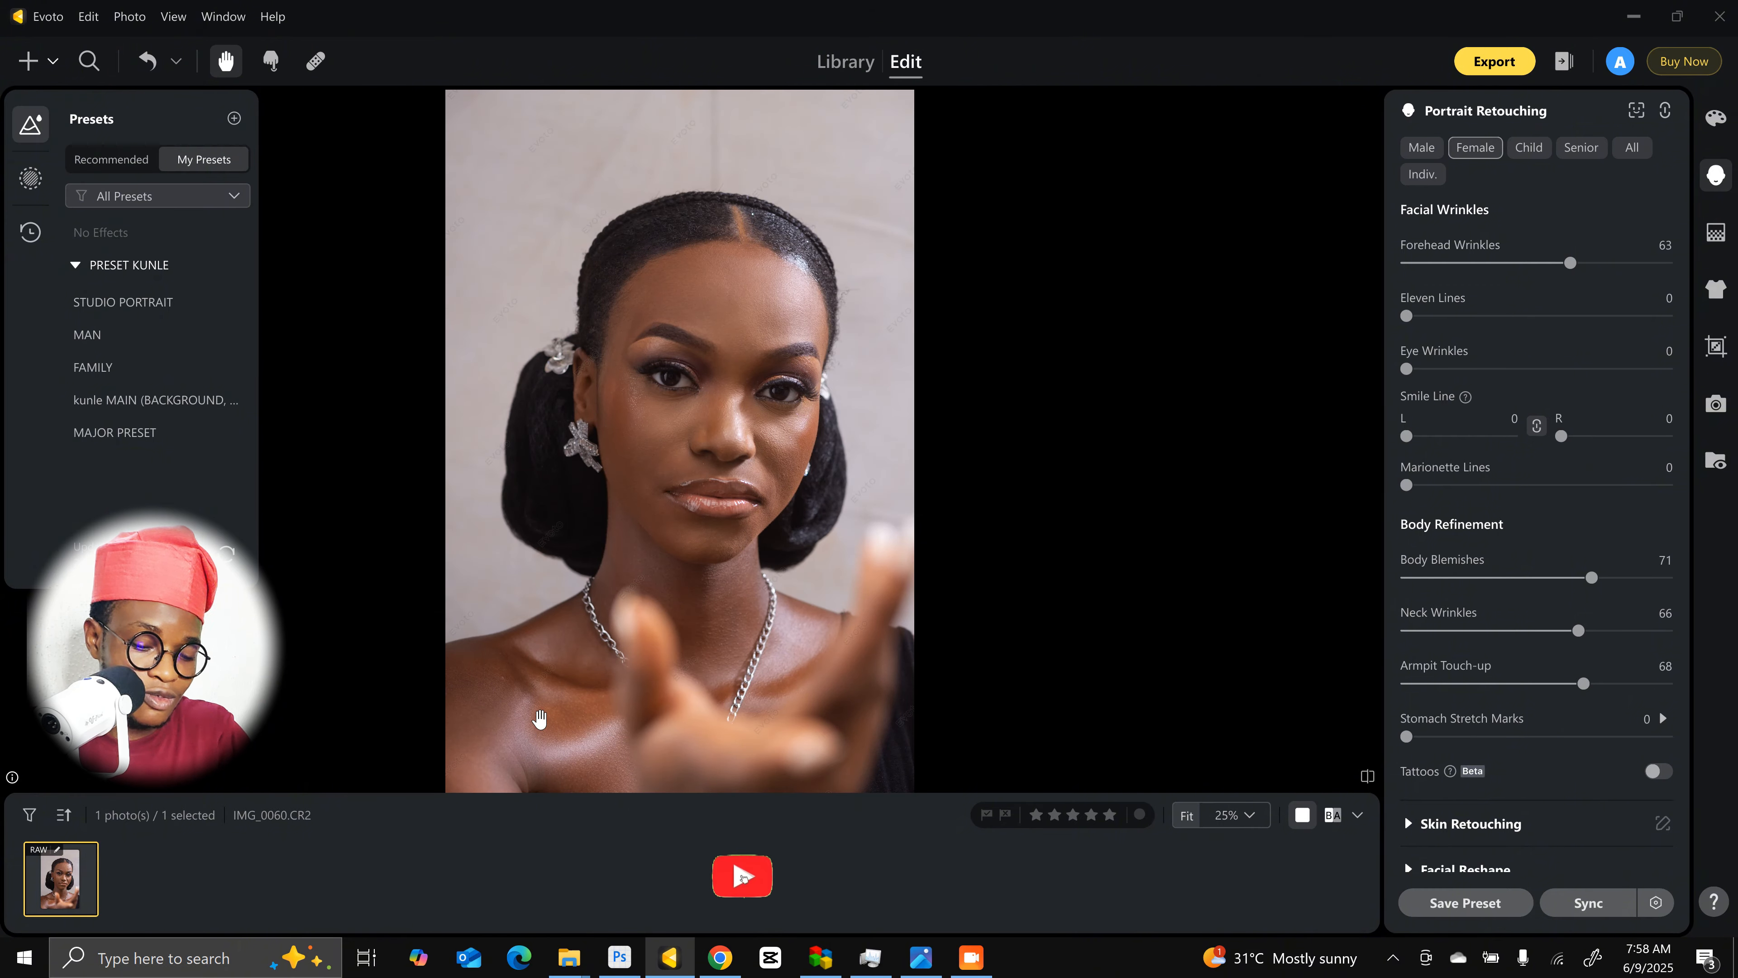
{"action": "scroll", "coordinate": [532, 725], "scroll_direction": "up", "scroll_amount": 5}
{"action": "left_click_drag", "start_coordinate": [539, 718], "coordinate": [974, 284]}
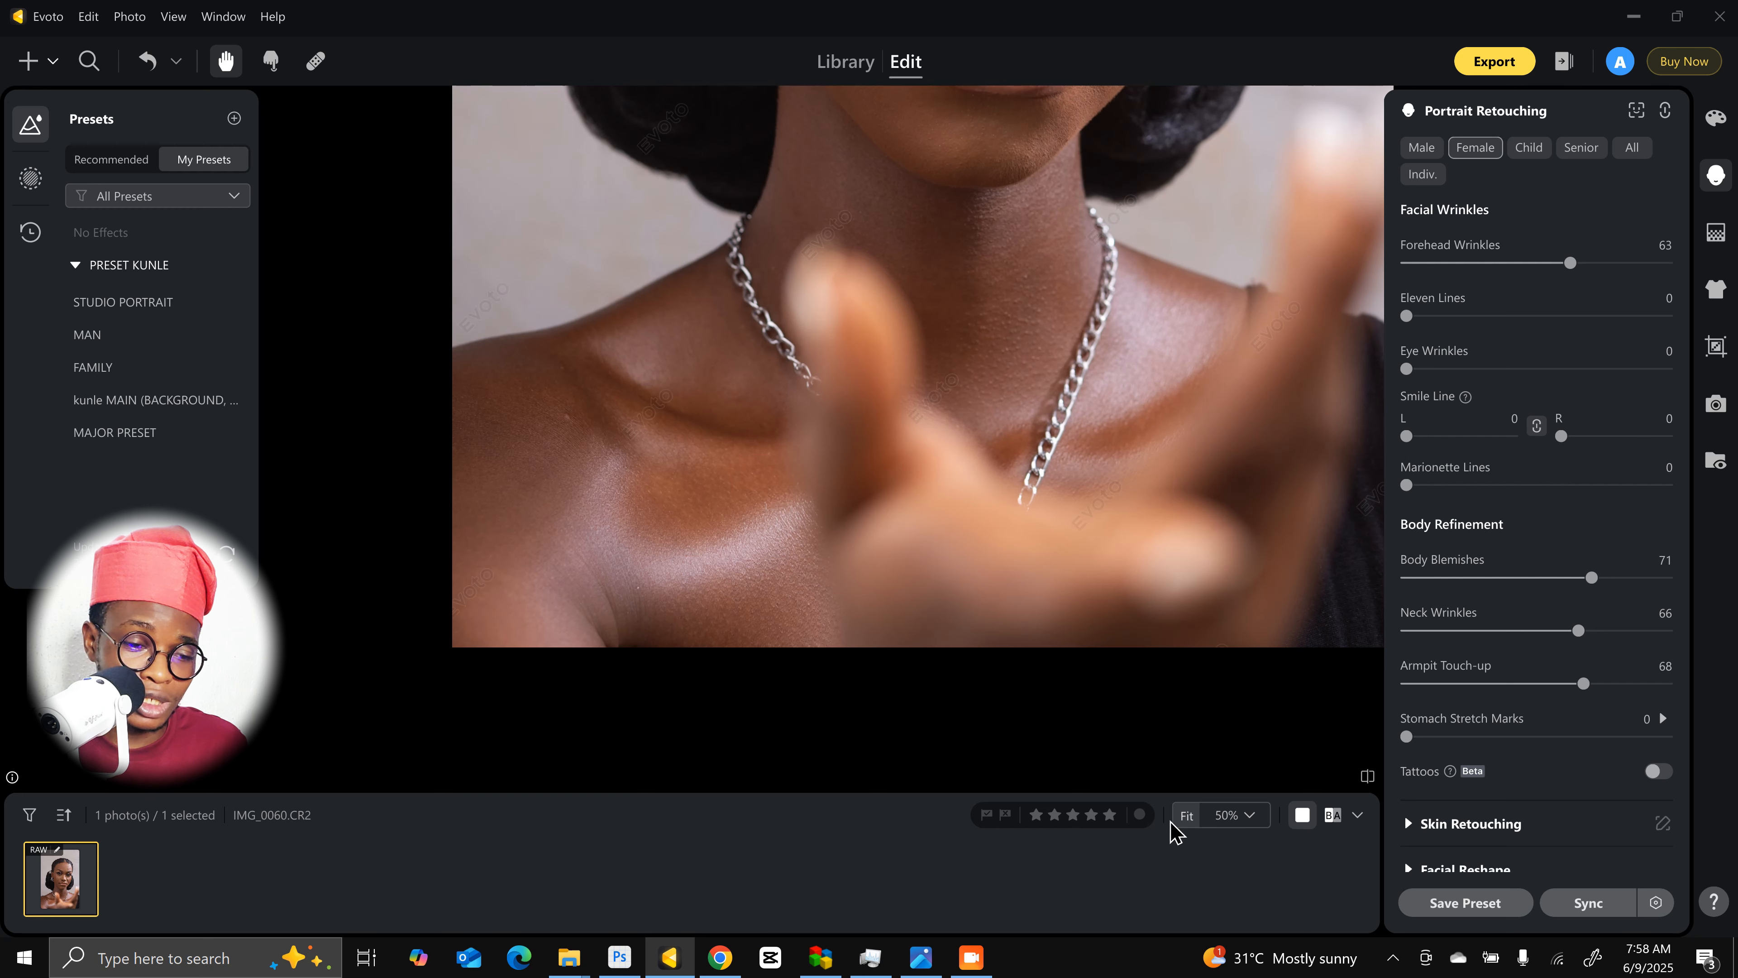
{"action": "left_click", "coordinate": [1187, 816]}
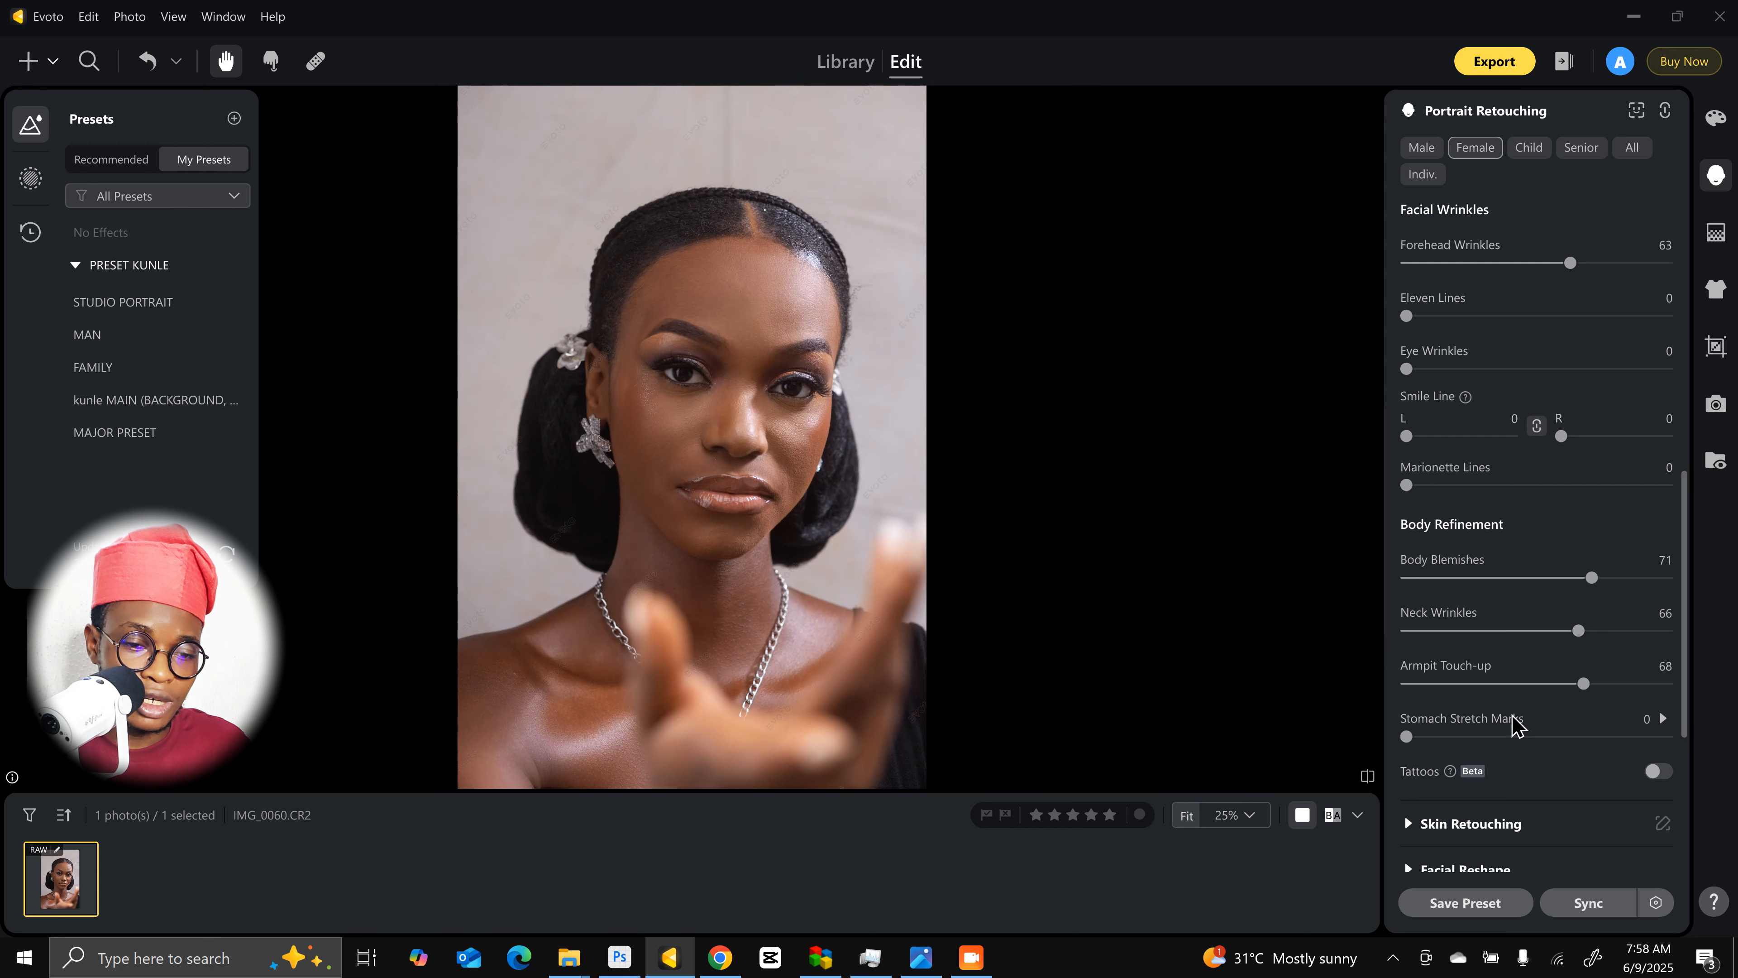
Step: Expand the Skin Retouching settings and try facial Even (Dodge & Burn) at 73 and 79
{"action": "scroll", "coordinate": [1513, 719], "scroll_direction": "down", "scroll_amount": 2}
{"action": "scroll", "coordinate": [1513, 717], "scroll_direction": "down", "scroll_amount": 1}
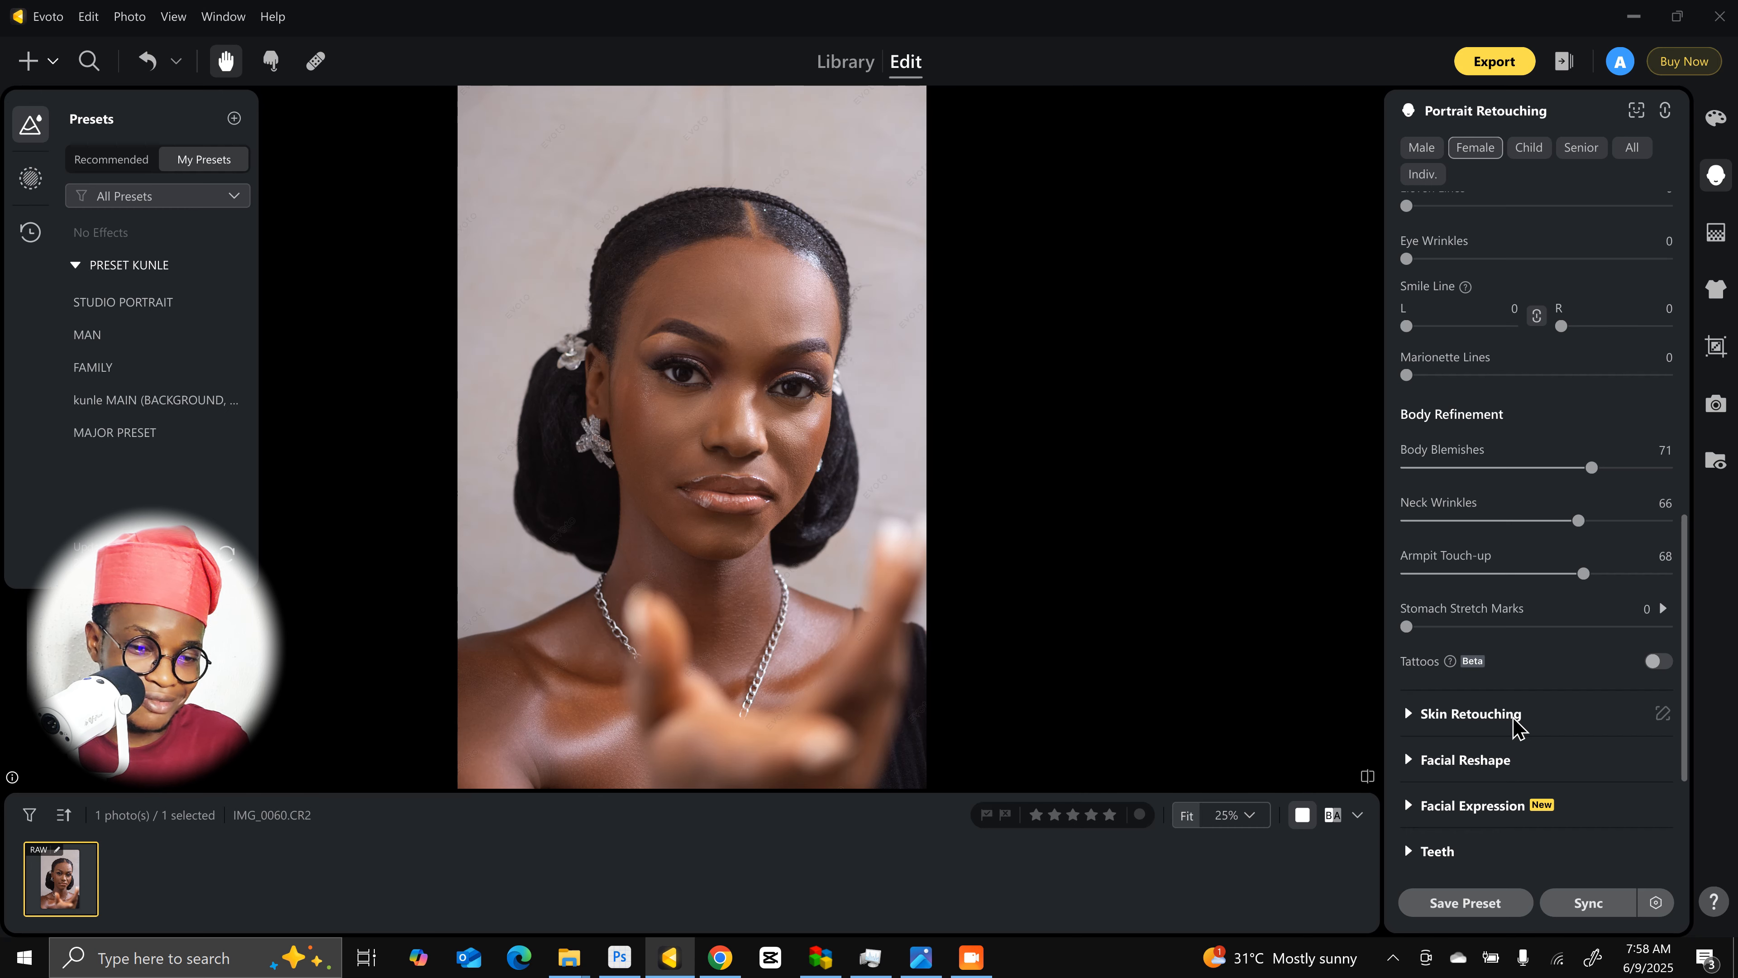
{"action": "scroll", "coordinate": [1548, 693], "scroll_direction": "down", "scroll_amount": 4}
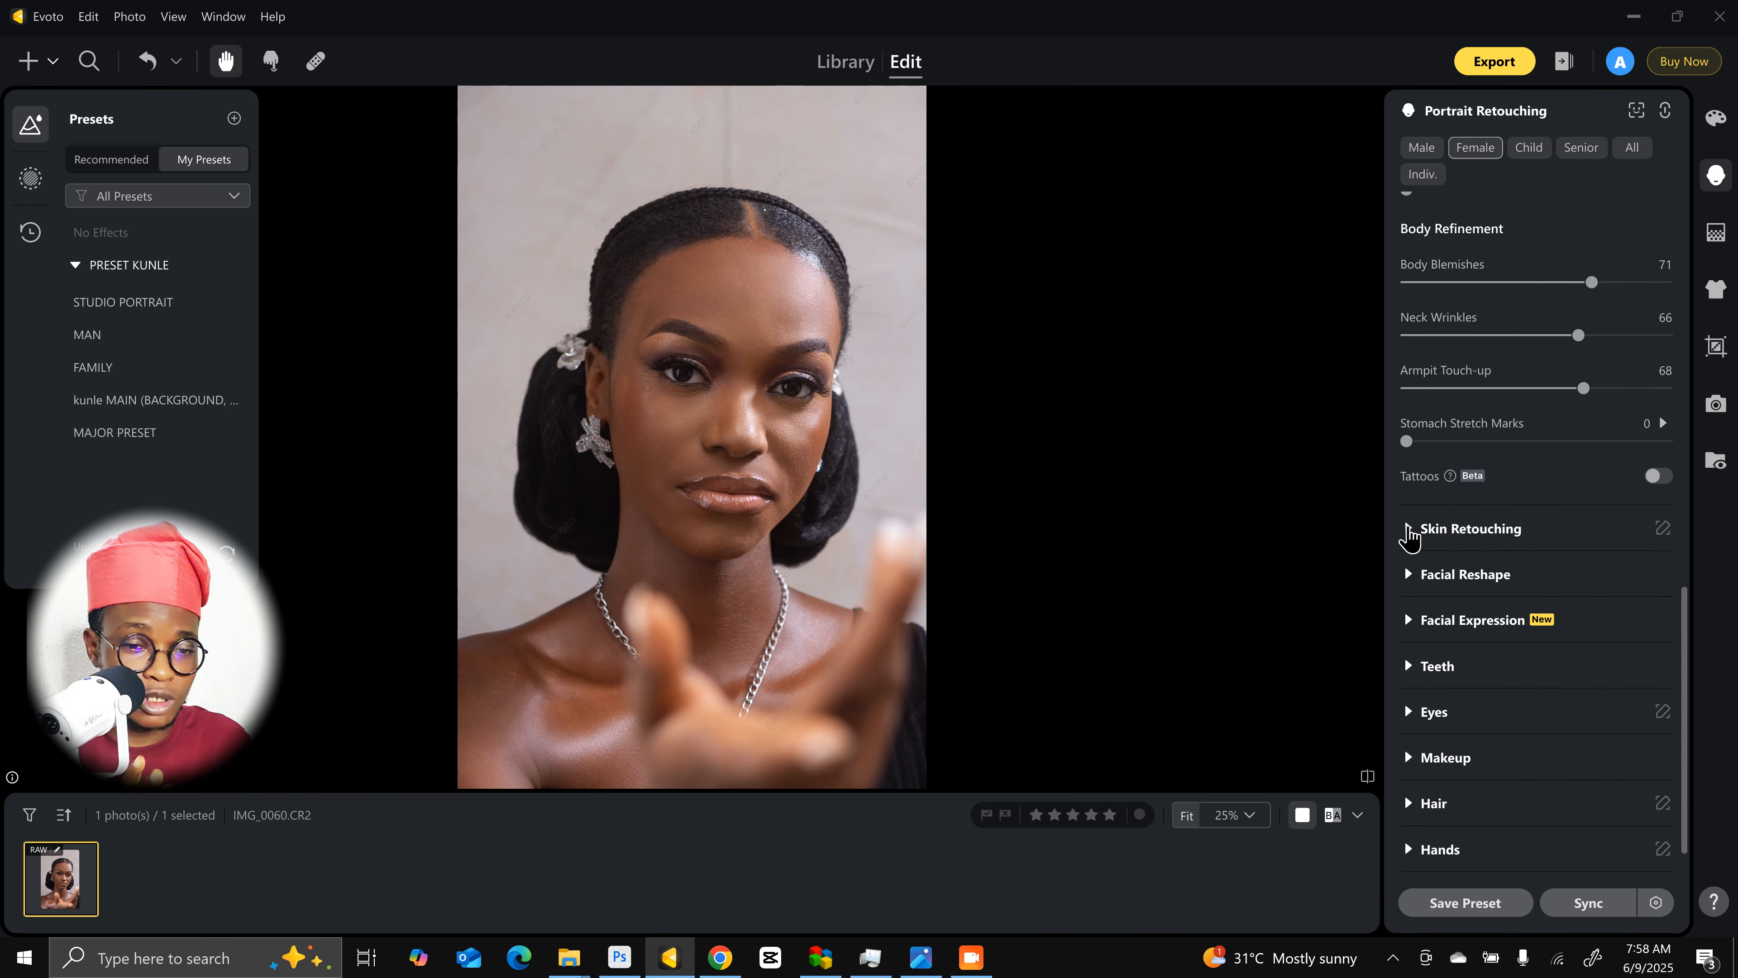
{"action": "left_click", "coordinate": [1408, 530]}
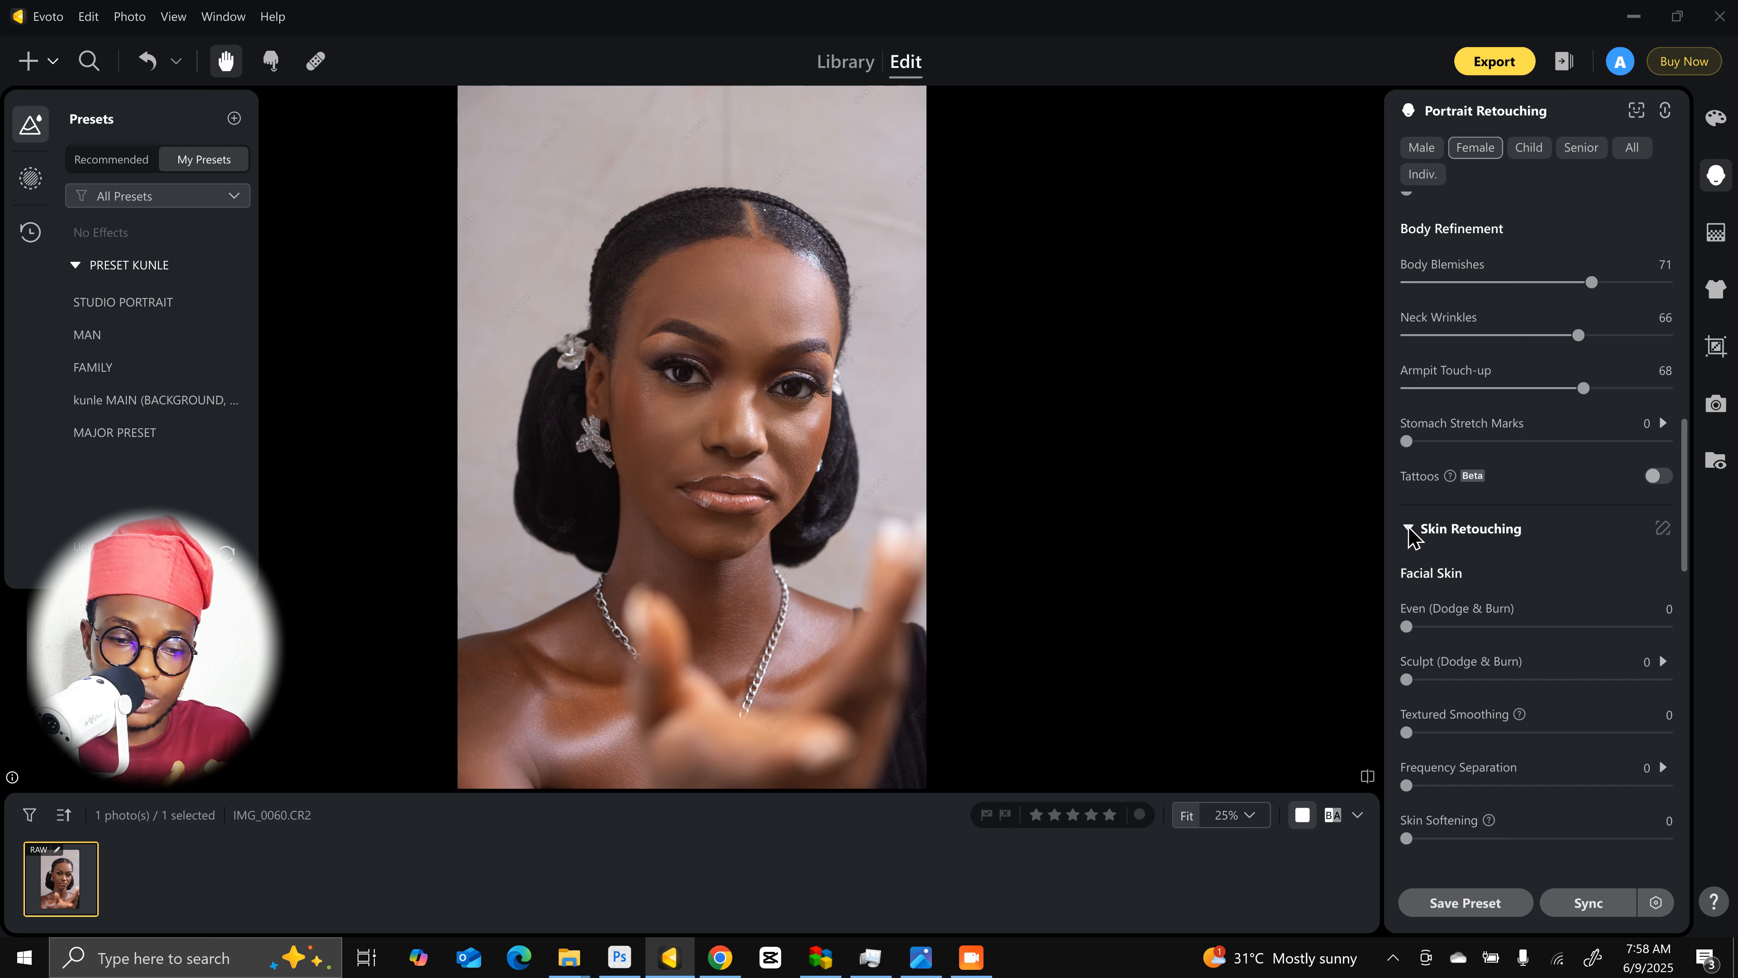
{"action": "left_click", "coordinate": [1593, 629]}
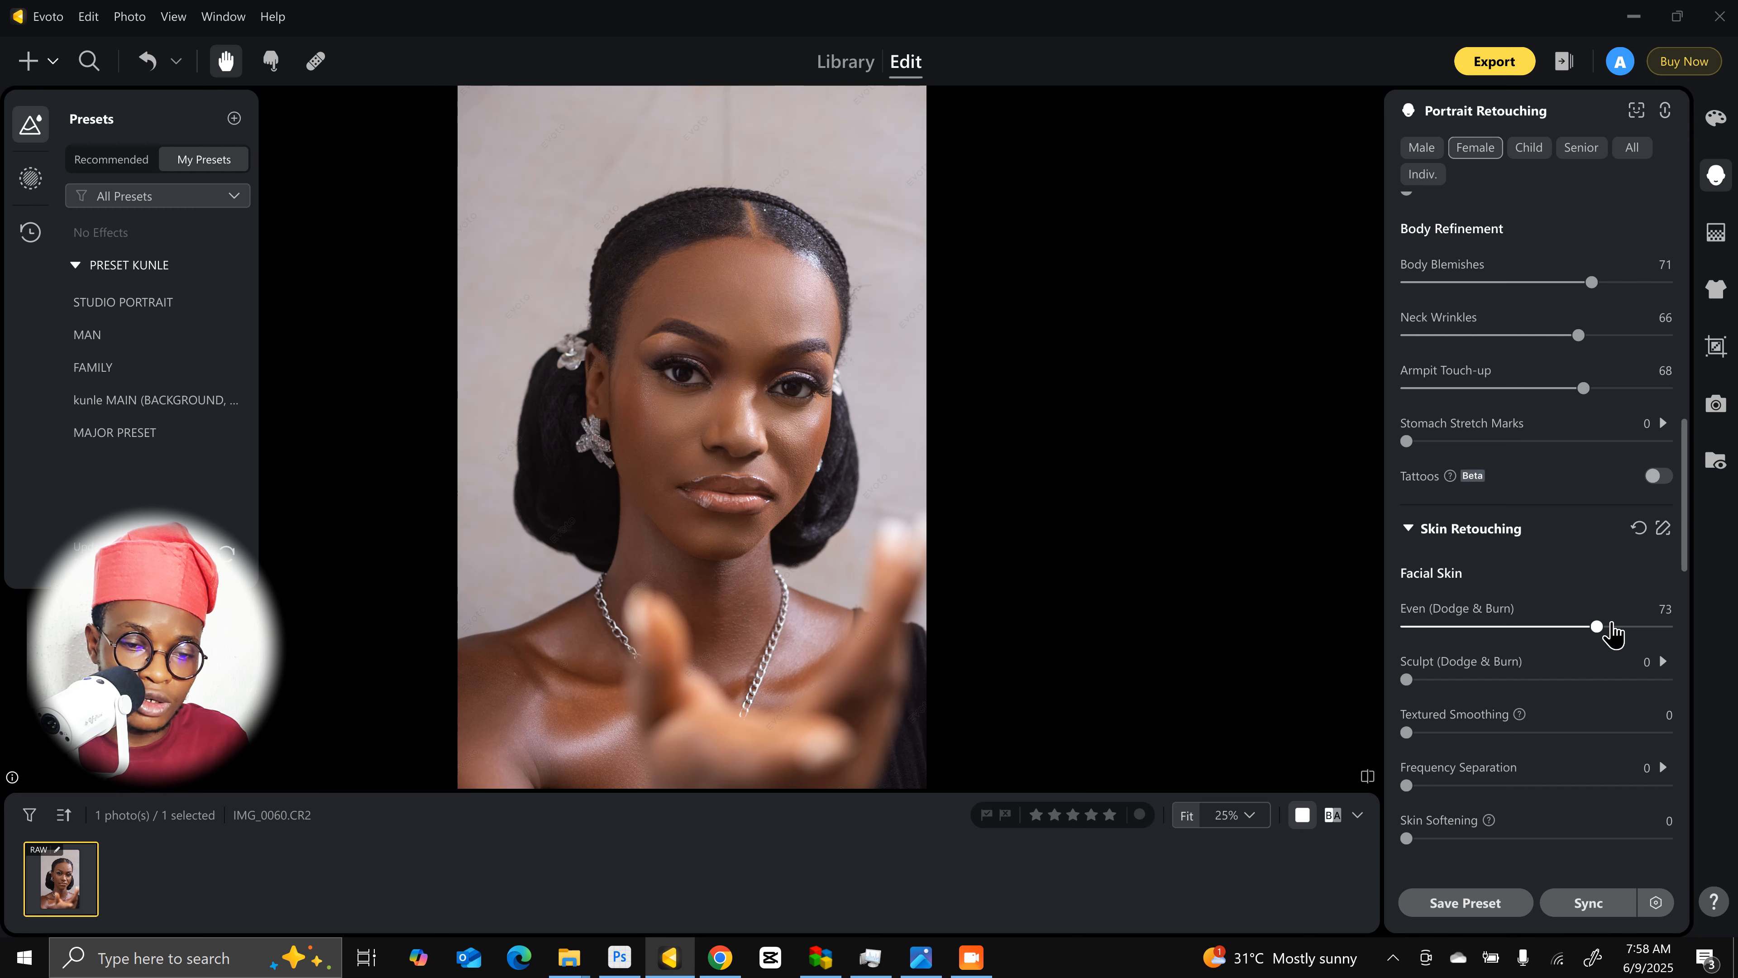
{"action": "left_click", "coordinate": [1612, 627]}
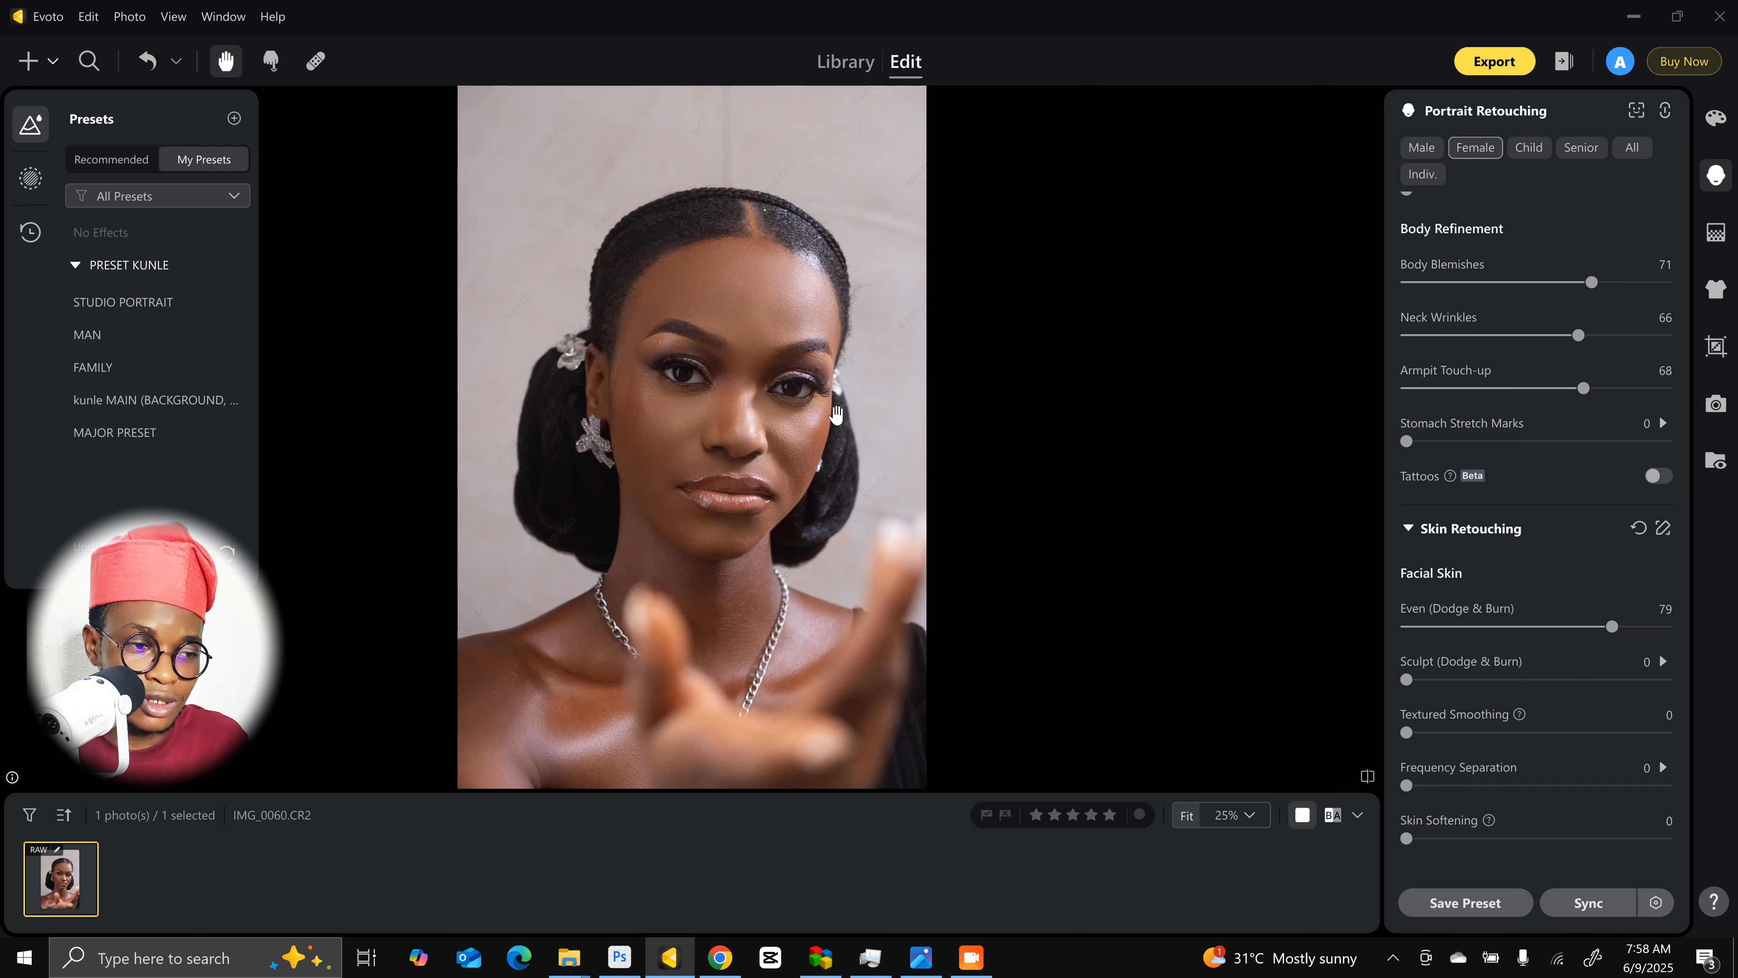
Step: Check the skin on the face and forehead up close, and raise facial Even (Dodge & Burn) to 100
{"action": "scroll", "coordinate": [749, 365], "scroll_direction": "up", "scroll_amount": 2}
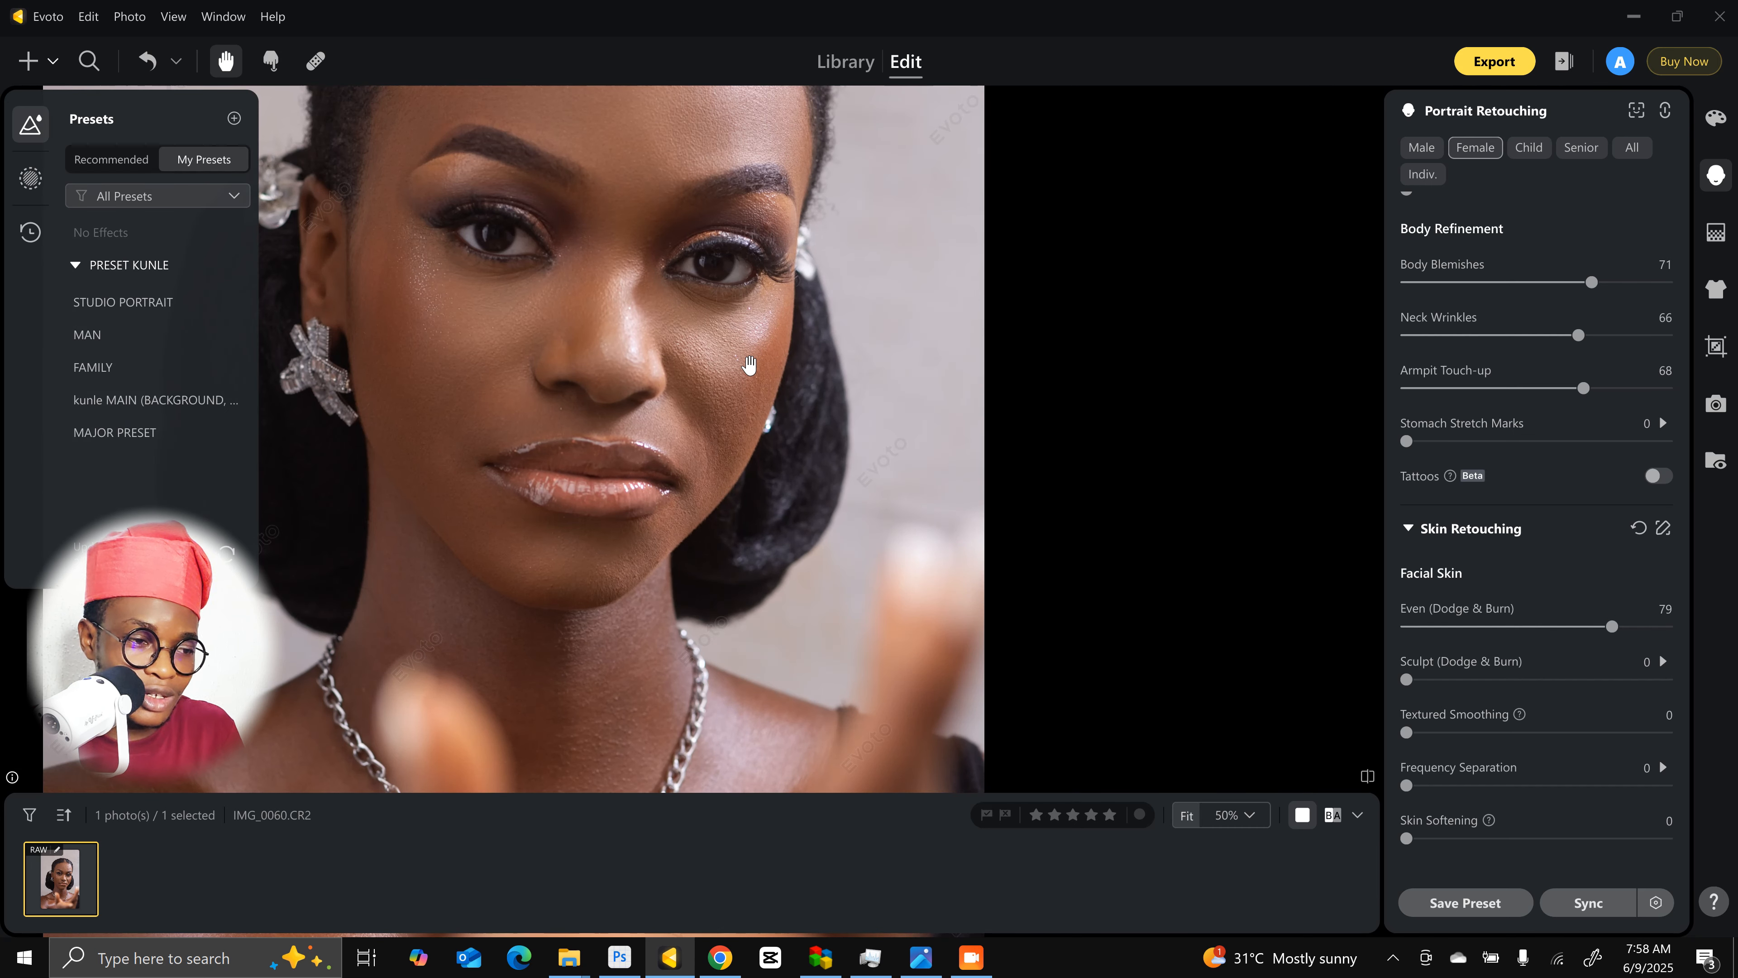
{"action": "left_click_drag", "start_coordinate": [749, 365], "coordinate": [897, 534]}
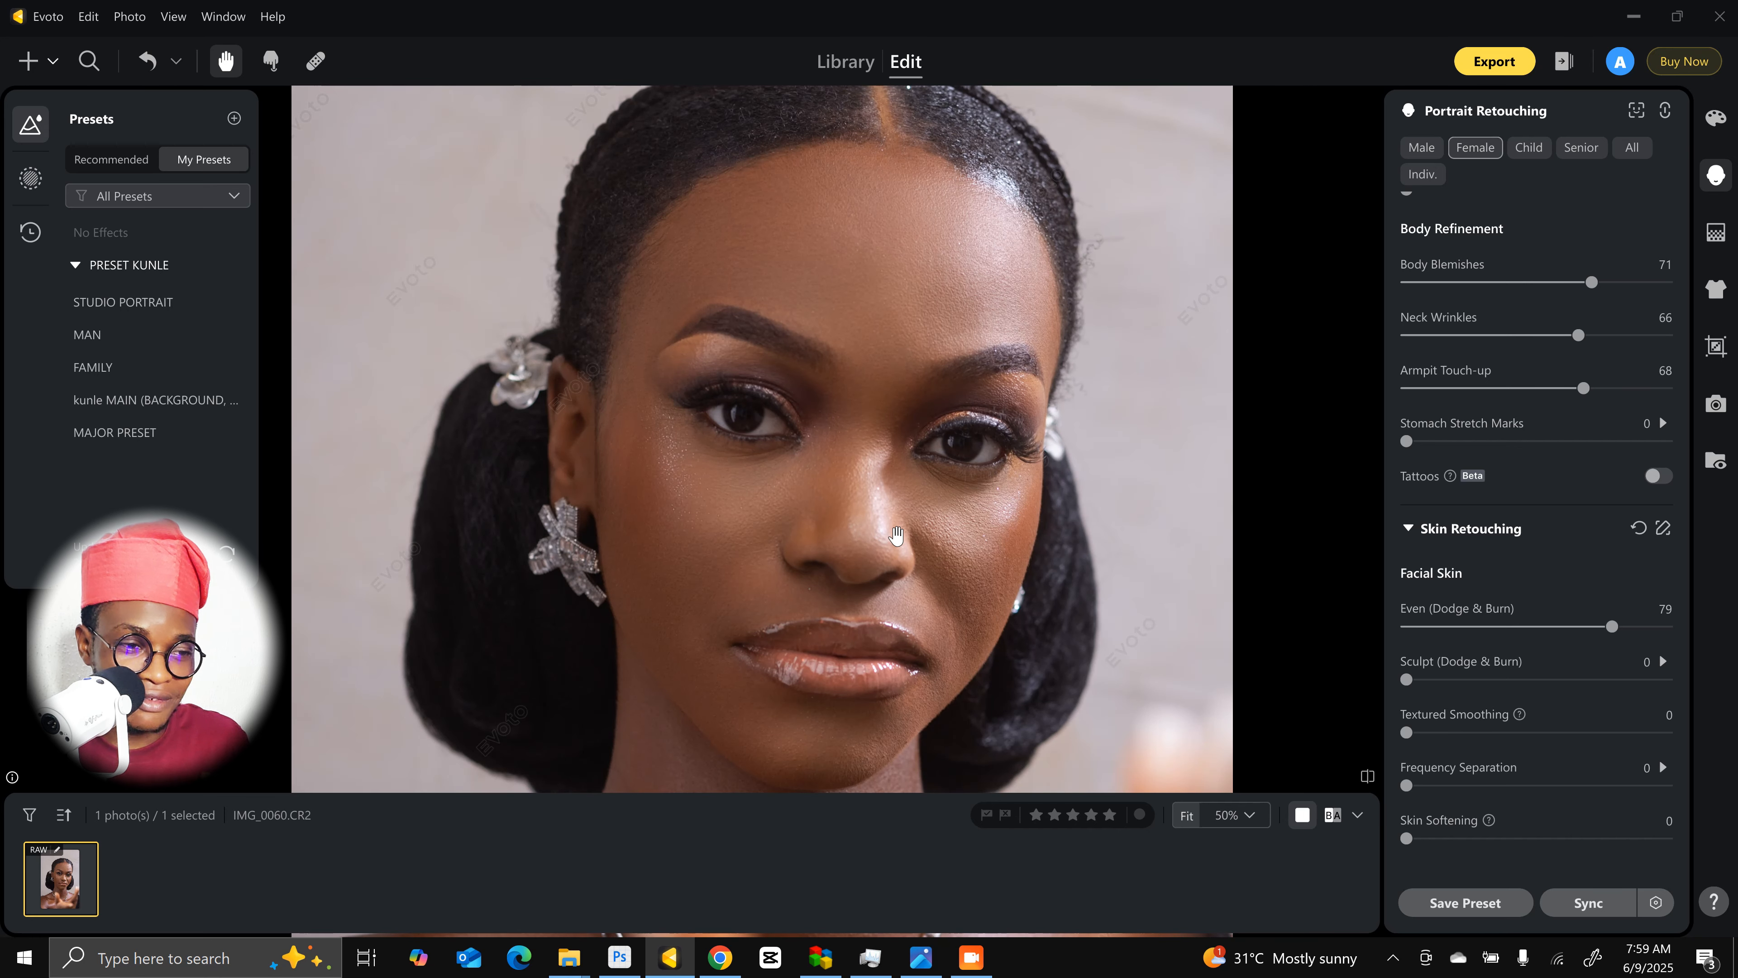
{"action": "left_click_drag", "start_coordinate": [895, 441], "coordinate": [923, 535]}
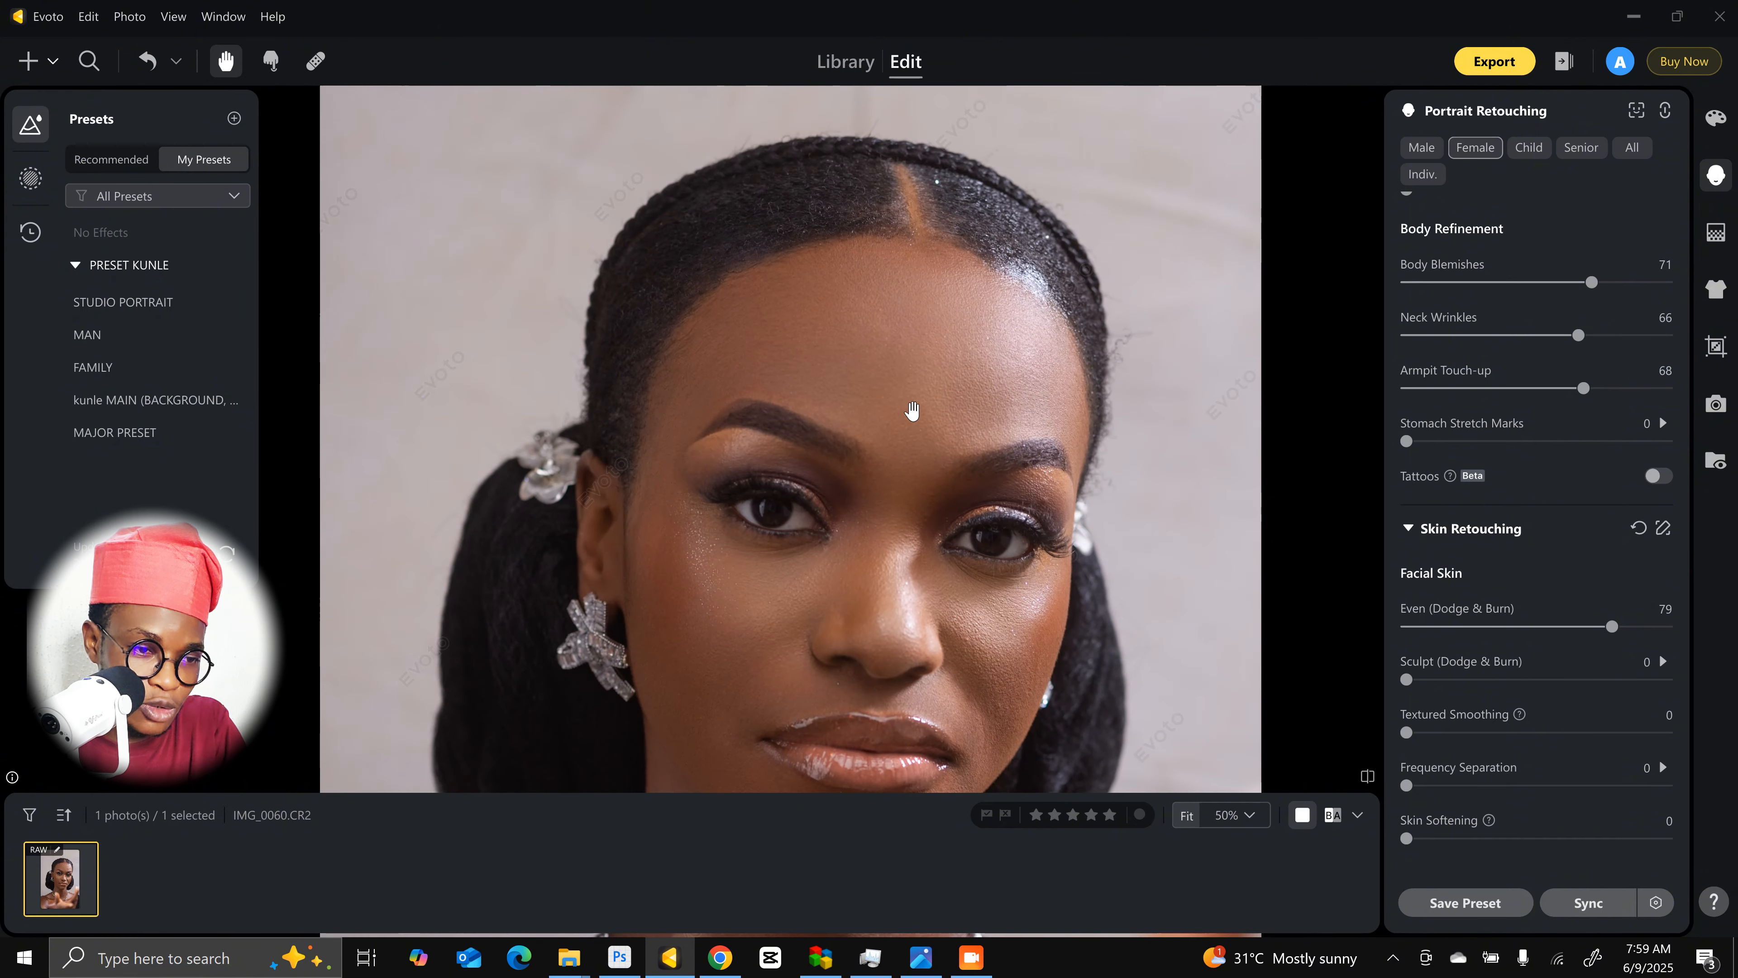
{"action": "scroll", "coordinate": [912, 410], "scroll_direction": "up", "scroll_amount": 5}
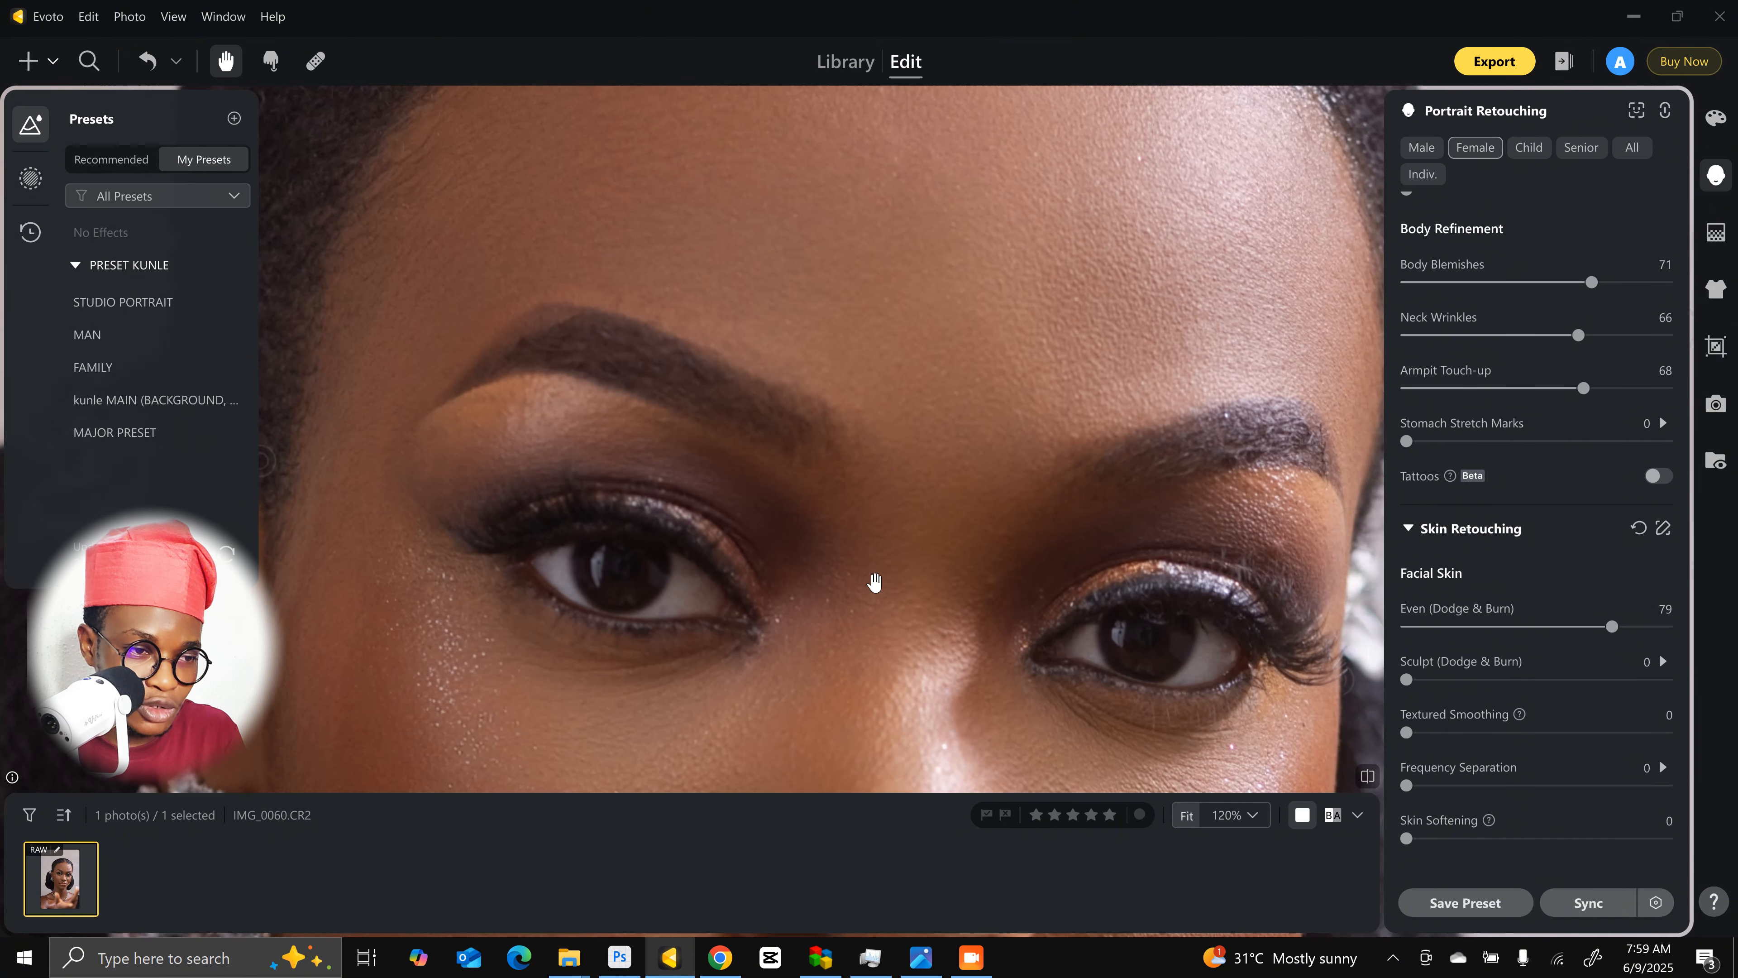
{"action": "left_click_drag", "start_coordinate": [874, 581], "coordinate": [874, 654]}
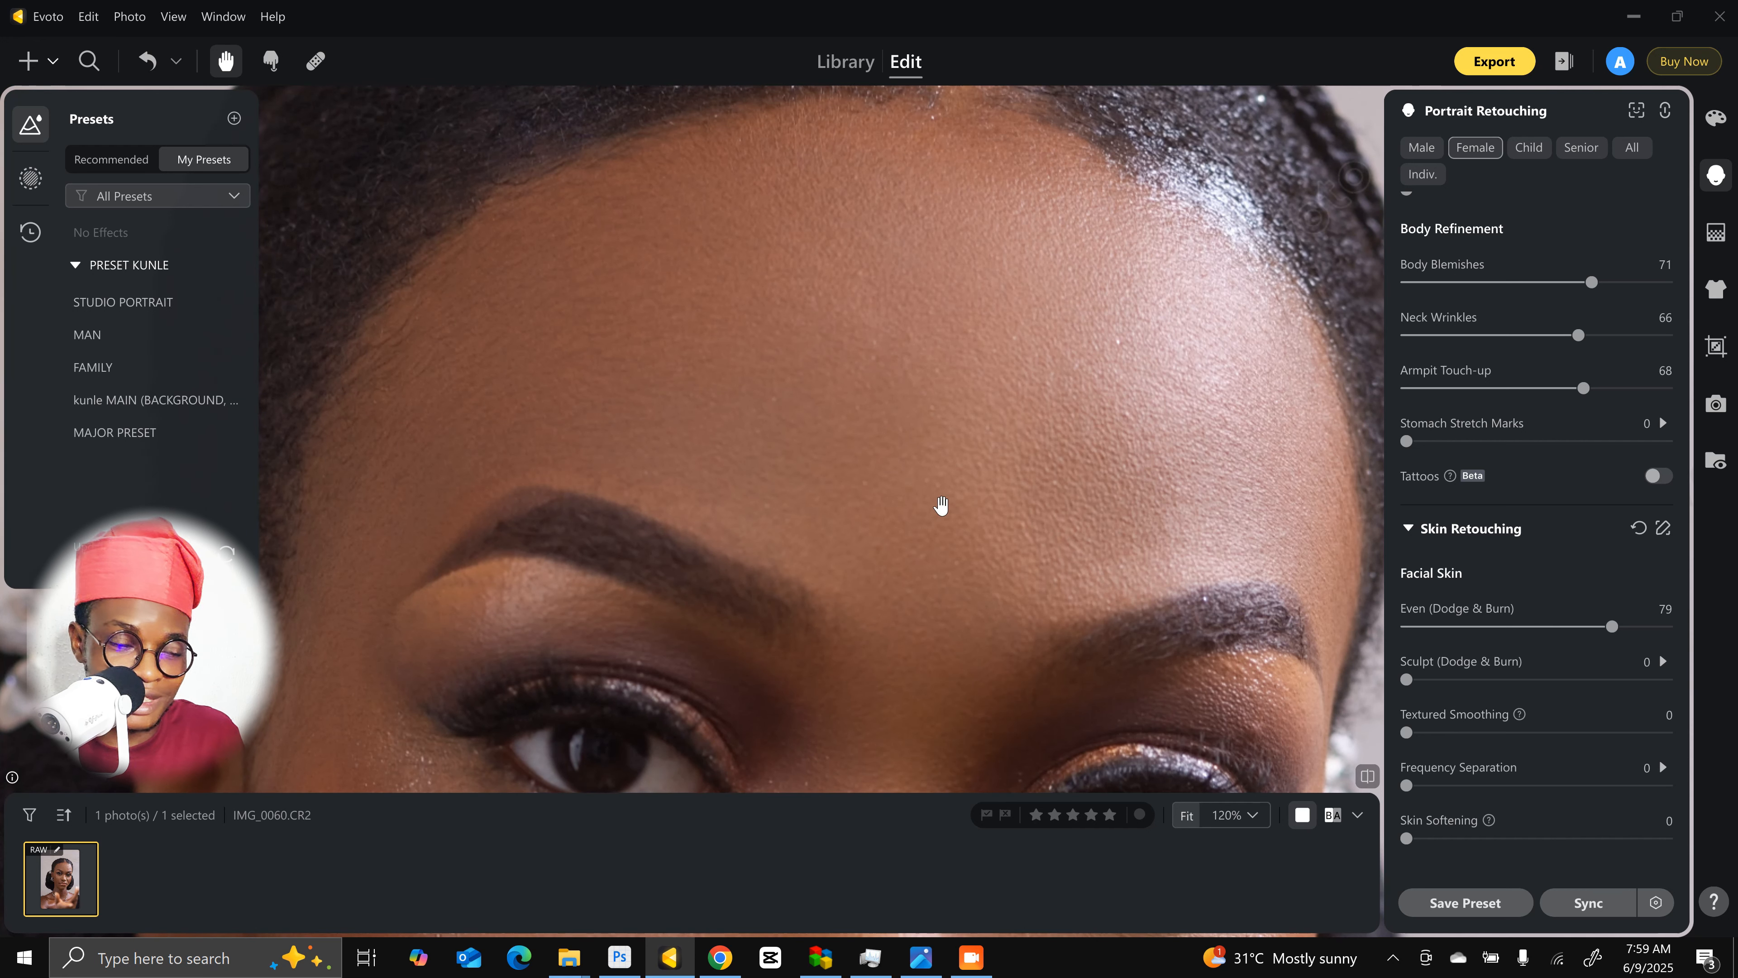
{"action": "left_click", "coordinate": [1188, 820]}
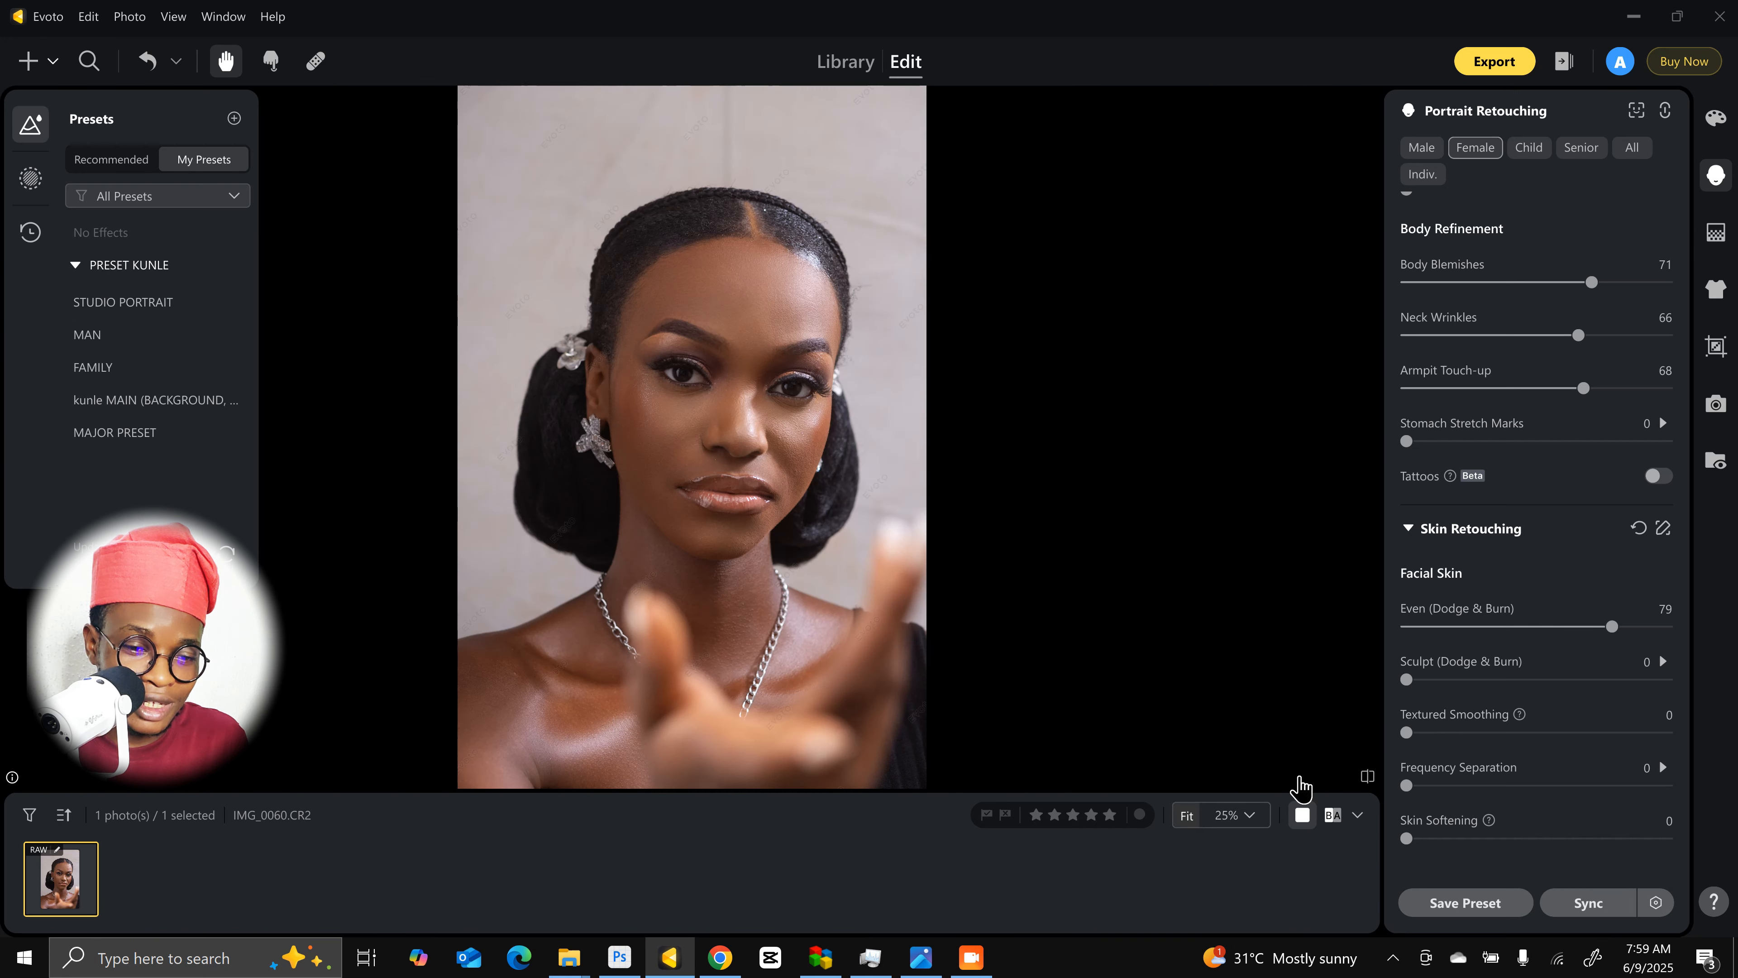
{"action": "left_click", "coordinate": [1617, 627]}
{"action": "left_click_drag", "start_coordinate": [1617, 626], "coordinate": [1695, 640]}
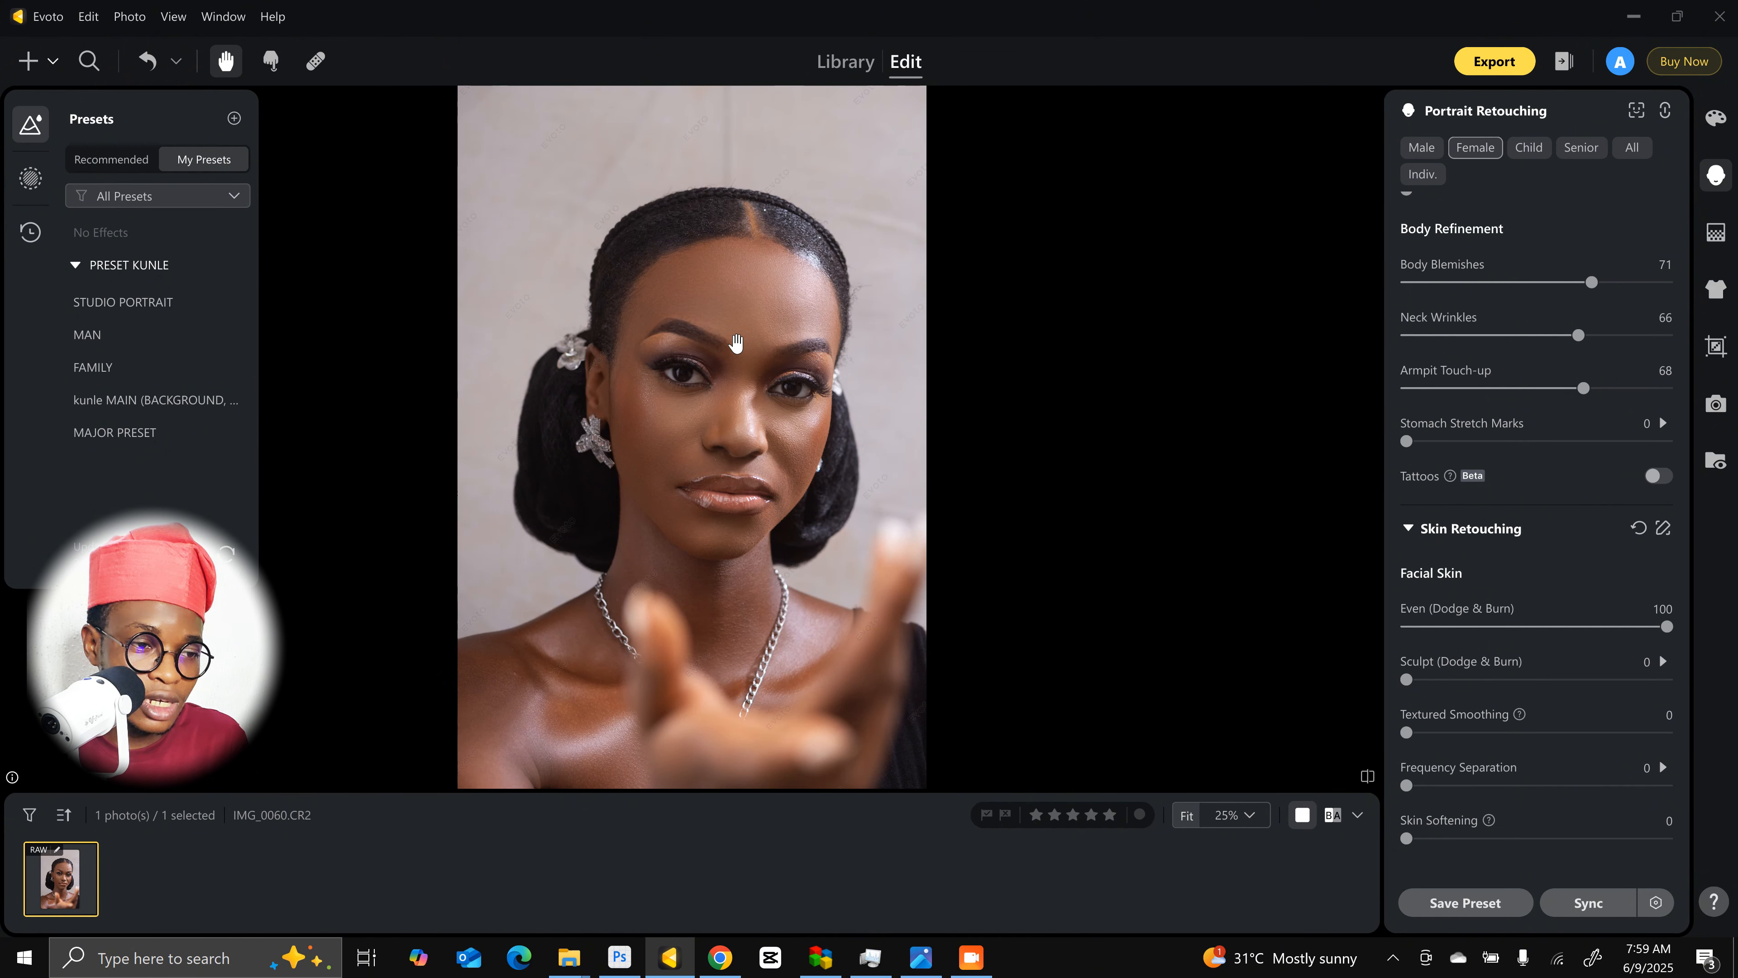
{"action": "left_click", "coordinate": [879, 396]}
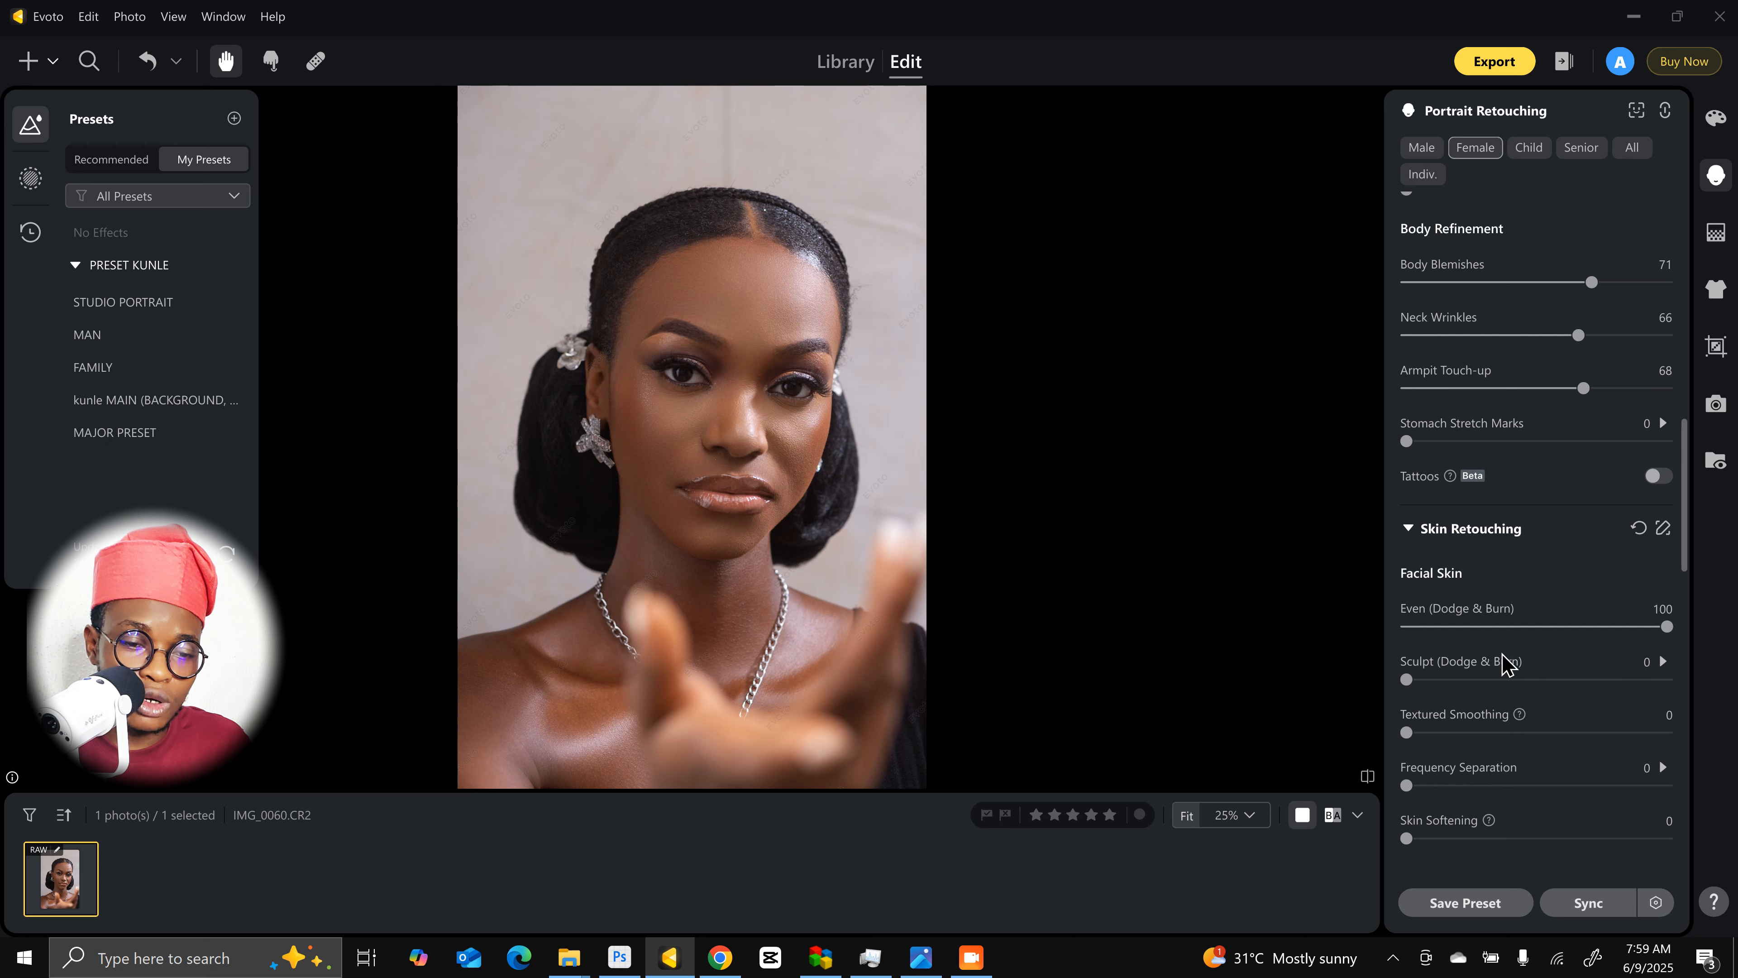
Step: Set facial Sculpt (Dodge & Burn) to 53 and its Facial Contours to 100 after trying 0
{"action": "scroll", "coordinate": [1504, 662], "scroll_direction": "down", "scroll_amount": 3}
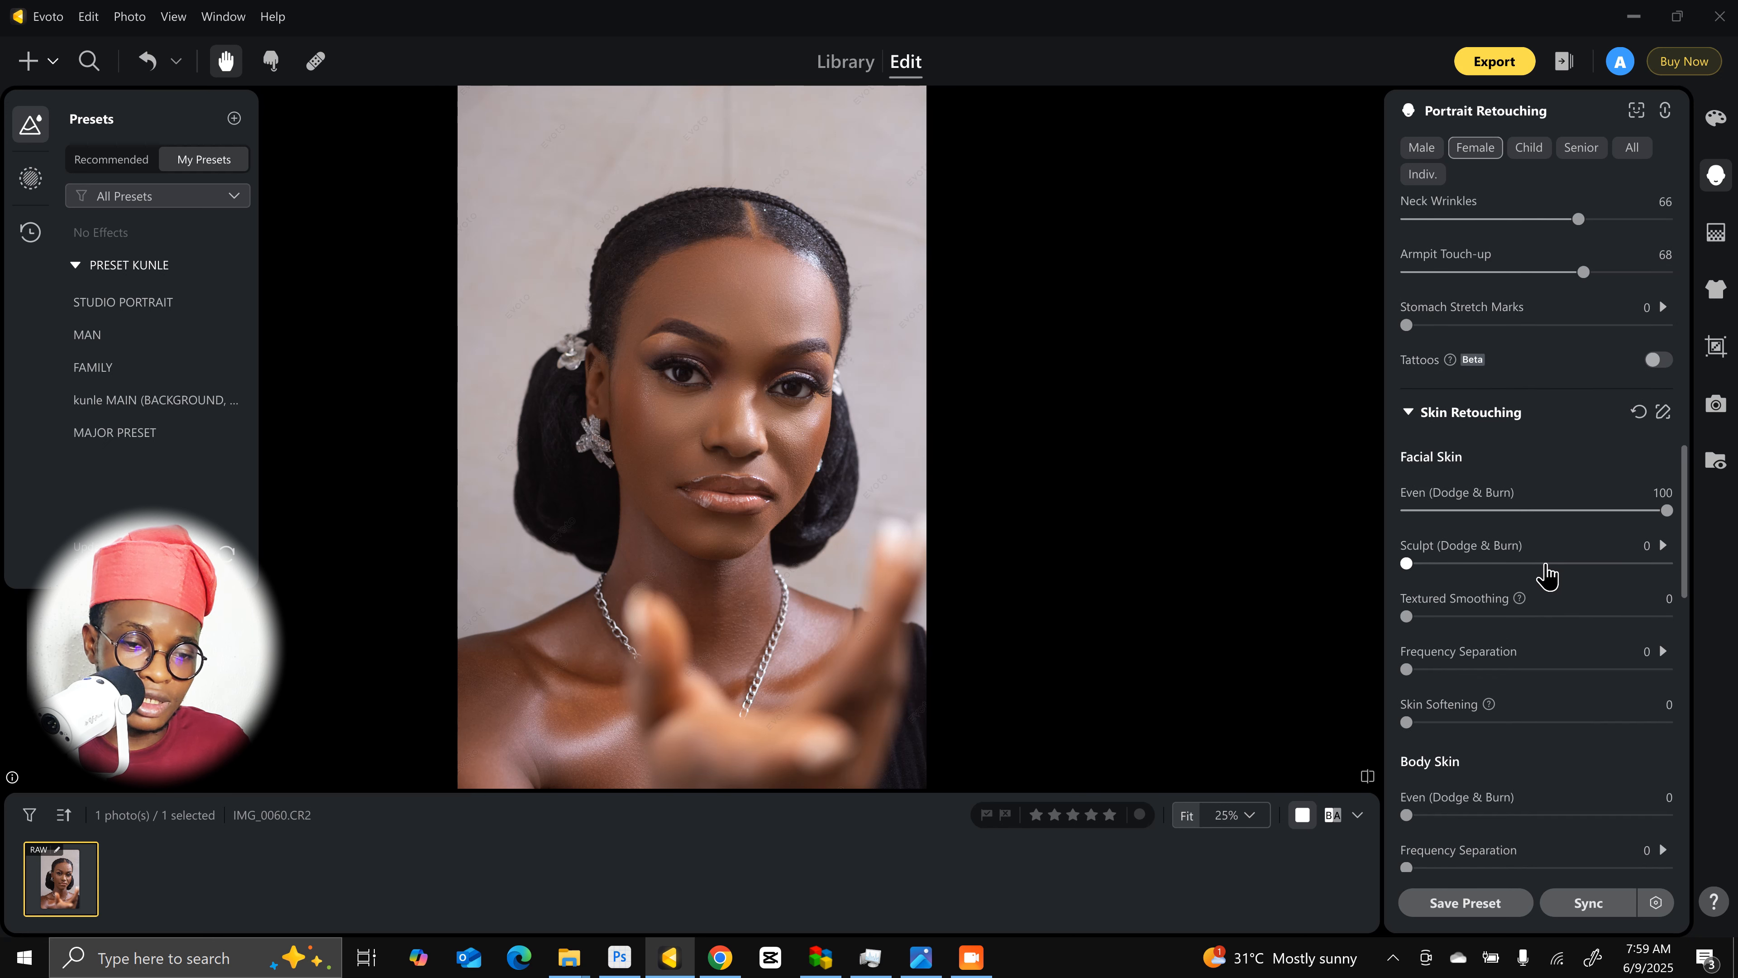
{"action": "left_click", "coordinate": [1546, 563]}
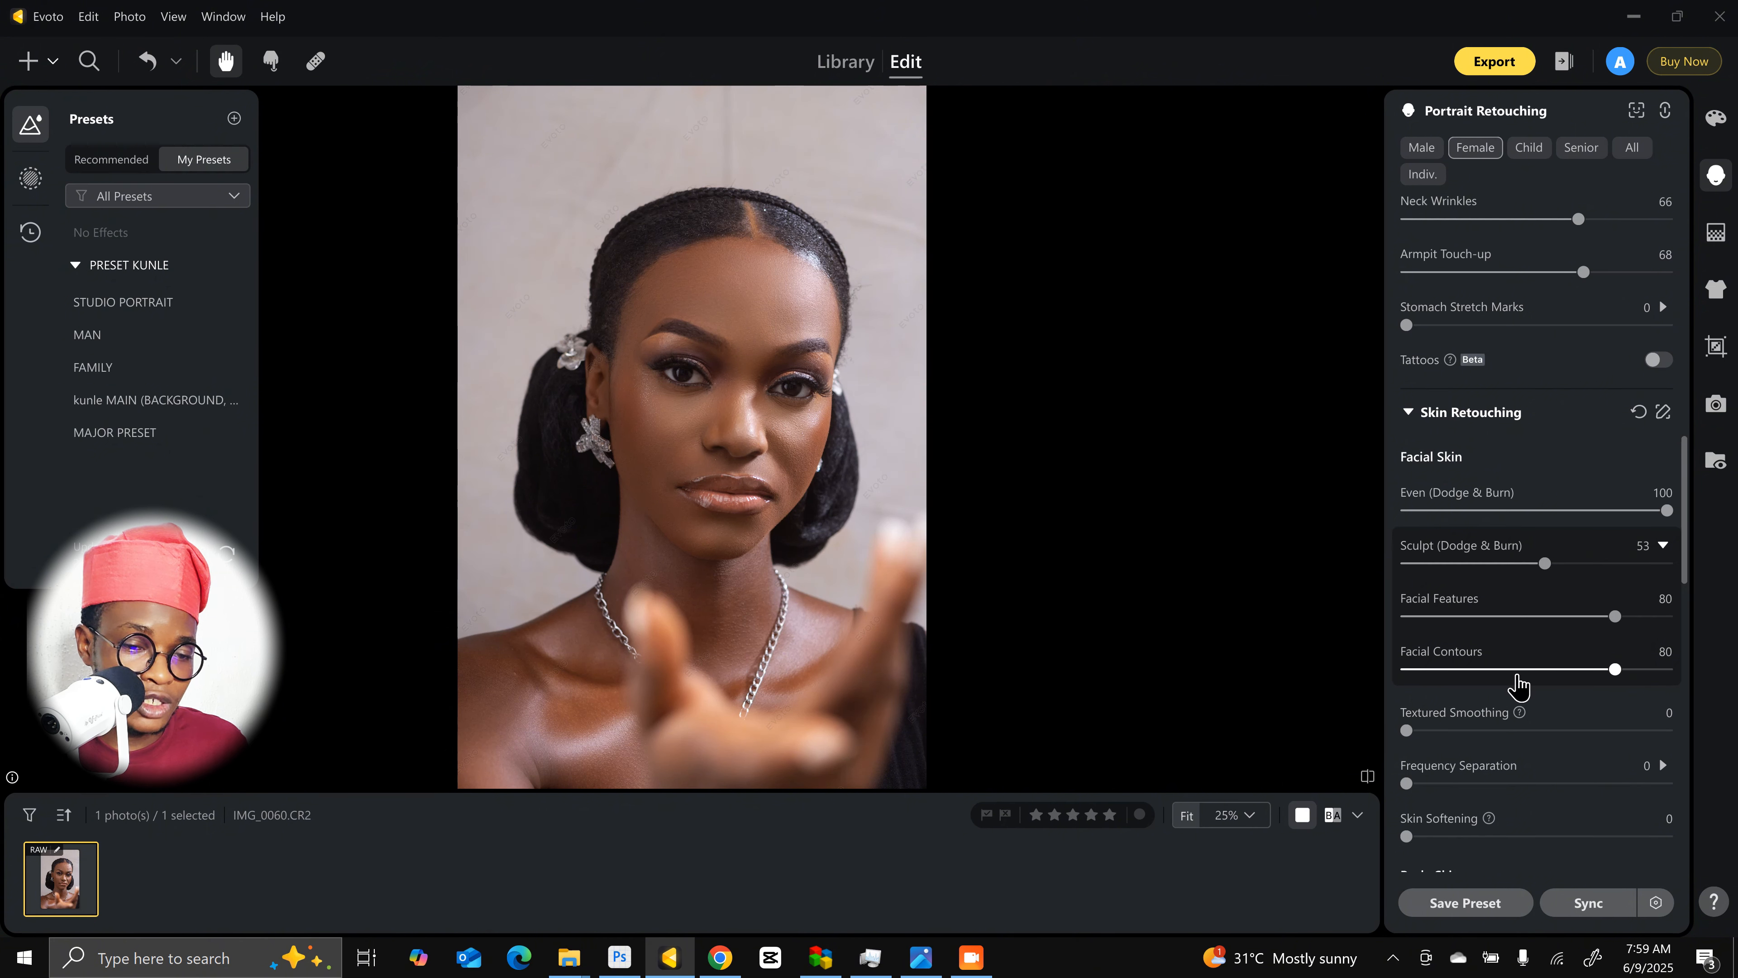
{"action": "left_click_drag", "start_coordinate": [1541, 671], "coordinate": [1284, 680]}
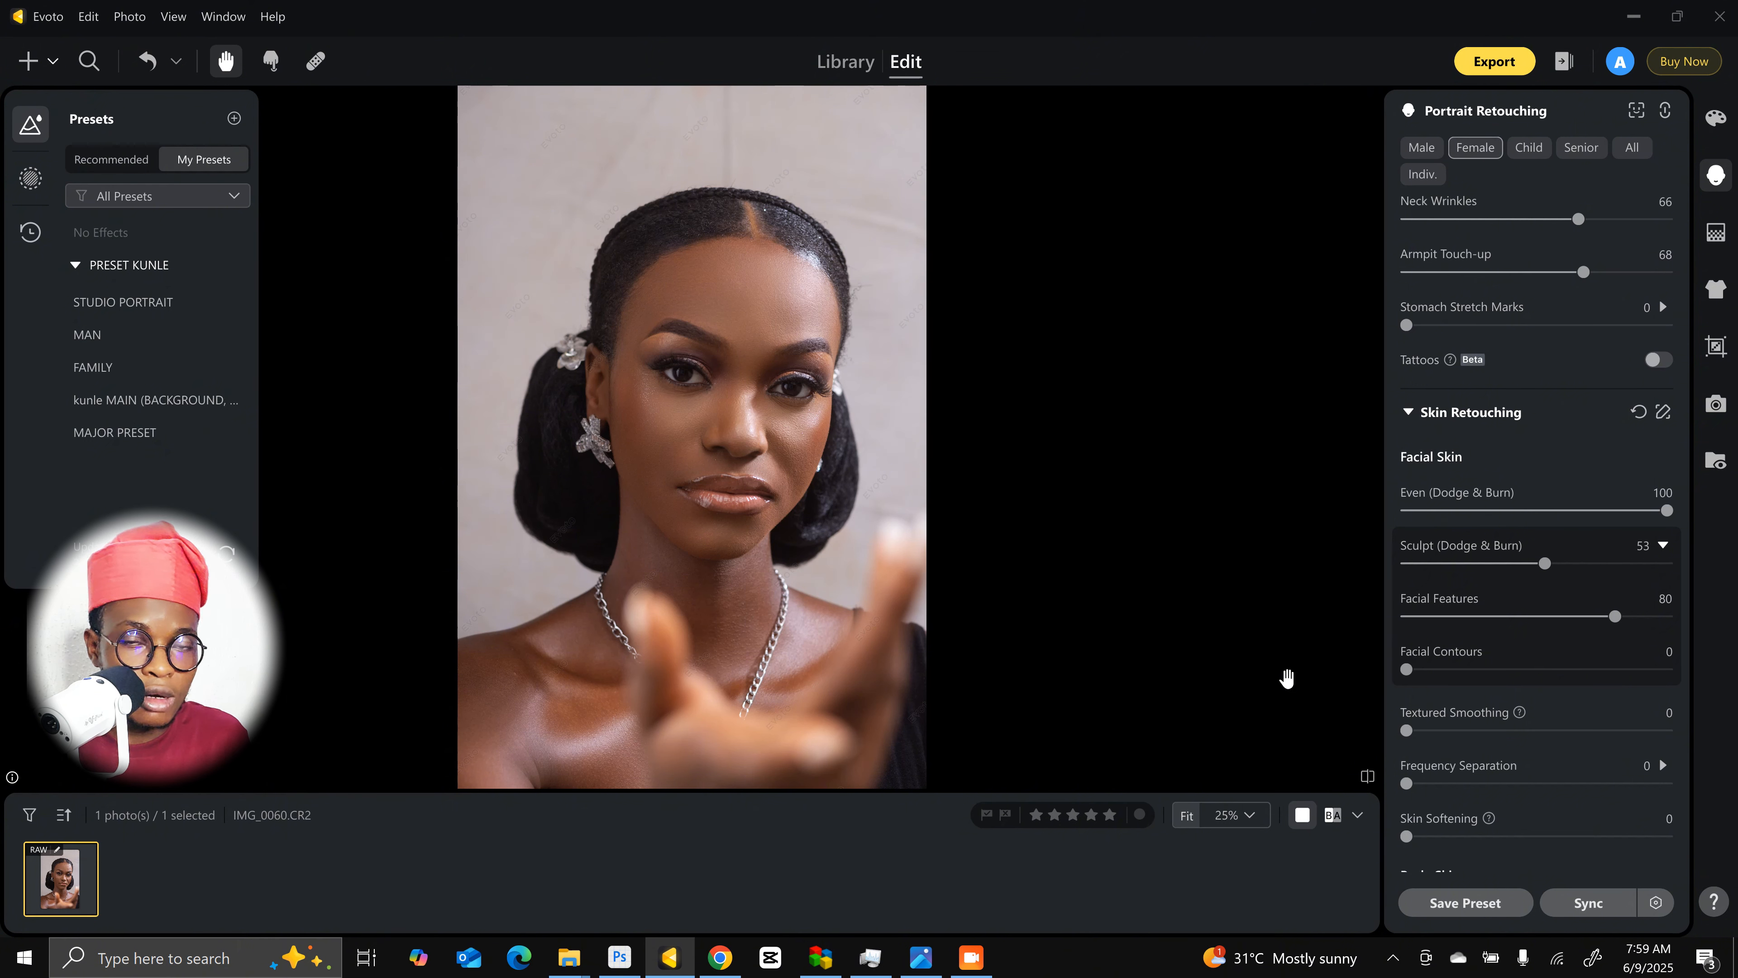
{"action": "left_click_drag", "start_coordinate": [1556, 676], "coordinate": [1692, 680]}
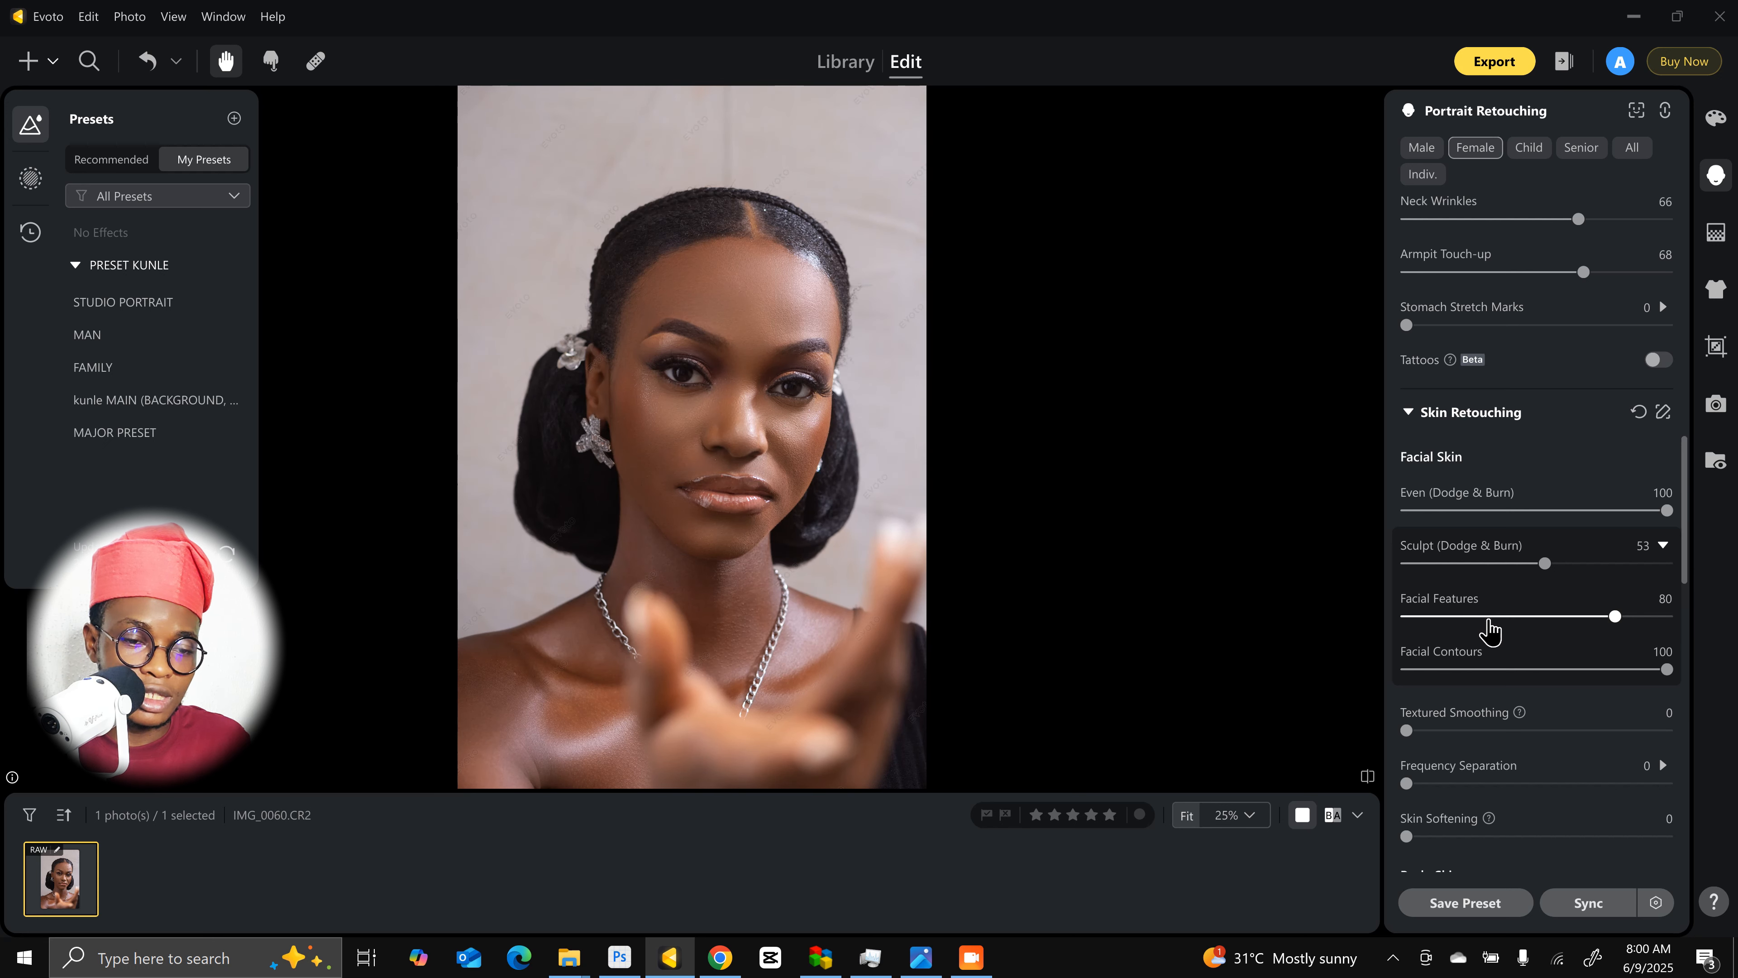
Step: Set the sculpting's Facial Features to 91 and check the face up close
{"action": "left_click", "coordinate": [1644, 619]}
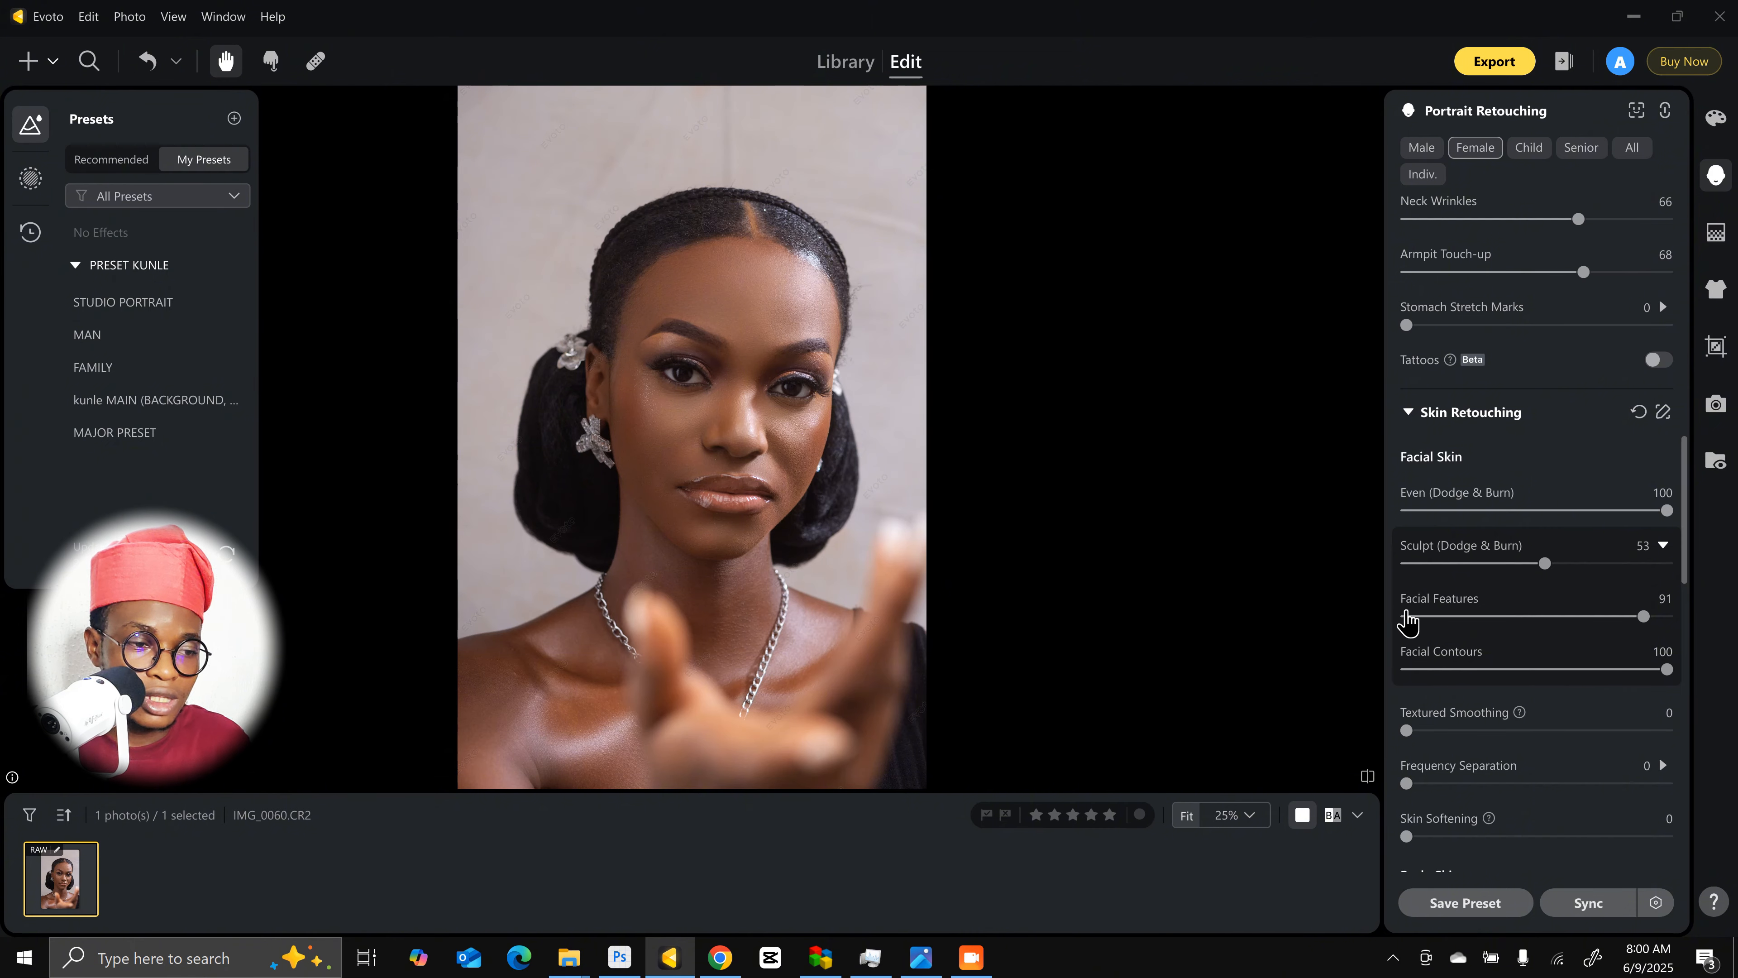
{"action": "scroll", "coordinate": [560, 383], "scroll_direction": "up", "scroll_amount": 1}
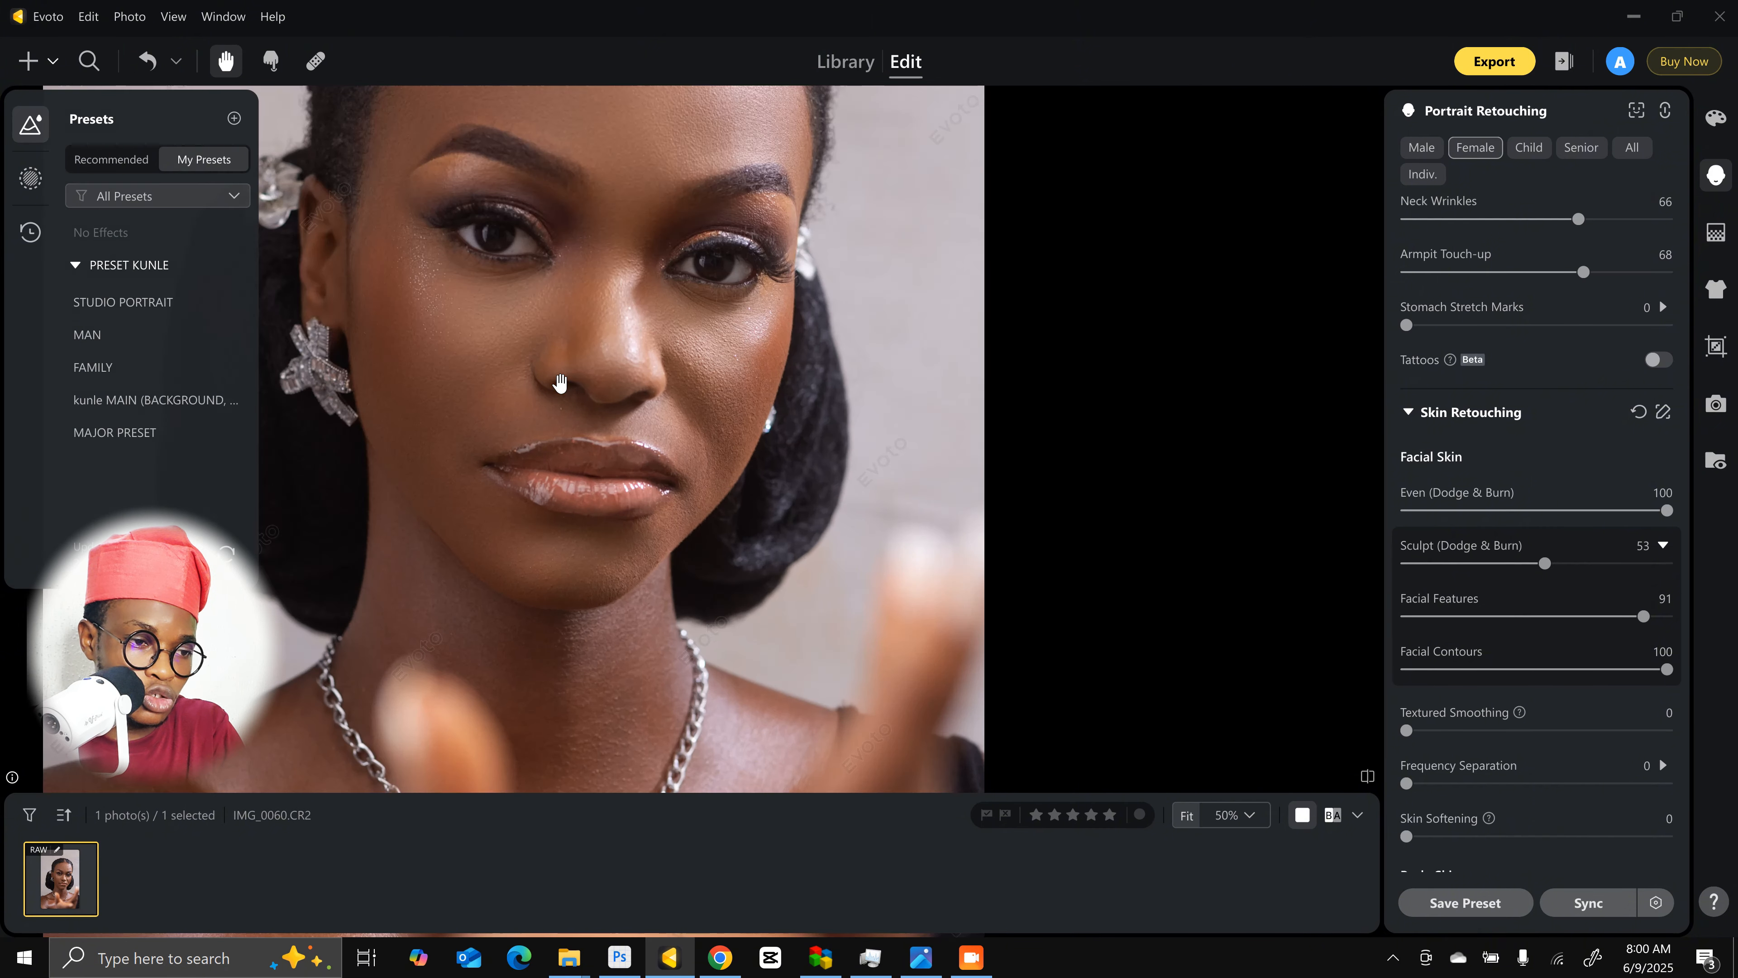
{"action": "left_click_drag", "start_coordinate": [560, 385], "coordinate": [737, 621]}
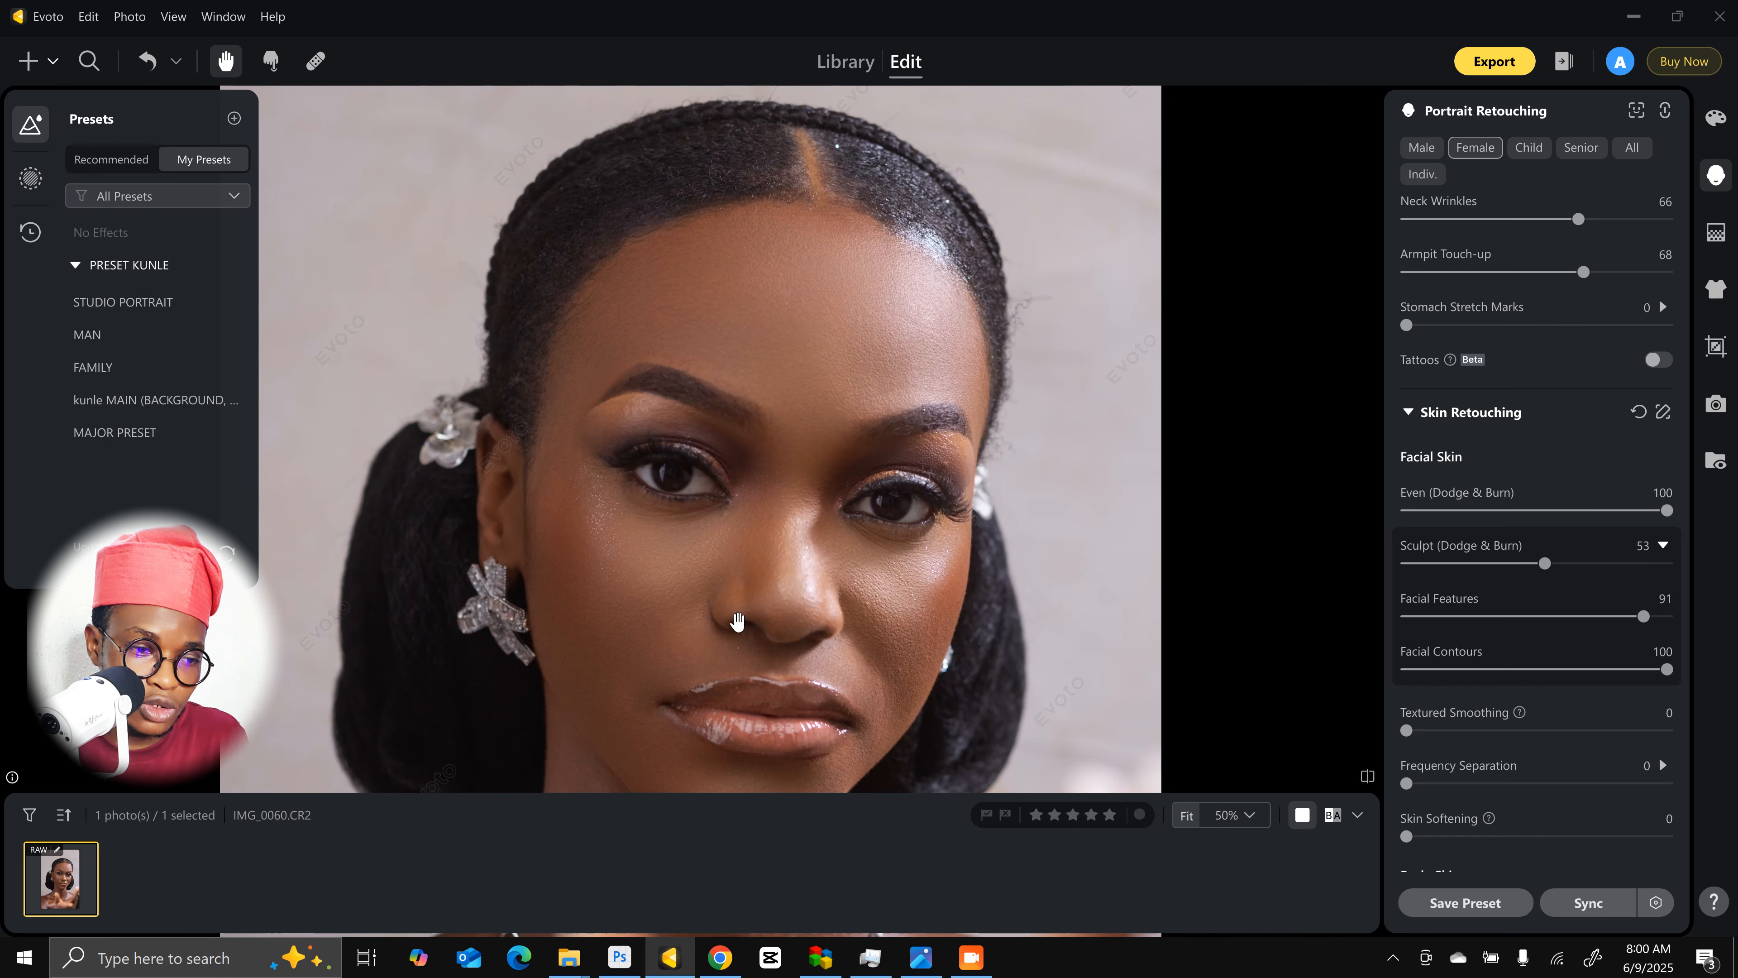
{"action": "left_click_drag", "start_coordinate": [938, 503], "coordinate": [971, 462]}
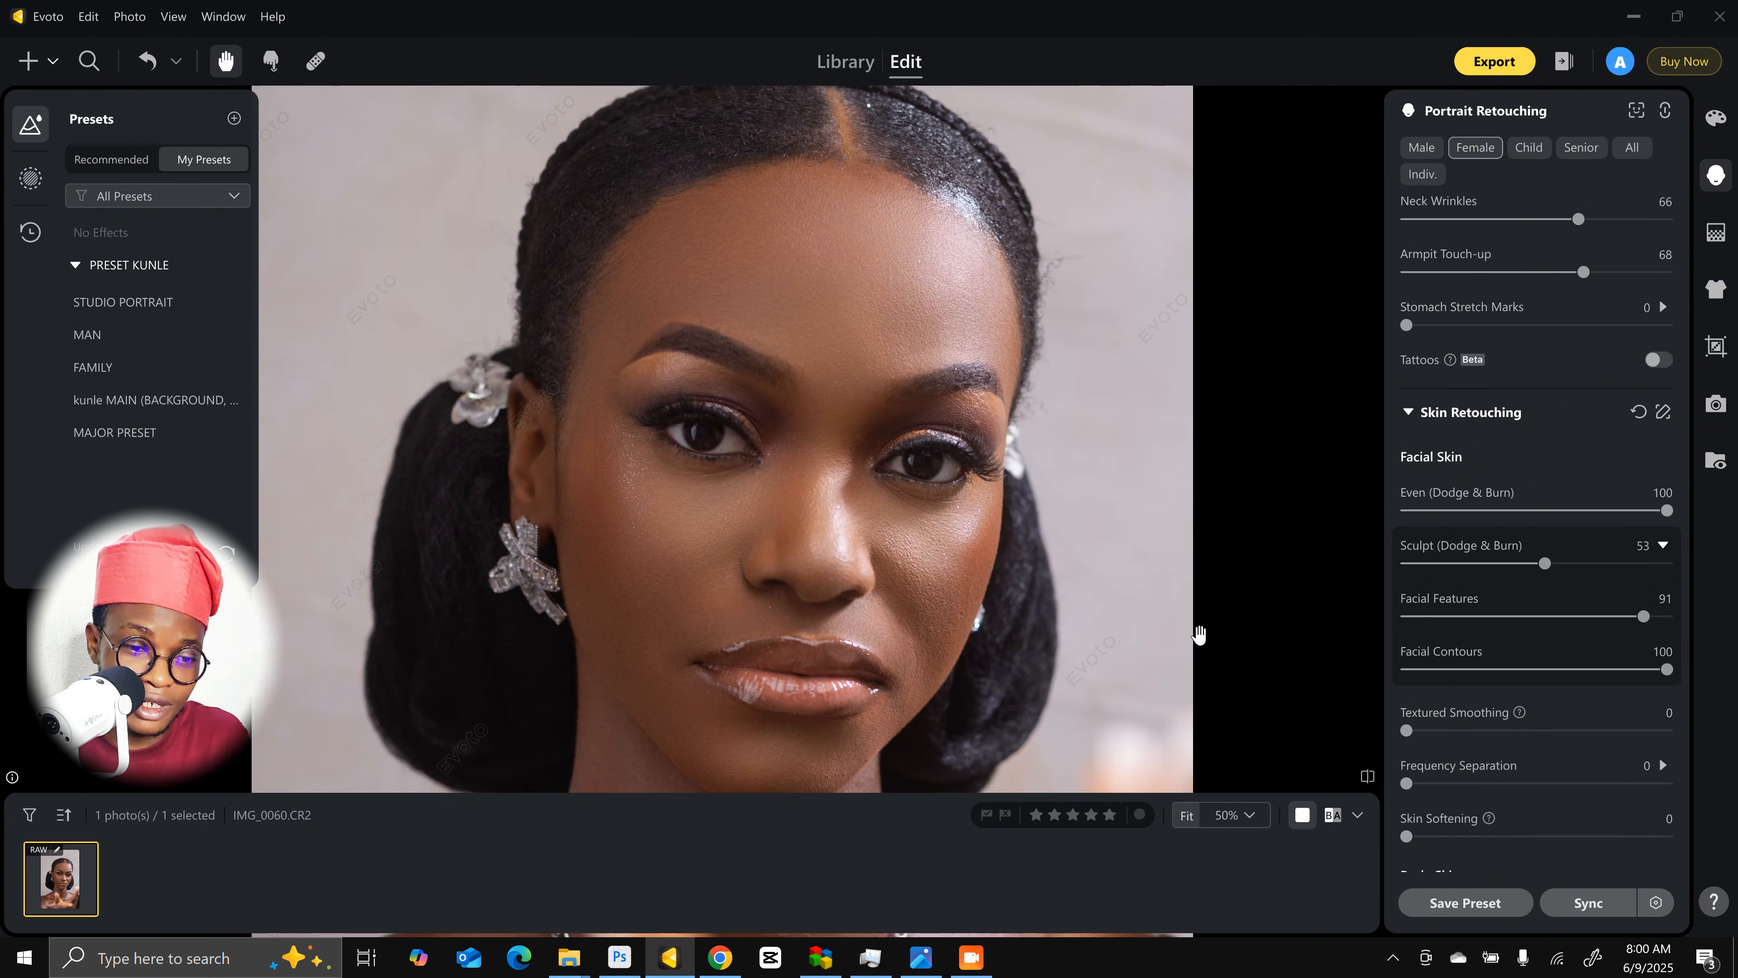
{"action": "left_click", "coordinate": [1186, 817]}
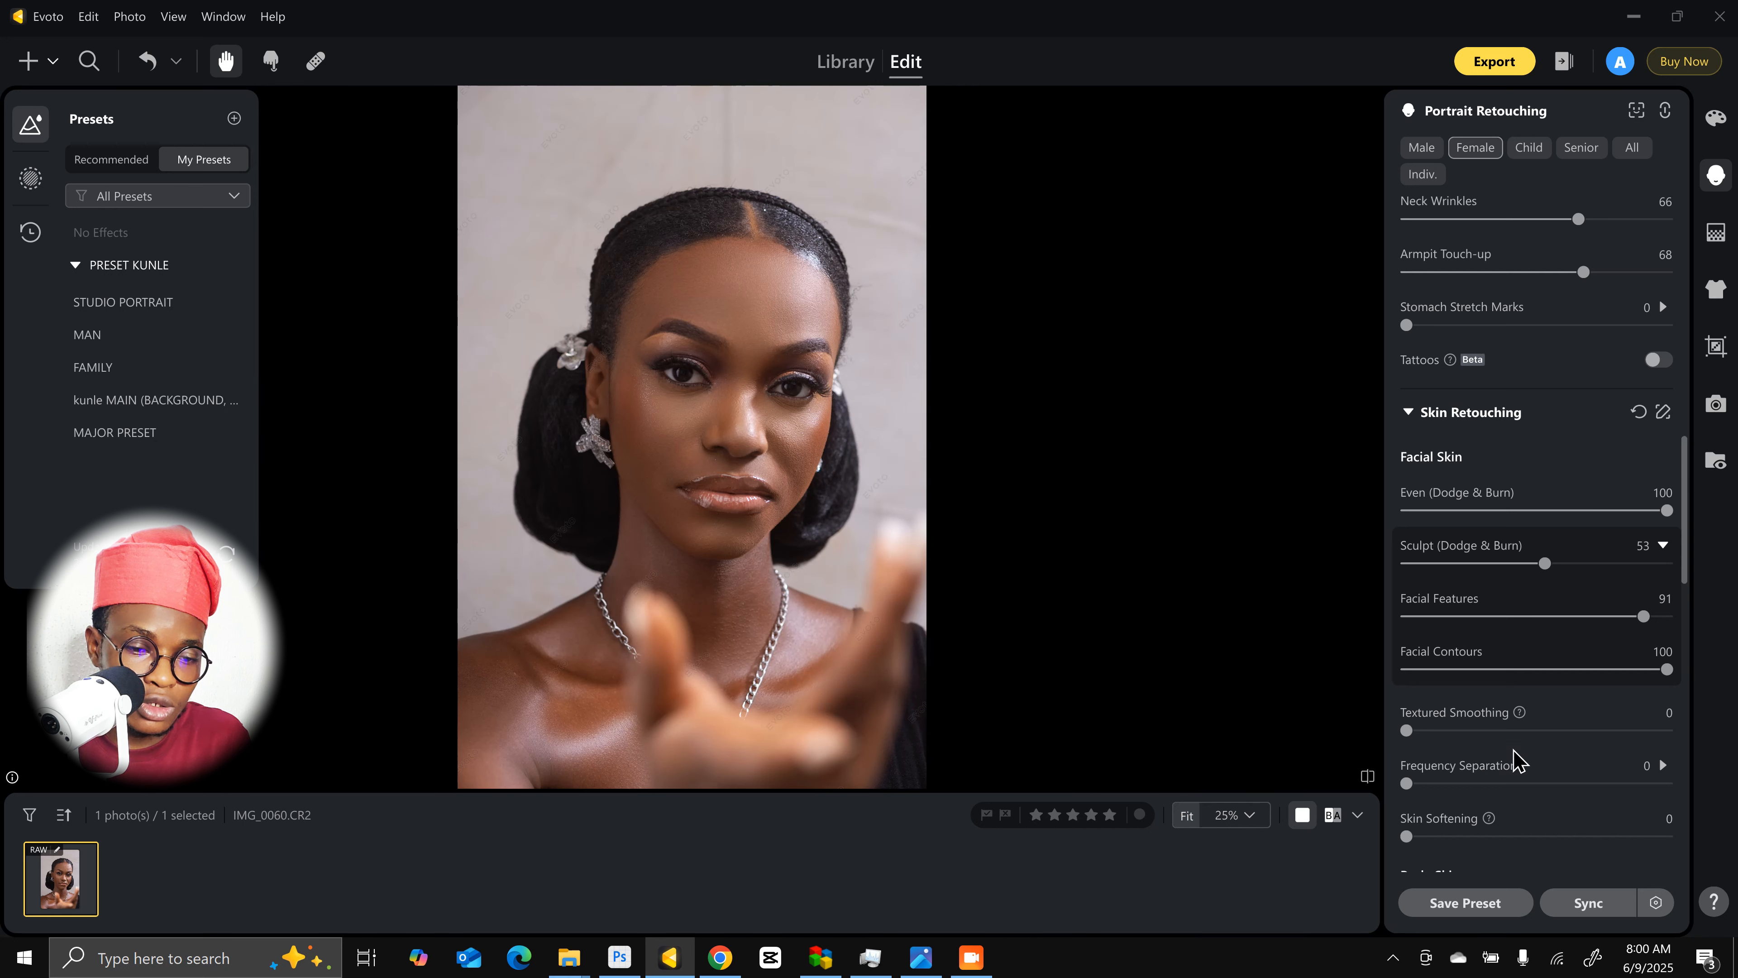
Step: Set the facial skin's Textured Smoothing to 50 after trying 47 and 66 and checking the face up close
{"action": "left_click", "coordinate": [1530, 730]}
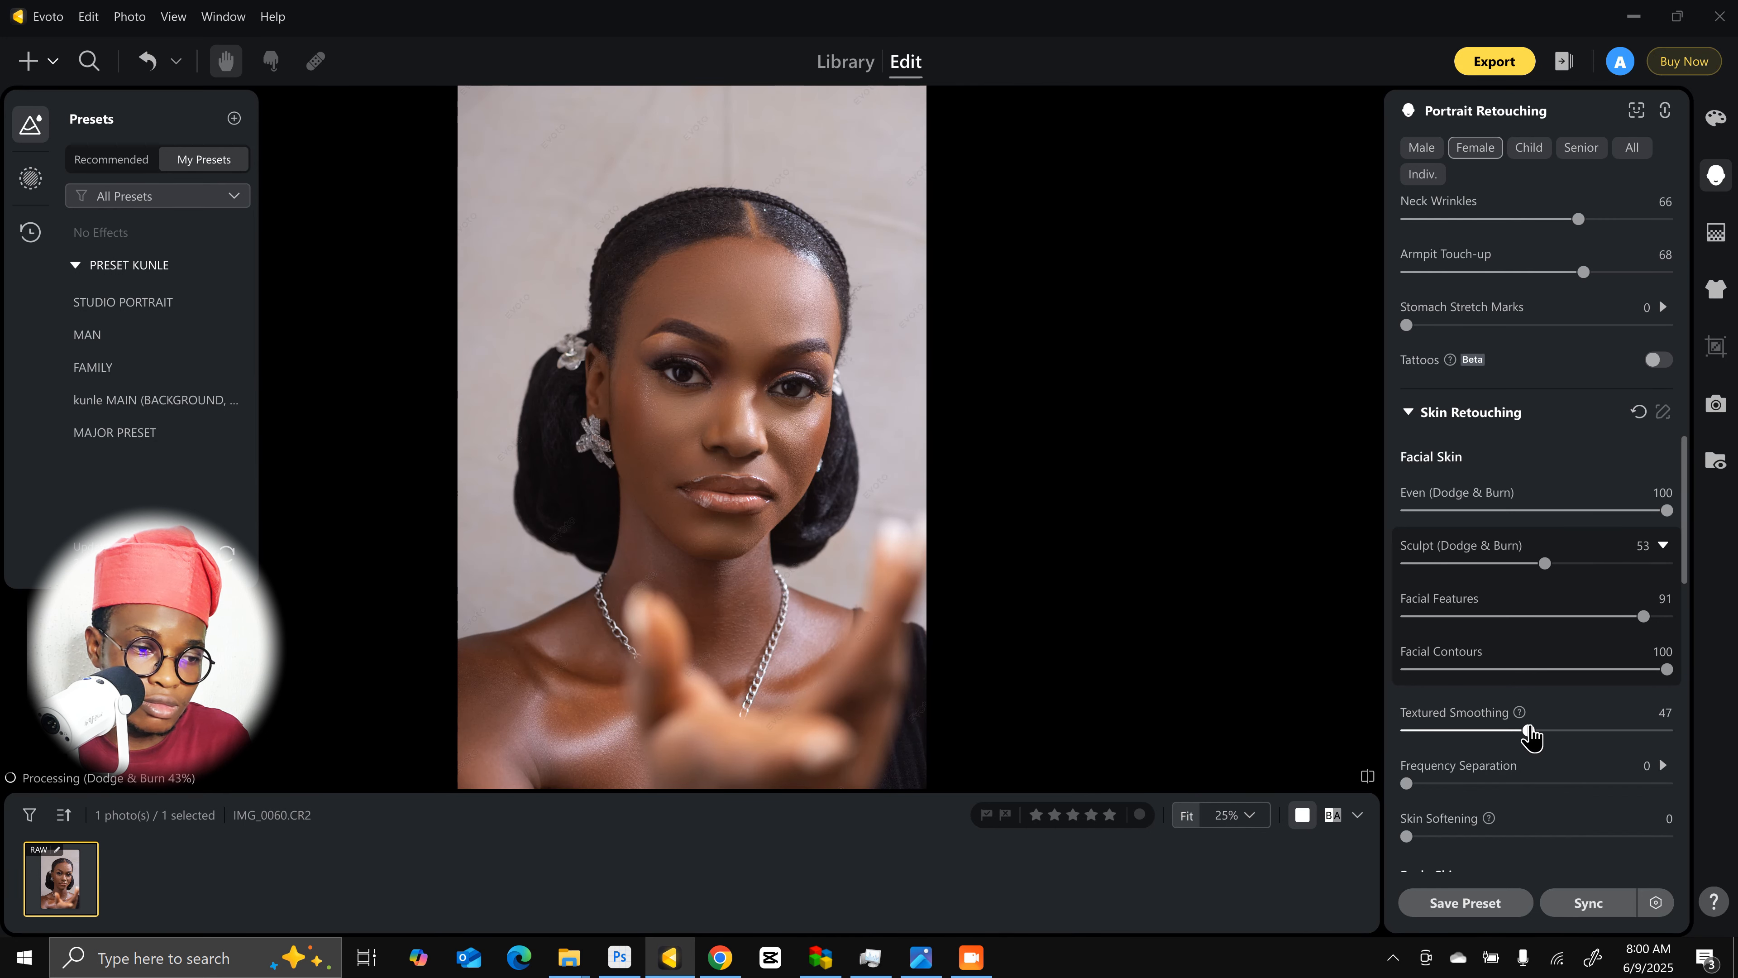
{"action": "left_click_drag", "start_coordinate": [1526, 730], "coordinate": [1579, 730]}
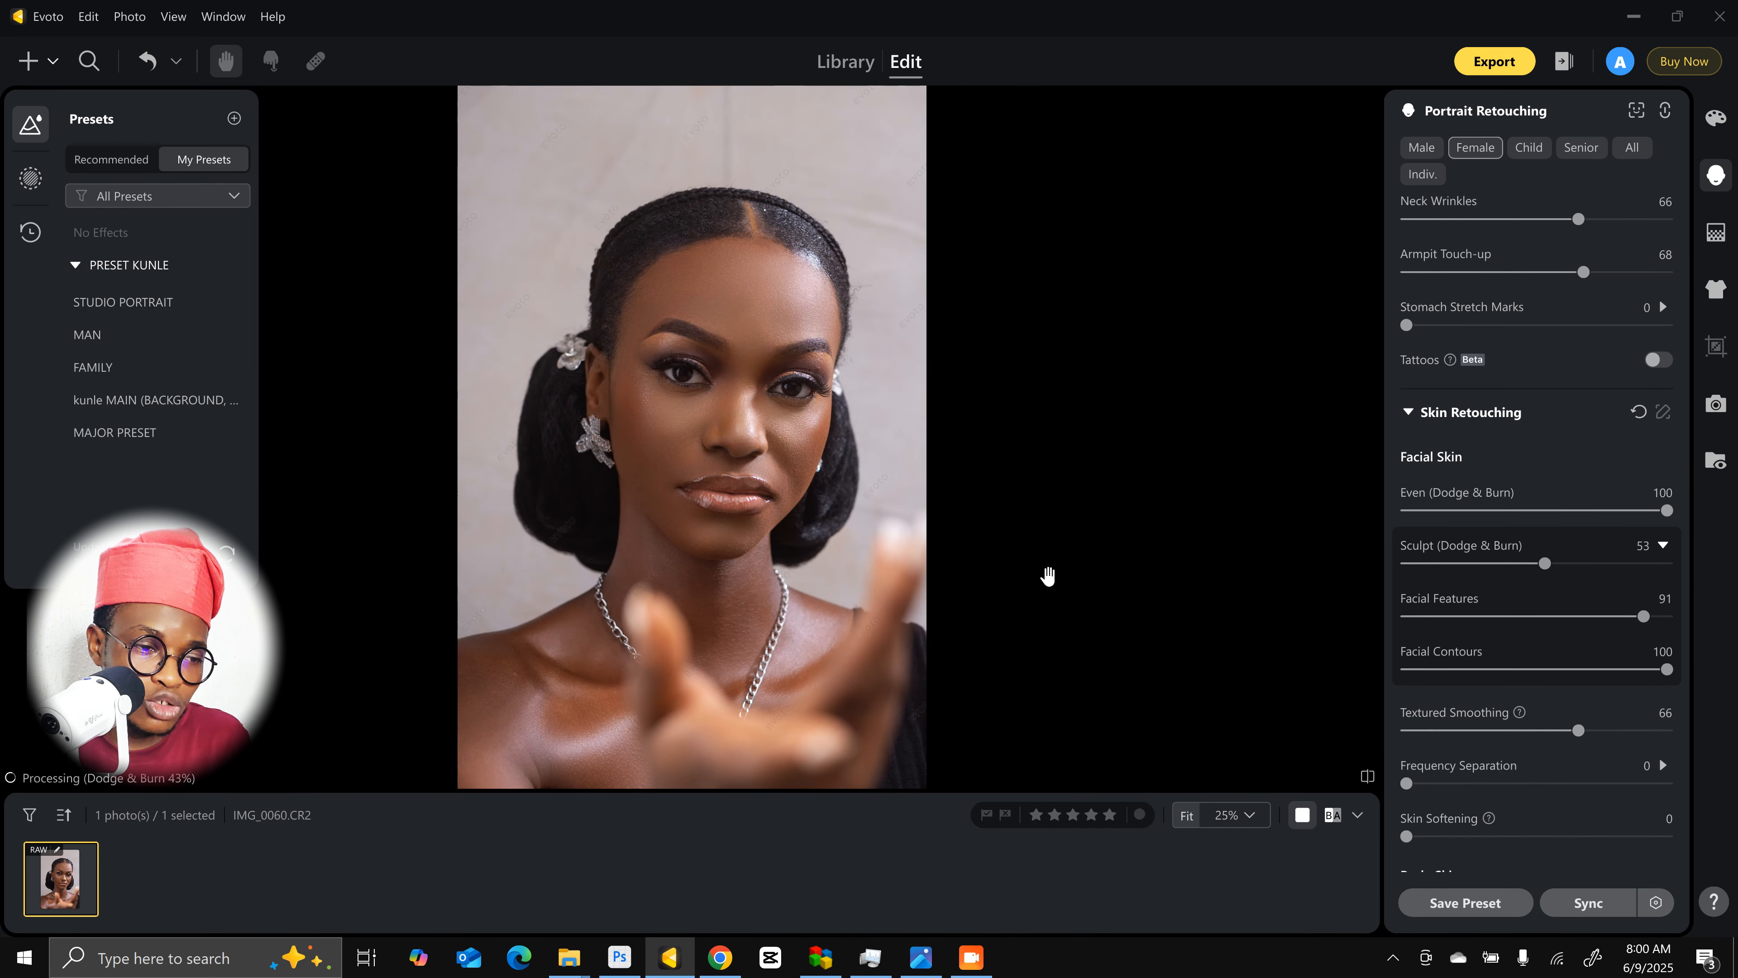
{"action": "key", "text": "ctrl+="}
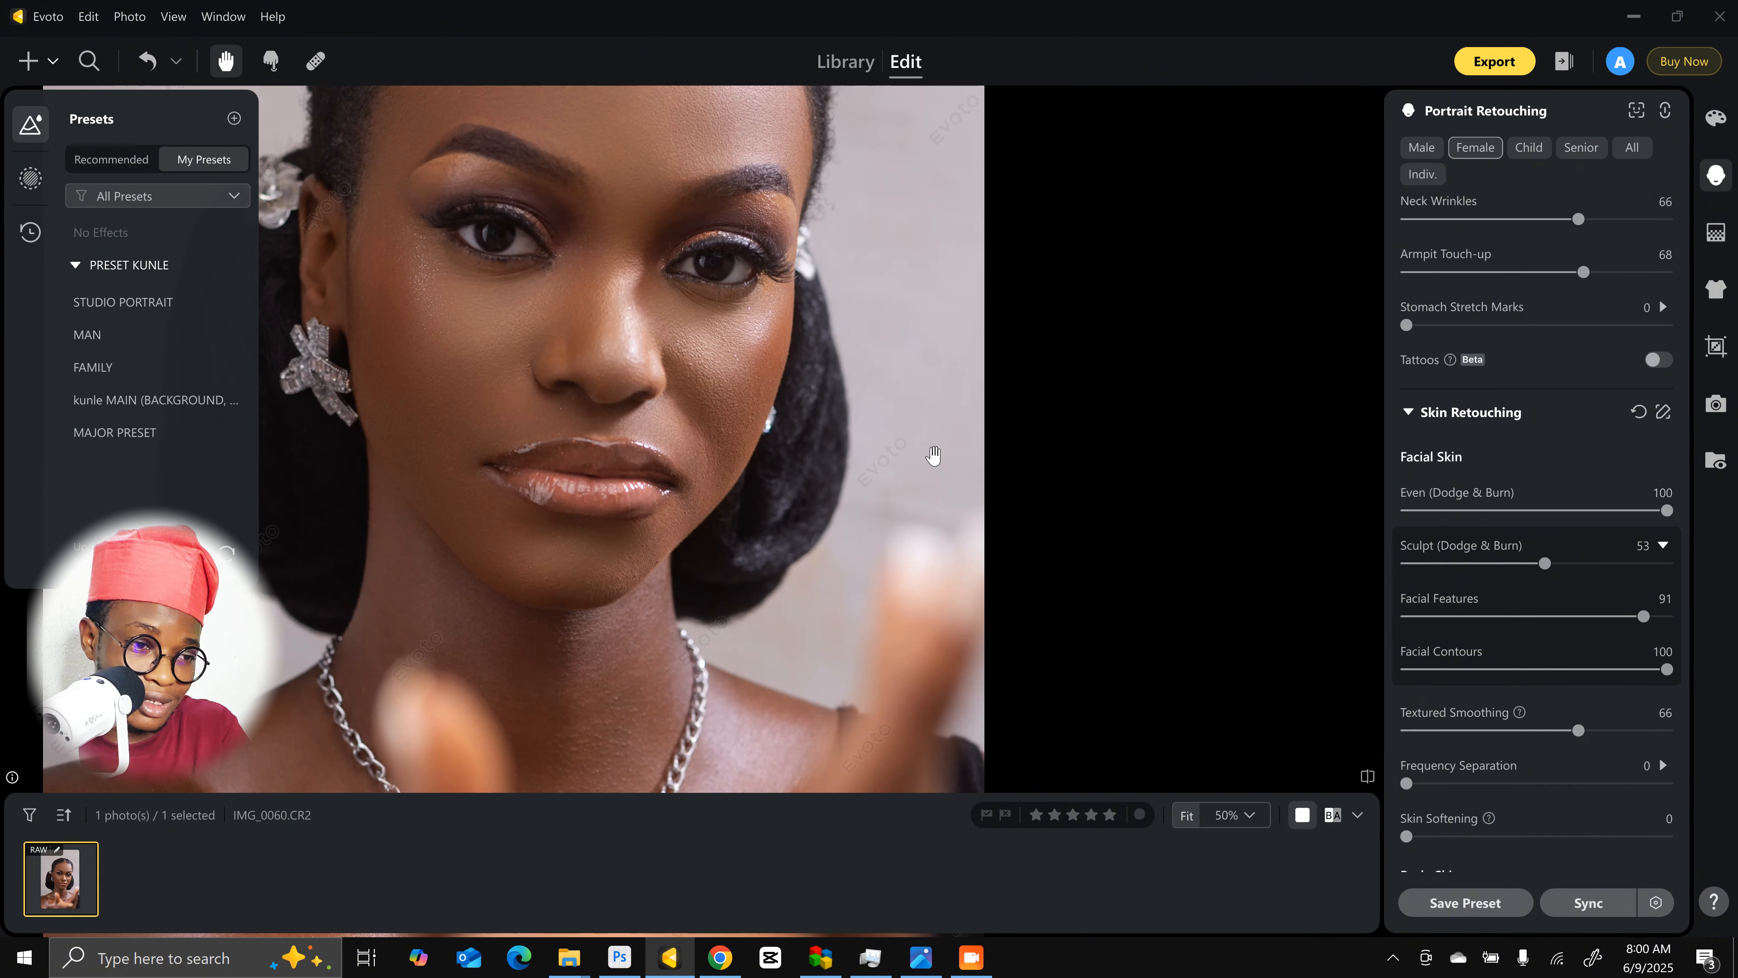
{"action": "left_click_drag", "start_coordinate": [768, 375], "coordinate": [912, 546]}
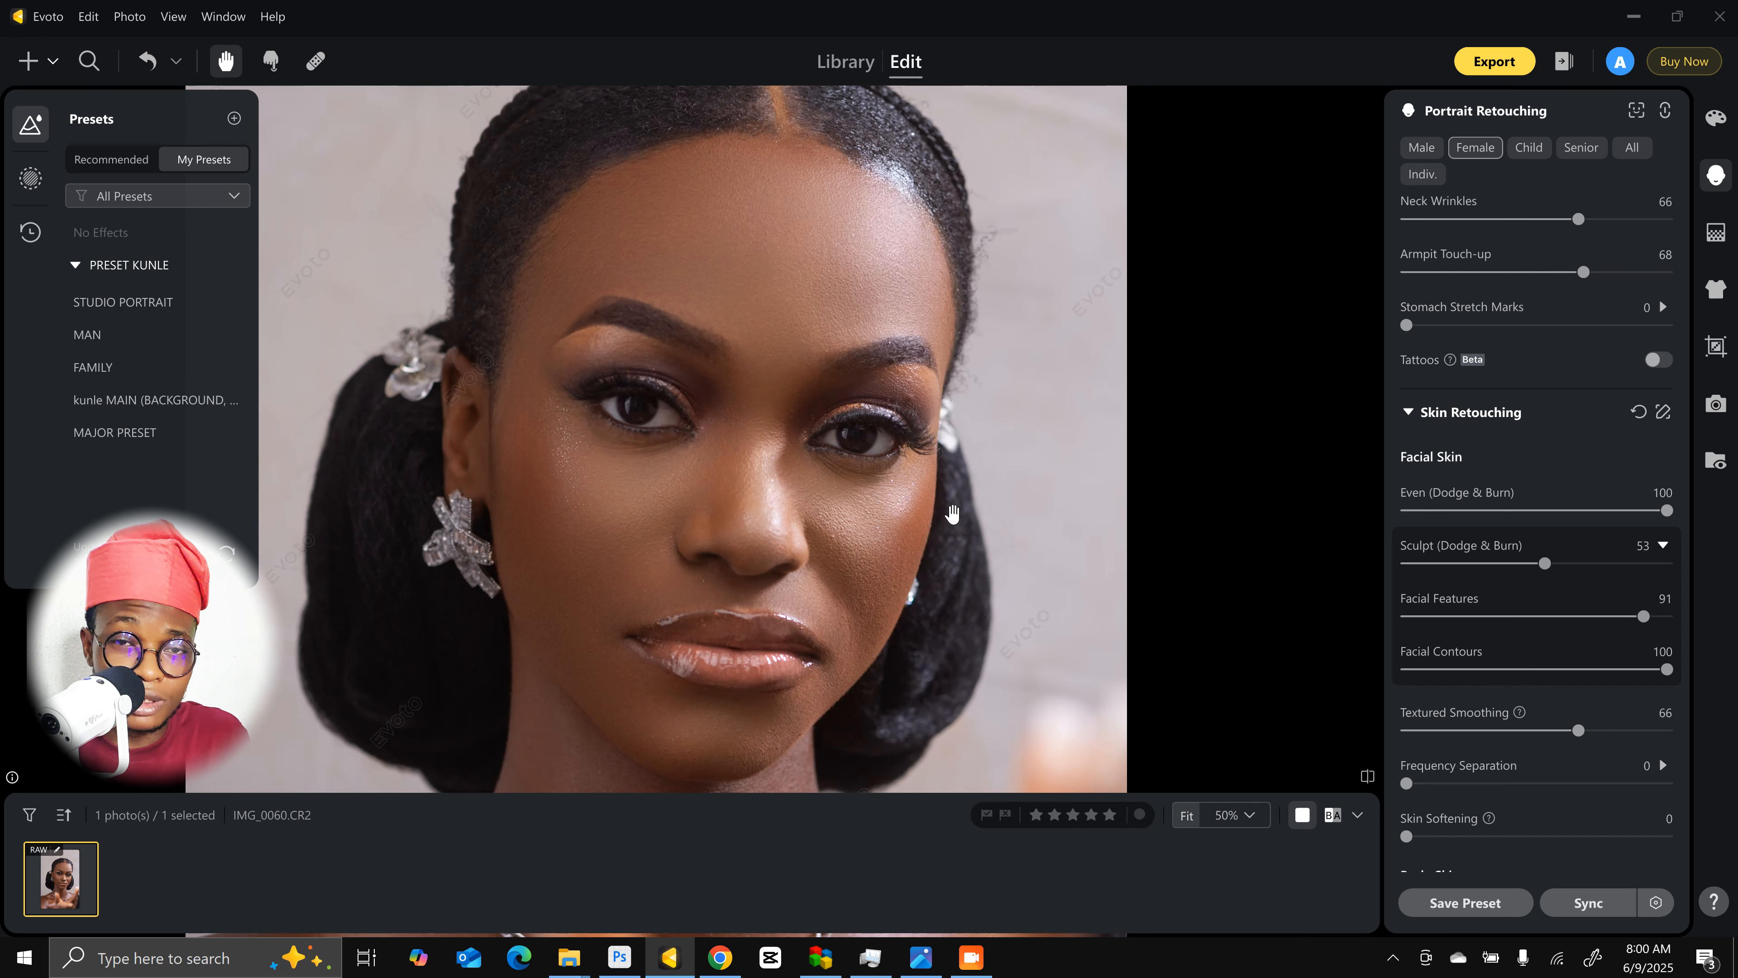
{"action": "left_click_drag", "start_coordinate": [1573, 731], "coordinate": [1553, 736]}
{"action": "left_click", "coordinate": [1665, 712]}
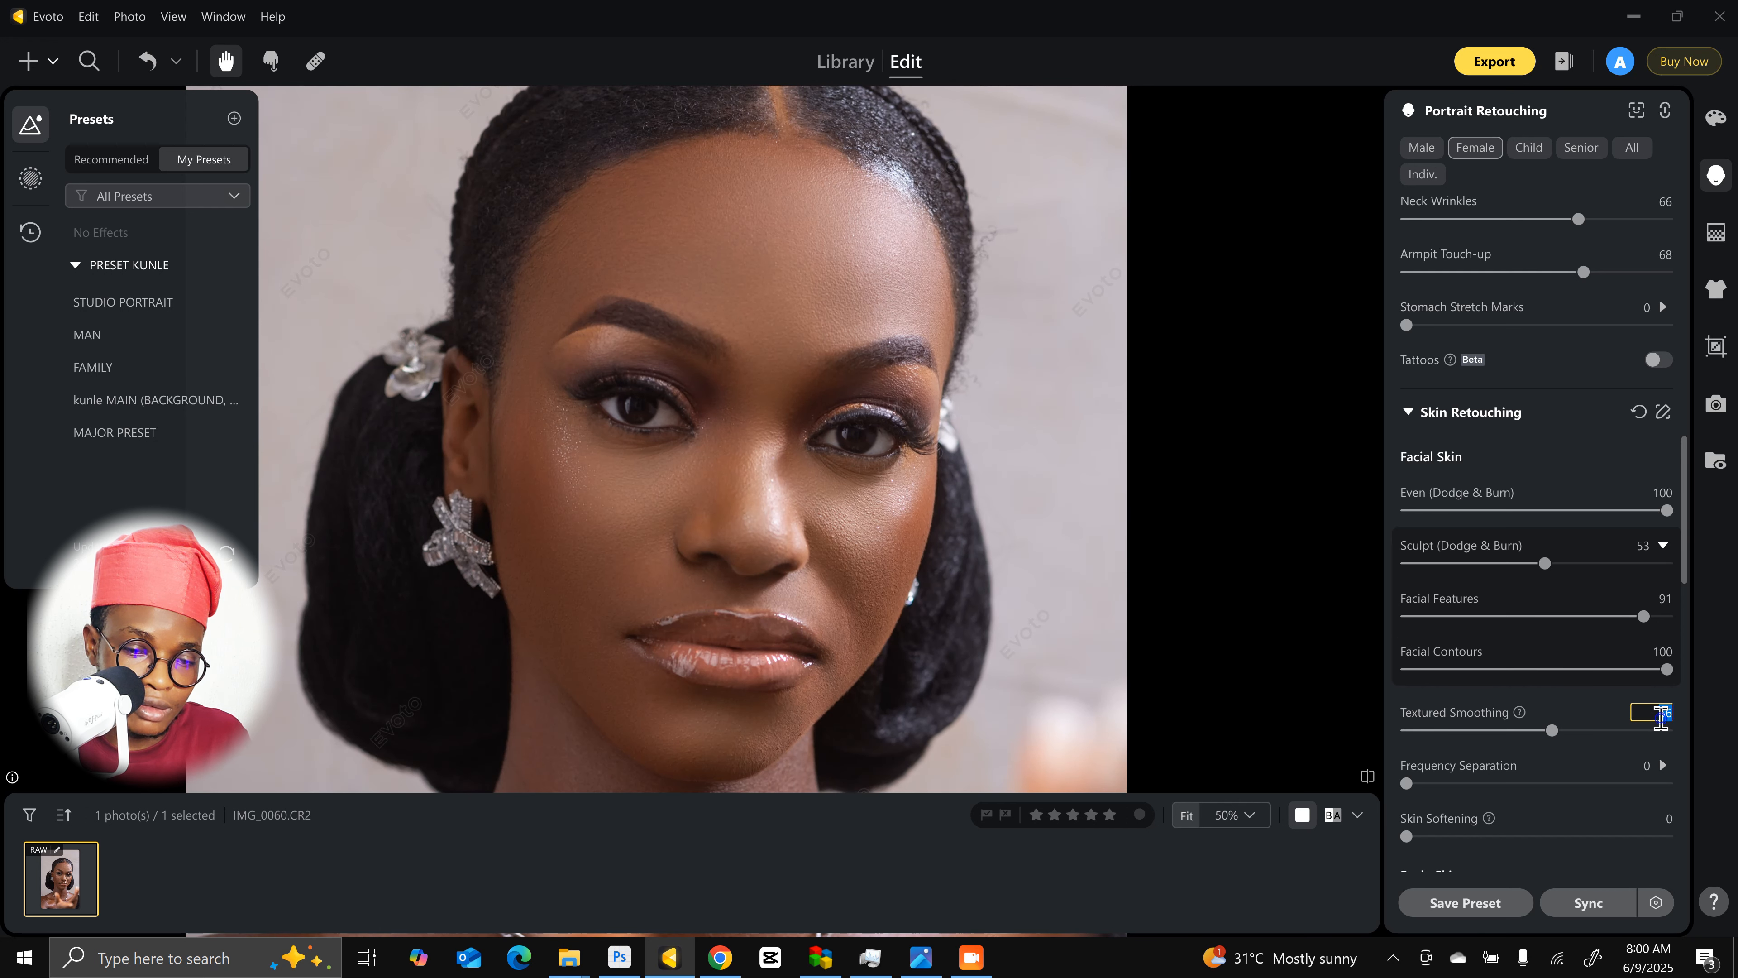
{"action": "type", "text": "50"}
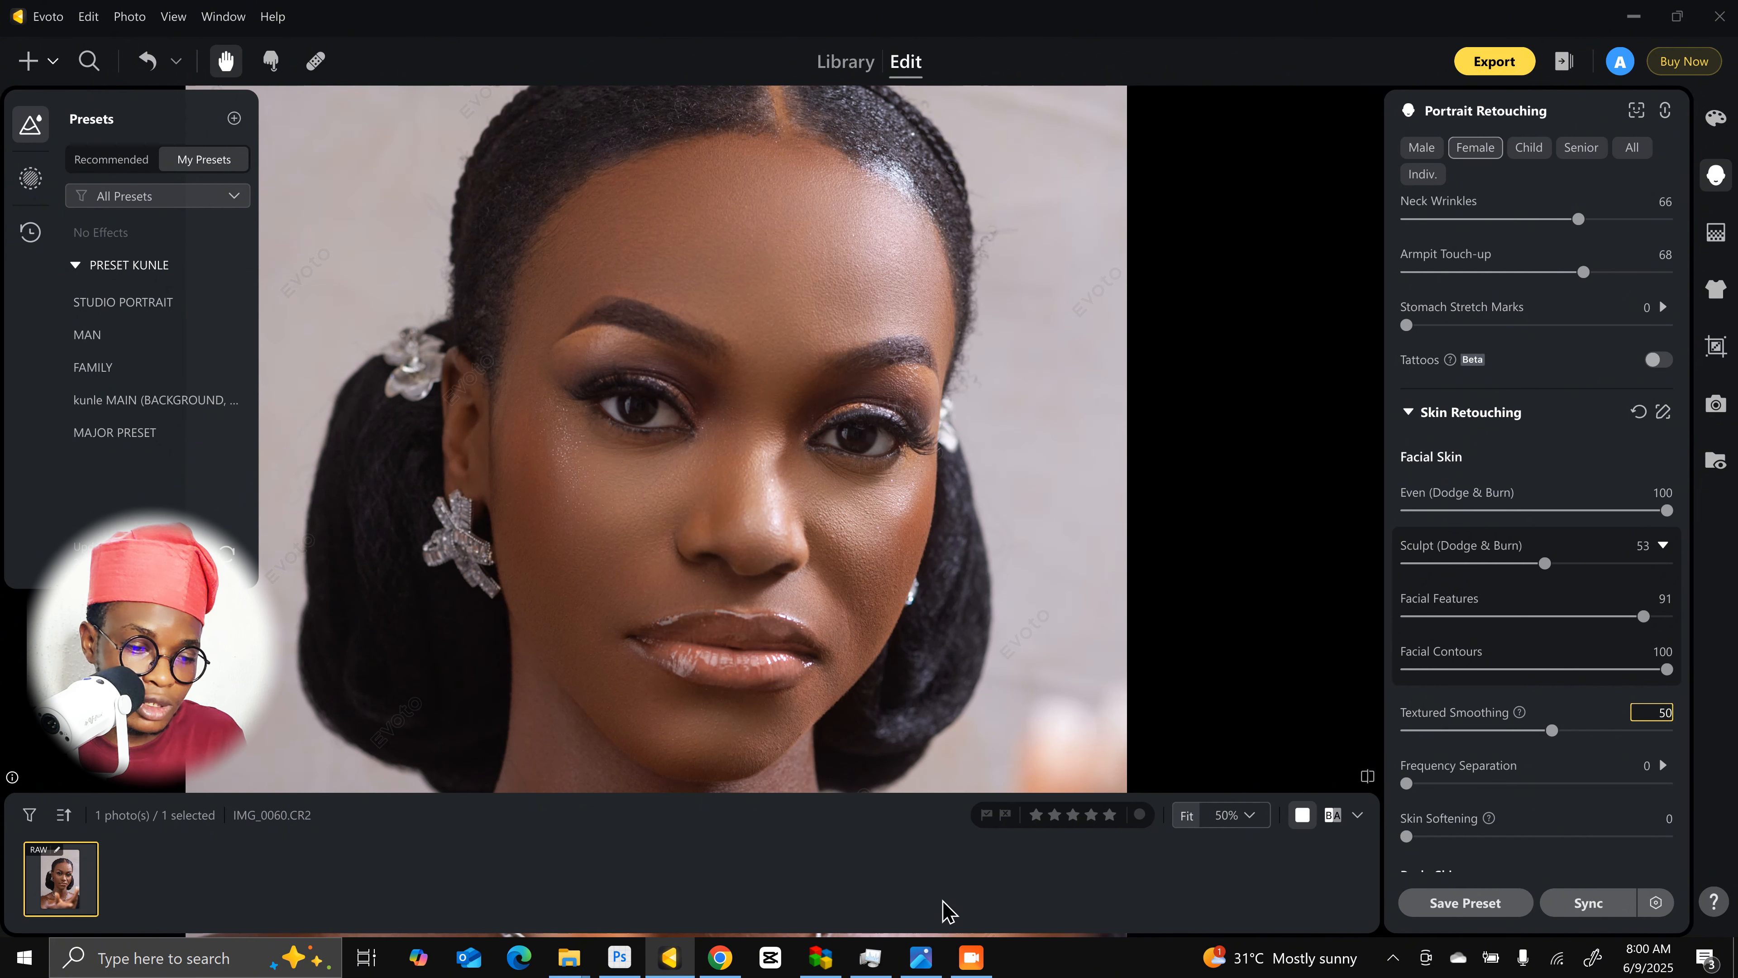
{"action": "key", "text": "Return"}
Step: Set the facial skin's Frequency Separation to 55 and its High Frequency to 71
{"action": "scroll", "coordinate": [1571, 712], "scroll_direction": "down", "scroll_amount": 2}
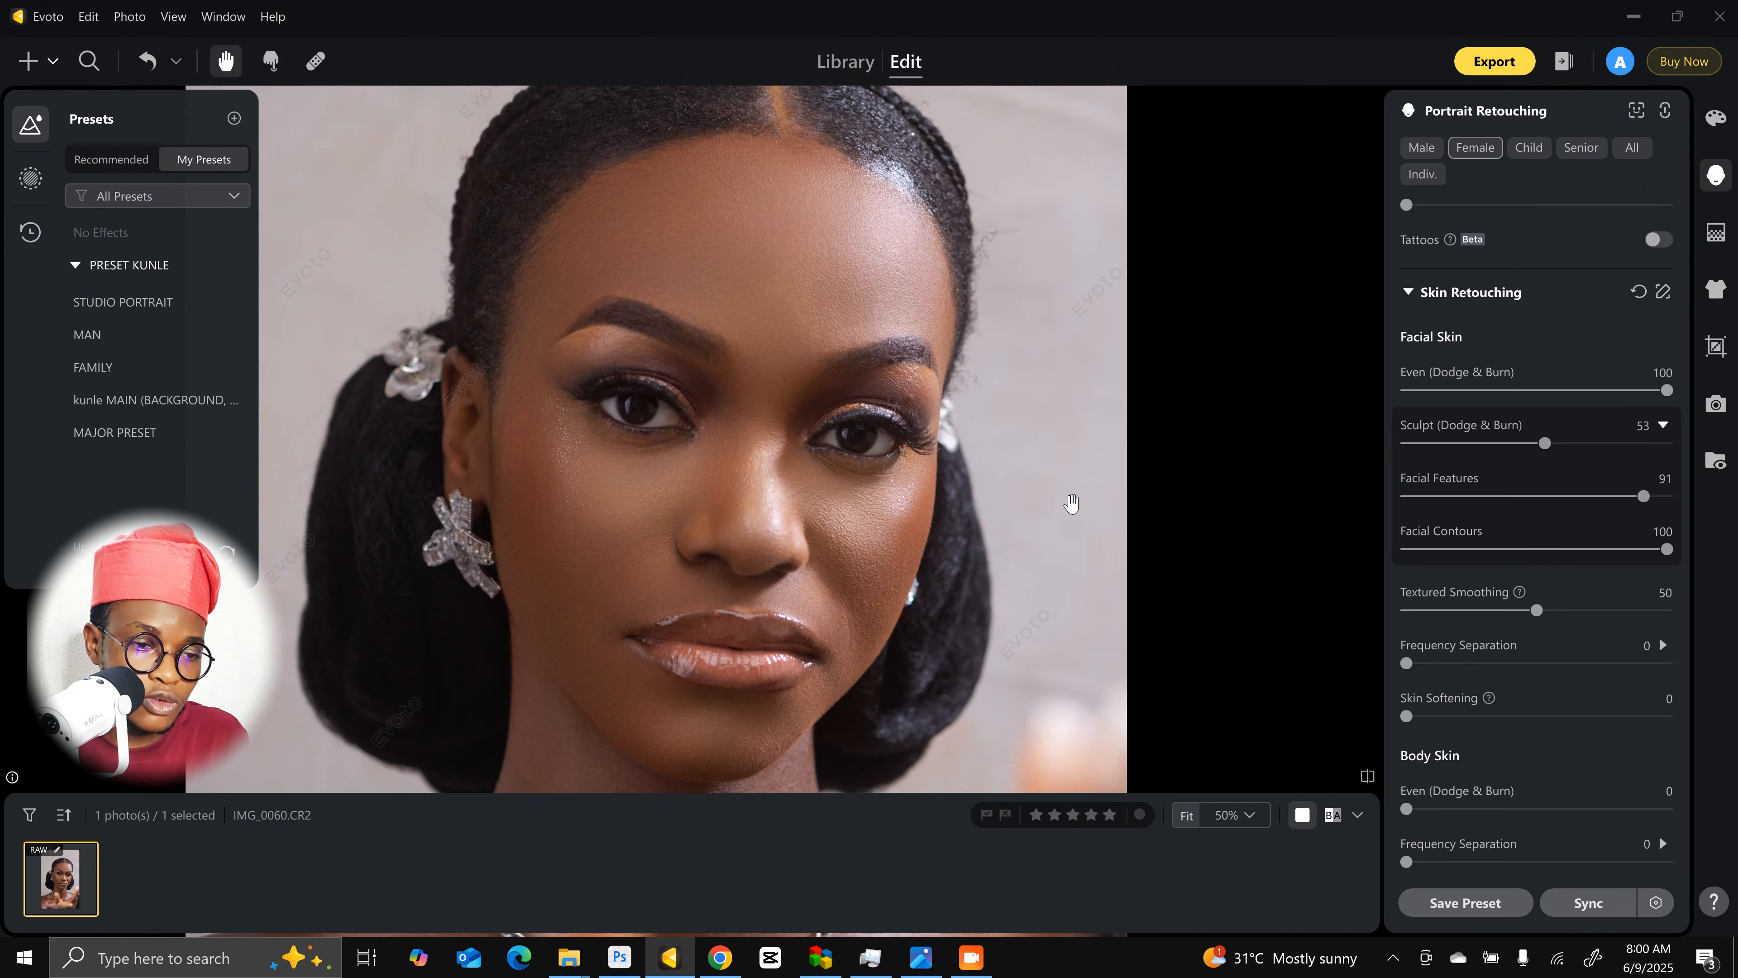
{"action": "left_click", "coordinate": [1187, 817]}
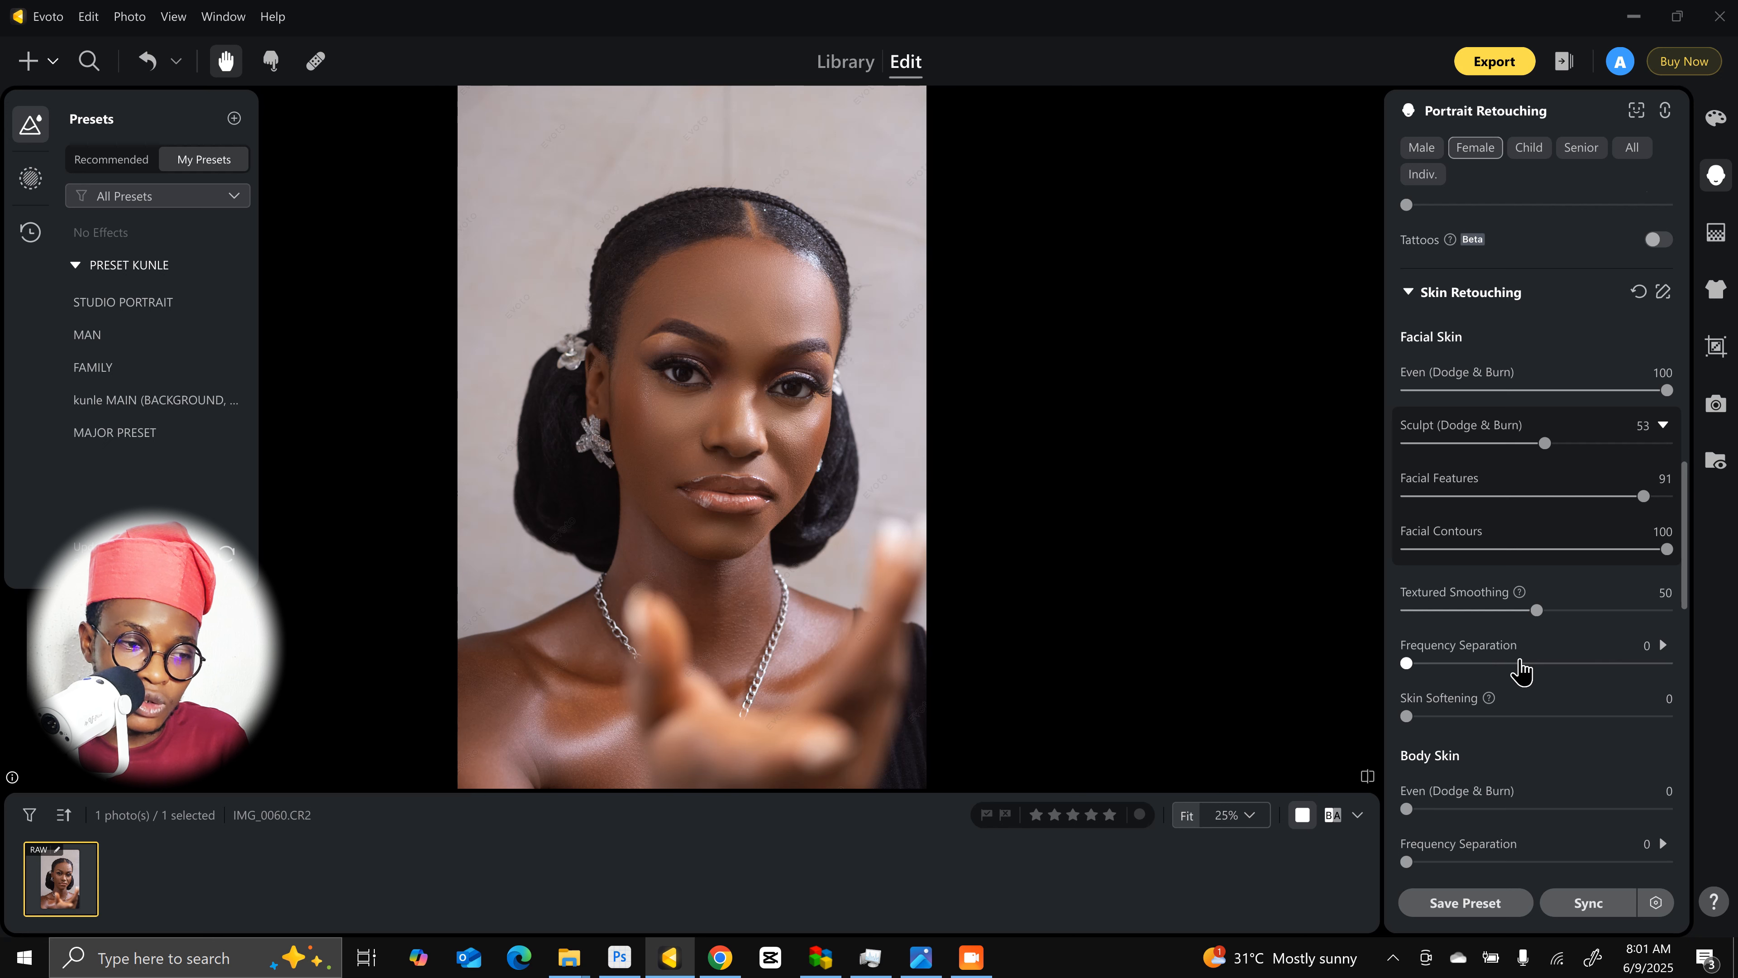
{"action": "left_click", "coordinate": [1551, 663]}
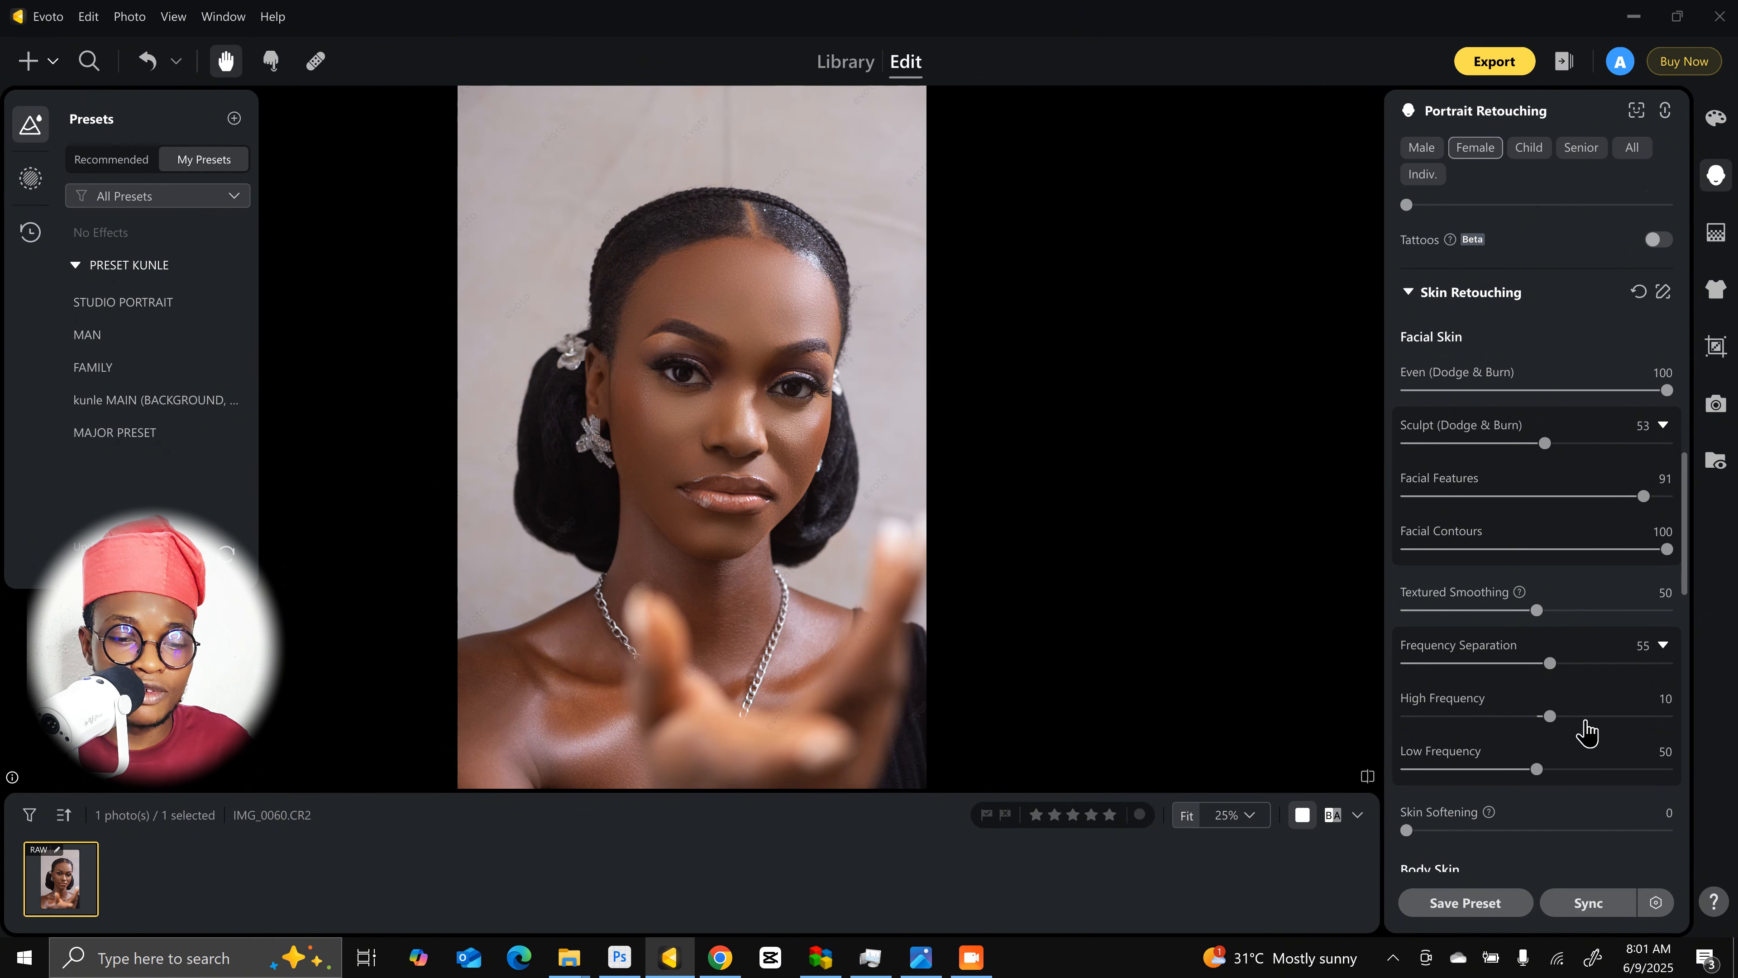
{"action": "left_click", "coordinate": [1628, 718]}
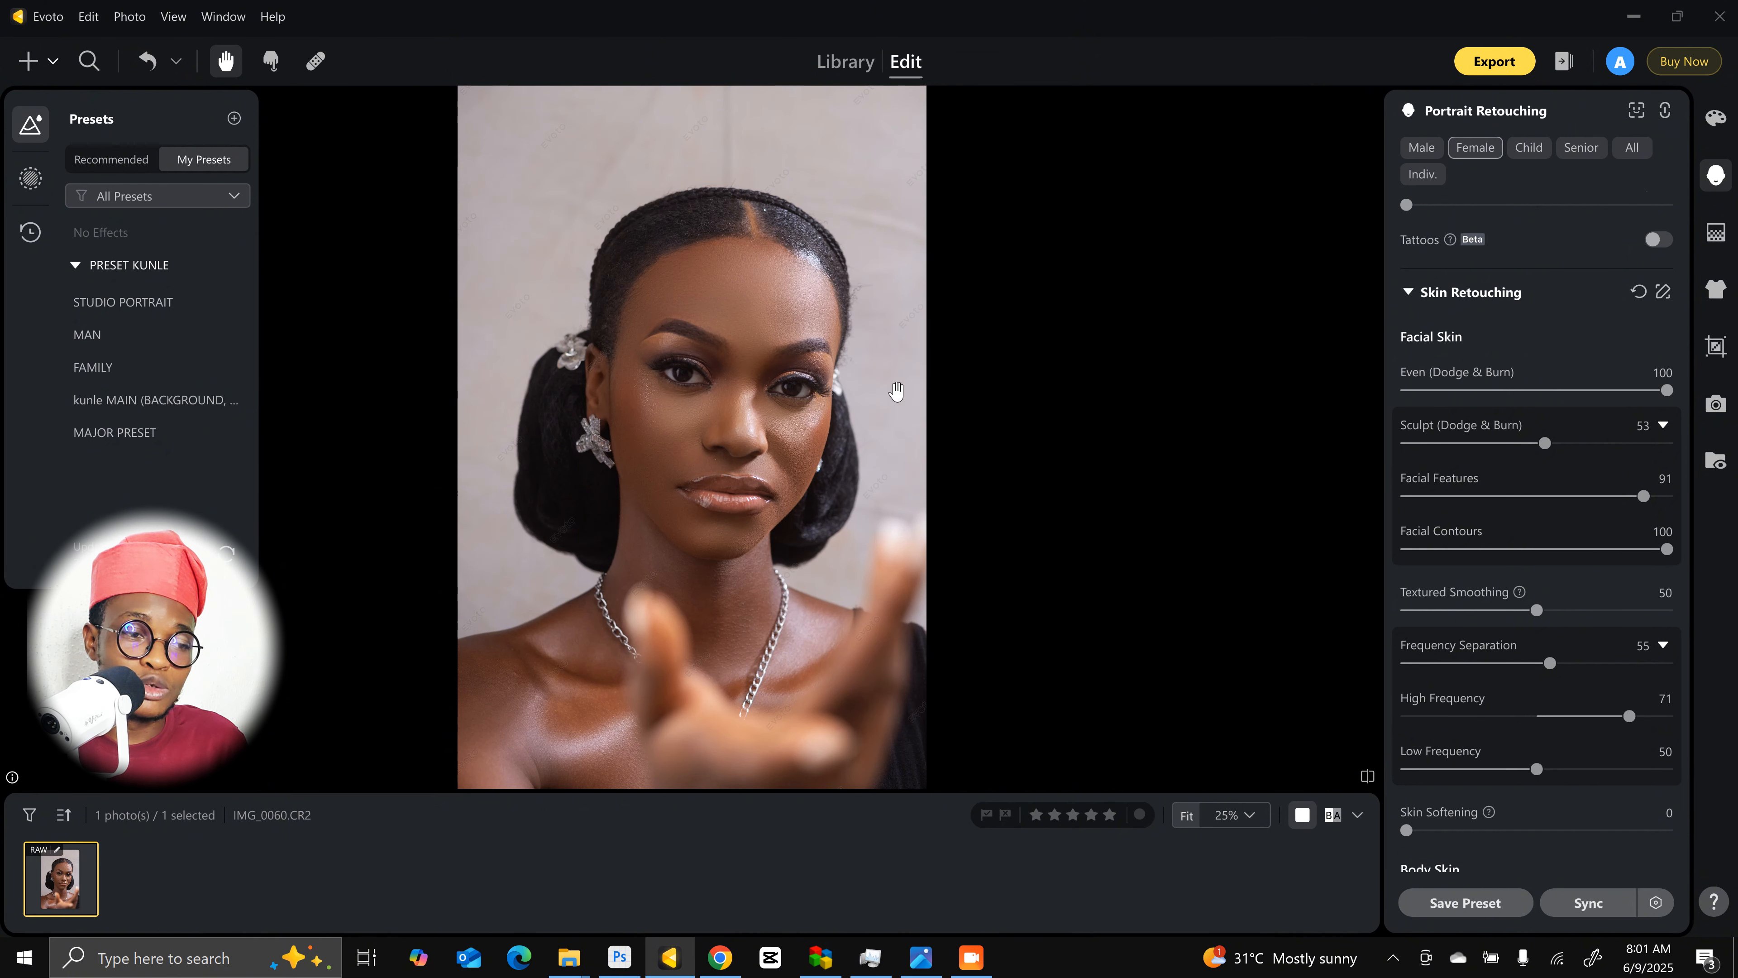
Step: Set the facial Frequency Separation's High Frequency to 0 and its Low Frequency to 74 after trying 86 and checking the face up close
{"action": "scroll", "coordinate": [896, 390], "scroll_direction": "up", "scroll_amount": 2}
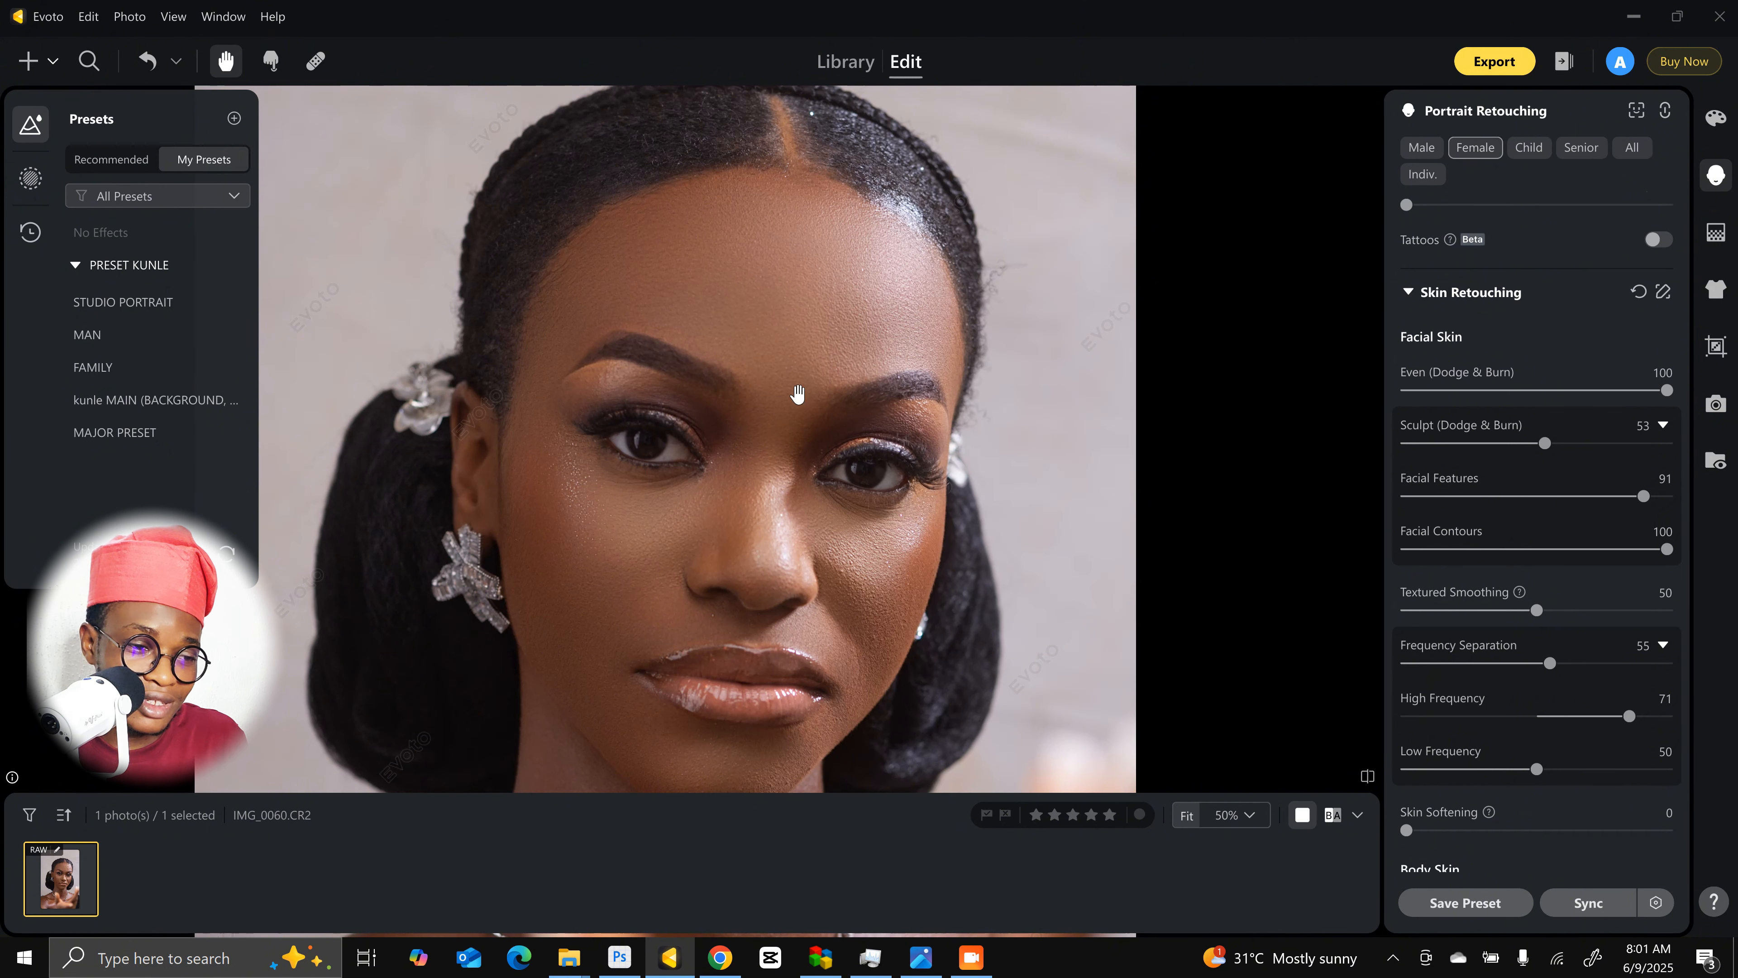
{"action": "left_click_drag", "start_coordinate": [794, 466], "coordinate": [865, 373]}
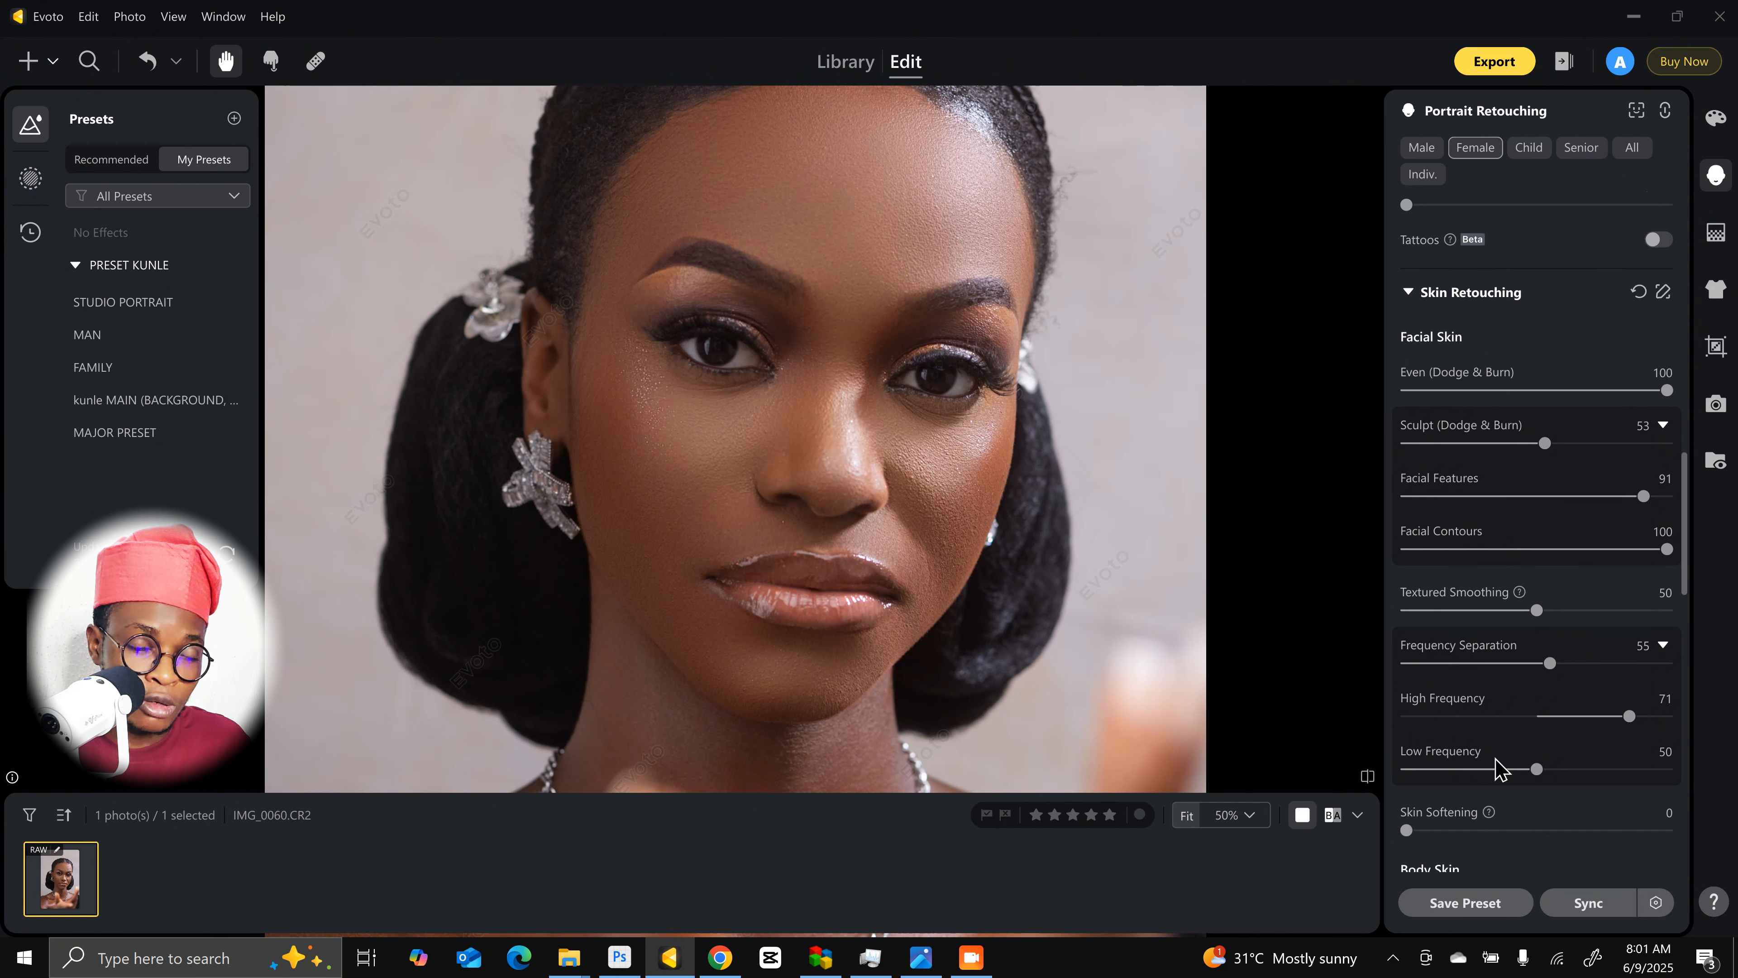
{"action": "left_click", "coordinate": [1631, 770]}
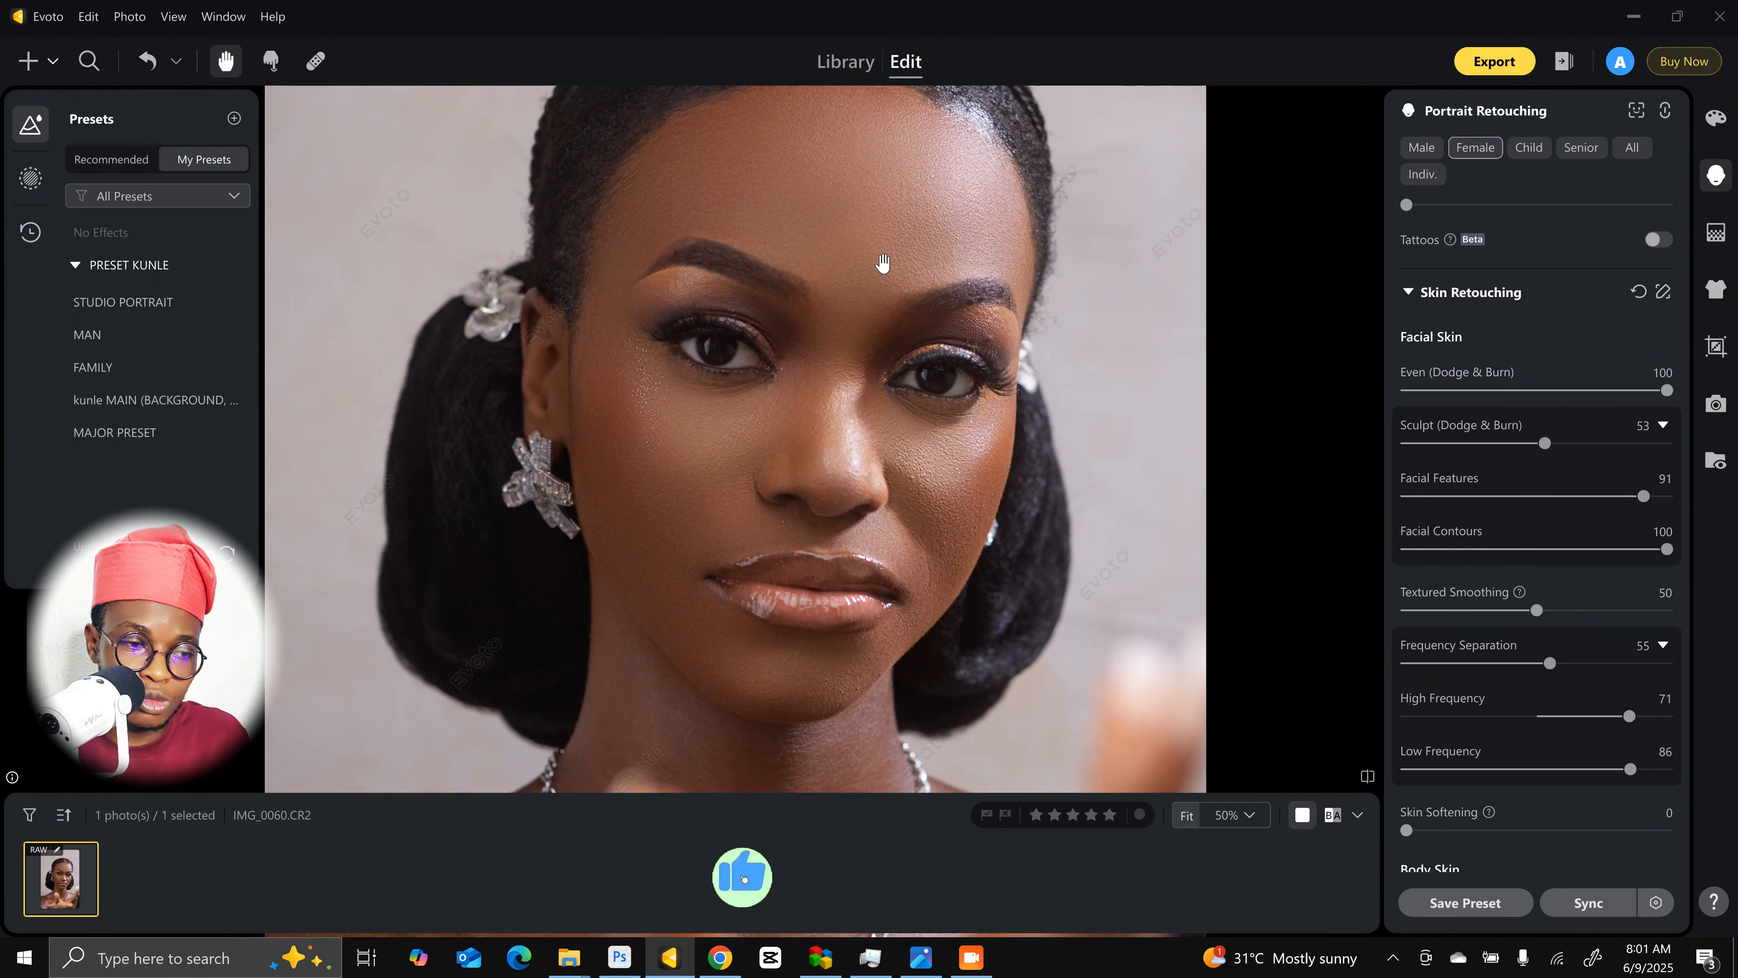
{"action": "left_click_drag", "start_coordinate": [882, 262], "coordinate": [737, 613]}
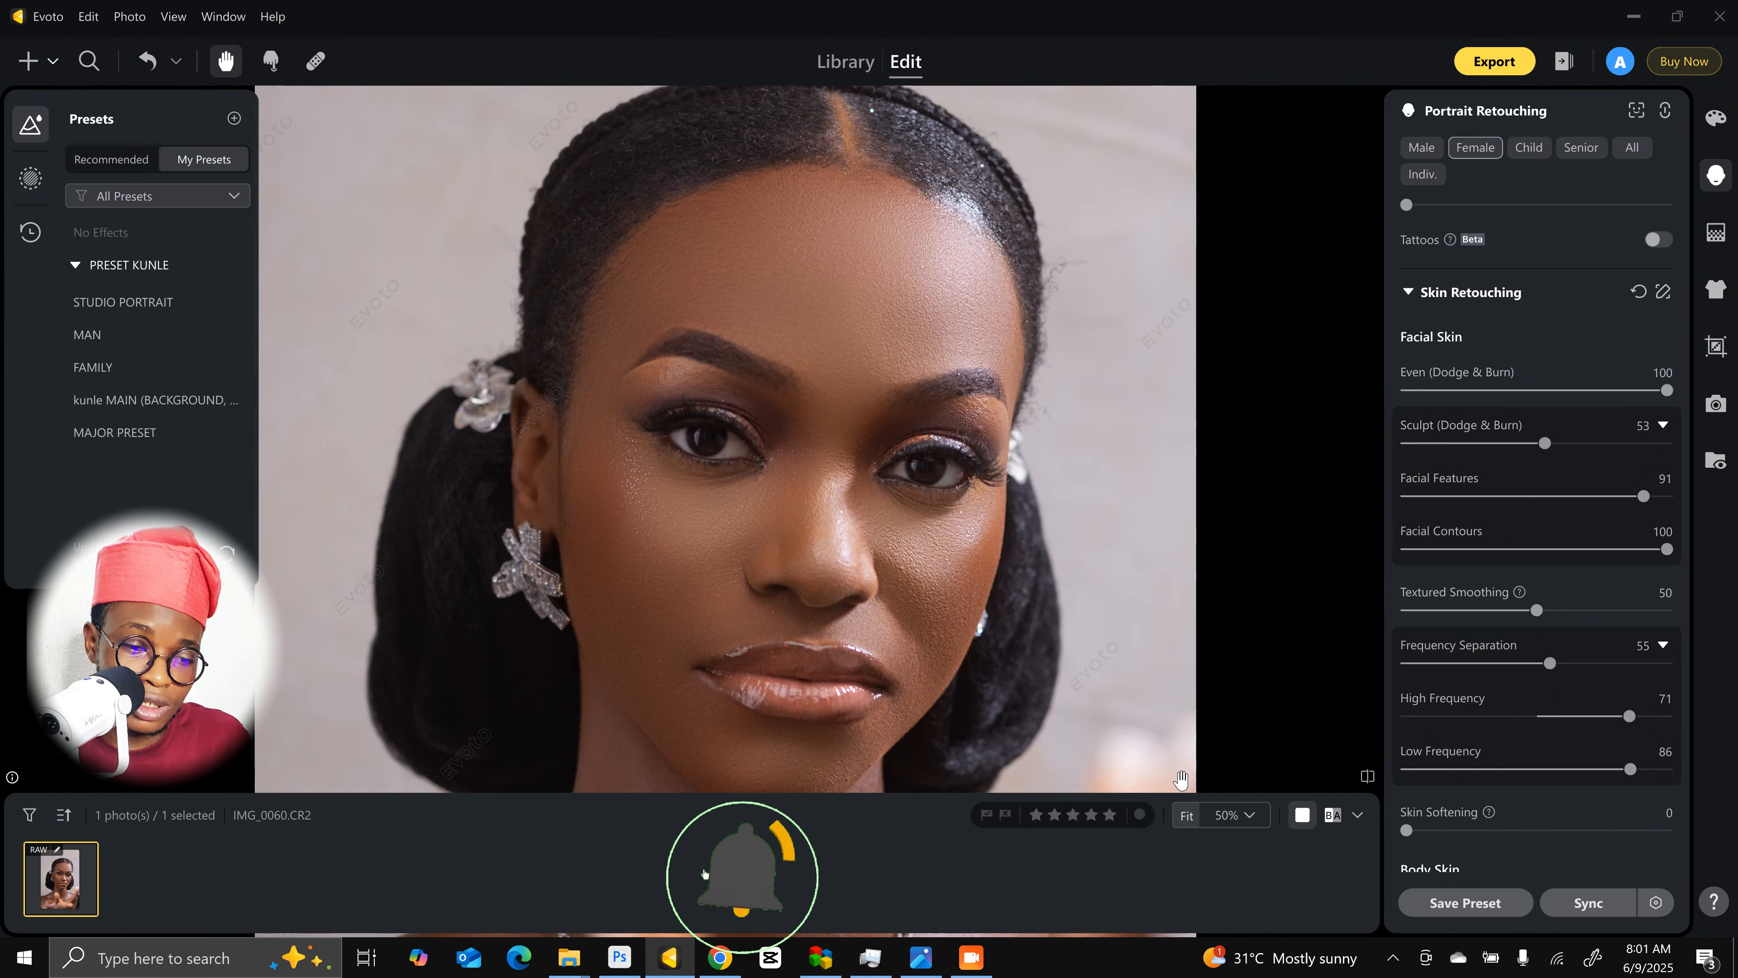
{"action": "left_click", "coordinate": [1185, 818]}
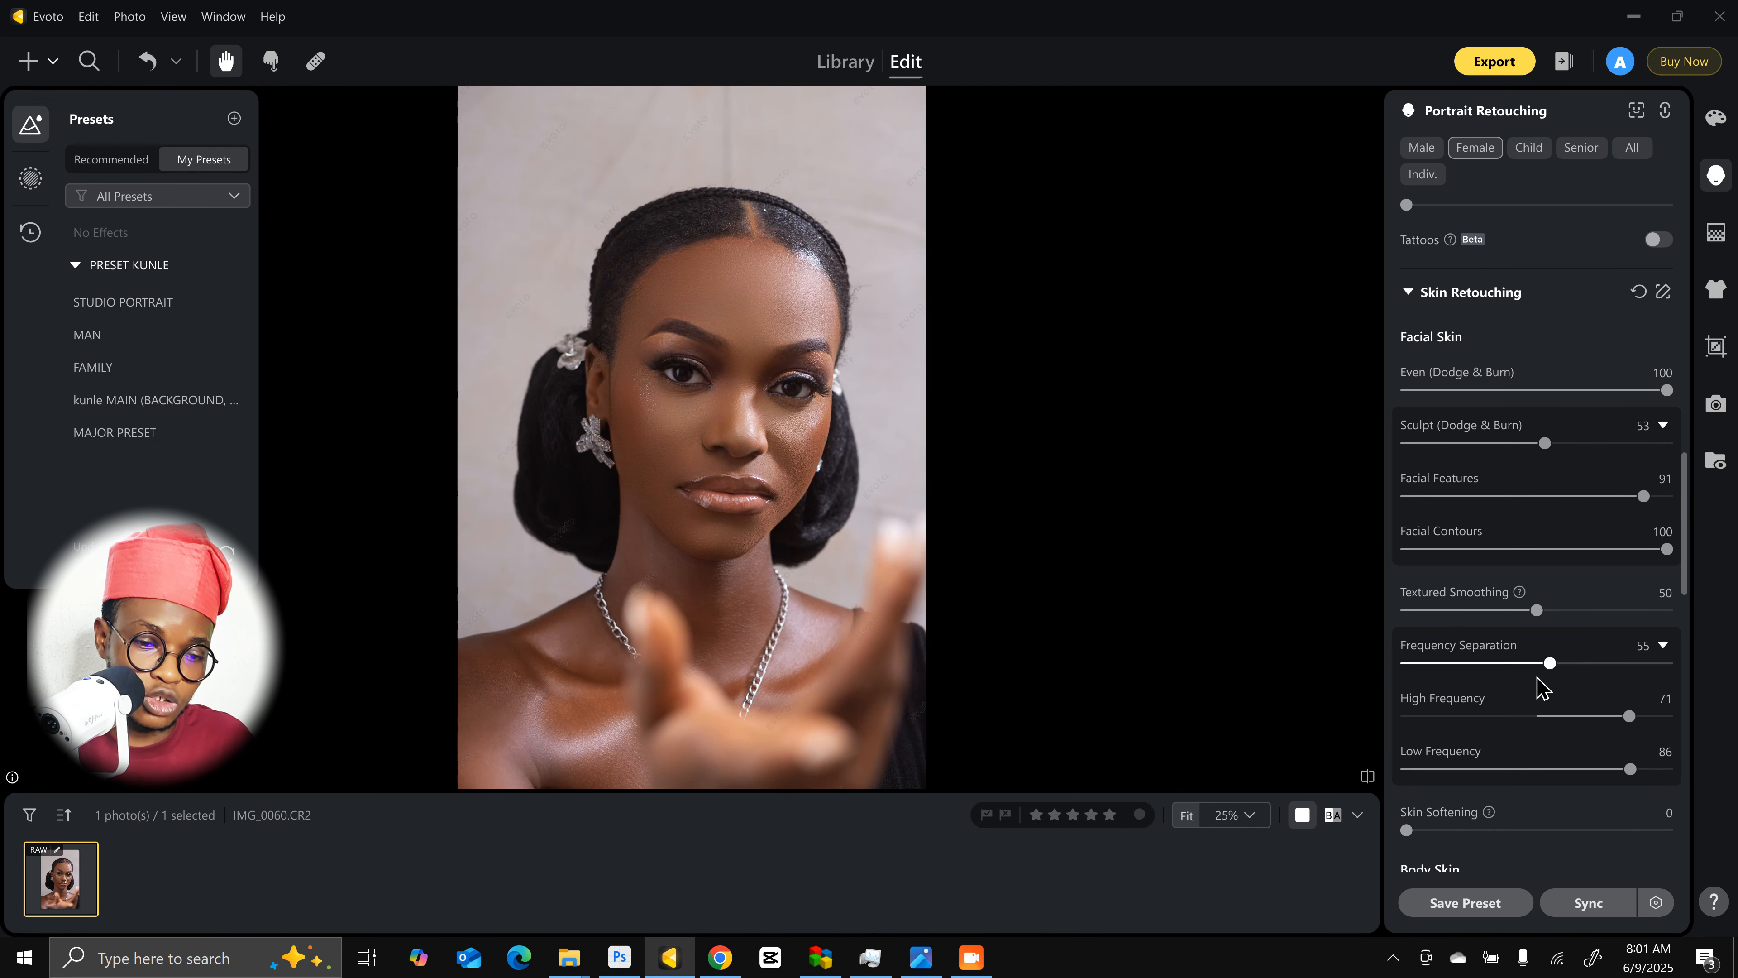
{"action": "left_click", "coordinate": [1536, 715]}
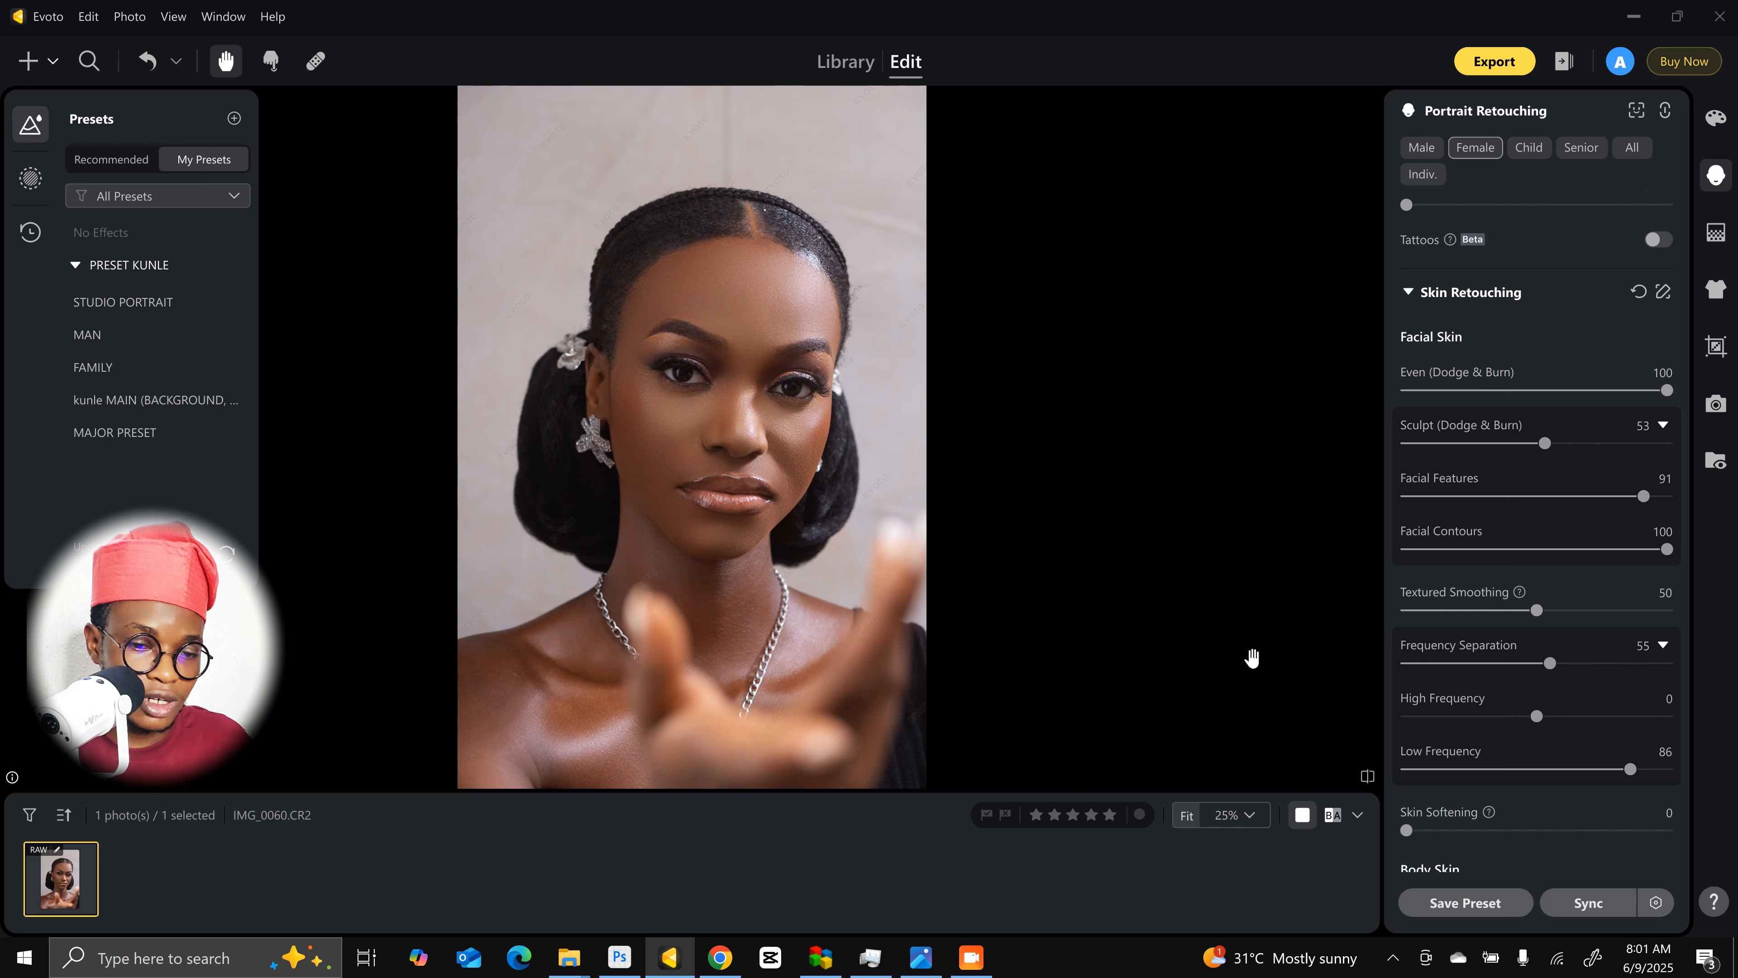
{"action": "left_click", "coordinate": [1599, 770]}
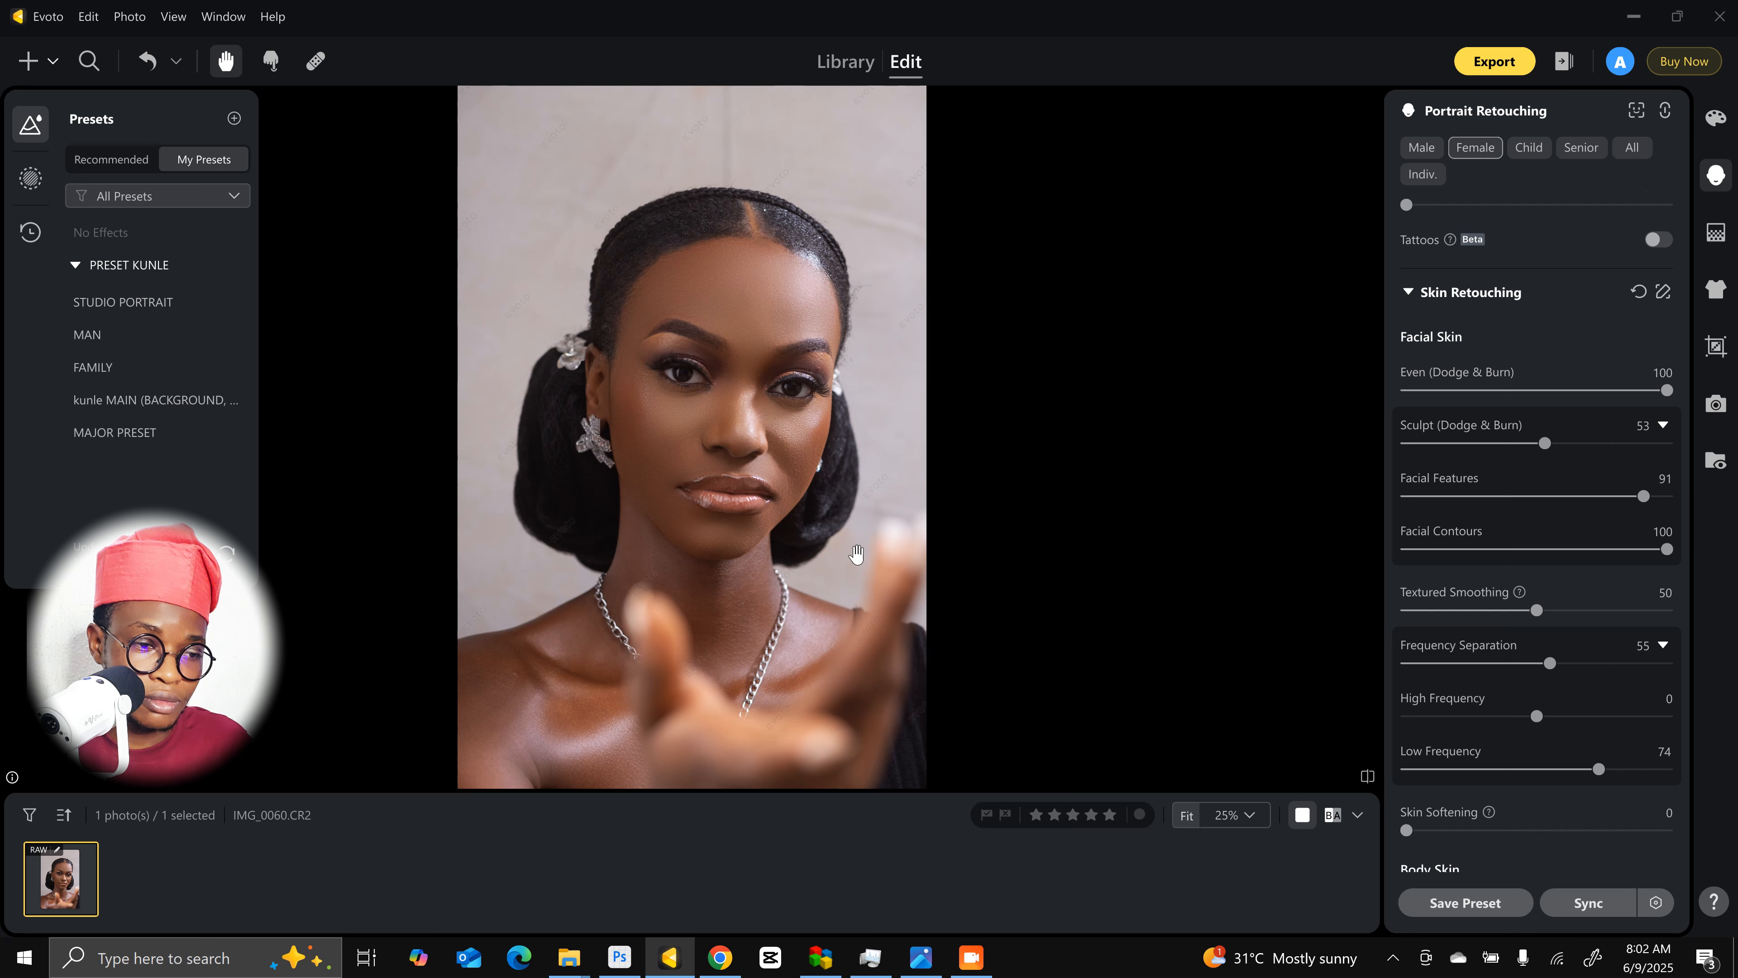
{"action": "mouse_move", "coordinate": [826, 536]}
{"action": "left_mouse_down"}
{"action": "mouse_move", "coordinate": [864, 512]}
{"action": "mouse_move", "coordinate": [849, 544]}
{"action": "left_mouse_up"}
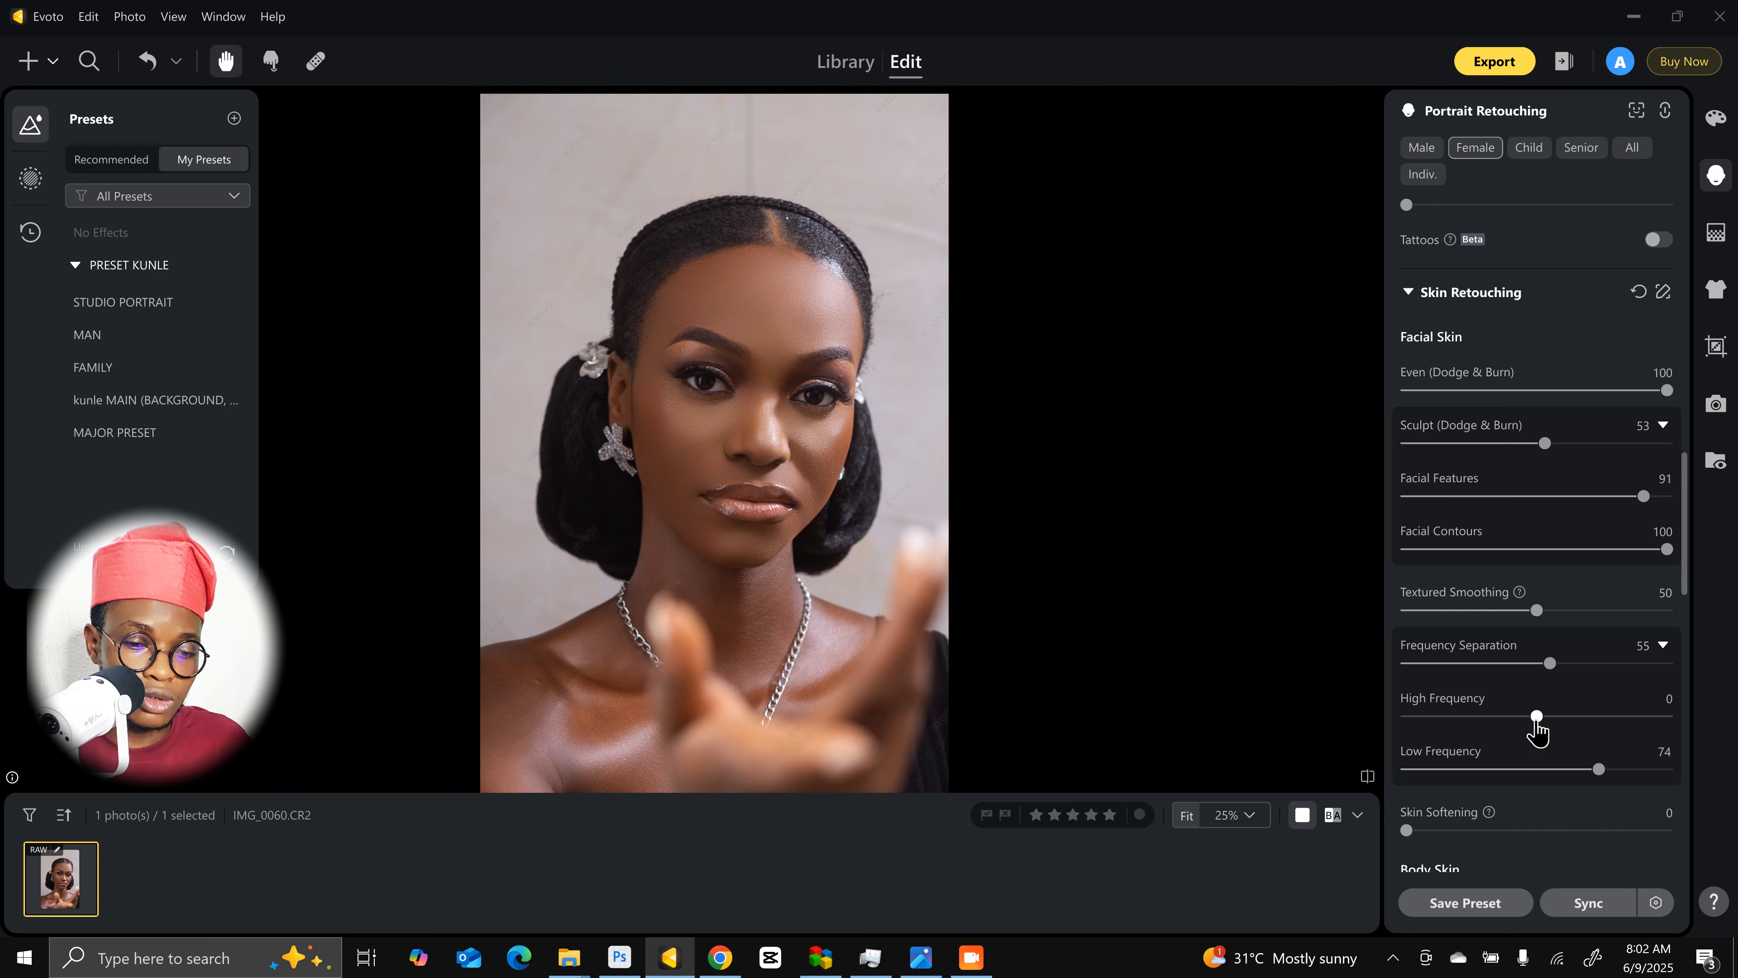
Step: Set the facial Skin Softening to 52 after trying 79, 6 and 82 and checking the face up close
{"action": "scroll", "coordinate": [1537, 725], "scroll_direction": "down", "scroll_amount": 2}
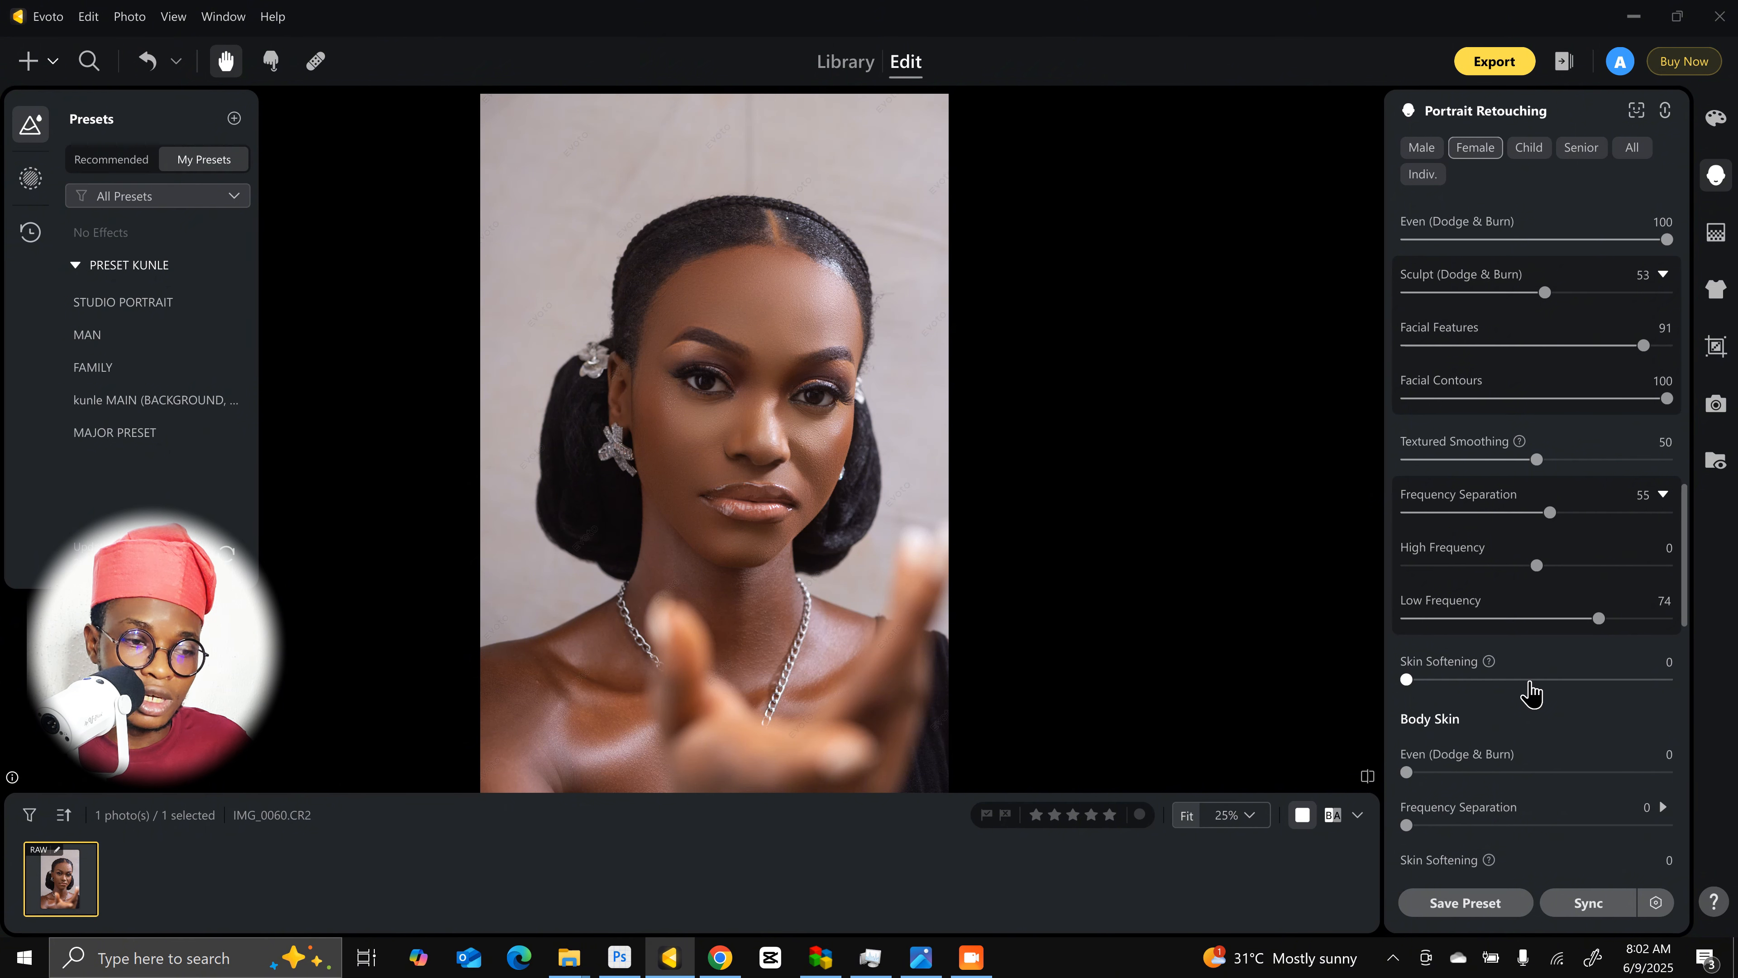
{"action": "left_click_drag", "start_coordinate": [1530, 681], "coordinate": [1612, 681]}
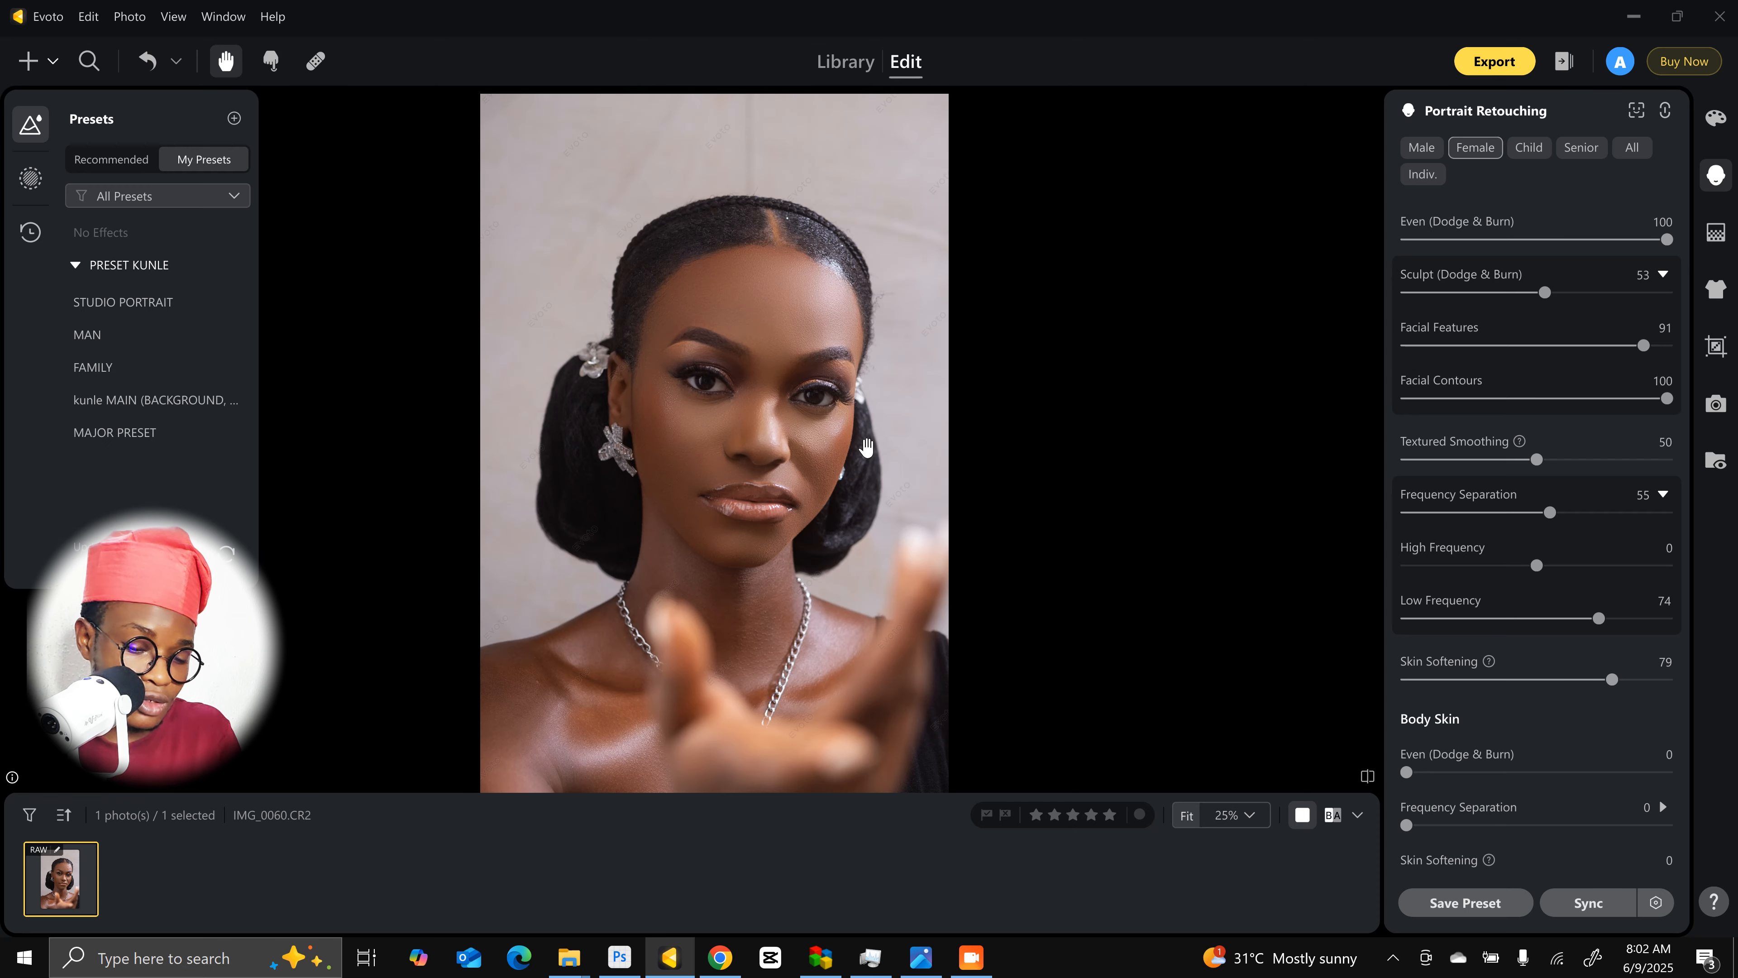
{"action": "scroll", "coordinate": [866, 446], "scroll_direction": "up", "scroll_amount": 2}
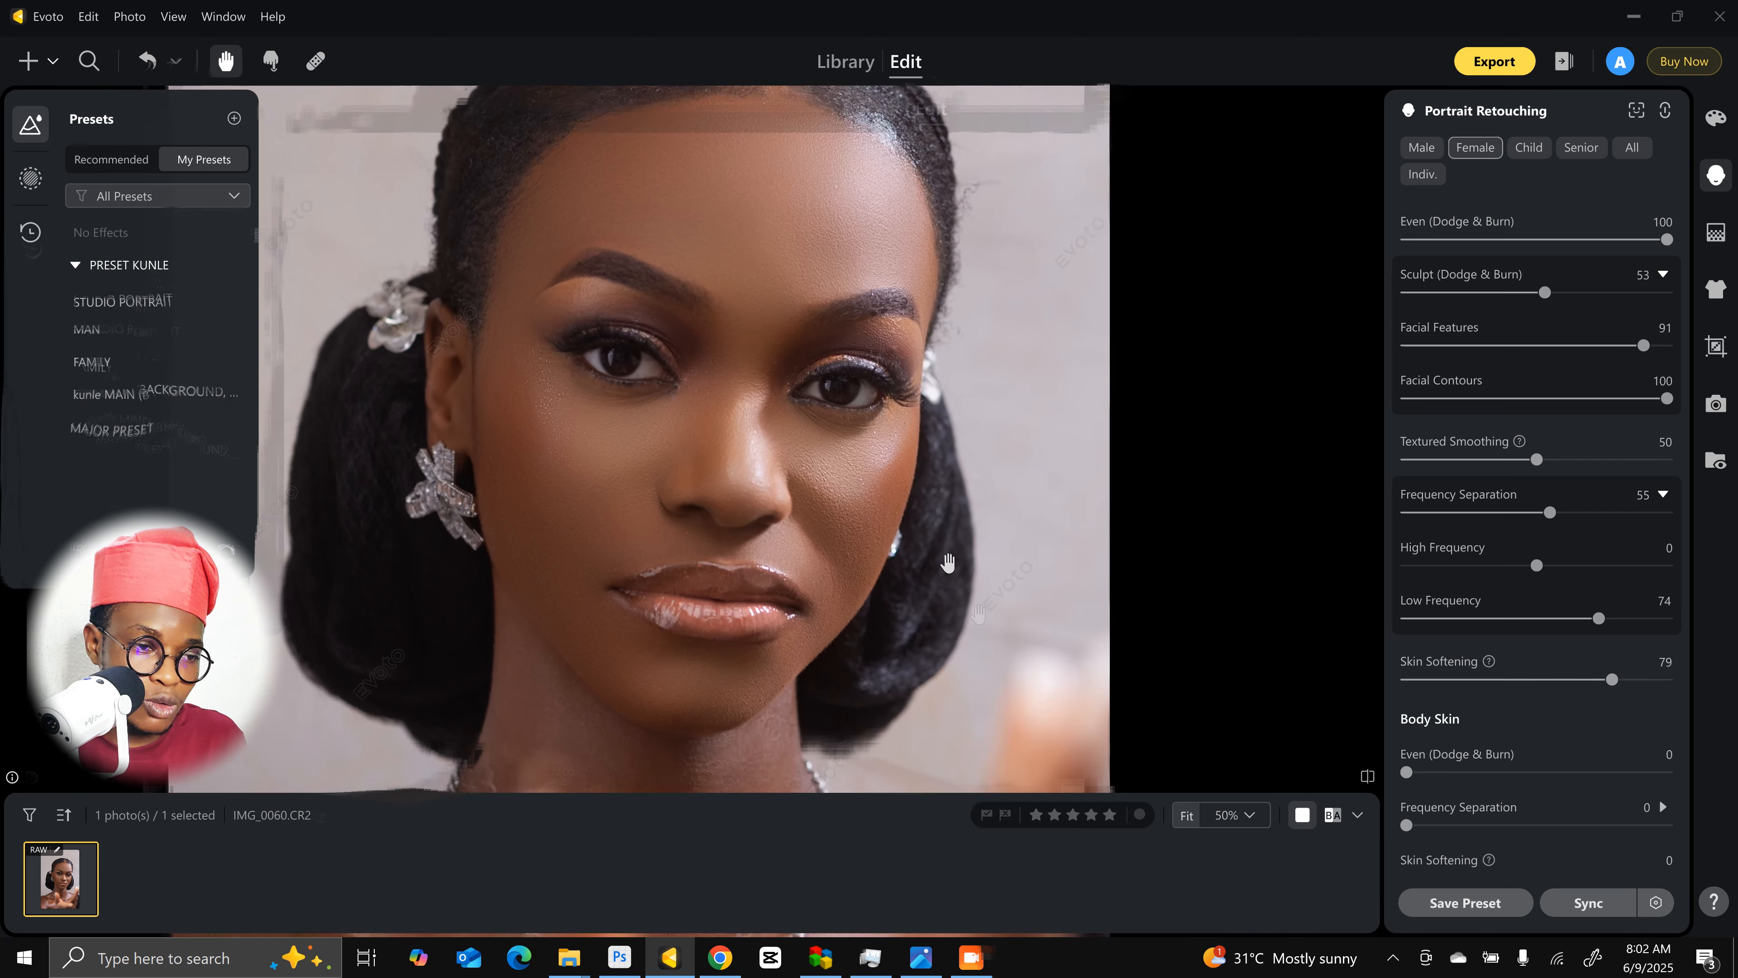
{"action": "left_click", "coordinate": [1422, 680]}
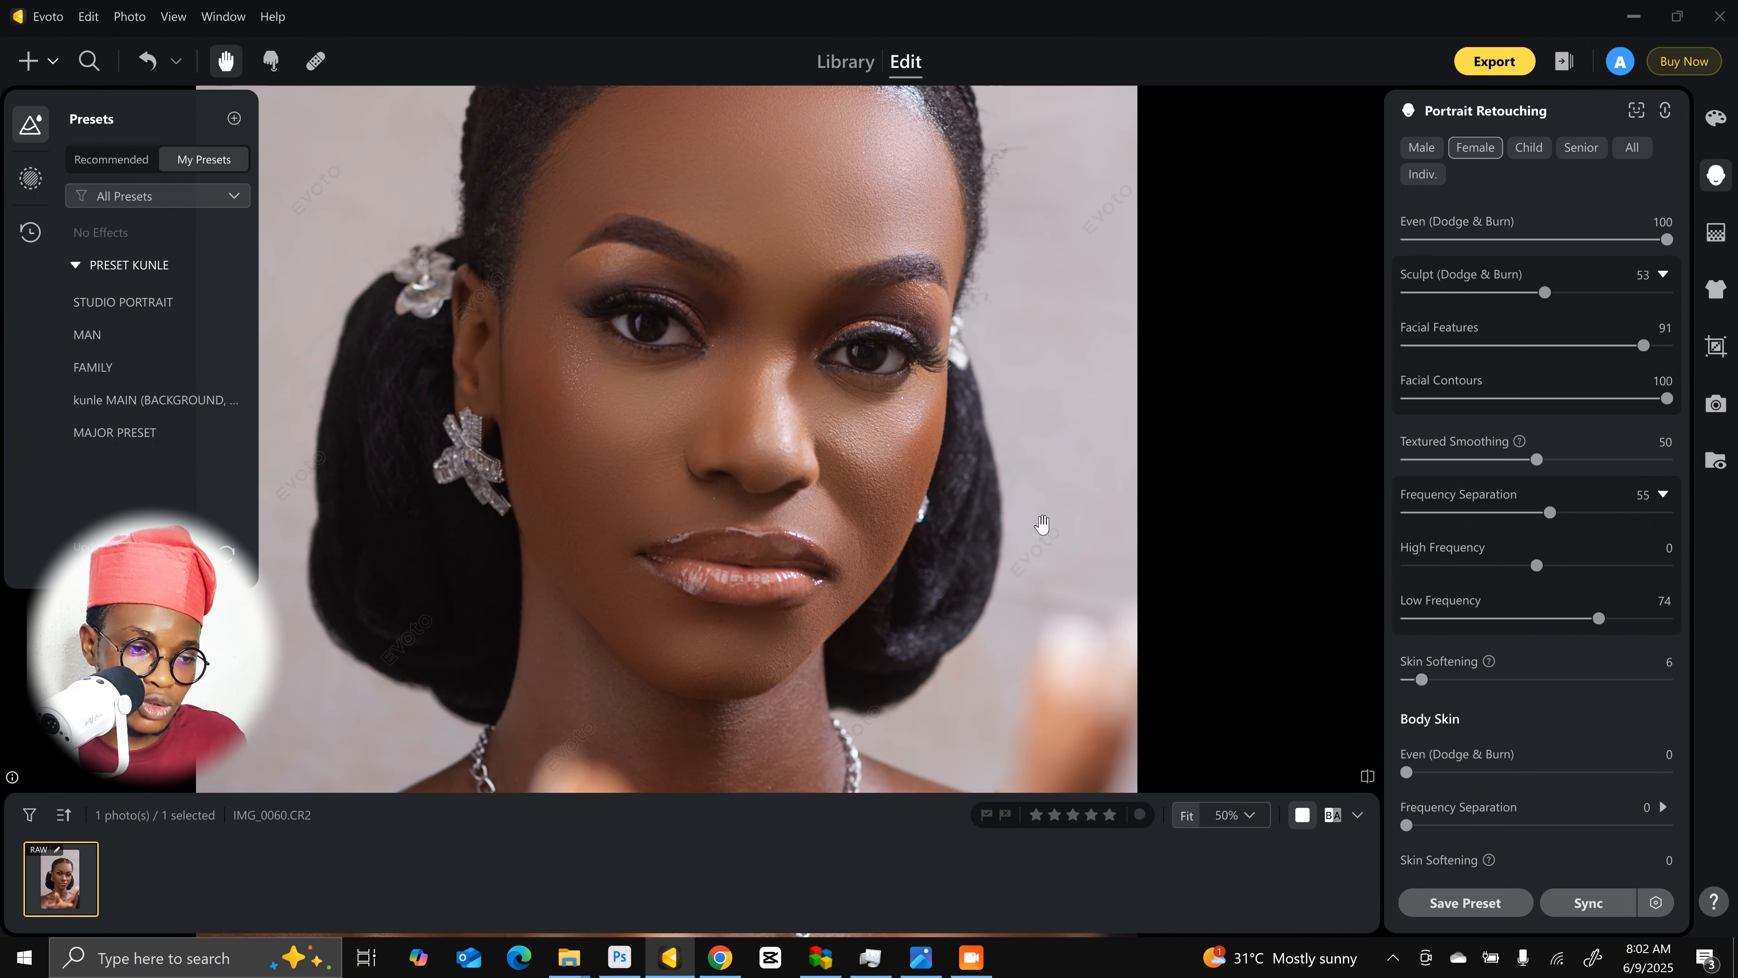
{"action": "left_click", "coordinate": [1619, 680]}
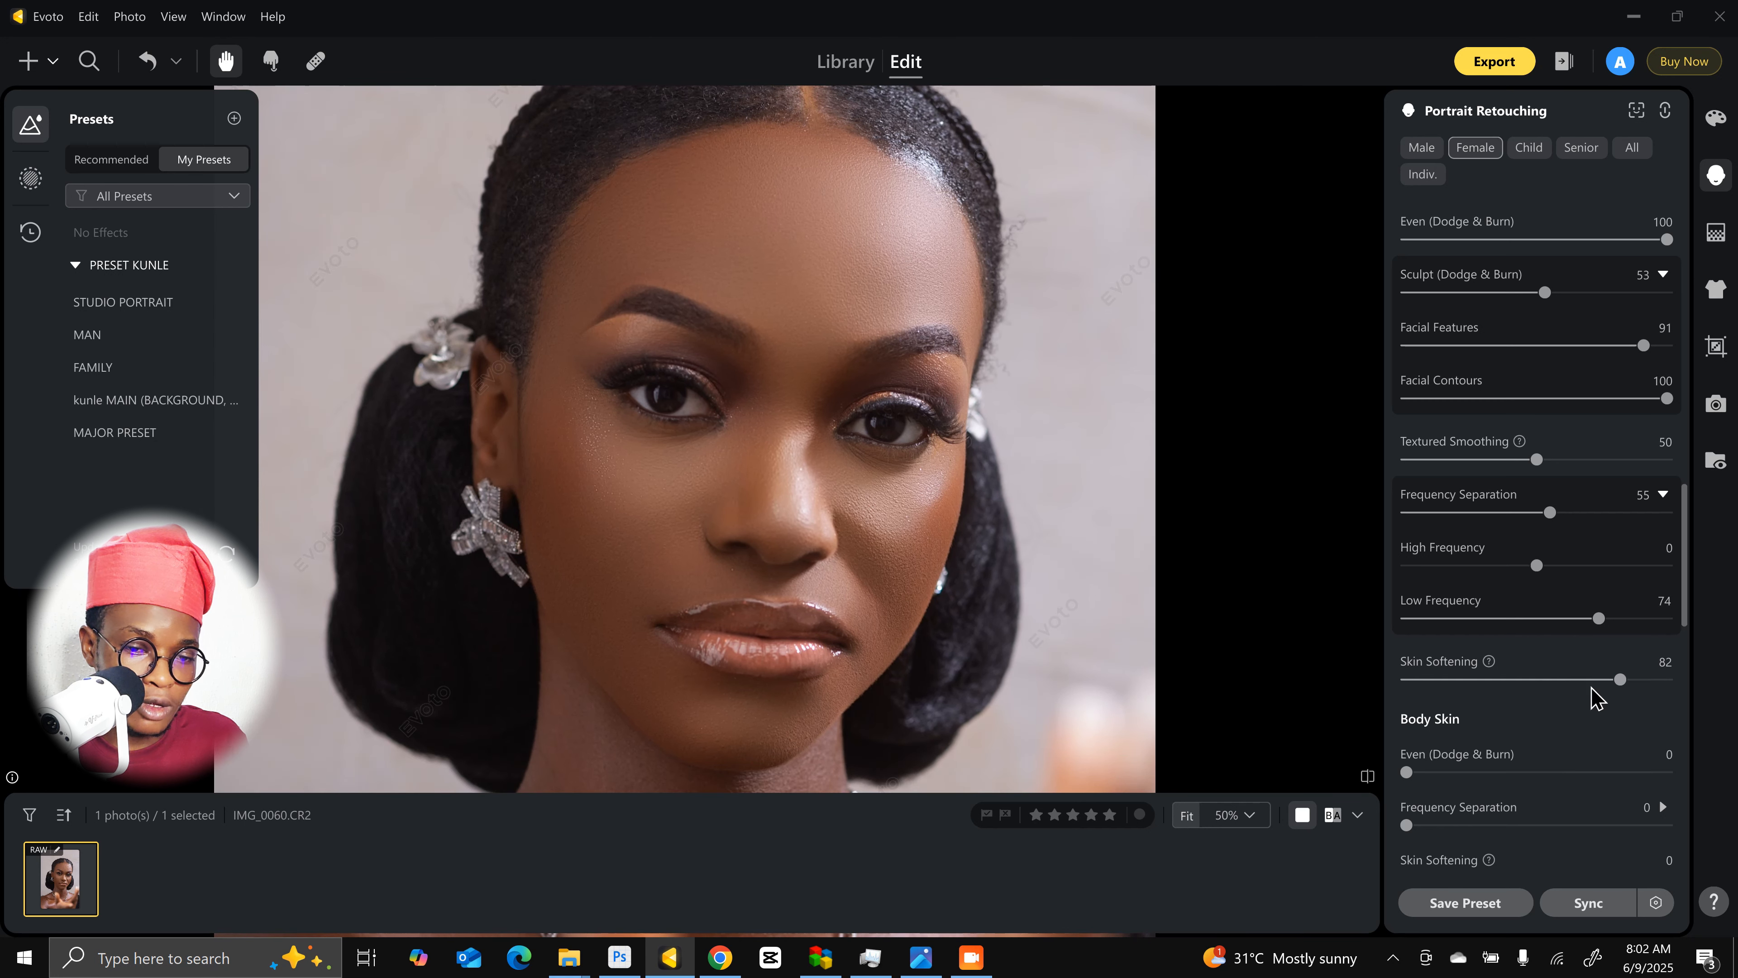
{"action": "left_click", "coordinate": [1542, 680]}
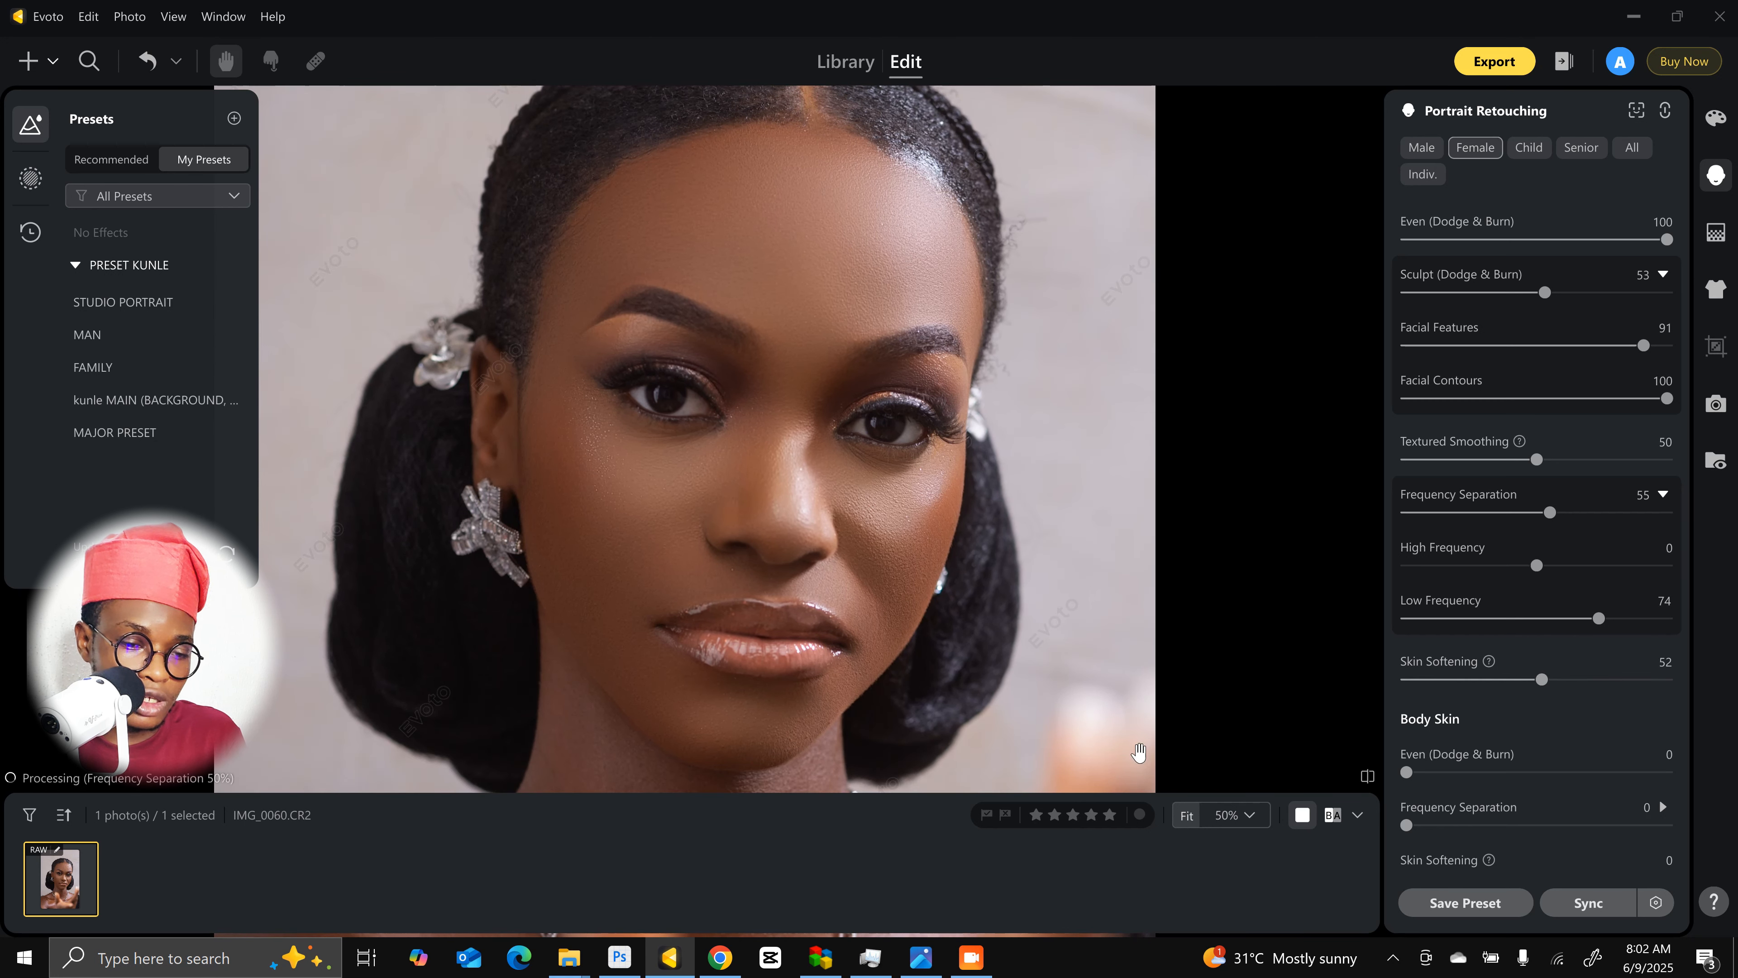
{"action": "left_click", "coordinate": [1189, 816]}
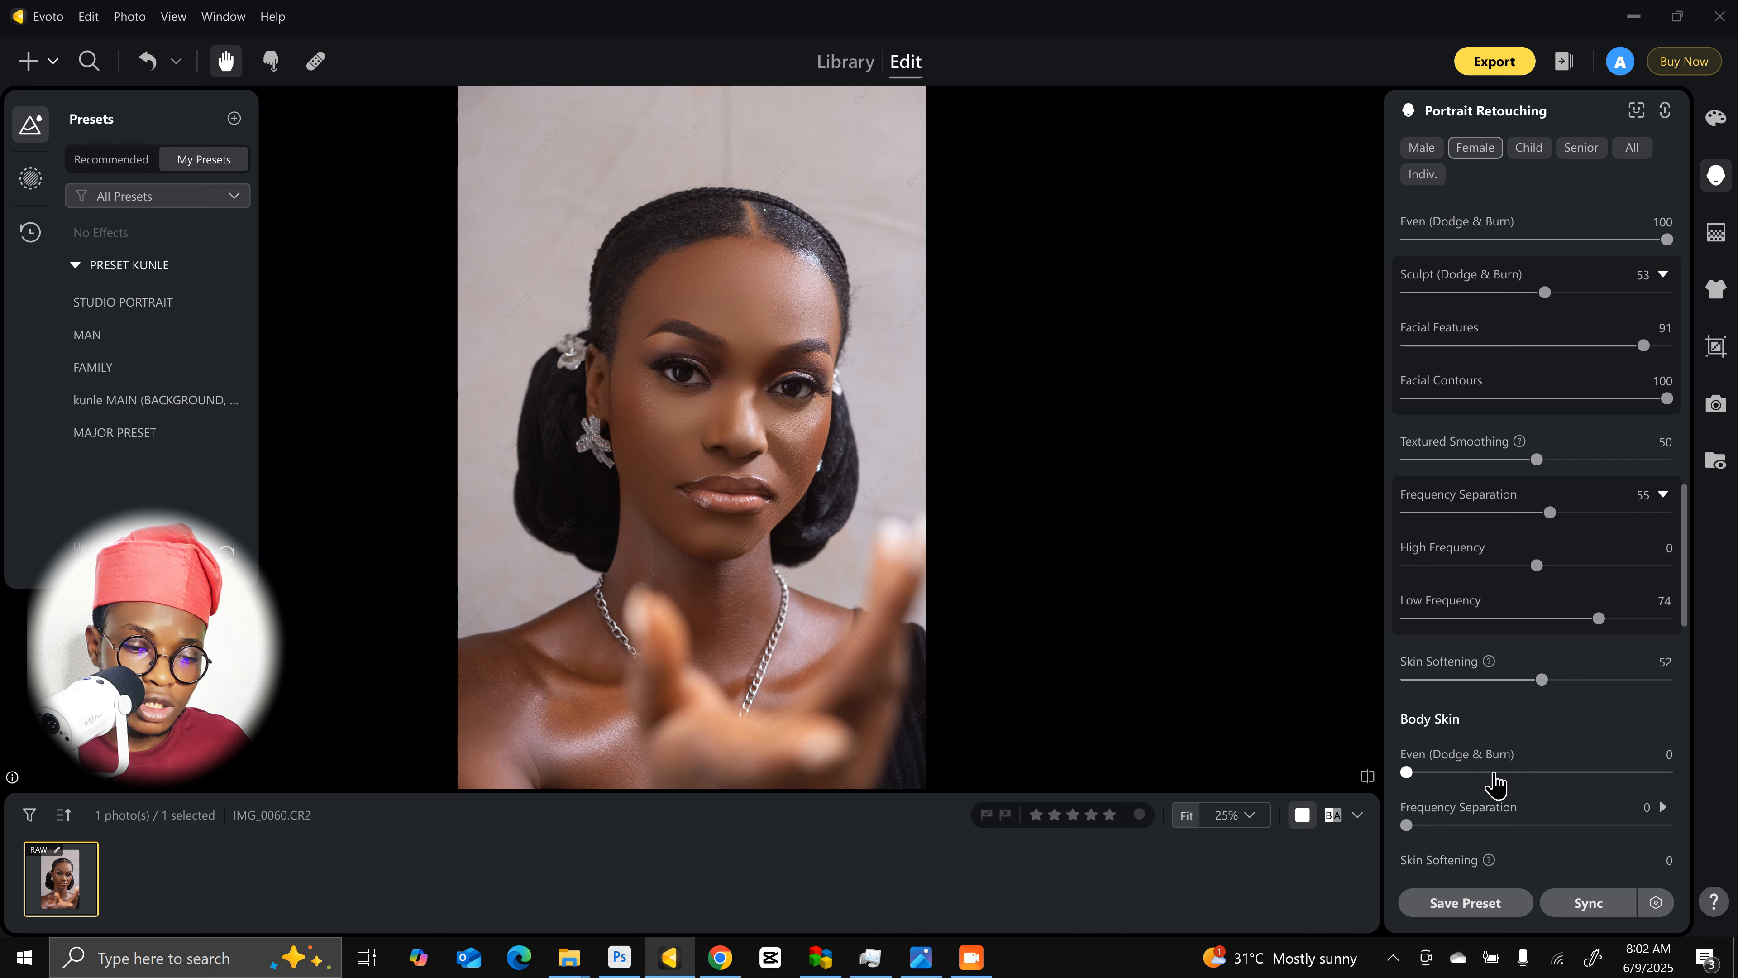
Step: Set the body skin's Even (Dodge & Burn) to 89 after trying 55
{"action": "left_click", "coordinate": [1551, 772]}
{"action": "scroll", "coordinate": [1552, 773], "scroll_direction": "down", "scroll_amount": 3}
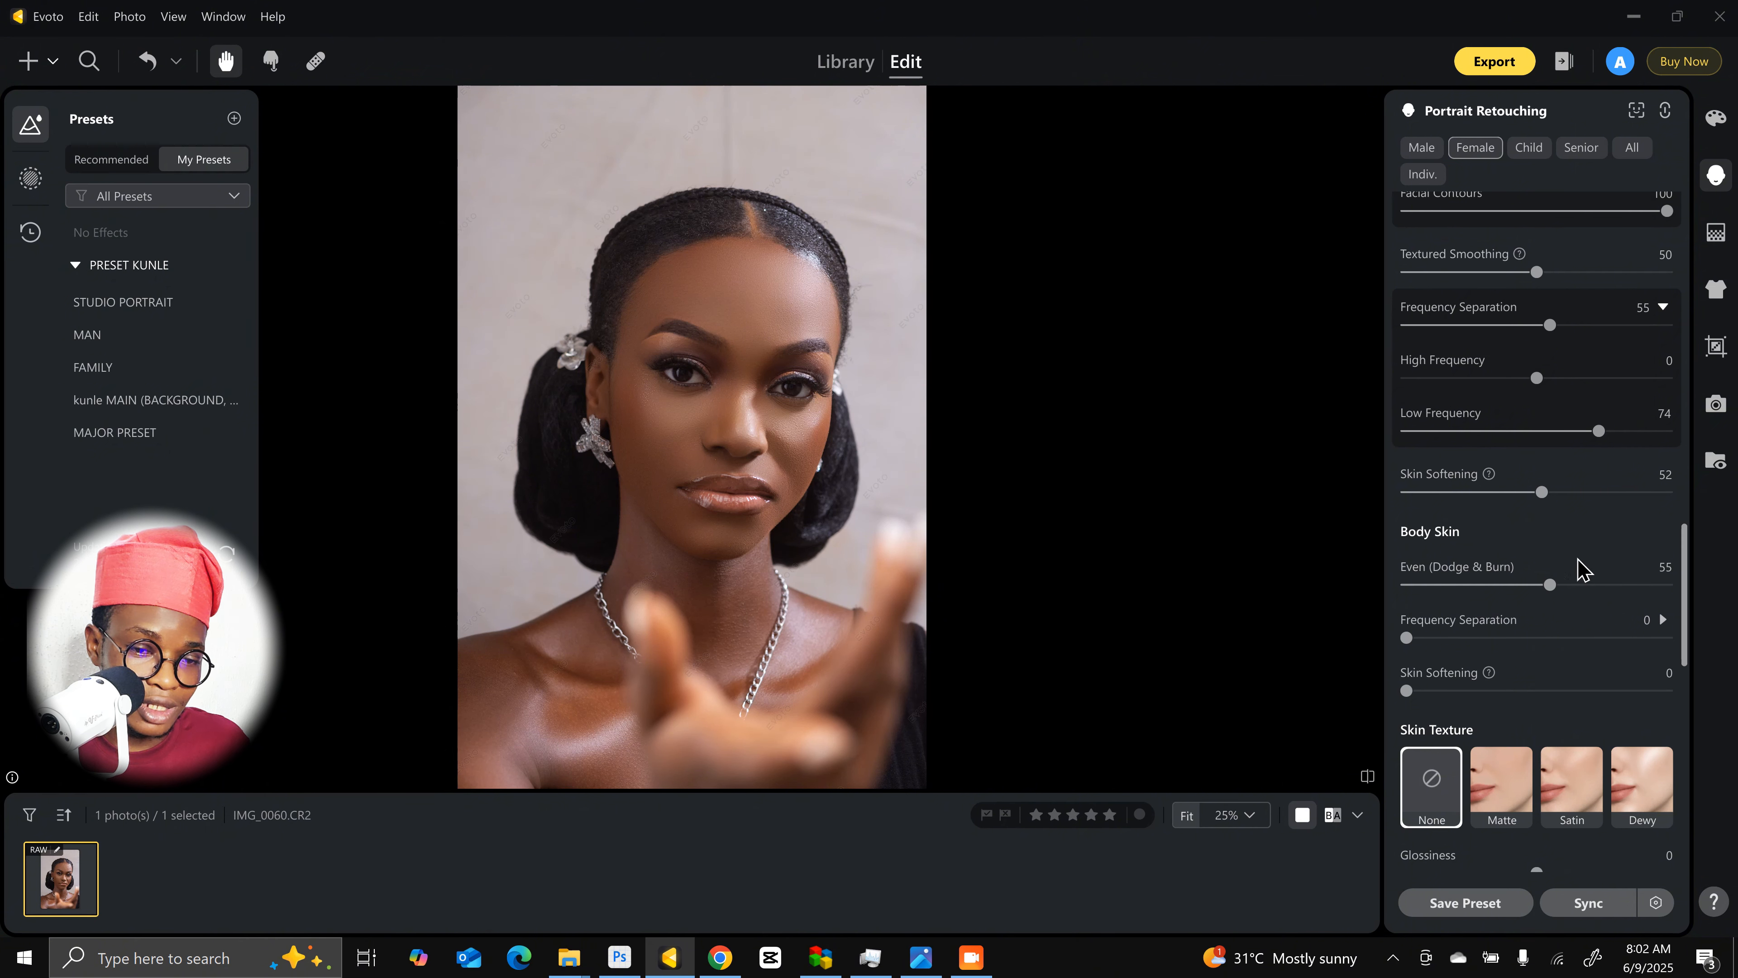
{"action": "left_click", "coordinate": [1638, 585]}
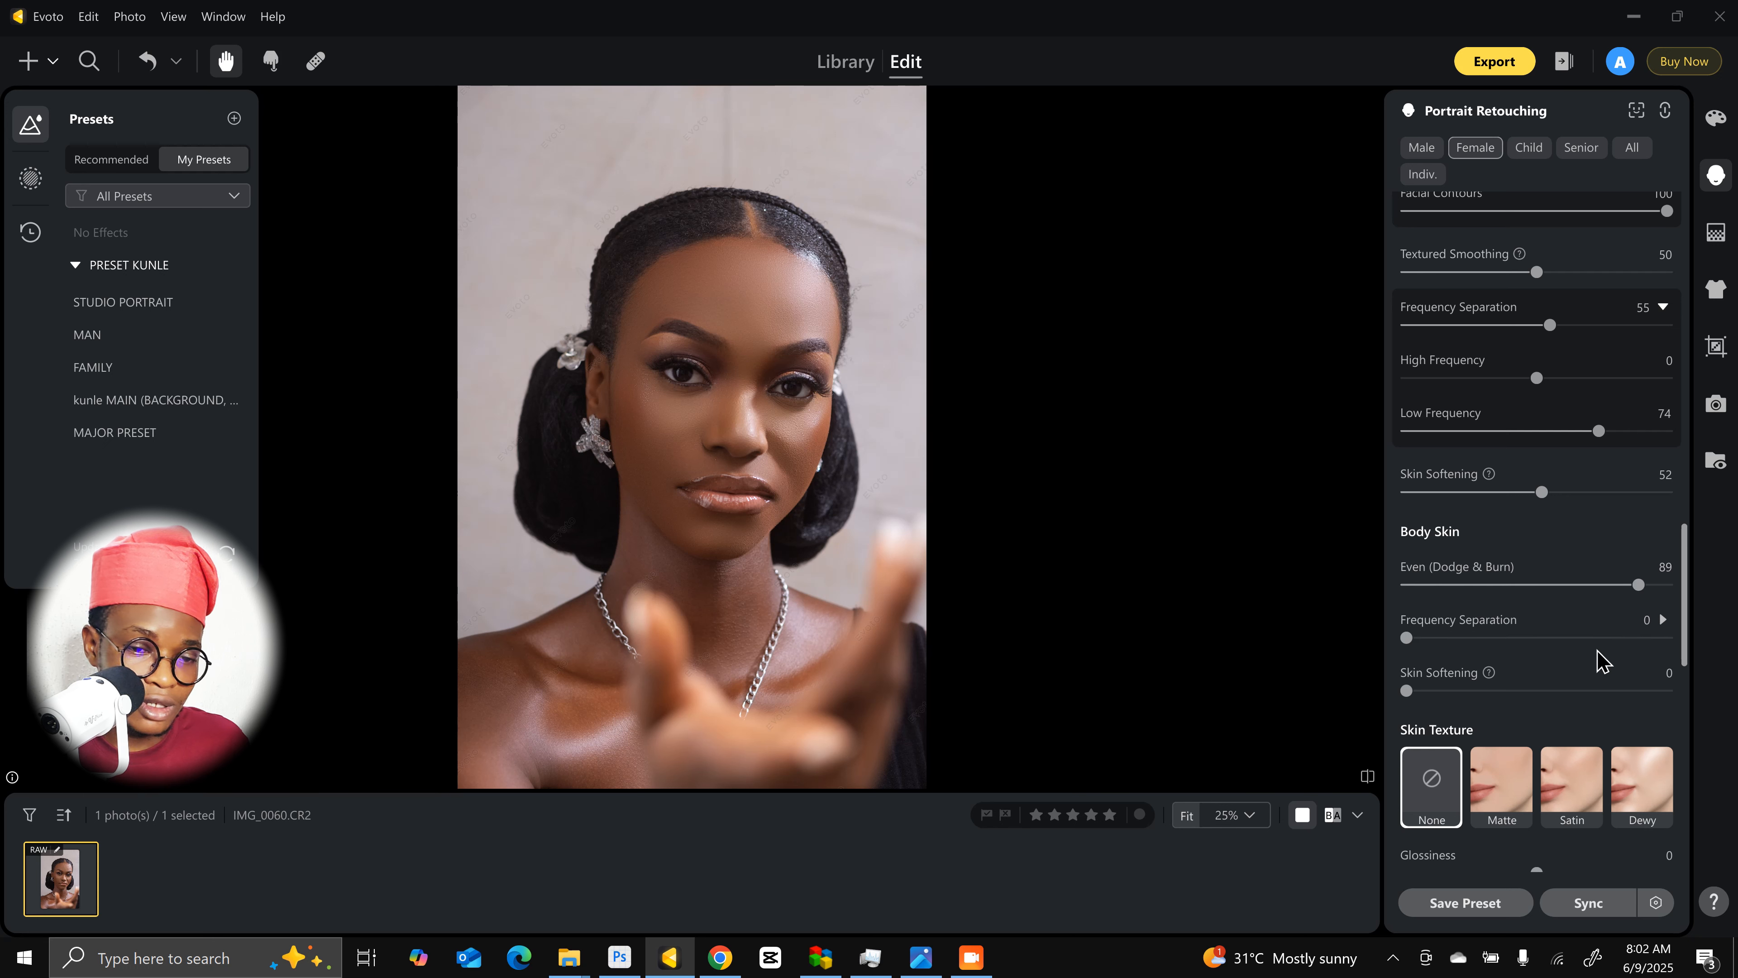
Step: Set the body skin's Frequency Separation to 66 and its Low Frequency to 87, and compare the portrait before and after
{"action": "left_click", "coordinate": [1578, 638]}
{"action": "scroll", "coordinate": [1579, 647], "scroll_direction": "down", "scroll_amount": 2}
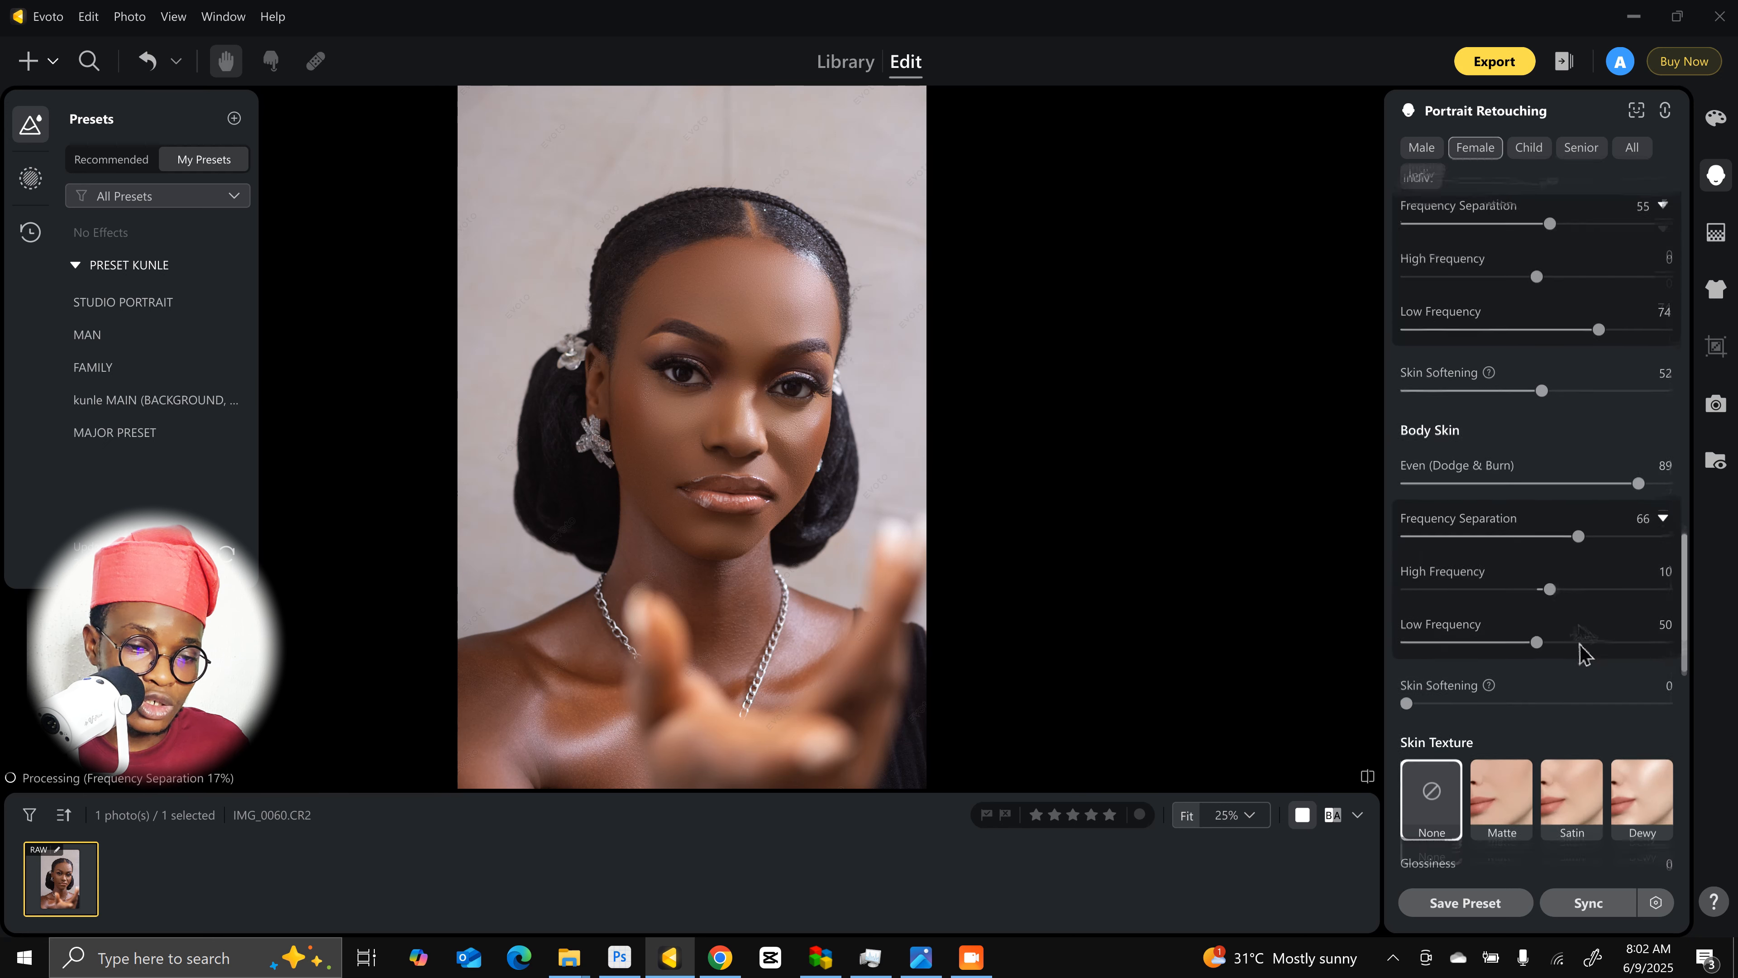
{"action": "left_click_drag", "start_coordinate": [1627, 628], "coordinate": [1635, 626]}
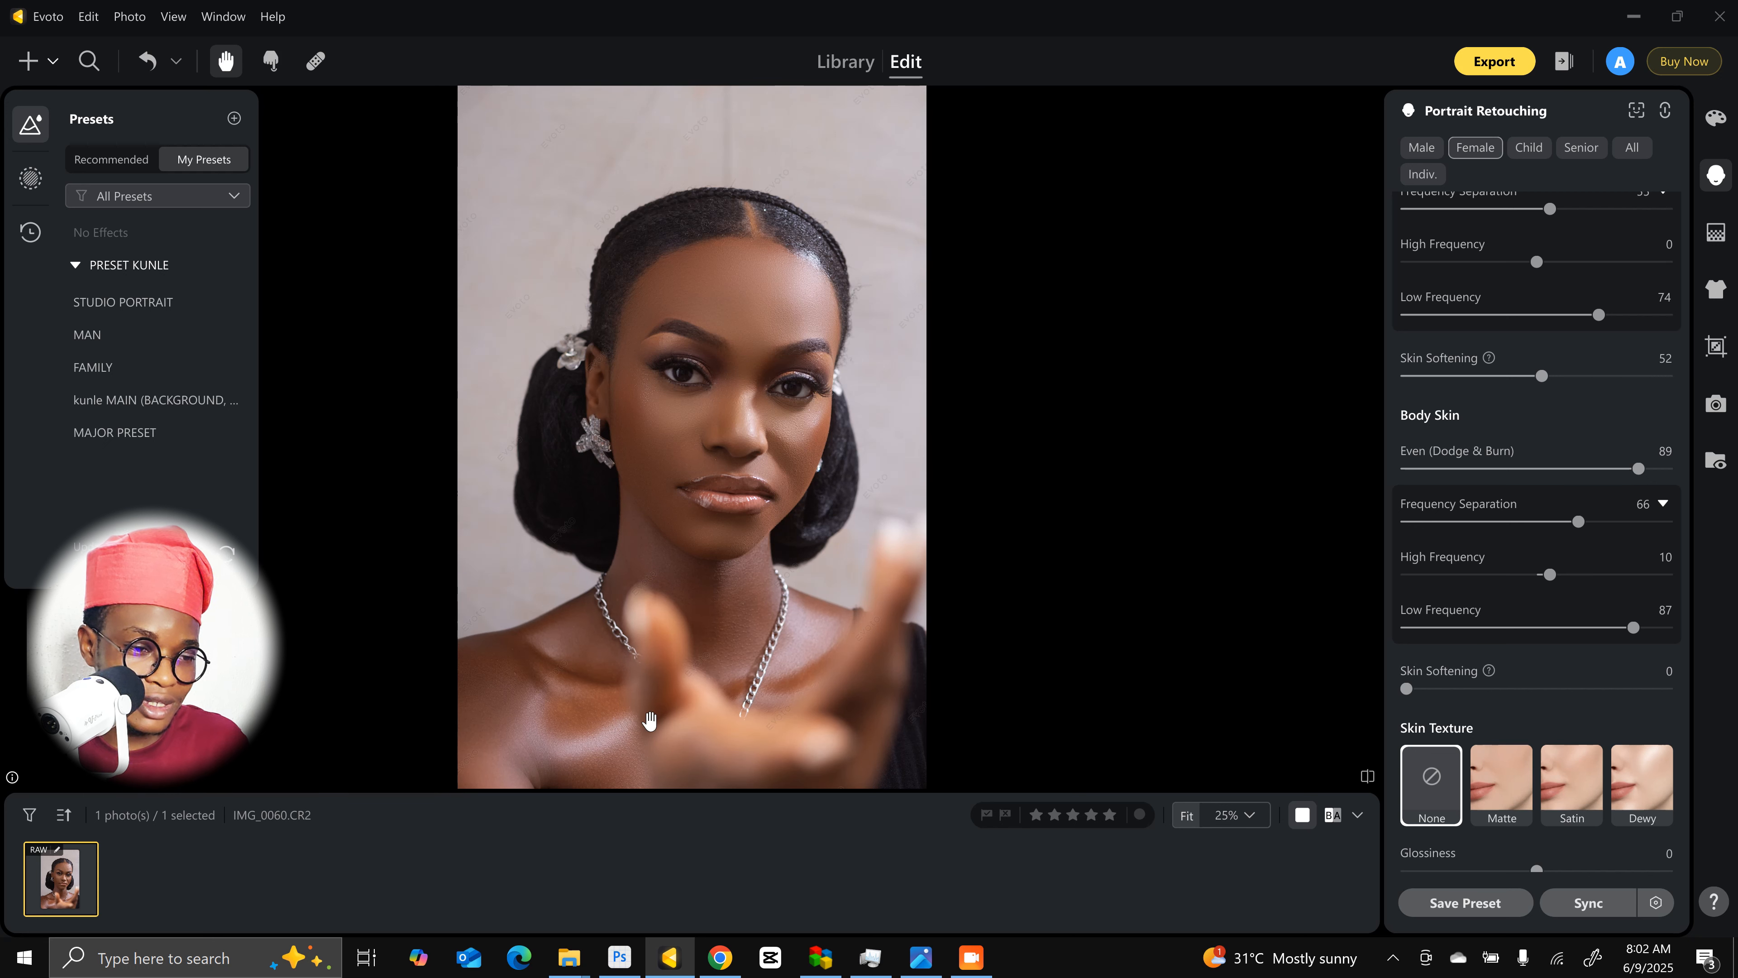
{"action": "key", "text": "backslash"}
{"action": "key", "text": "backslash"}
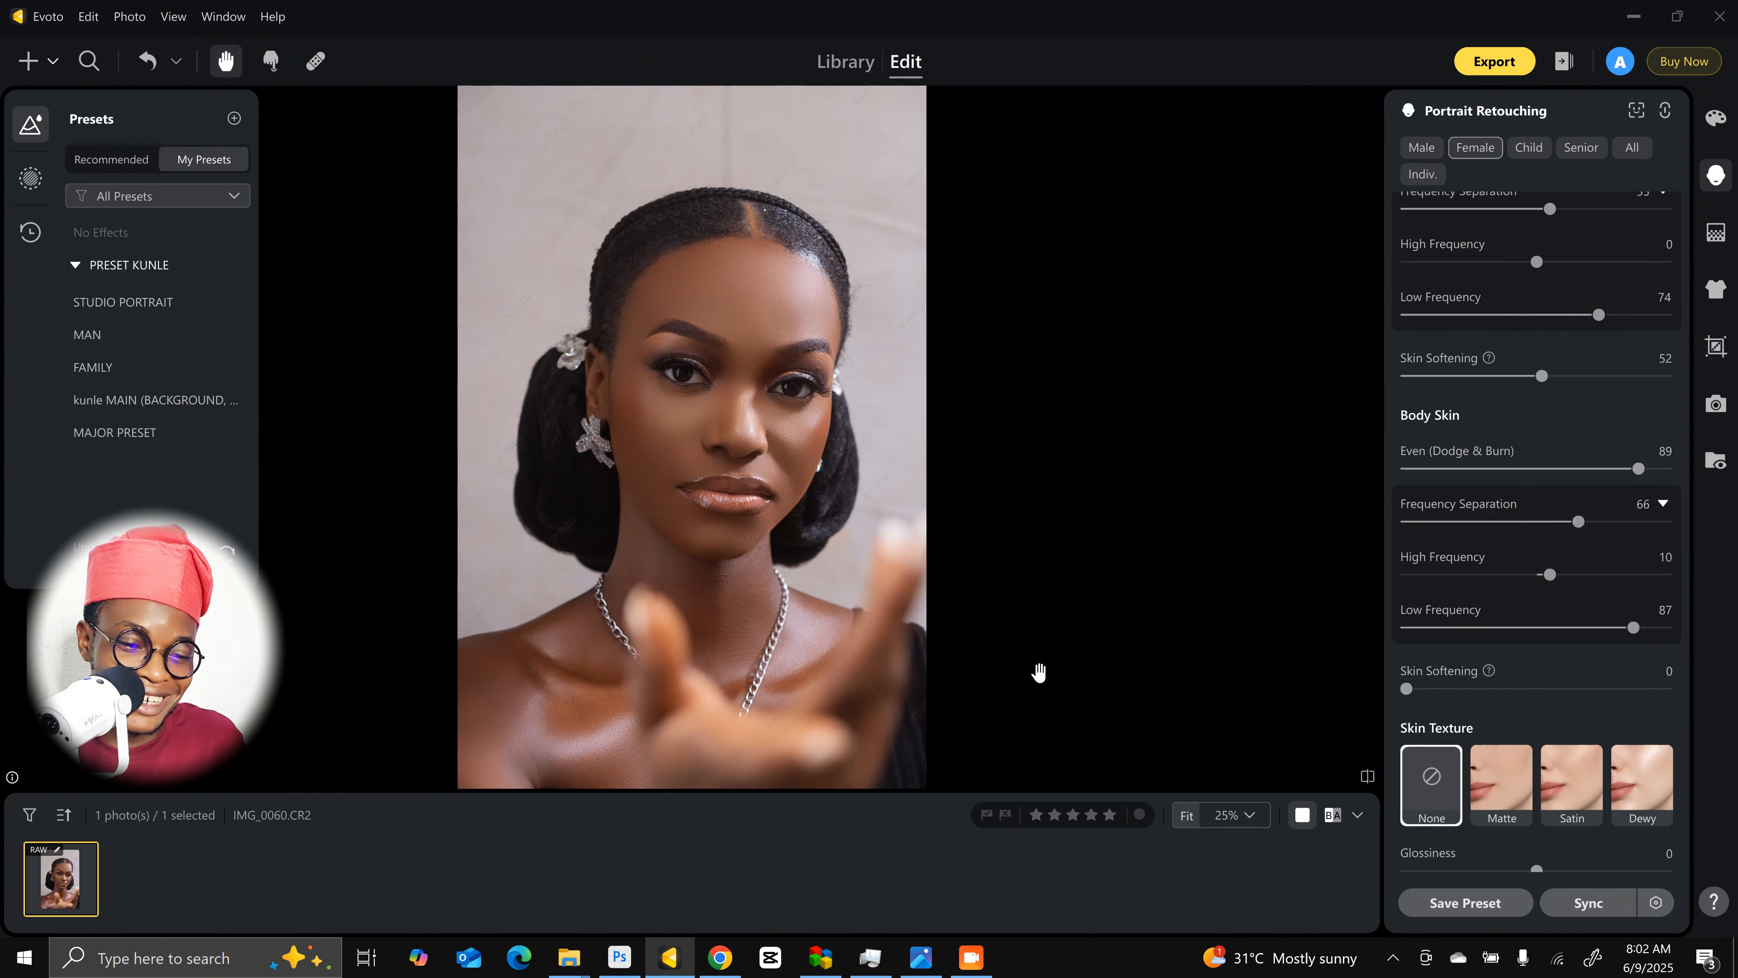
Step: Set the body skin's Skin Softening to 18 and apply the Satin skin texture
{"action": "left_click", "coordinate": [1453, 689]}
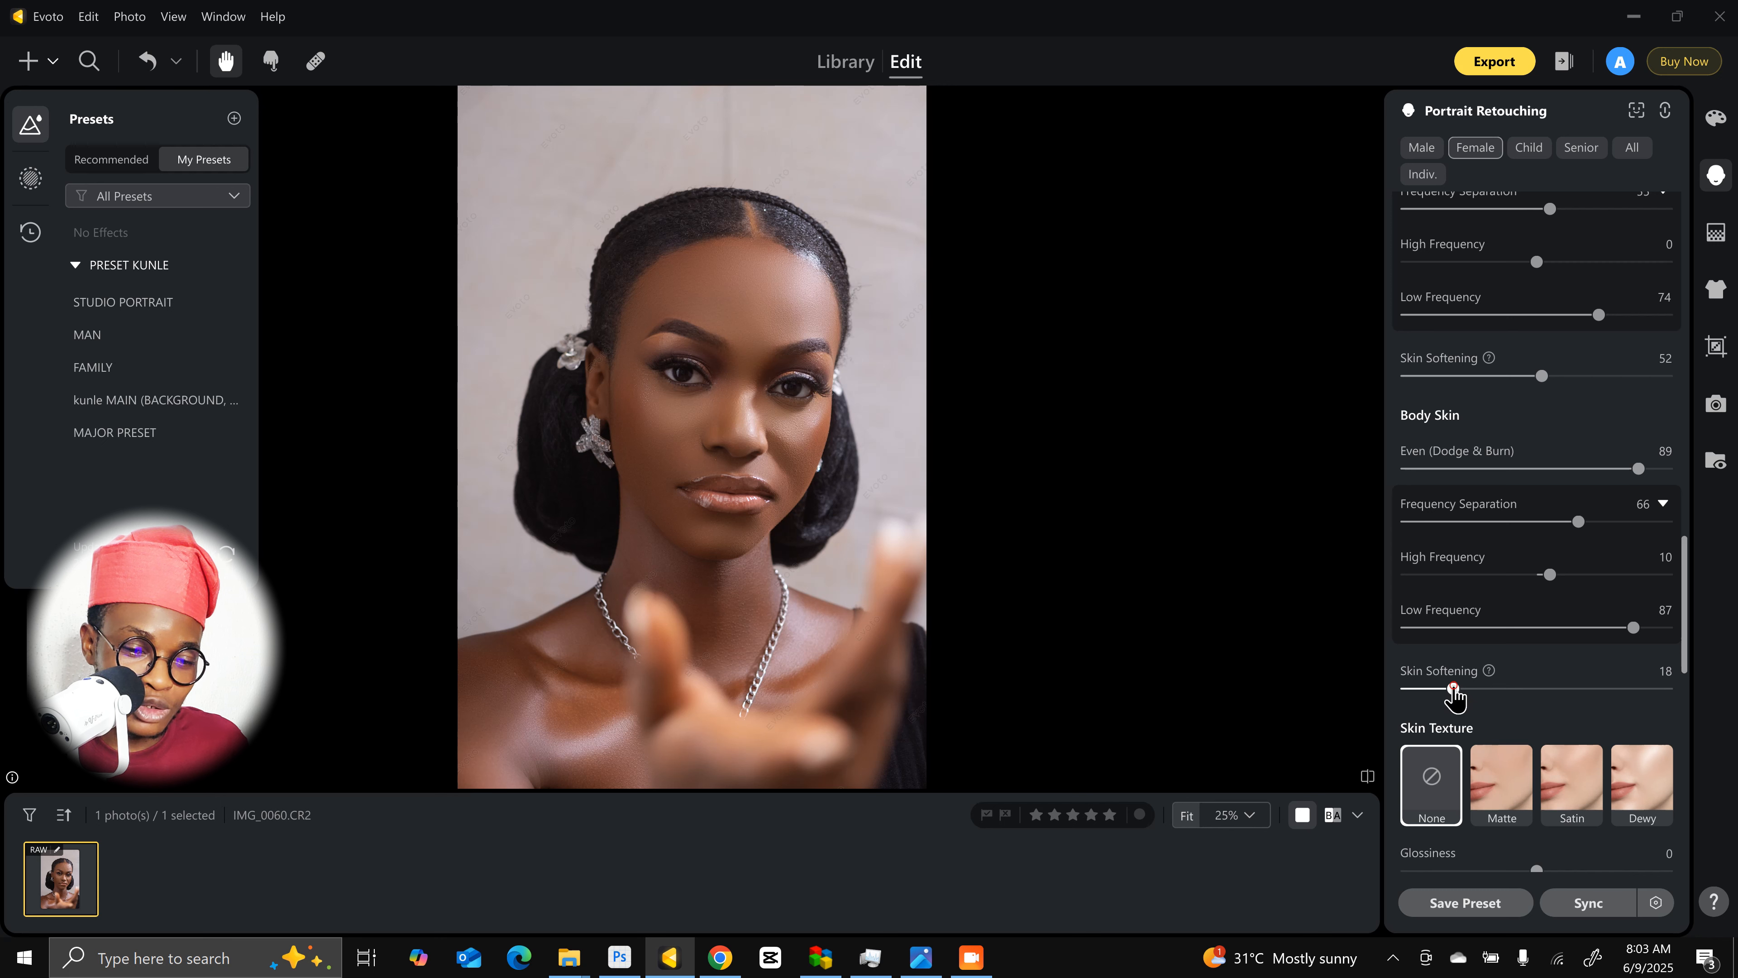
{"action": "scroll", "coordinate": [1444, 651], "scroll_direction": "down", "scroll_amount": 2}
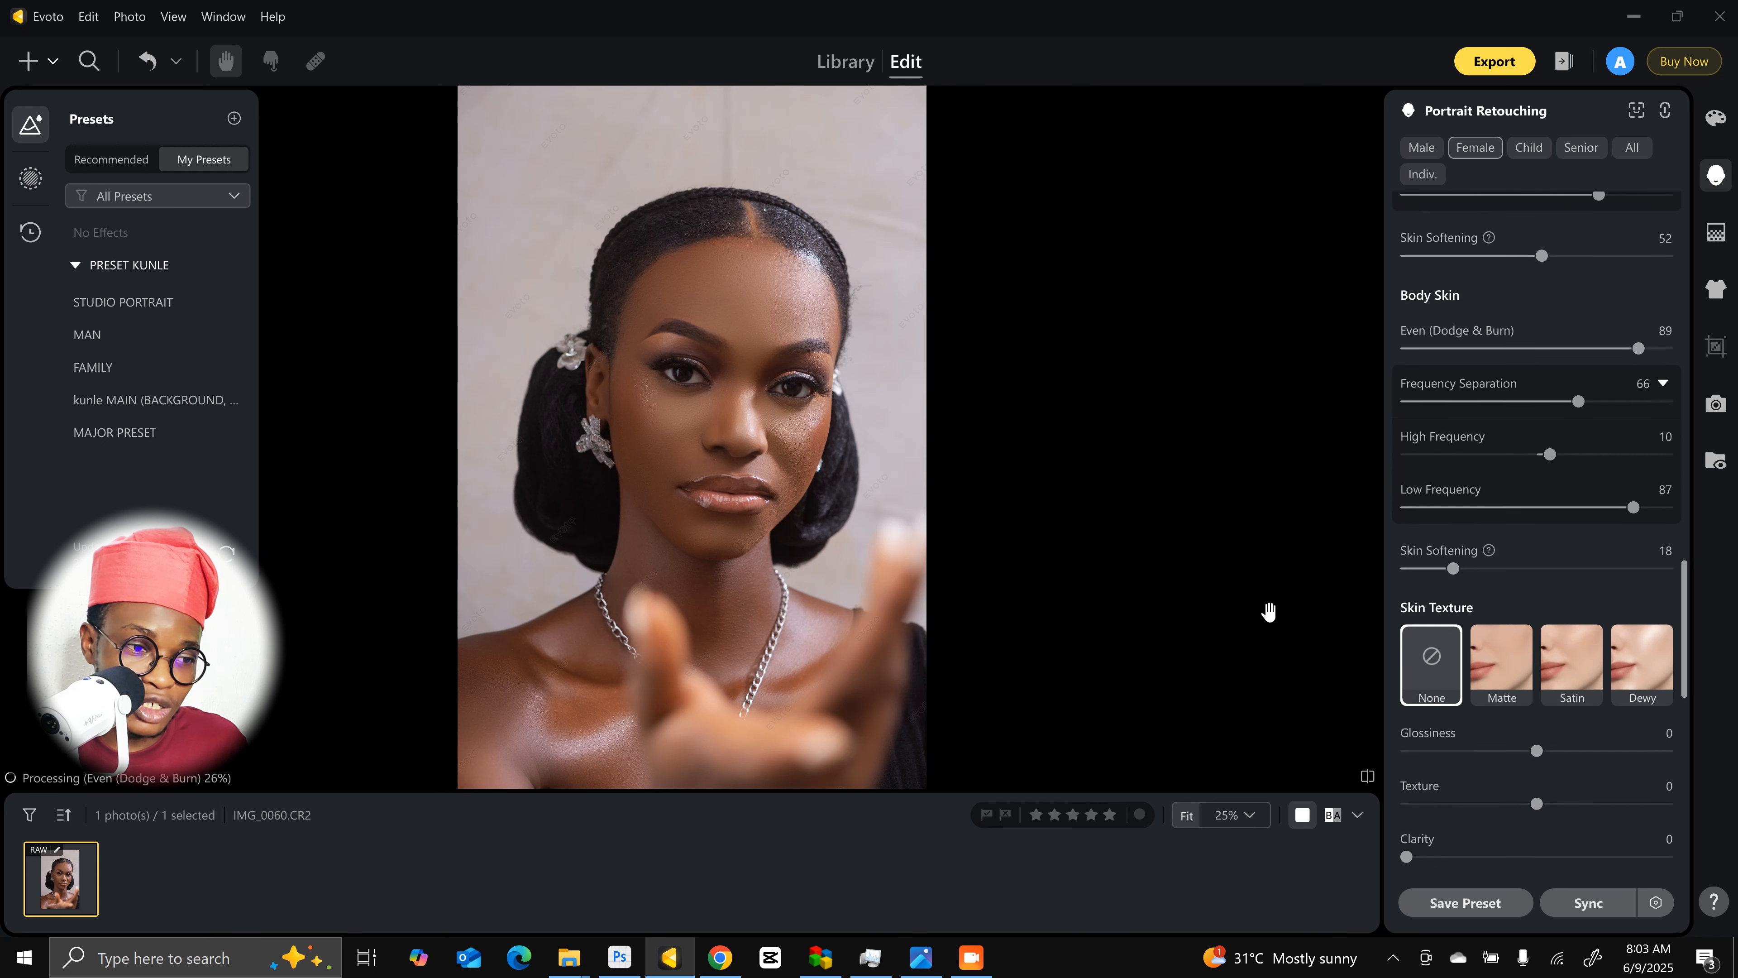
{"action": "left_click", "coordinate": [1577, 661]}
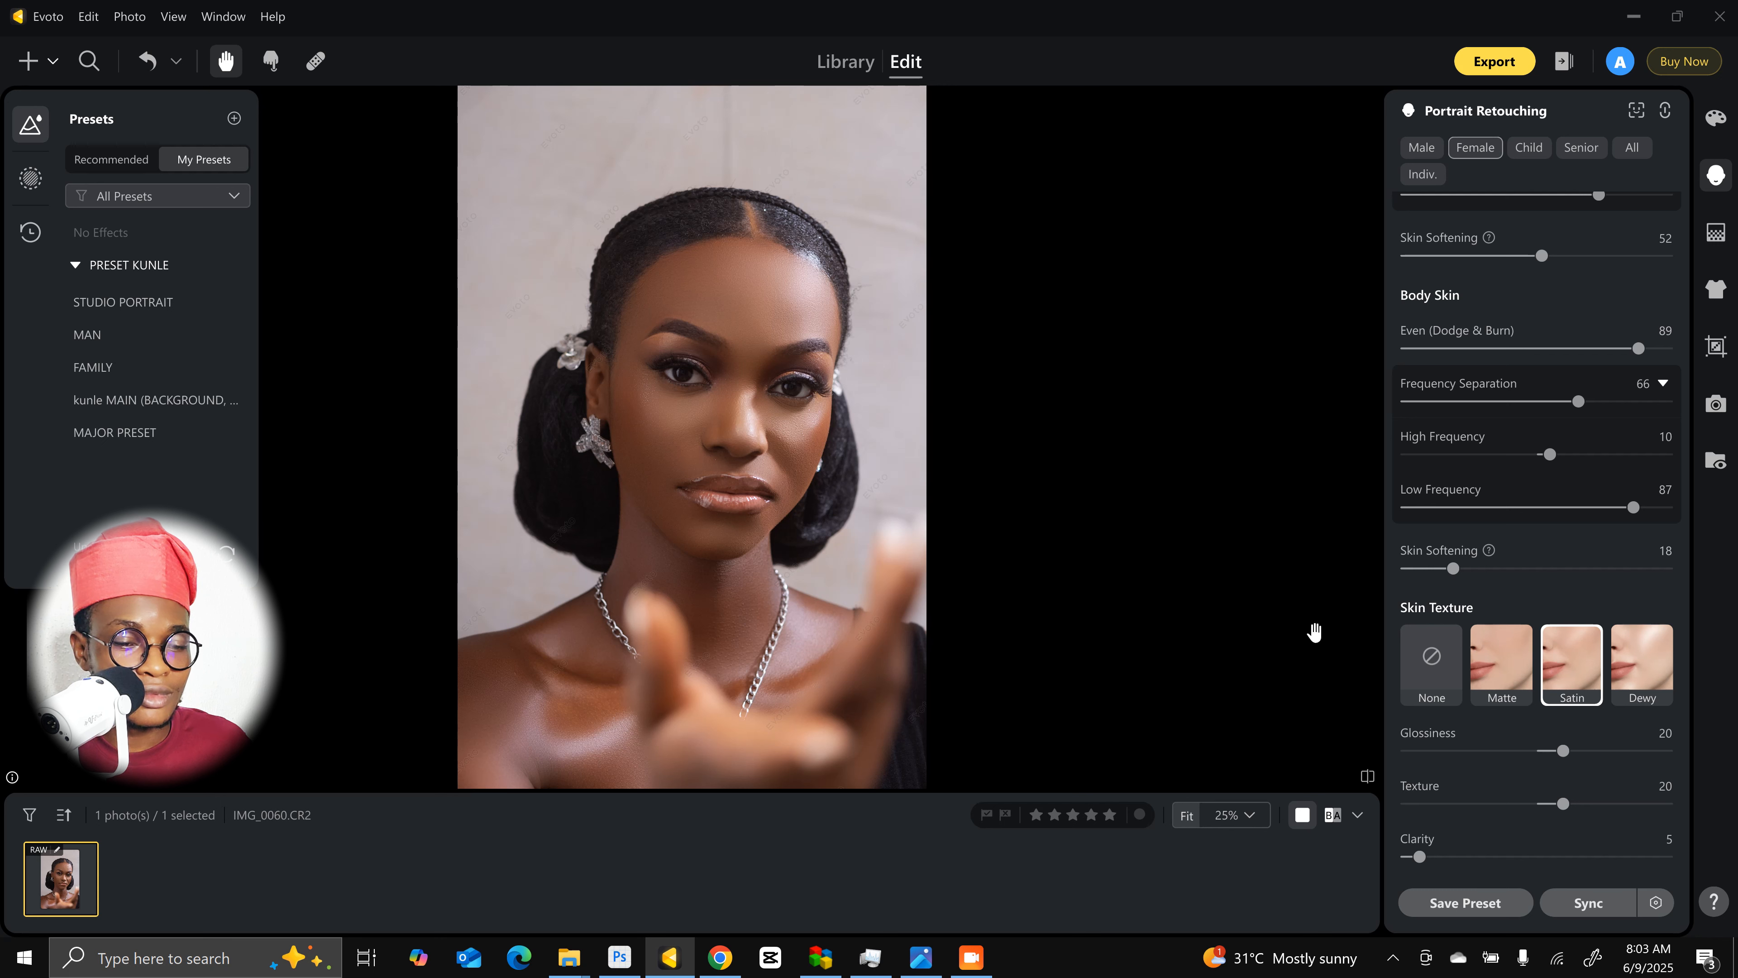
{"action": "scroll", "coordinate": [1293, 633], "scroll_direction": "down", "scroll_amount": 1}
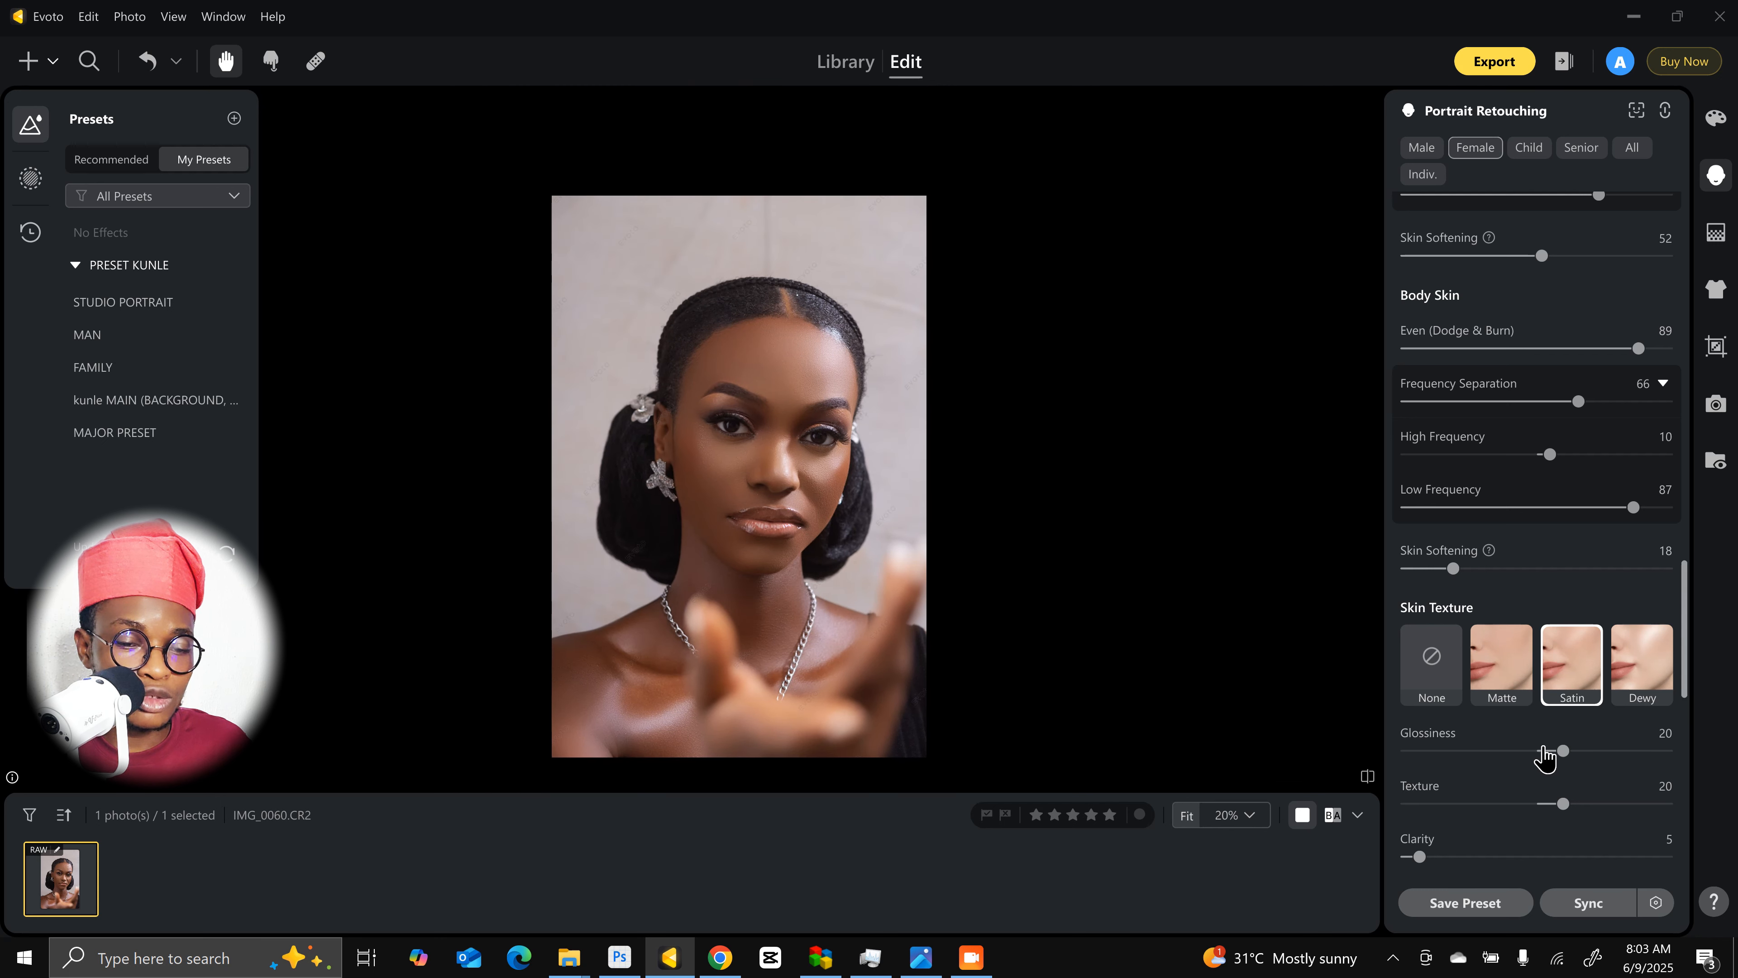
{"action": "scroll", "coordinate": [1557, 760], "scroll_direction": "down", "scroll_amount": 2}
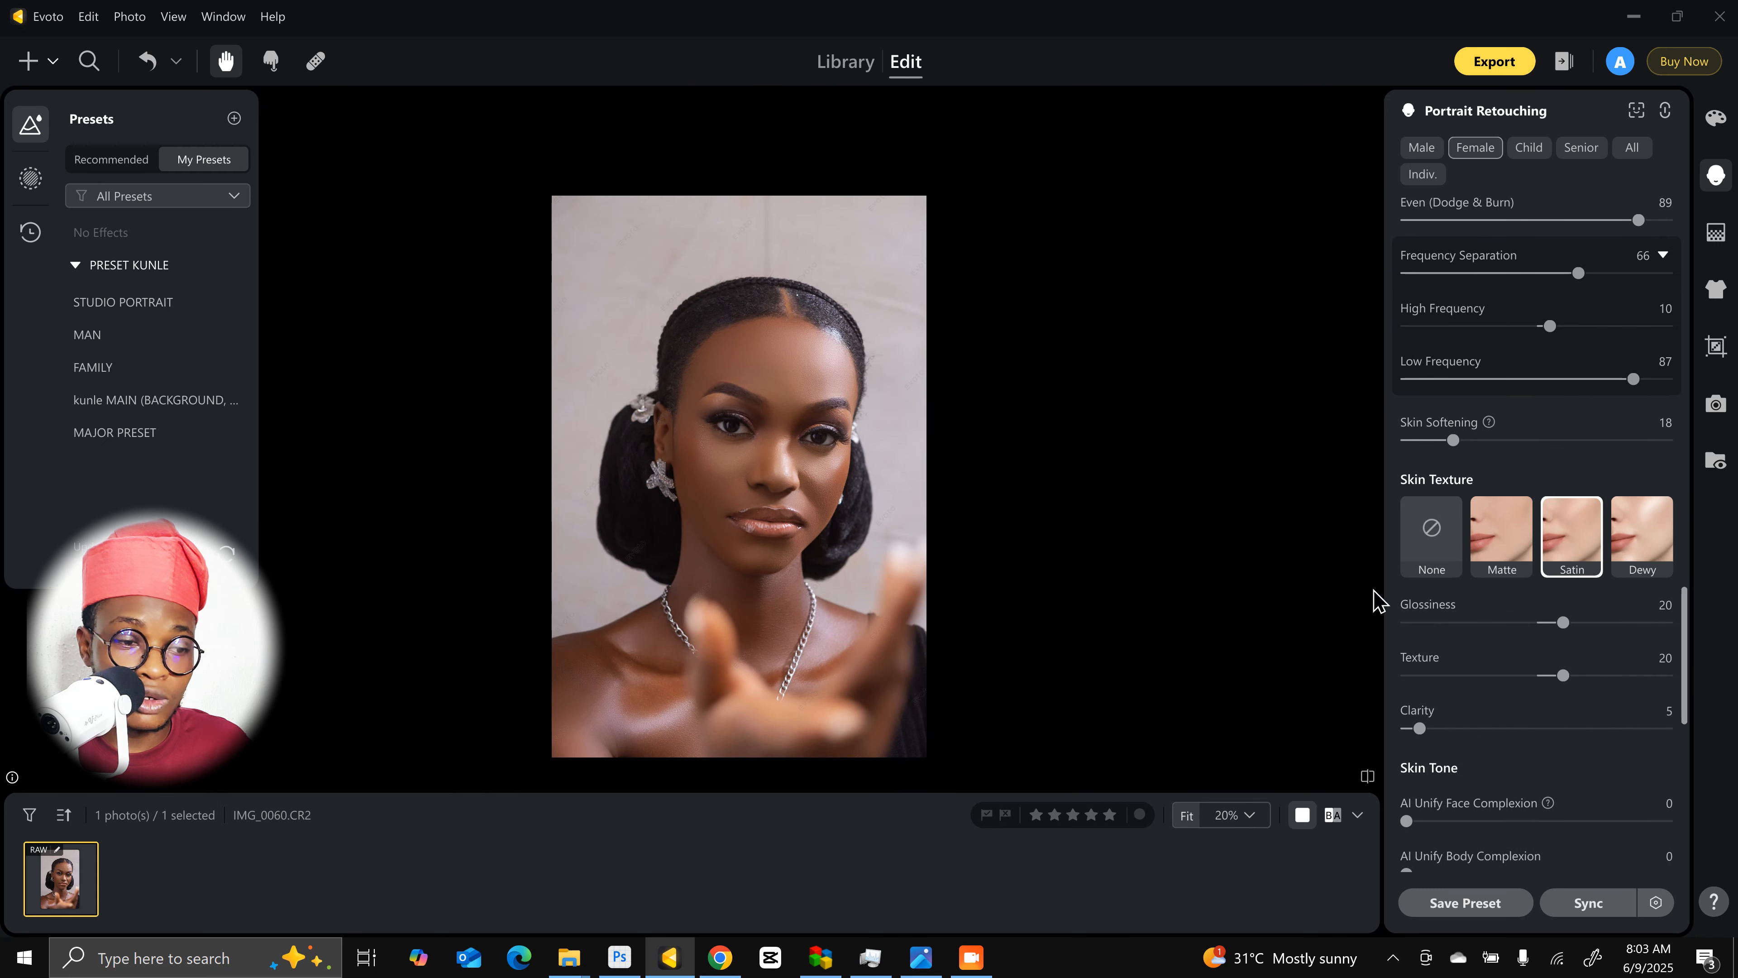
{"action": "left_click", "coordinate": [1180, 823]}
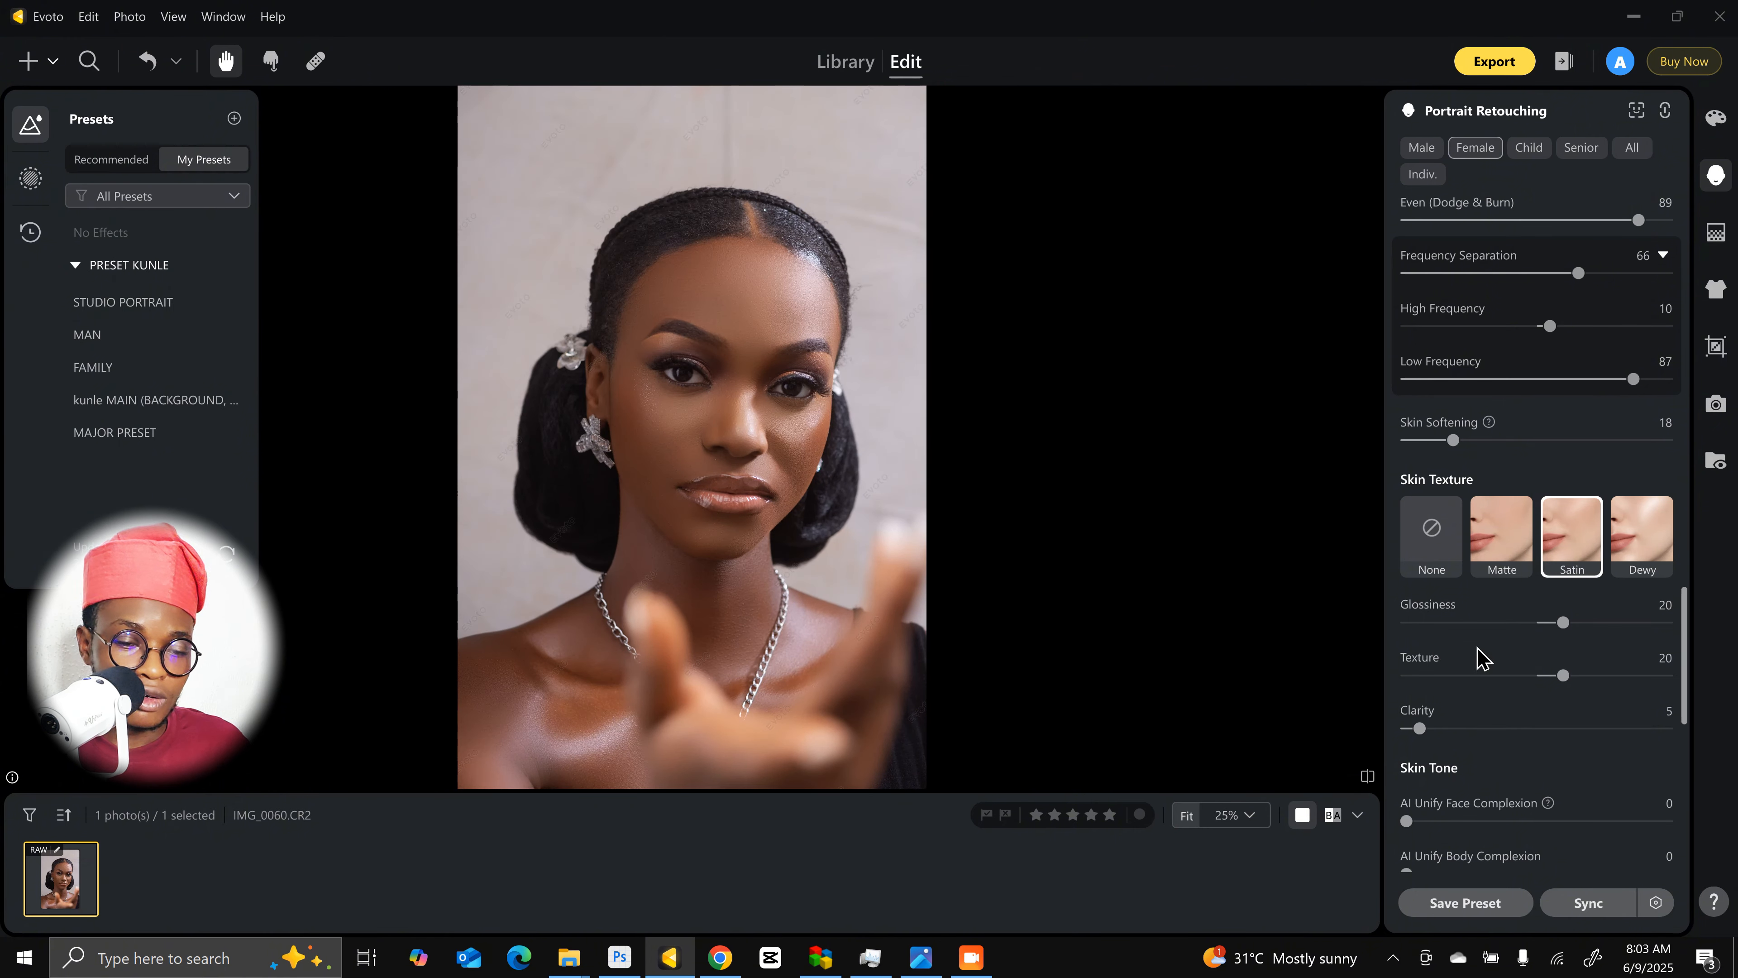
Step: Set the skin tone's AI Unify Face Complexion to 76 after trying 69
{"action": "scroll", "coordinate": [1513, 753], "scroll_direction": "down", "scroll_amount": 2}
{"action": "scroll", "coordinate": [1515, 754], "scroll_direction": "down", "scroll_amount": 1}
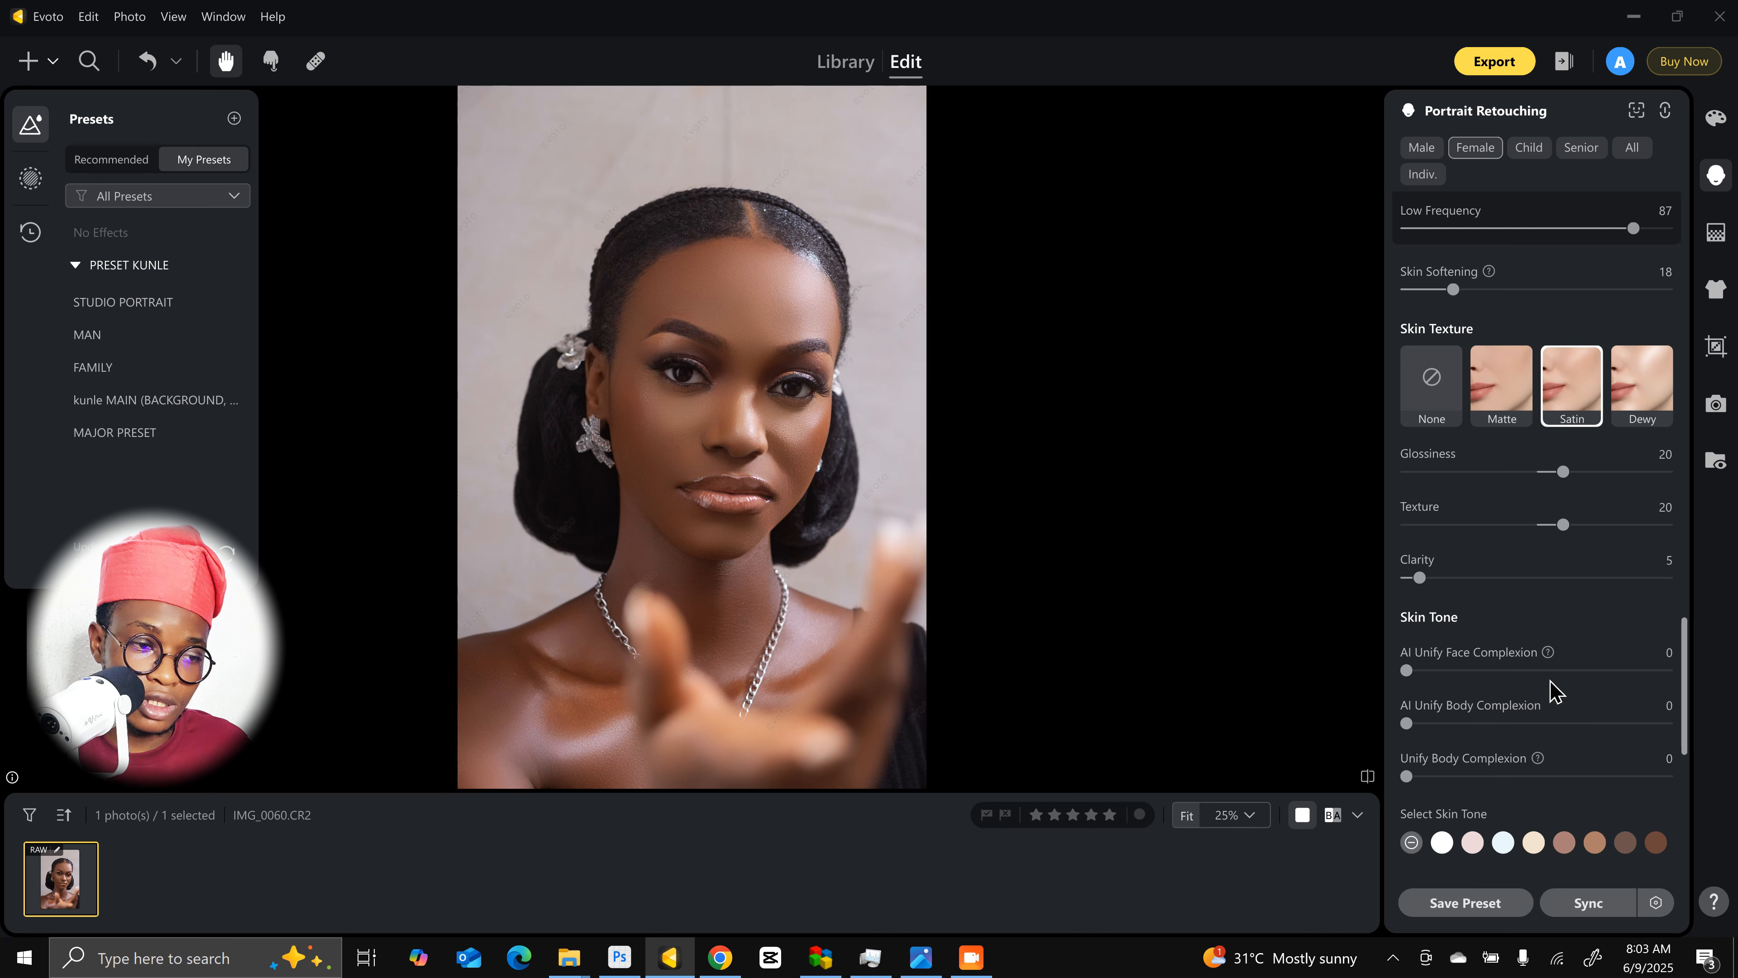
{"action": "left_click_drag", "start_coordinate": [1552, 671], "coordinate": [1586, 670]}
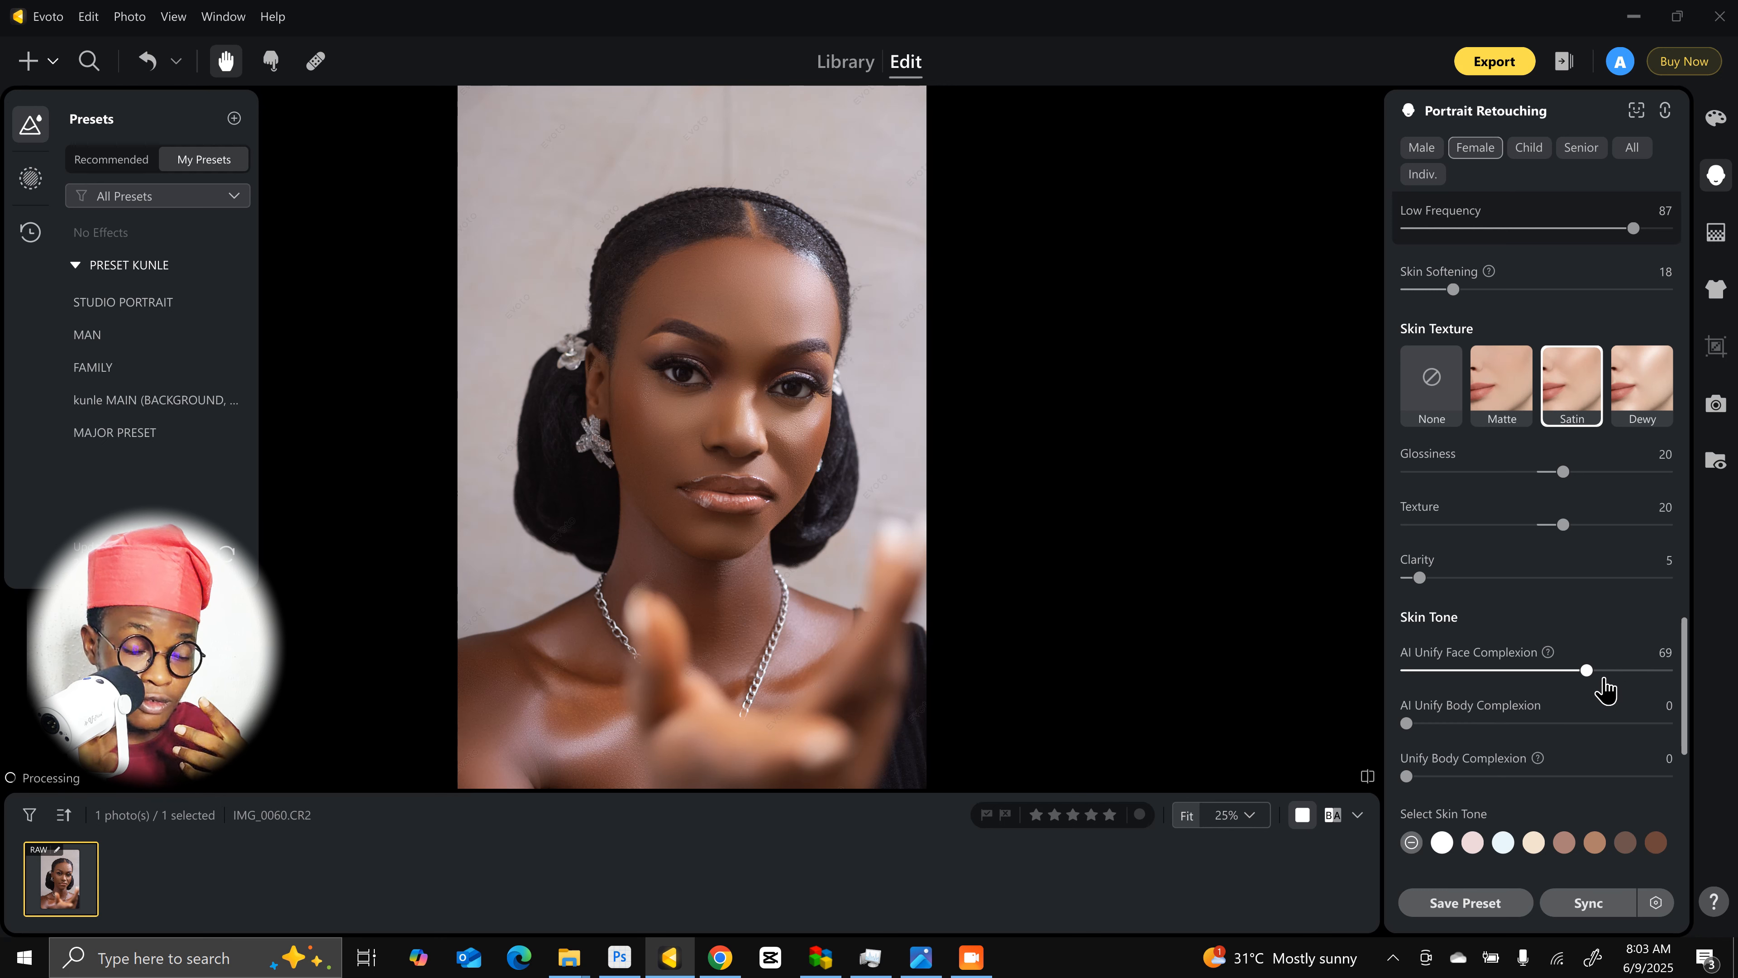
{"action": "left_click", "coordinate": [1604, 675]}
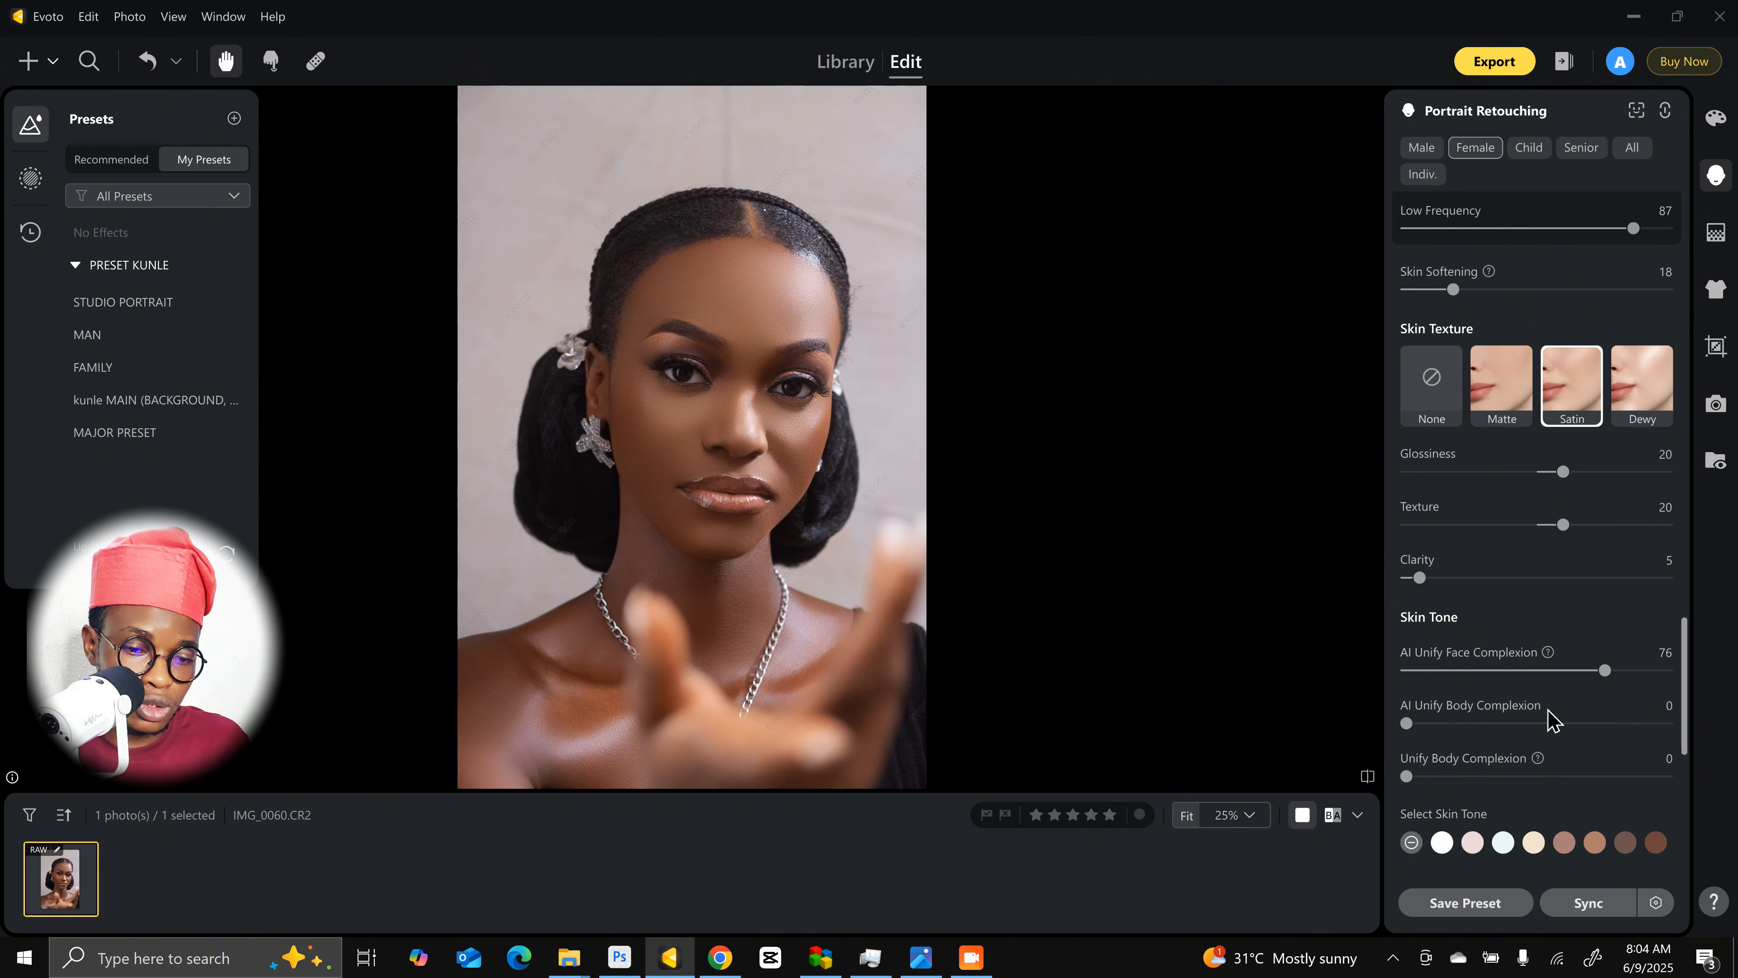
Step: Set AI Unify Body Complexion to 68 and compare the portrait repeatedly with its unedited version
{"action": "left_click", "coordinate": [1583, 725]}
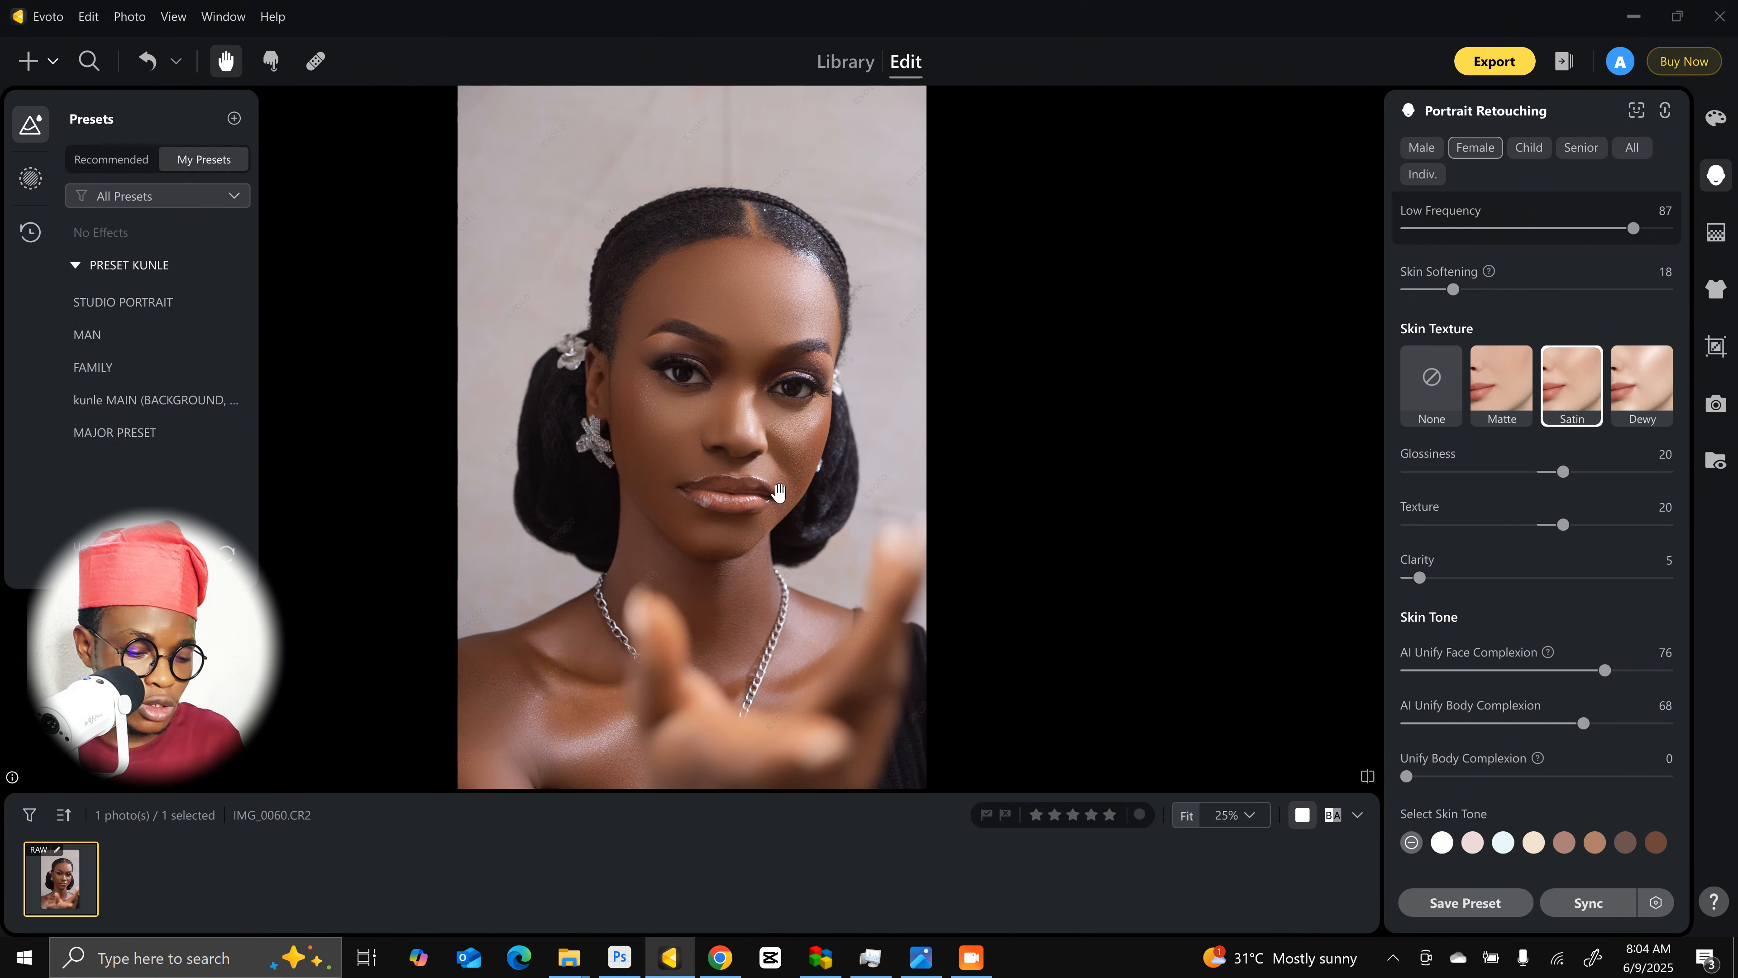
{"action": "key", "text": "backslash"}
{"action": "key", "text": "backslash"}
{"action": "key", "text": "backslash"}
{"action": "key", "text": "backslash"}
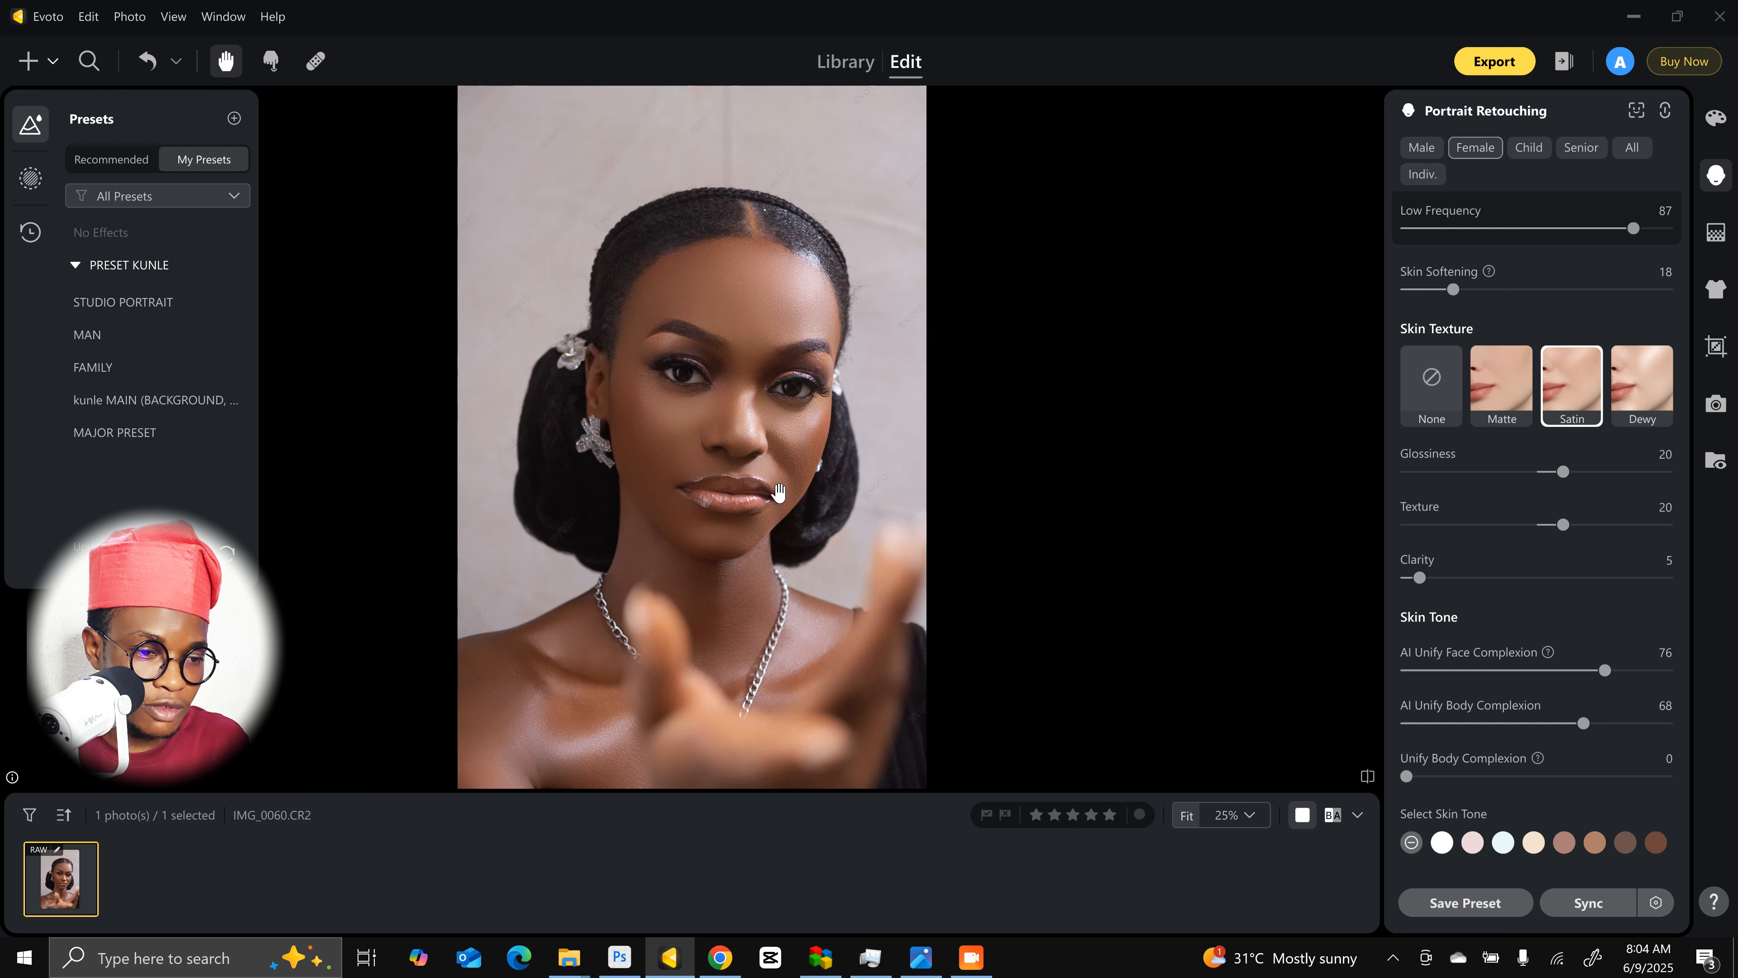
{"action": "key", "text": "backslash"}
{"action": "key", "text": "backslash"}
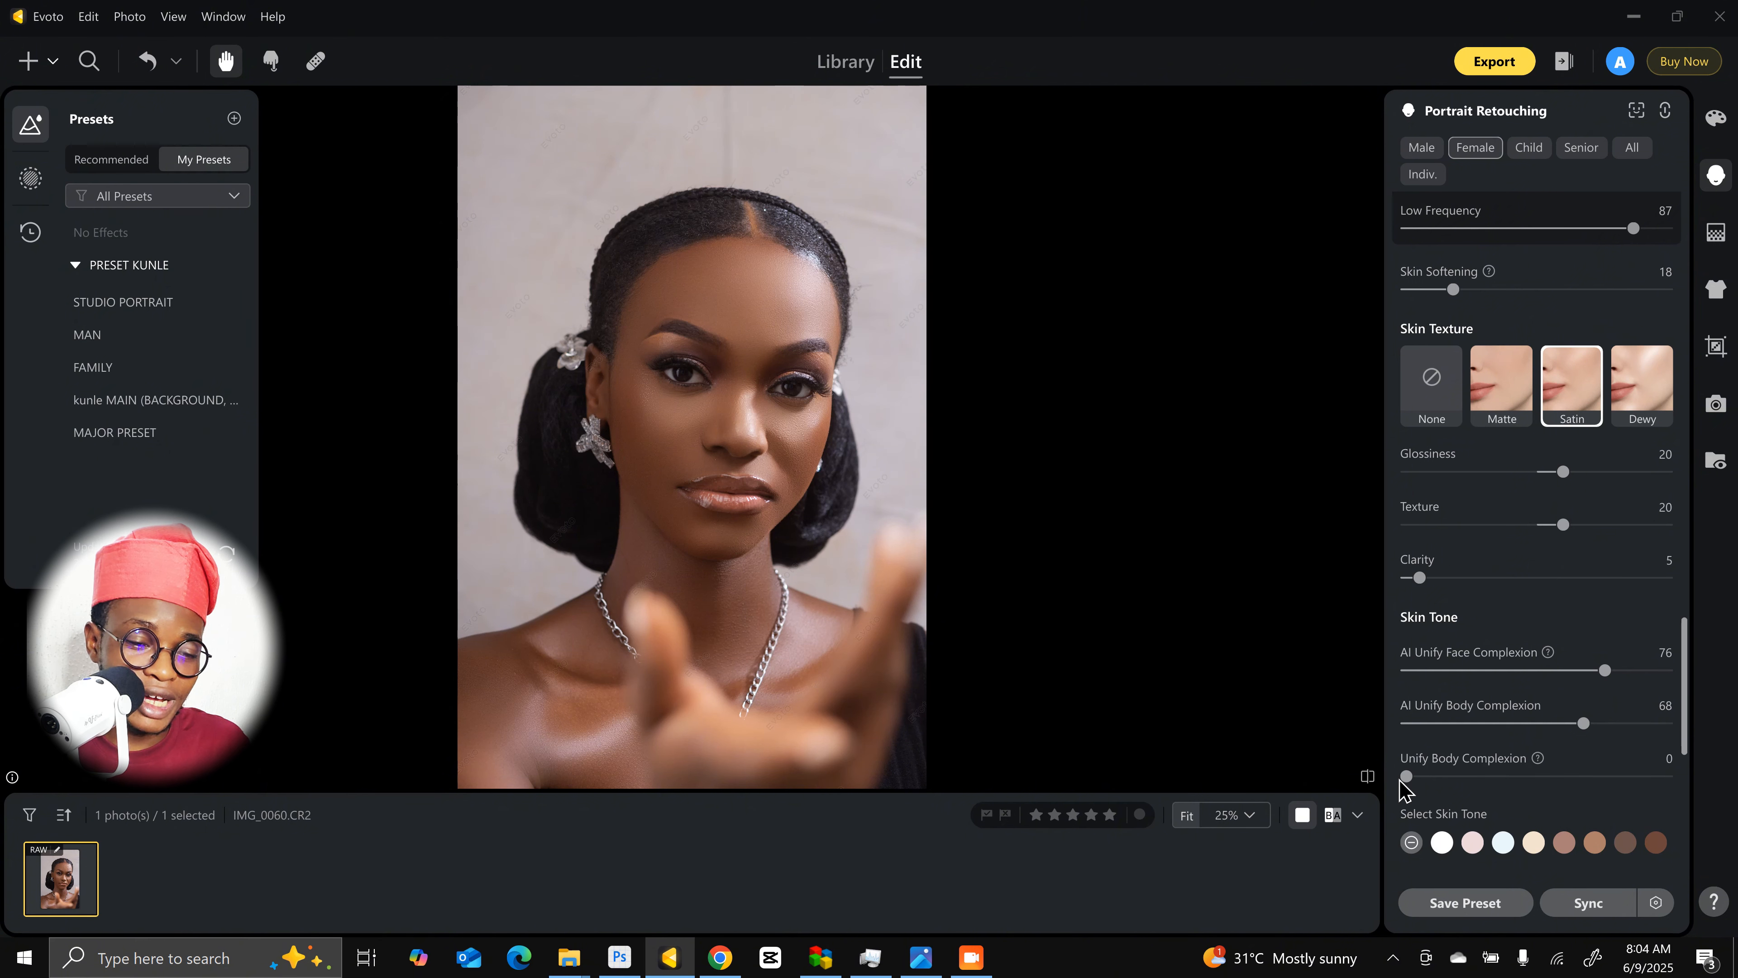
Step: Set Unify Body Complexion to 86 and fit the whole portrait in view
{"action": "left_click", "coordinate": [1631, 778]}
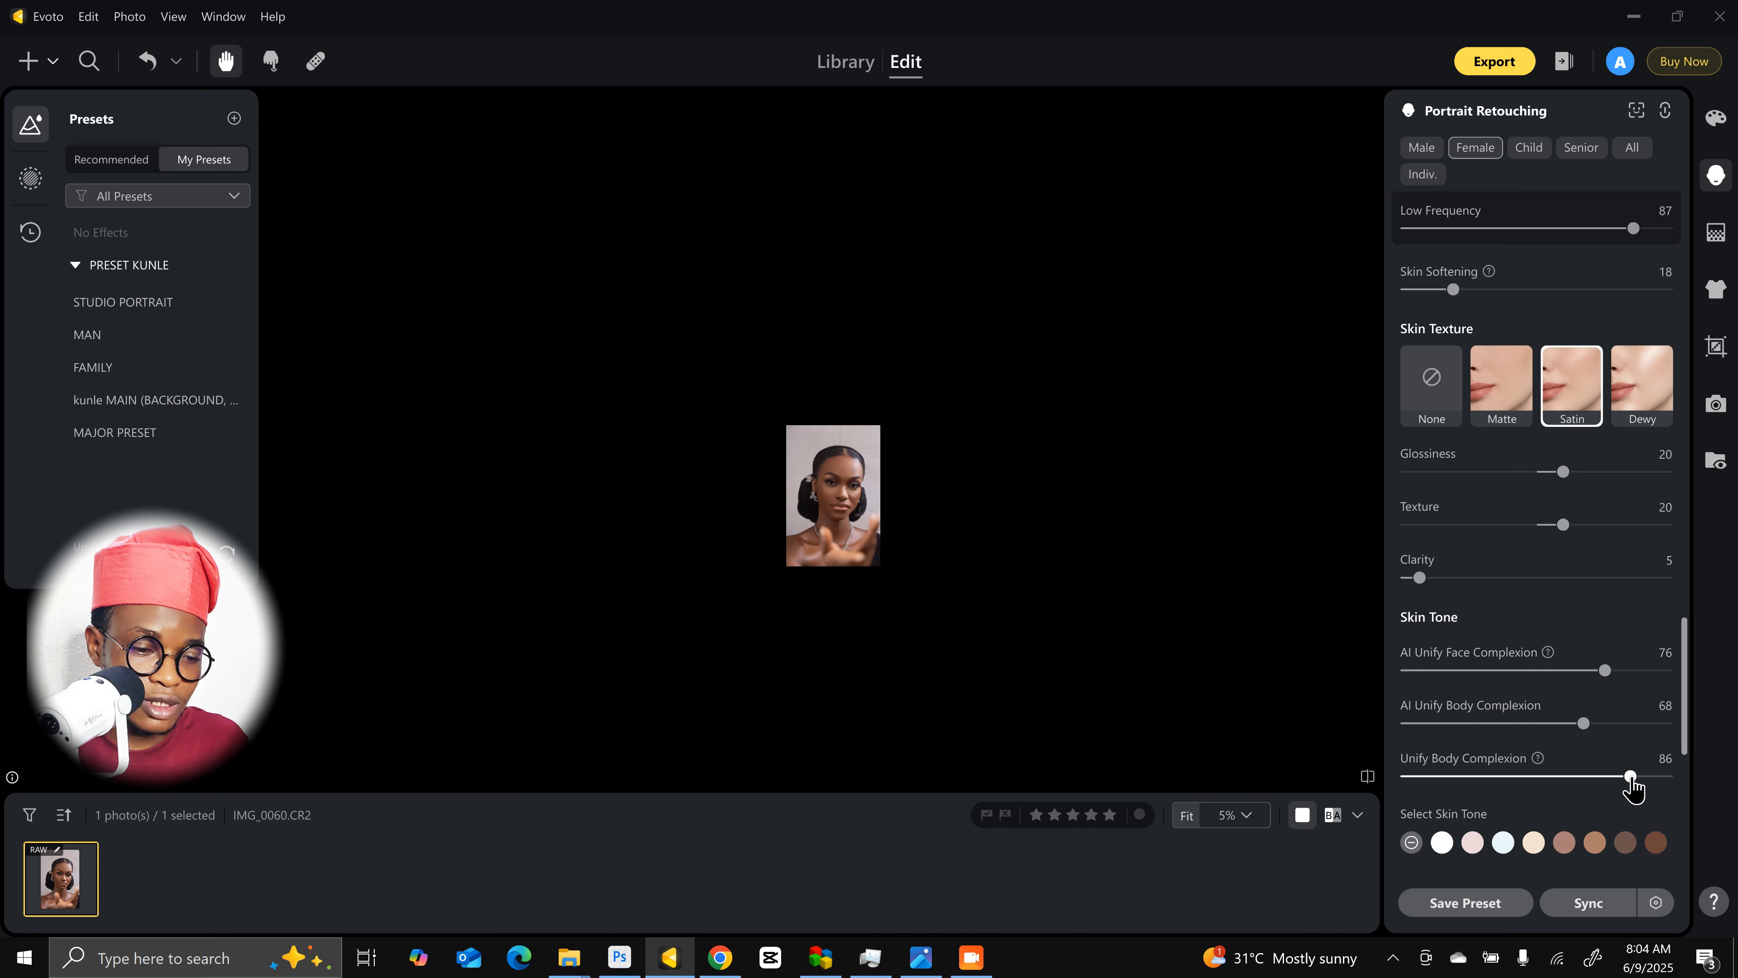
{"action": "left_click", "coordinate": [1183, 824]}
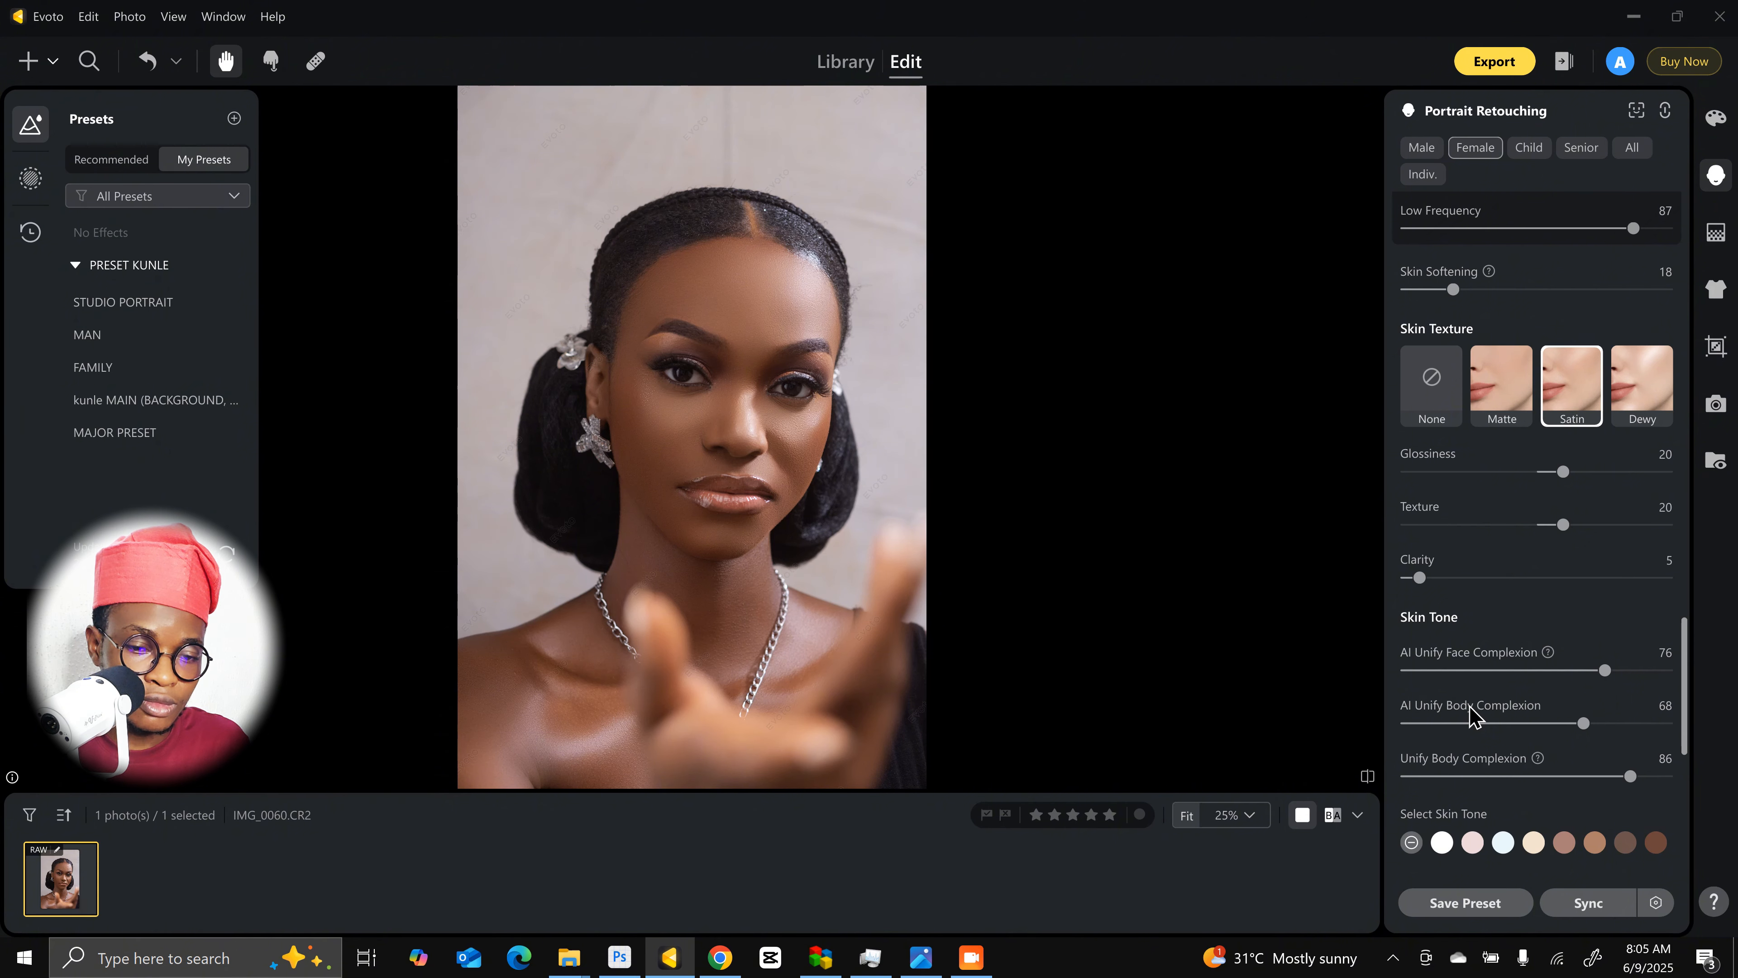
{"action": "scroll", "coordinate": [1687, 685], "scroll_direction": "down", "scroll_amount": 1}
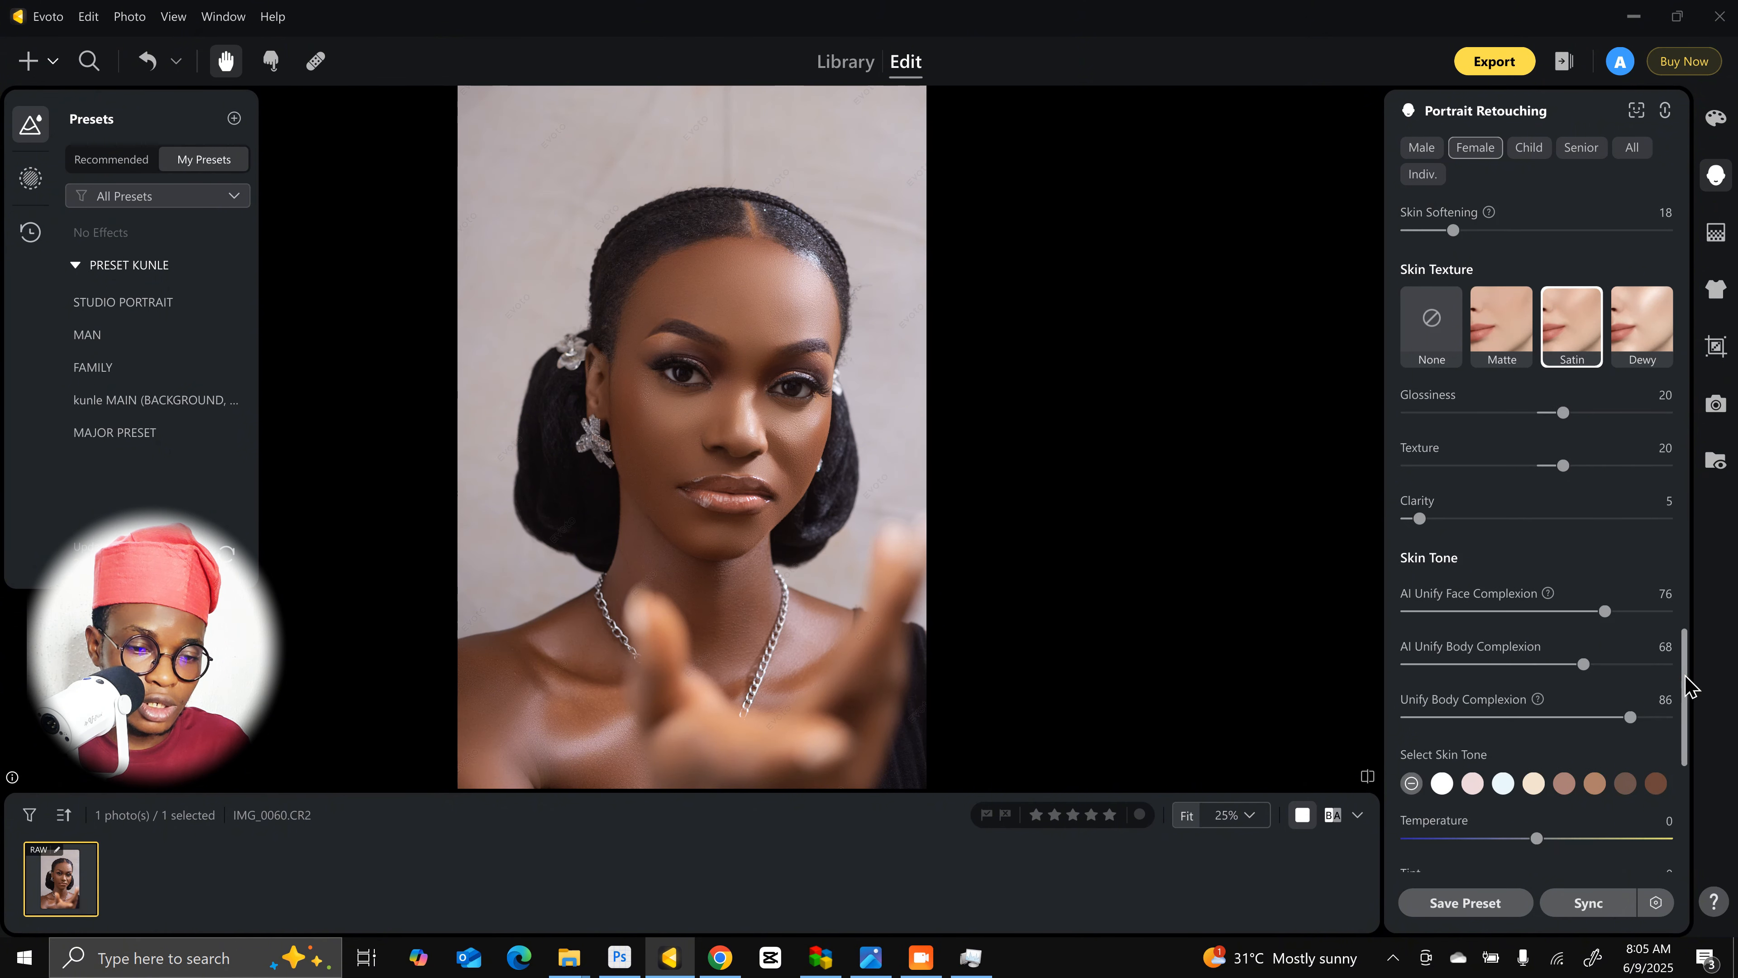
Step: Select the reddish-brown skin tone swatch and set Skin Radiance to 11 after trying 22
{"action": "scroll", "coordinate": [1687, 684], "scroll_direction": "down", "scroll_amount": 3}
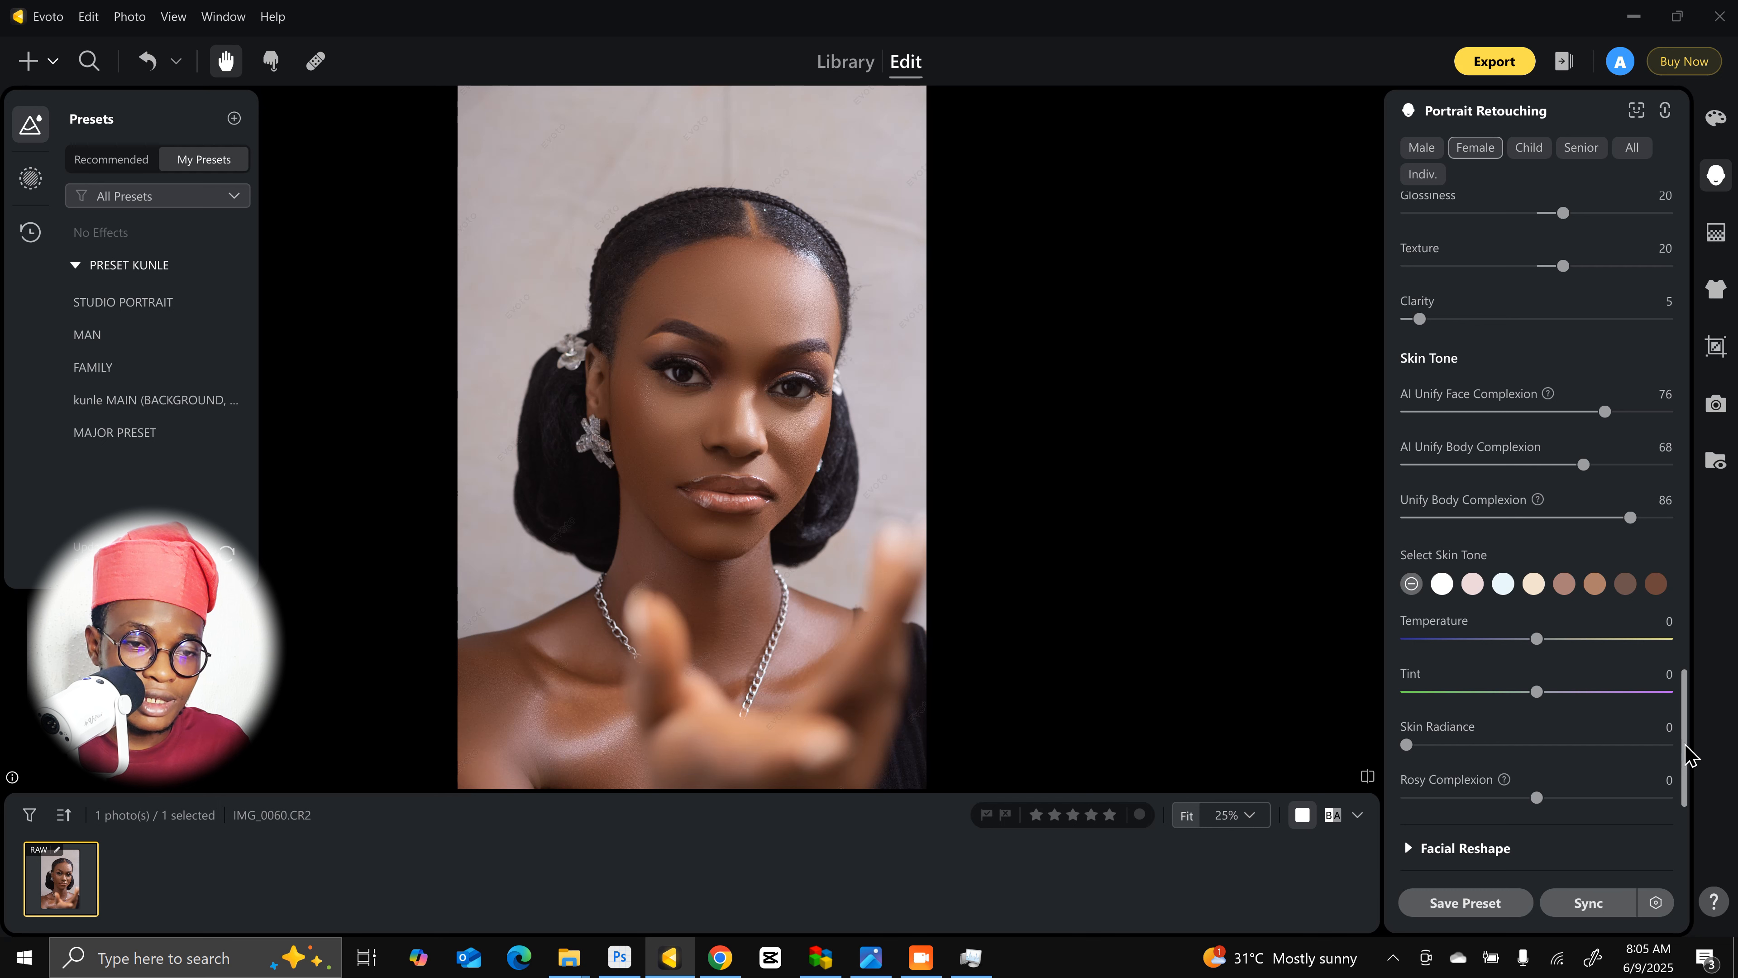
{"action": "scroll", "coordinate": [1670, 732], "scroll_direction": "down", "scroll_amount": 5}
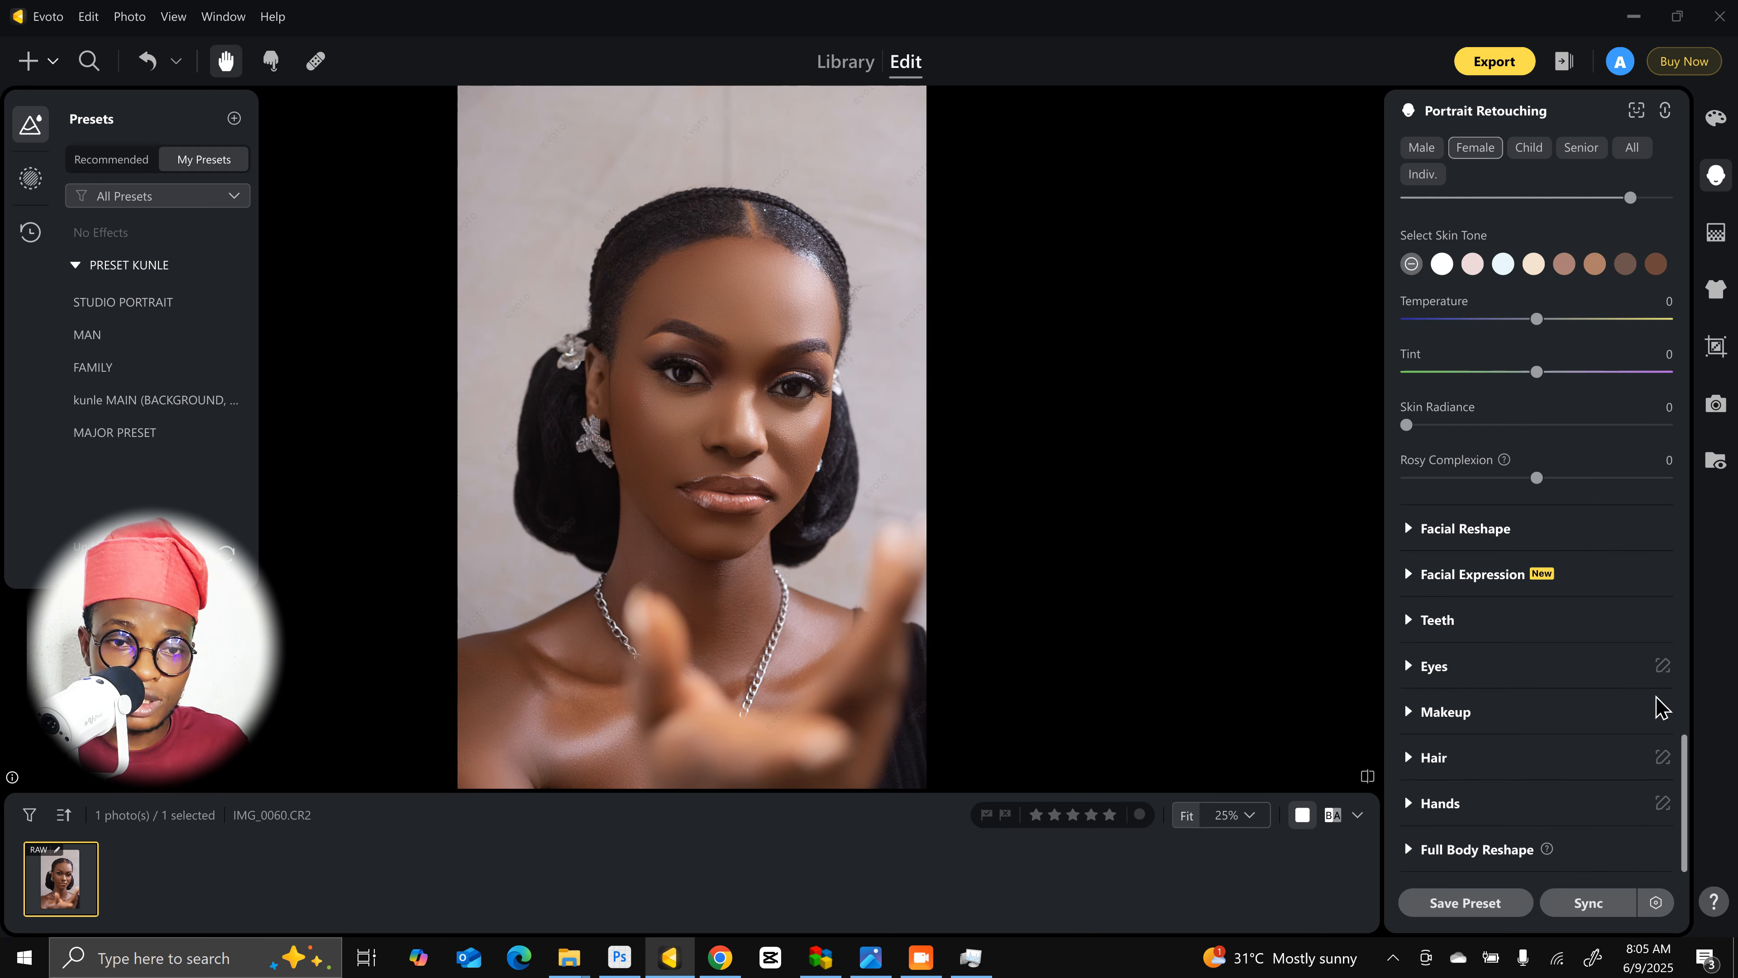
{"action": "left_click", "coordinate": [1565, 266]}
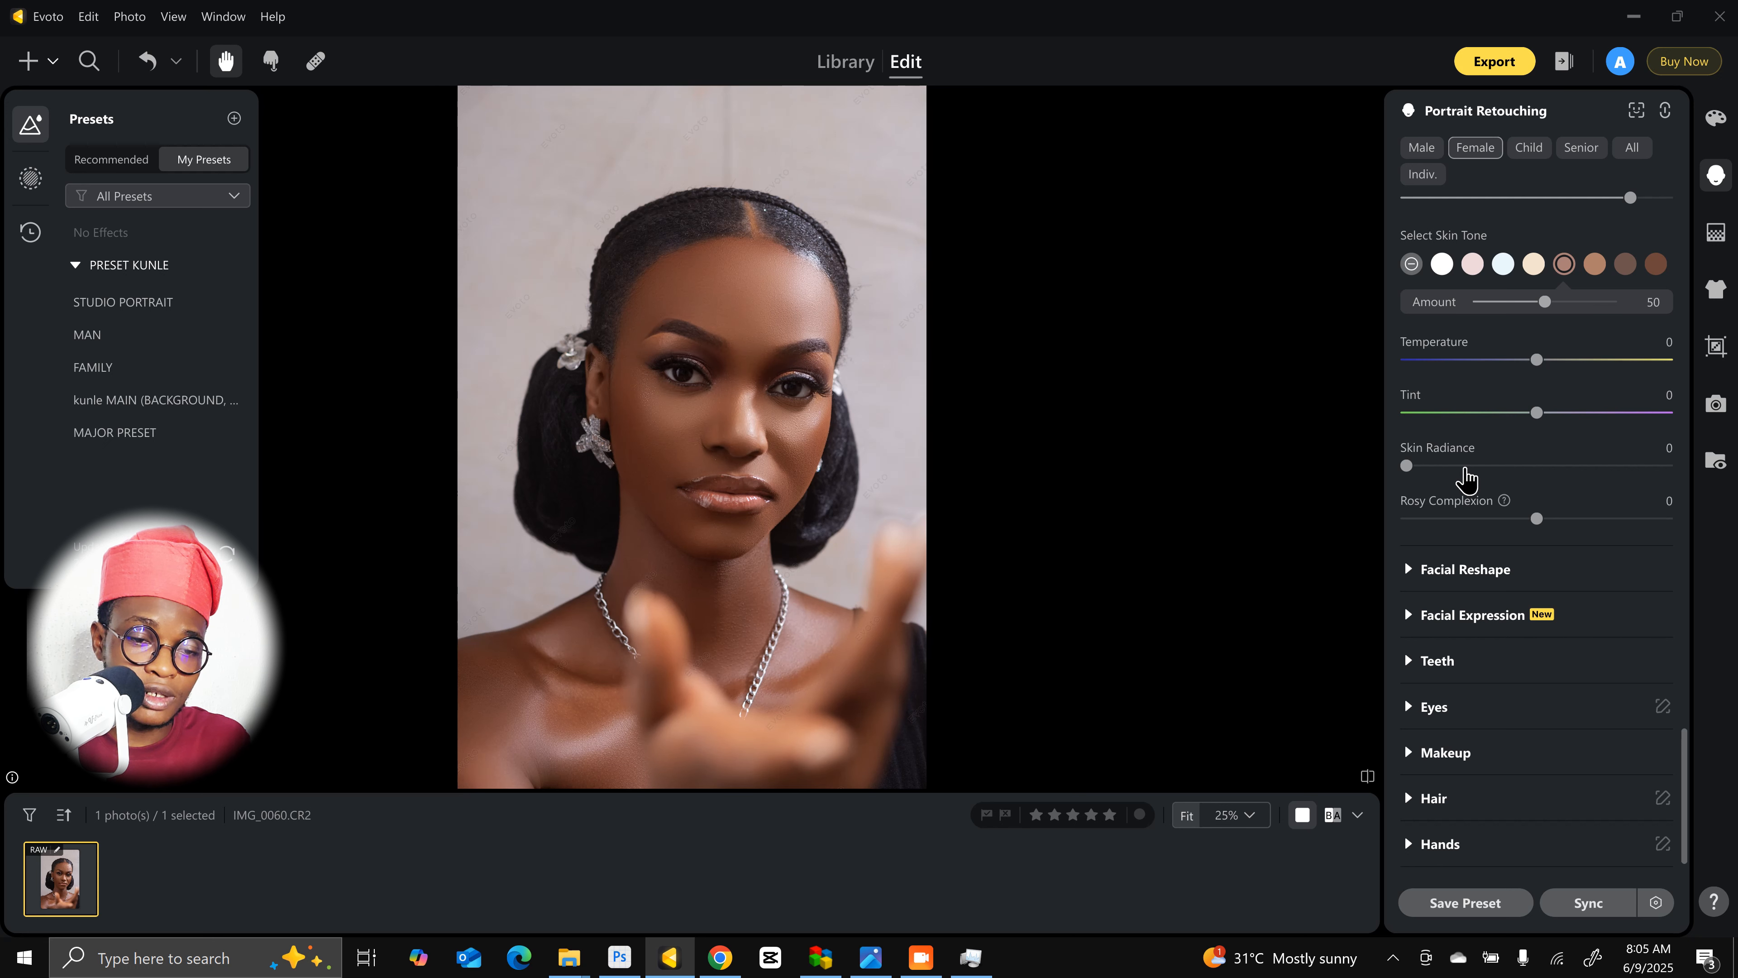
{"action": "left_click", "coordinate": [1465, 468]}
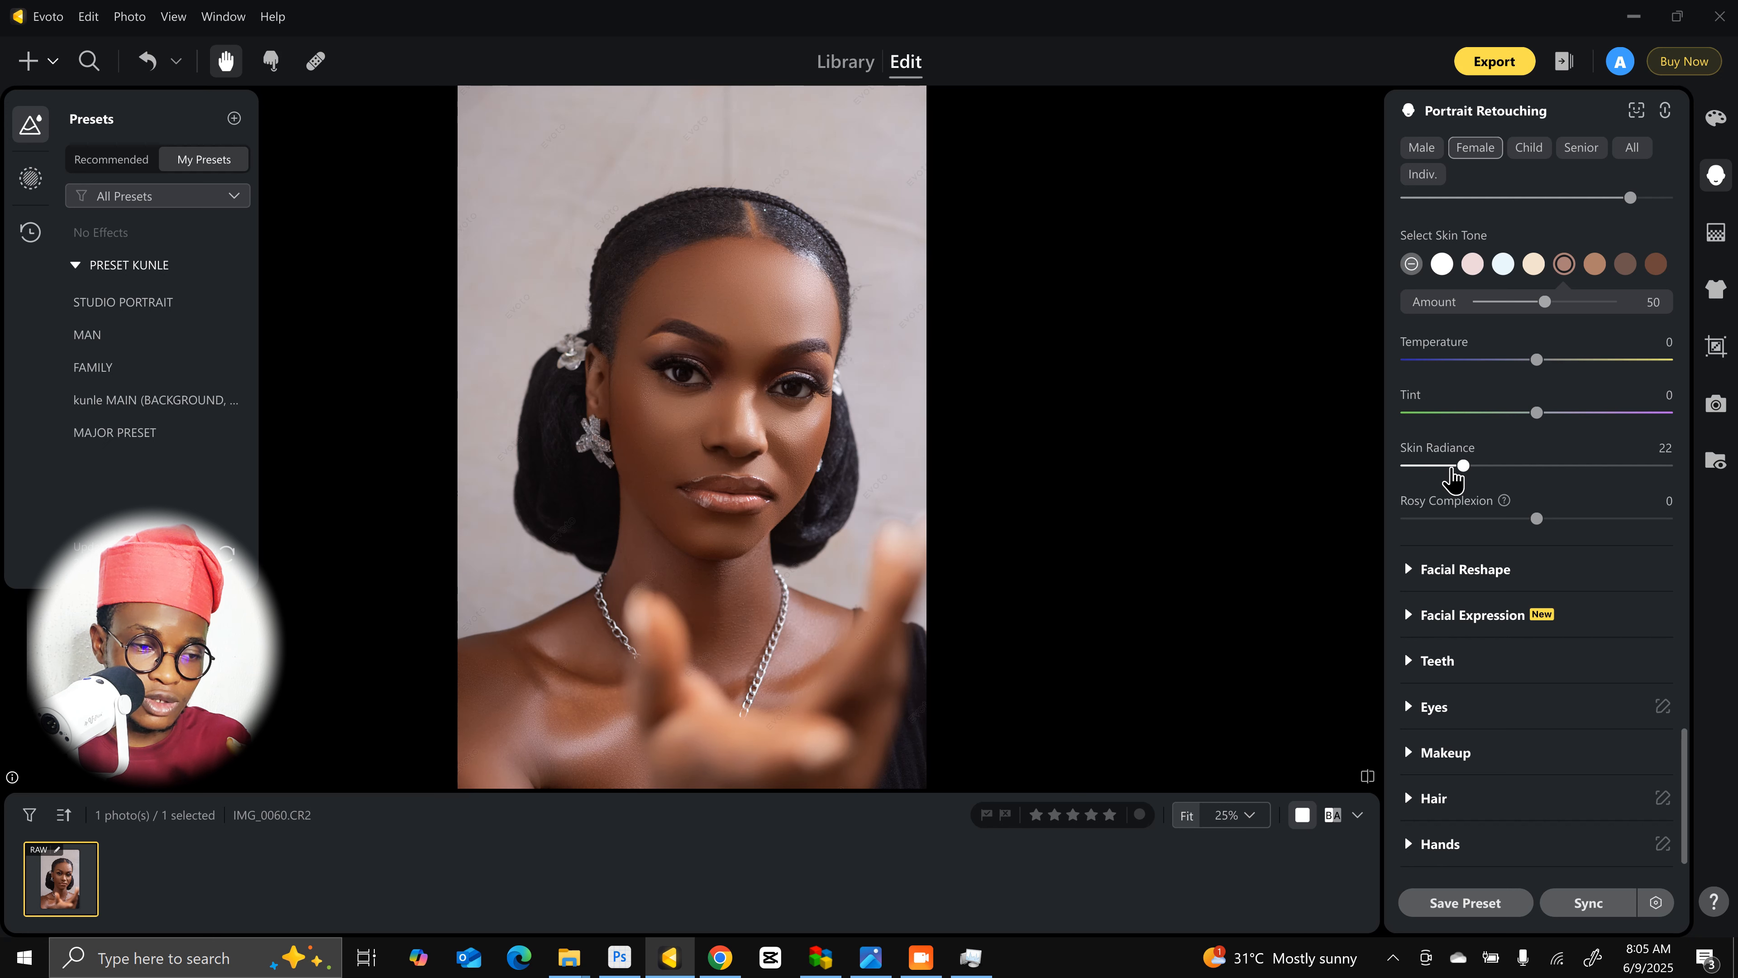
{"action": "left_click_drag", "start_coordinate": [1452, 473], "coordinate": [1435, 471]}
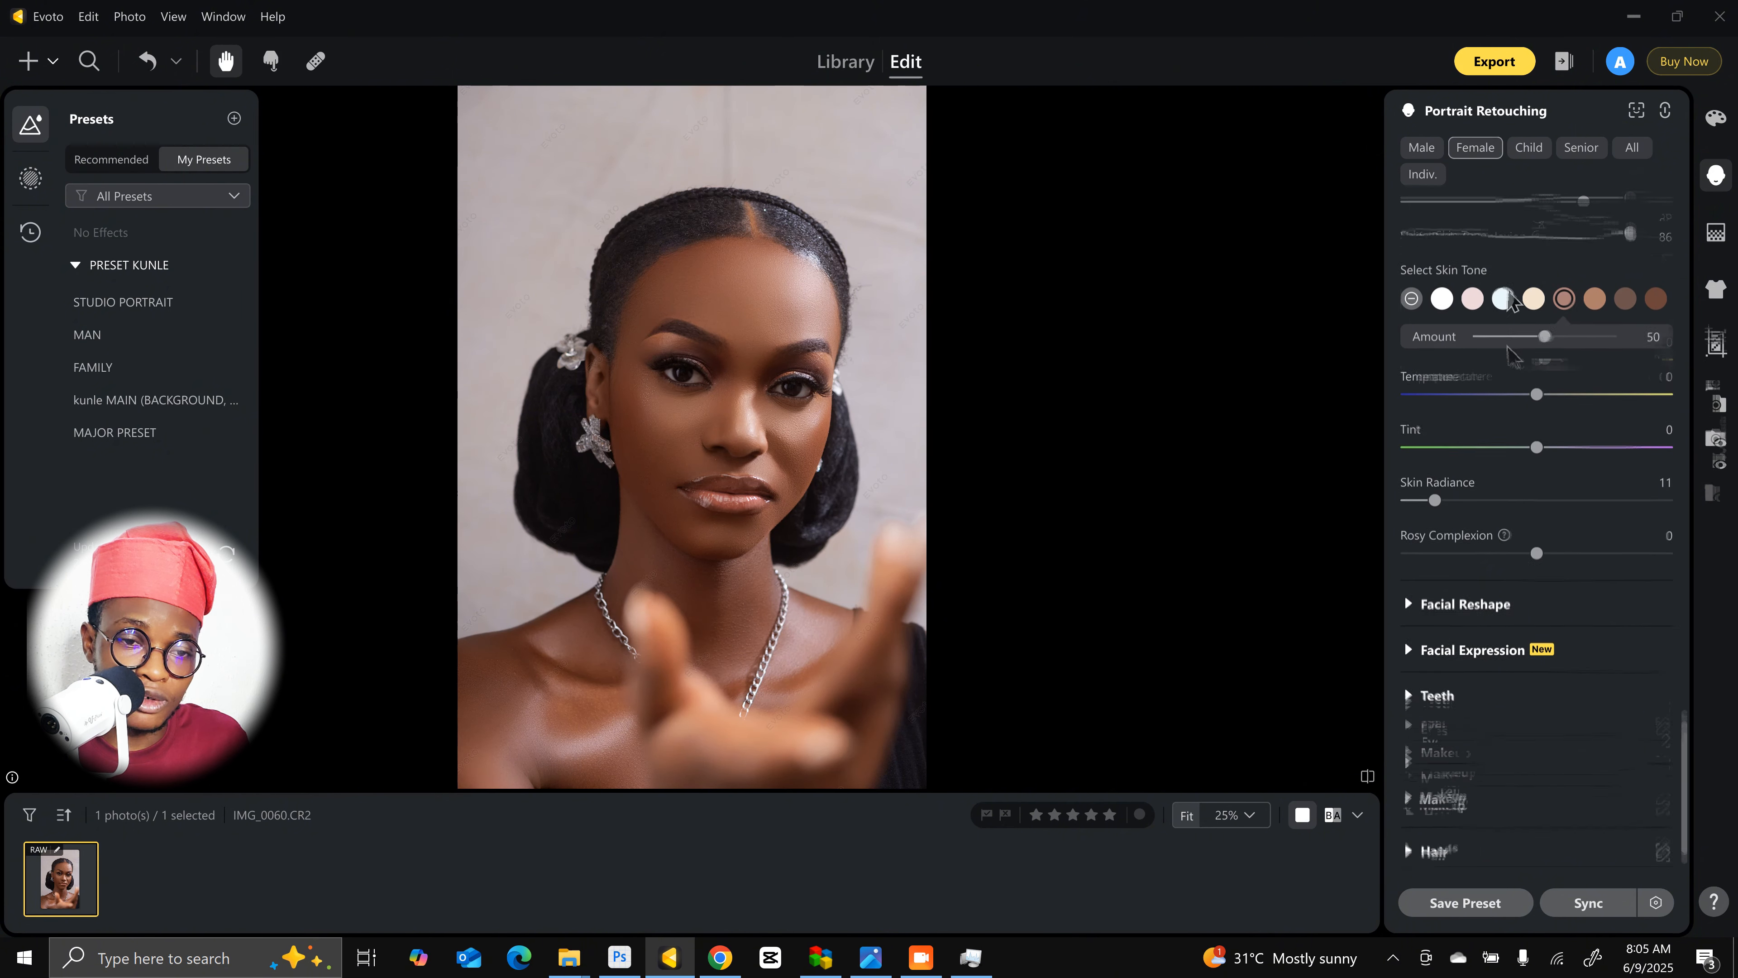
Step: Set the Amount of the selected reddish-brown skin tone to 25
{"action": "scroll", "coordinate": [1509, 320], "scroll_direction": "up", "scroll_amount": 1}
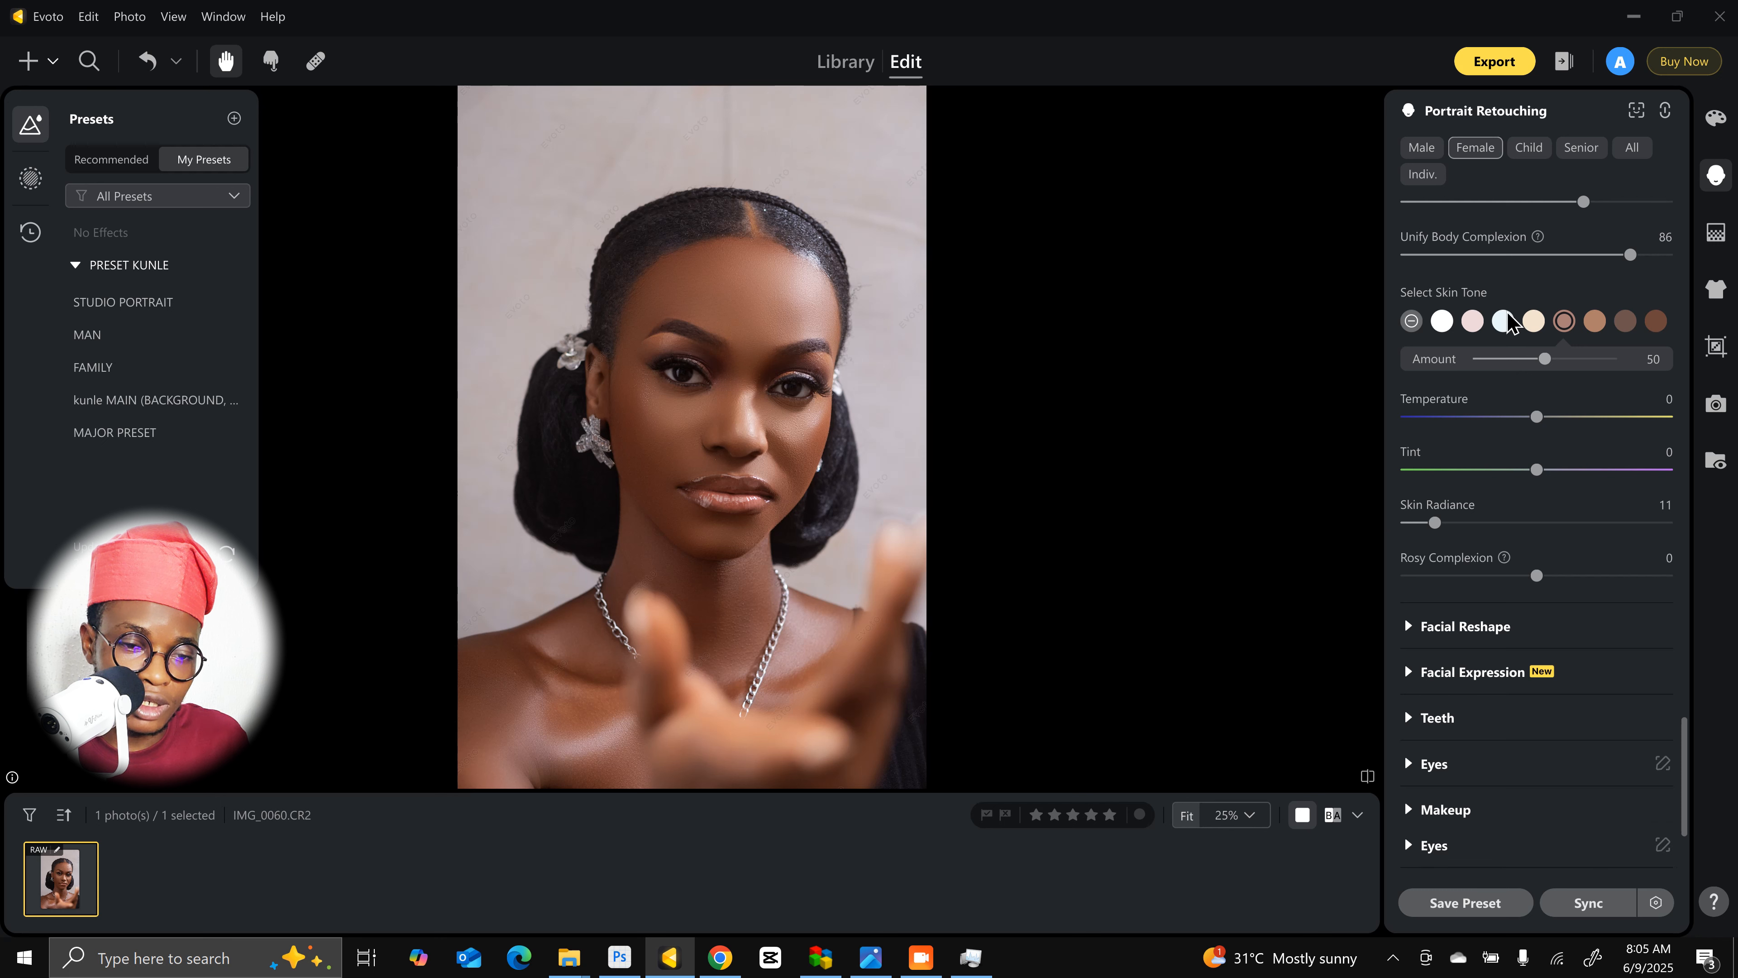
{"action": "scroll", "coordinate": [1510, 320], "scroll_direction": "up", "scroll_amount": 1}
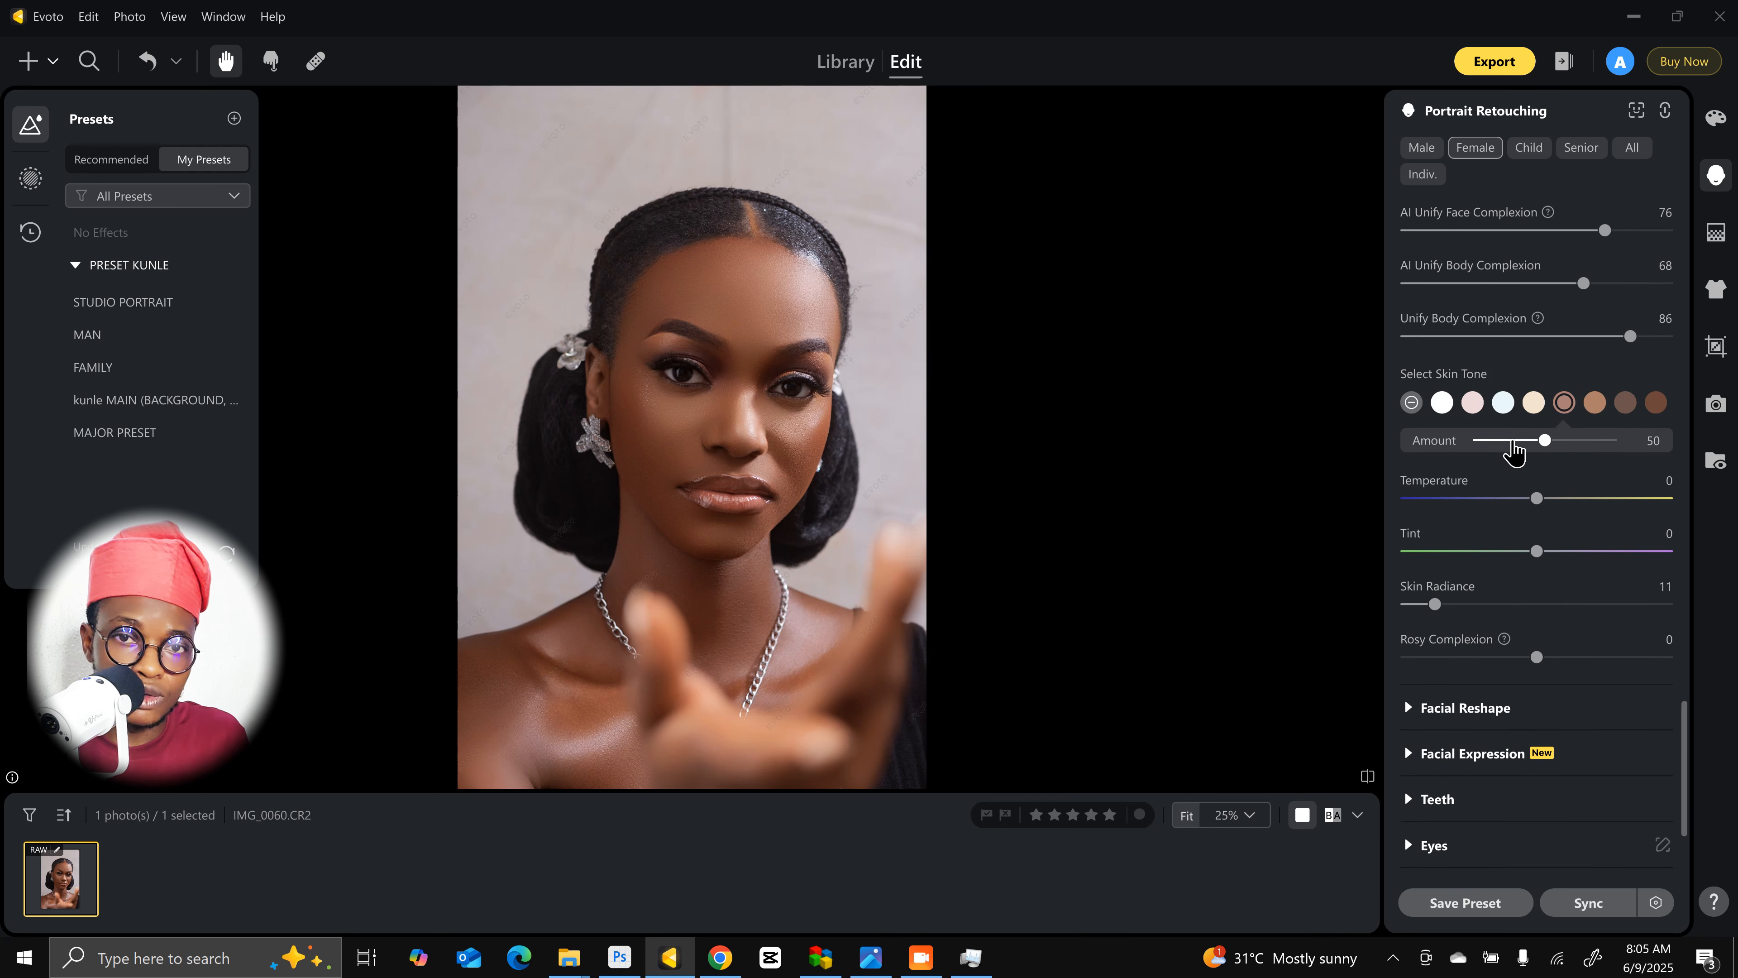
{"action": "left_click", "coordinate": [1512, 442]}
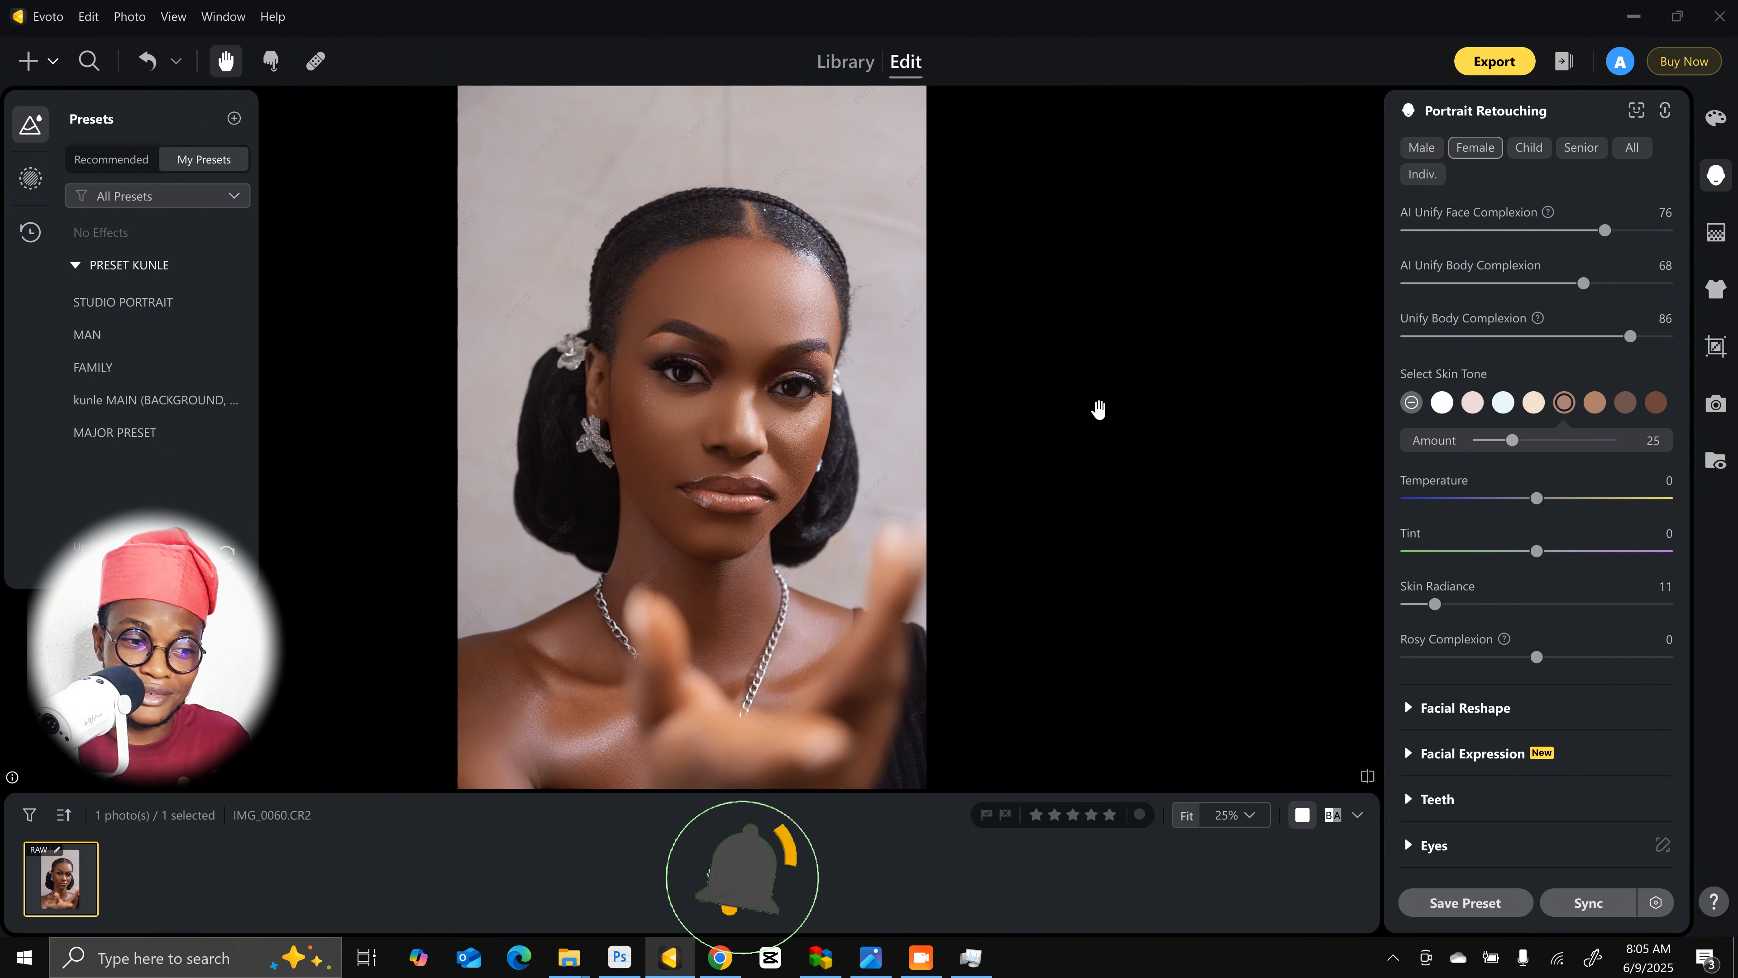
Step: Try a Facial Reshape head pose of -100 for Up / Down and return the value to 0
{"action": "scroll", "coordinate": [1544, 690], "scroll_direction": "down", "scroll_amount": 3}
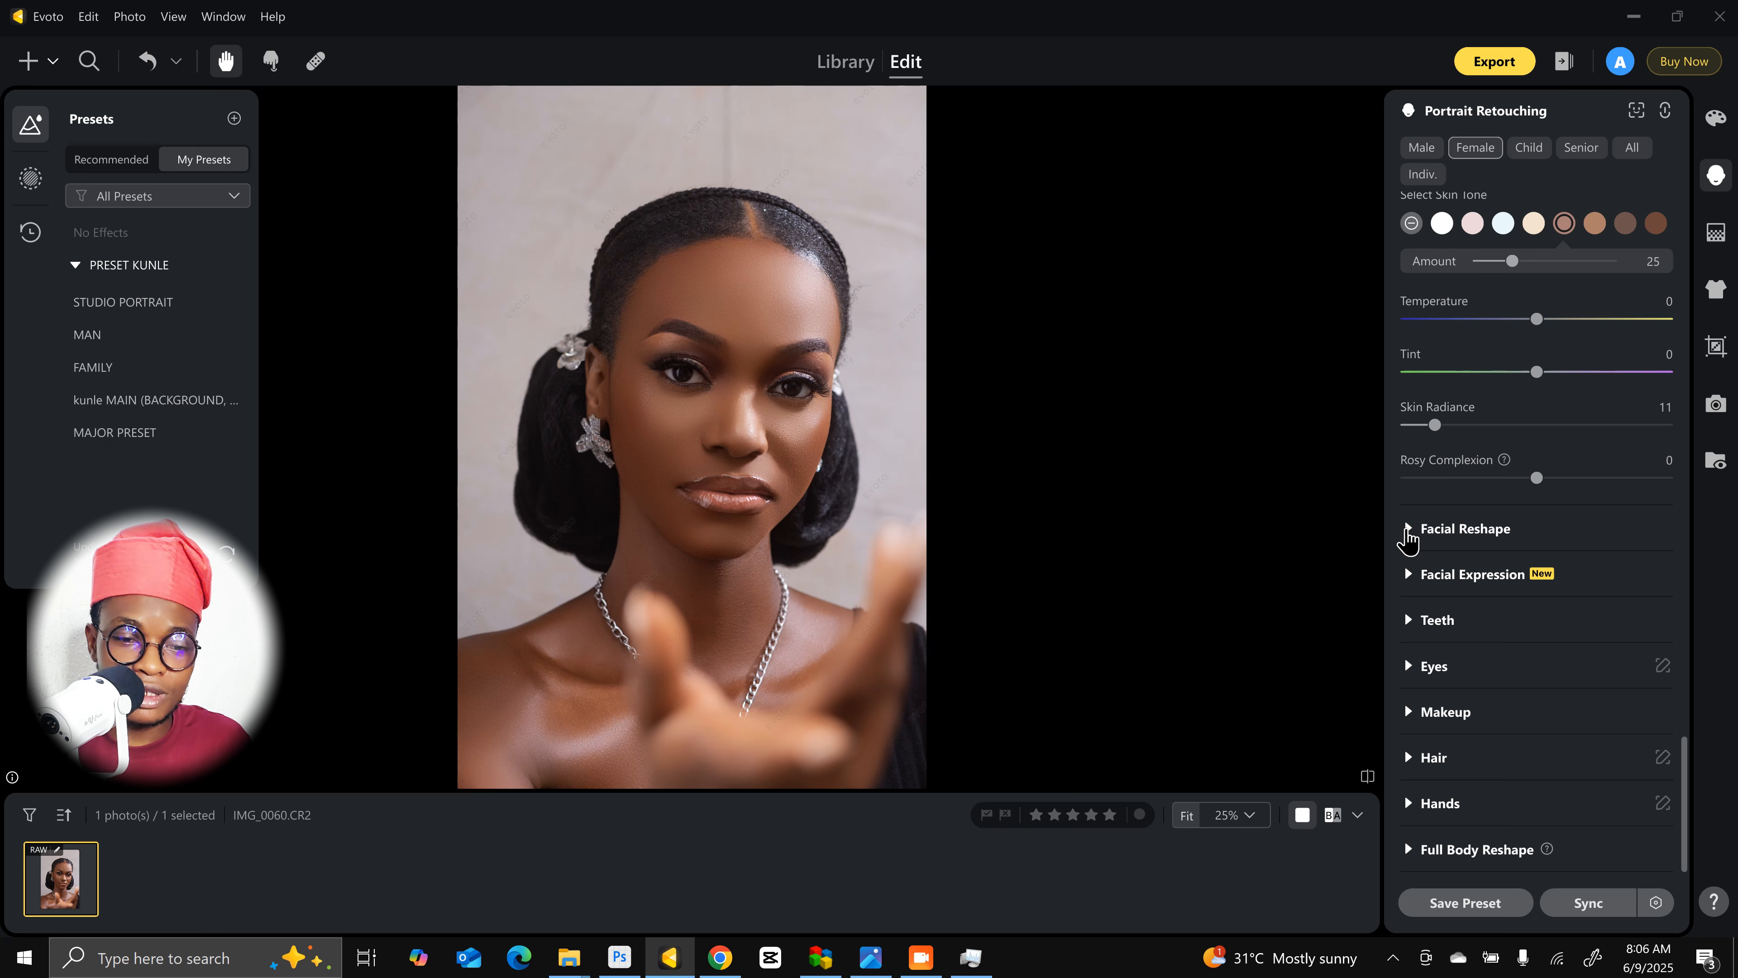
{"action": "left_click", "coordinate": [1408, 531]}
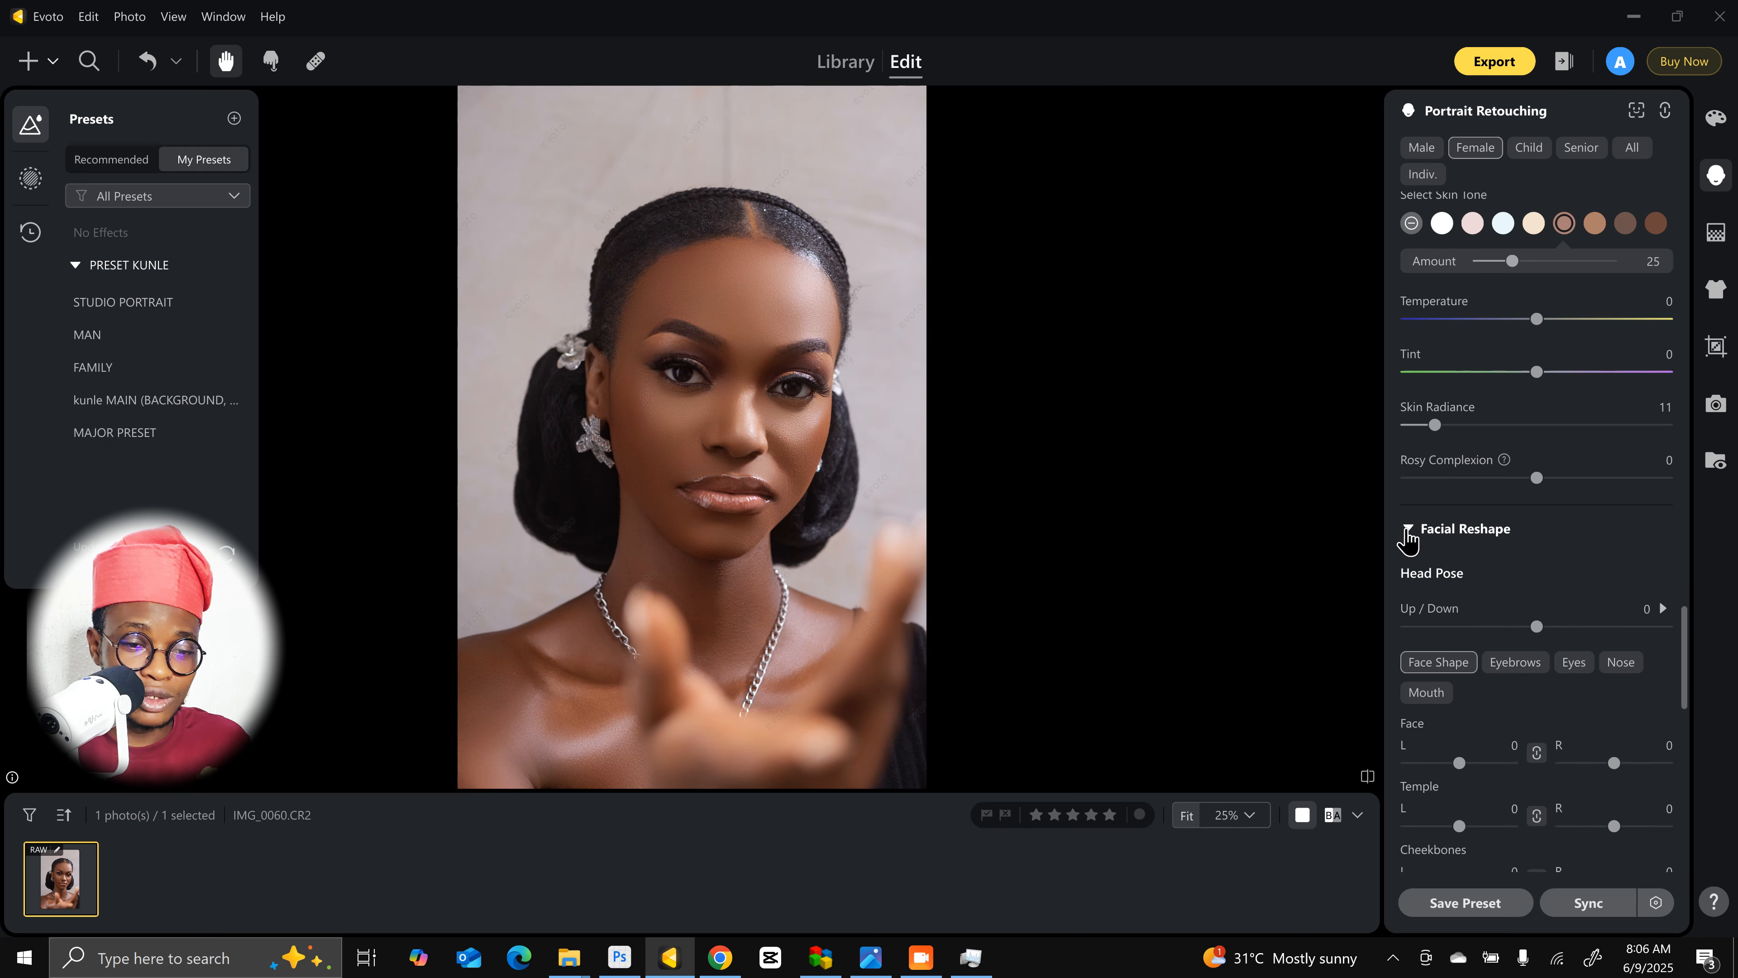
{"action": "left_click_drag", "start_coordinate": [1536, 627], "coordinate": [1315, 621]}
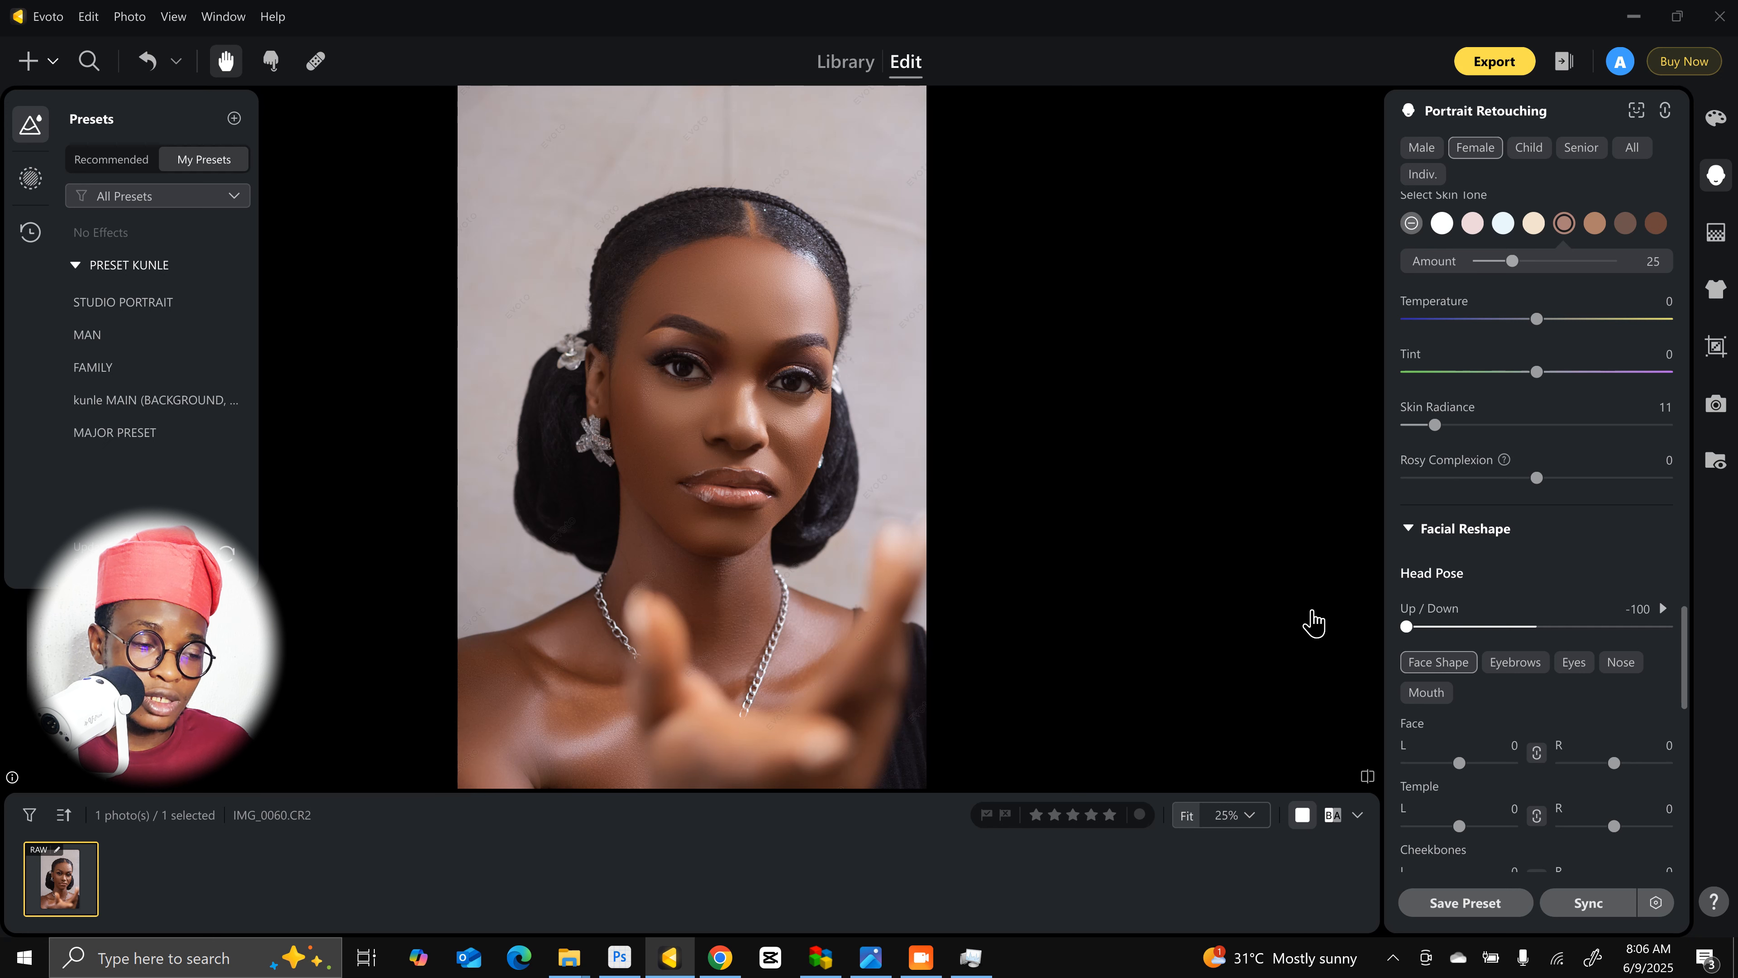
{"action": "left_click_drag", "start_coordinate": [1407, 626], "coordinate": [1534, 636]}
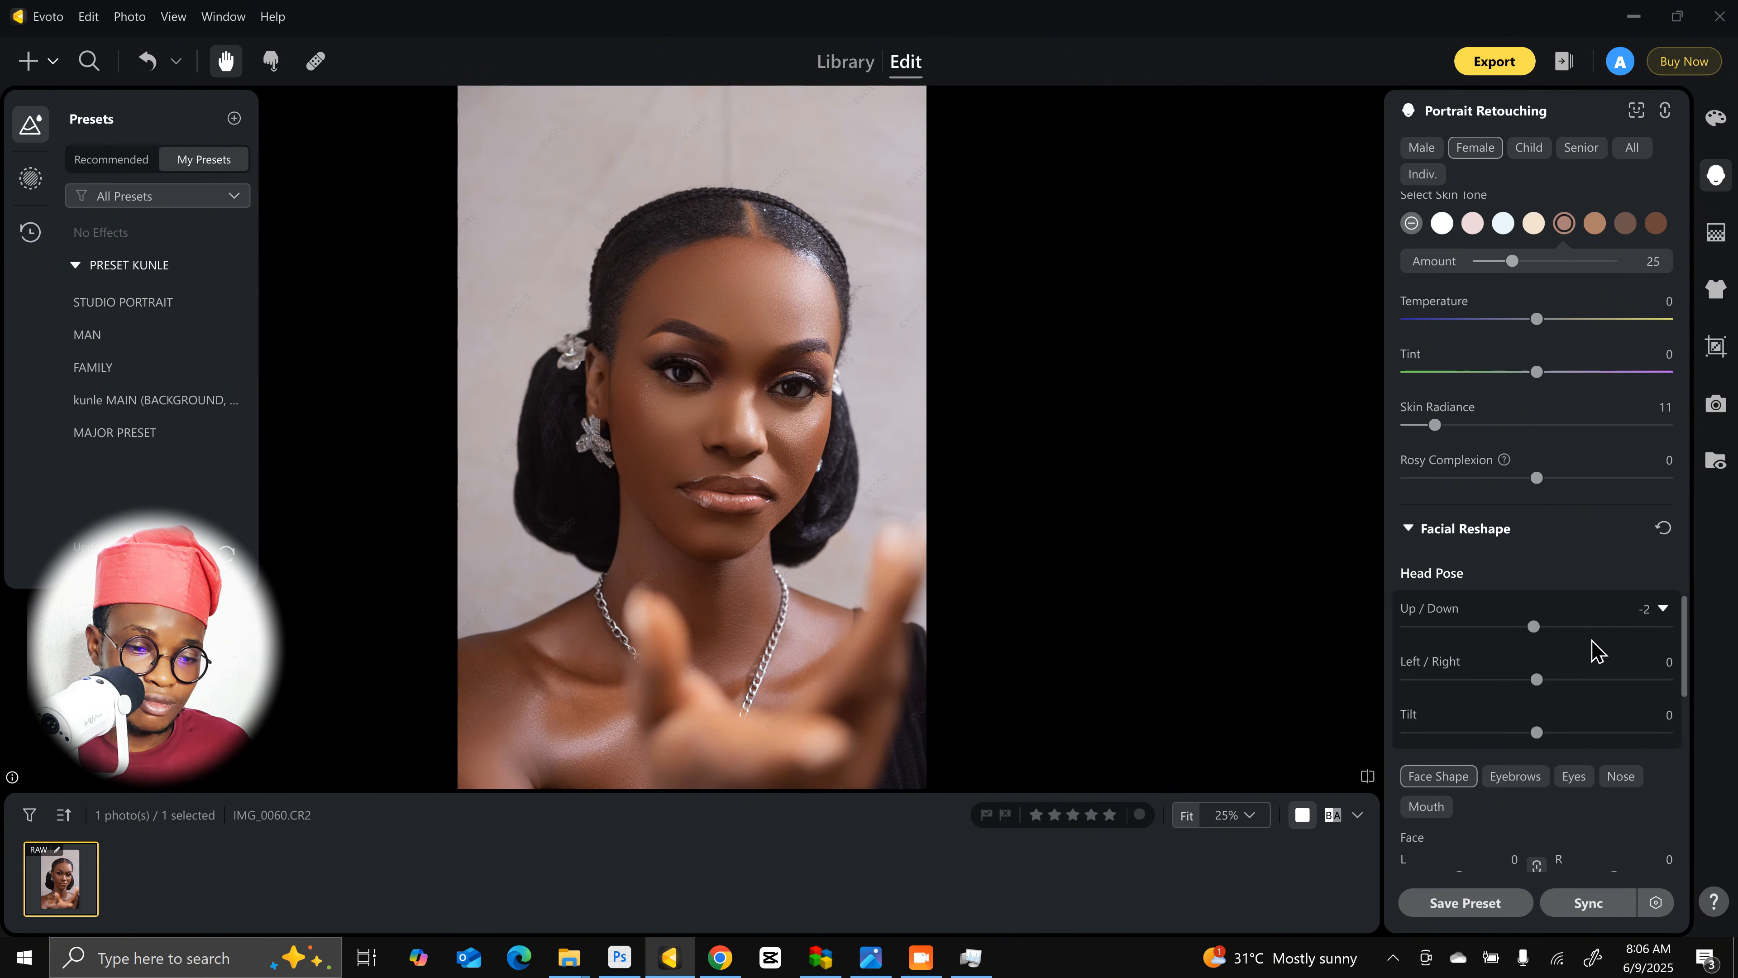
{"action": "left_click", "coordinate": [1643, 612]}
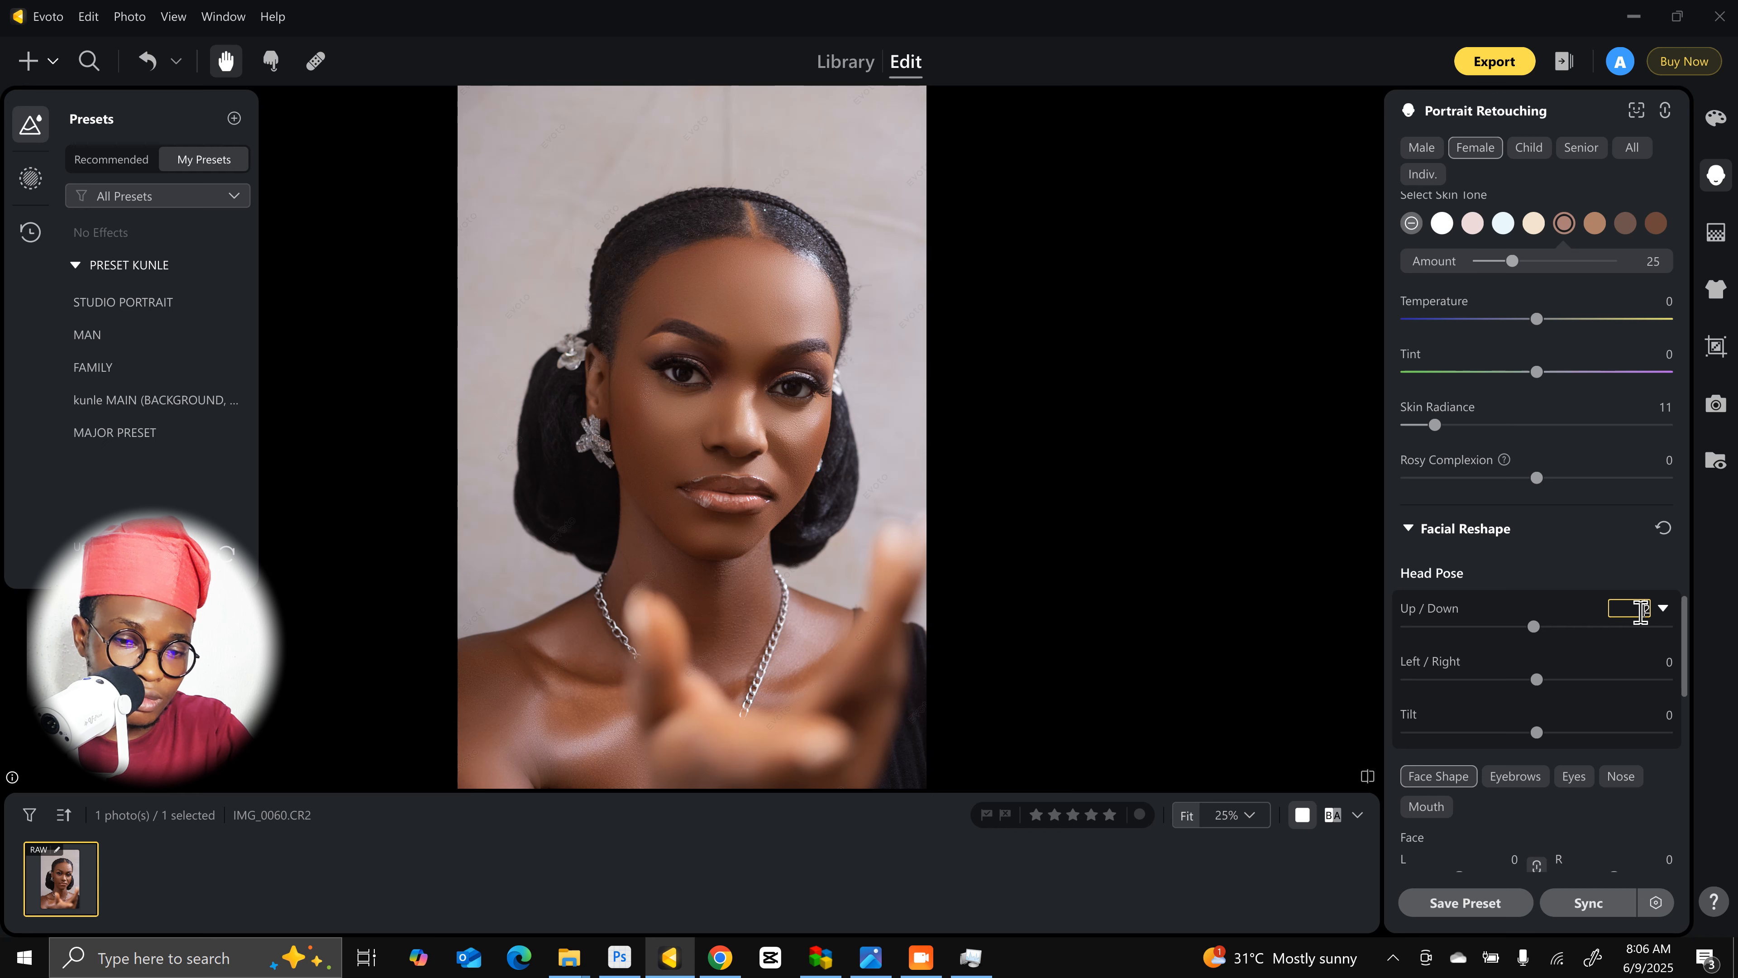
{"action": "key", "text": "BackSpace"}
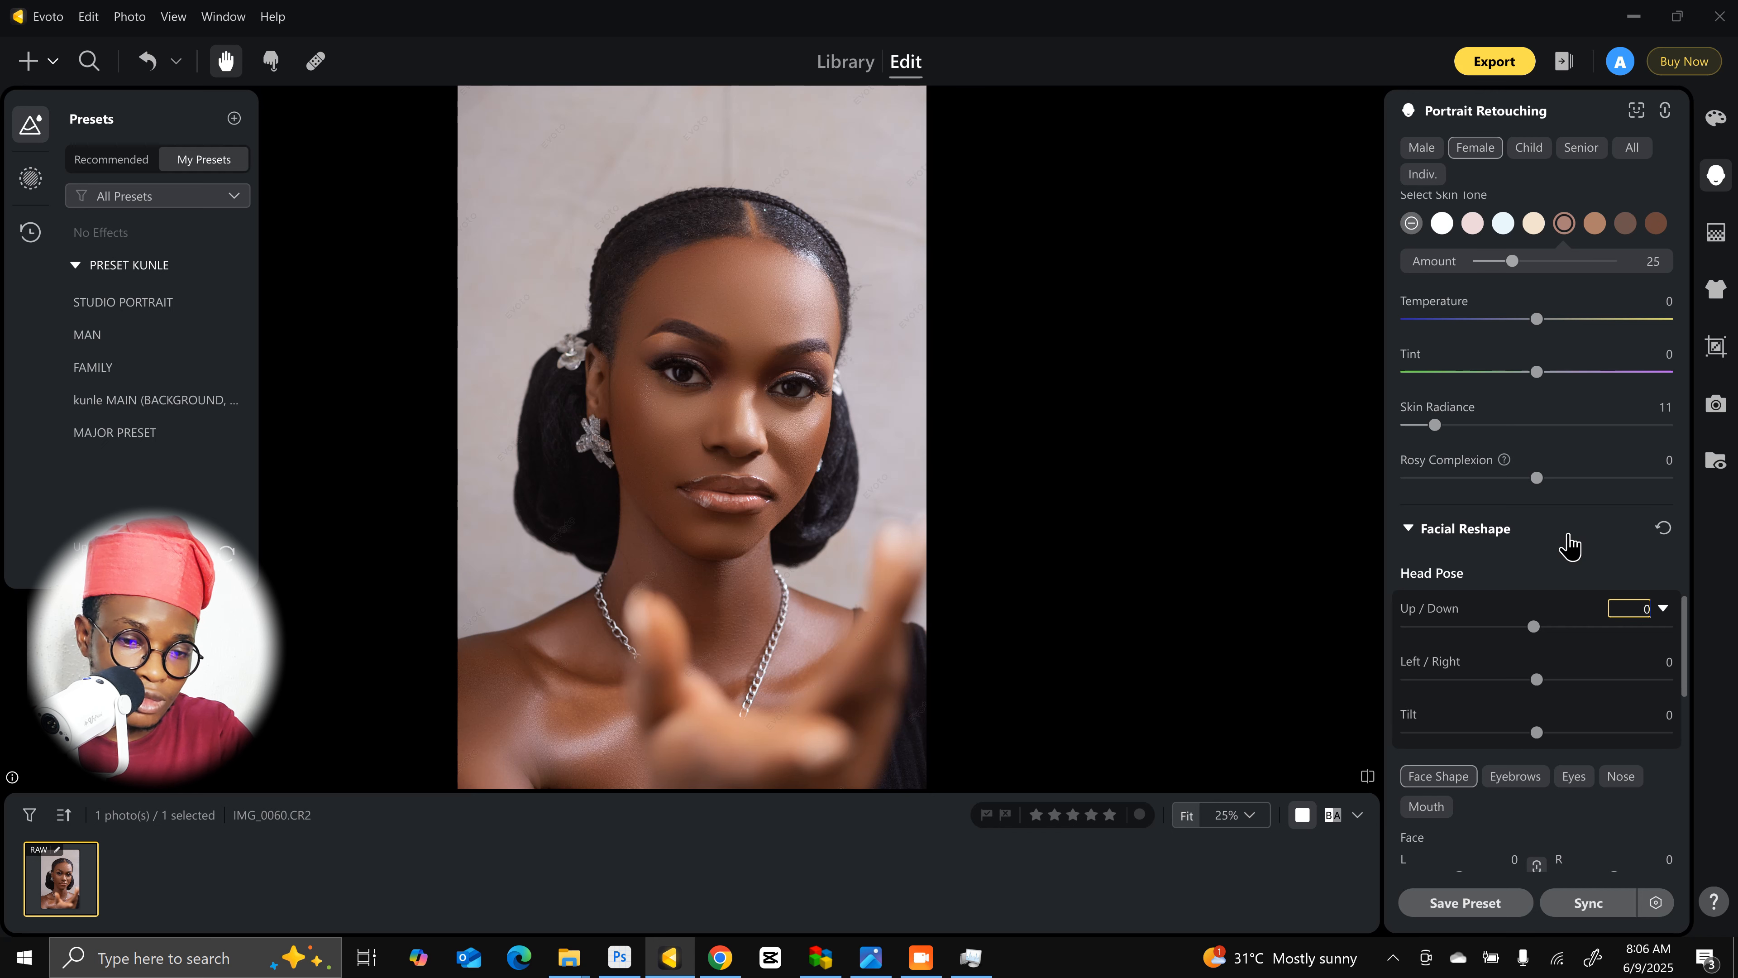
{"action": "type", "text": "0"}
{"action": "scroll", "coordinate": [1475, 667], "scroll_direction": "down", "scroll_amount": 6}
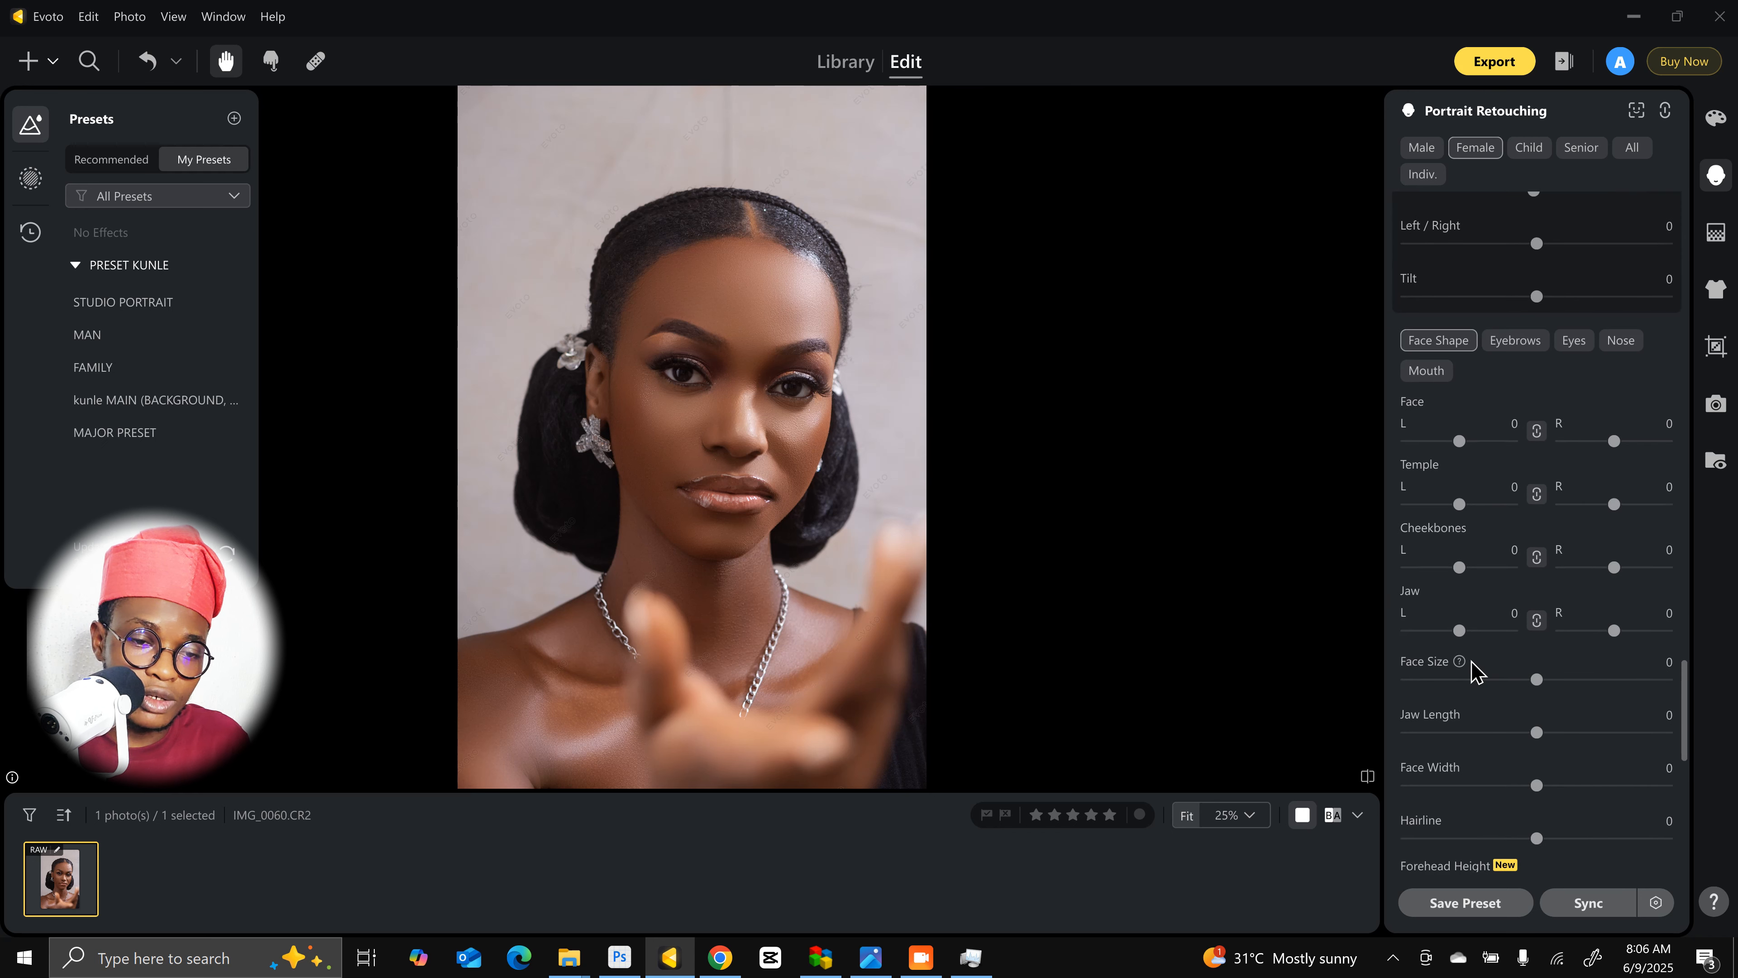
{"action": "scroll", "coordinate": [1475, 666], "scroll_direction": "up", "scroll_amount": 1}
{"action": "scroll", "coordinate": [1513, 397], "scroll_direction": "down", "scroll_amount": 7}
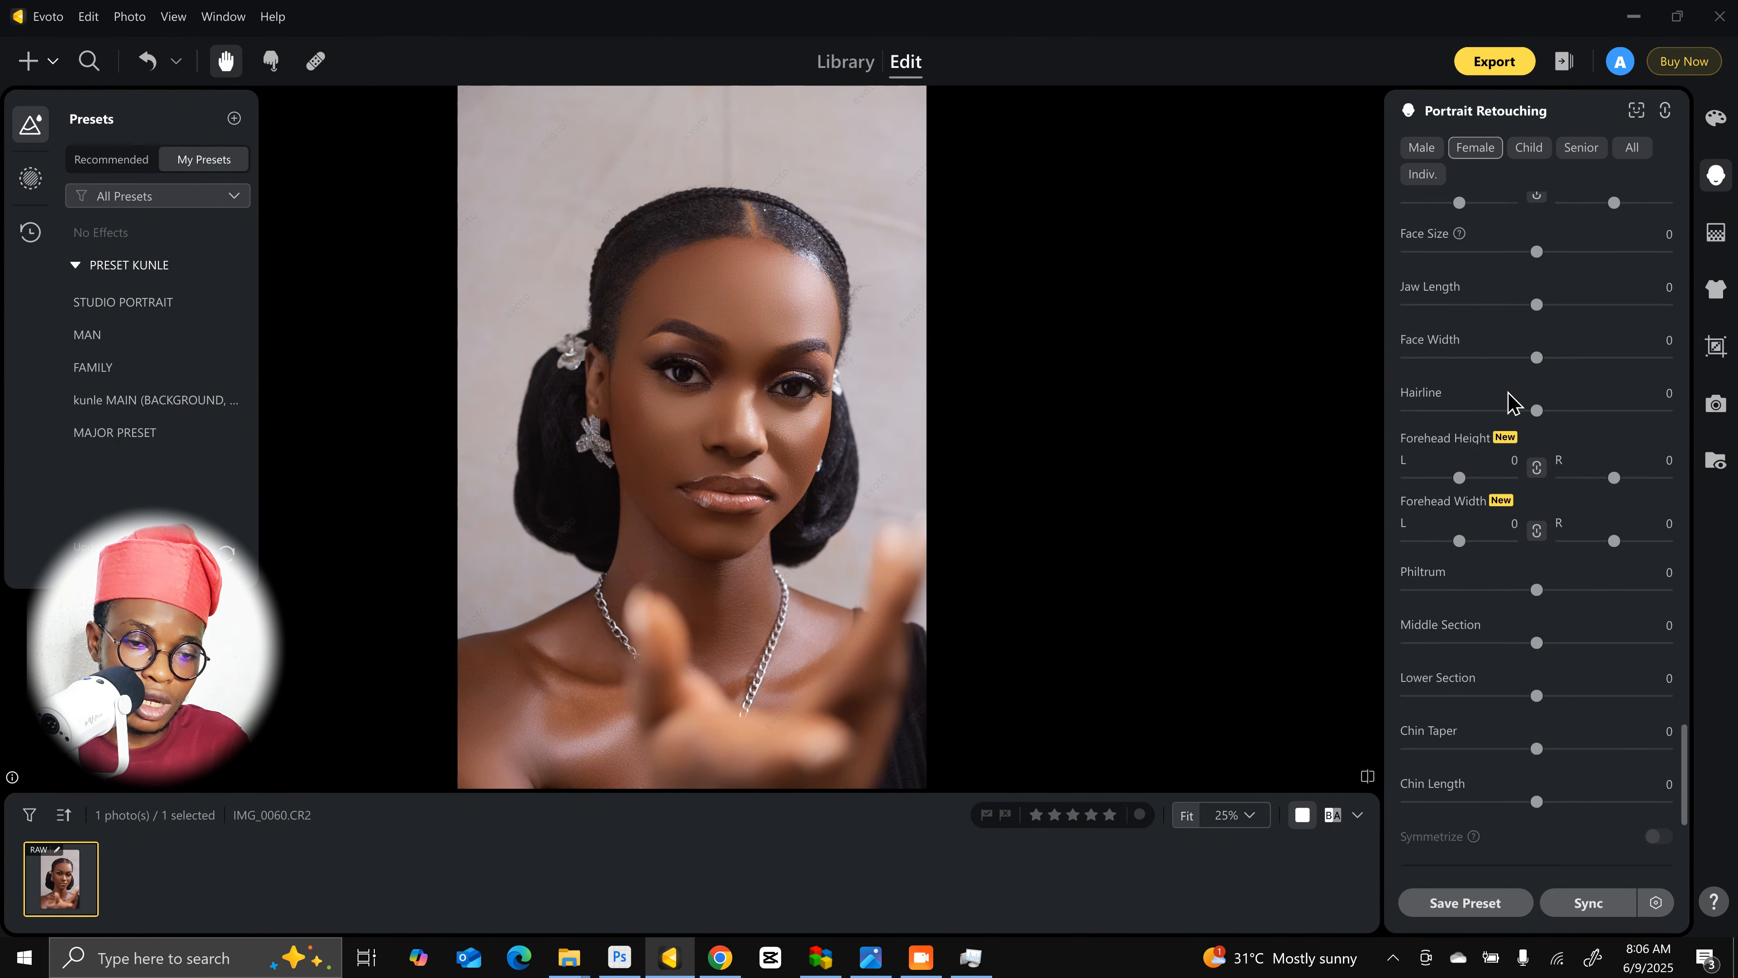
{"action": "scroll", "coordinate": [1513, 397], "scroll_direction": "down", "scroll_amount": 5}
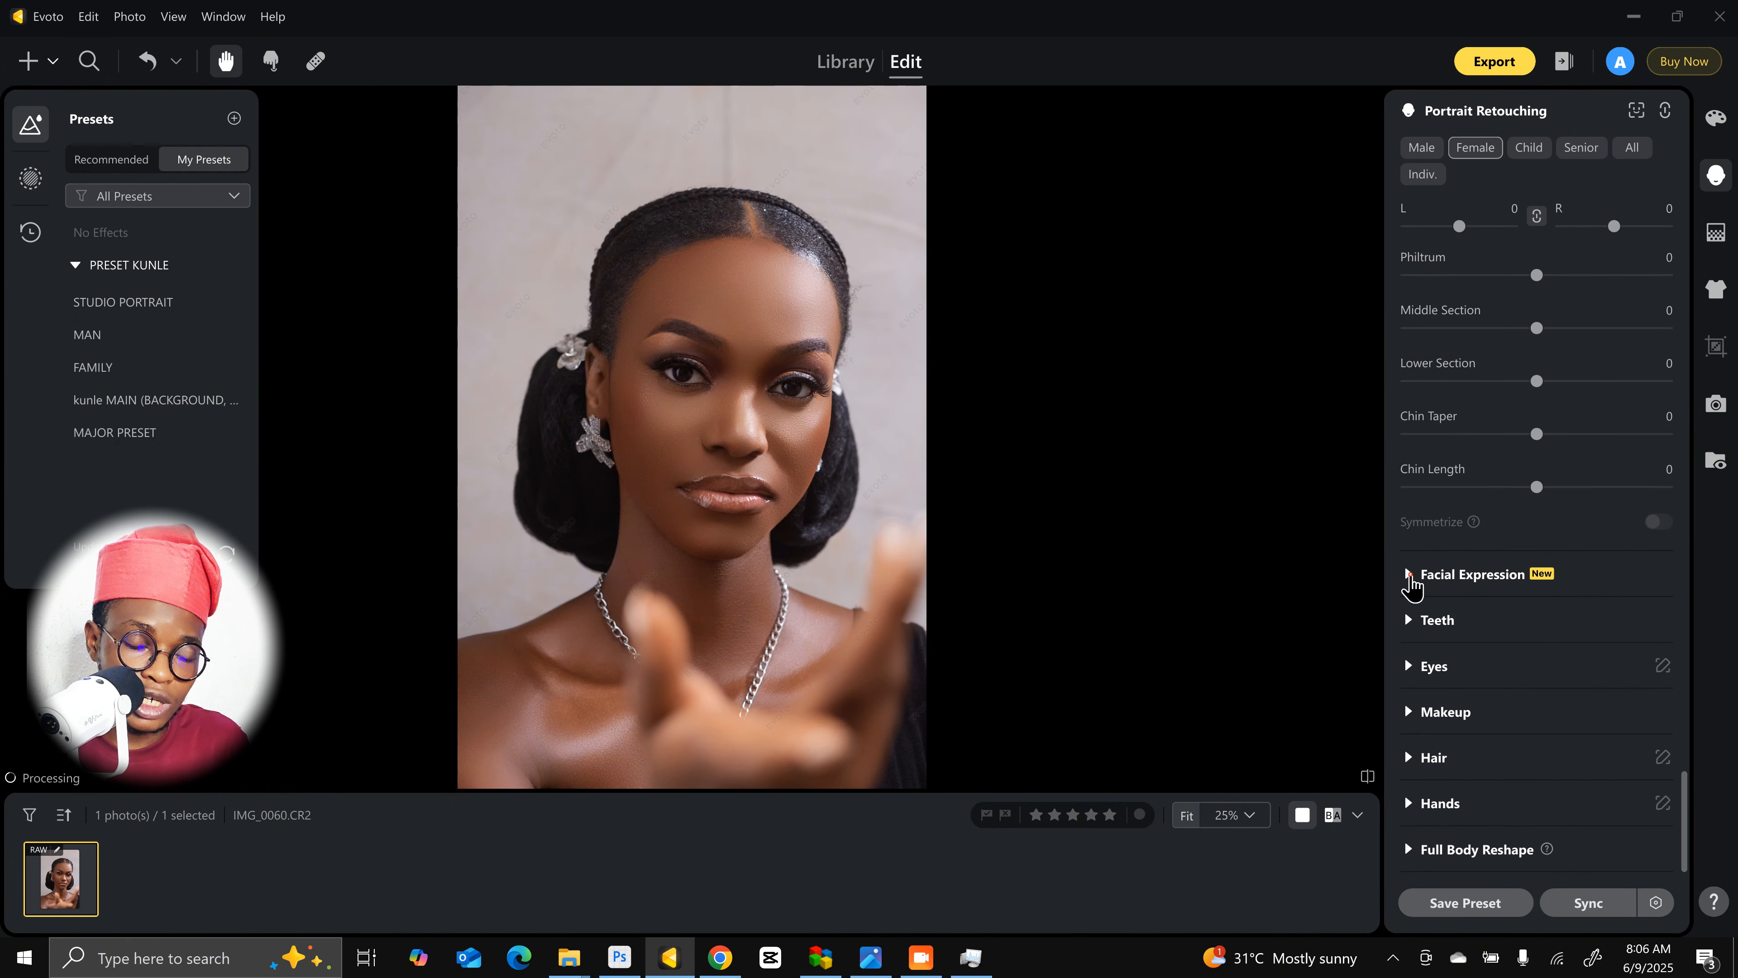
{"action": "left_click", "coordinate": [1409, 574]}
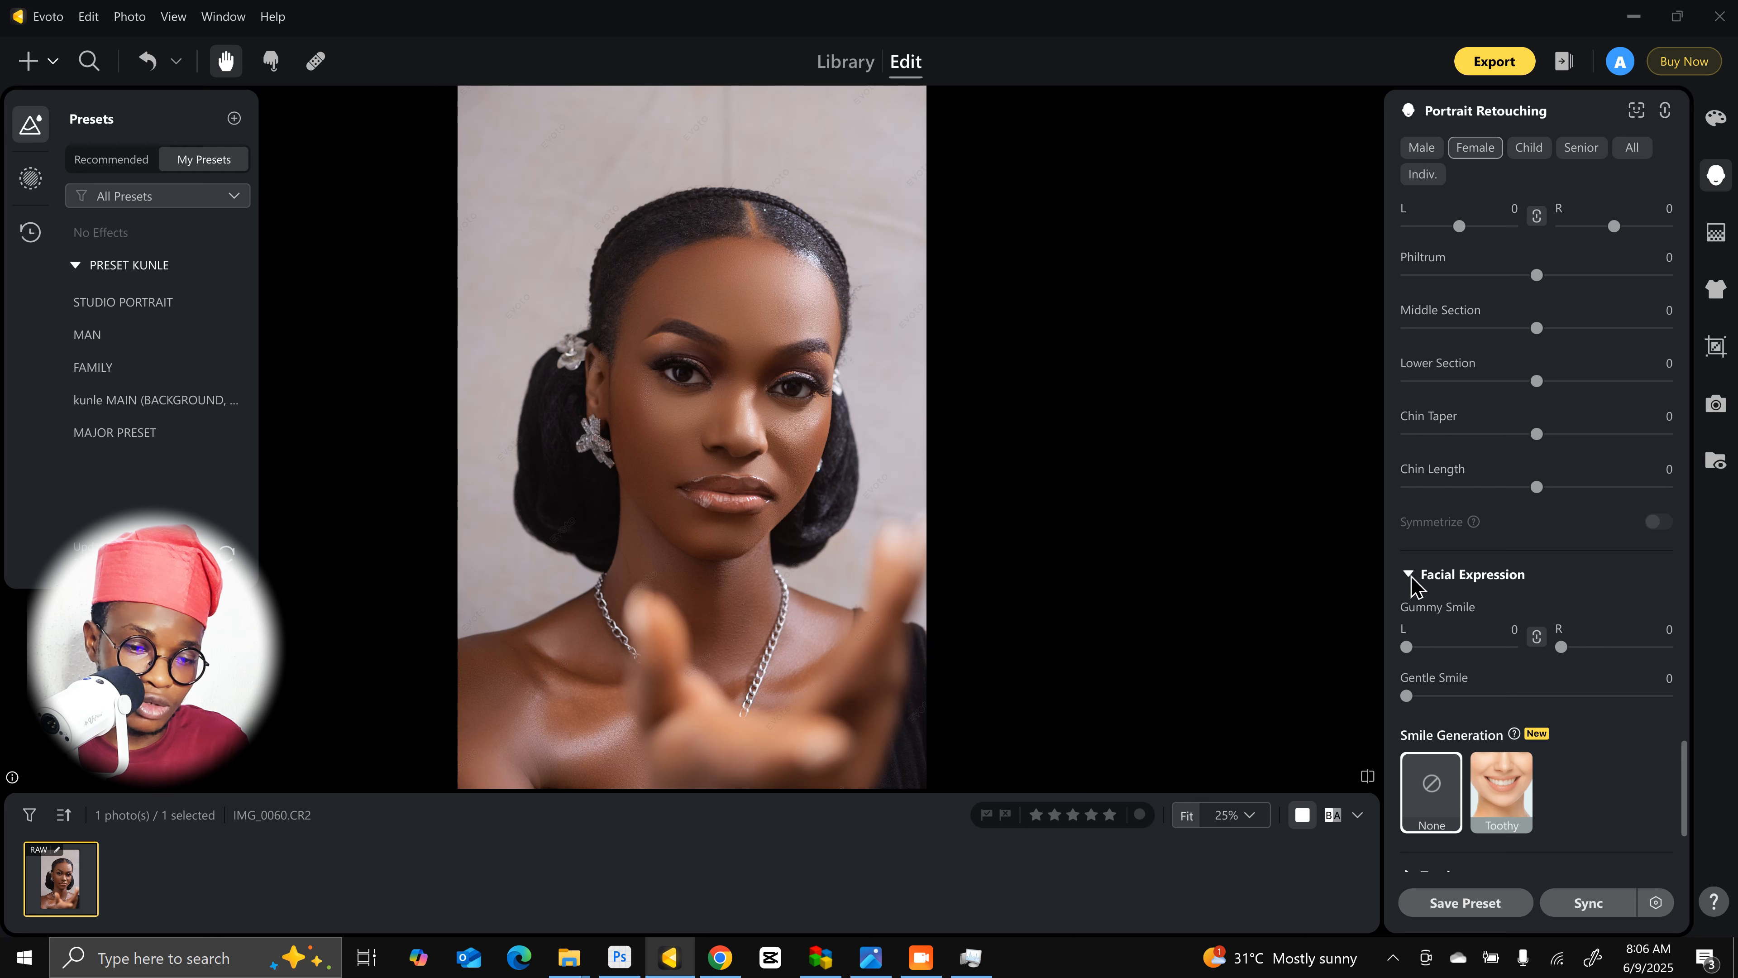
{"action": "left_click", "coordinate": [1409, 575]}
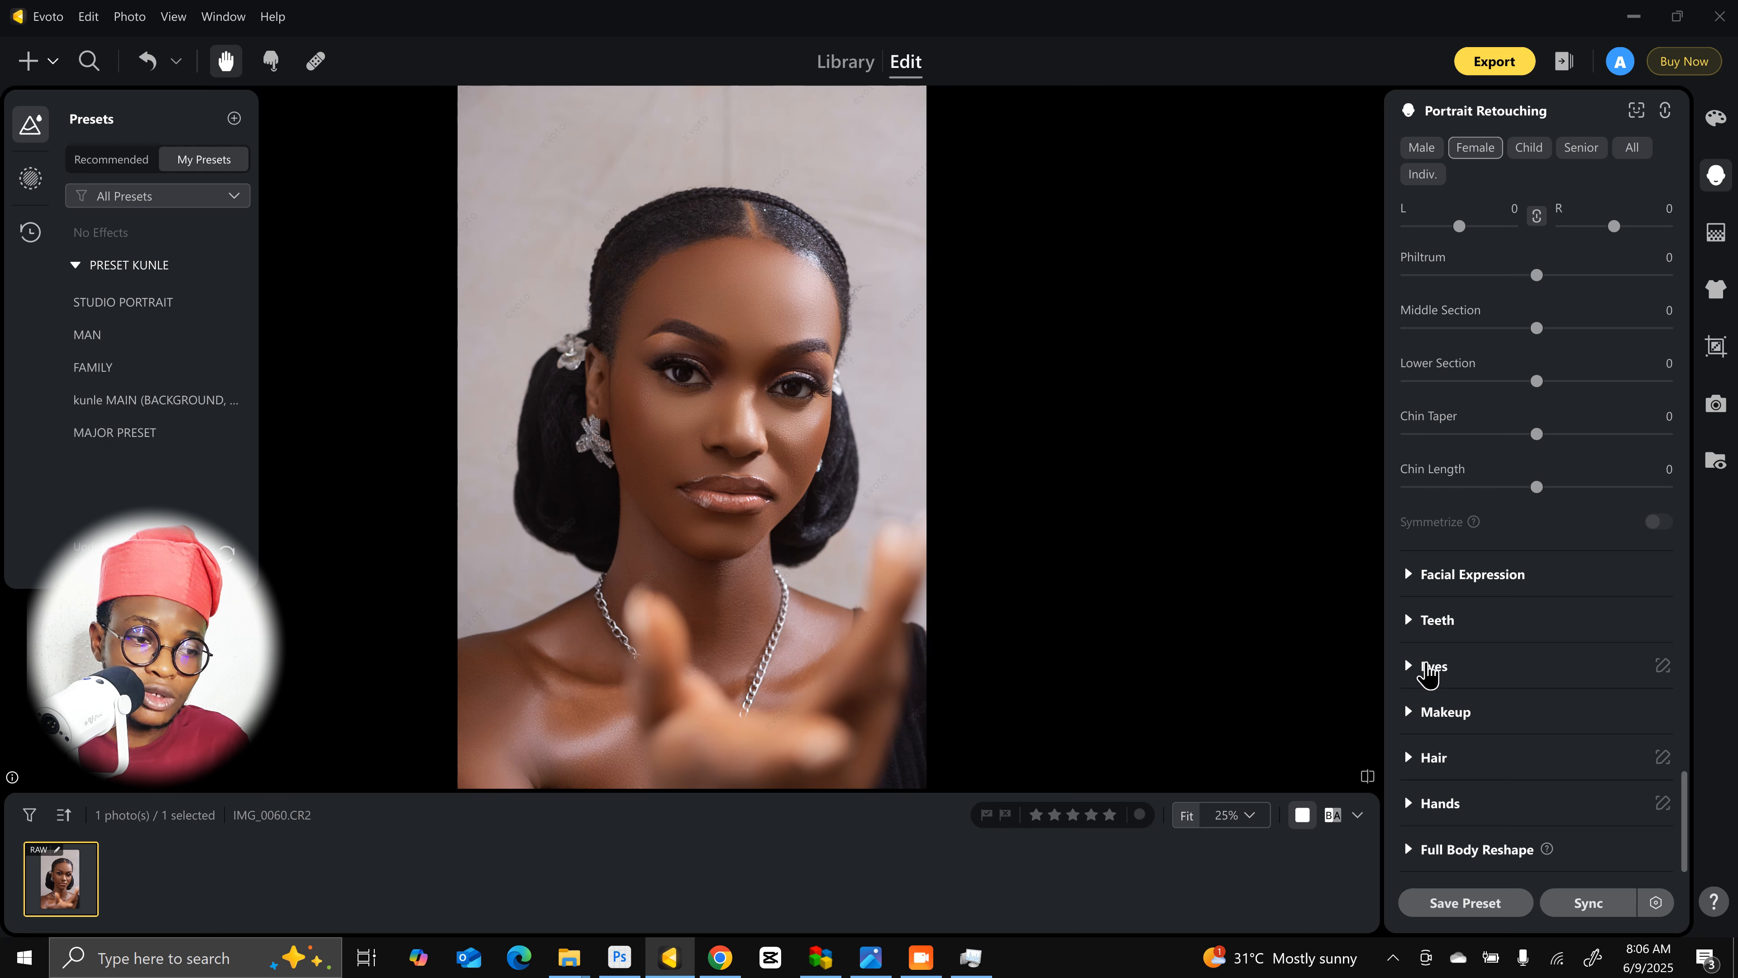
Step: Set the Eyes Brightness to 48 for both the left and right eye
{"action": "left_click", "coordinate": [1420, 667]}
{"action": "scroll", "coordinate": [1529, 667], "scroll_direction": "down", "scroll_amount": 3}
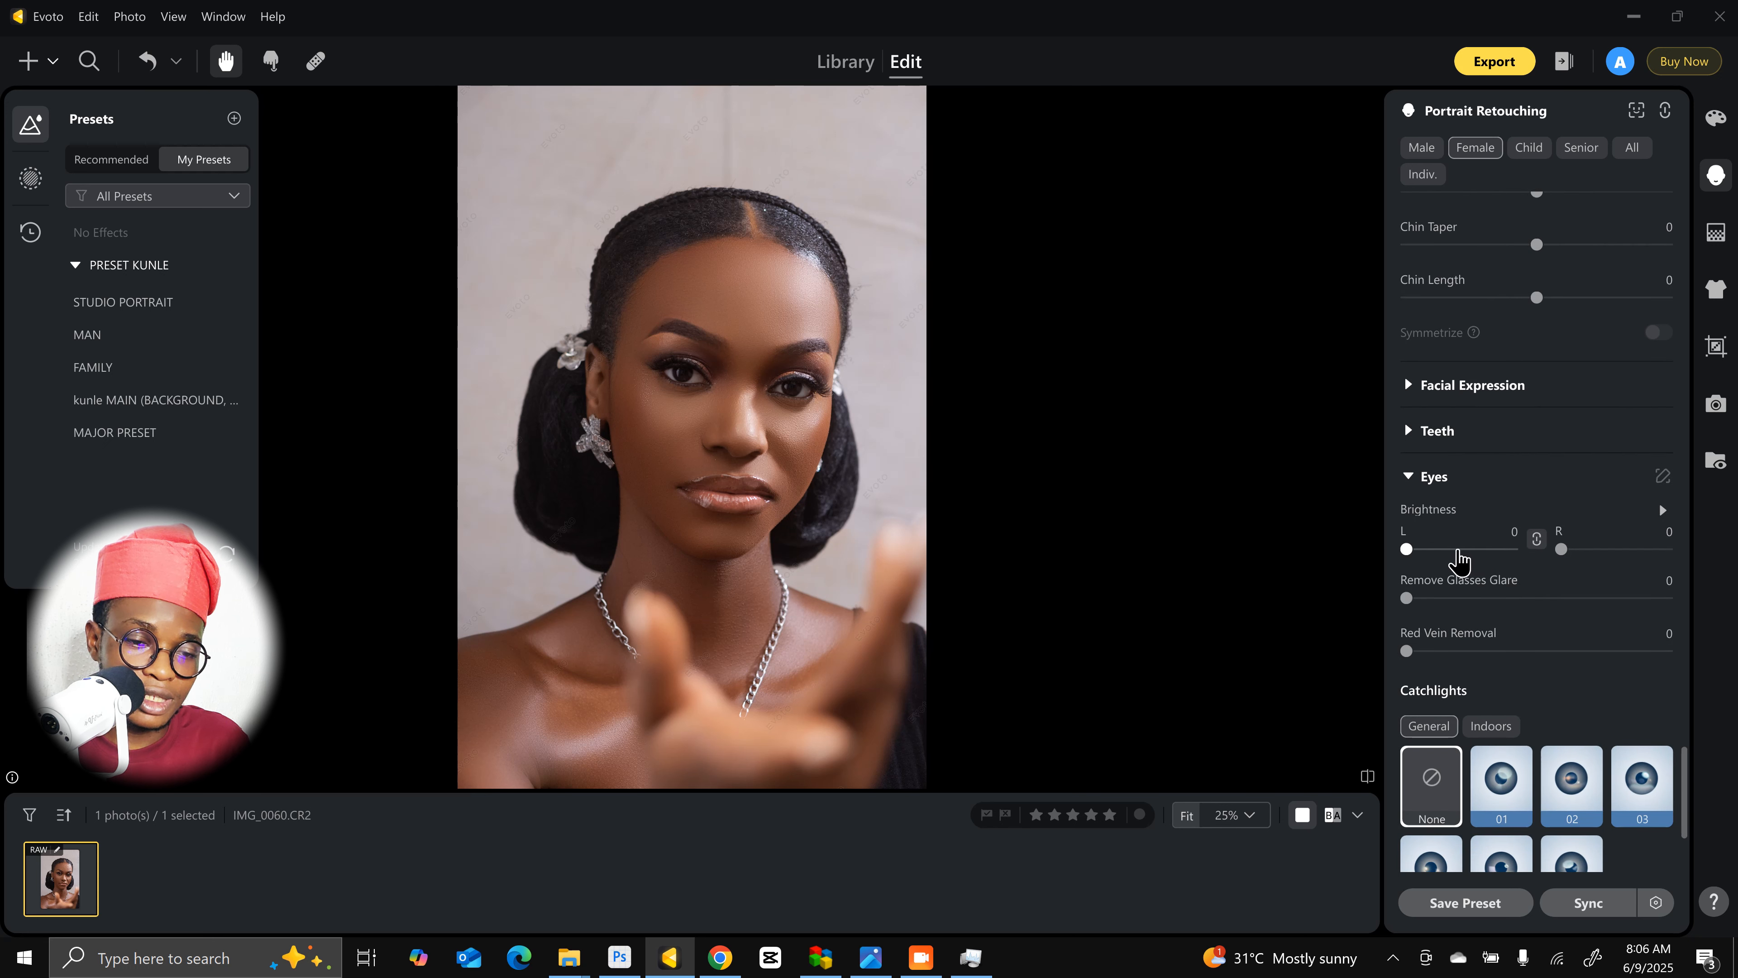
{"action": "left_click", "coordinate": [1458, 549]}
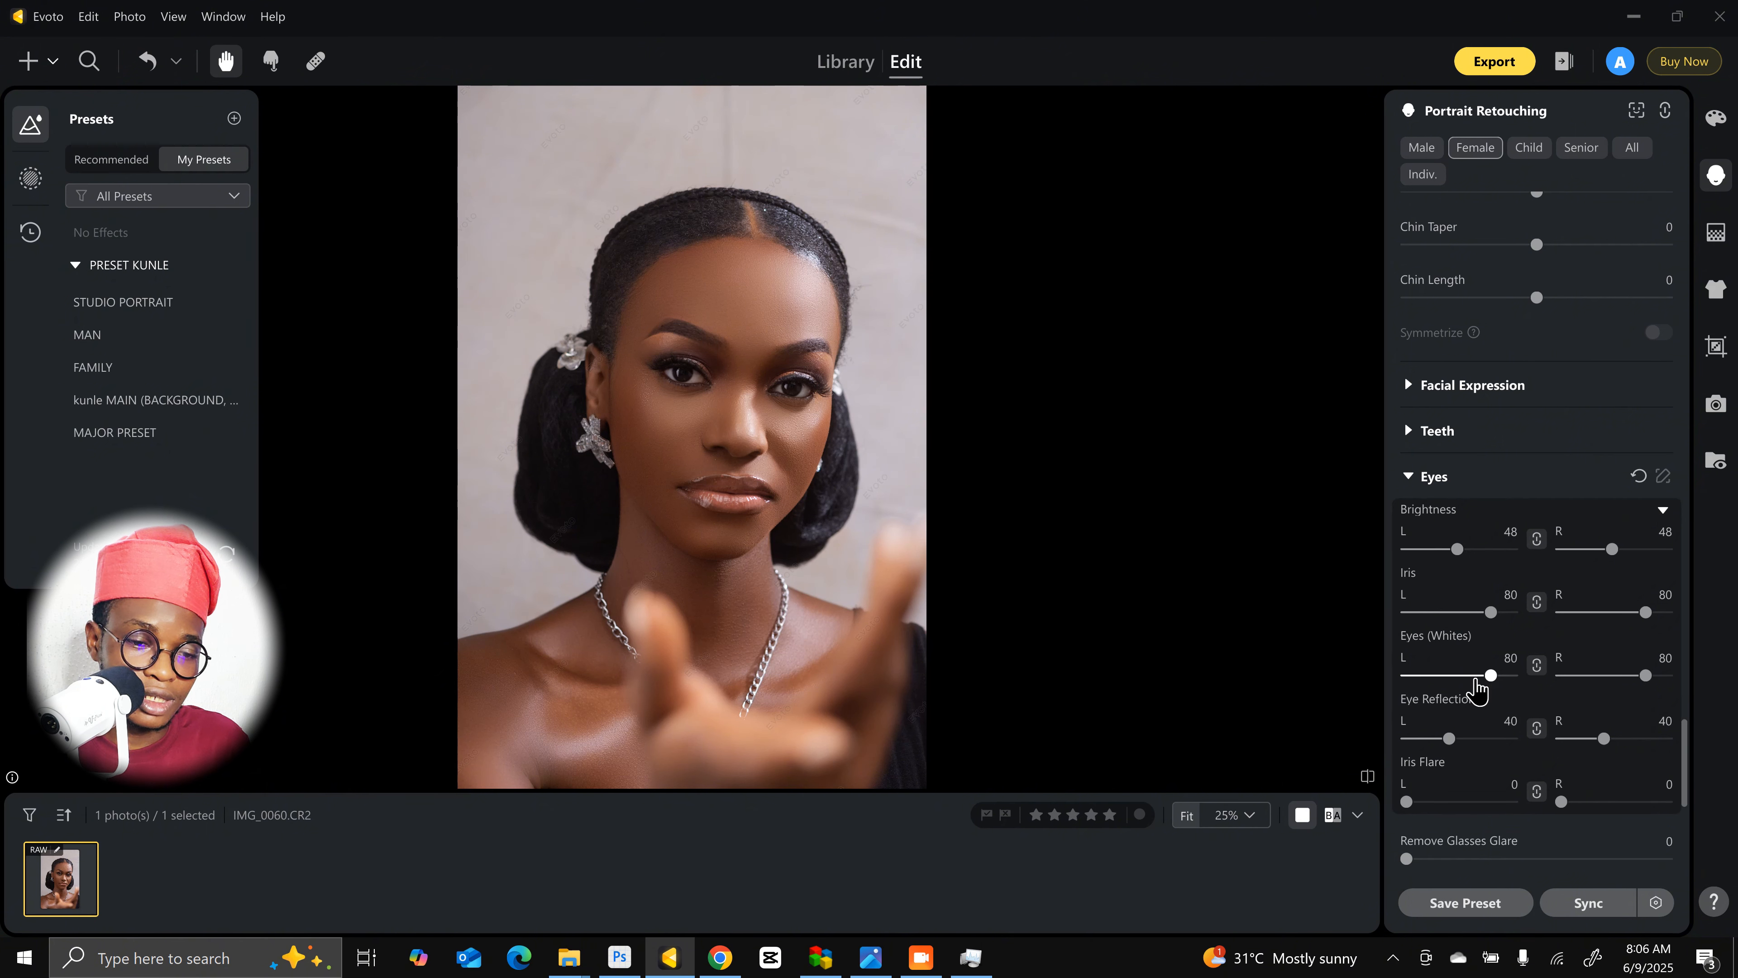
Step: Set the eyes' Red Vein Removal to 87 after trying 82
{"action": "scroll", "coordinate": [1478, 688], "scroll_direction": "down", "scroll_amount": 1}
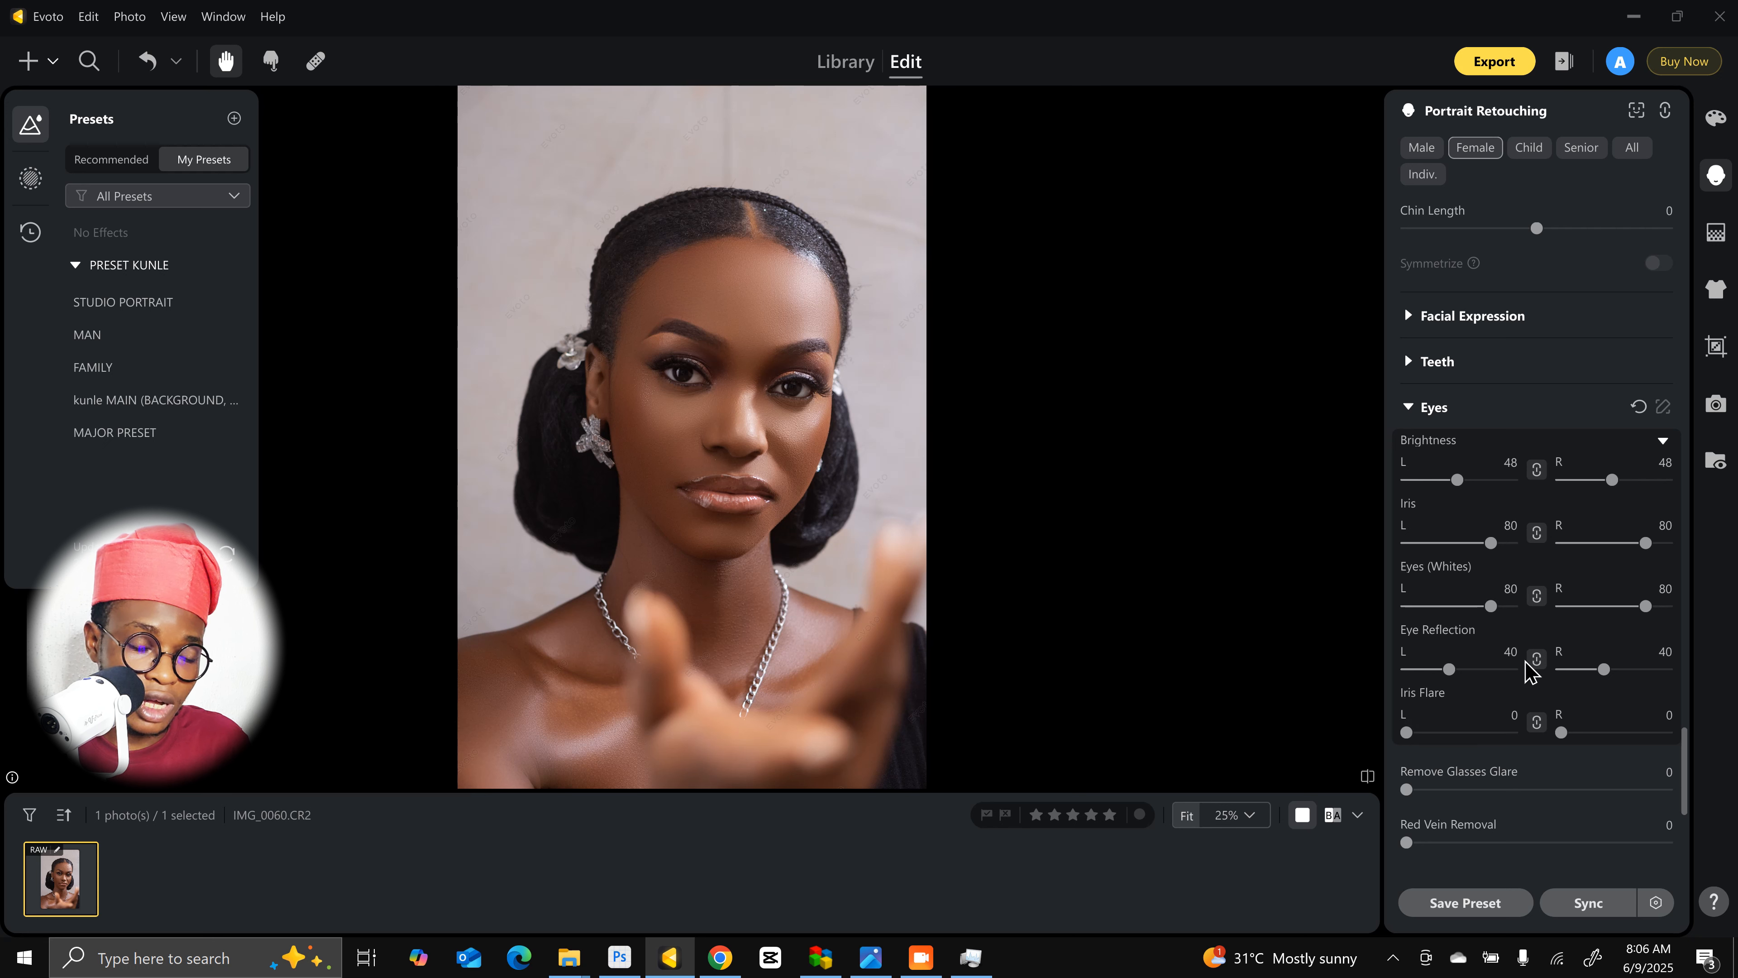
{"action": "scroll", "coordinate": [1527, 669], "scroll_direction": "down", "scroll_amount": 3}
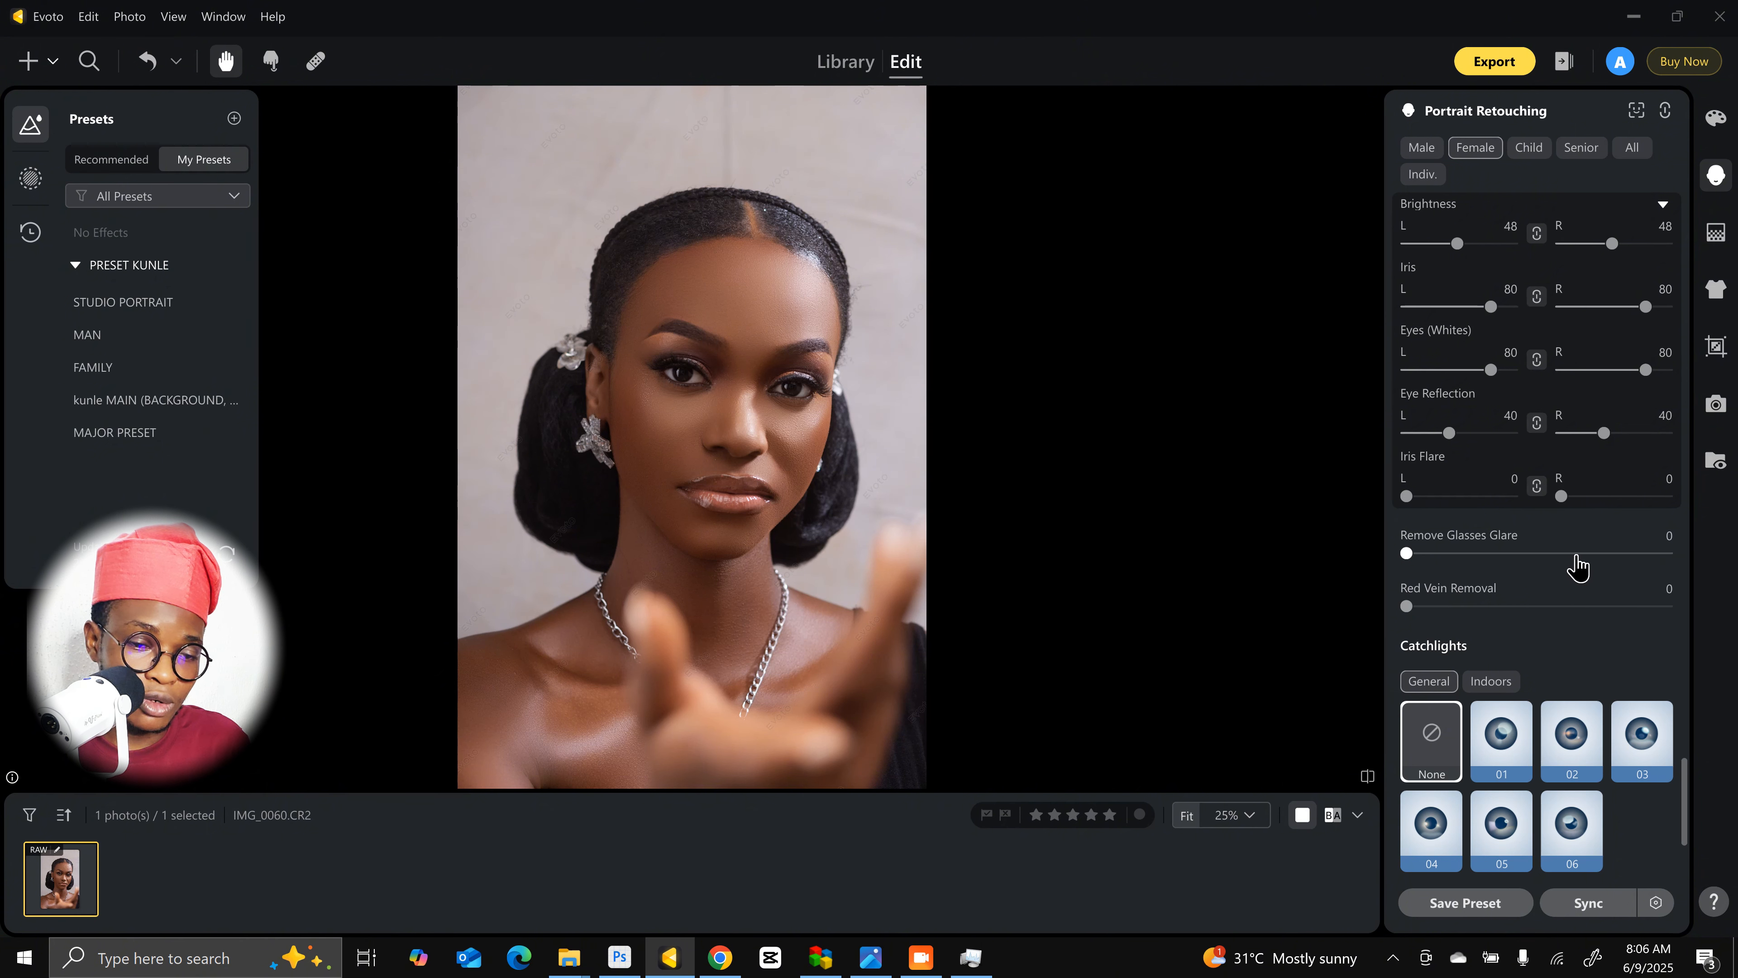
{"action": "left_click", "coordinate": [1599, 606]}
{"action": "left_click_drag", "start_coordinate": [1599, 606], "coordinate": [1620, 606]}
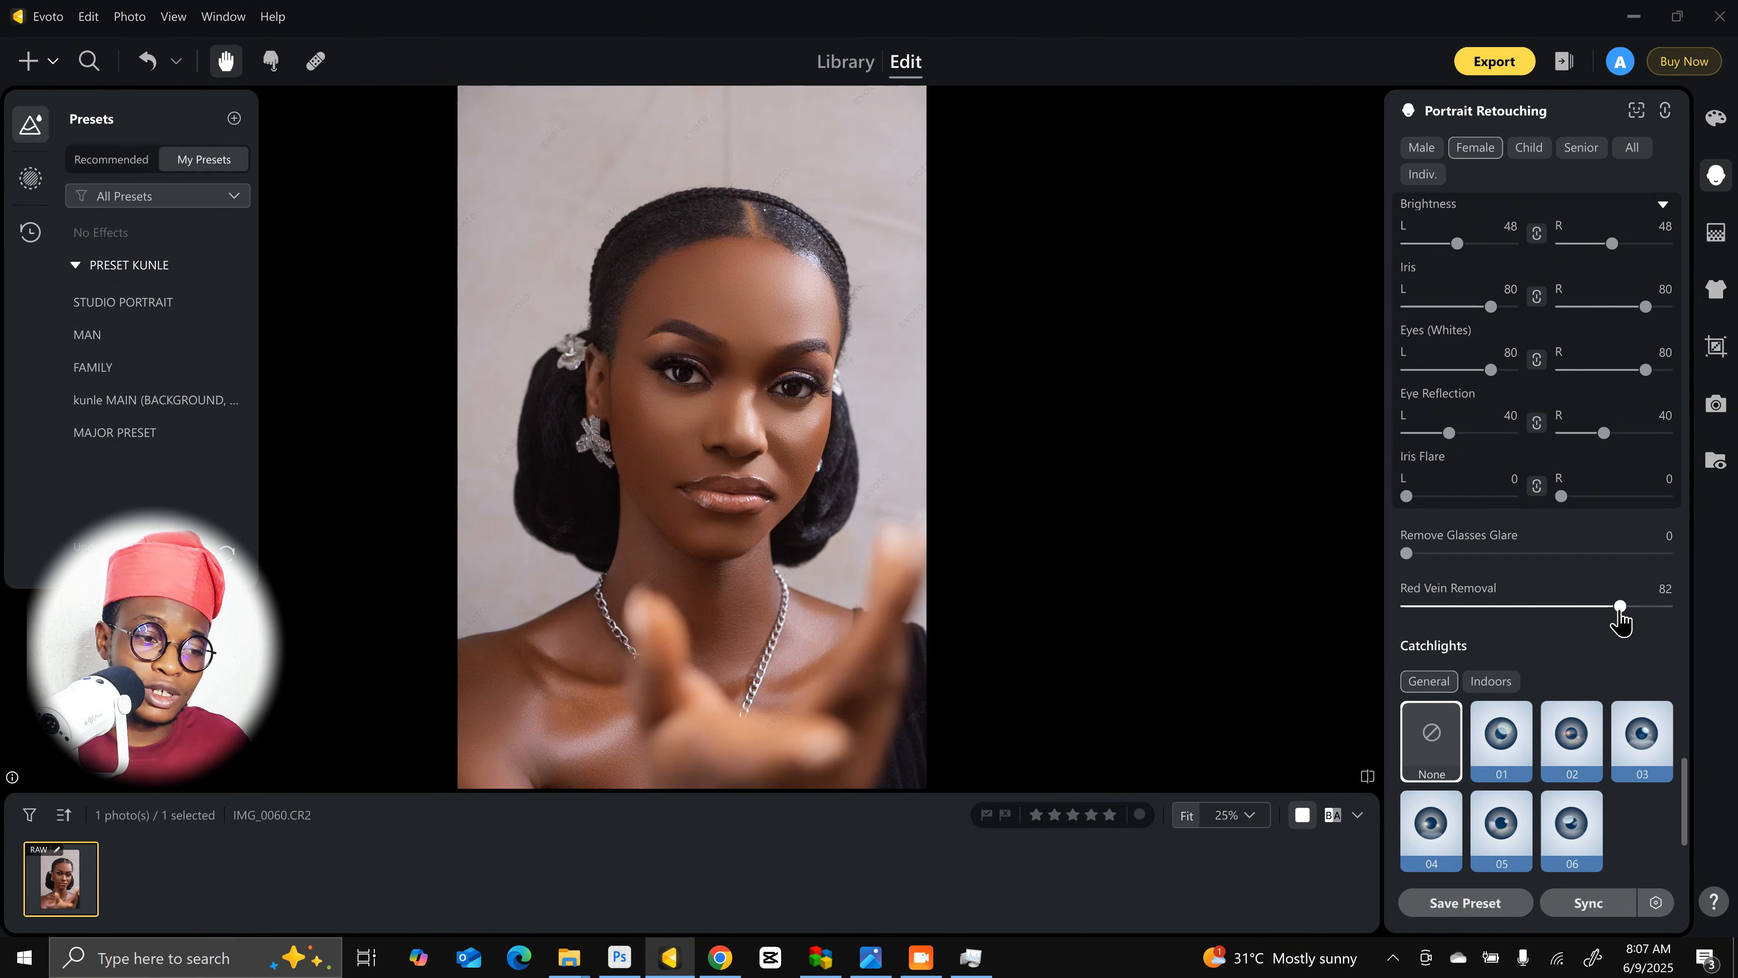
{"action": "left_click_drag", "start_coordinate": [1620, 607], "coordinate": [1634, 607]}
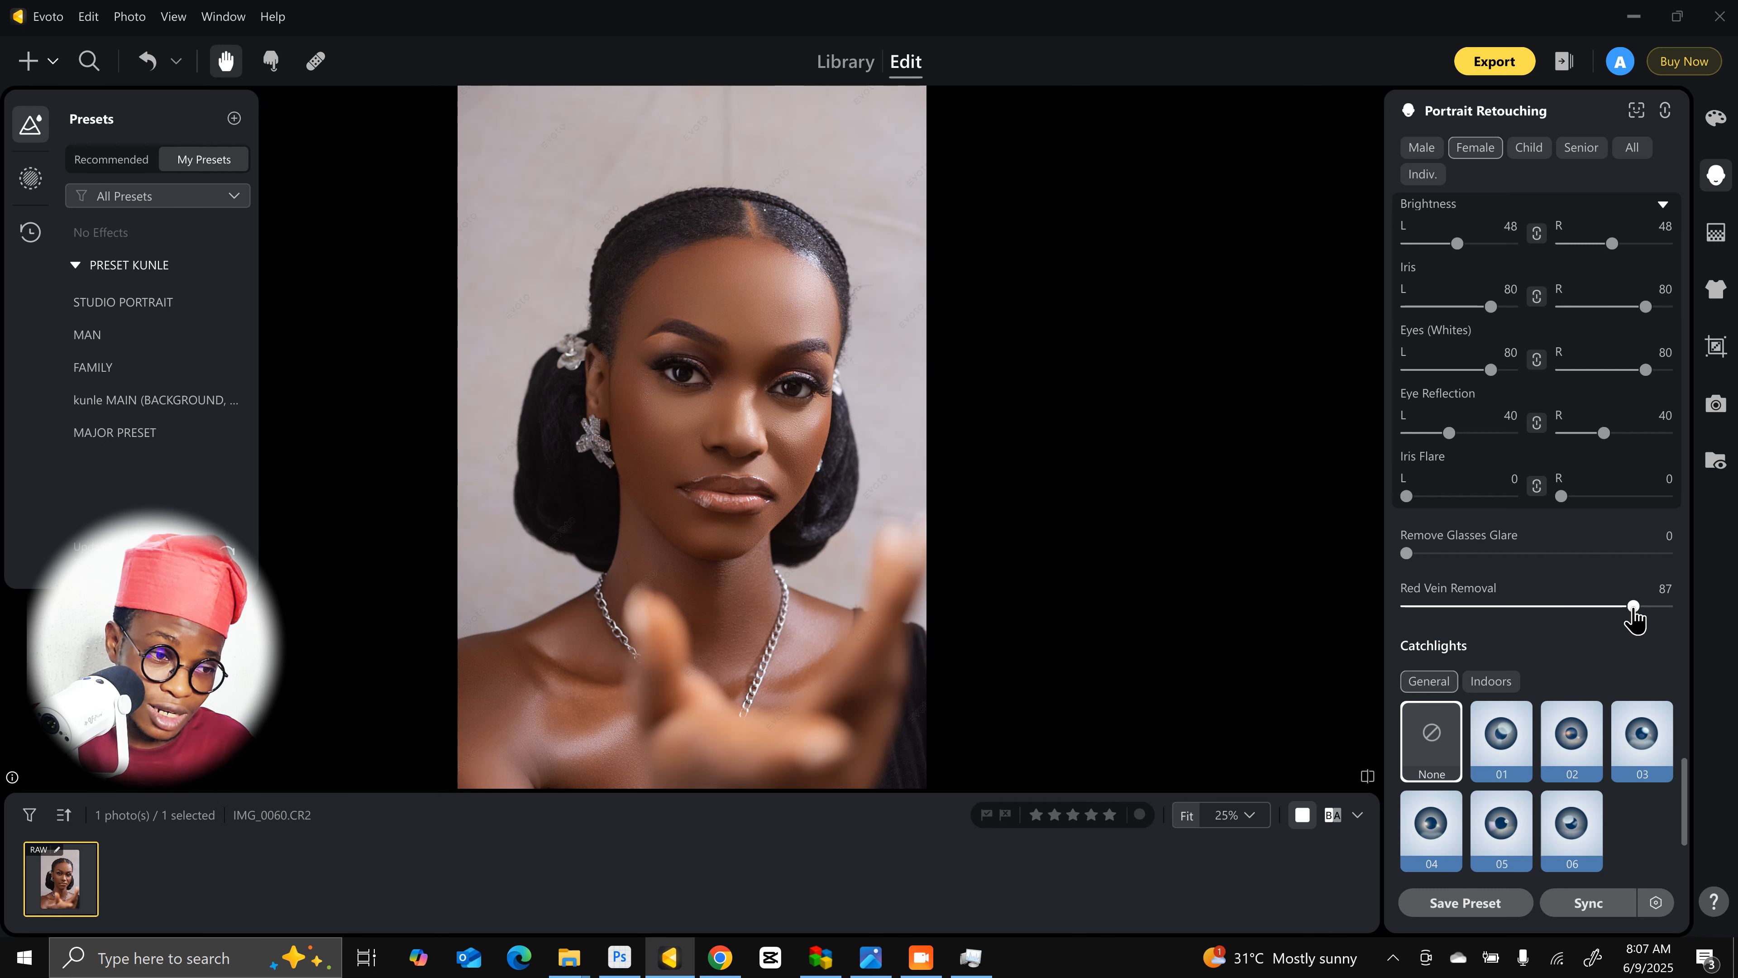
Step: Apply General catchlight 05 to both eyes after trying 02, and check the eyes up close
{"action": "scroll", "coordinate": [1540, 677], "scroll_direction": "down", "scroll_amount": 2}
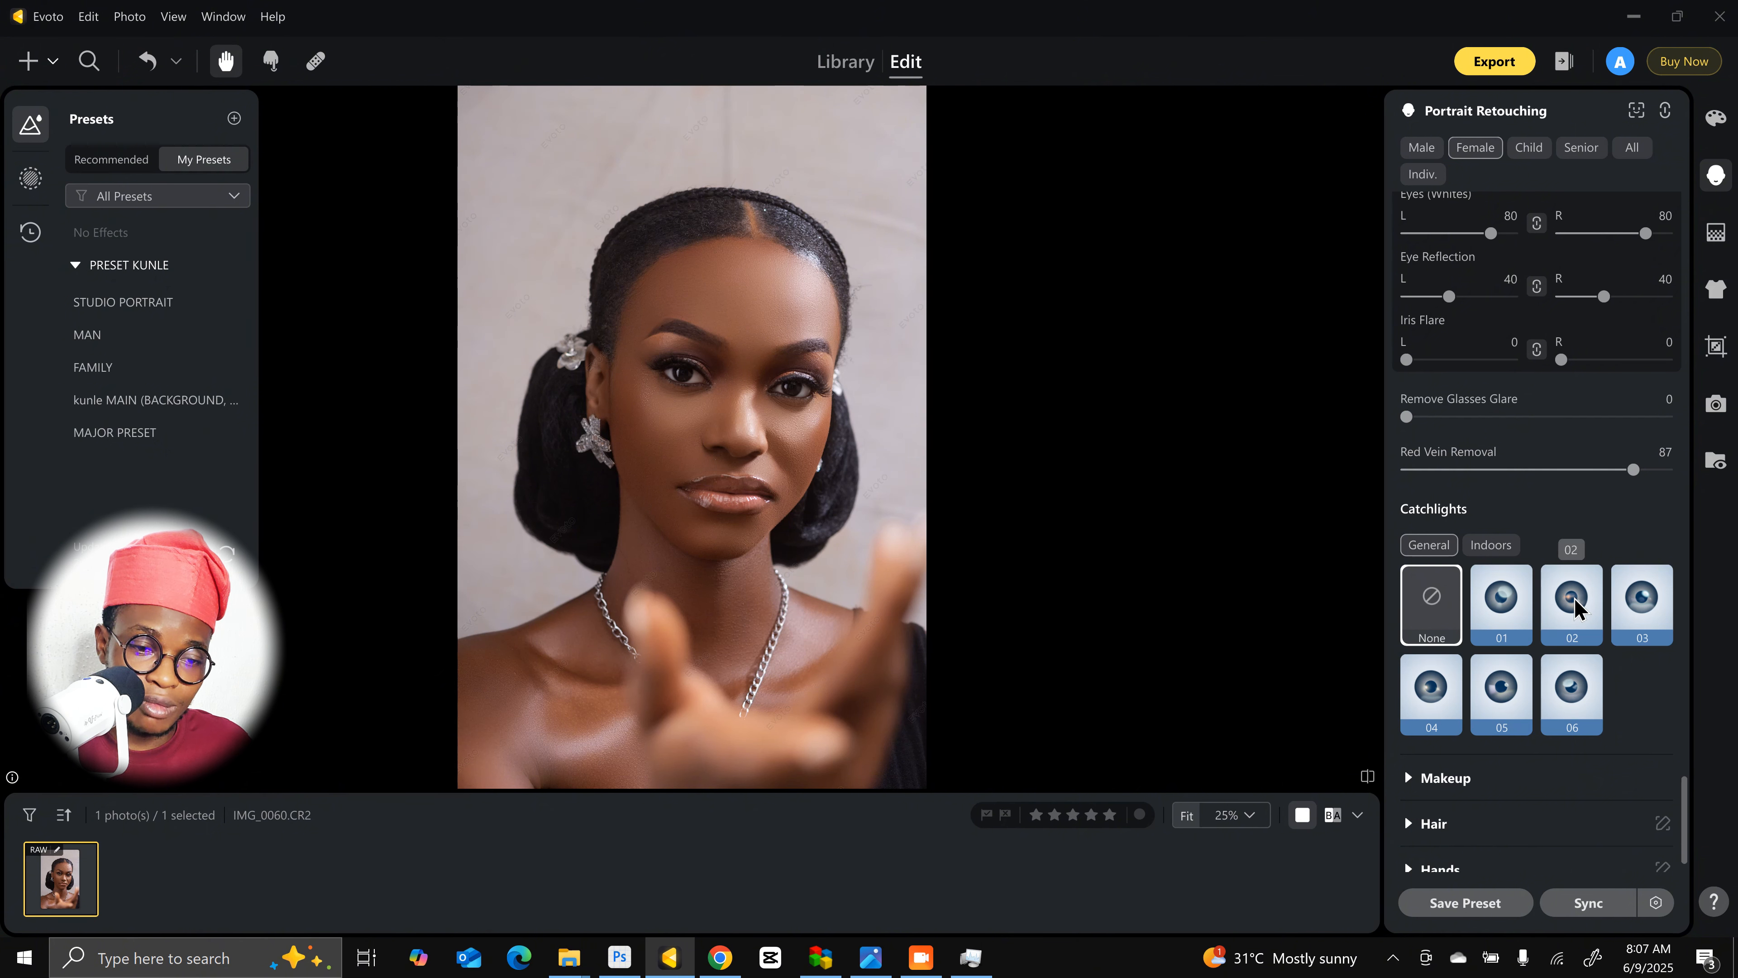
{"action": "left_click", "coordinate": [1574, 602]}
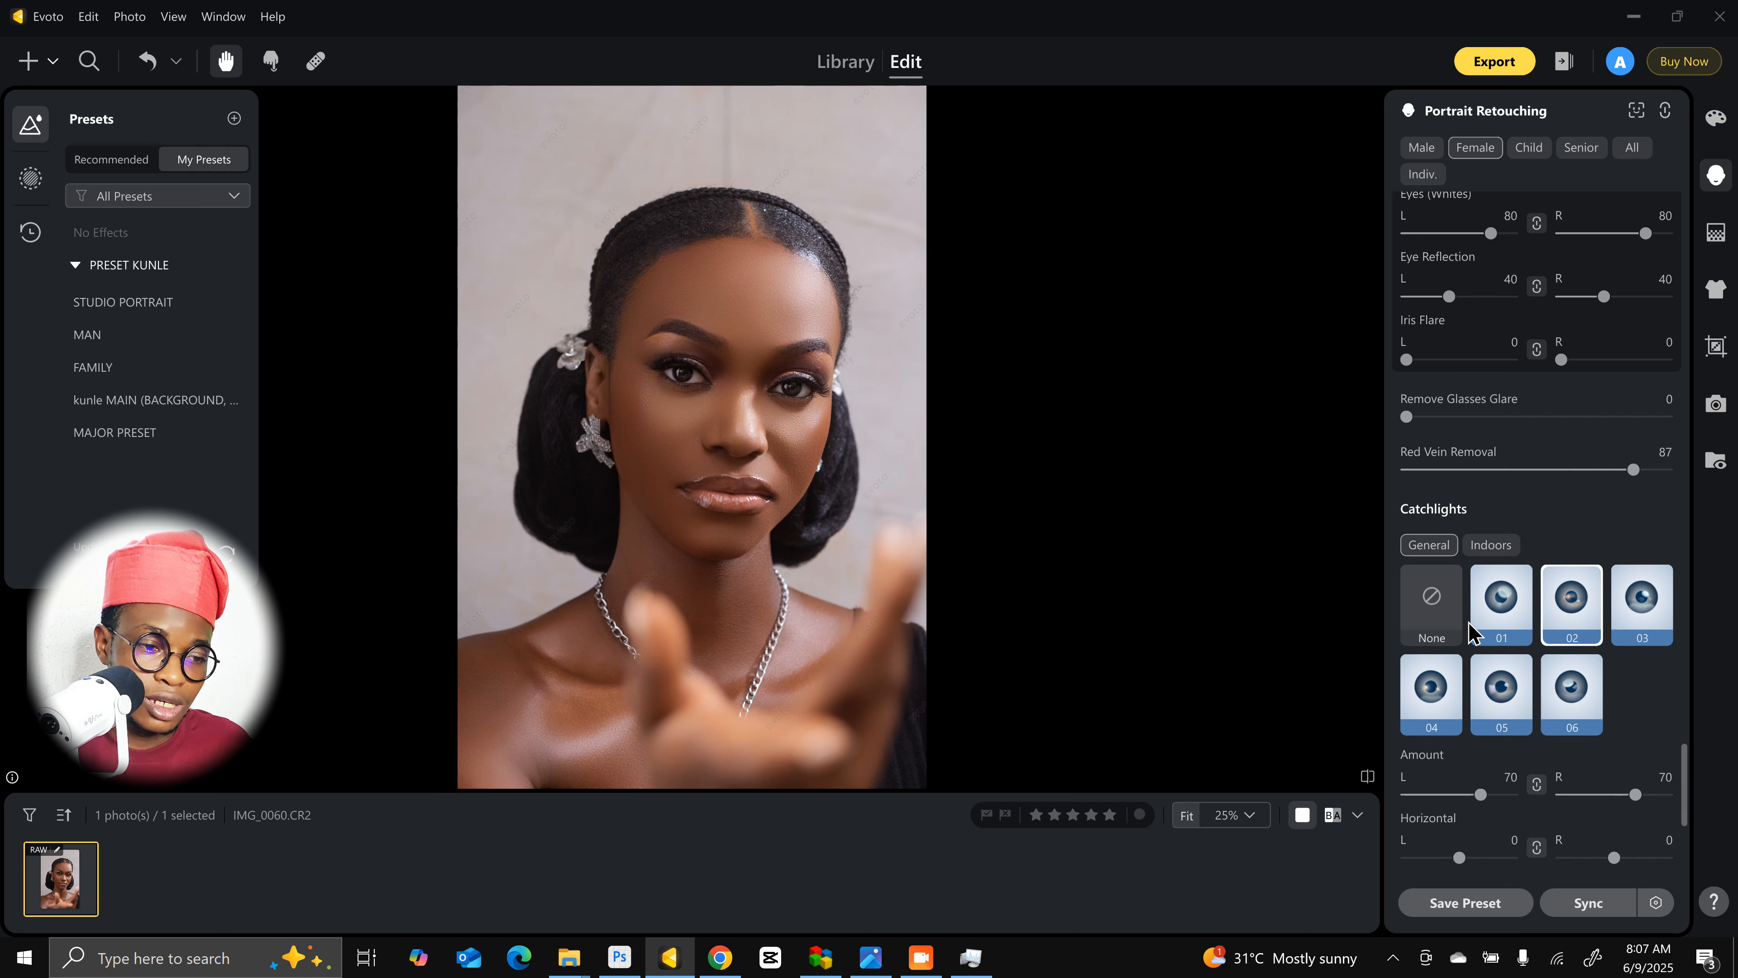
{"action": "scroll", "coordinate": [1468, 622], "scroll_direction": "down", "scroll_amount": 5}
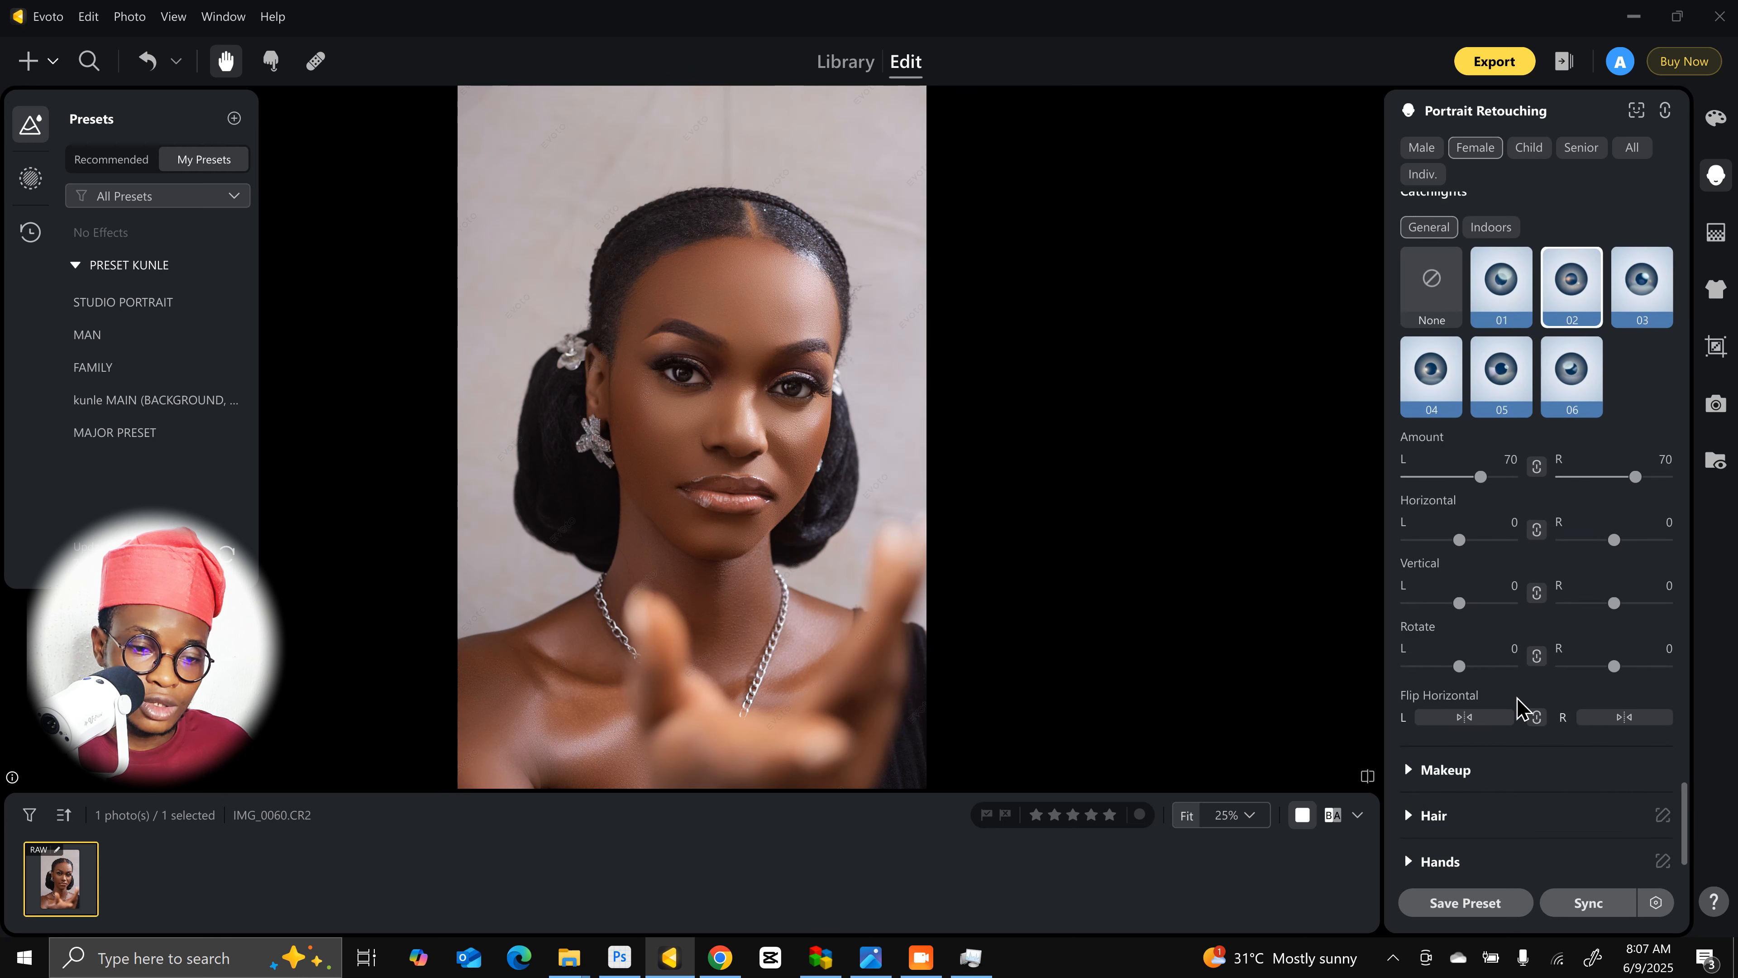
{"action": "scroll", "coordinate": [1519, 692], "scroll_direction": "up", "scroll_amount": 3}
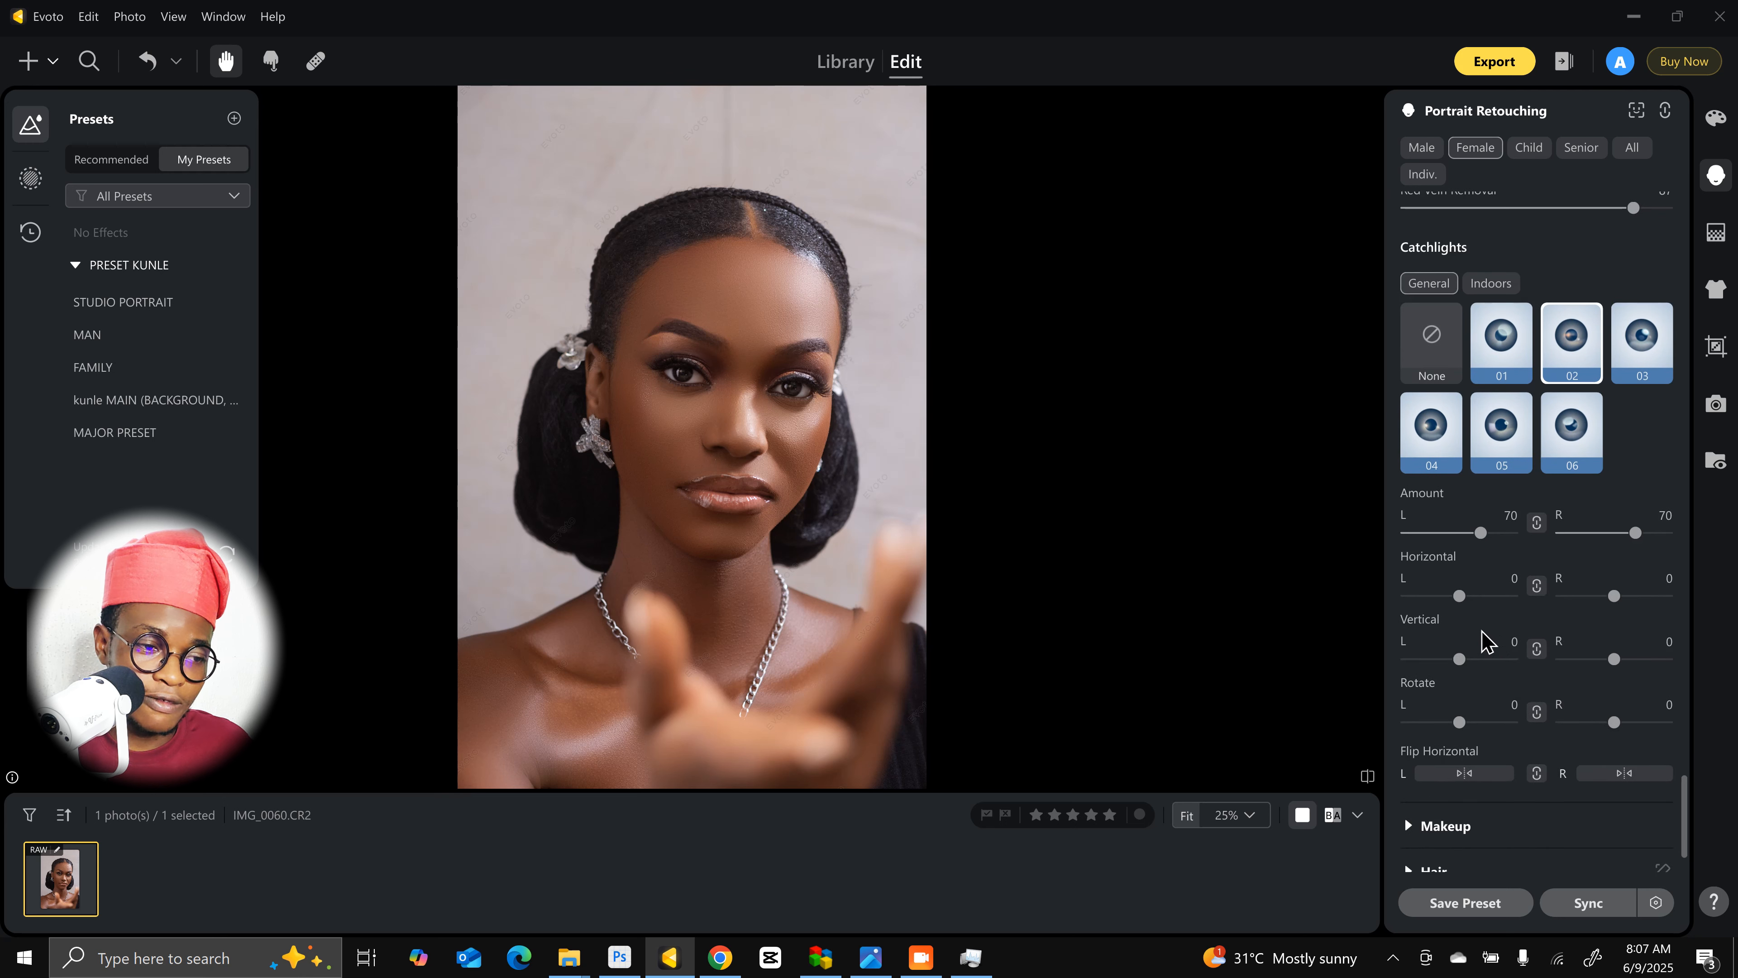
{"action": "scroll", "coordinate": [1500, 650], "scroll_direction": "up", "scroll_amount": 3}
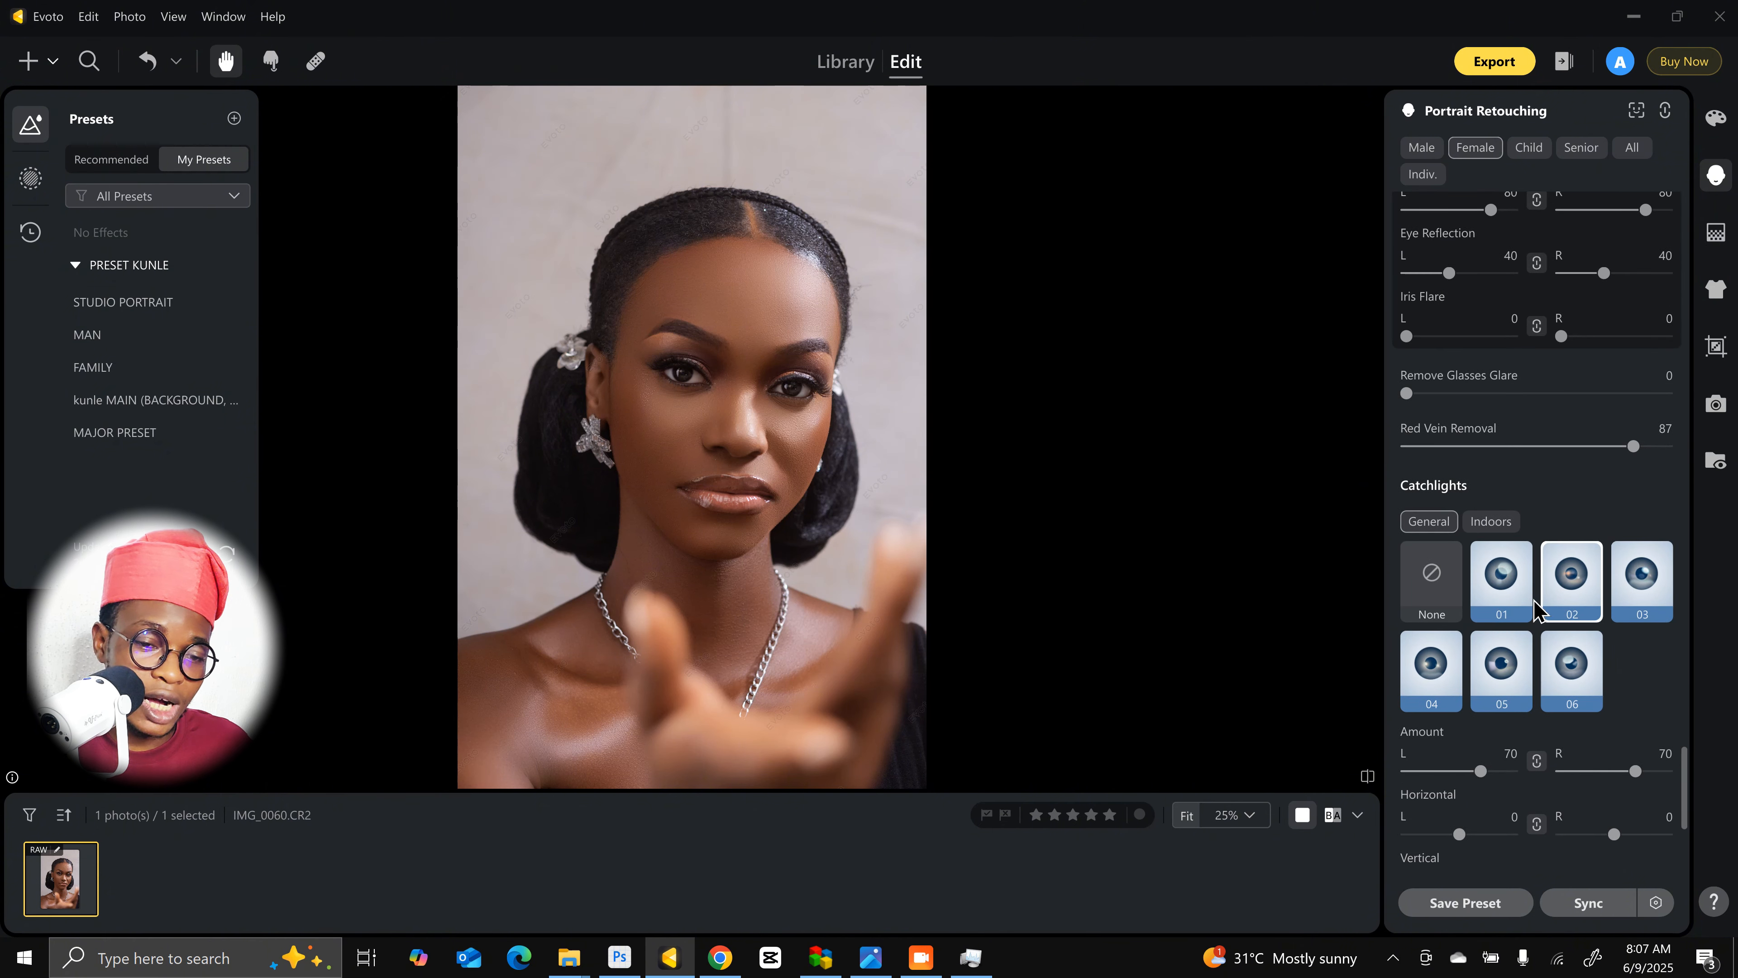
{"action": "left_click", "coordinate": [1501, 668]}
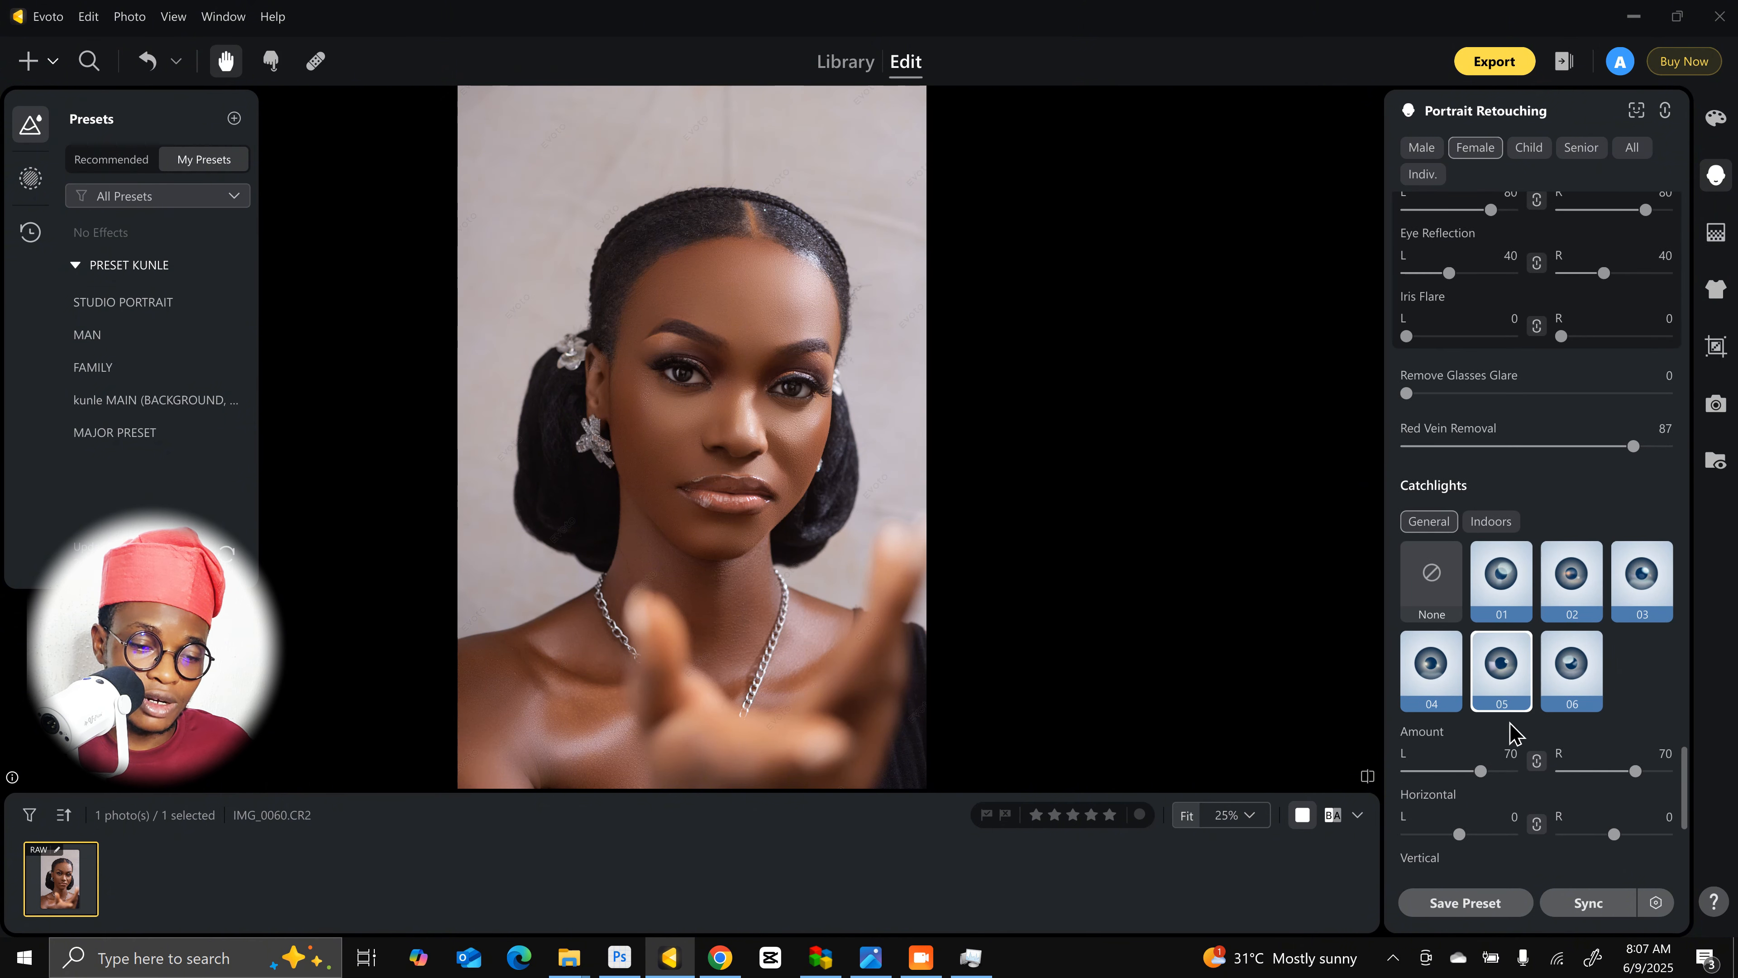
{"action": "scroll", "coordinate": [1512, 731], "scroll_direction": "down", "scroll_amount": 2}
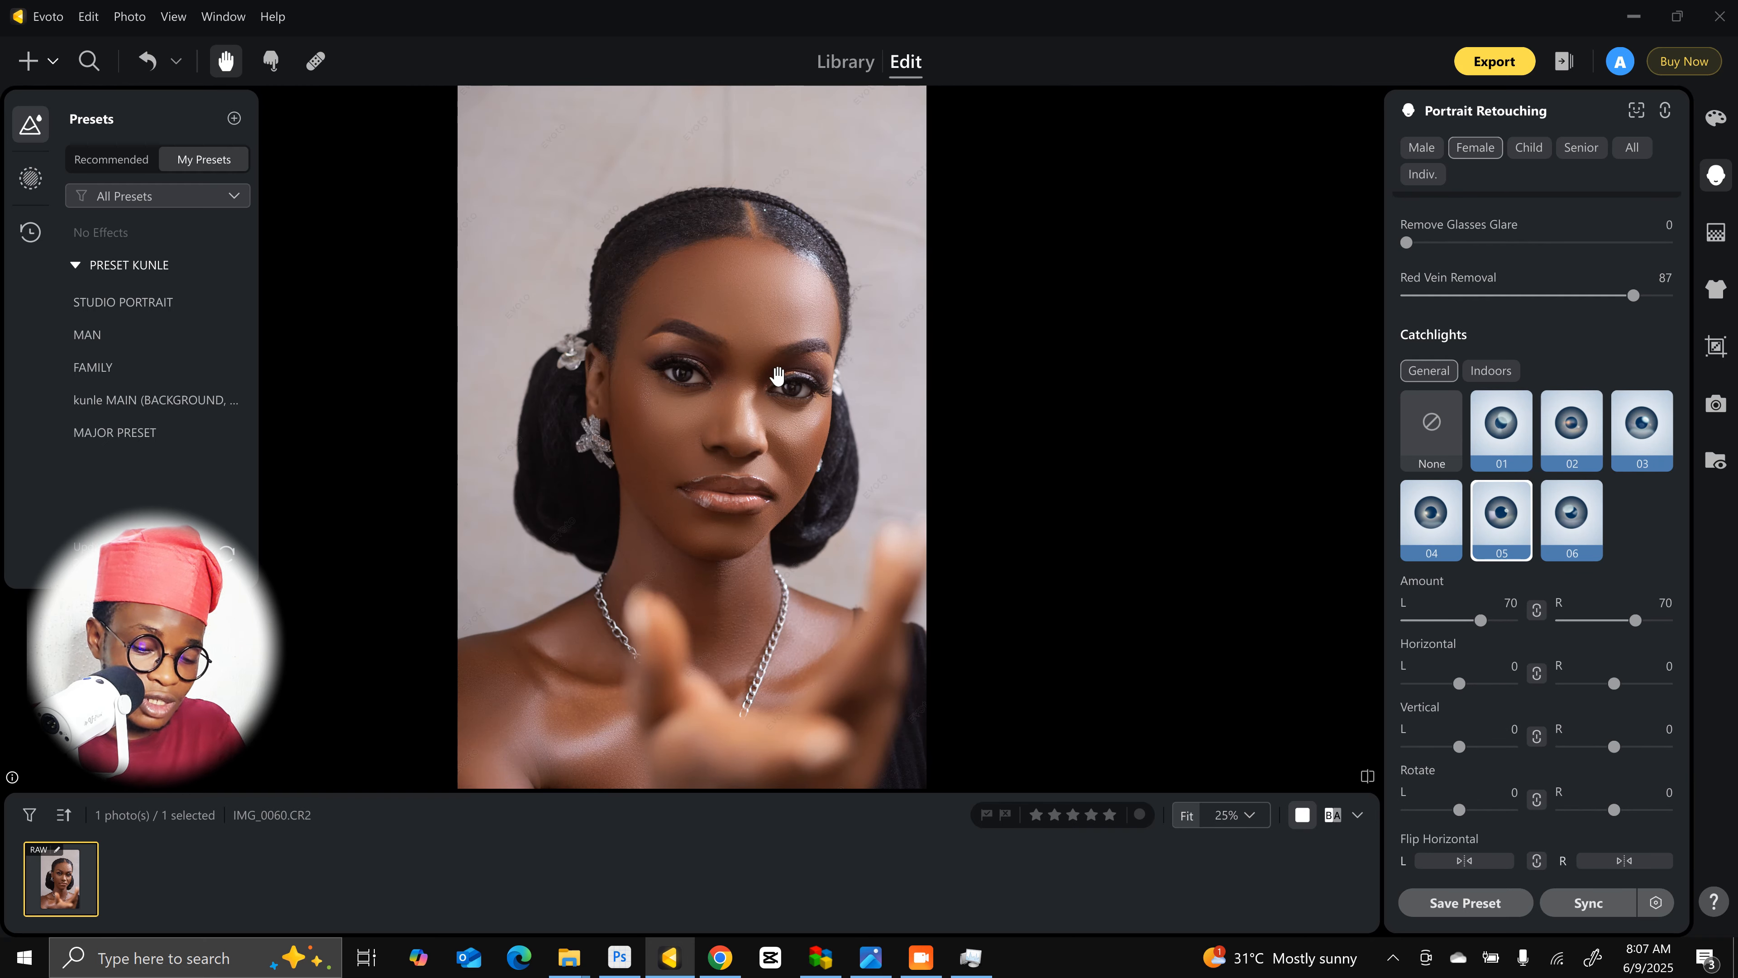
{"action": "scroll", "coordinate": [777, 375], "scroll_direction": "up", "scroll_amount": 5}
{"action": "left_click_drag", "start_coordinate": [777, 376], "coordinate": [1019, 602]}
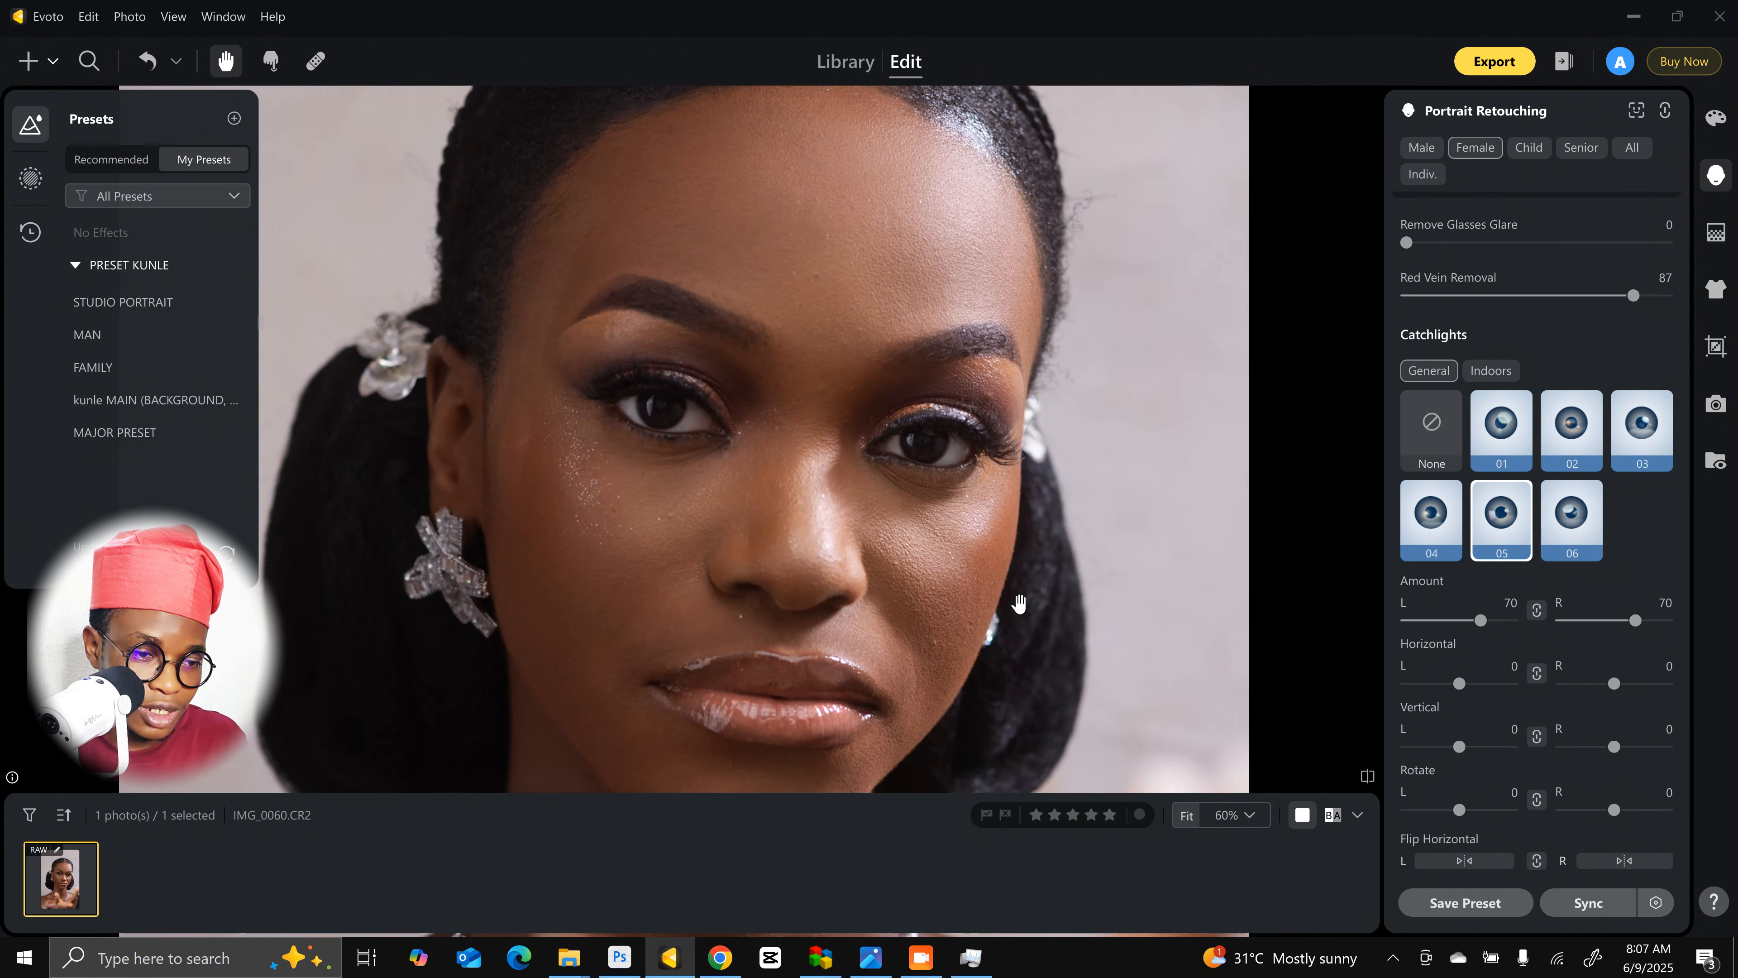
{"action": "left_click", "coordinate": [1178, 819]}
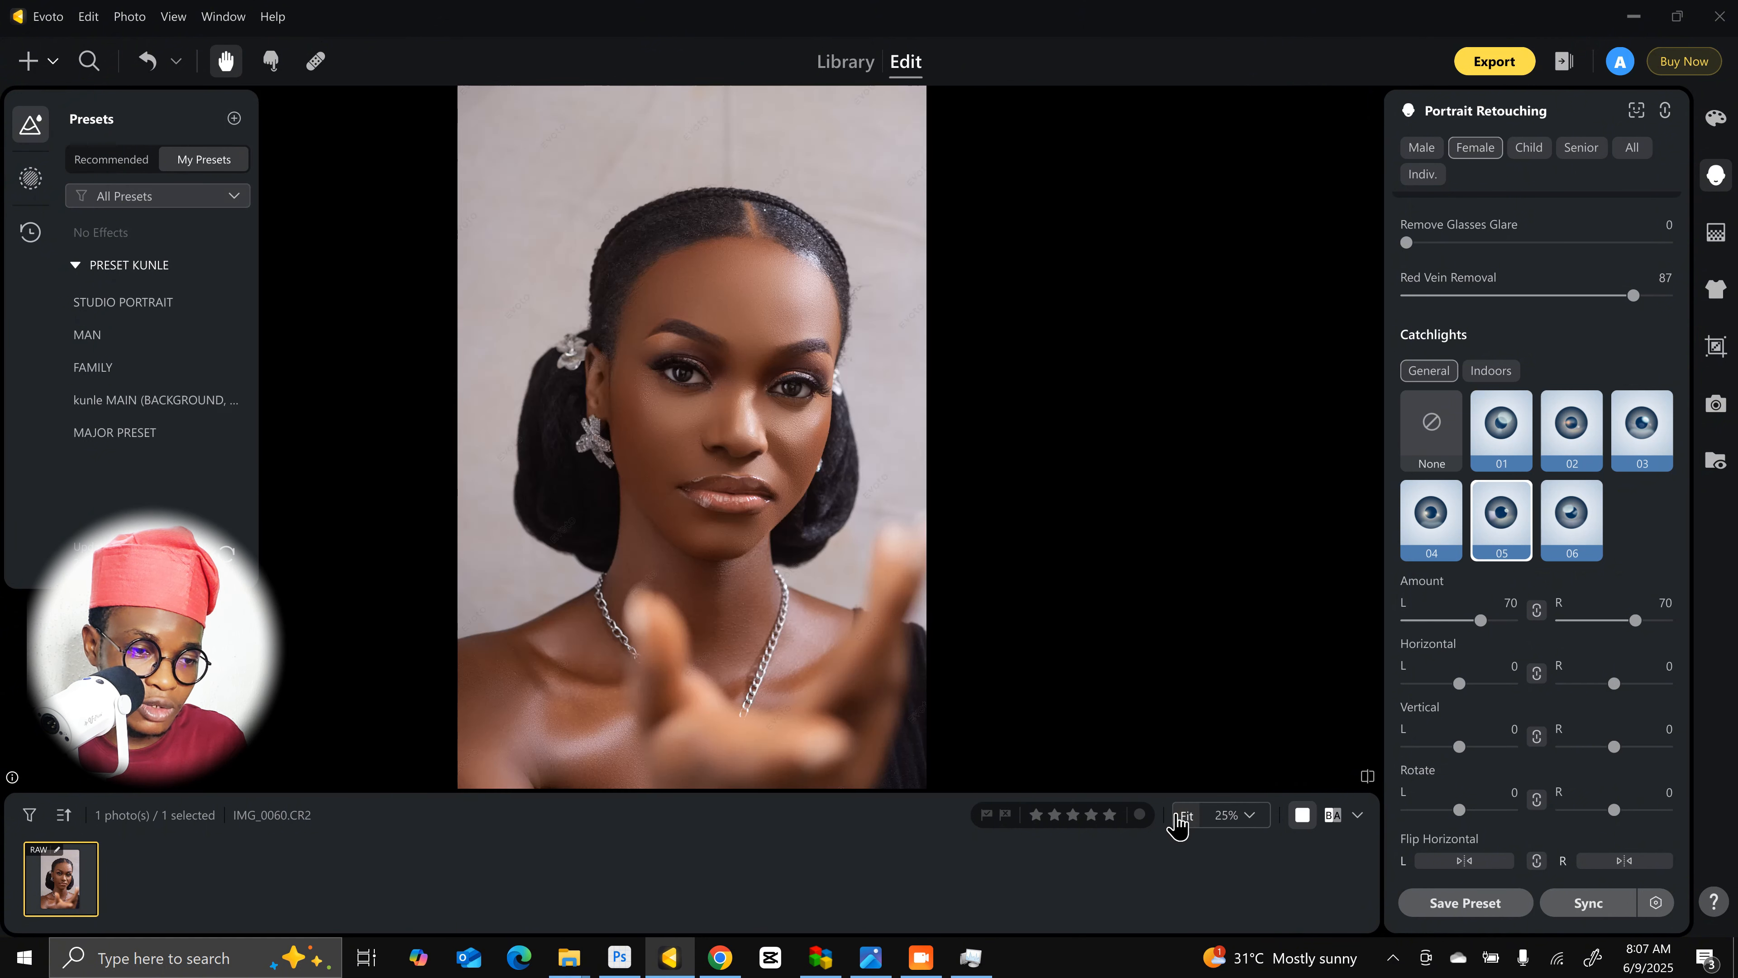
{"action": "scroll", "coordinate": [1538, 640], "scroll_direction": "down", "scroll_amount": 3}
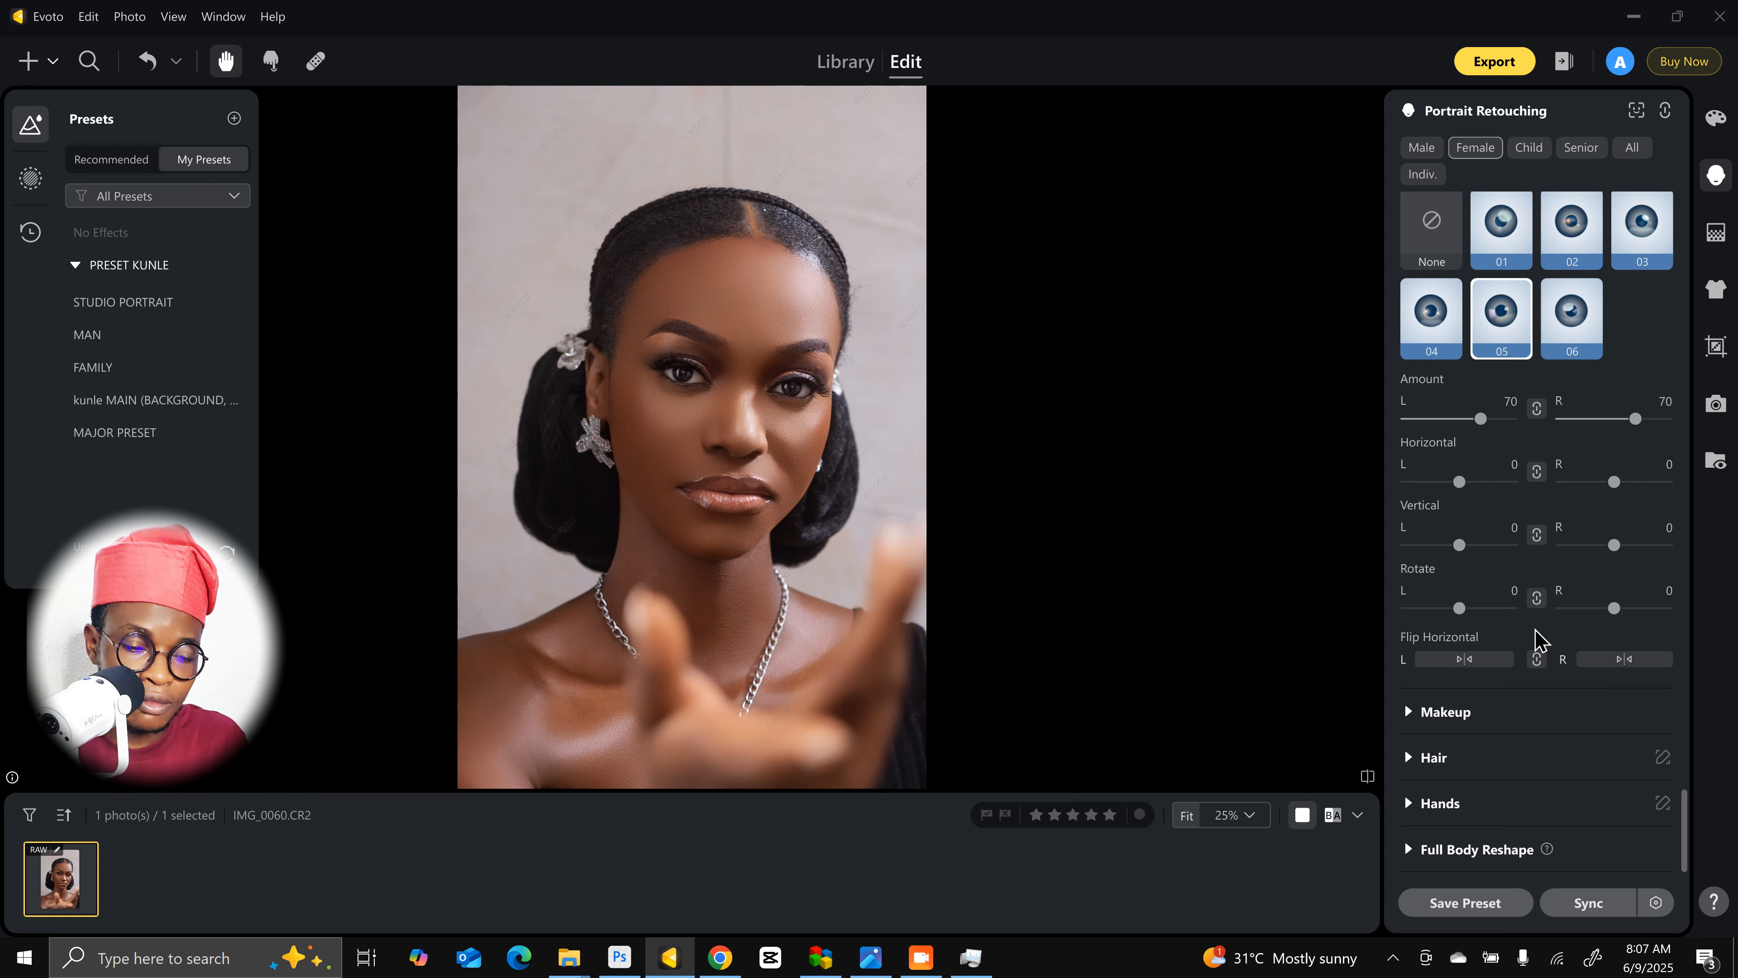
Step: Try a Makeup Highlights value of 57 and return it to 0
{"action": "scroll", "coordinate": [1532, 392], "scroll_direction": "up", "scroll_amount": 4}
{"action": "scroll", "coordinate": [1505, 358], "scroll_direction": "up", "scroll_amount": 5}
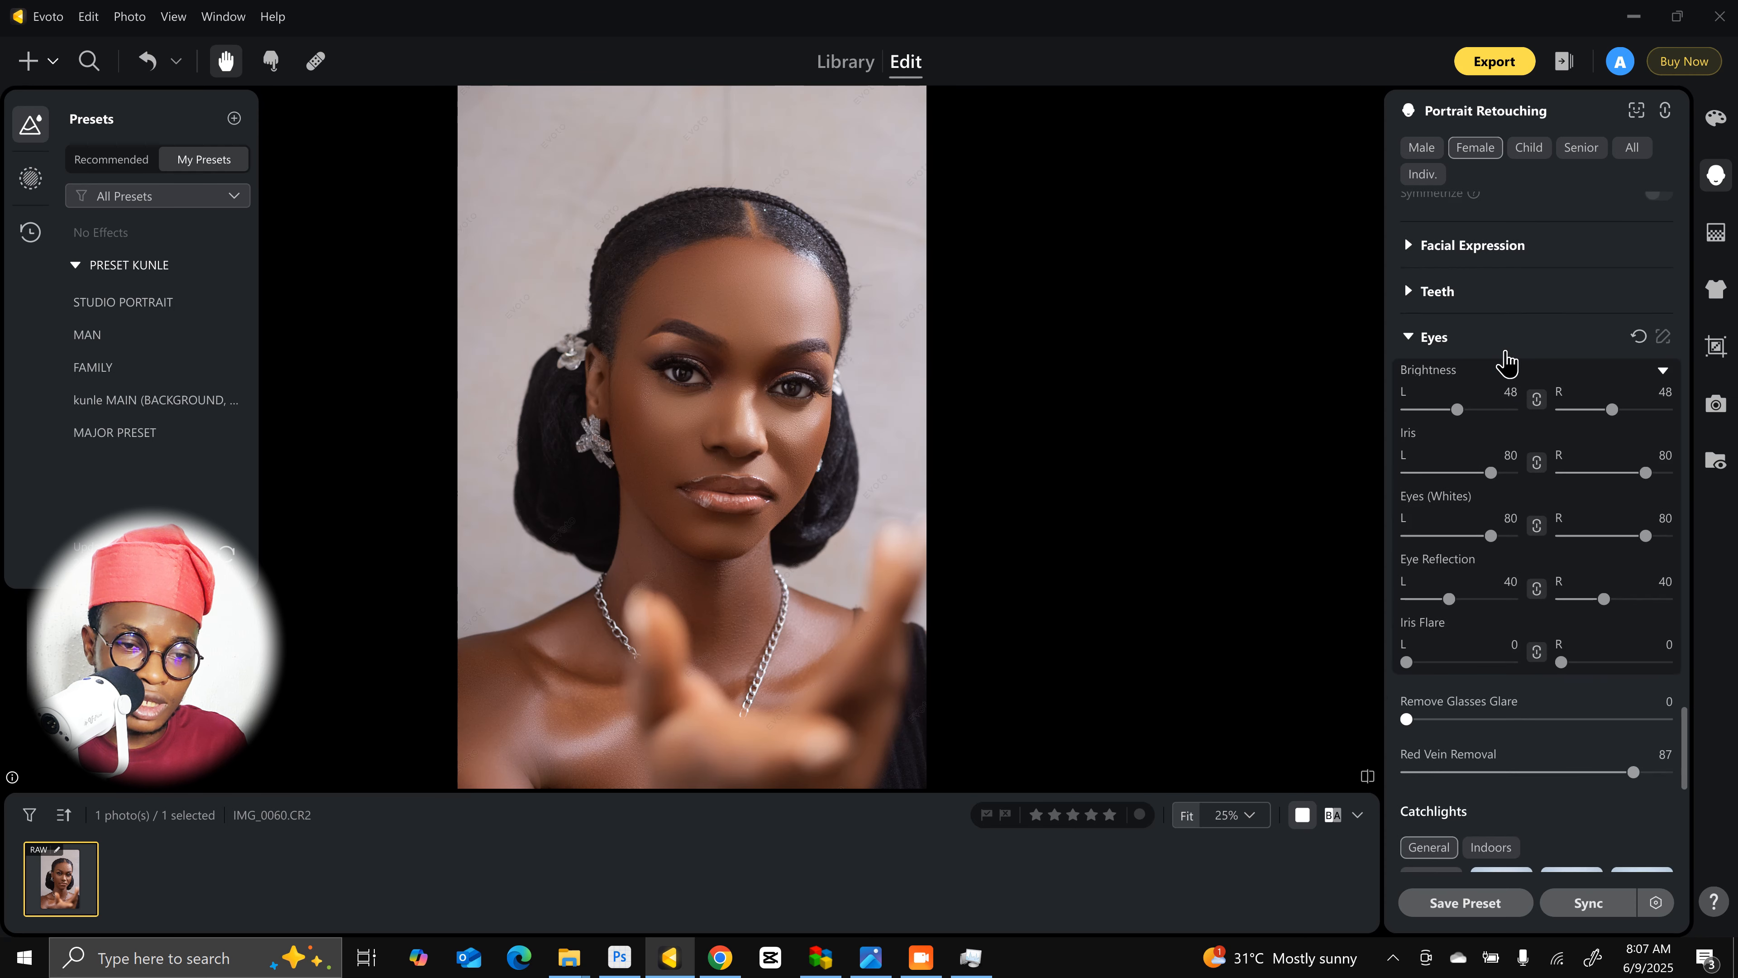
{"action": "left_click", "coordinate": [1420, 439]}
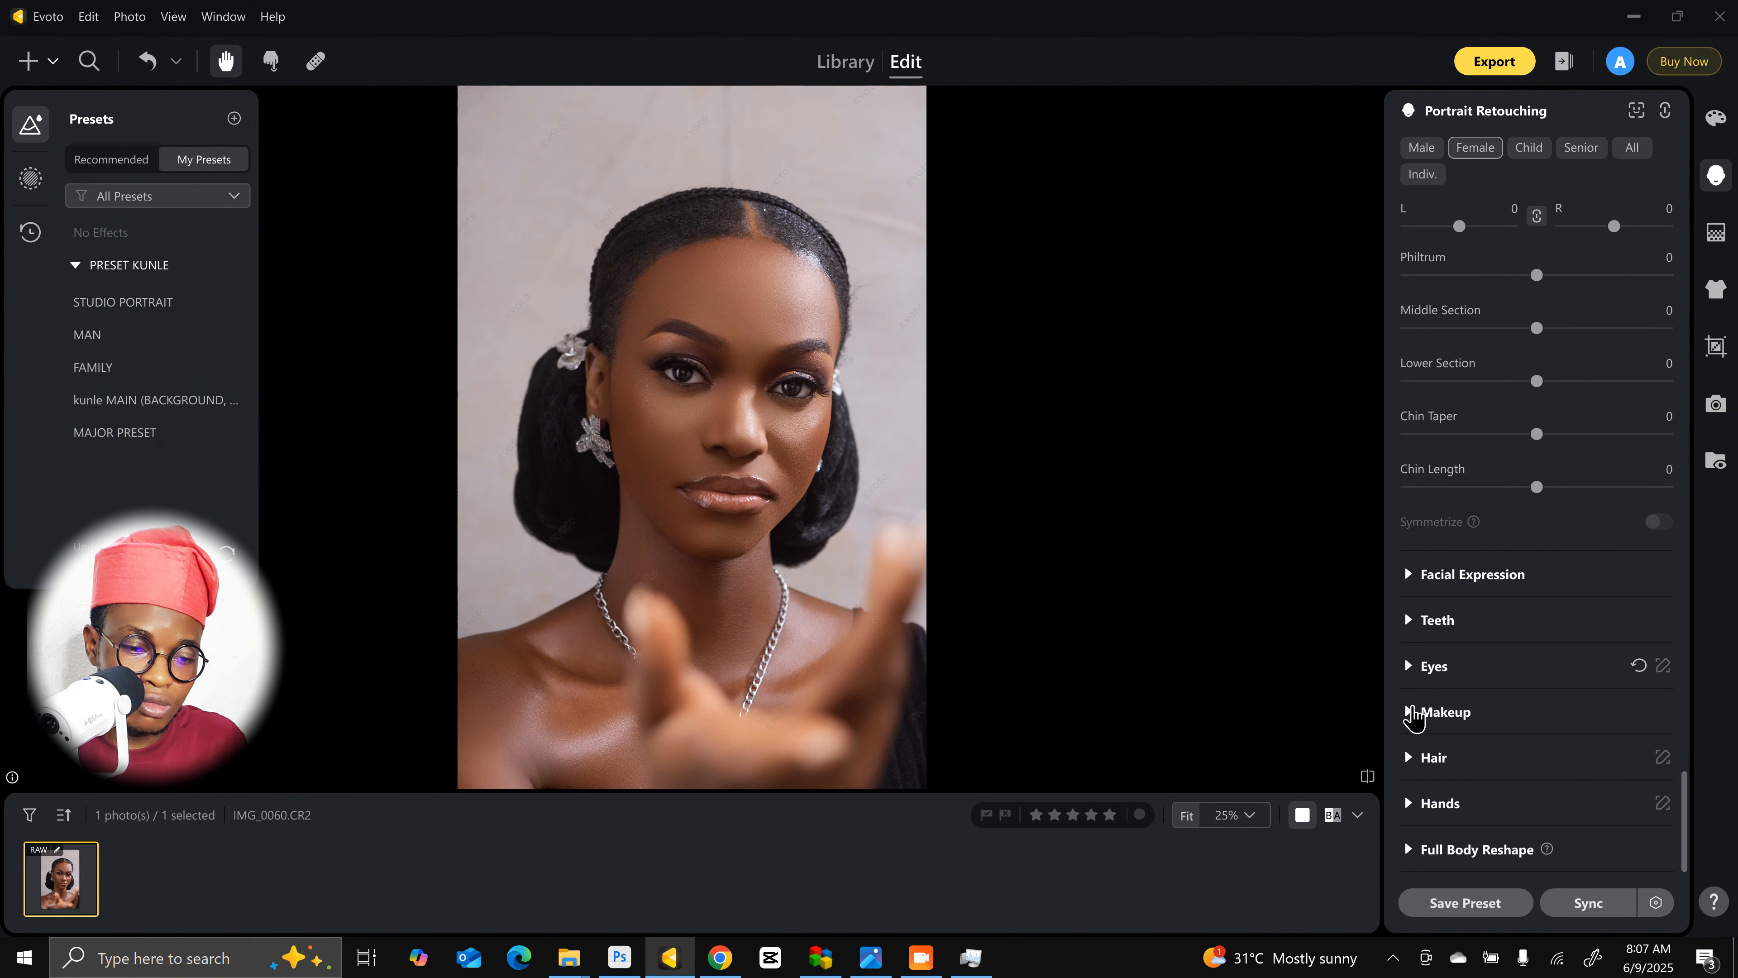
{"action": "left_click", "coordinate": [1409, 708]}
{"action": "scroll", "coordinate": [1526, 740], "scroll_direction": "down", "scroll_amount": 4}
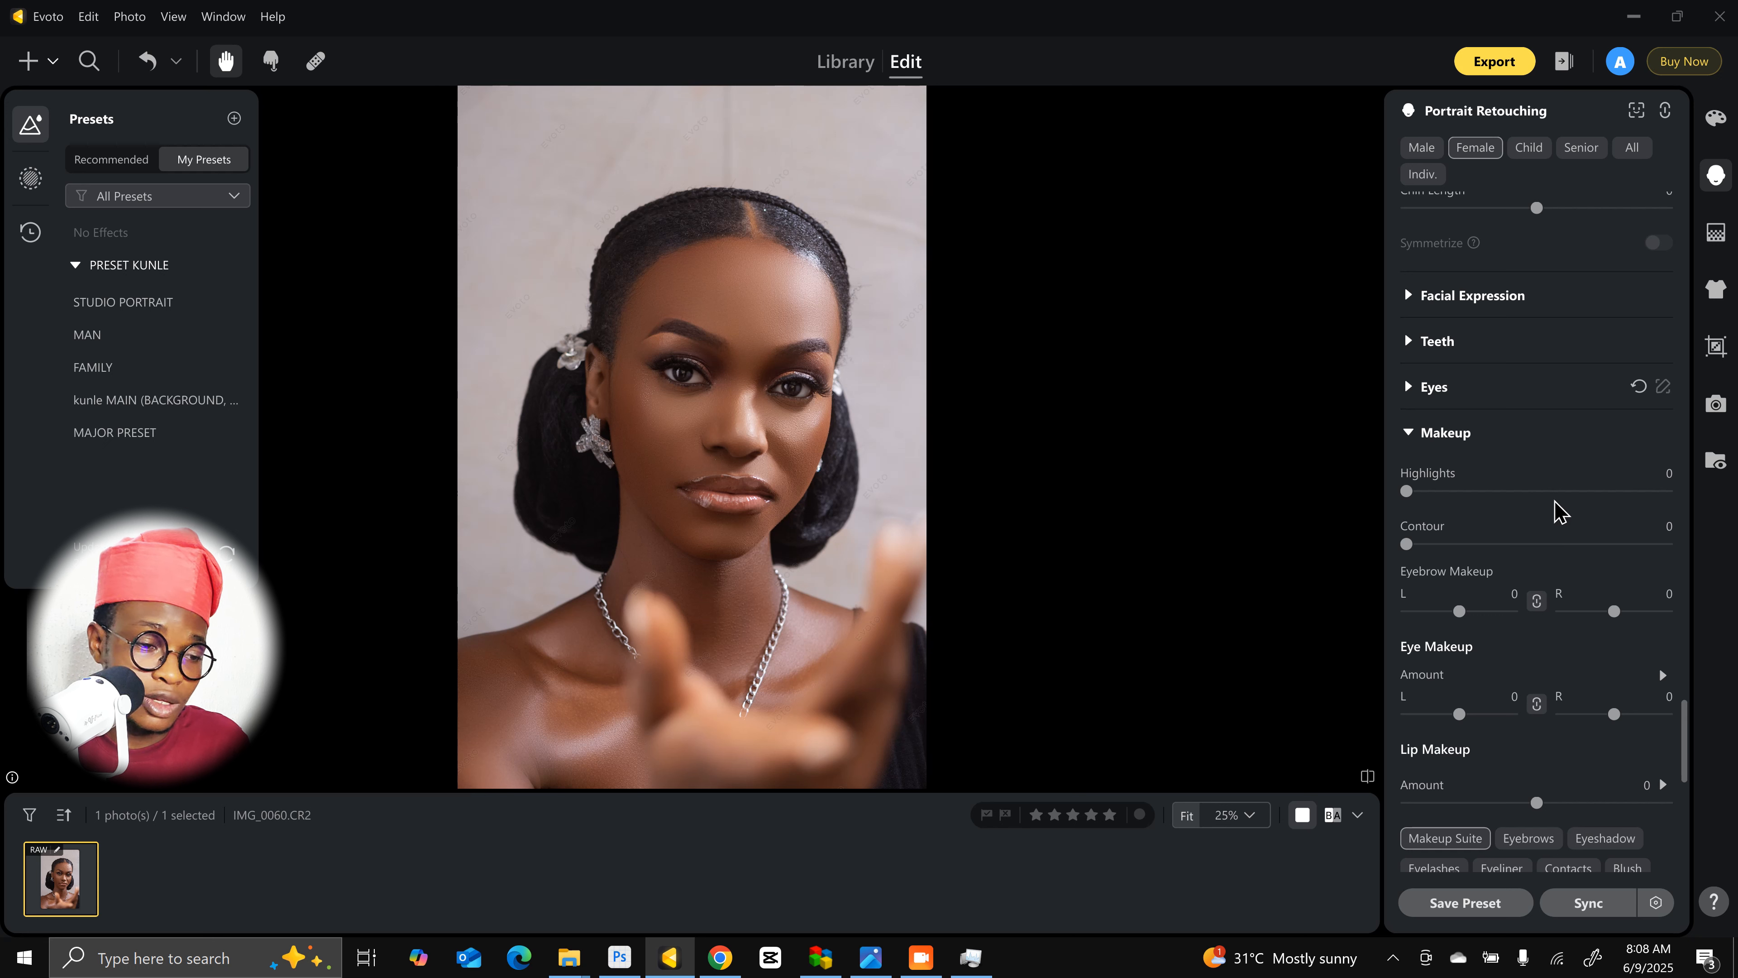
{"action": "left_click", "coordinate": [1555, 492]}
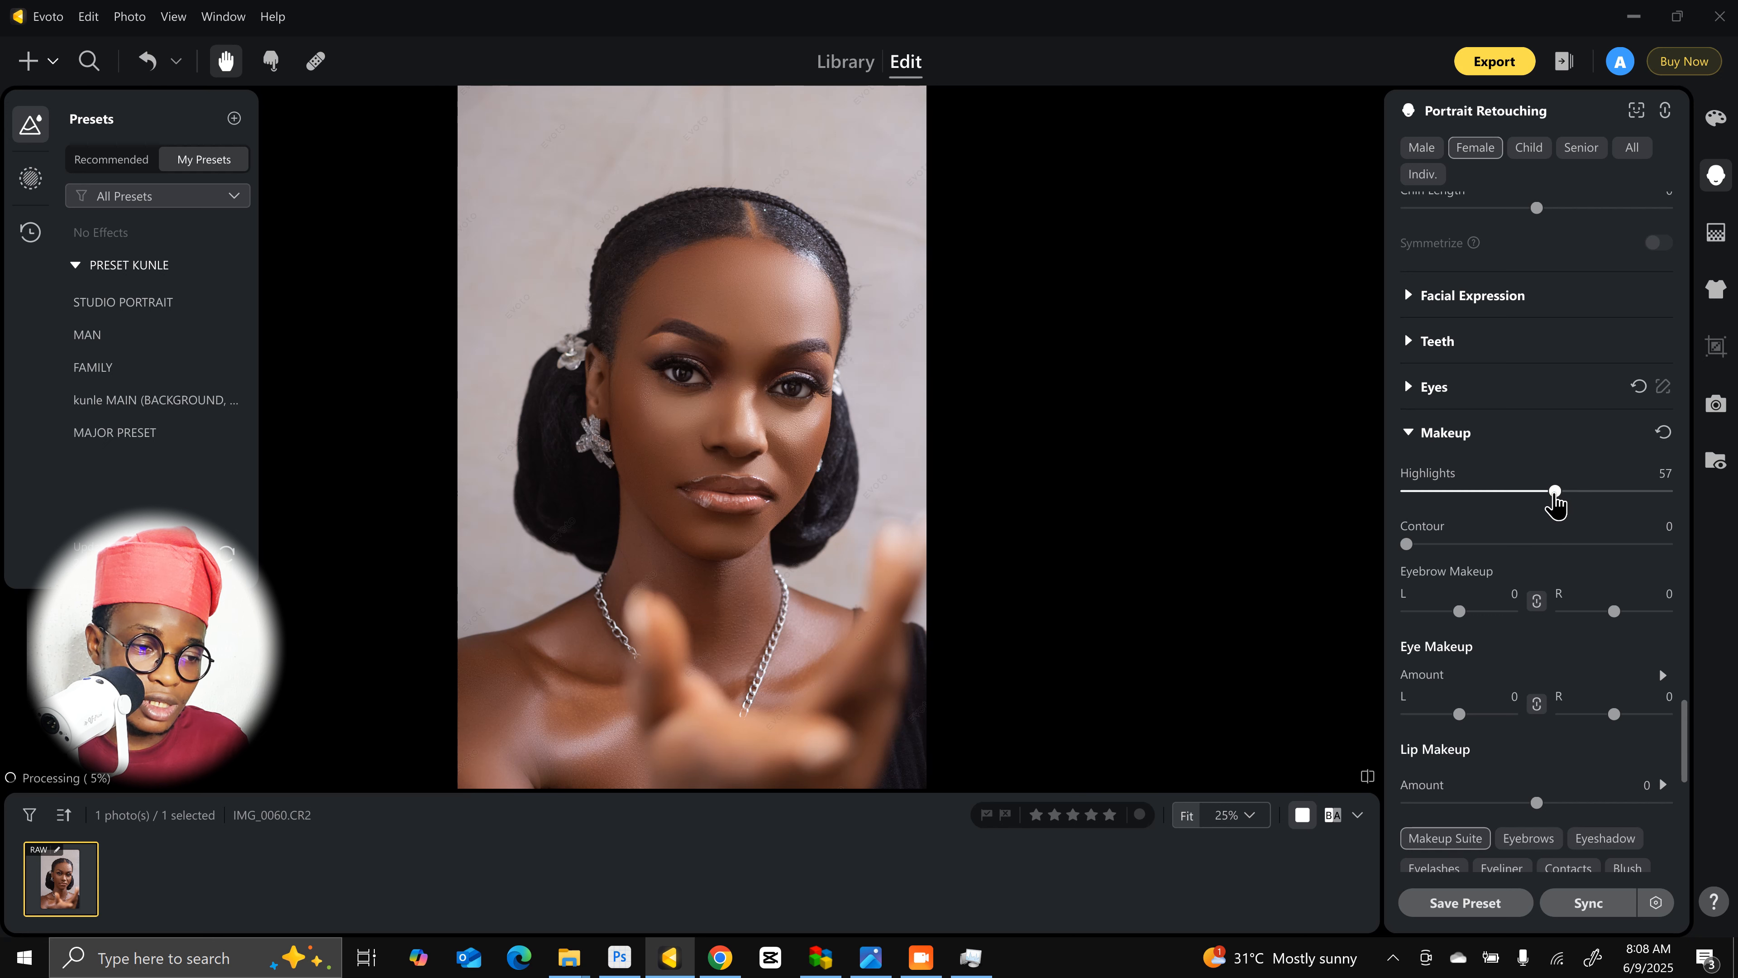
{"action": "left_click_drag", "start_coordinate": [1555, 491], "coordinate": [1172, 540]}
Step: Try Makeup Contour values of 58 and 88, and reset Contour to 0
{"action": "left_click", "coordinate": [1555, 545]}
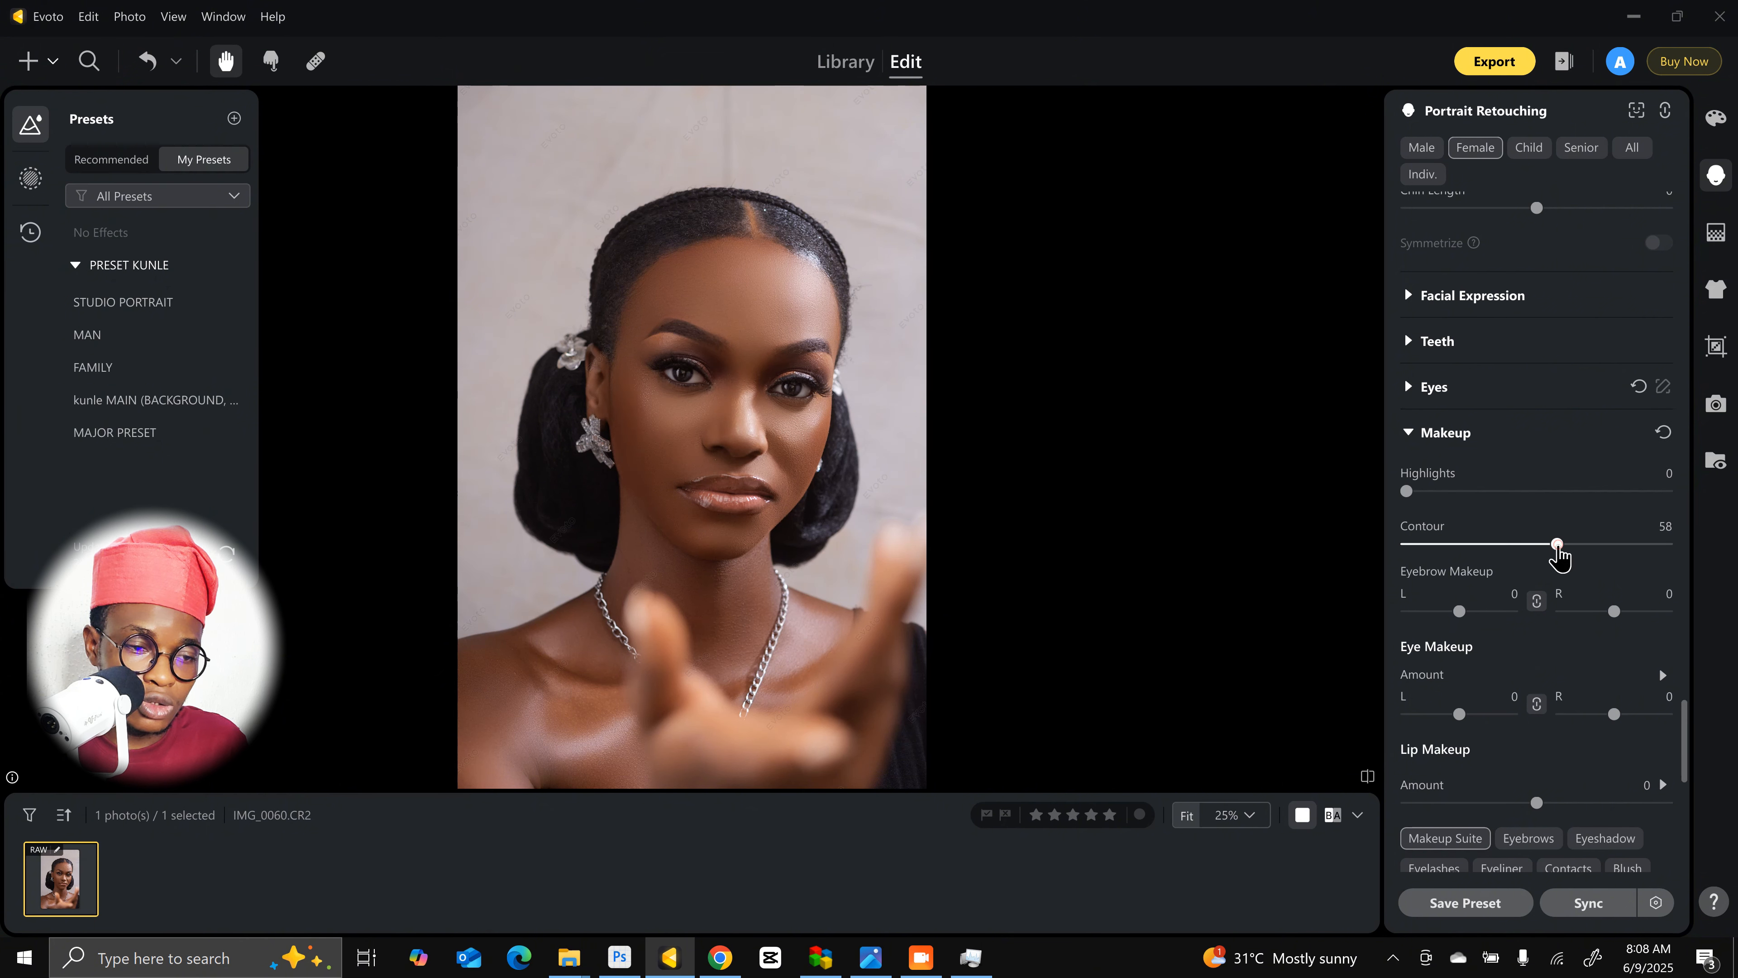
{"action": "left_click_drag", "start_coordinate": [1554, 545], "coordinate": [1635, 544]}
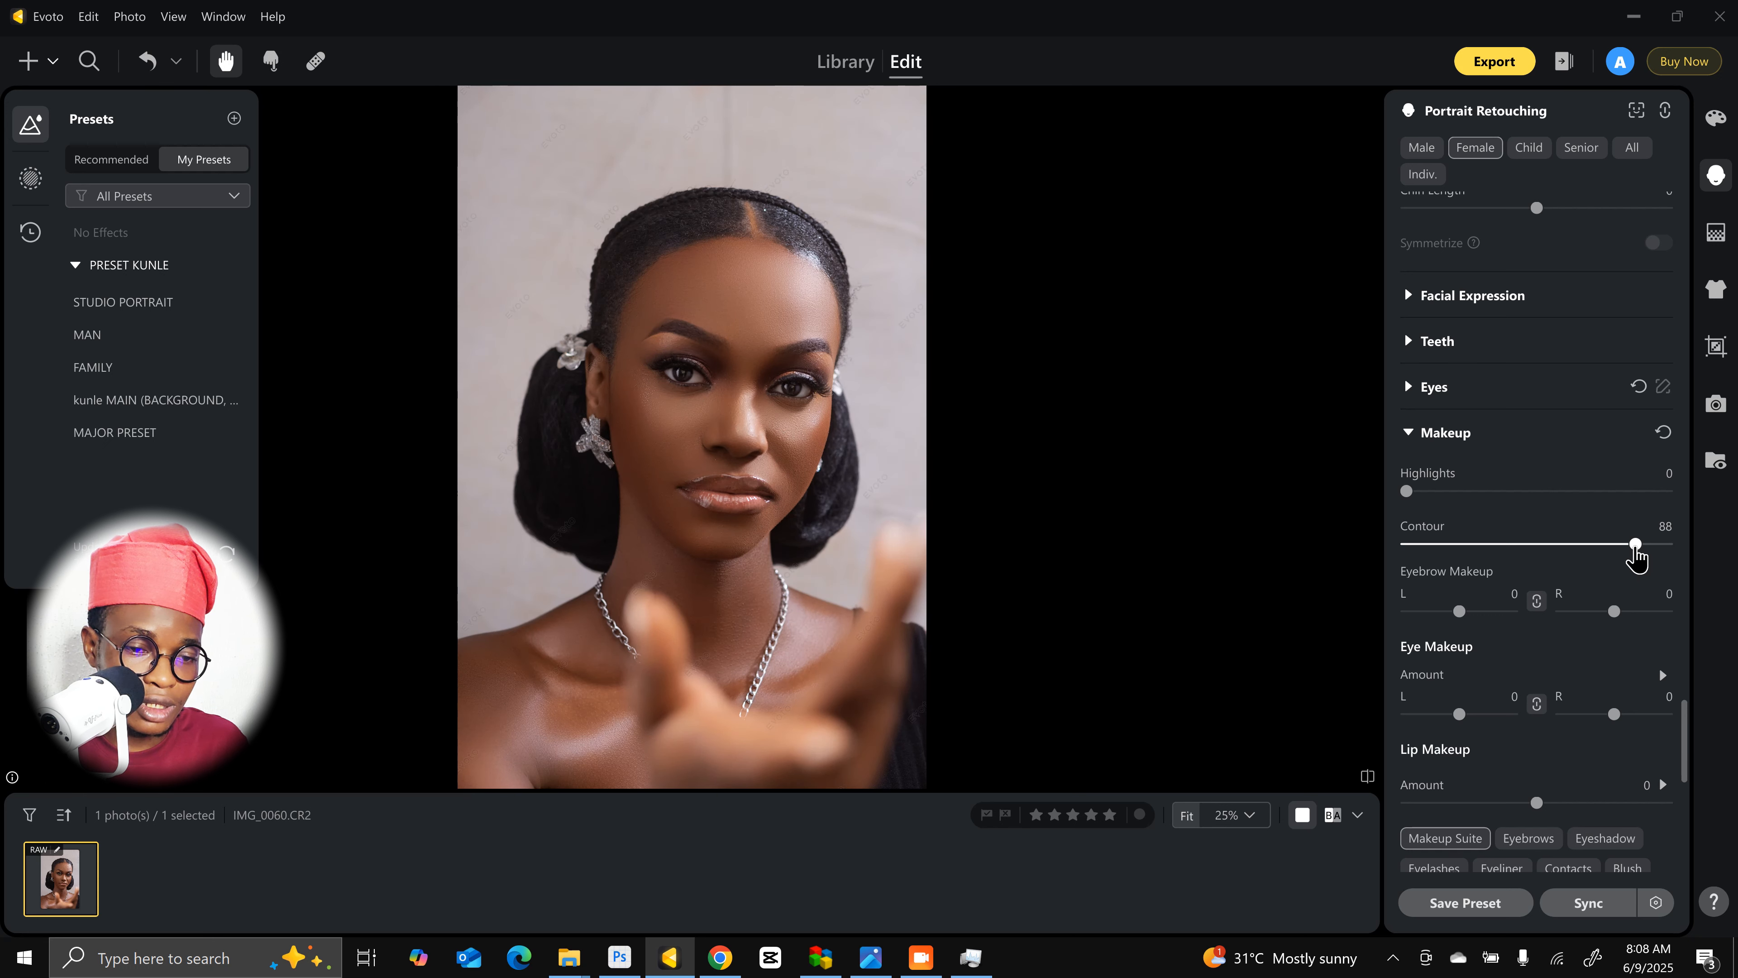
{"action": "double_click", "coordinate": [1635, 545]}
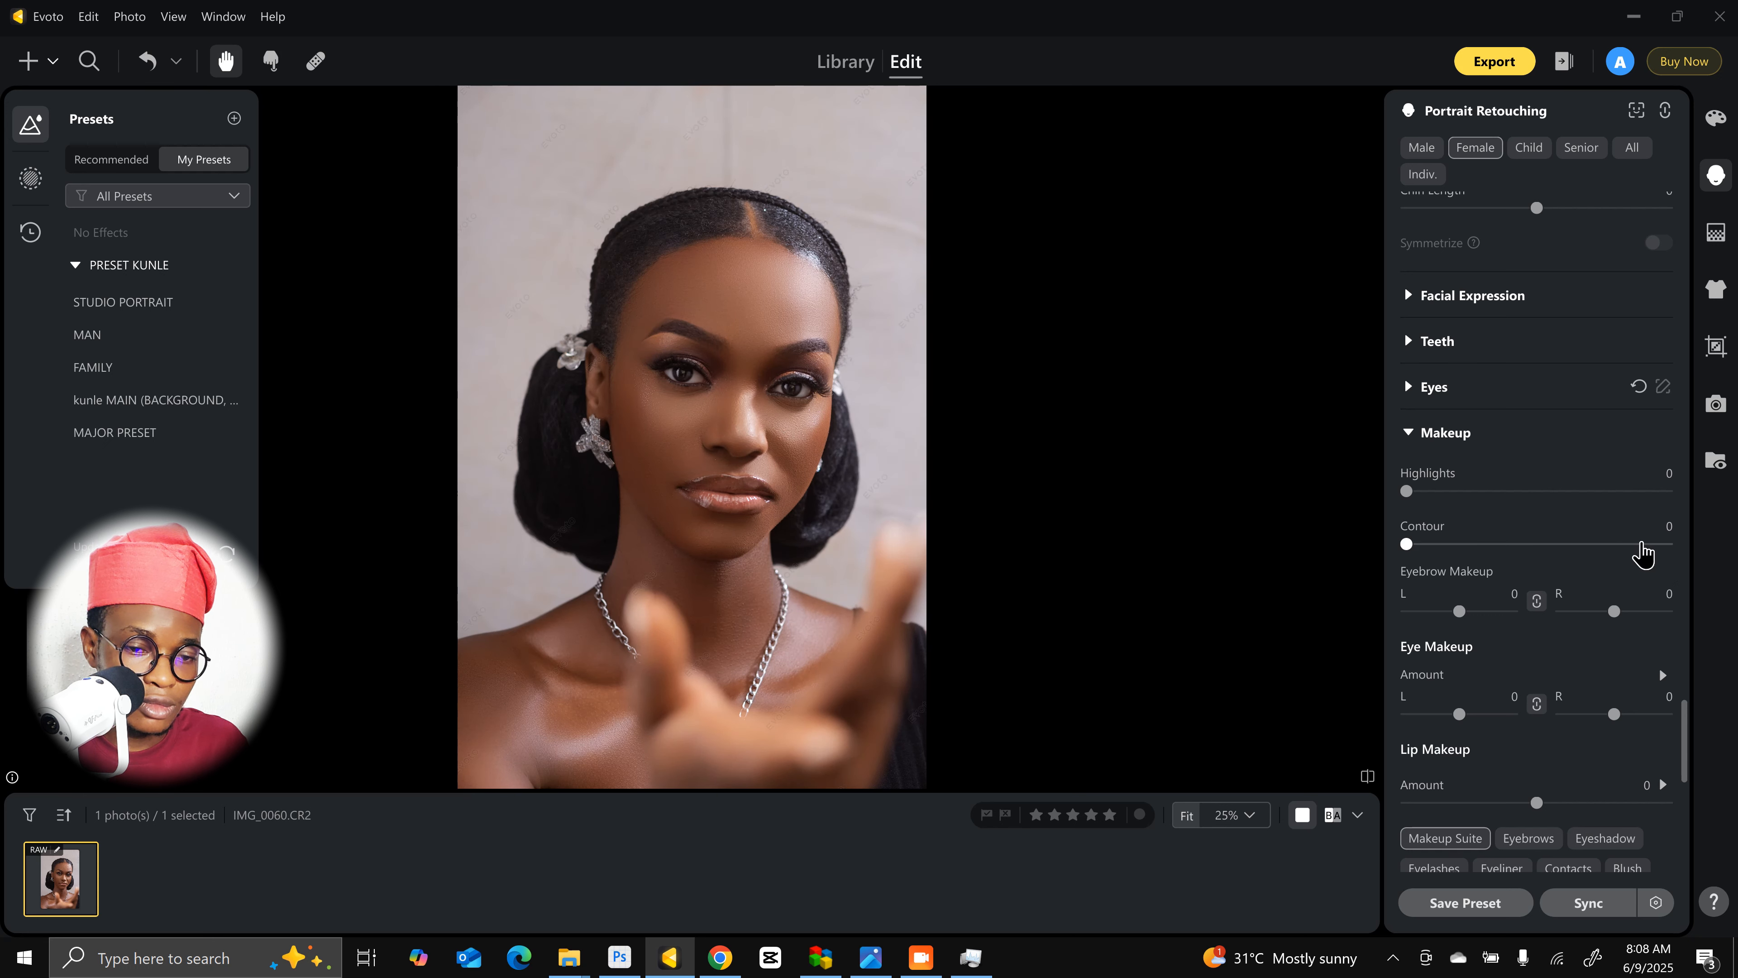
Step: Try Makeup Contour at 100 together with Highlights at 96, and return both values to 0
{"action": "left_click", "coordinate": [1668, 545]}
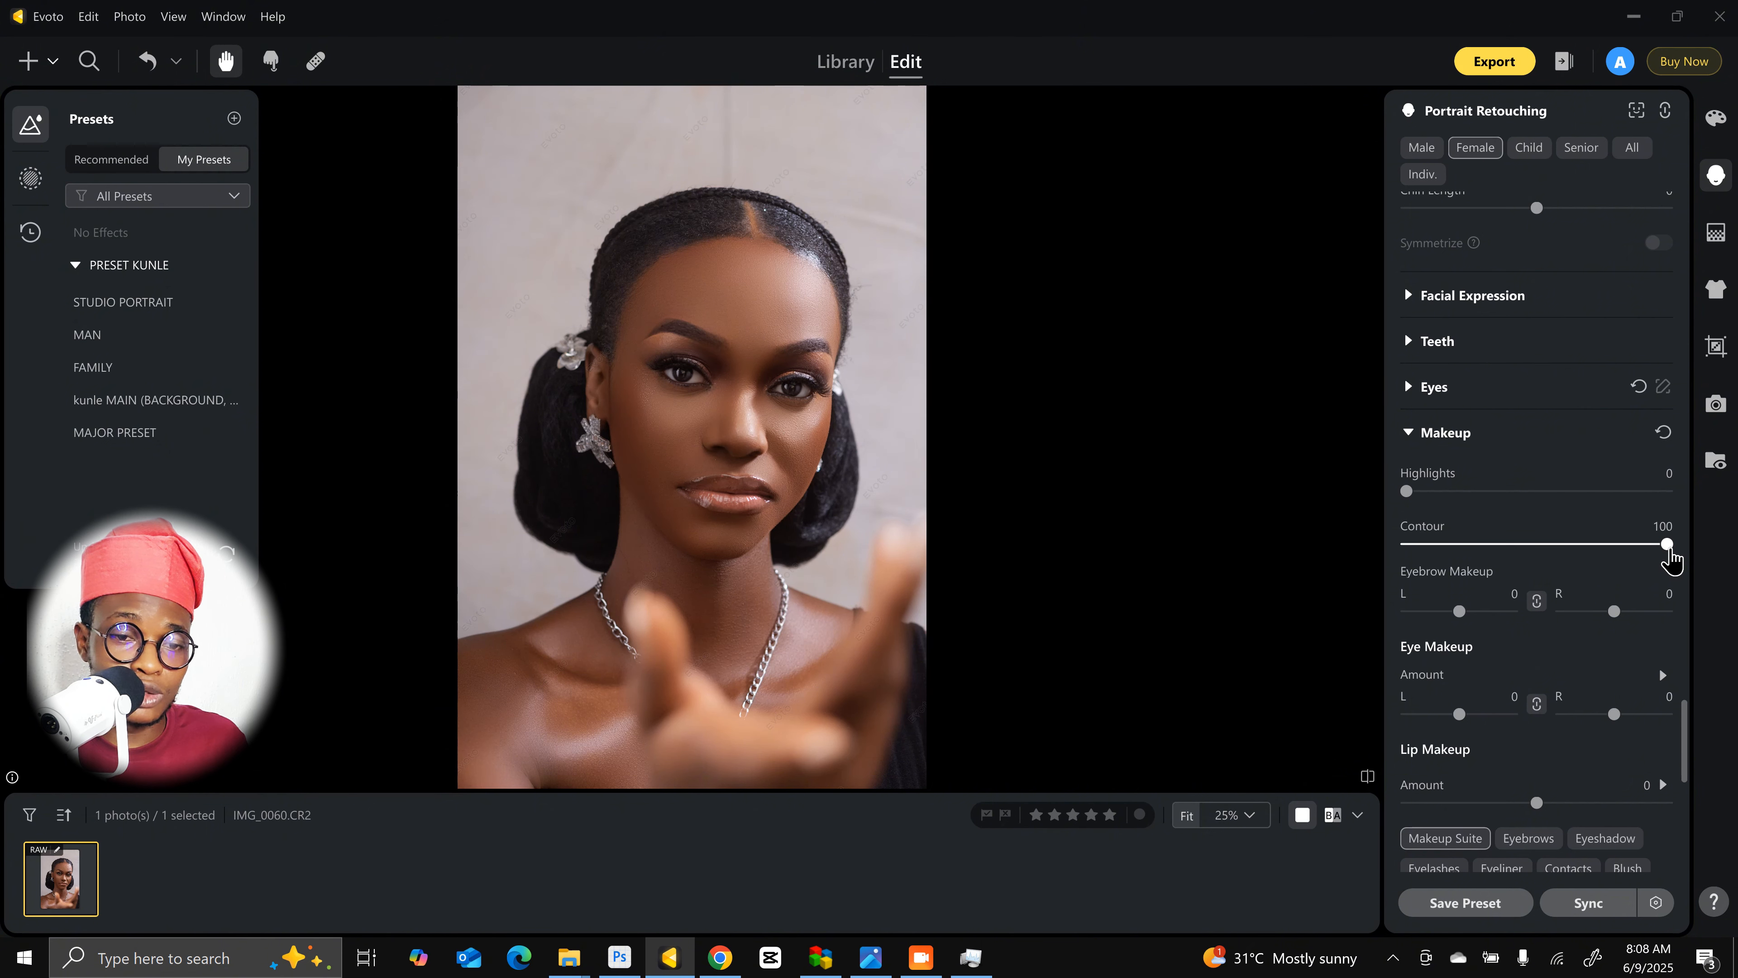
{"action": "mouse_move", "coordinate": [1669, 556]}
{"action": "left_mouse_down"}
{"action": "mouse_move", "coordinate": [1595, 544]}
{"action": "mouse_move", "coordinate": [1675, 548]}
{"action": "left_mouse_up"}
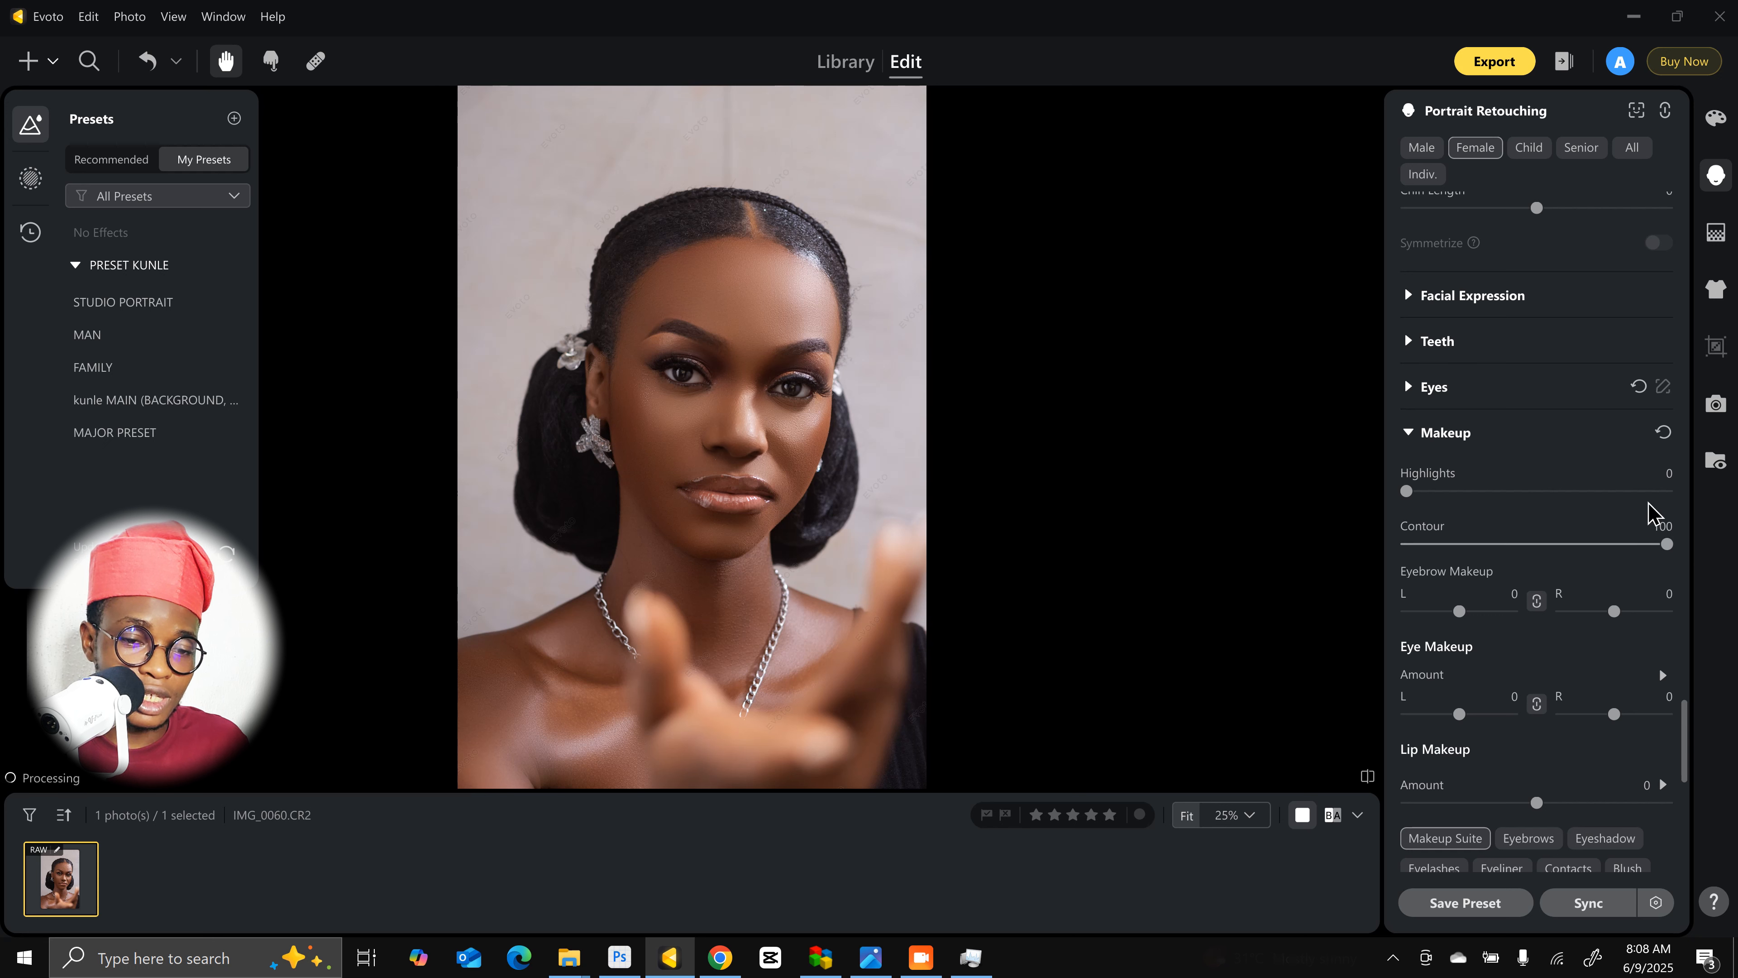
{"action": "left_click", "coordinate": [1657, 491]}
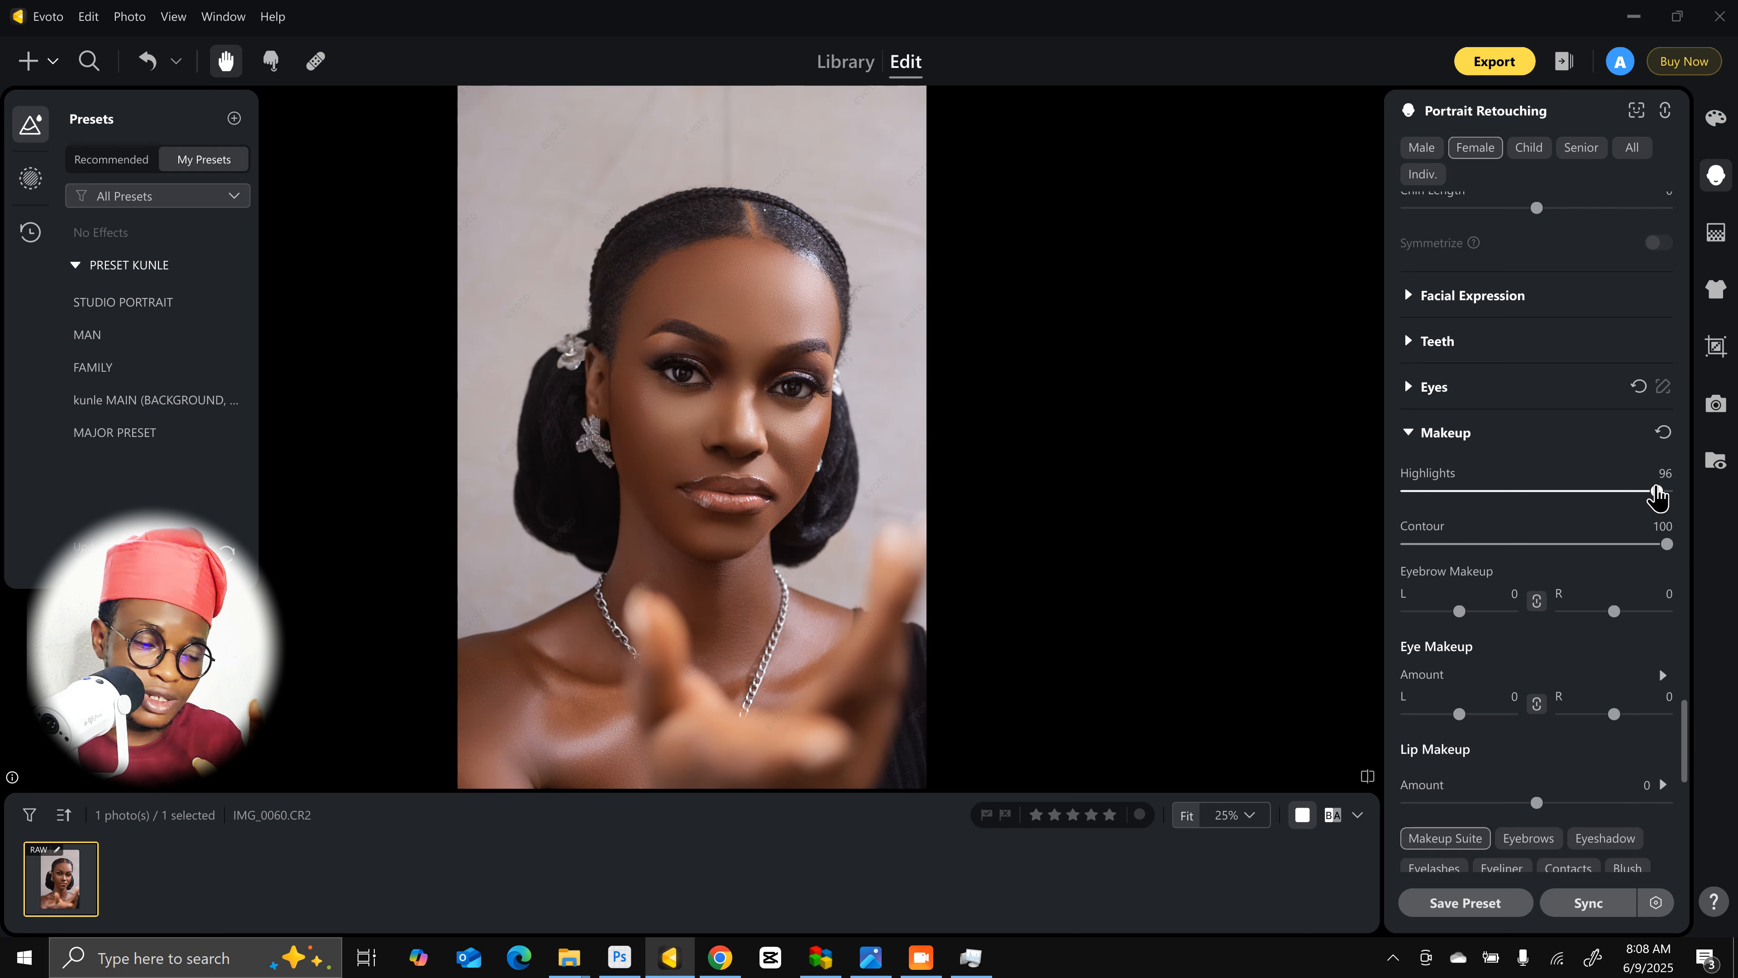
{"action": "left_click_drag", "start_coordinate": [1656, 491], "coordinate": [1360, 464]}
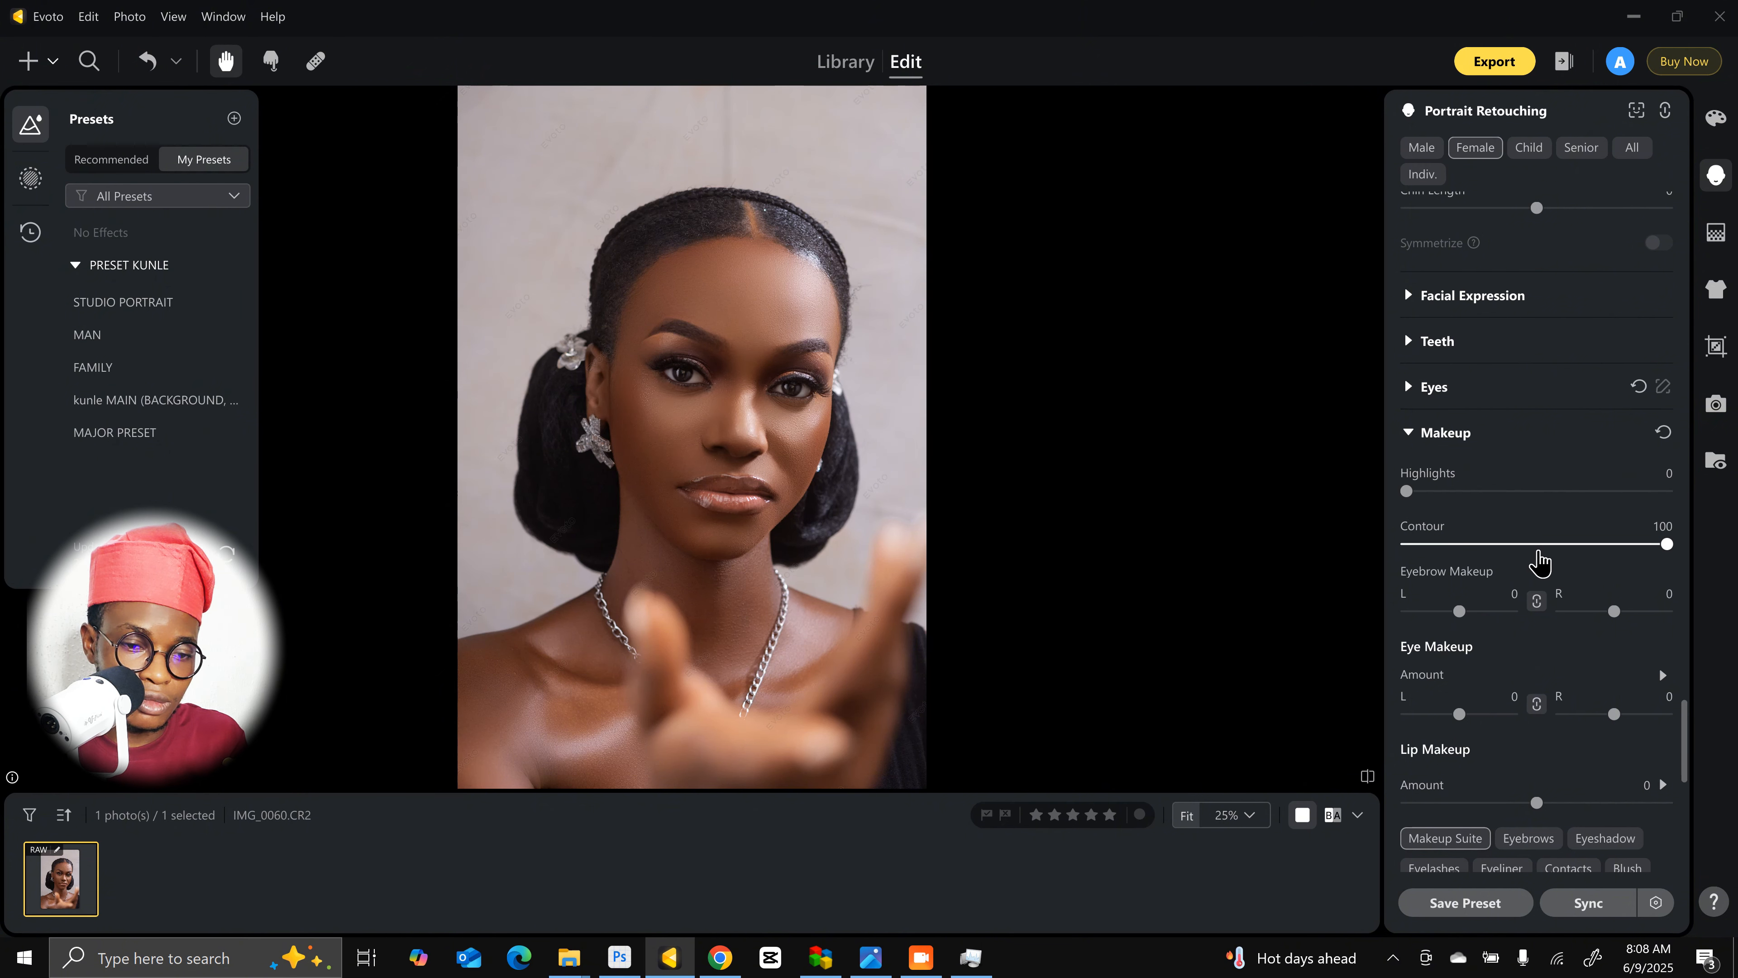
{"action": "left_click_drag", "start_coordinate": [1533, 546], "coordinate": [1432, 552]}
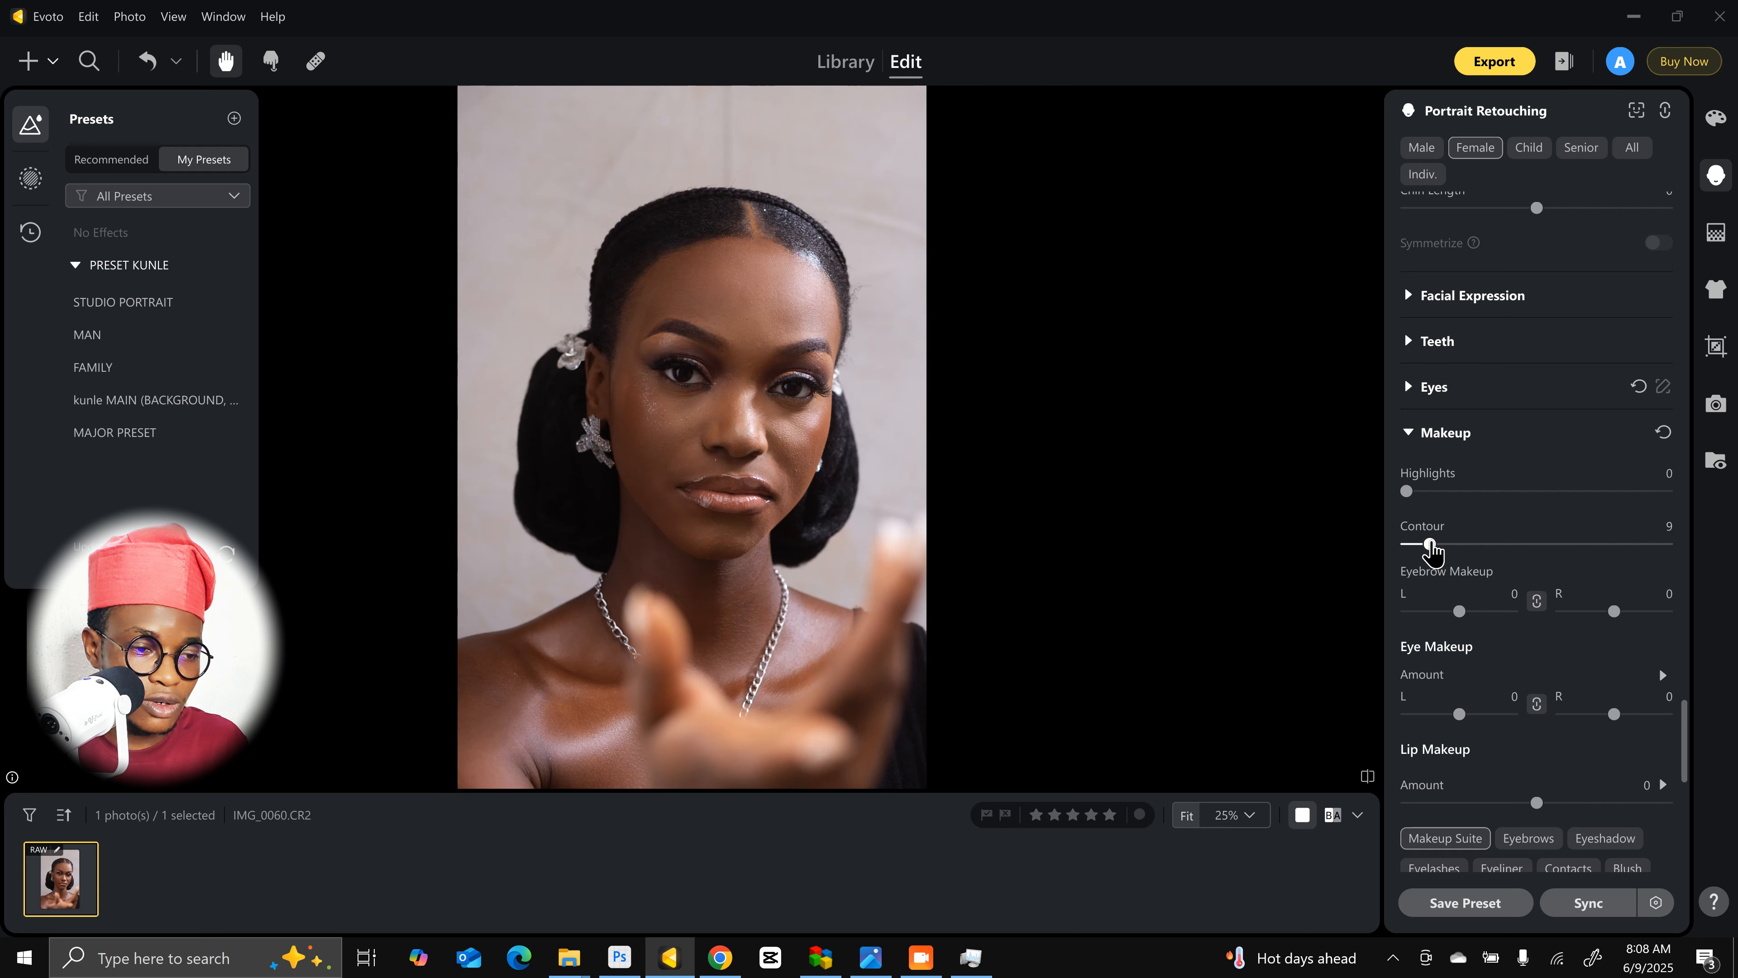
{"action": "left_click_drag", "start_coordinate": [1432, 552], "coordinate": [1377, 552]}
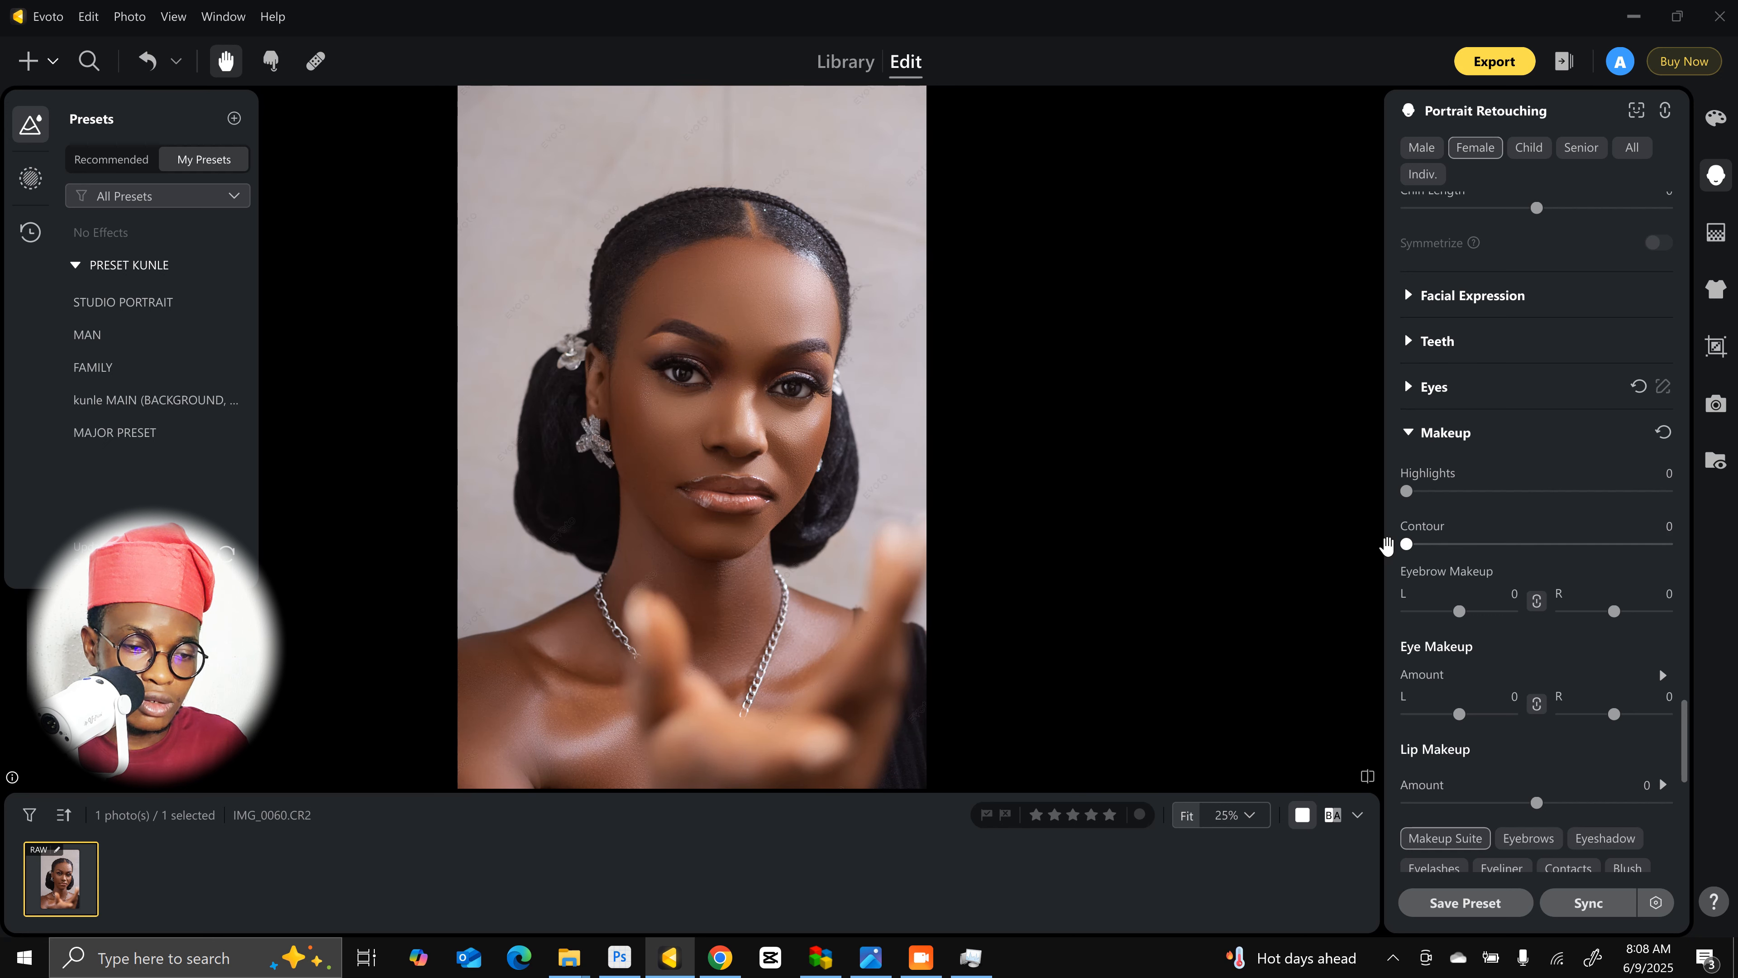
Step: Look through the eyebrow, eye and lip makeup settings and the Makeup Suite looks, and close the Makeup section
{"action": "scroll", "coordinate": [1503, 656], "scroll_direction": "down", "scroll_amount": 2}
{"action": "scroll", "coordinate": [1504, 656], "scroll_direction": "down", "scroll_amount": 1}
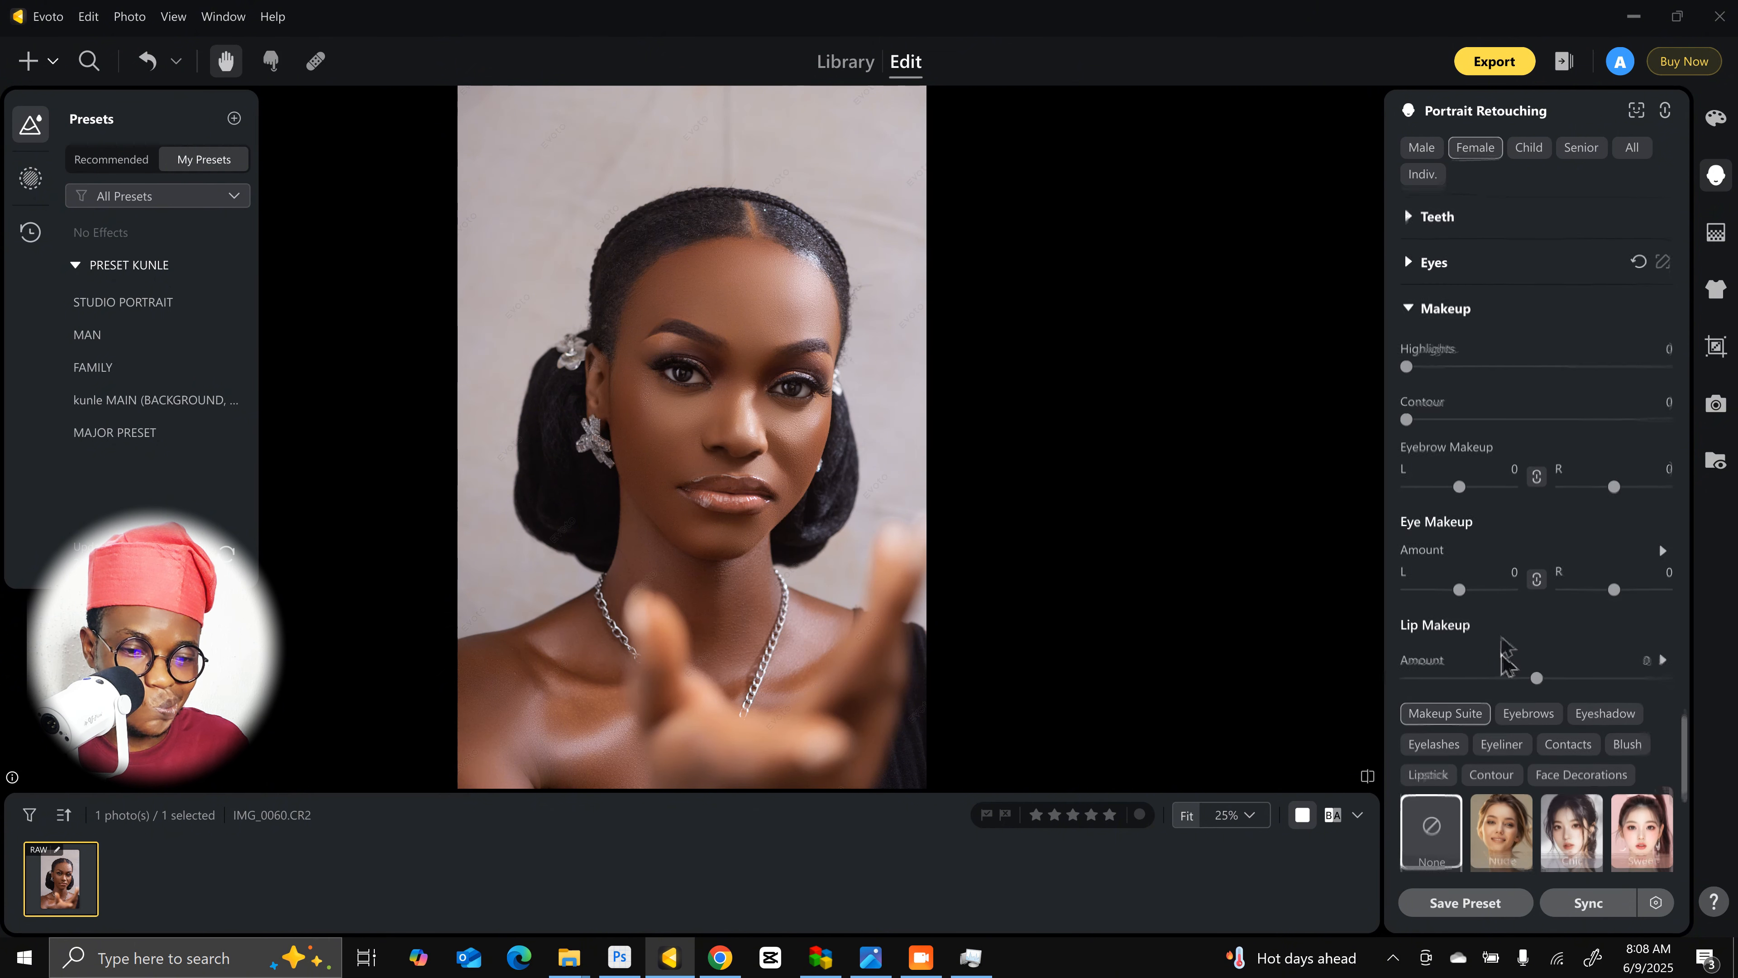
{"action": "scroll", "coordinate": [1503, 651], "scroll_direction": "down", "scroll_amount": 1}
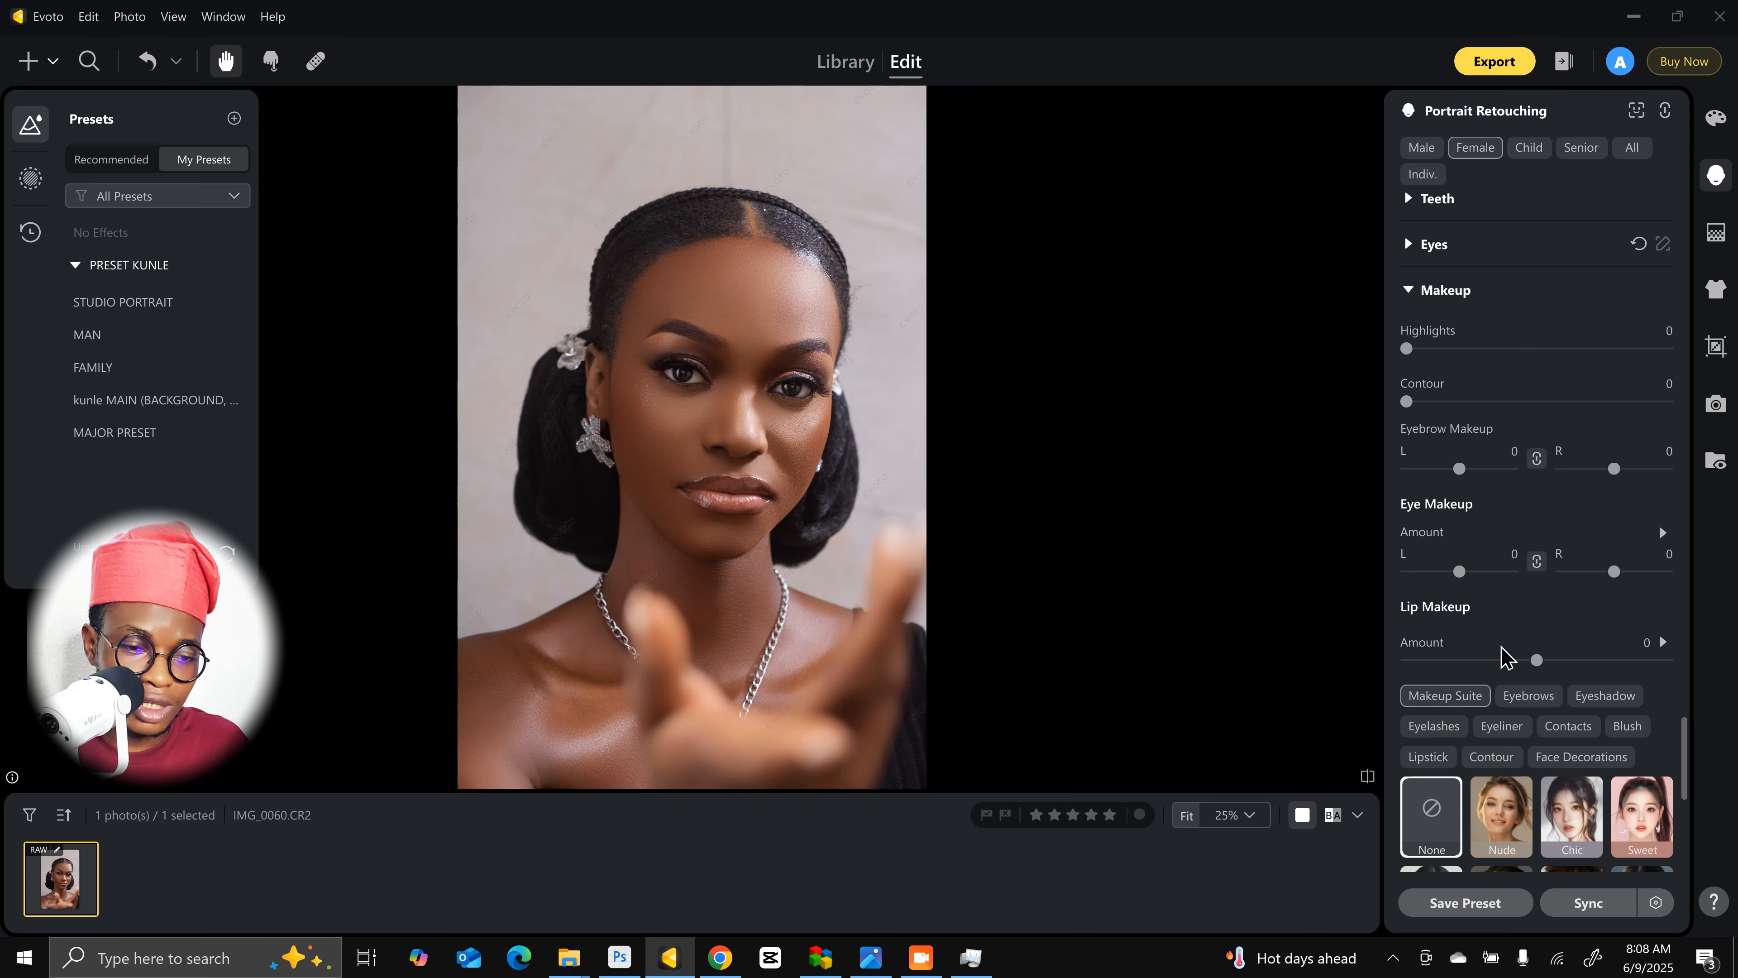
{"action": "scroll", "coordinate": [1503, 656], "scroll_direction": "down", "scroll_amount": 2}
{"action": "scroll", "coordinate": [1565, 445], "scroll_direction": "down", "scroll_amount": 1}
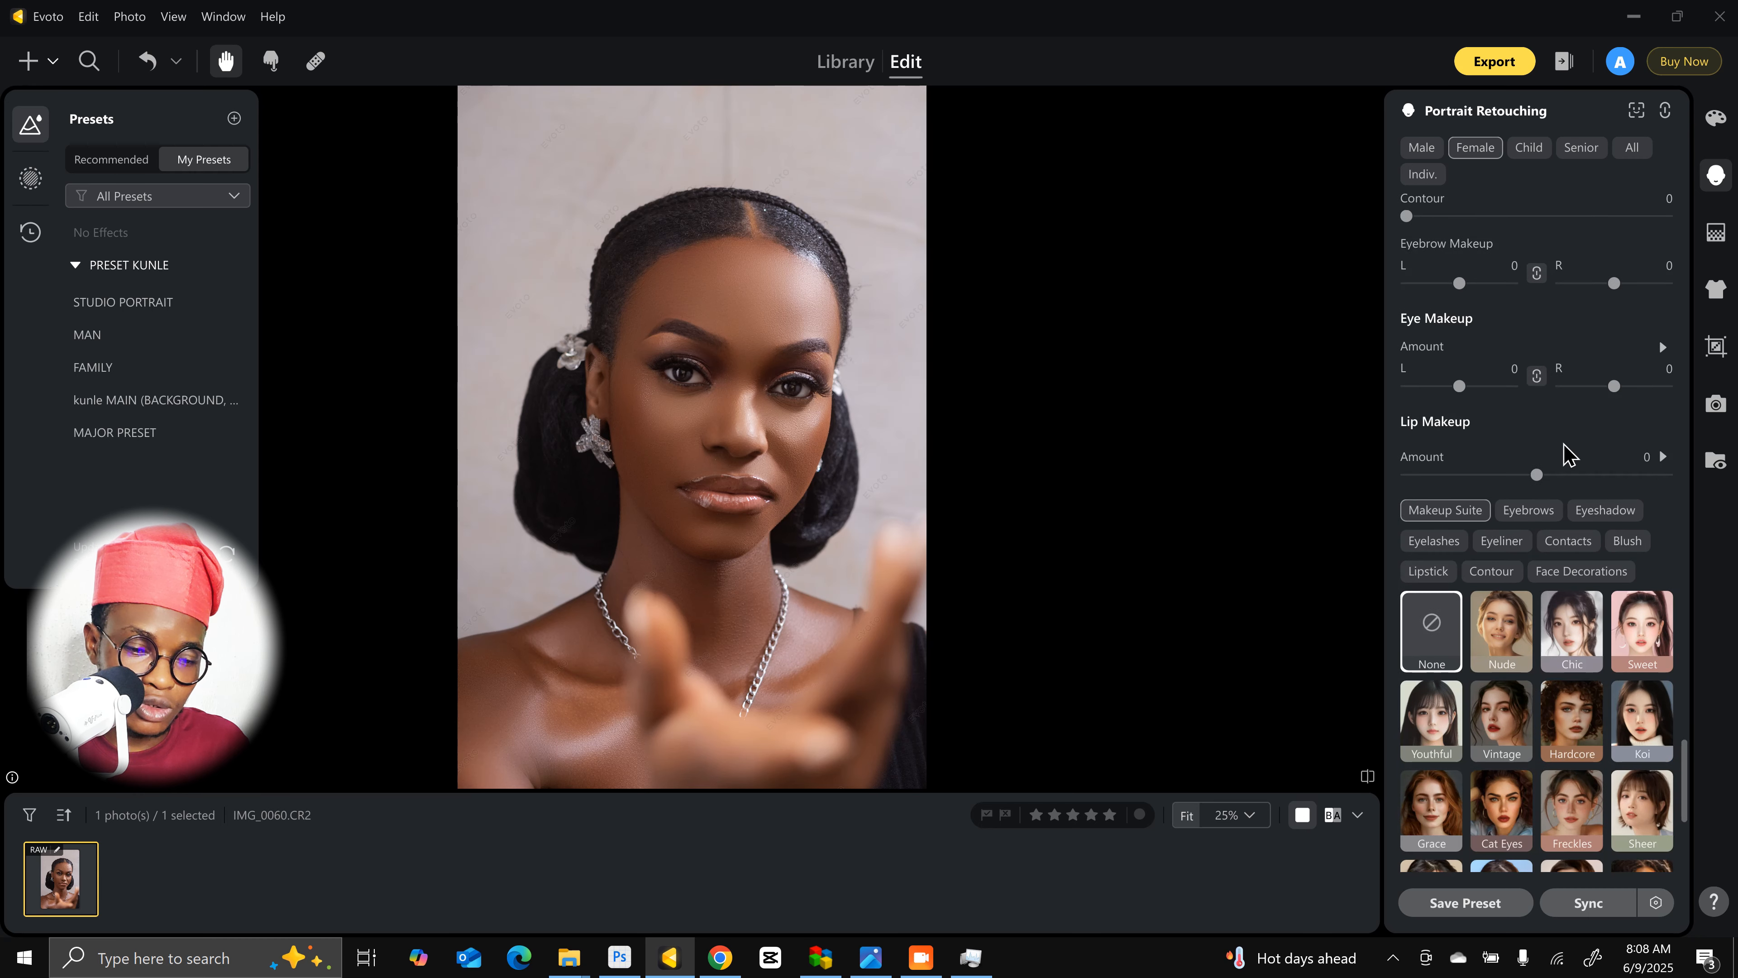
{"action": "scroll", "coordinate": [1567, 452], "scroll_direction": "up", "scroll_amount": 4}
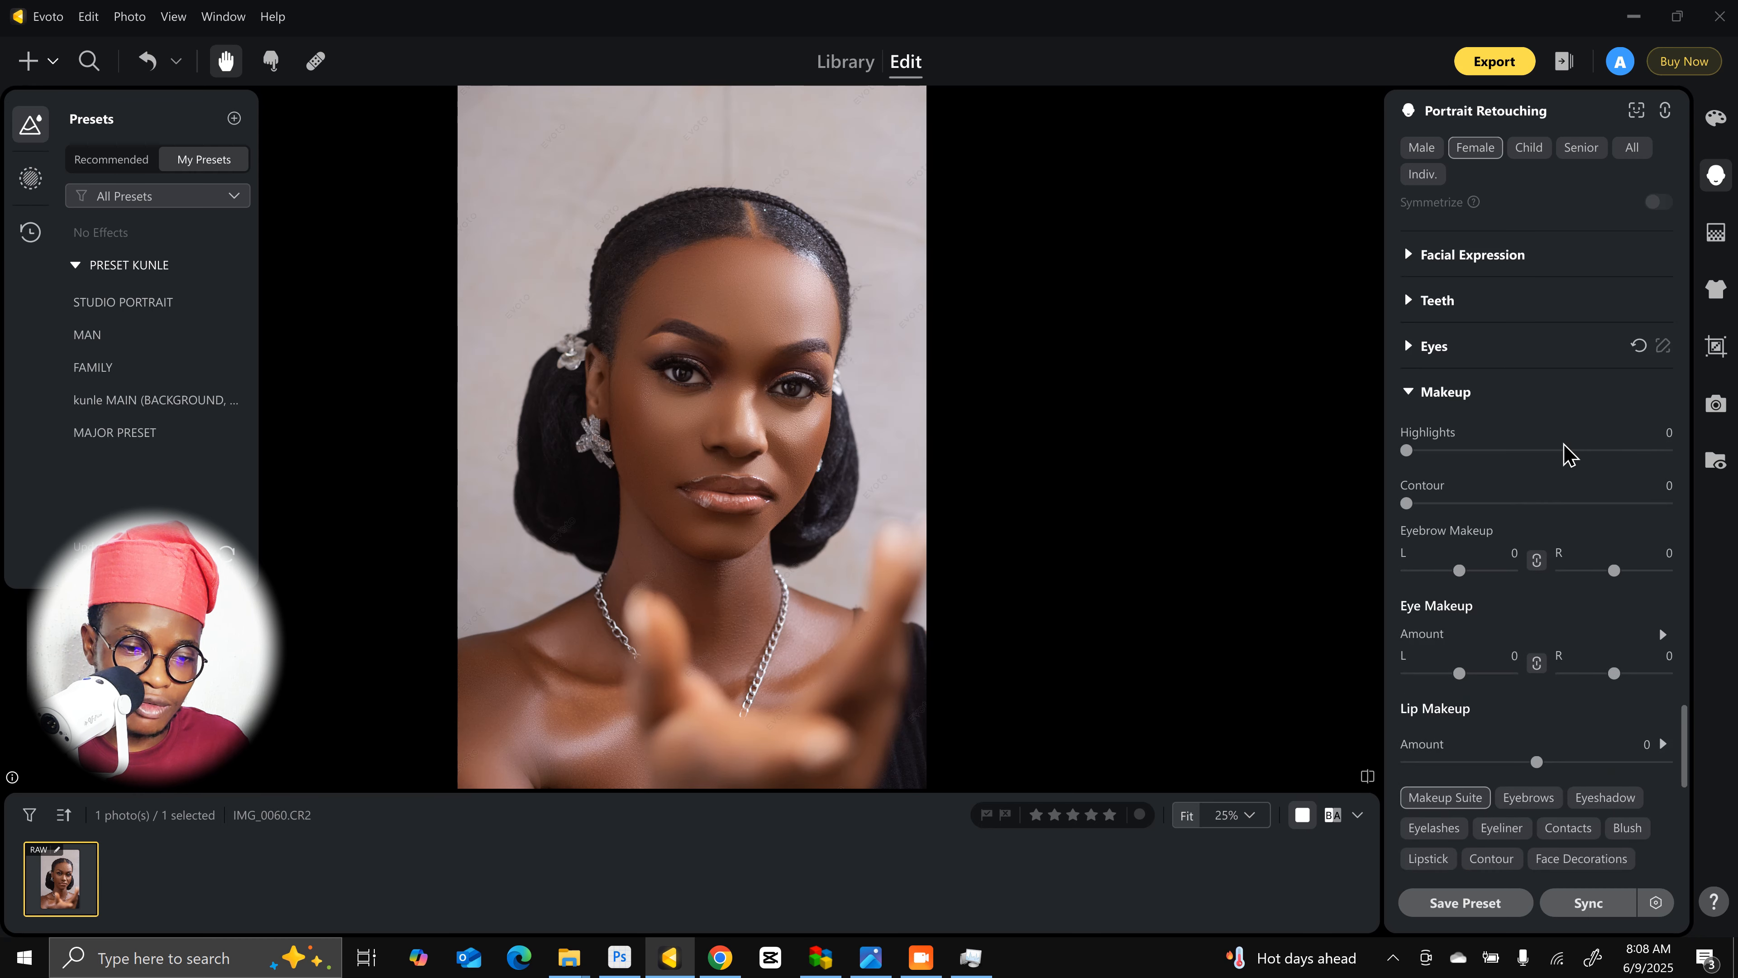
{"action": "scroll", "coordinate": [1567, 452], "scroll_direction": "up", "scroll_amount": 4}
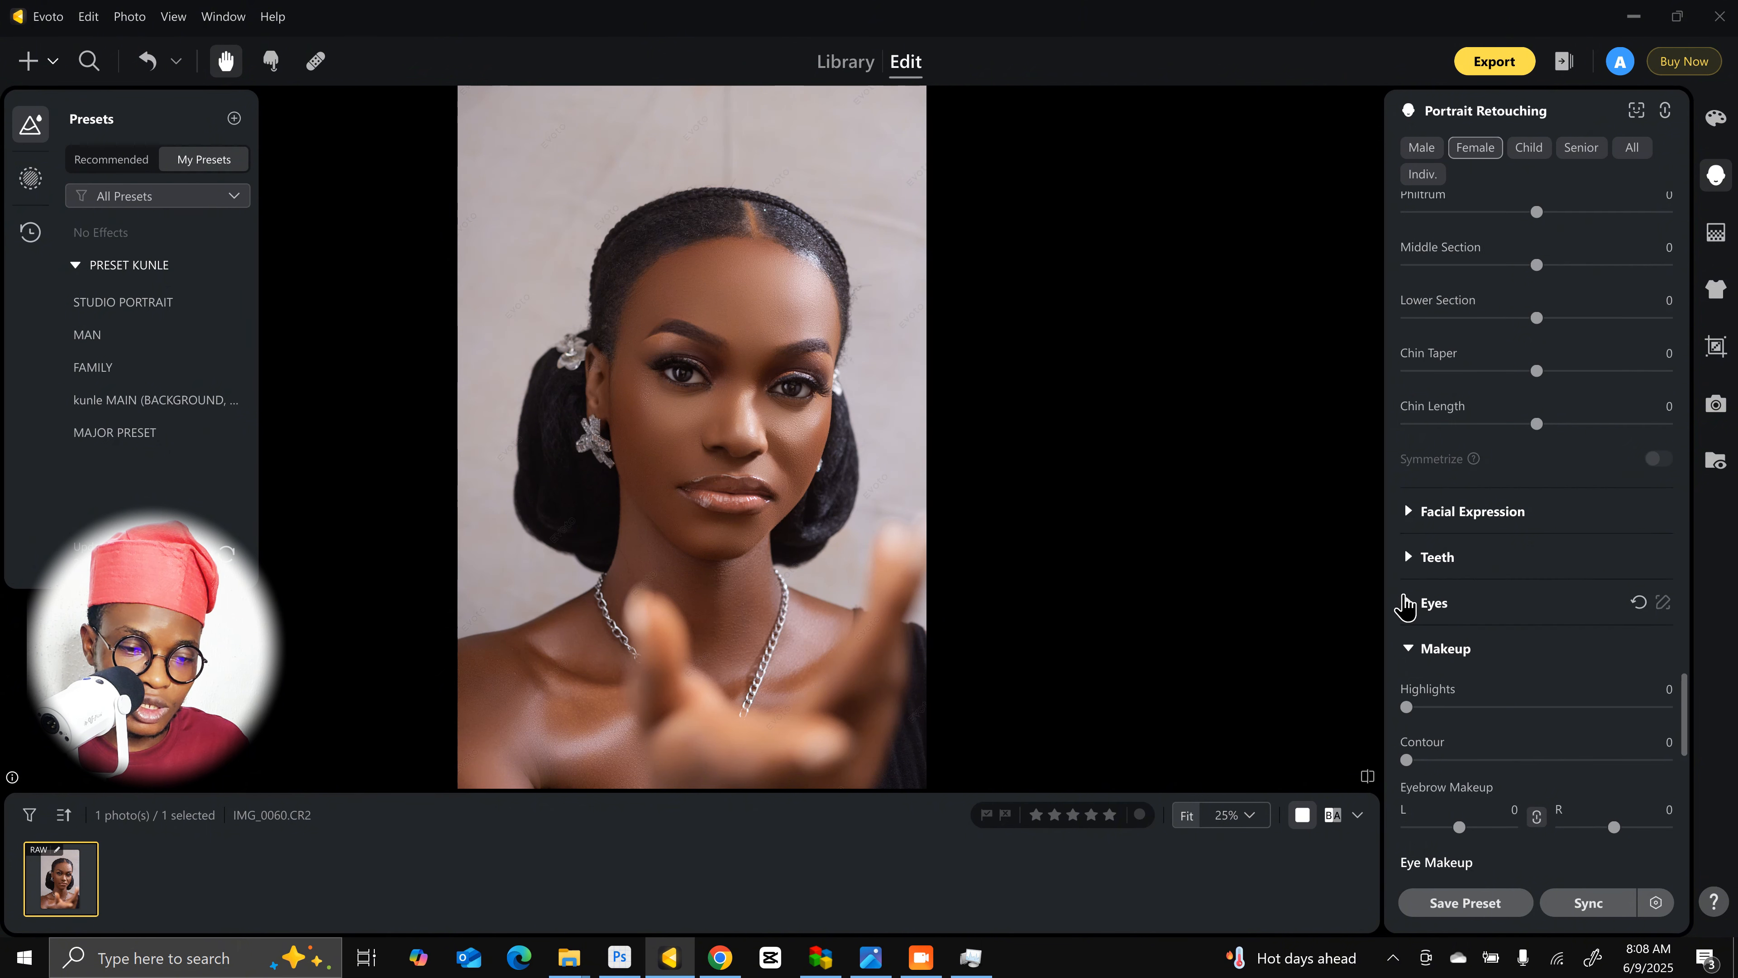
{"action": "left_click", "coordinate": [1413, 660]}
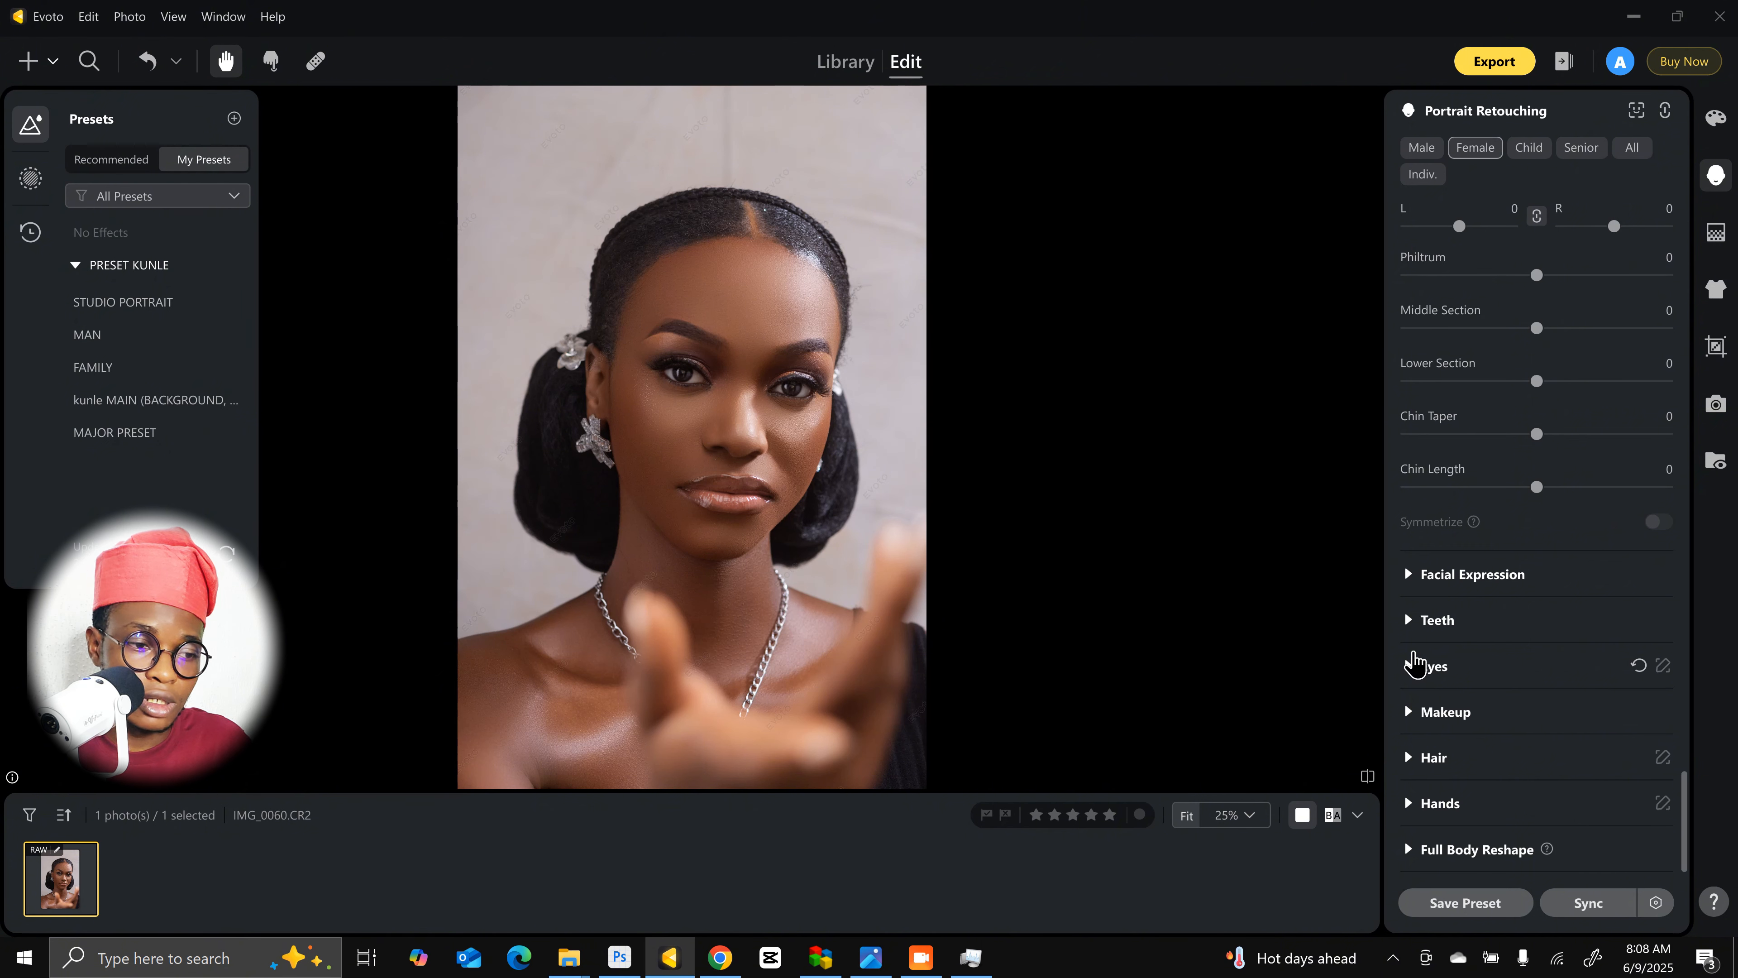
Step: Set the Hair Part Line to 63 to fill in the parting
{"action": "left_click", "coordinate": [1516, 759]}
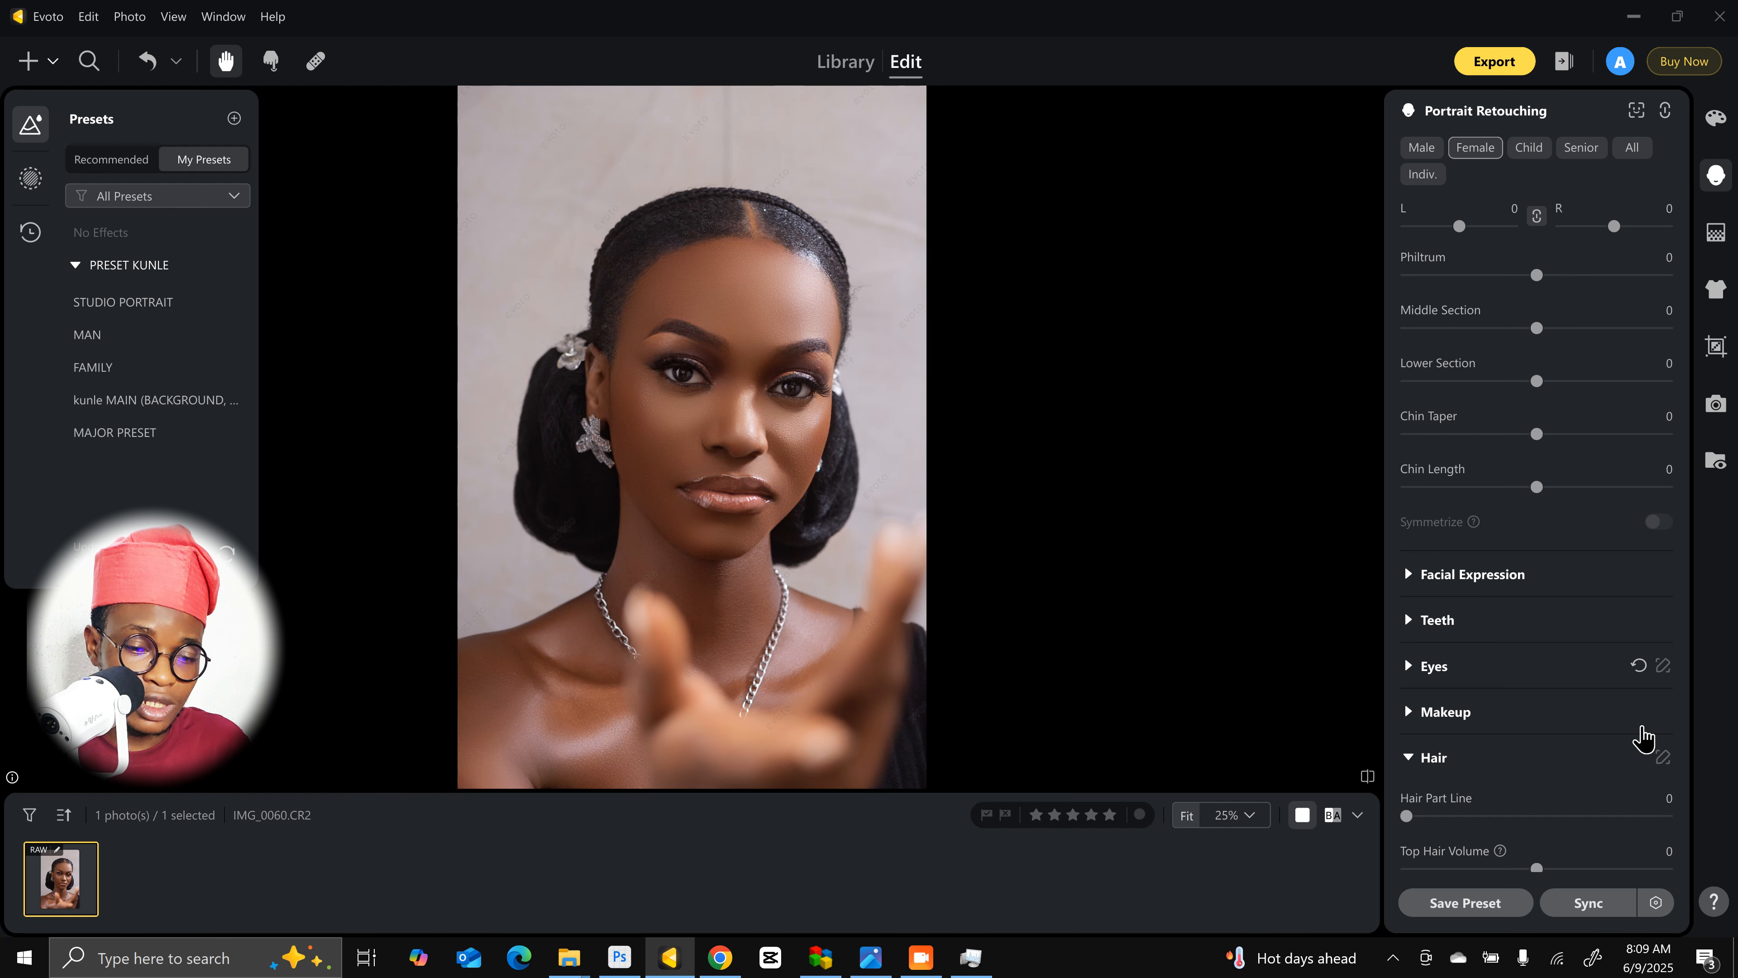
{"action": "scroll", "coordinate": [1632, 739], "scroll_direction": "down", "scroll_amount": 3}
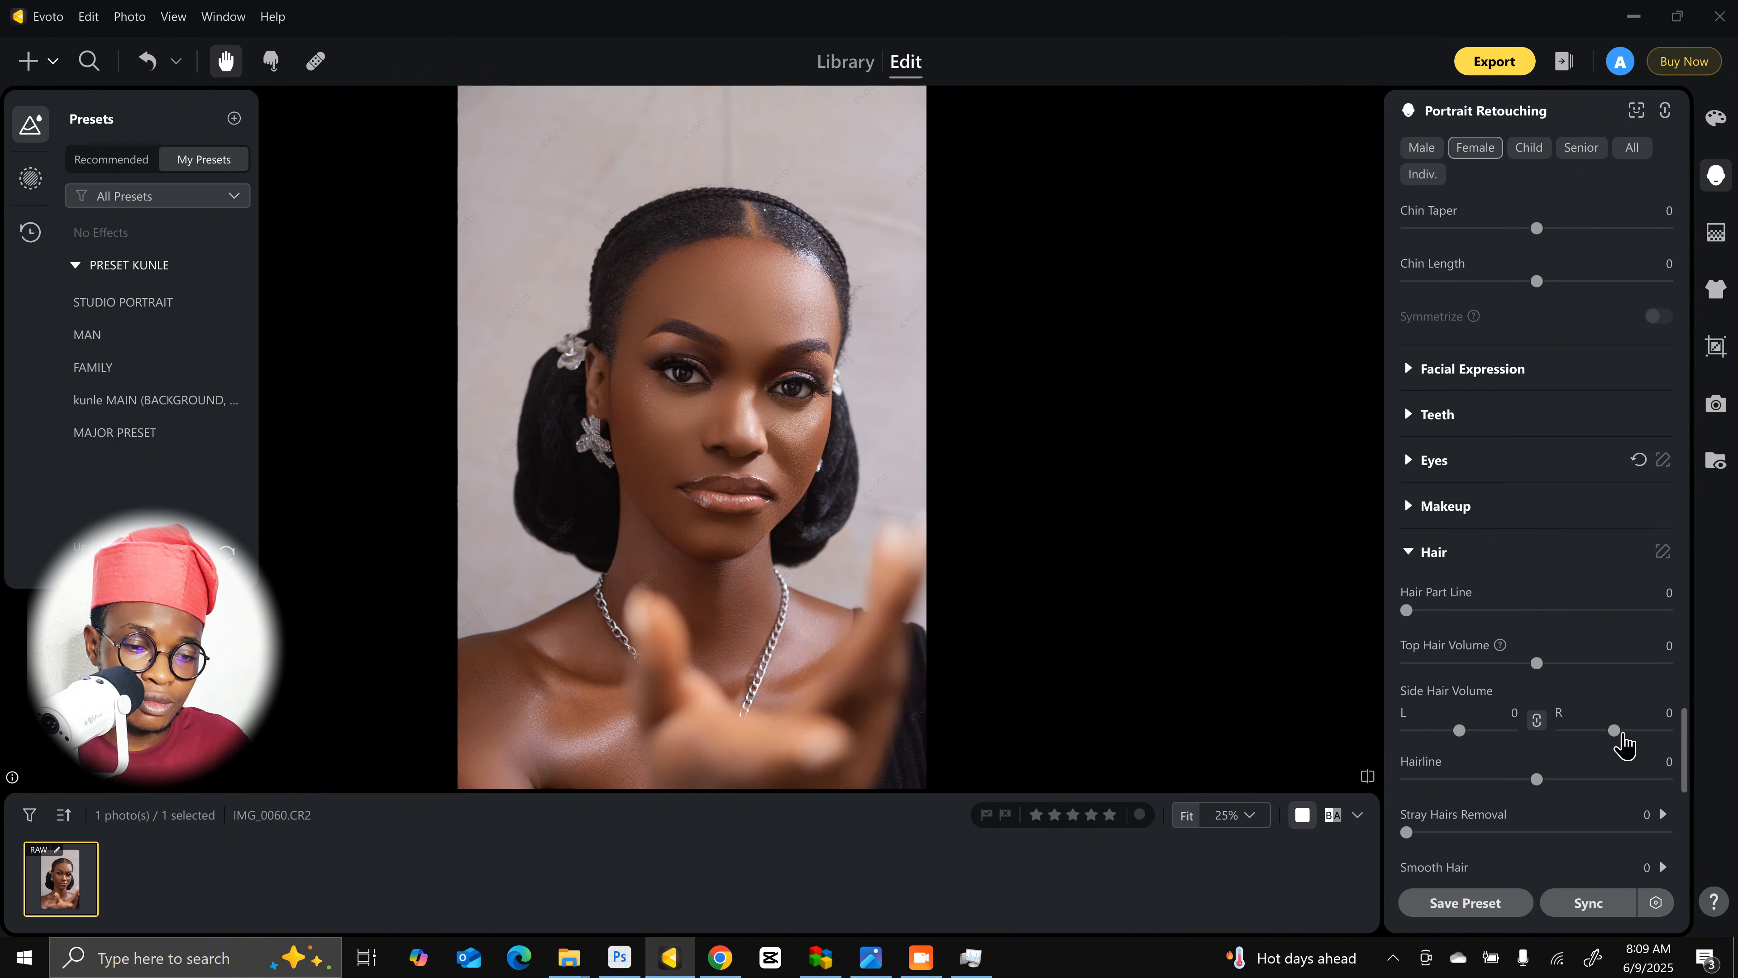
{"action": "scroll", "coordinate": [1540, 664], "scroll_direction": "down", "scroll_amount": 1}
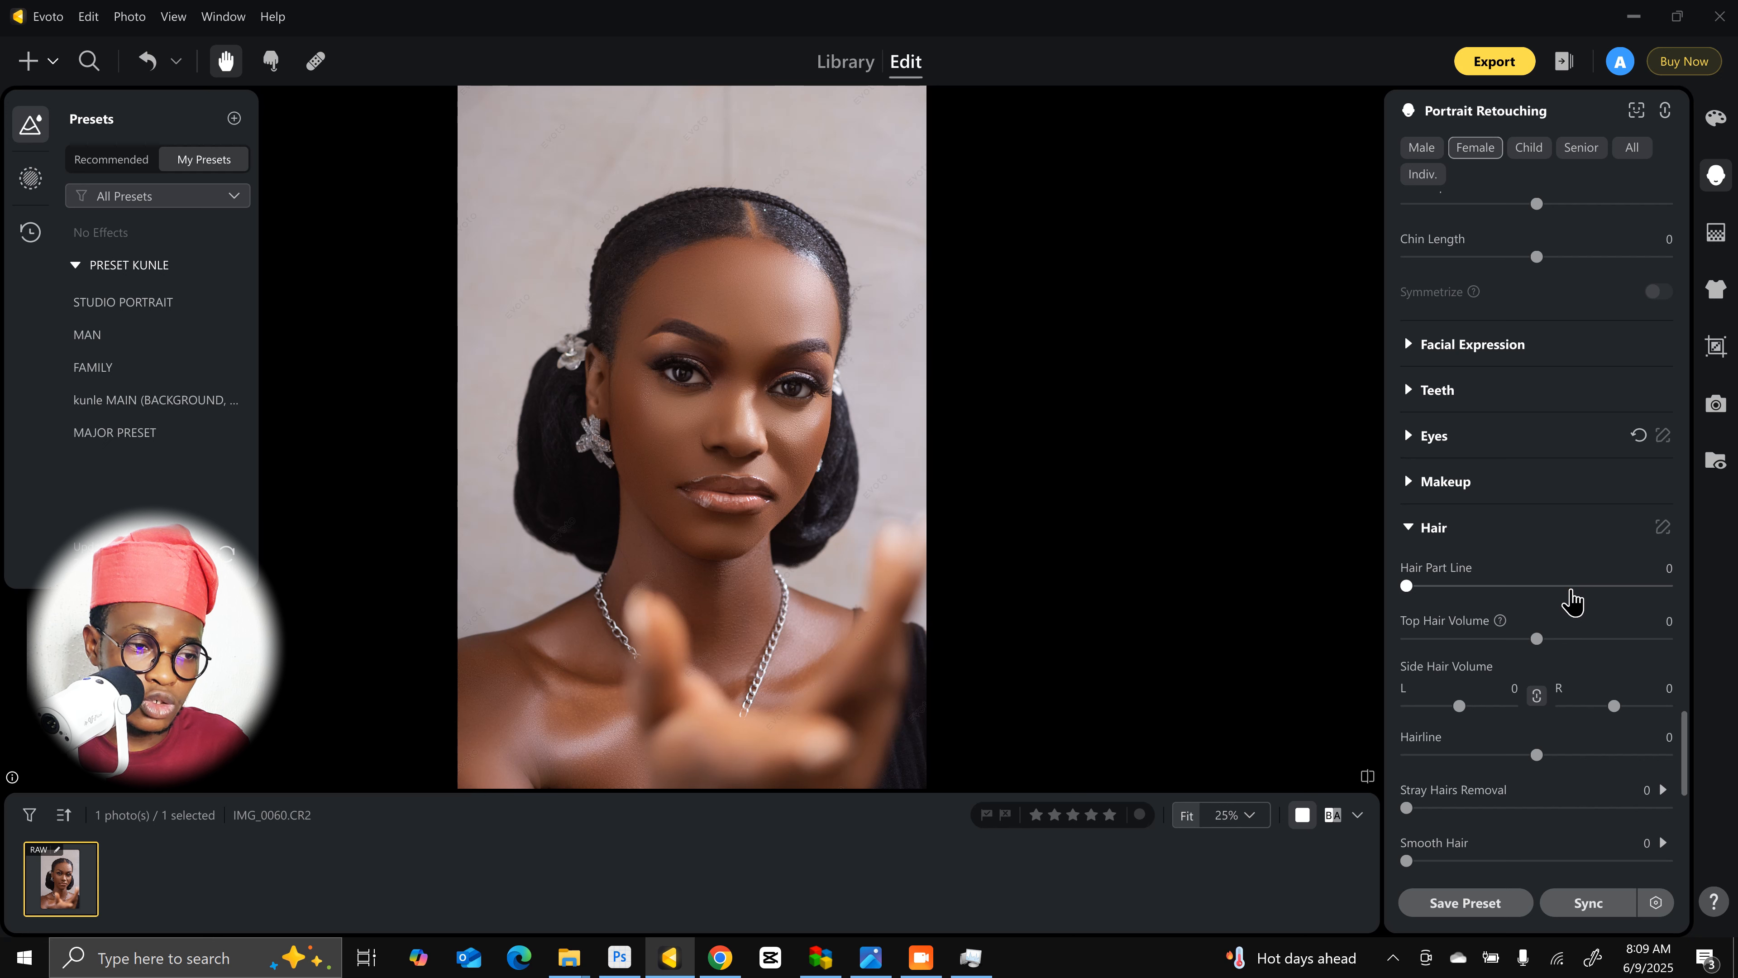
{"action": "left_click", "coordinate": [1570, 587]}
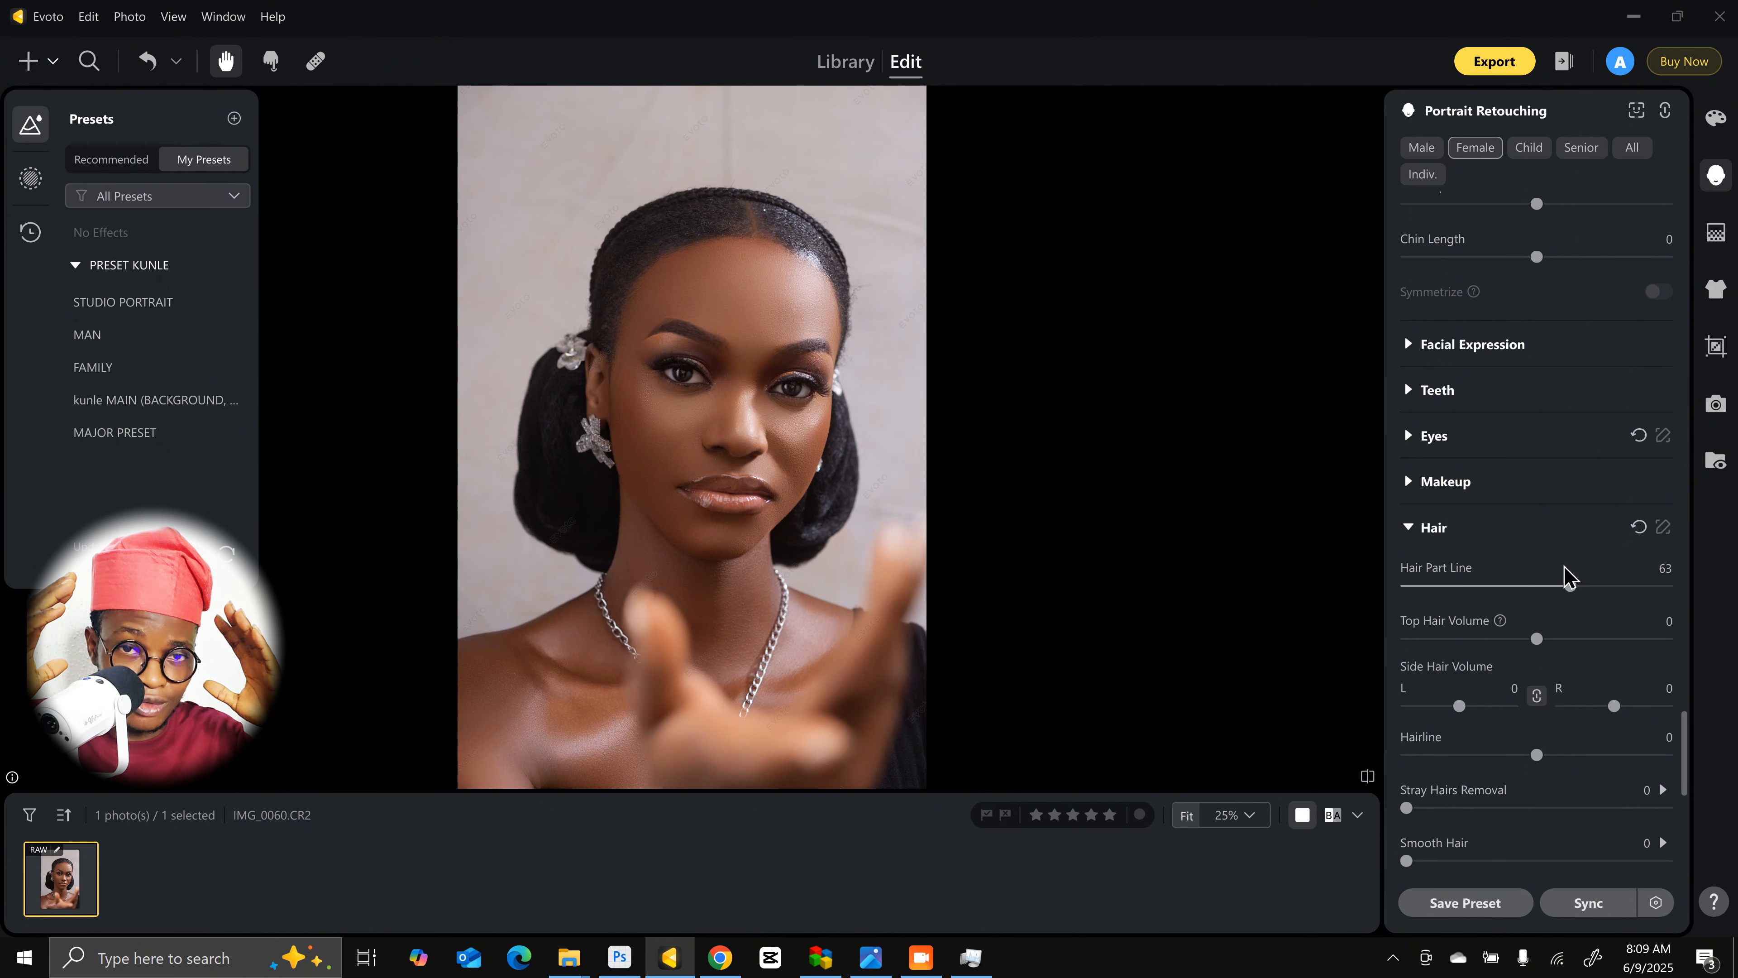
Step: Try Top Hair Volume values of 13 and 39, and set the value back to 0
{"action": "scroll", "coordinate": [1565, 566], "scroll_direction": "down", "scroll_amount": 1}
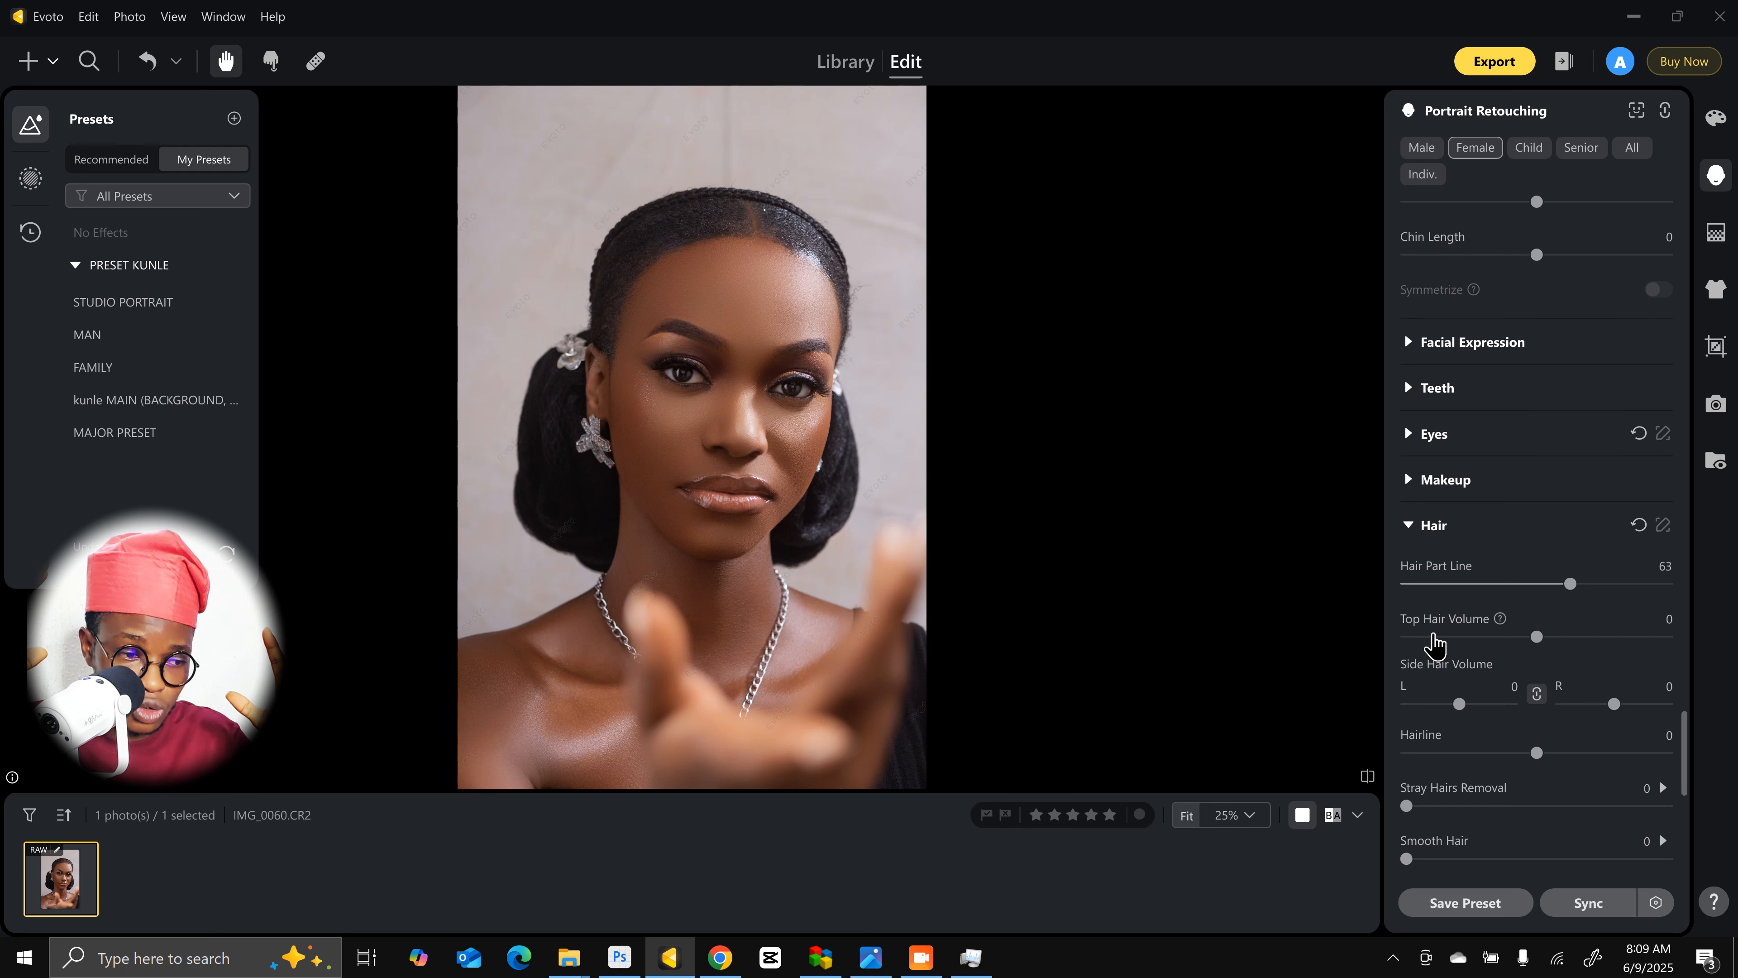
{"action": "scroll", "coordinate": [1433, 643], "scroll_direction": "down", "scroll_amount": 1}
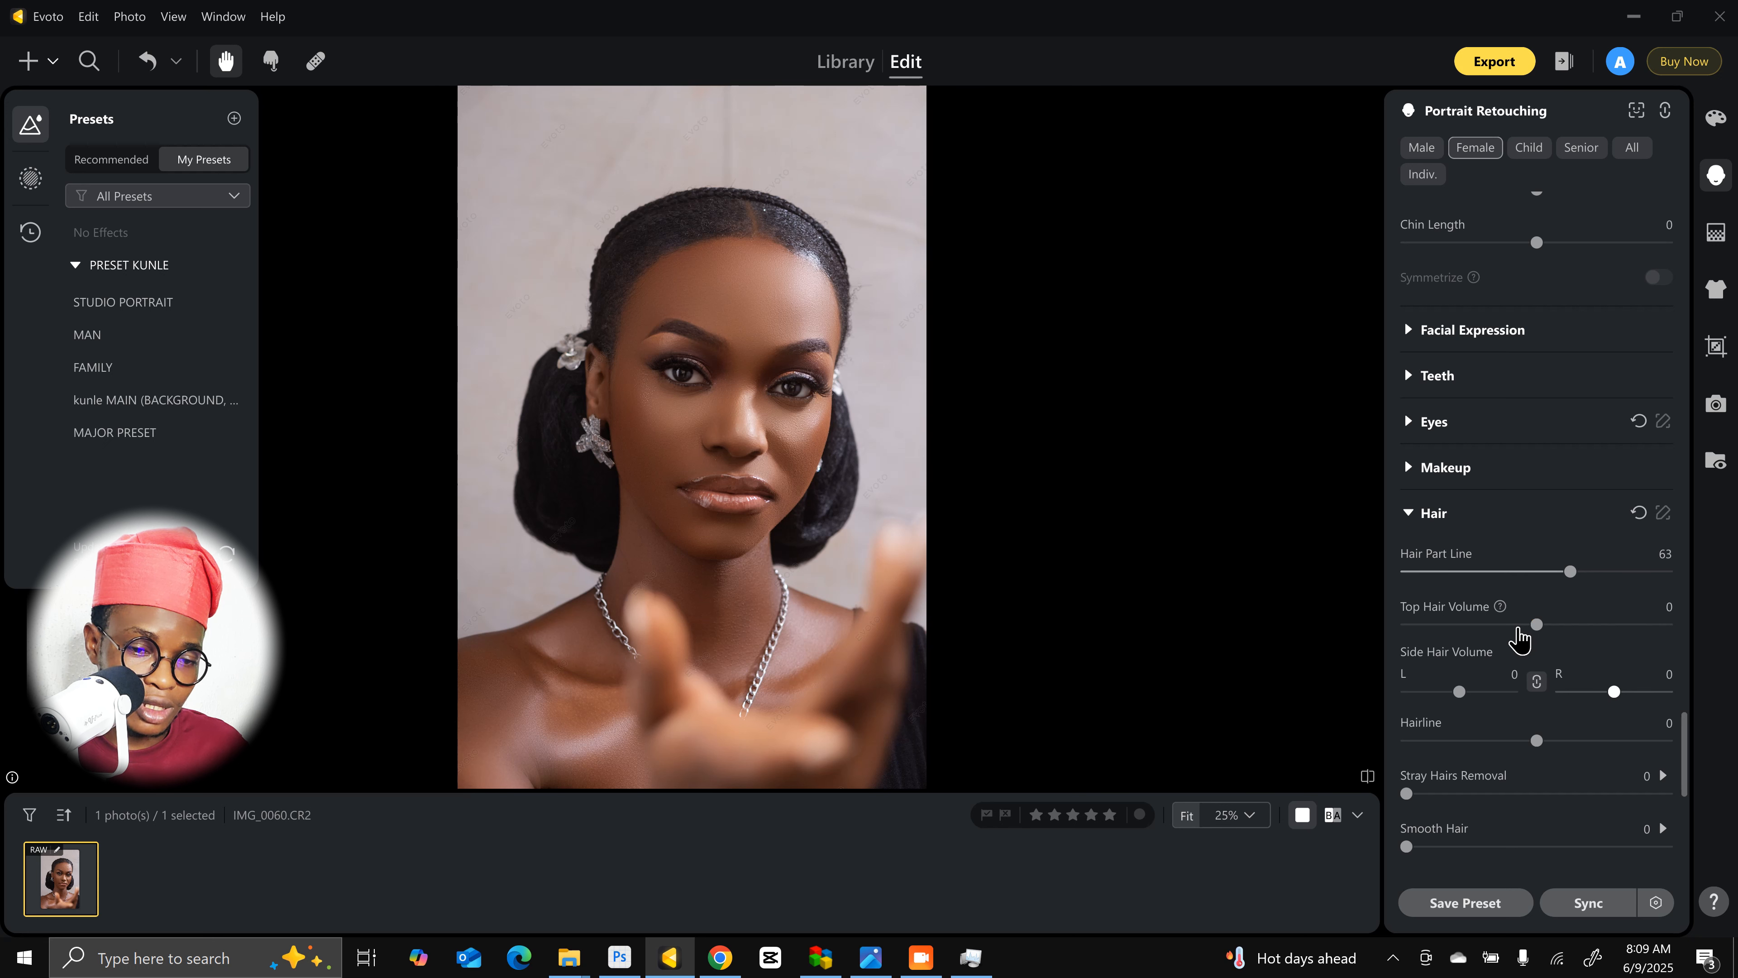
{"action": "left_click_drag", "start_coordinate": [1518, 630], "coordinate": [1588, 632]}
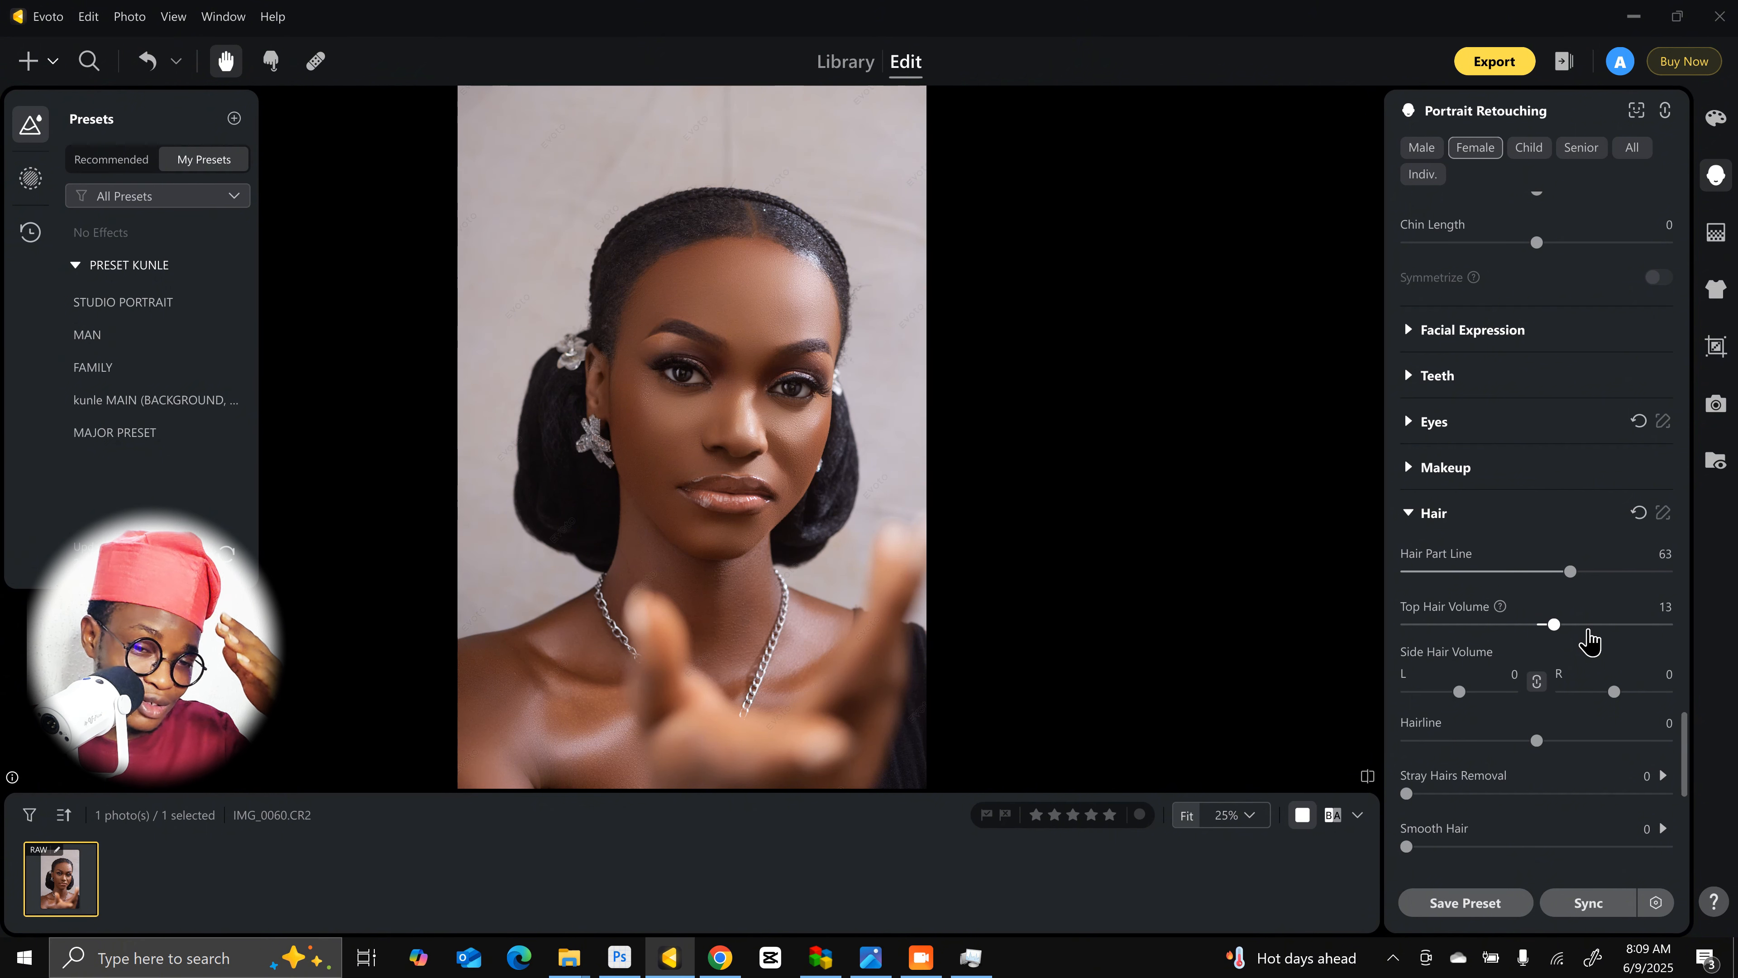
{"action": "left_click", "coordinate": [1588, 627]}
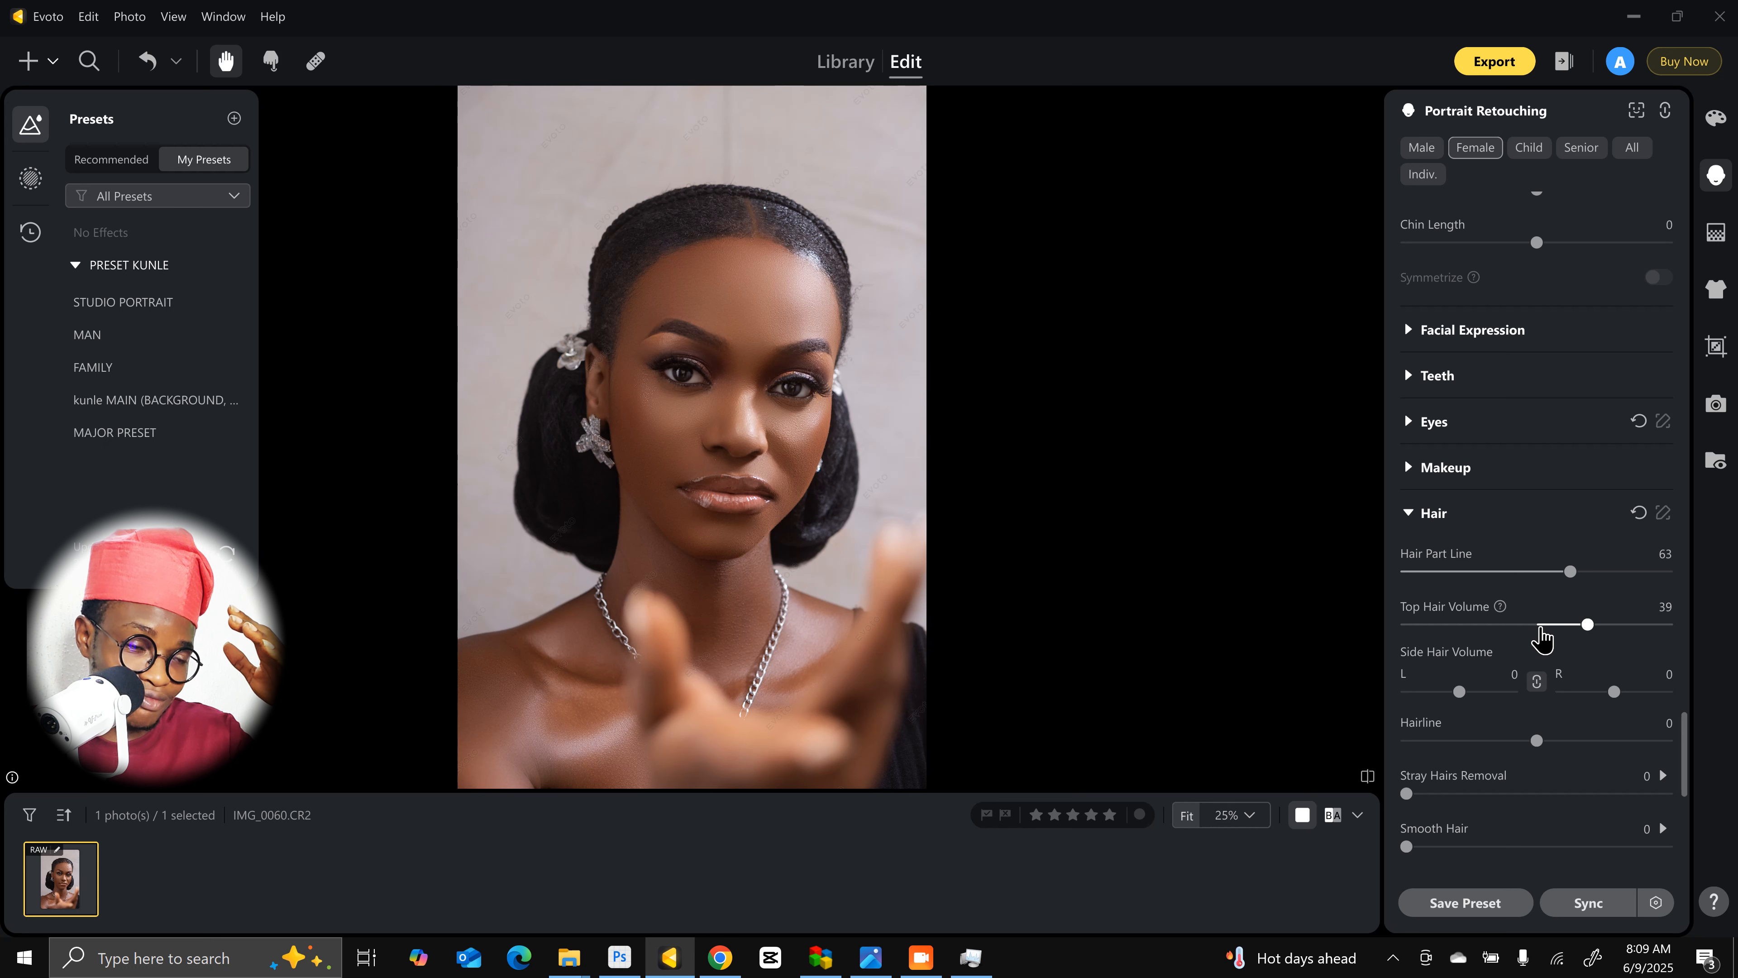
{"action": "left_click", "coordinate": [1537, 625]}
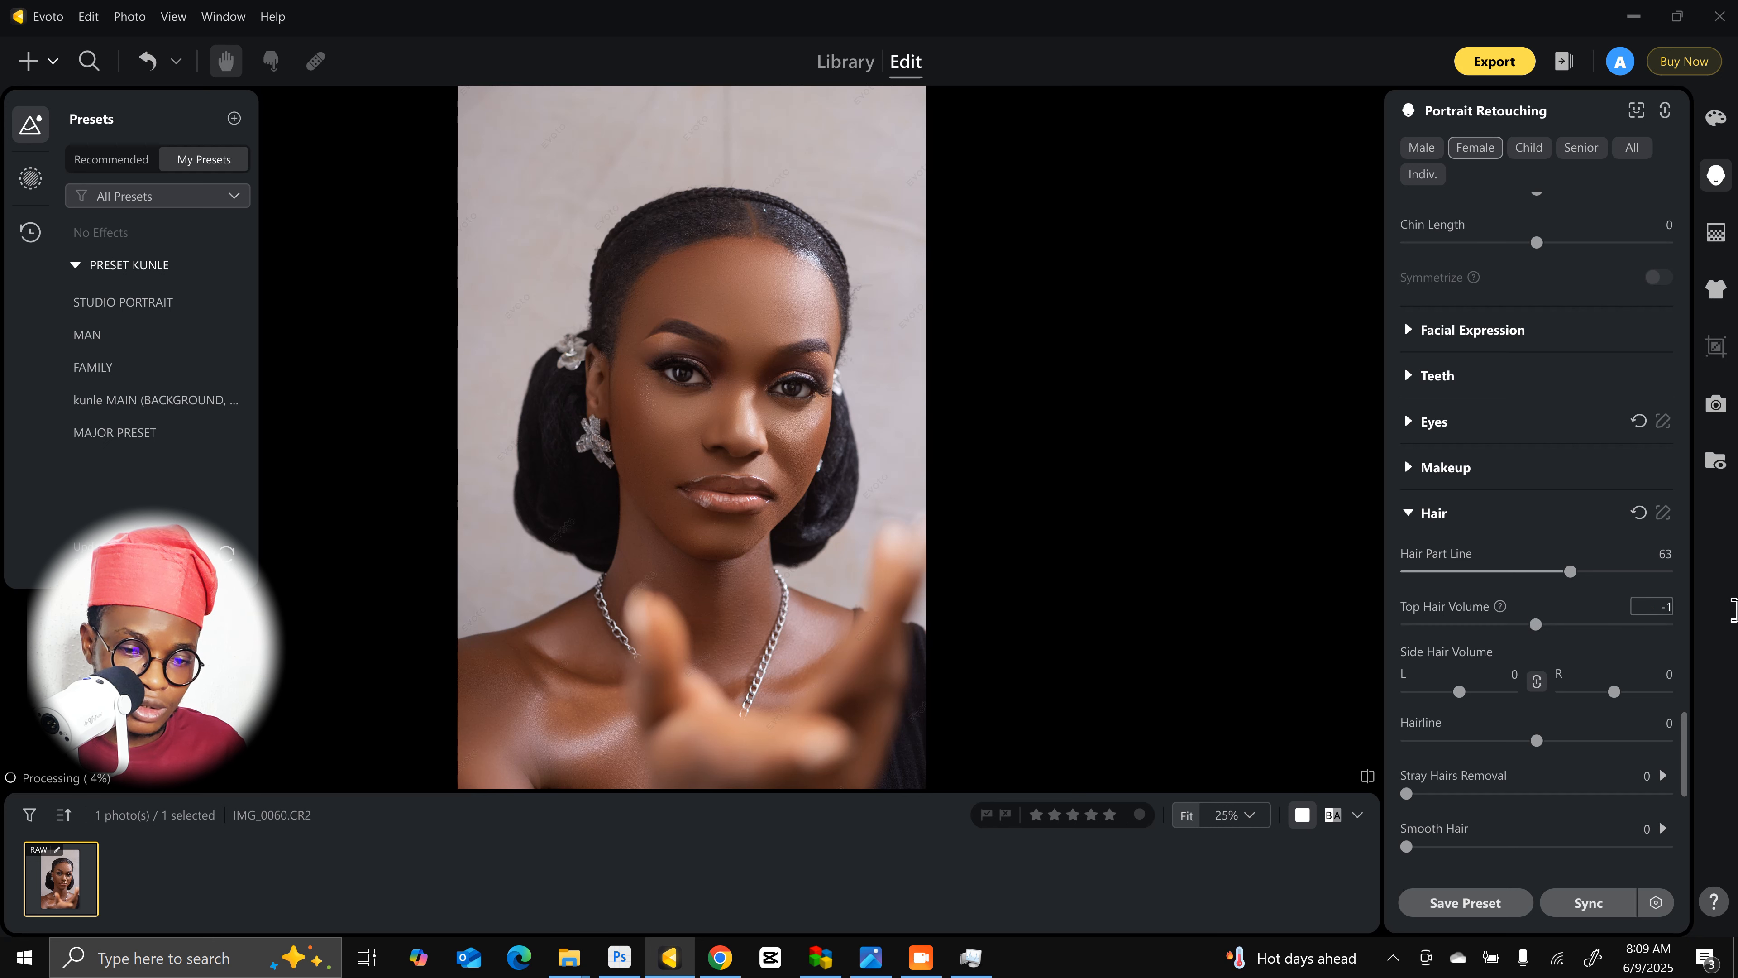
{"action": "left_click", "coordinate": [1658, 611]}
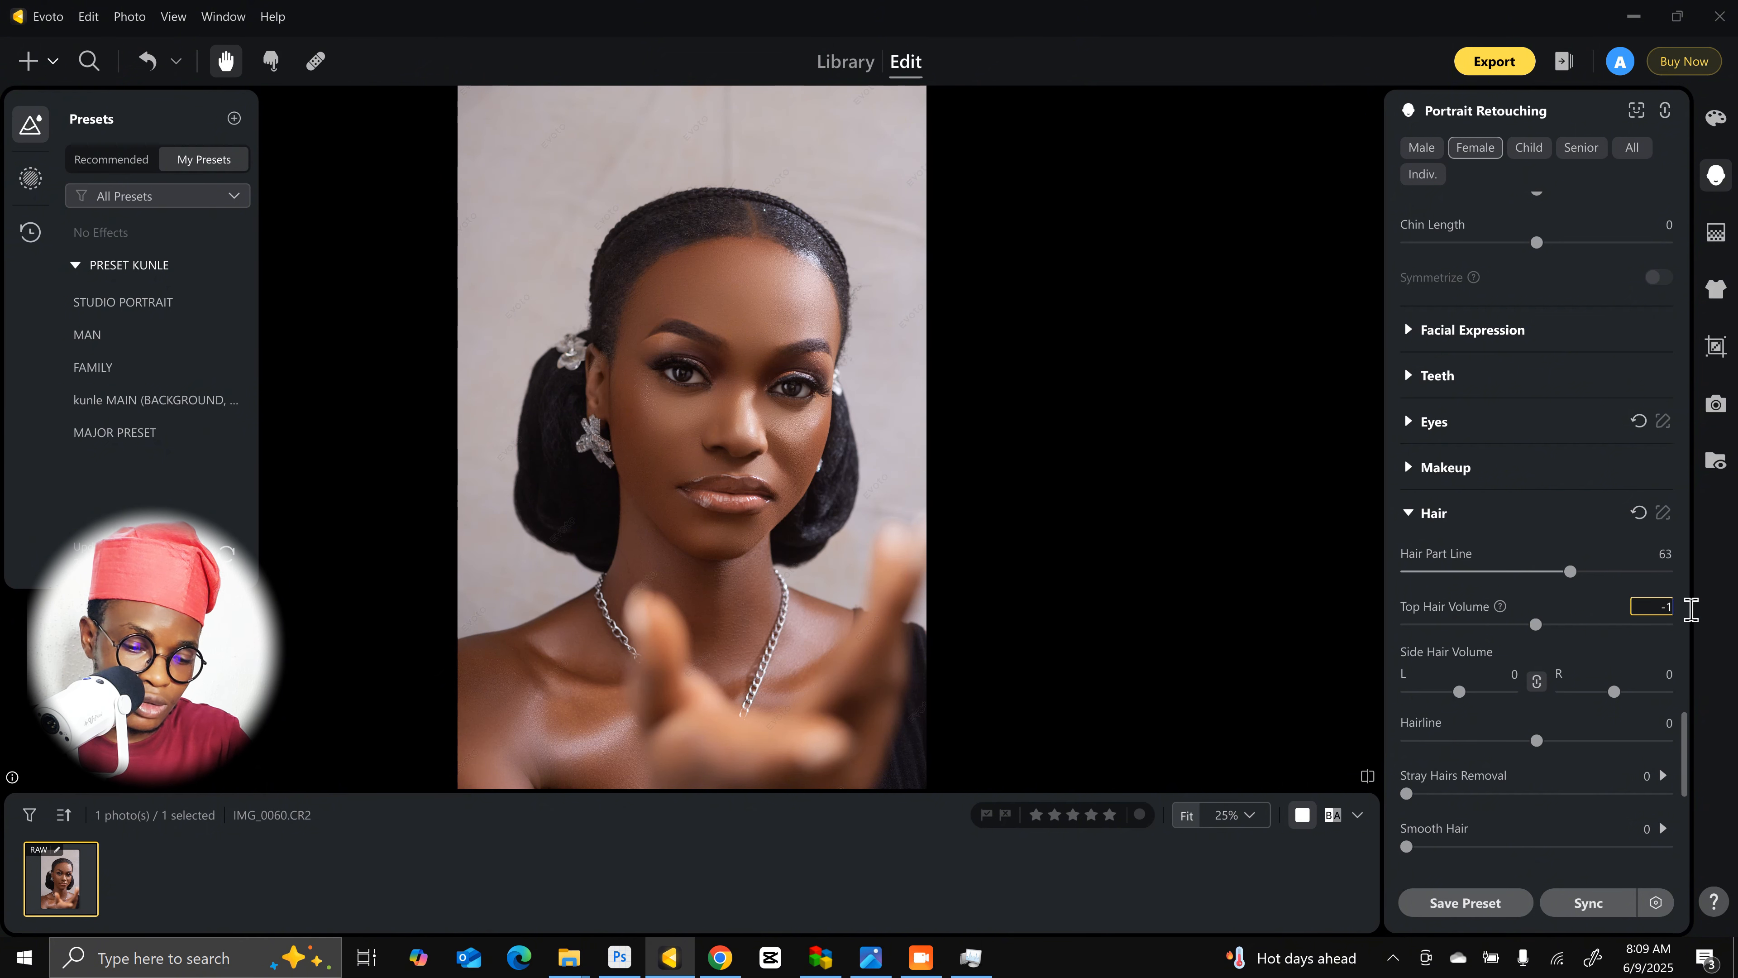
{"action": "key", "text": "BackSpace"}
{"action": "key", "text": "BackSpace"}
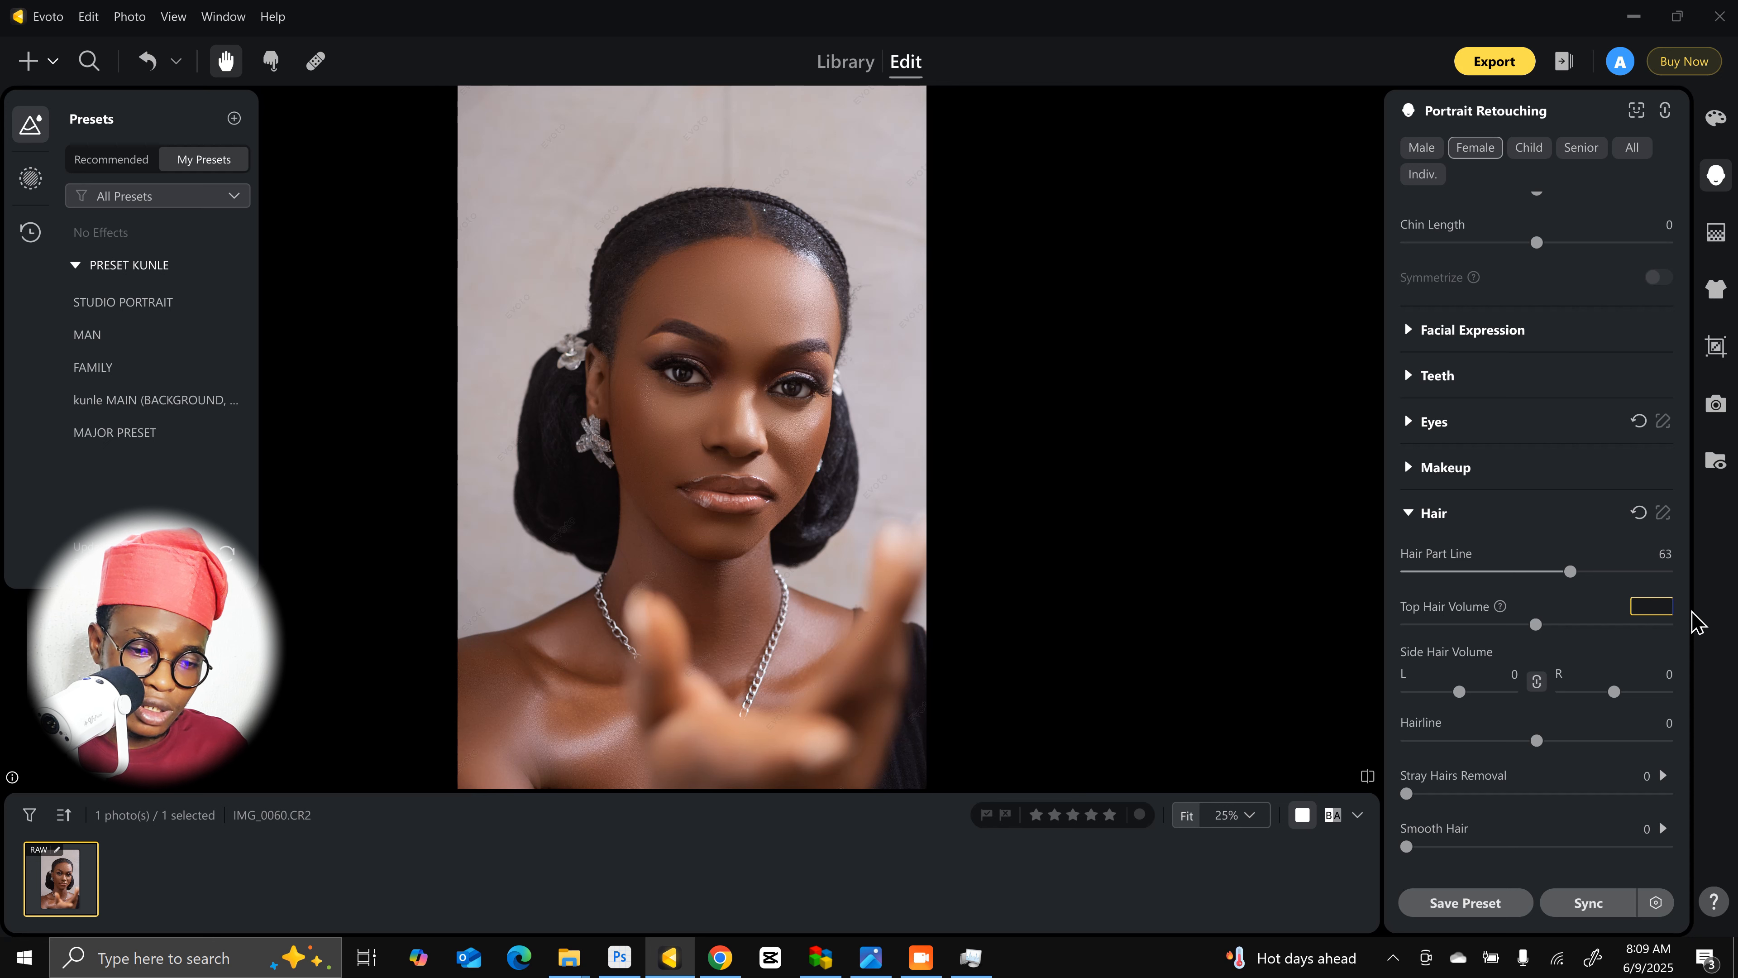
{"action": "type", "text": "0"}
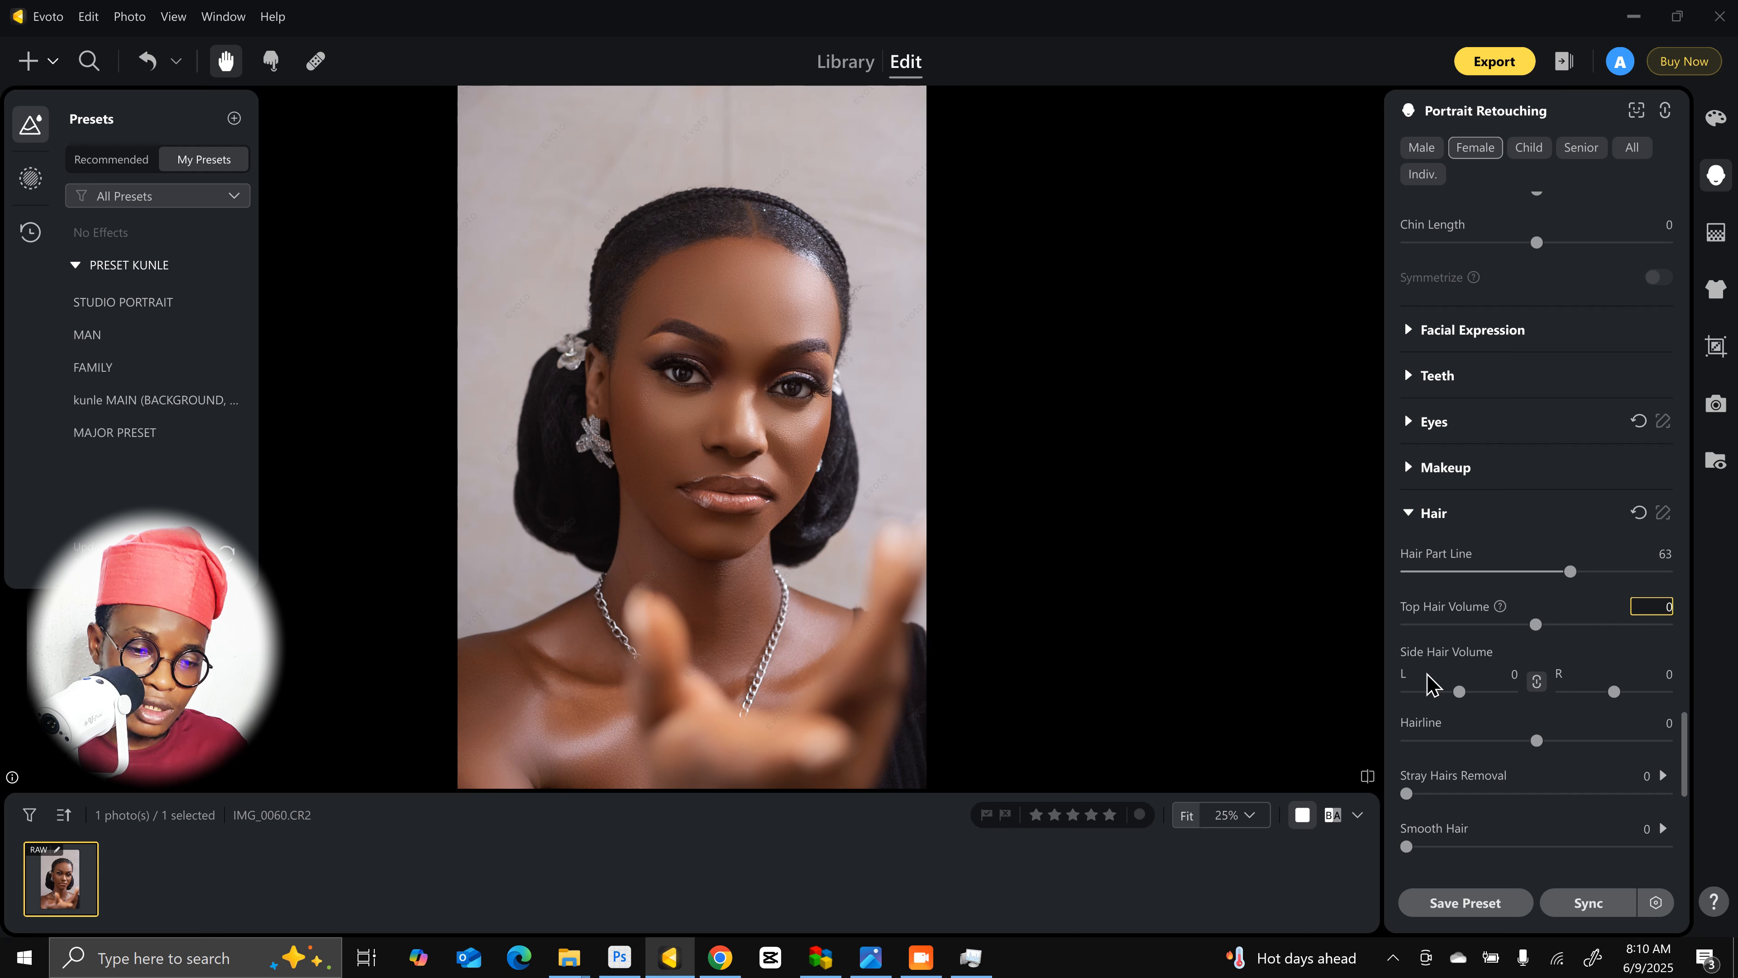
Step: Set Stray Hairs Removal to 93 and check the hair up close at 50% zoom
{"action": "scroll", "coordinate": [1513, 712], "scroll_direction": "down", "scroll_amount": 3}
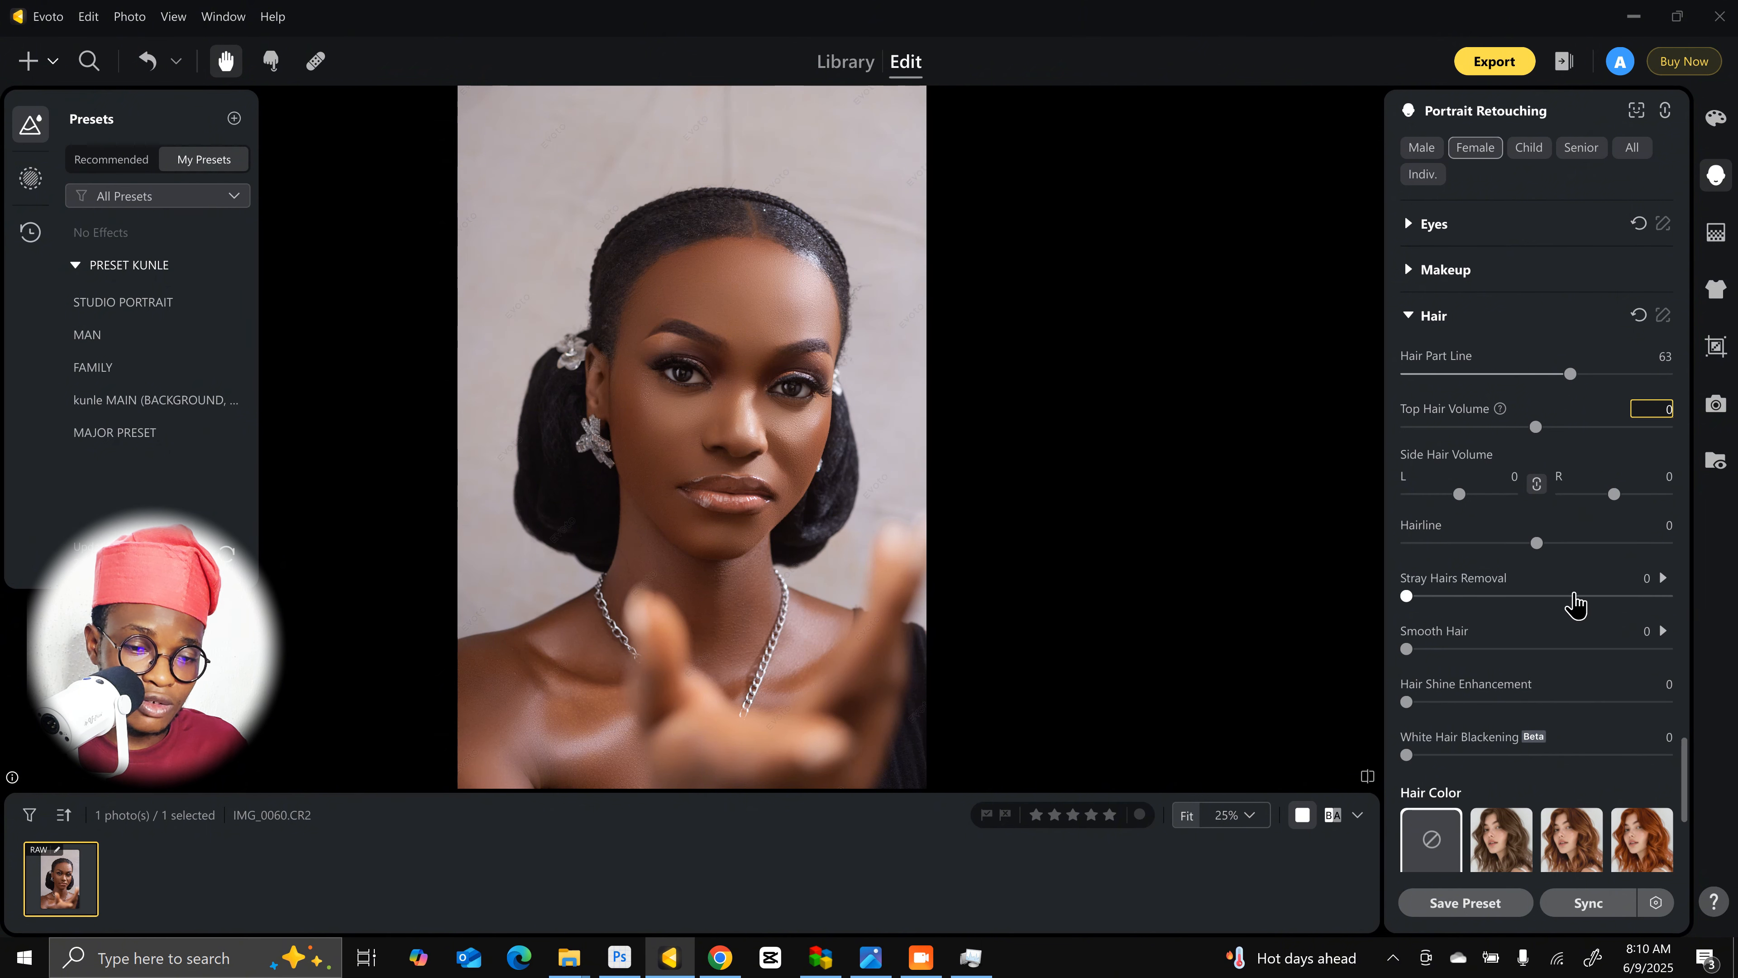
{"action": "left_click", "coordinate": [1649, 597]}
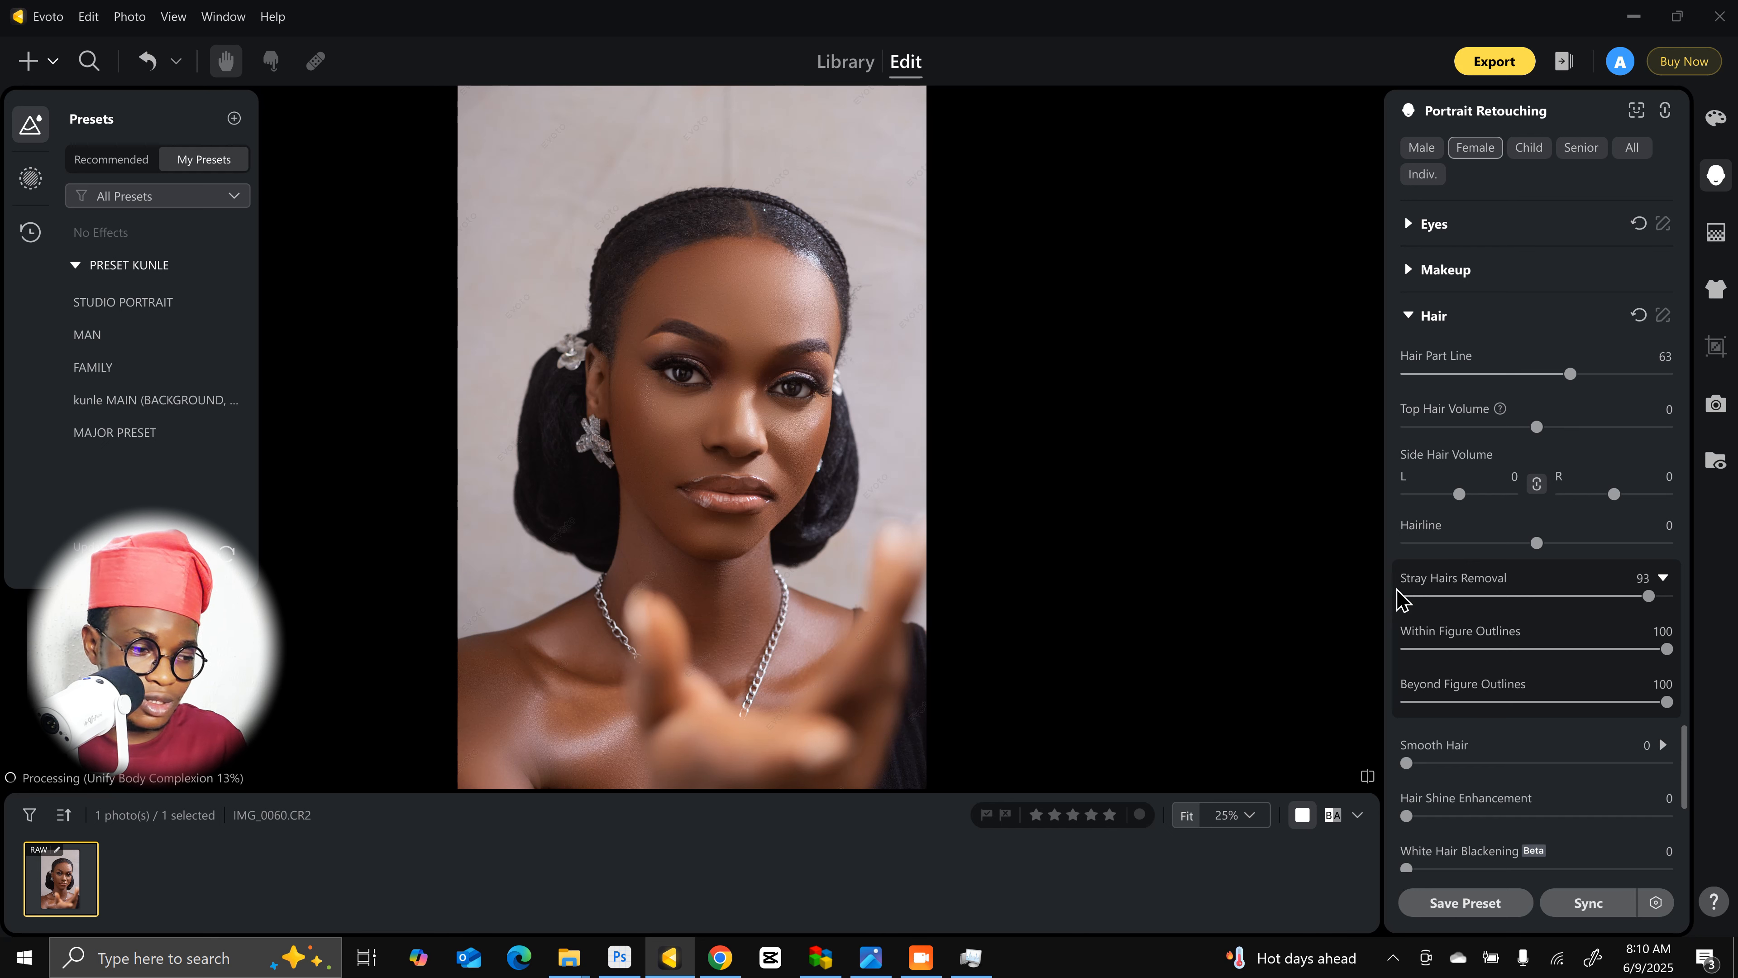
{"action": "key", "text": "ctrl+equal"}
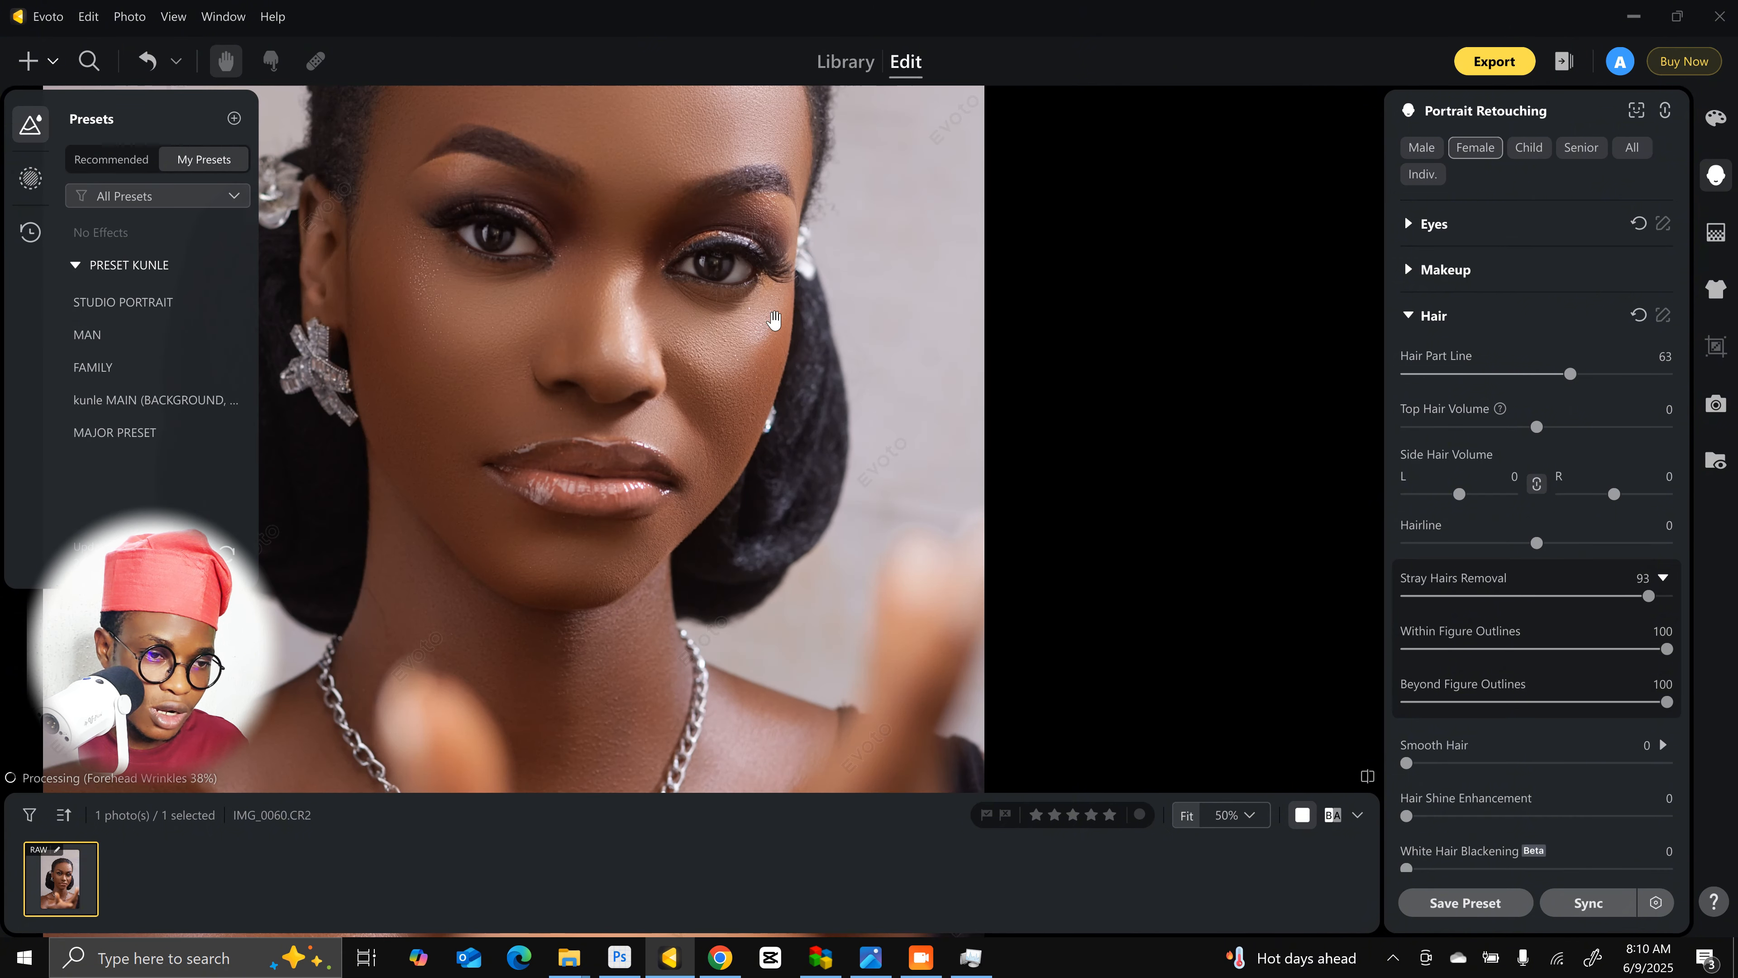
{"action": "left_click_drag", "start_coordinate": [774, 323], "coordinate": [906, 660]}
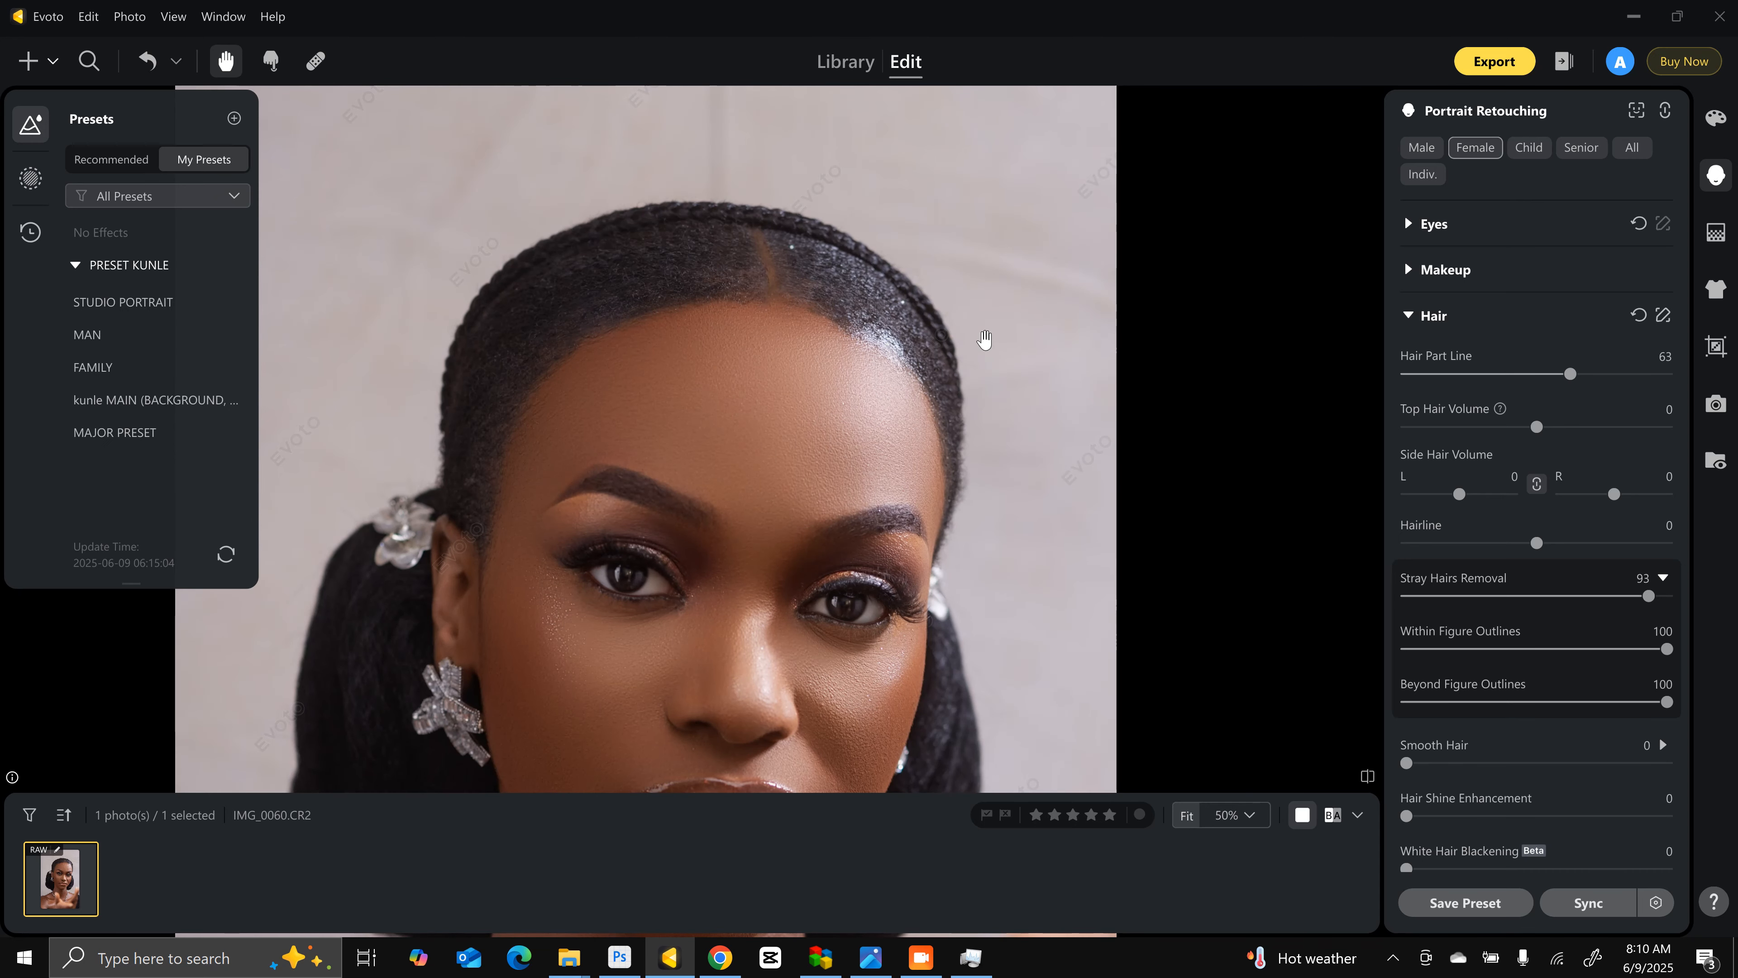
Step: Fit the whole photo in view, look through the remaining hair smoothing, shine and colour settings, and close the Hair section
{"action": "left_click", "coordinate": [1175, 820]}
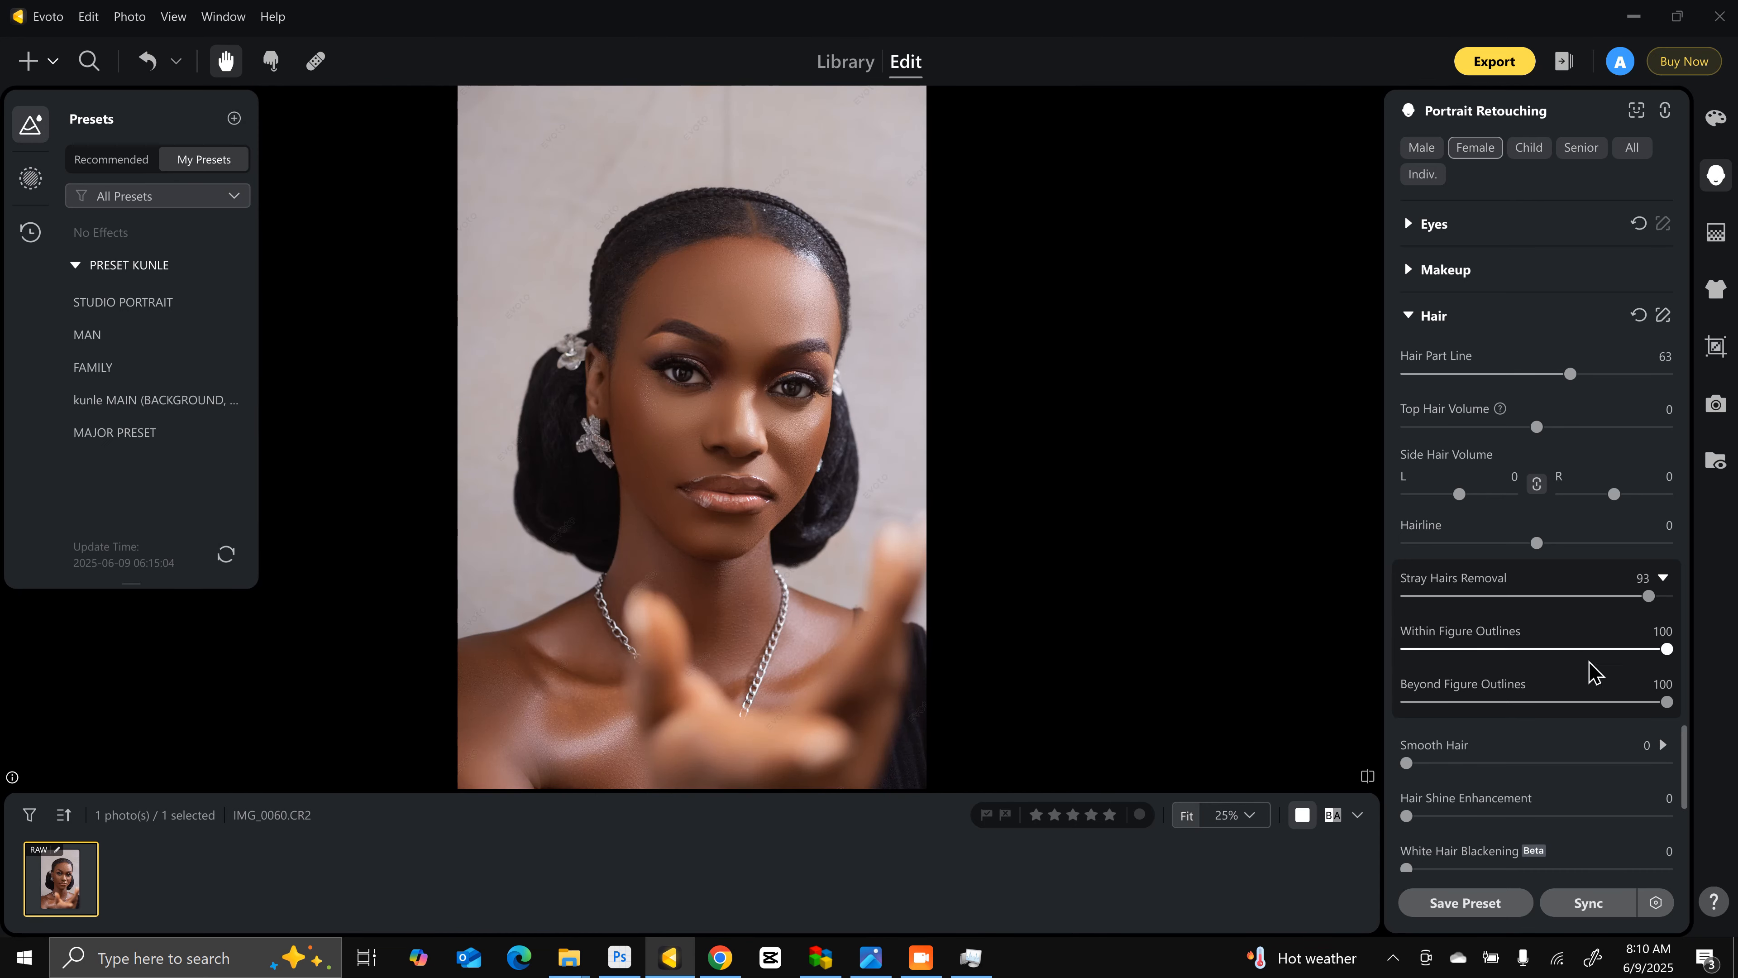
{"action": "scroll", "coordinate": [1513, 772], "scroll_direction": "down", "scroll_amount": 3}
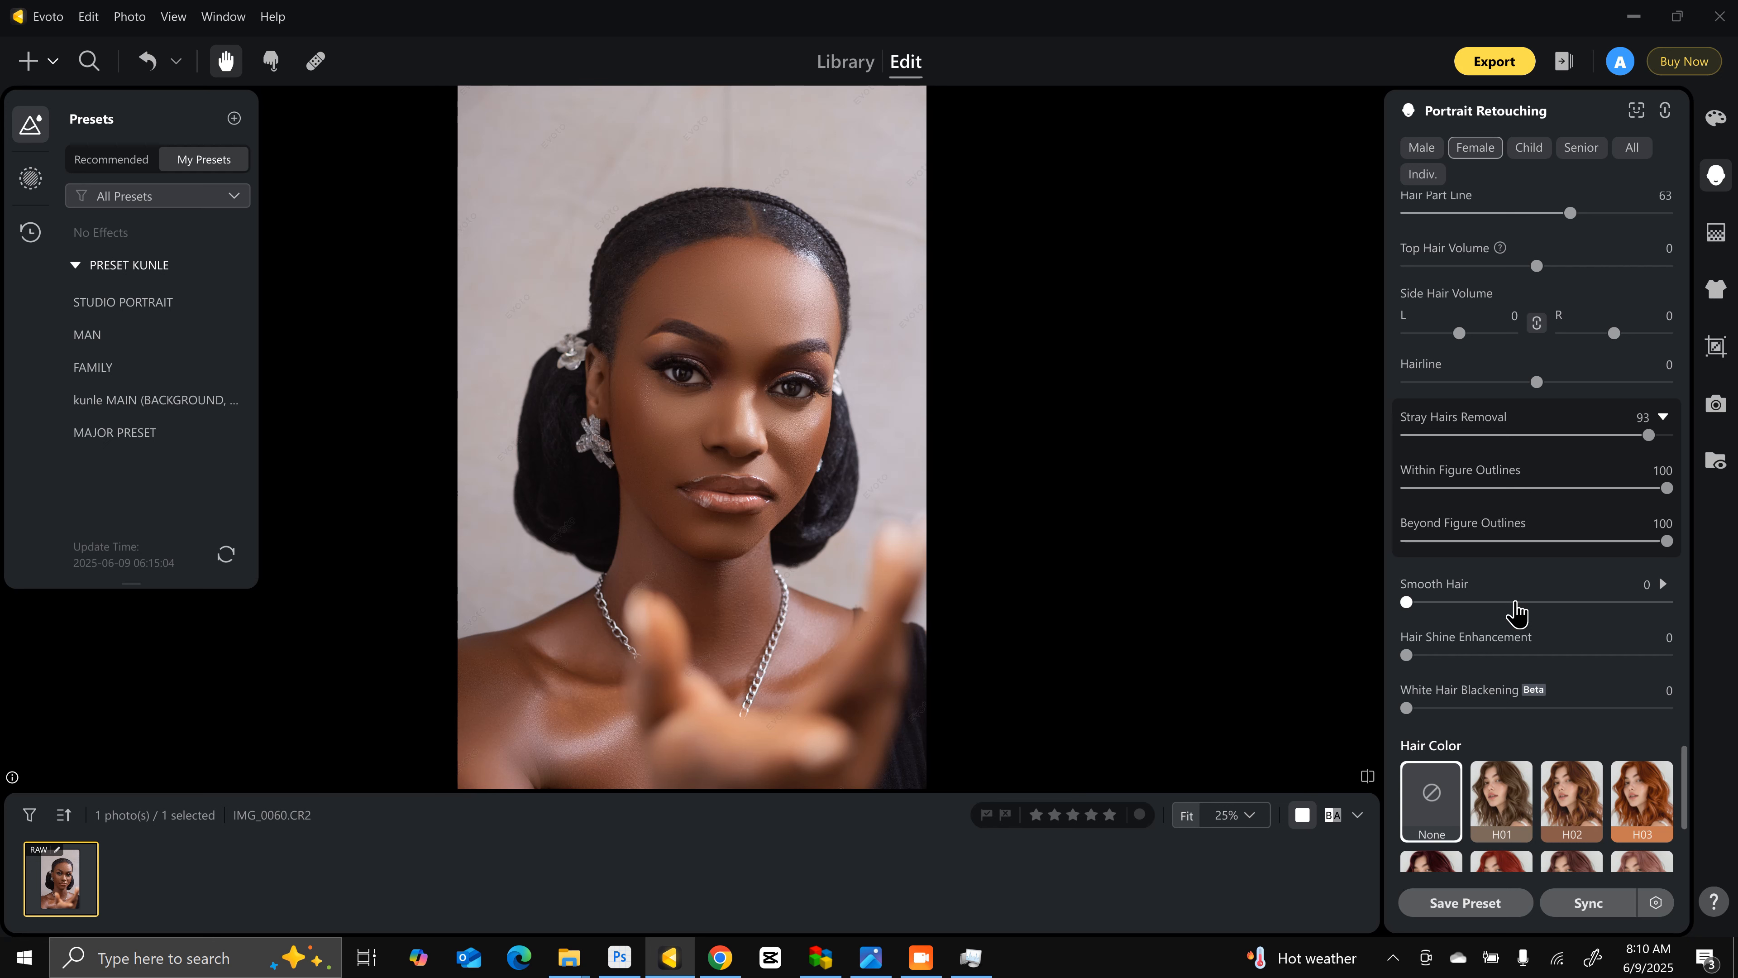
{"action": "scroll", "coordinate": [1498, 659], "scroll_direction": "down", "scroll_amount": 2}
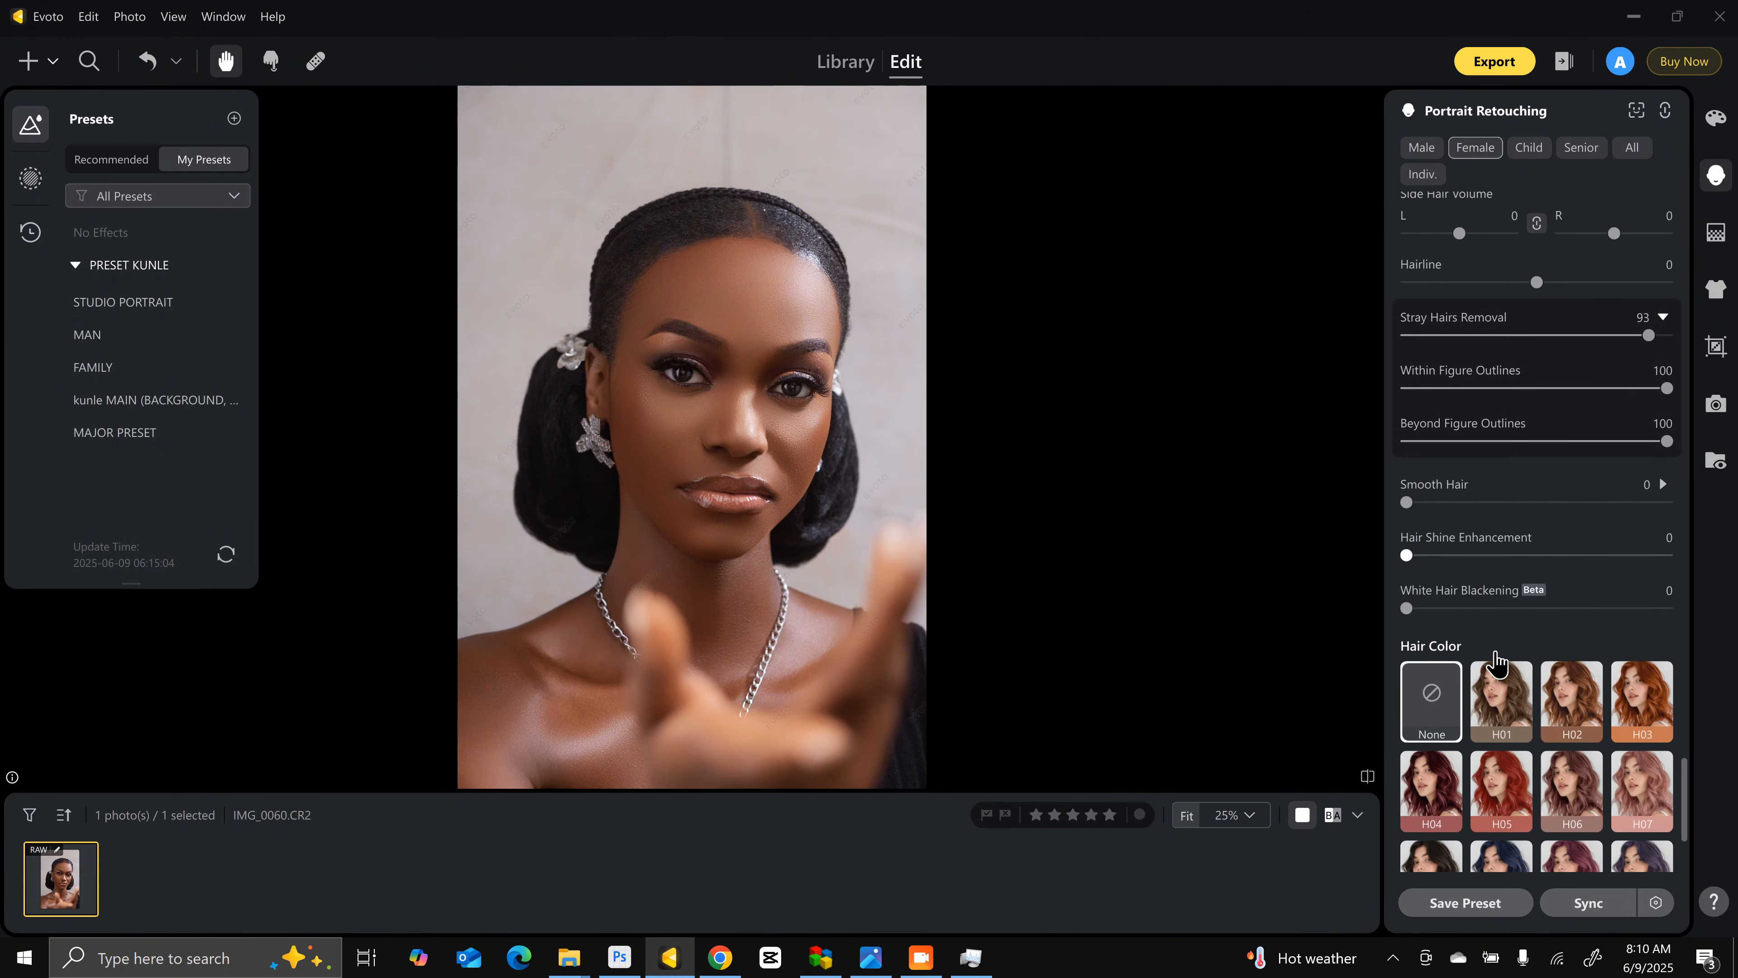
{"action": "scroll", "coordinate": [1496, 661], "scroll_direction": "down", "scroll_amount": 1}
{"action": "scroll", "coordinate": [1499, 661], "scroll_direction": "up", "scroll_amount": 5}
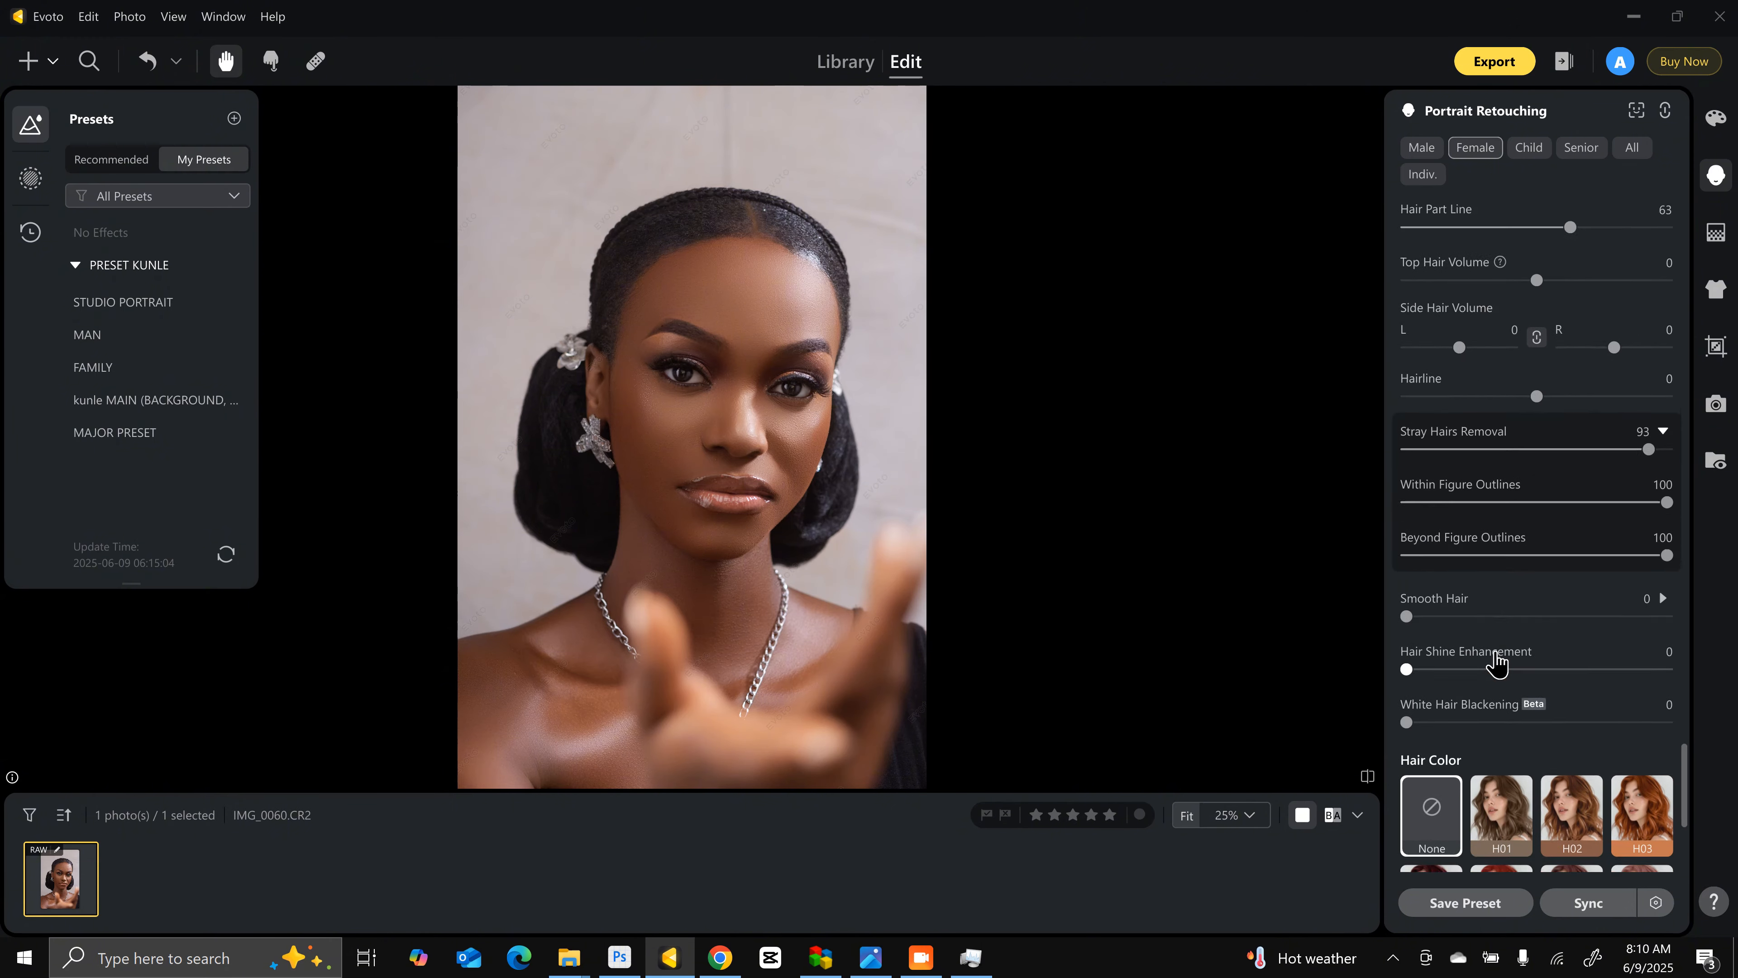
{"action": "scroll", "coordinate": [1571, 477], "scroll_direction": "up", "scroll_amount": 4}
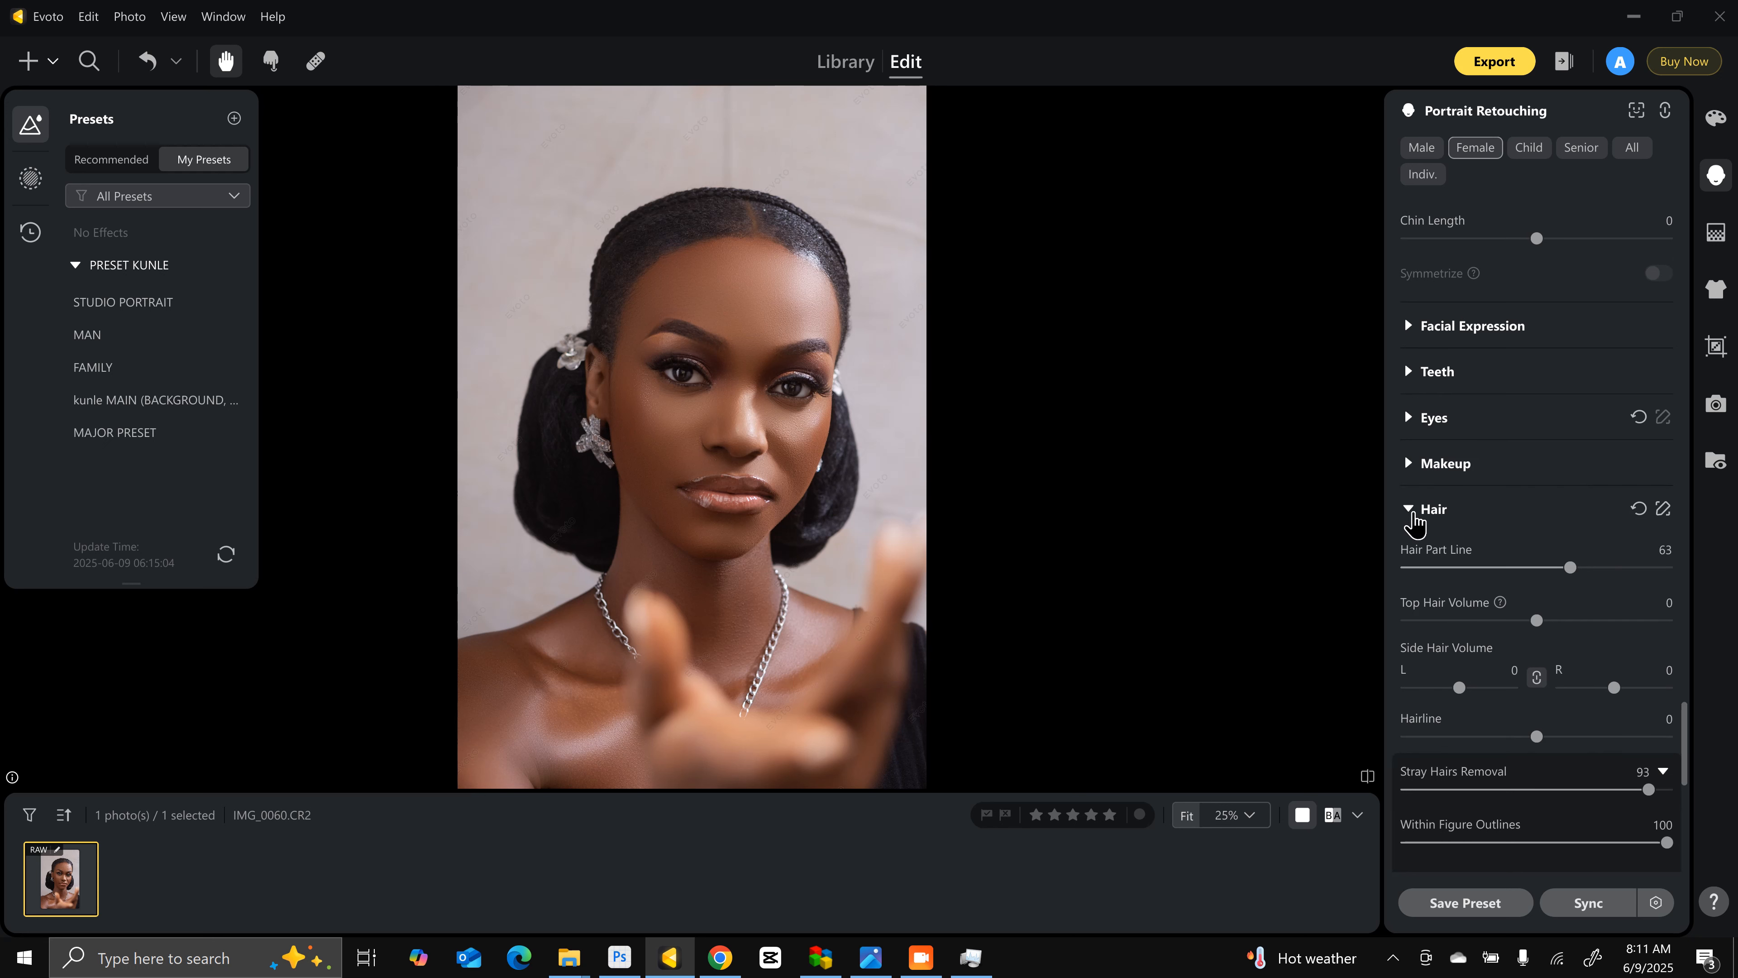
{"action": "left_click", "coordinate": [1412, 515]}
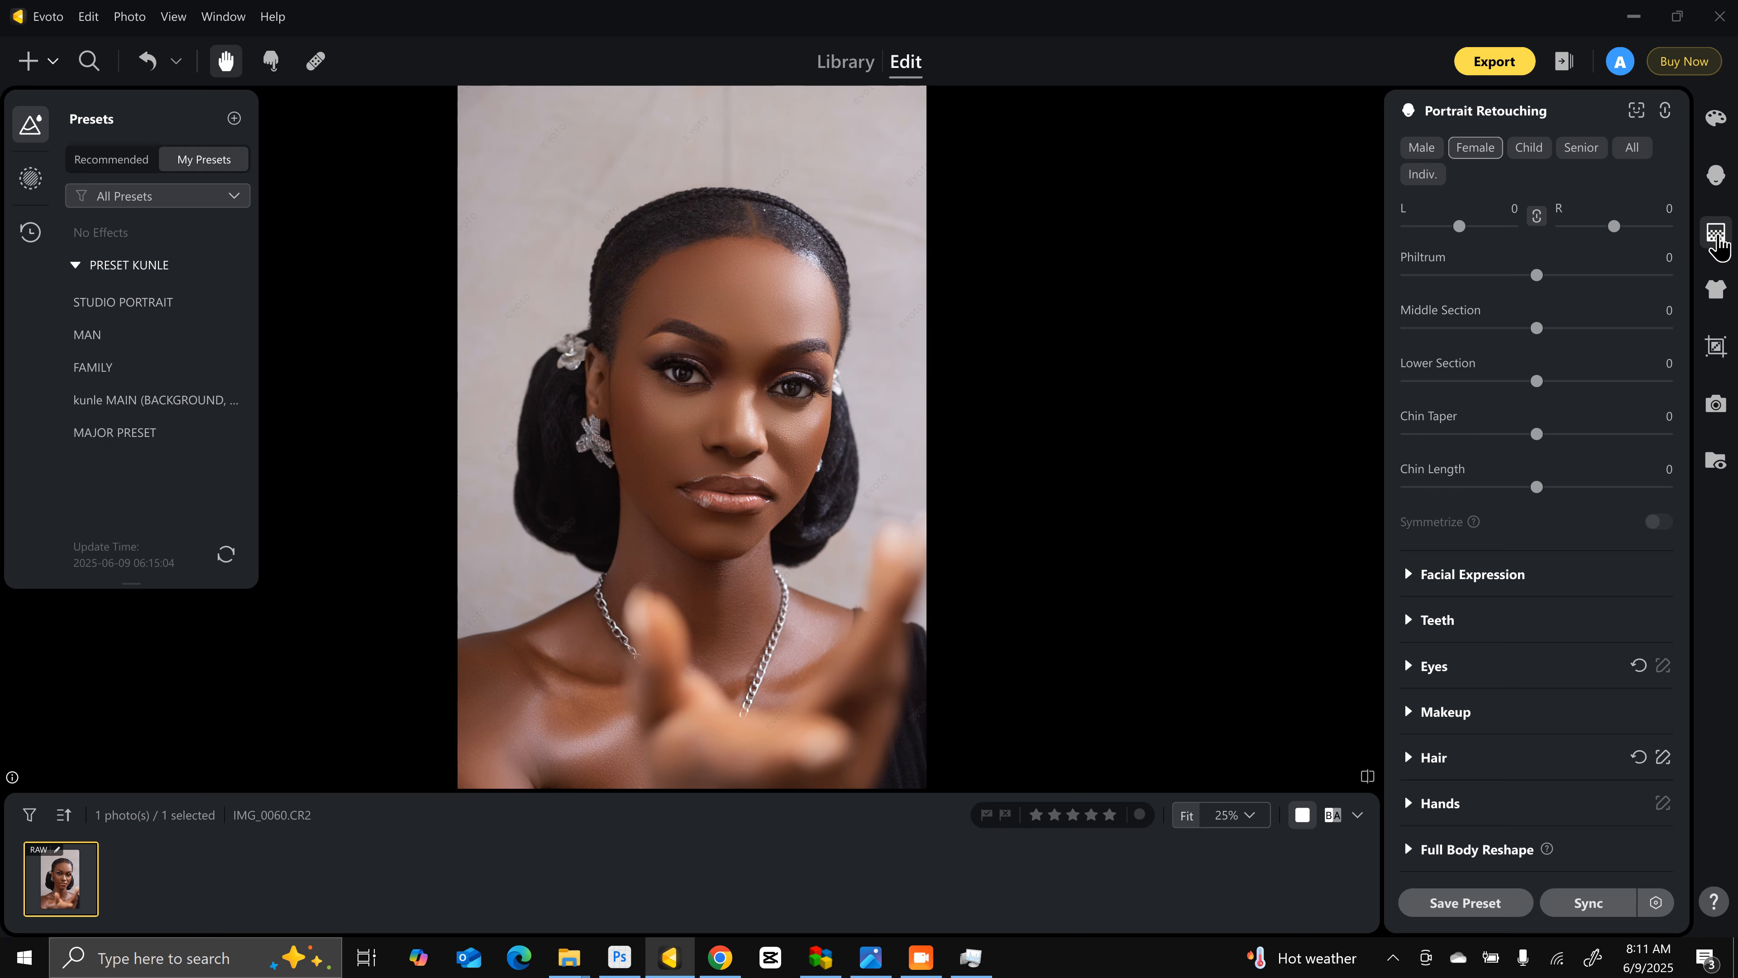
Step: Turn on Clean Backdrop in the background adjustments and set its backdrop type to Solid Backdrop
{"action": "left_click", "coordinate": [1715, 233]}
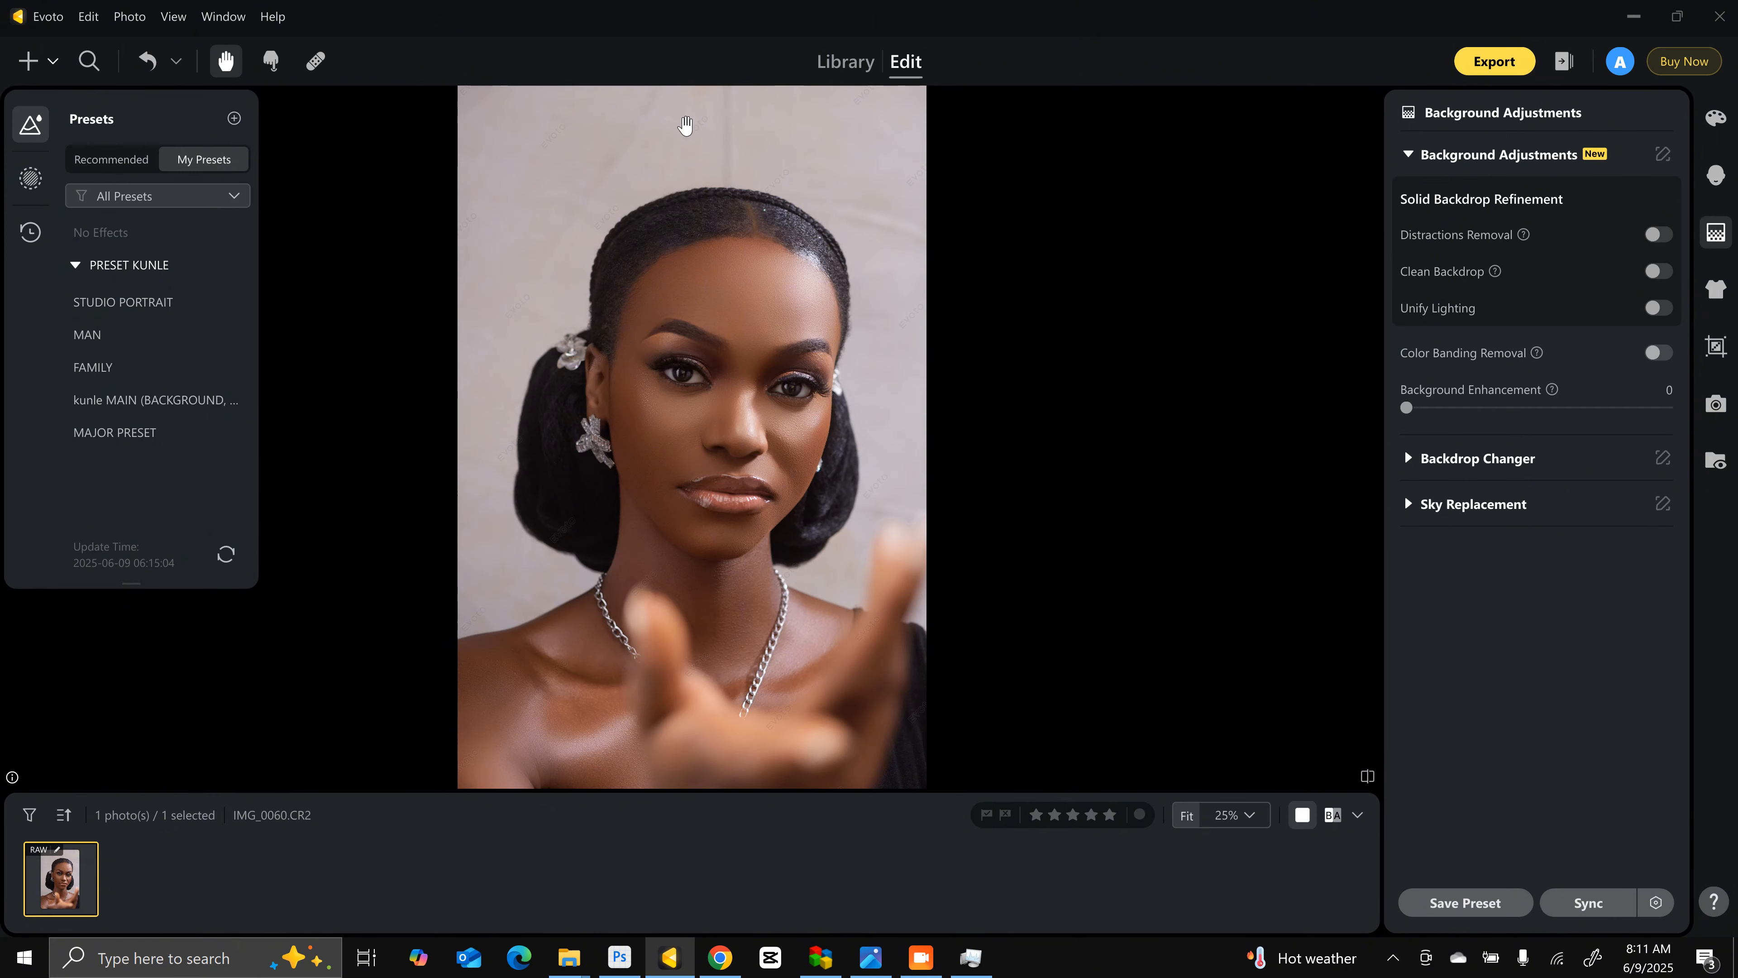
{"action": "left_click", "coordinate": [1452, 278]}
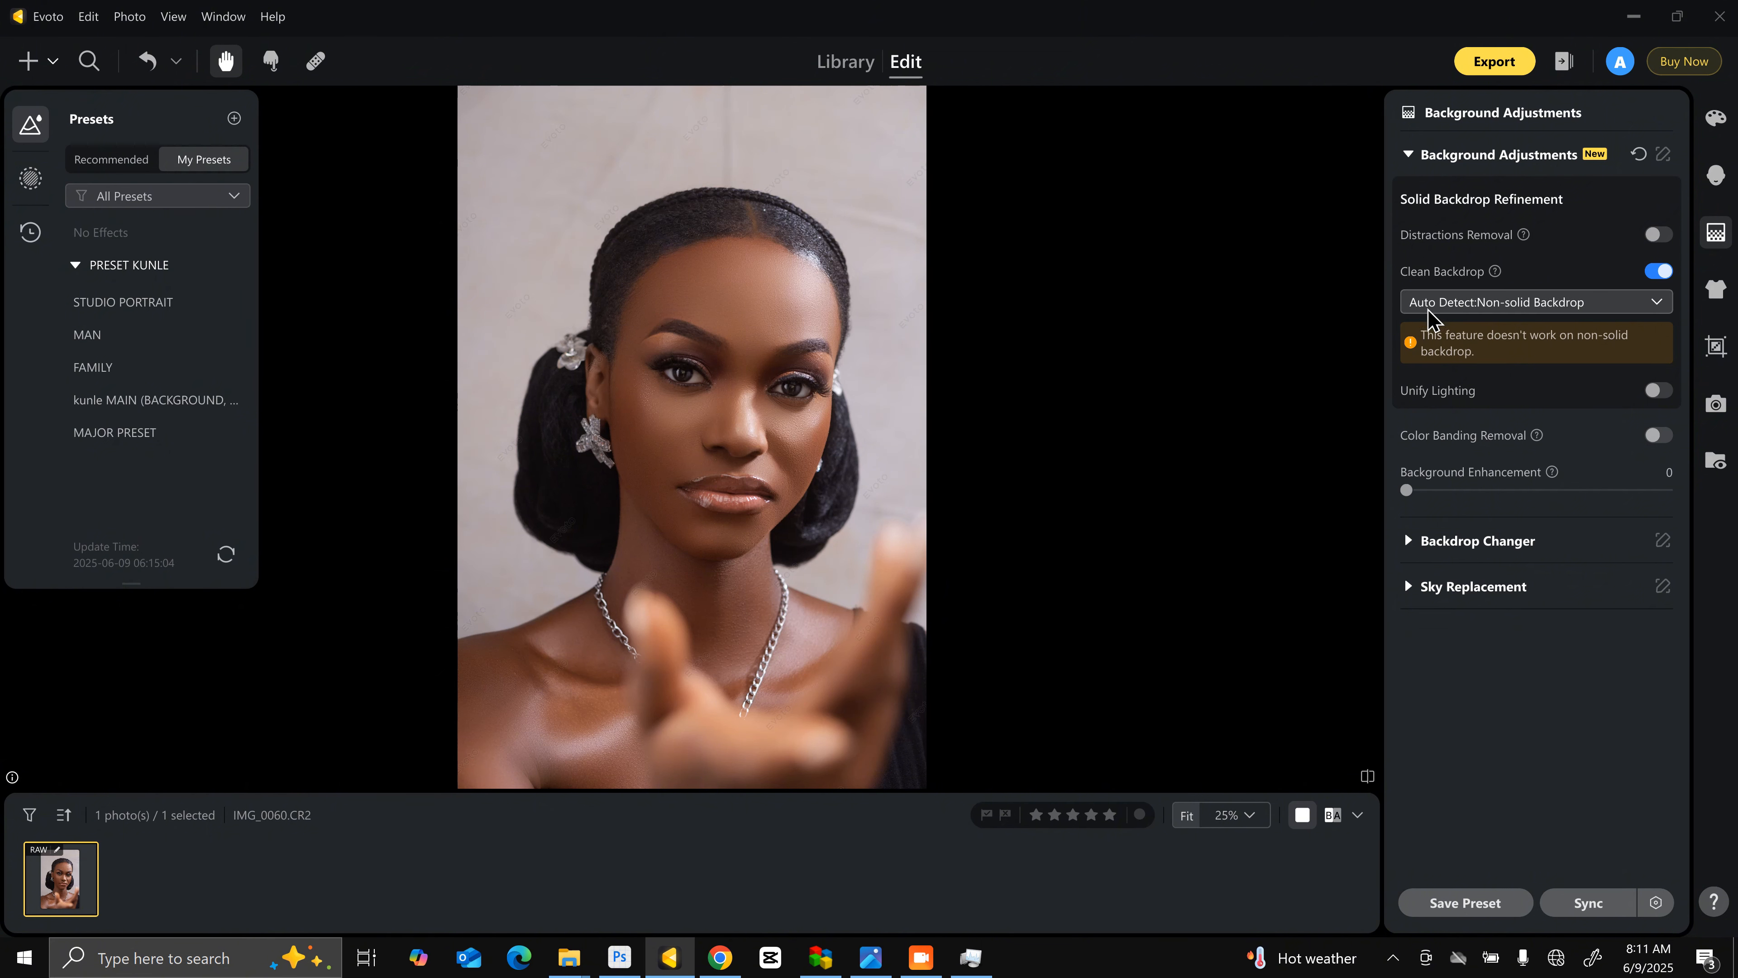
{"action": "left_click", "coordinate": [1512, 304]}
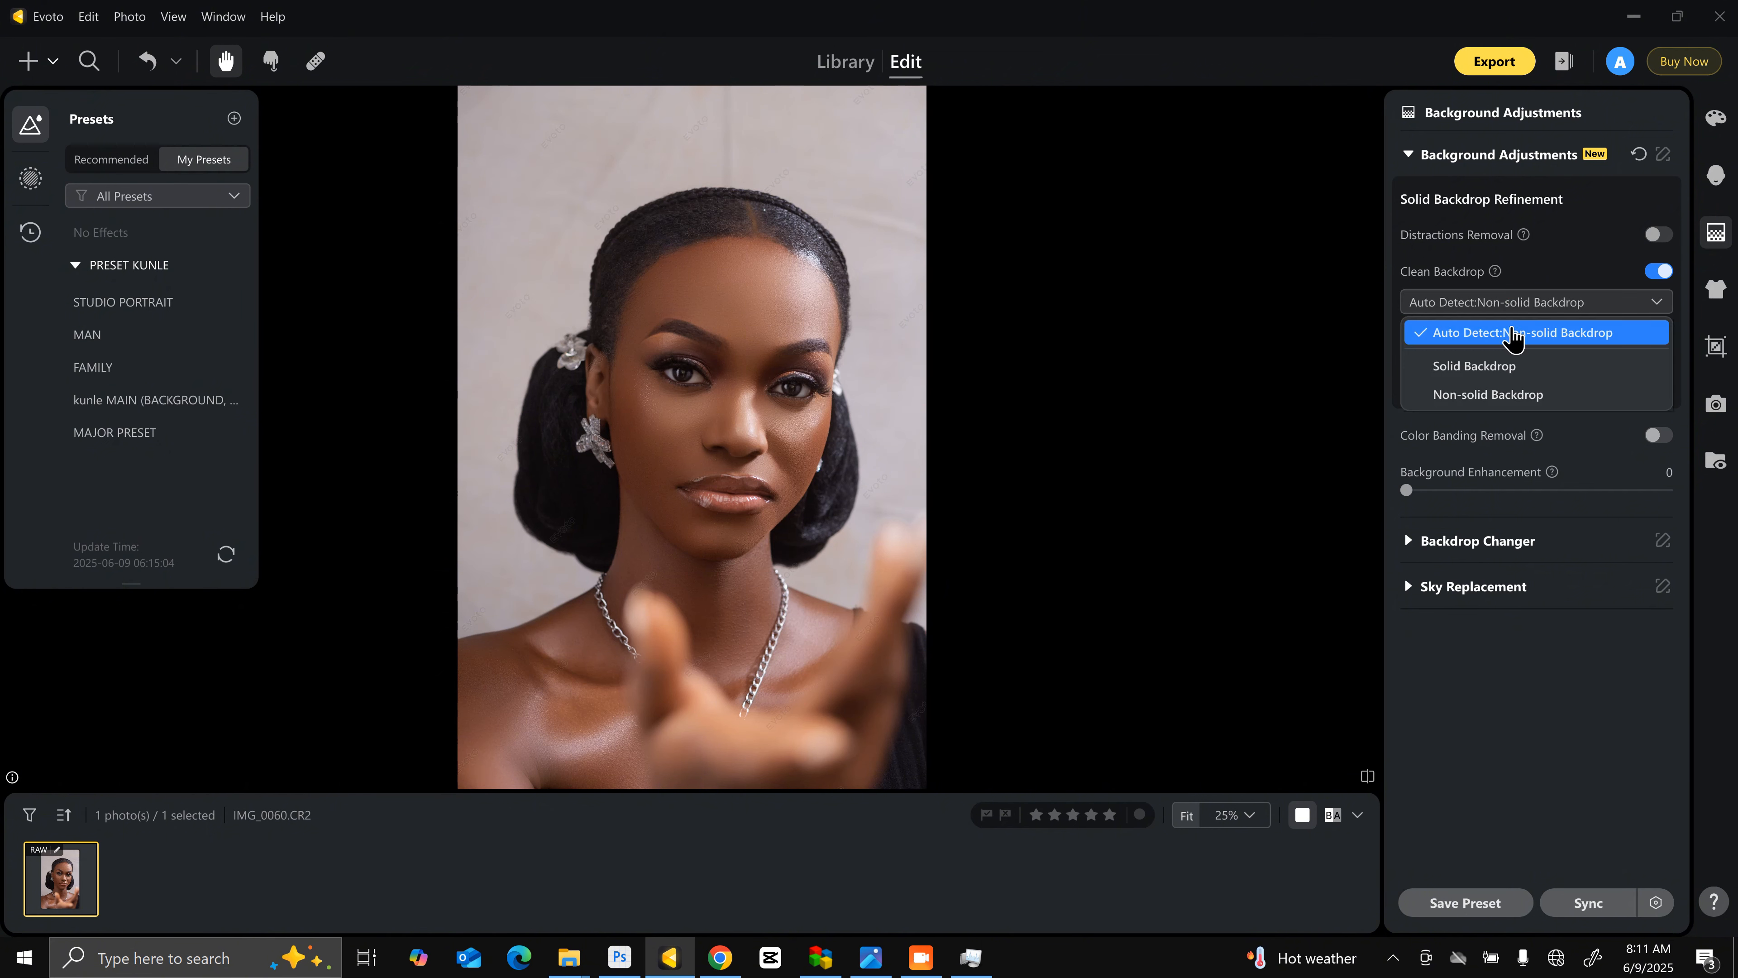
{"action": "left_click", "coordinate": [1504, 373]}
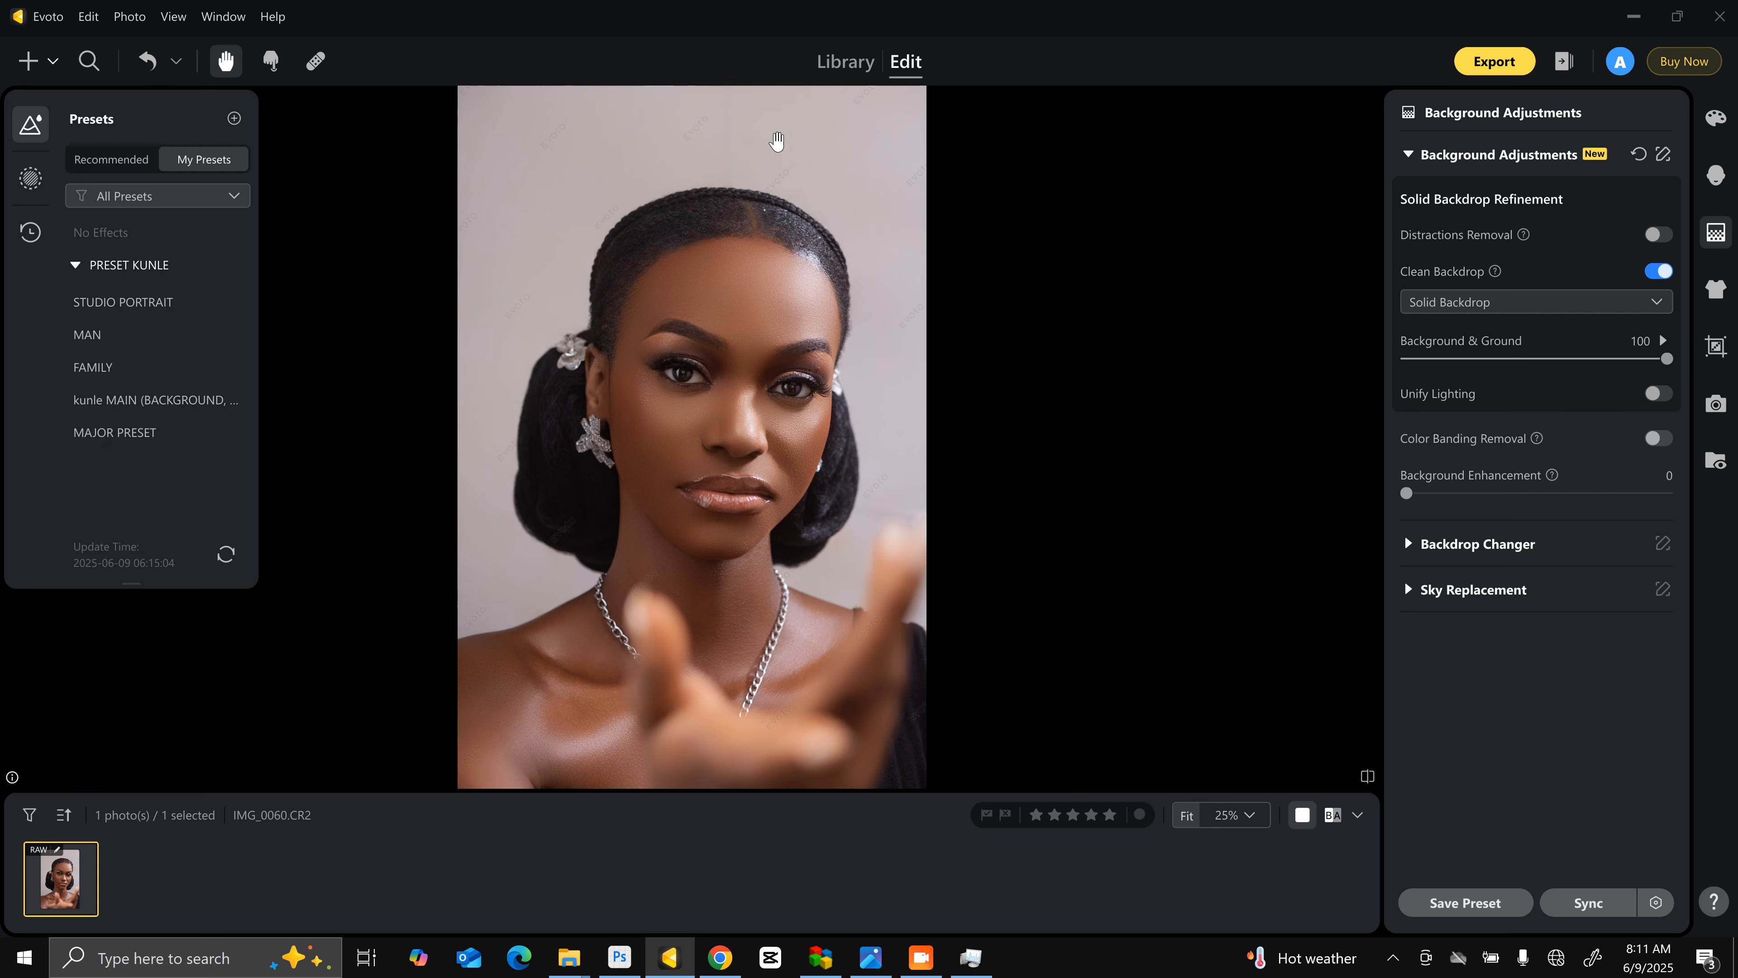
Step: Compare the portrait with its unedited original and set the Clean Backdrop's Background & Ground strength to 81
{"action": "left_click", "coordinate": [777, 142]}
{"action": "left_click", "coordinate": [777, 142]}
{"action": "left_click", "coordinate": [777, 141]}
{"action": "left_click", "coordinate": [899, 240]}
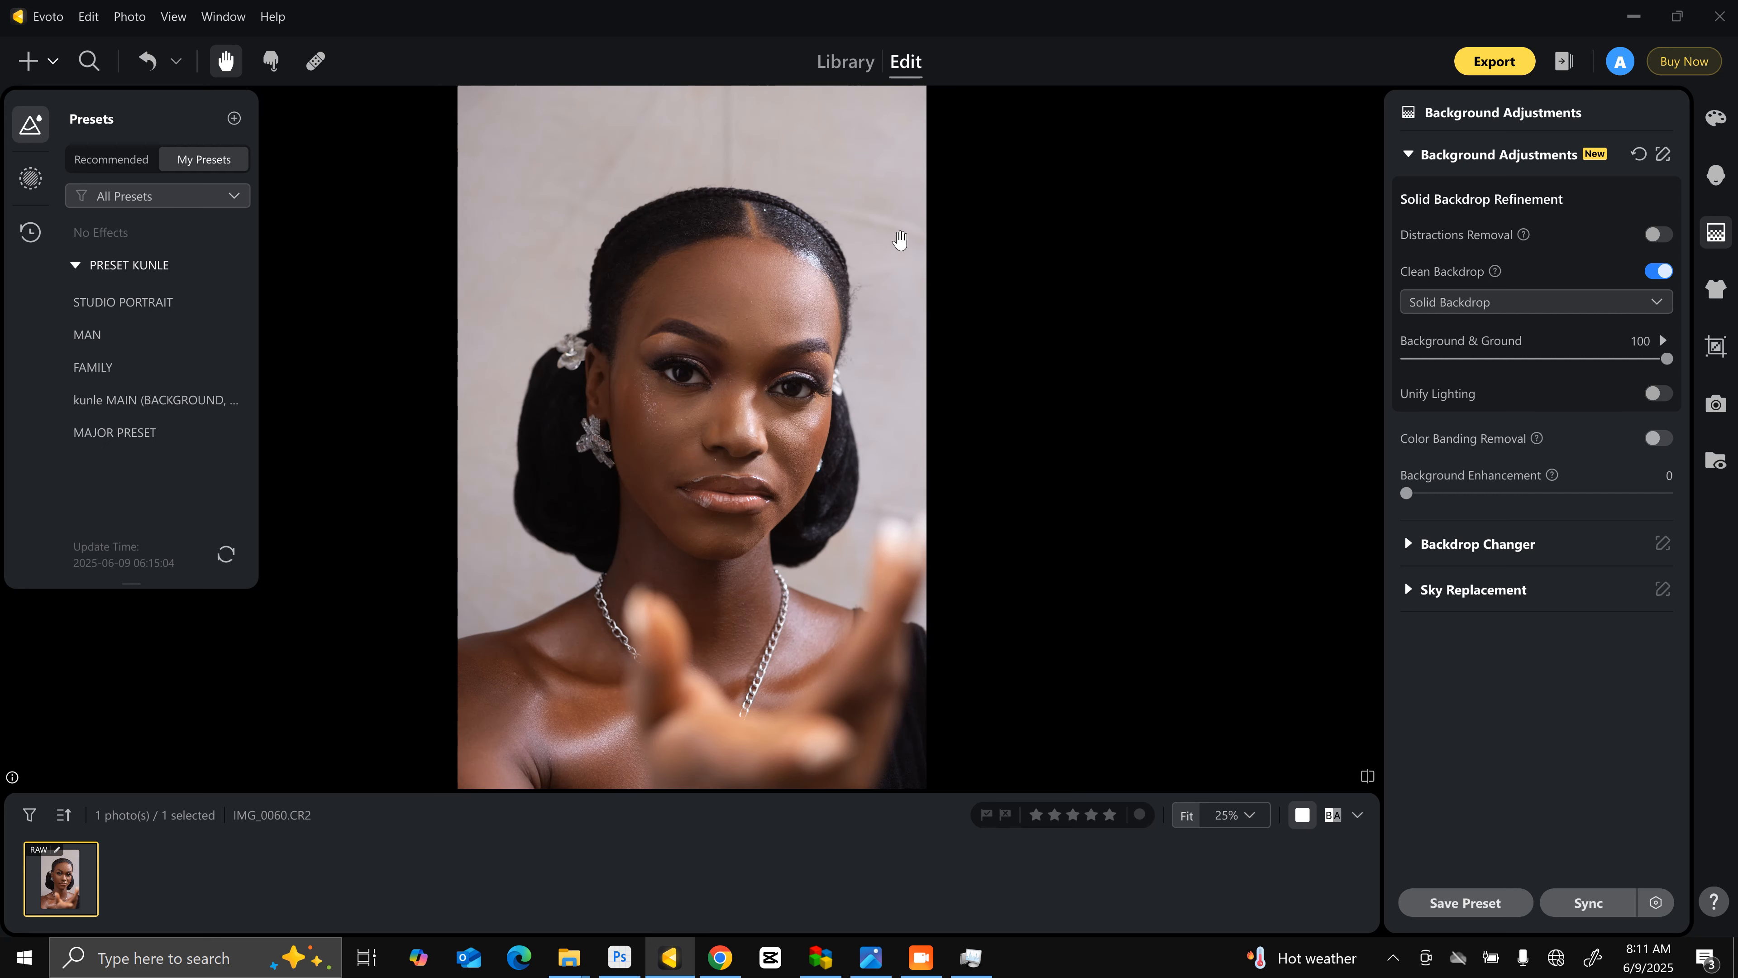
{"action": "left_click", "coordinate": [899, 239]}
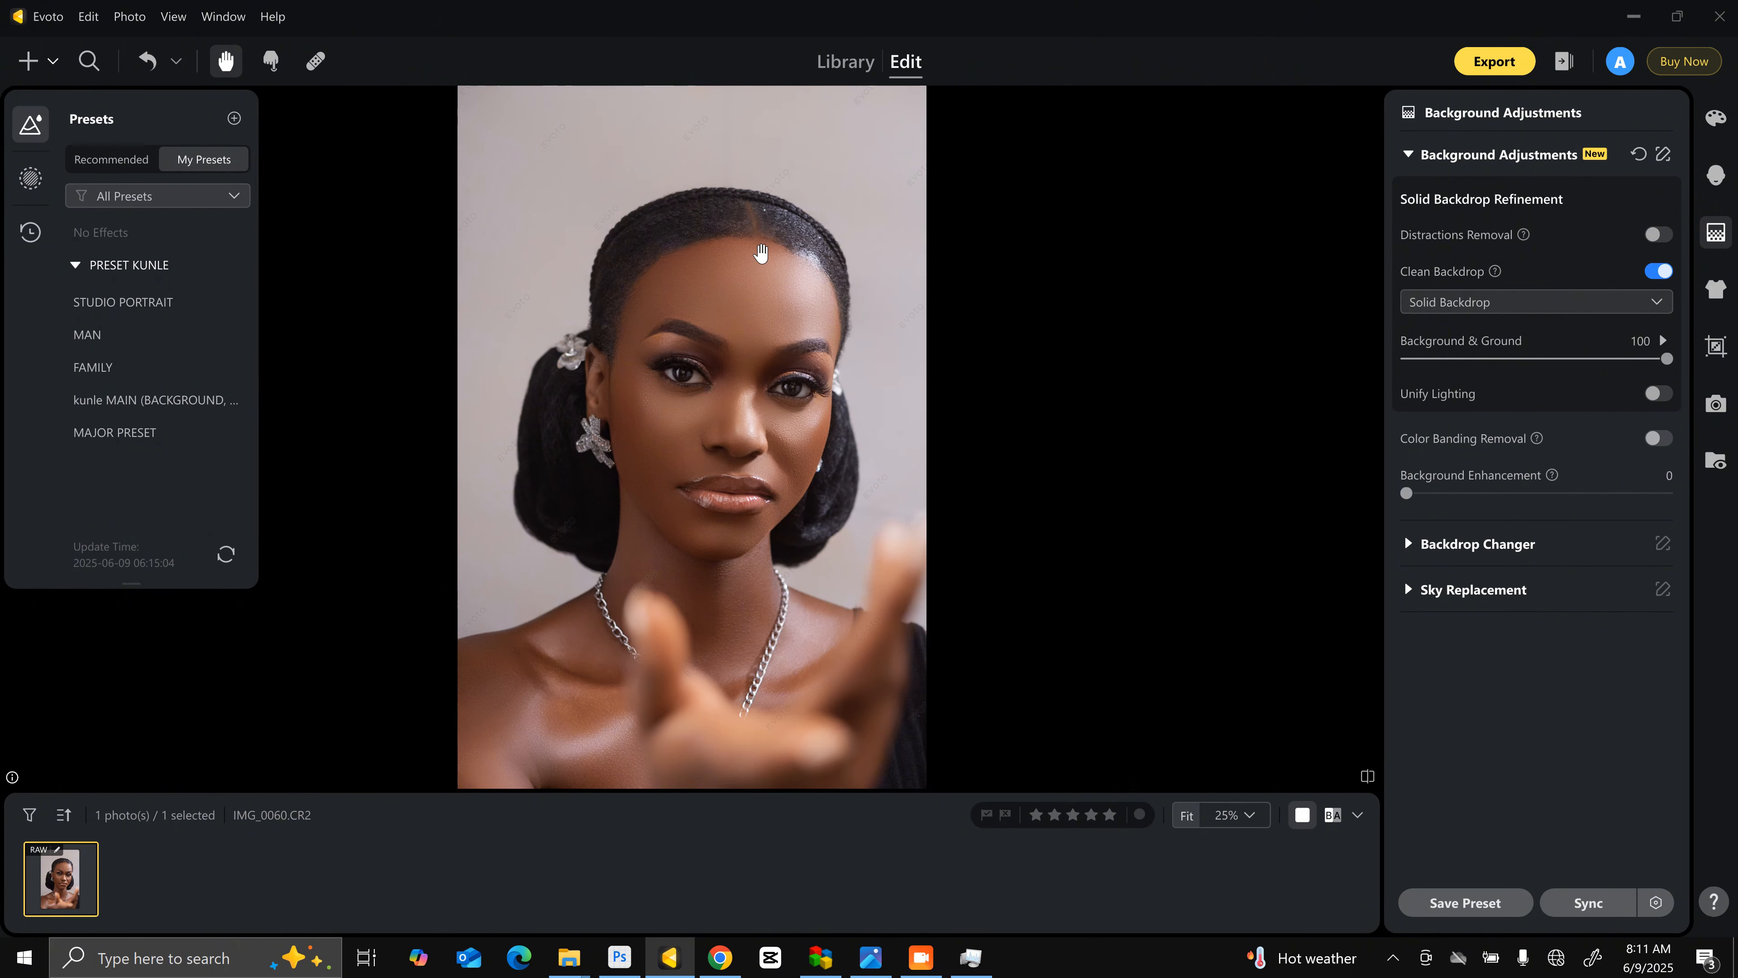
{"action": "left_click", "coordinate": [755, 212]}
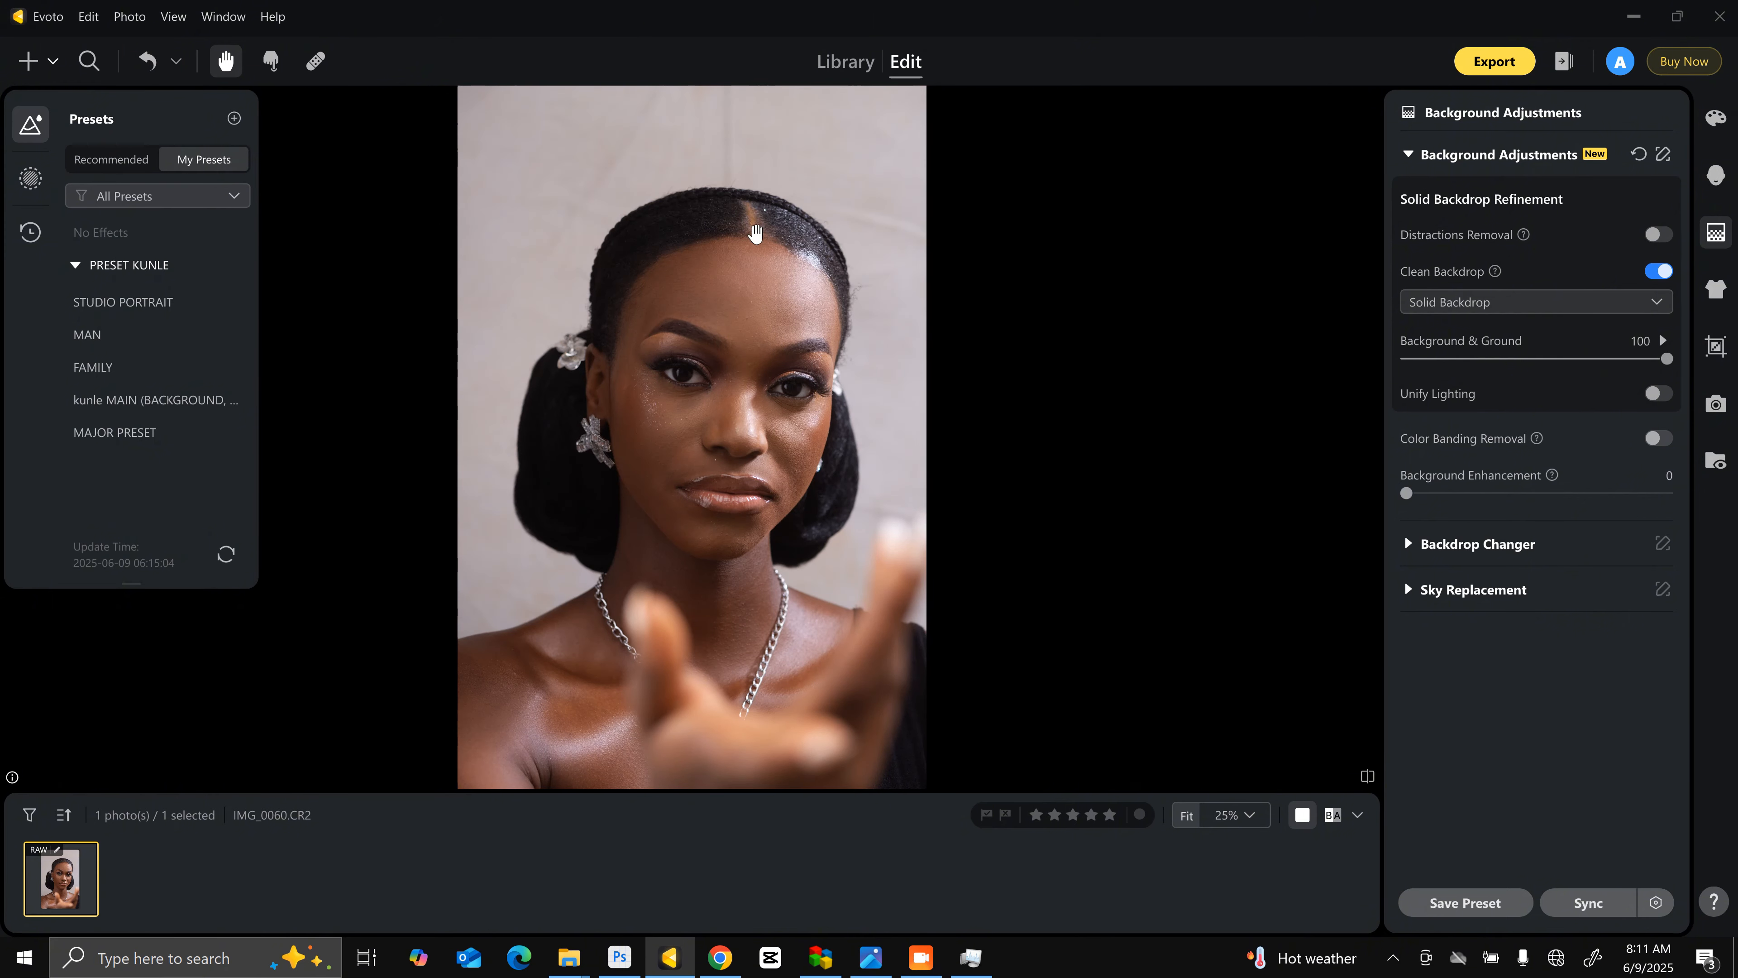
{"action": "left_click", "coordinate": [755, 215]}
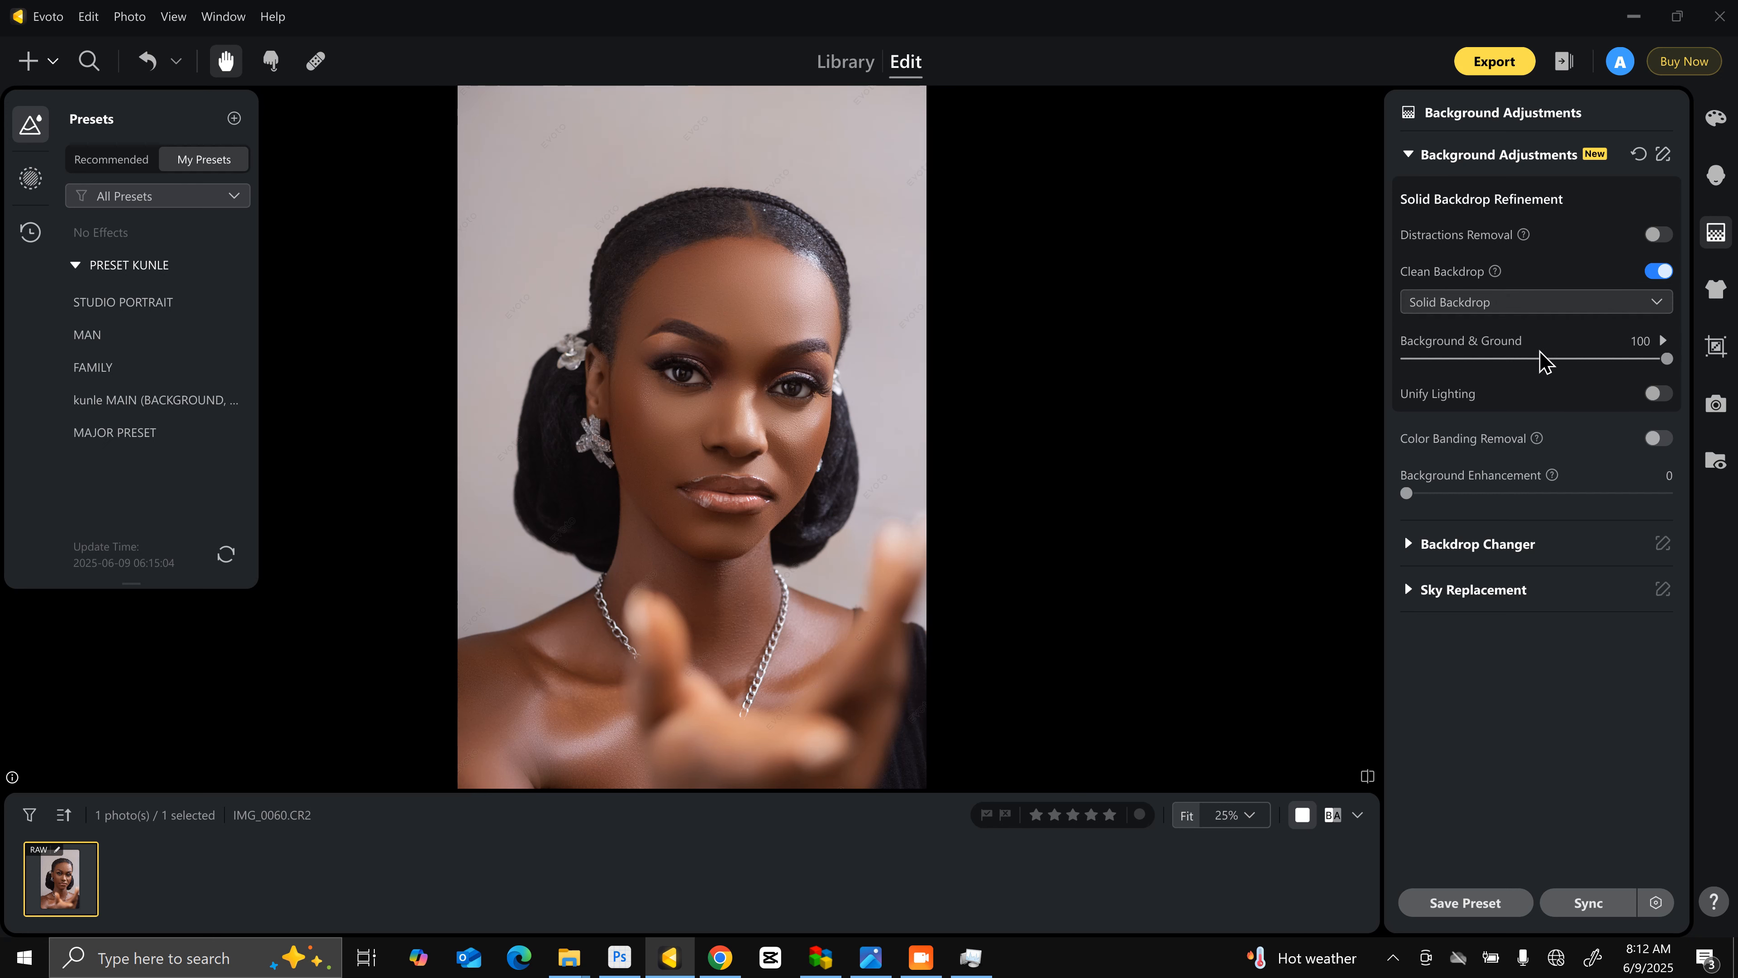
{"action": "left_click_drag", "start_coordinate": [1665, 359], "coordinate": [1619, 370]}
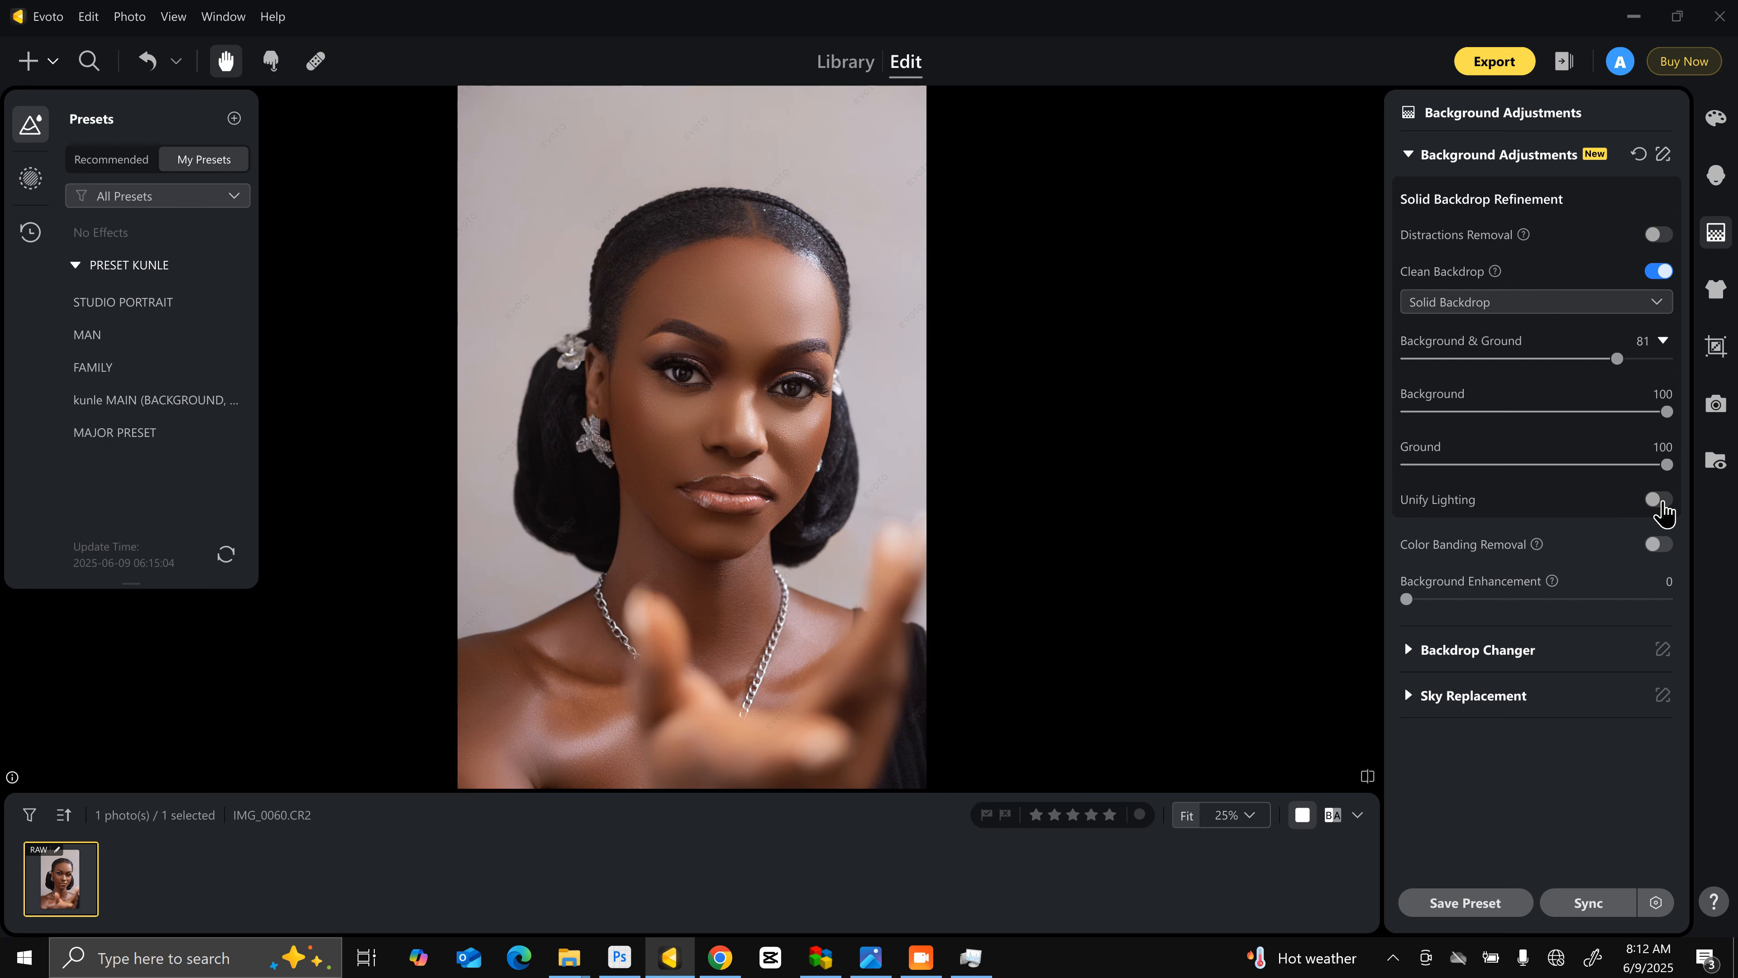
Step: Turn on Unify Lighting with the Solid Backdrop type and set Background Enhancement to 73
{"action": "left_click", "coordinate": [1660, 503]}
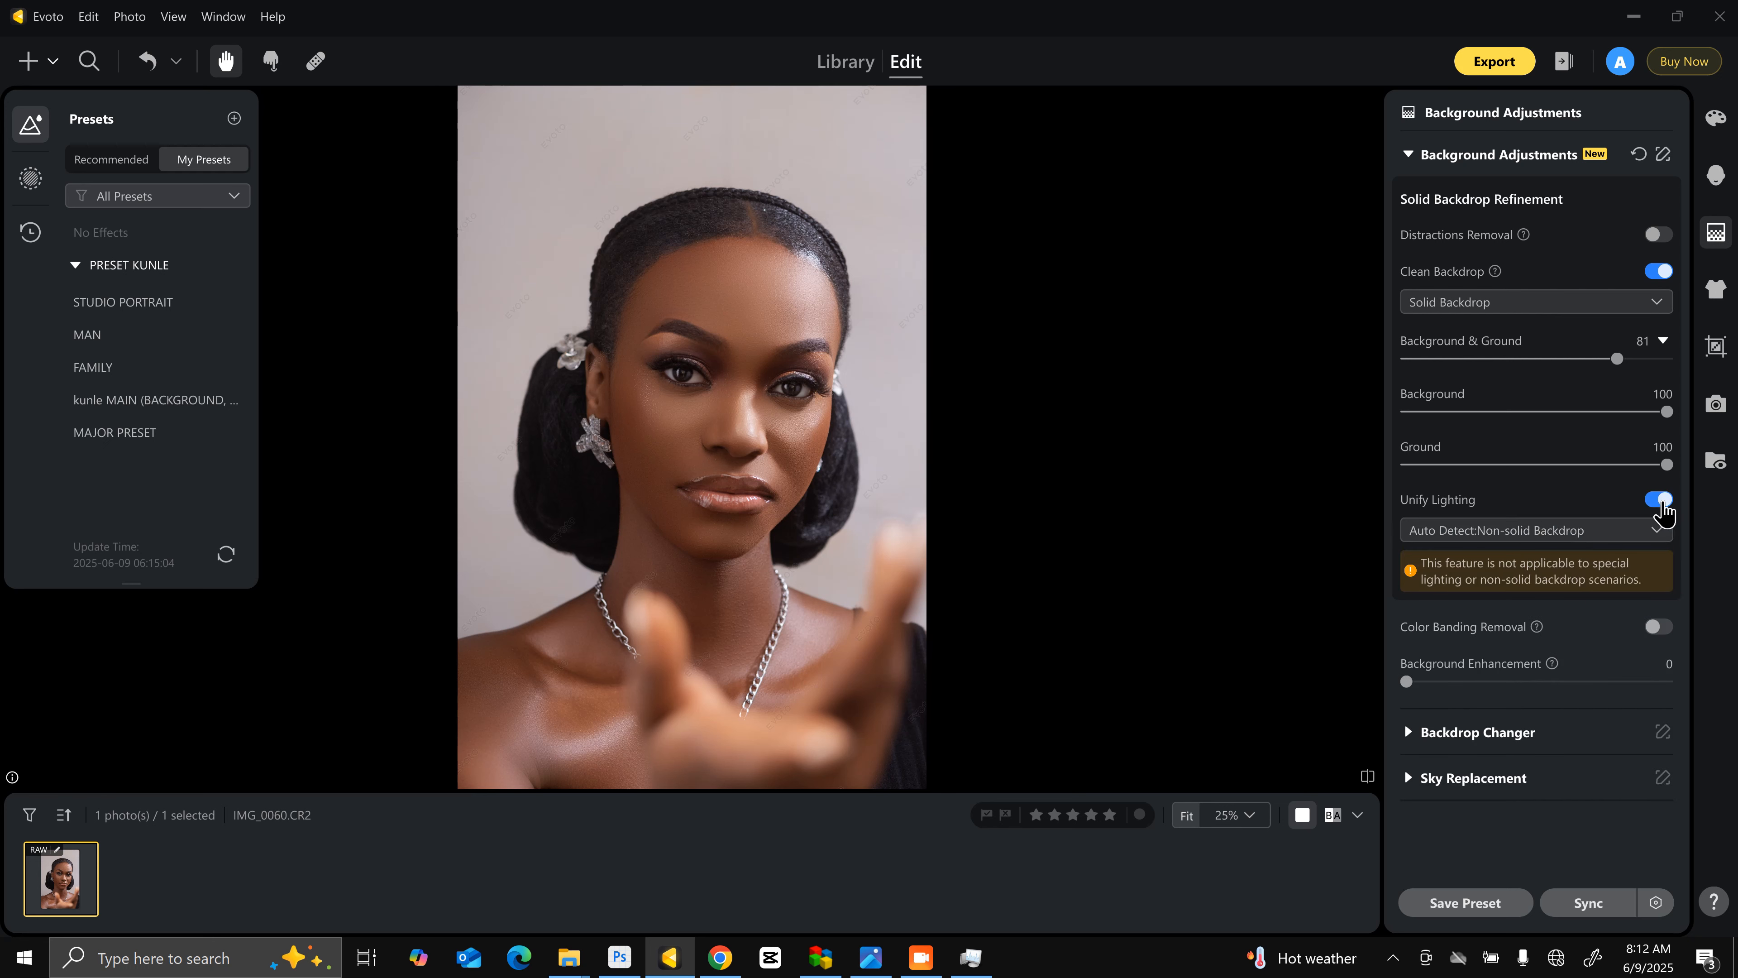
{"action": "left_click", "coordinate": [1570, 528]}
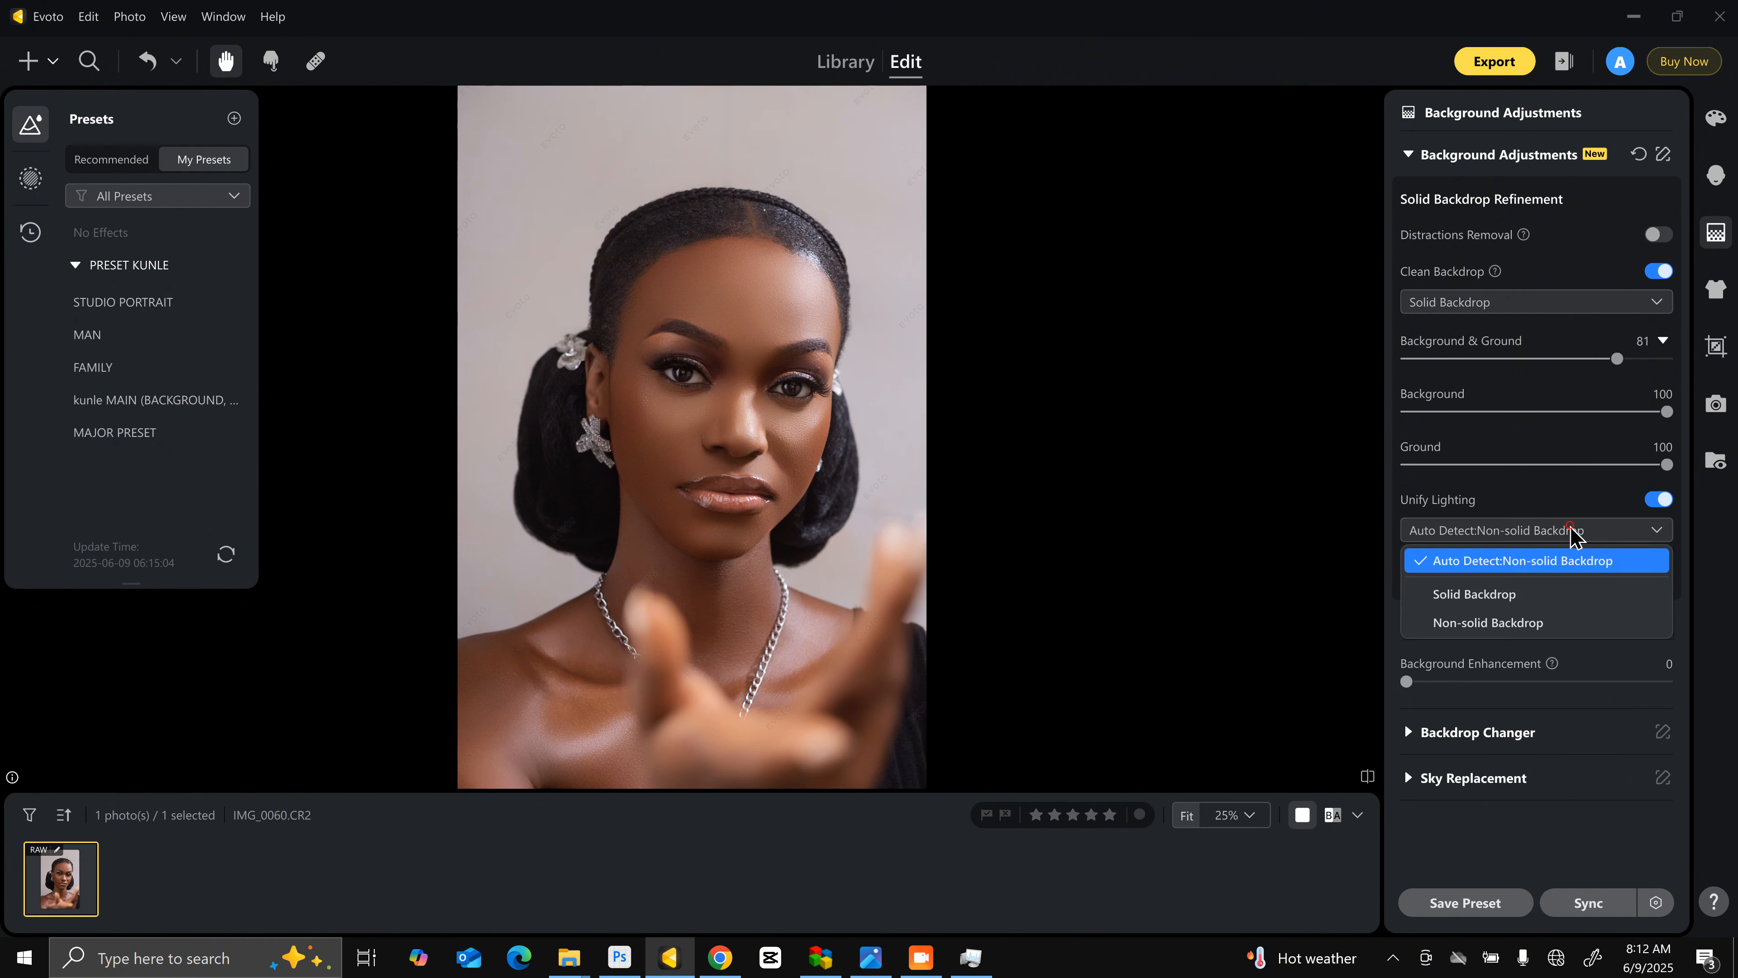
{"action": "left_click", "coordinate": [1512, 593]}
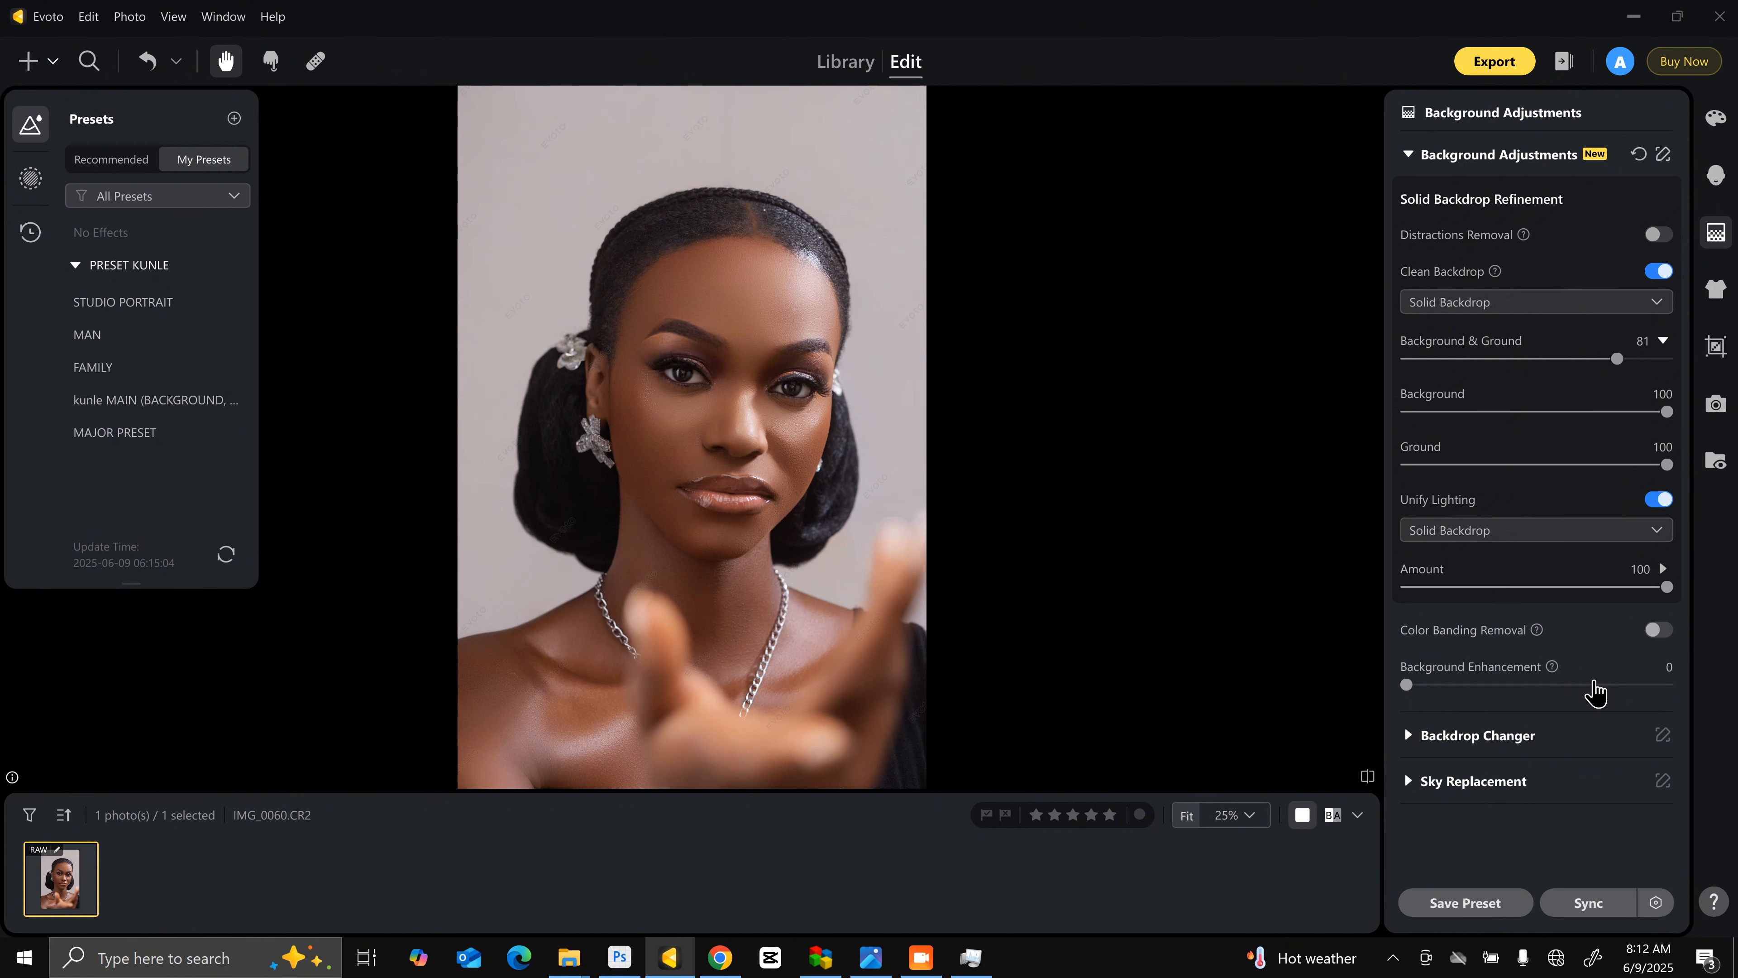
{"action": "left_click", "coordinate": [1596, 684]}
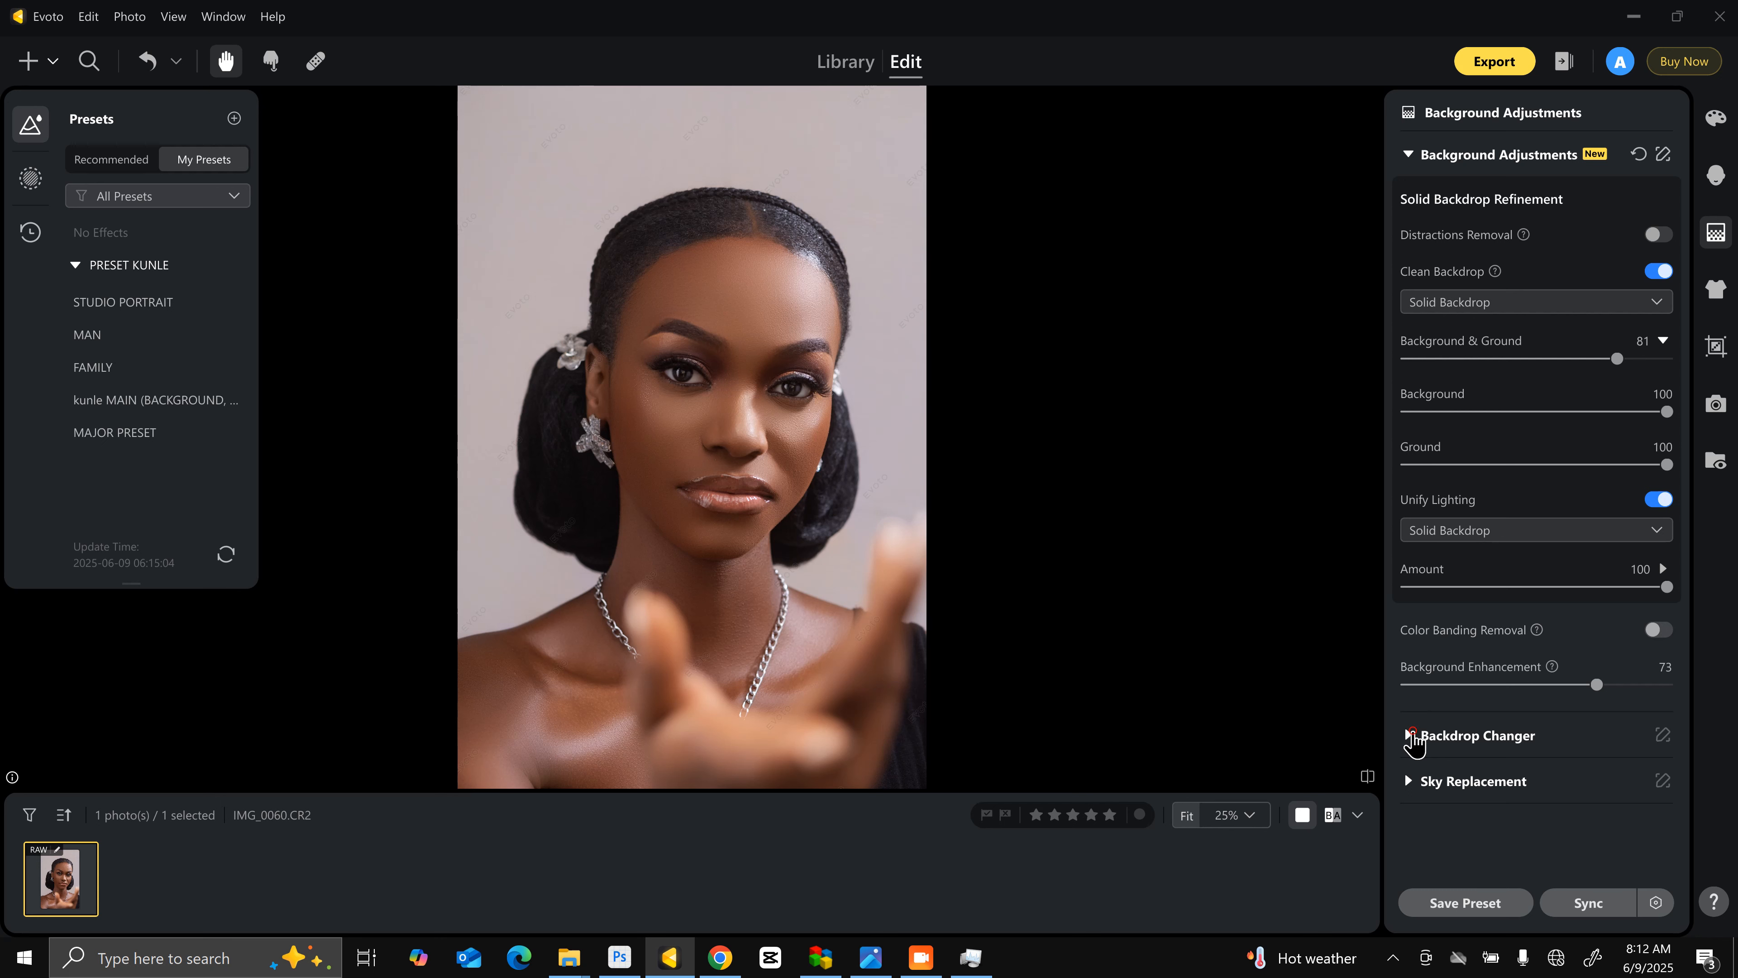
Step: Try the White and Black recommended backdrops in the Backdrop Changer behind the subject
{"action": "left_click", "coordinate": [1414, 736]}
{"action": "scroll", "coordinate": [1618, 753], "scroll_direction": "down", "scroll_amount": 4}
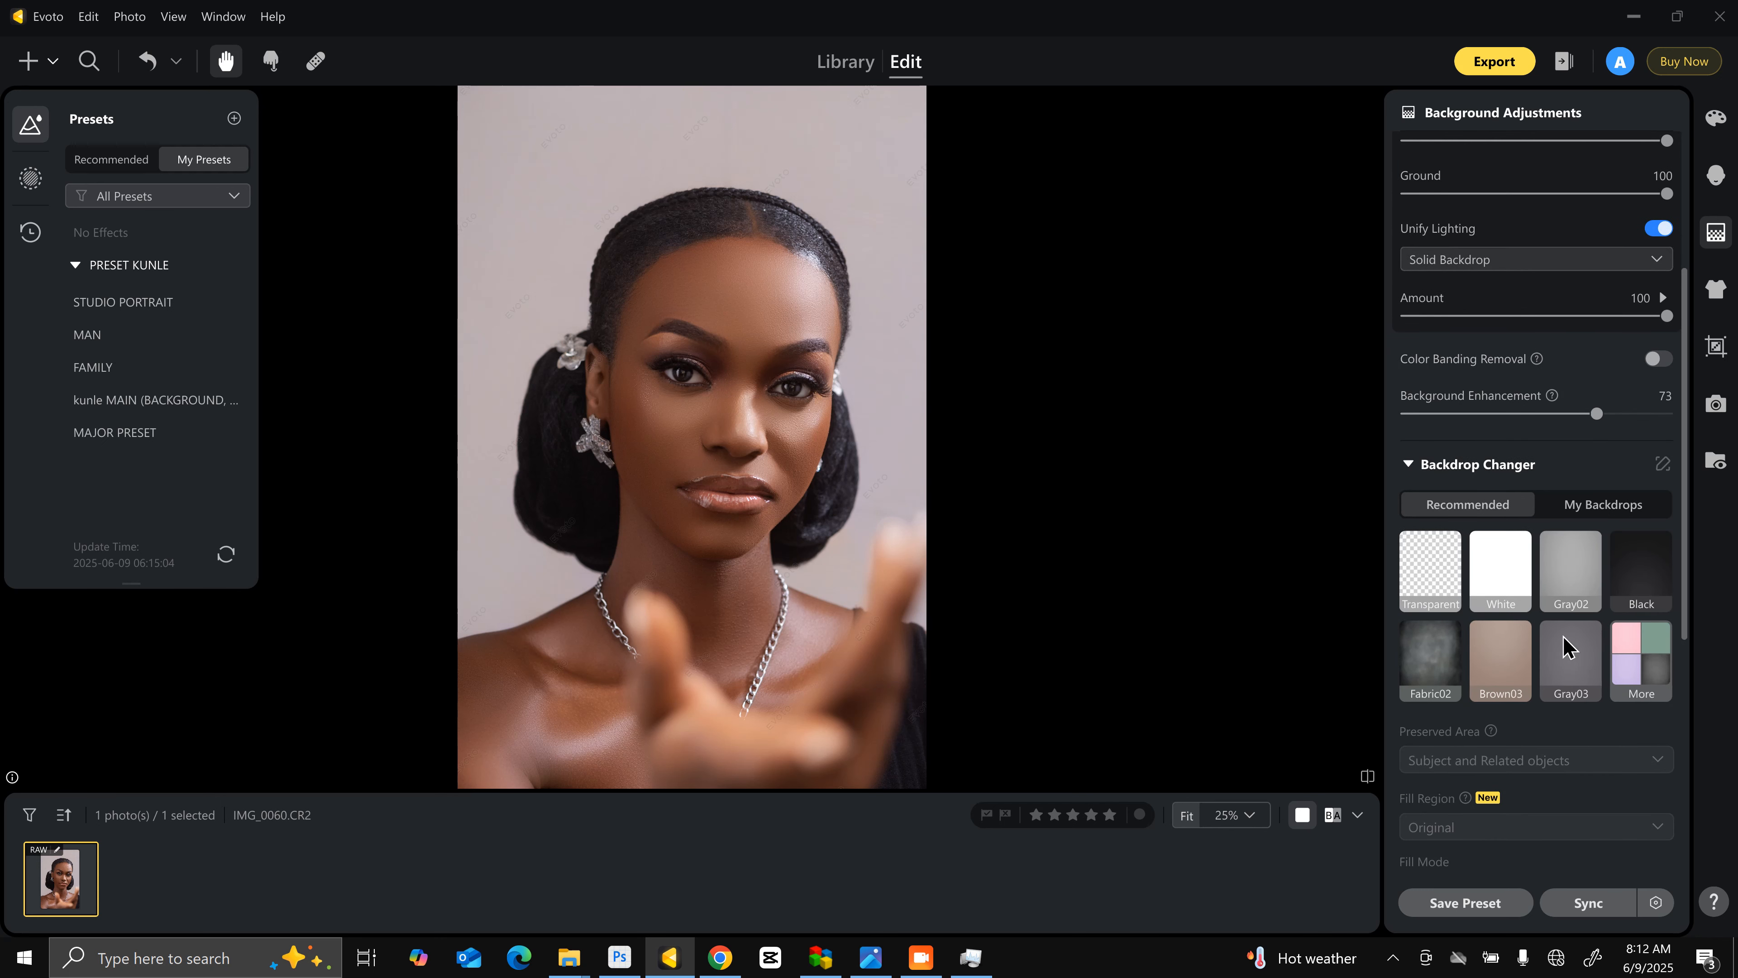
{"action": "left_click", "coordinate": [1502, 589]}
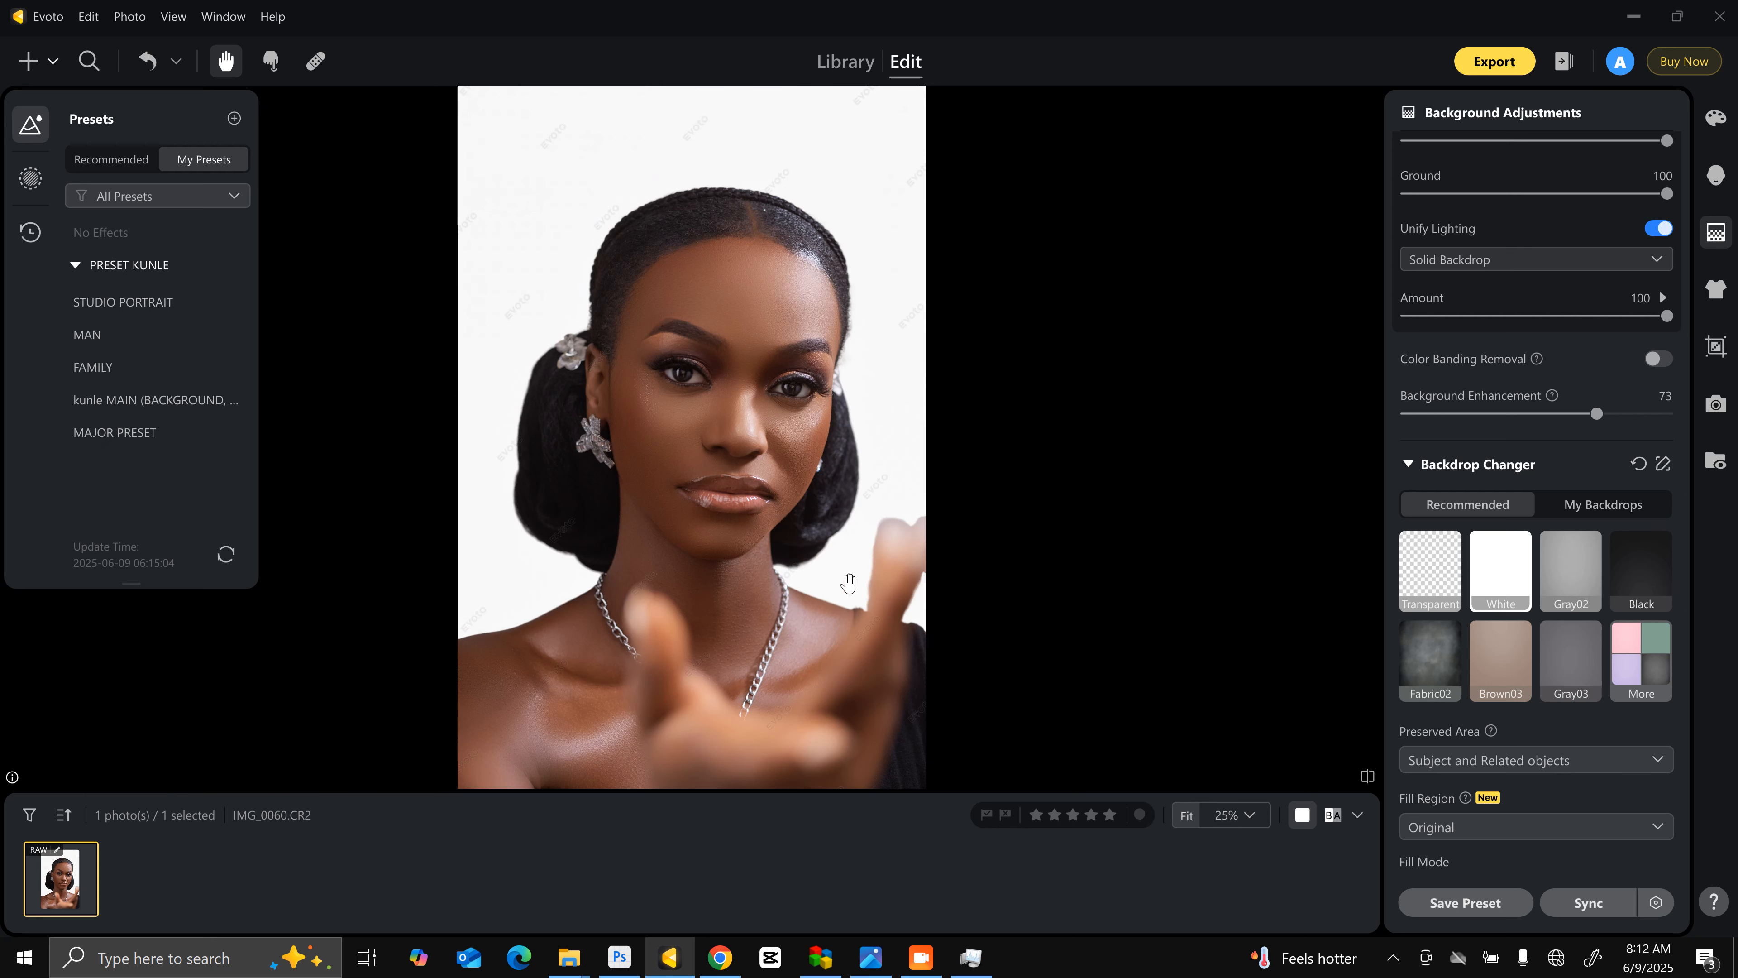
{"action": "left_click", "coordinate": [1637, 579]}
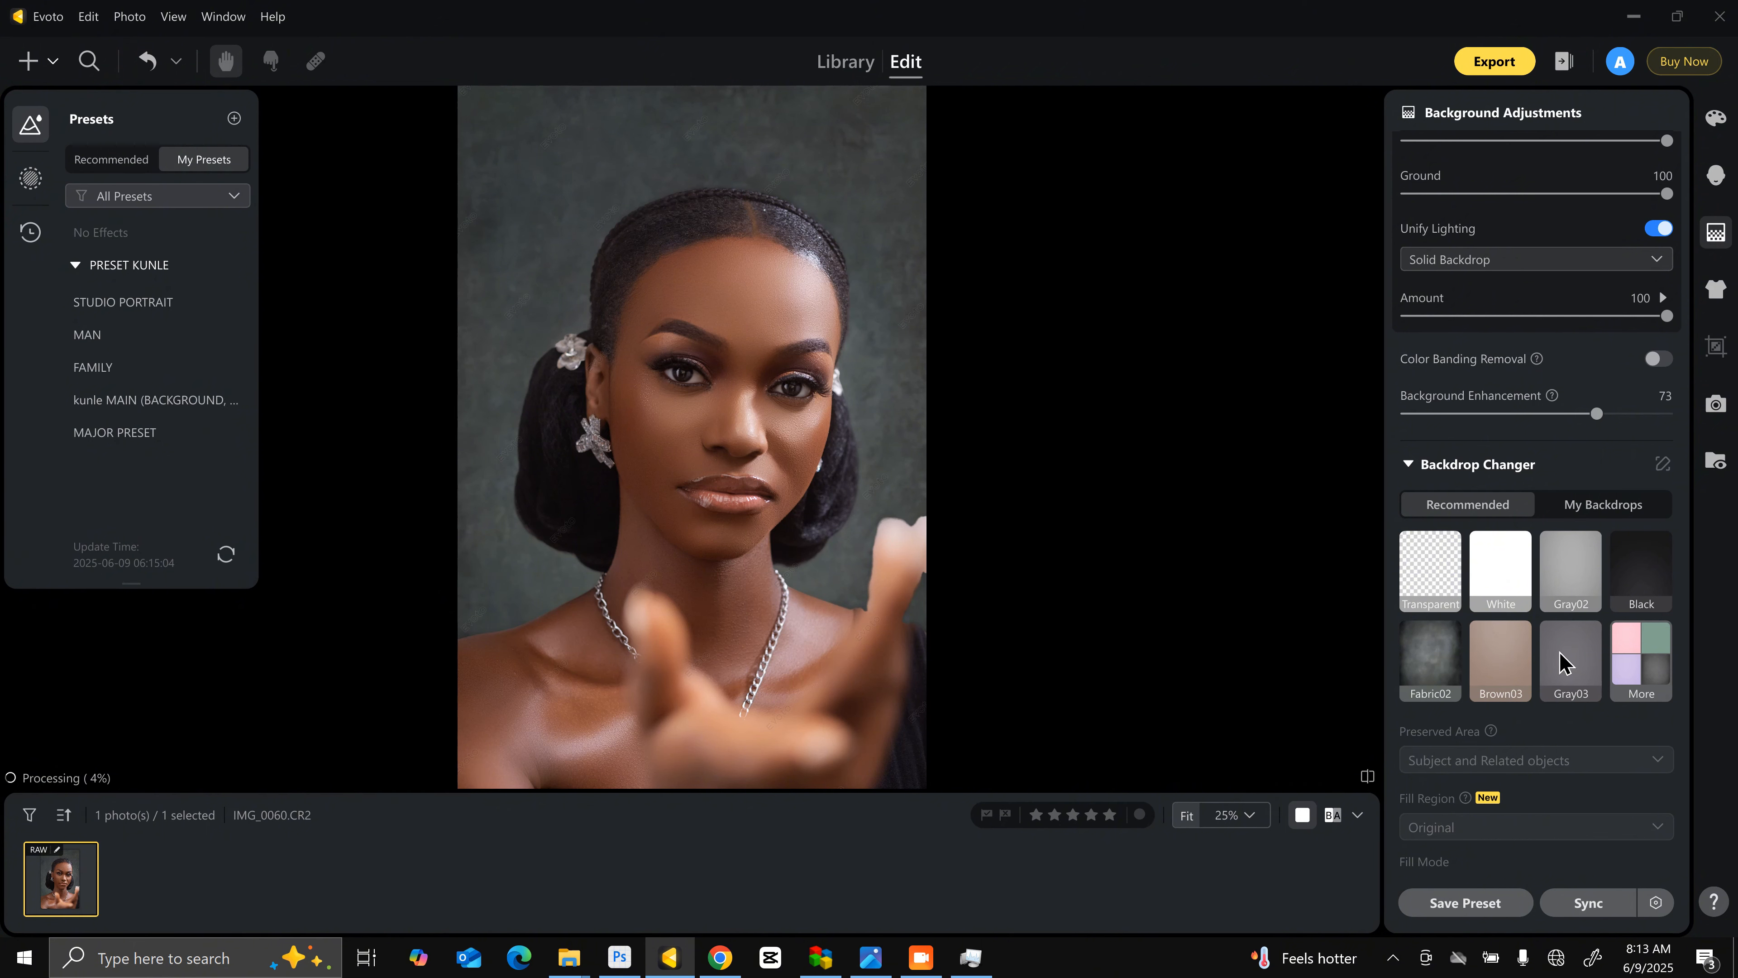
Step: Look through the Backdrop Changer's fill, edge, opacity, position and shadow settings, and close the section
{"action": "scroll", "coordinate": [1564, 661], "scroll_direction": "down", "scroll_amount": 5}
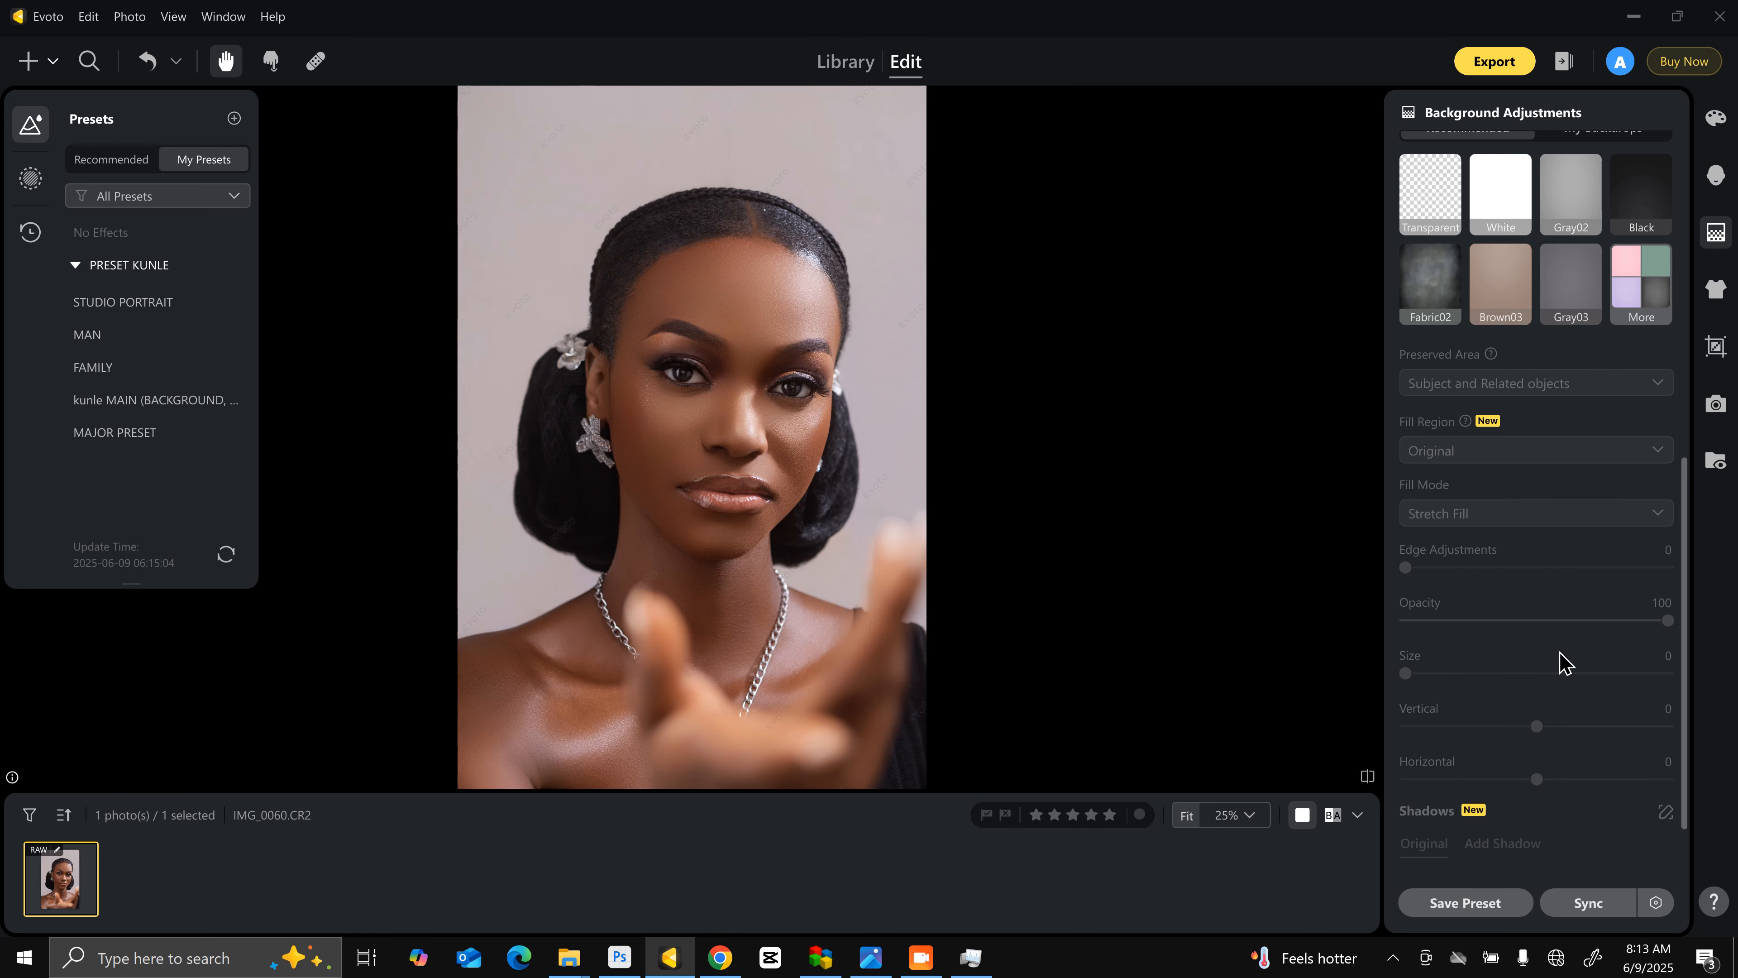
{"action": "scroll", "coordinate": [1563, 660], "scroll_direction": "down", "scroll_amount": 1}
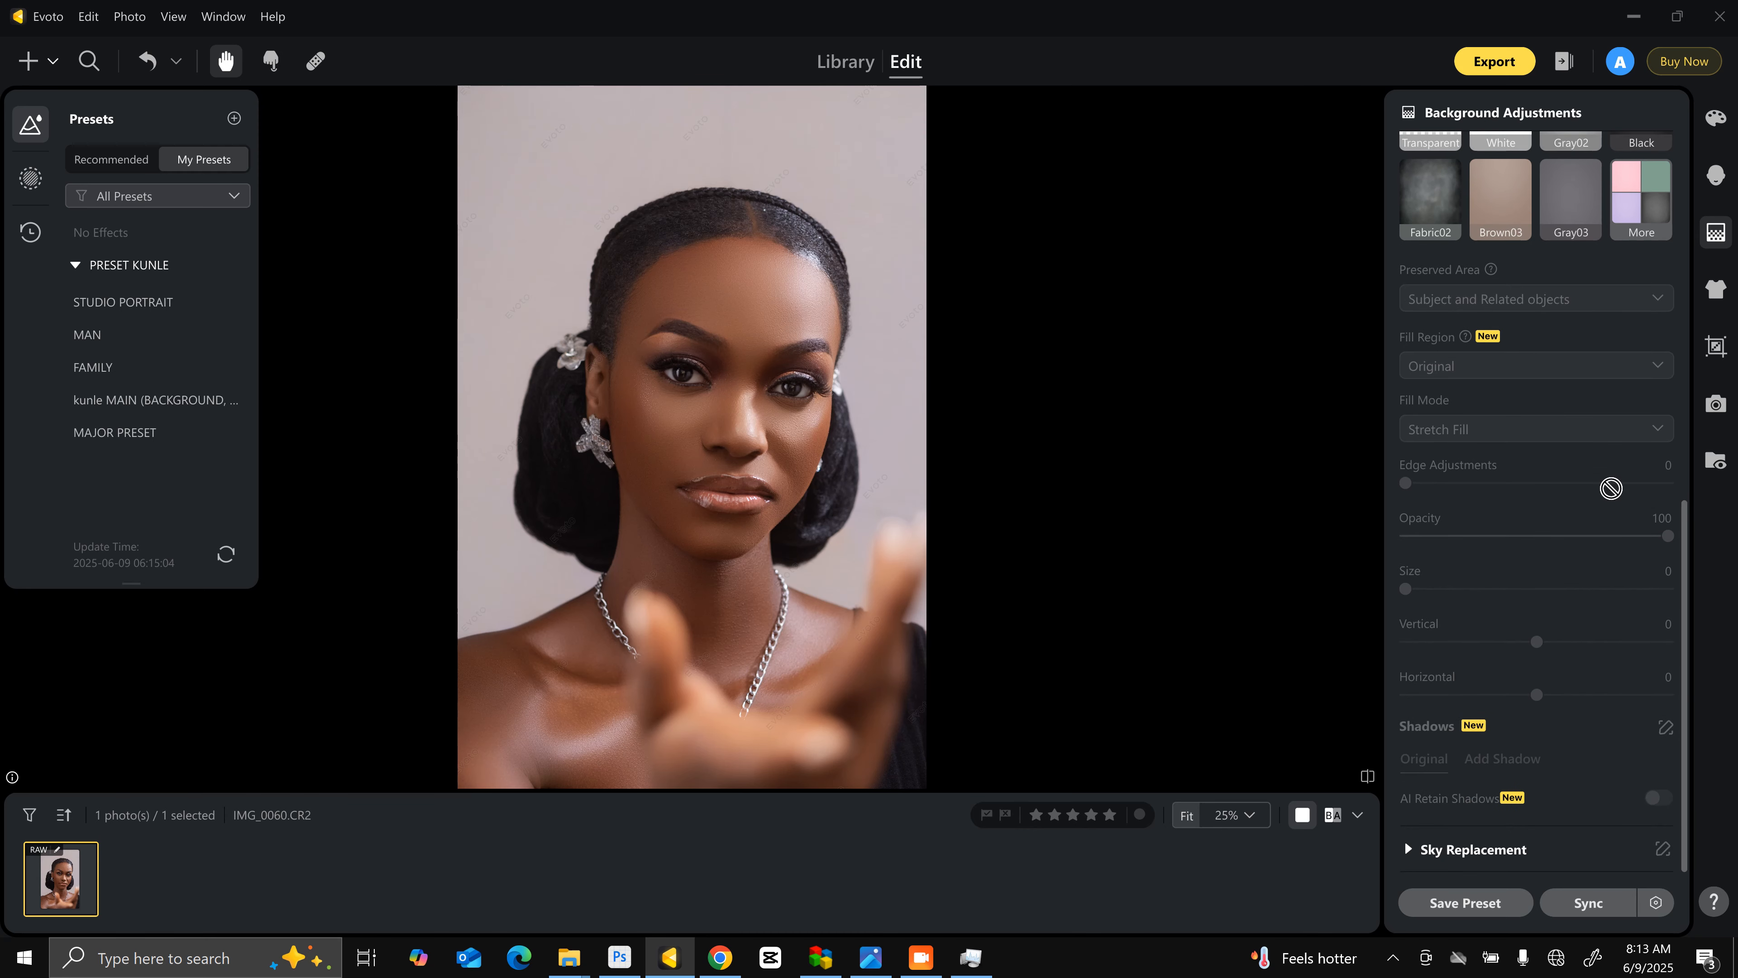
{"action": "scroll", "coordinate": [1612, 488], "scroll_direction": "up", "scroll_amount": 7}
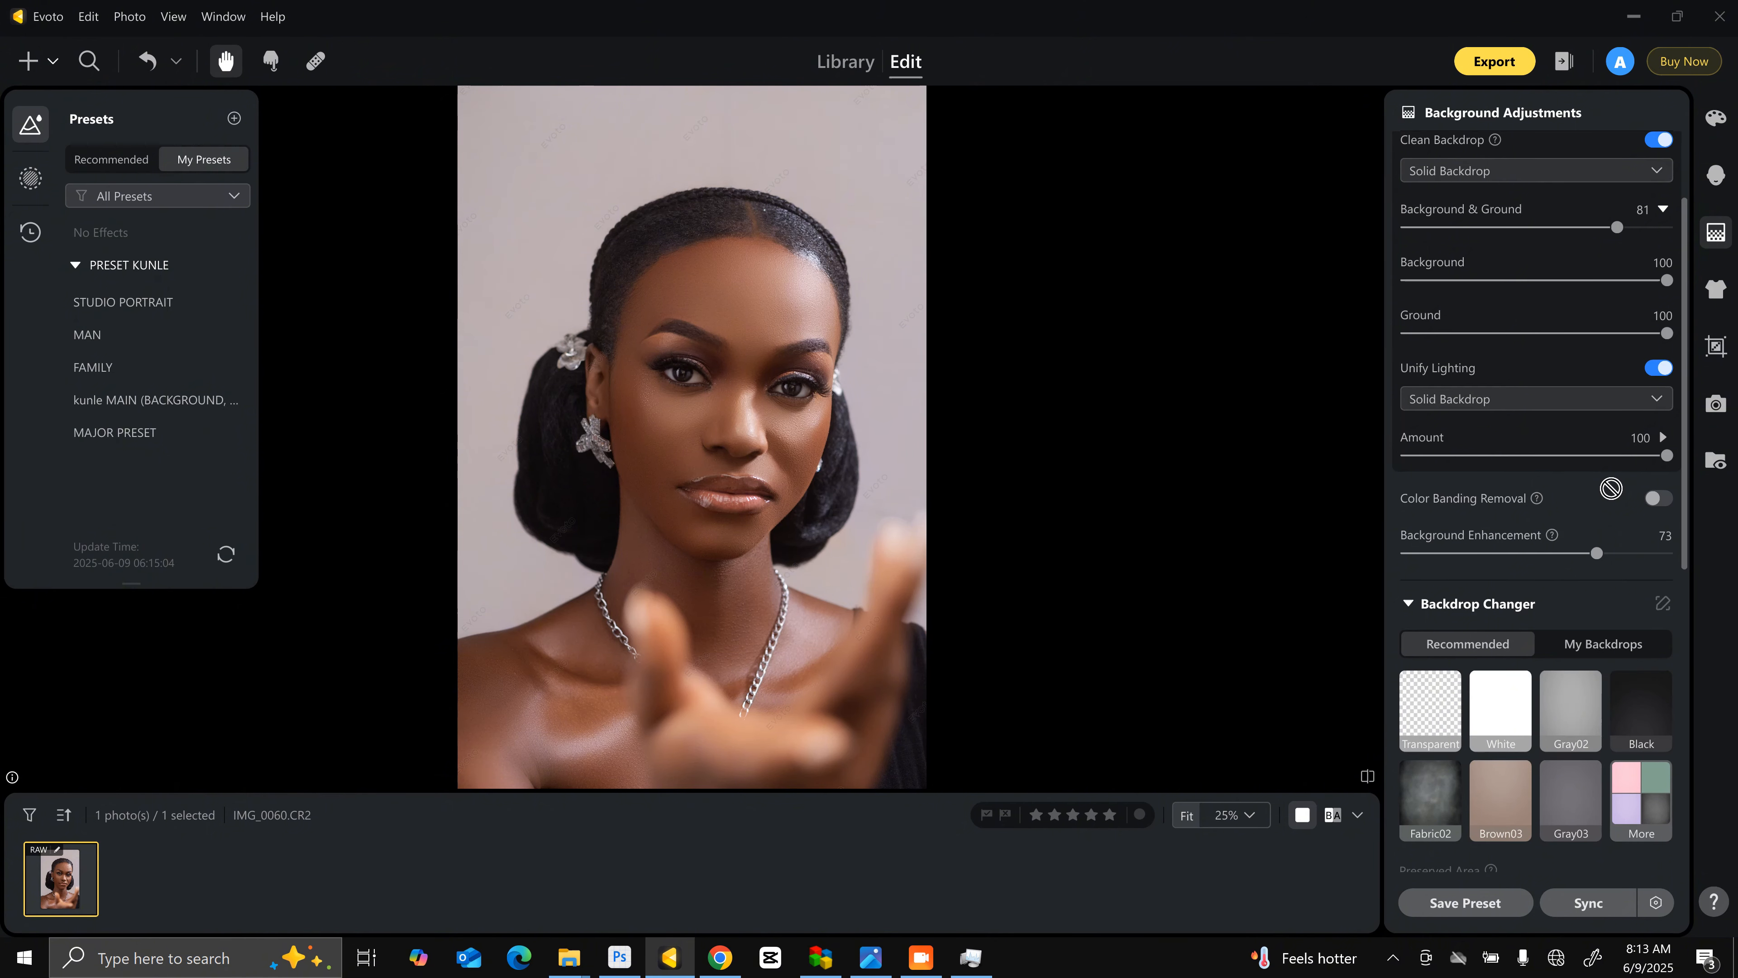
{"action": "scroll", "coordinate": [1612, 488], "scroll_direction": "up", "scroll_amount": 2}
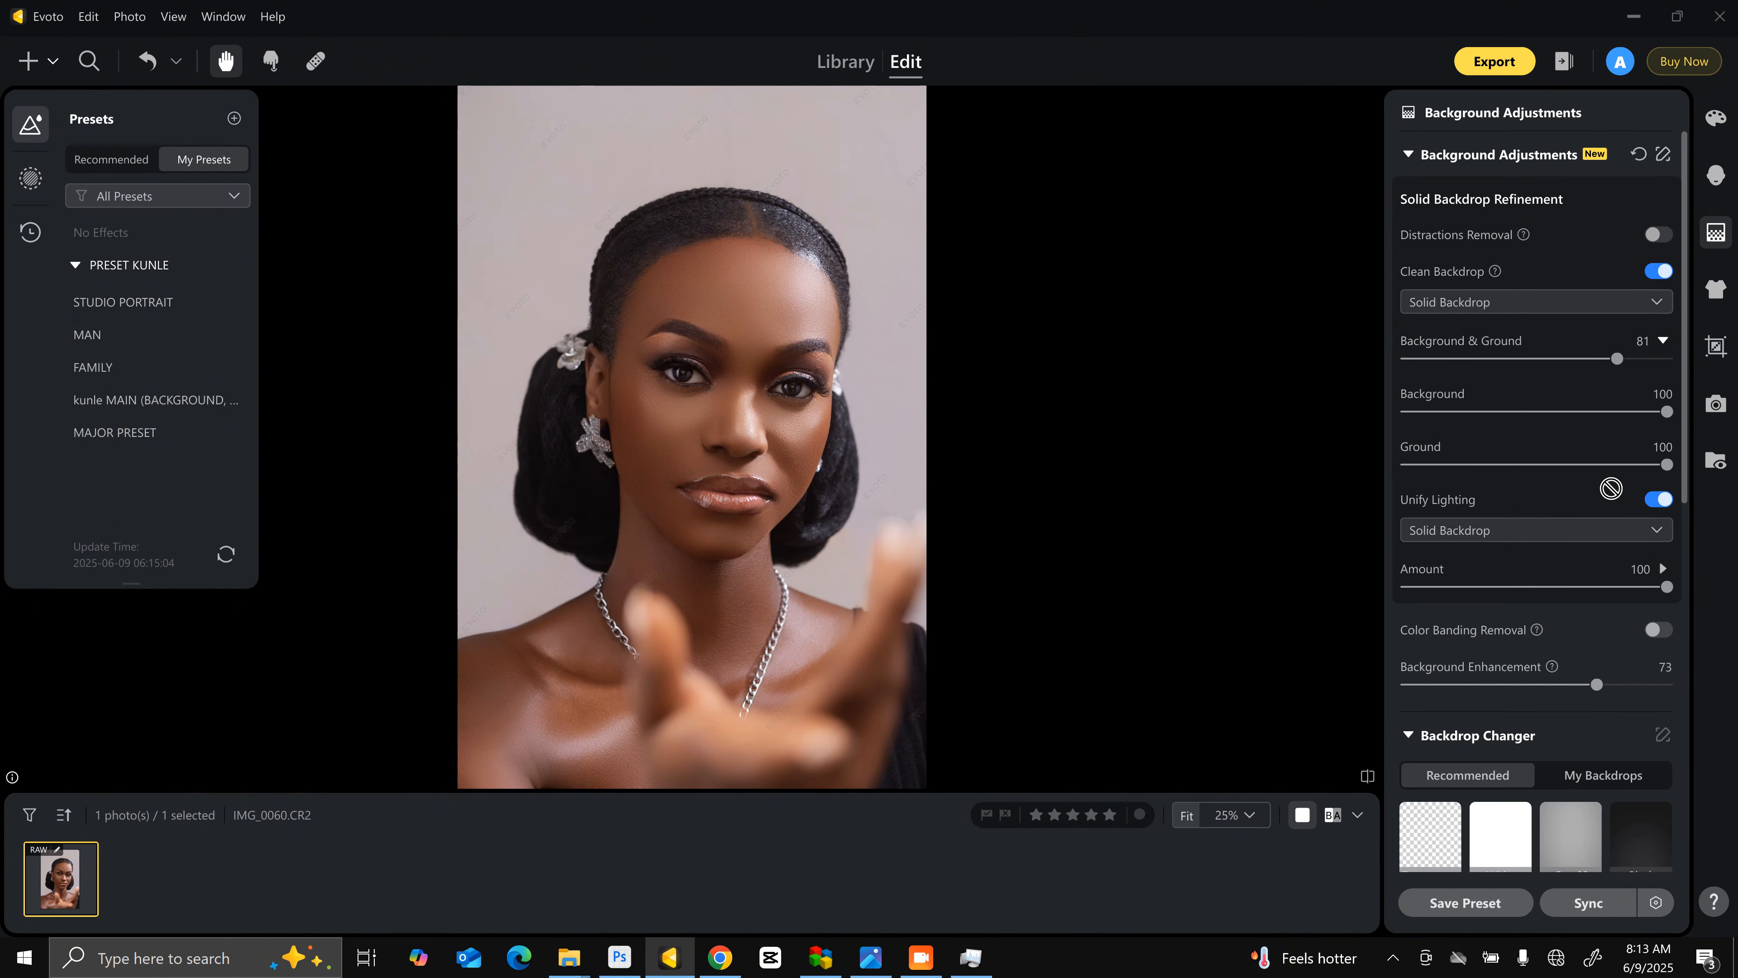
{"action": "left_click", "coordinate": [1424, 735]}
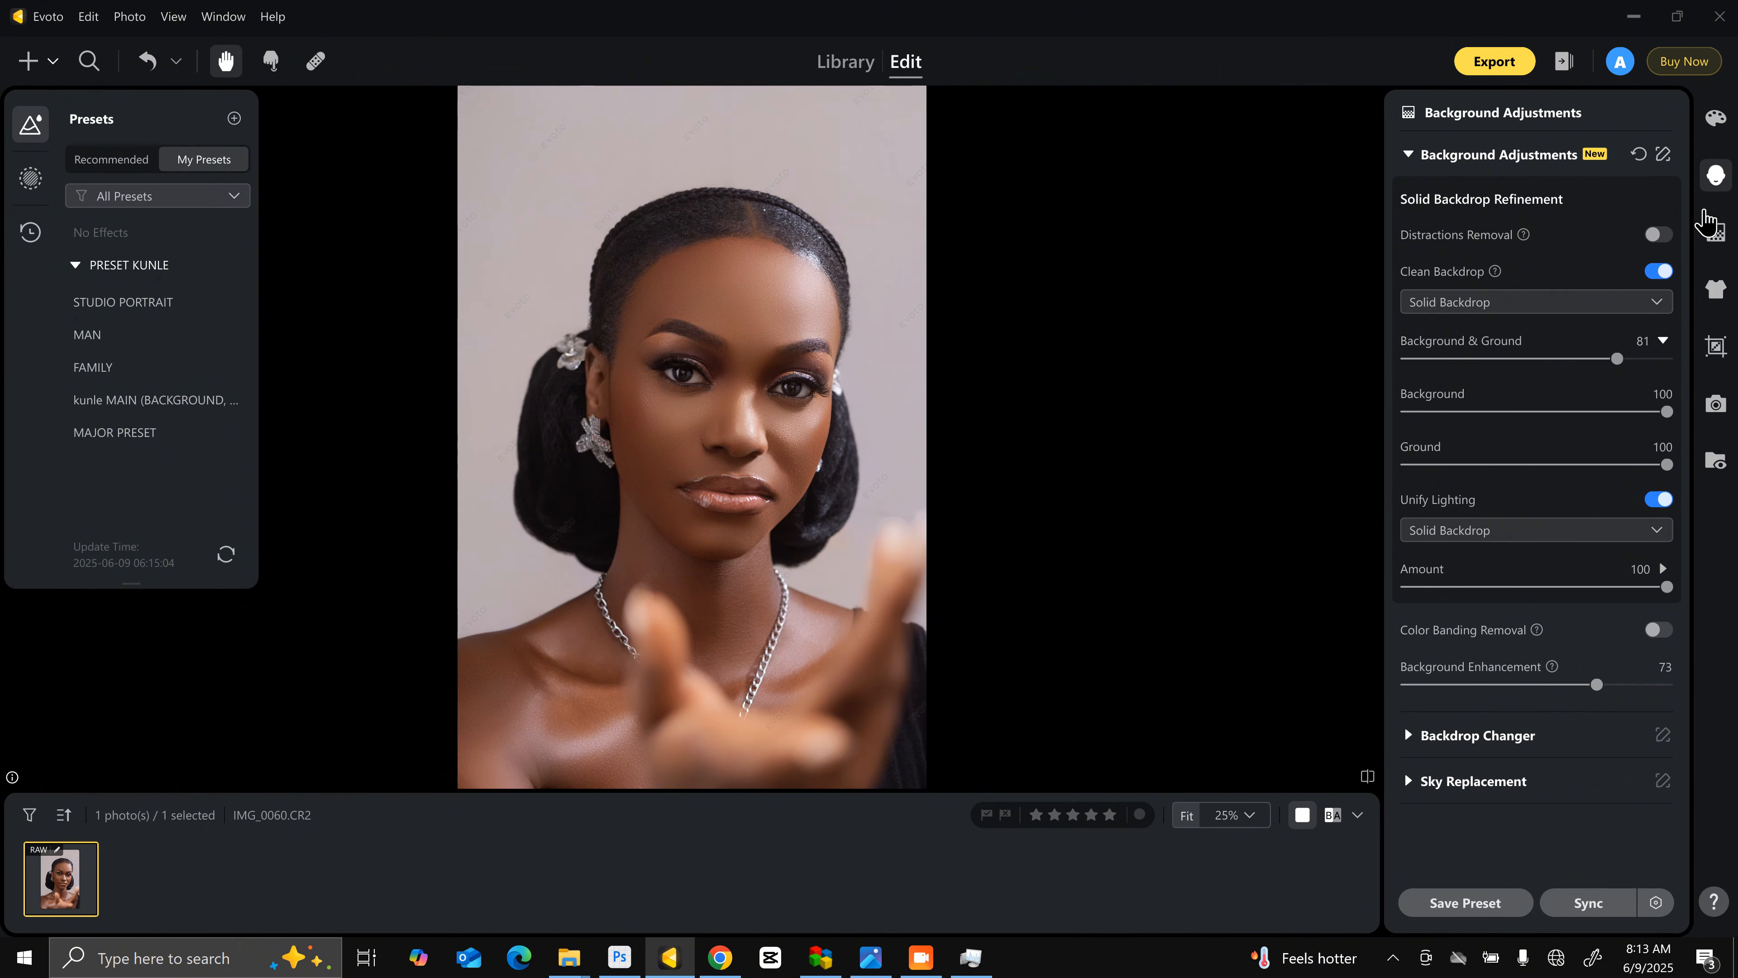
Step: Reset all Hair adjustments in the portrait retouching settings and set Stray Hairs Removal to 89
{"action": "left_click", "coordinate": [1714, 177]}
{"action": "scroll", "coordinate": [1404, 780], "scroll_direction": "up", "scroll_amount": 1}
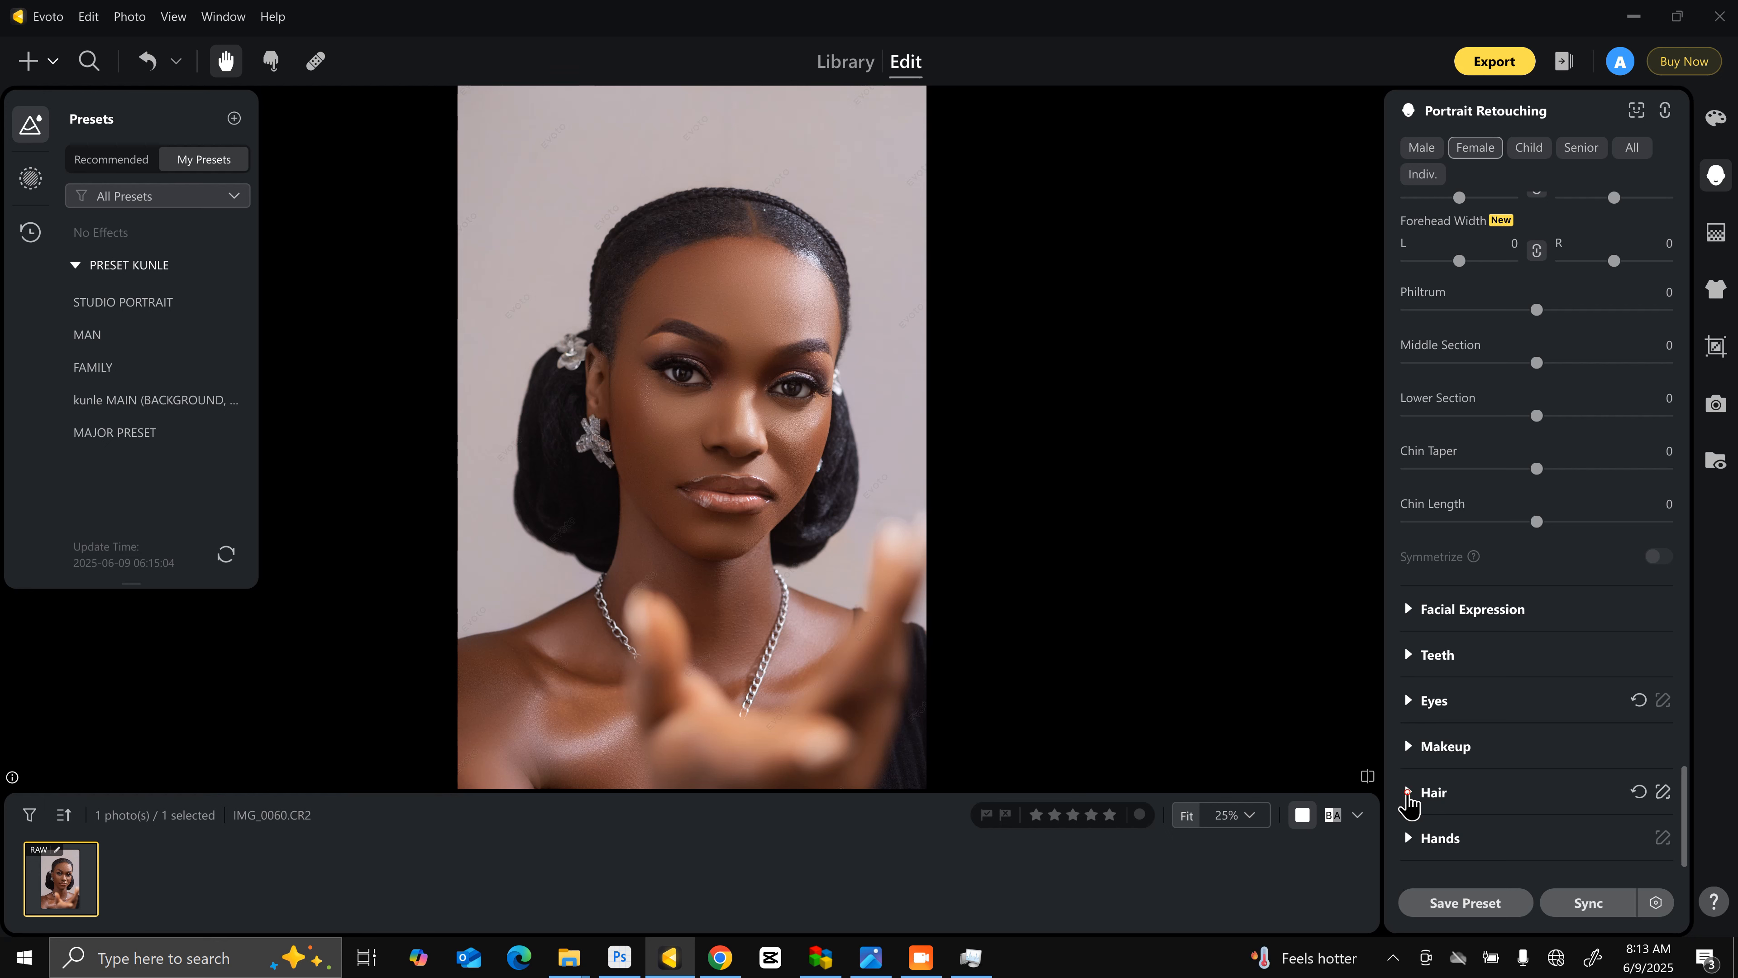
{"action": "left_click", "coordinate": [1408, 794]}
{"action": "scroll", "coordinate": [1540, 740], "scroll_direction": "down", "scroll_amount": 5}
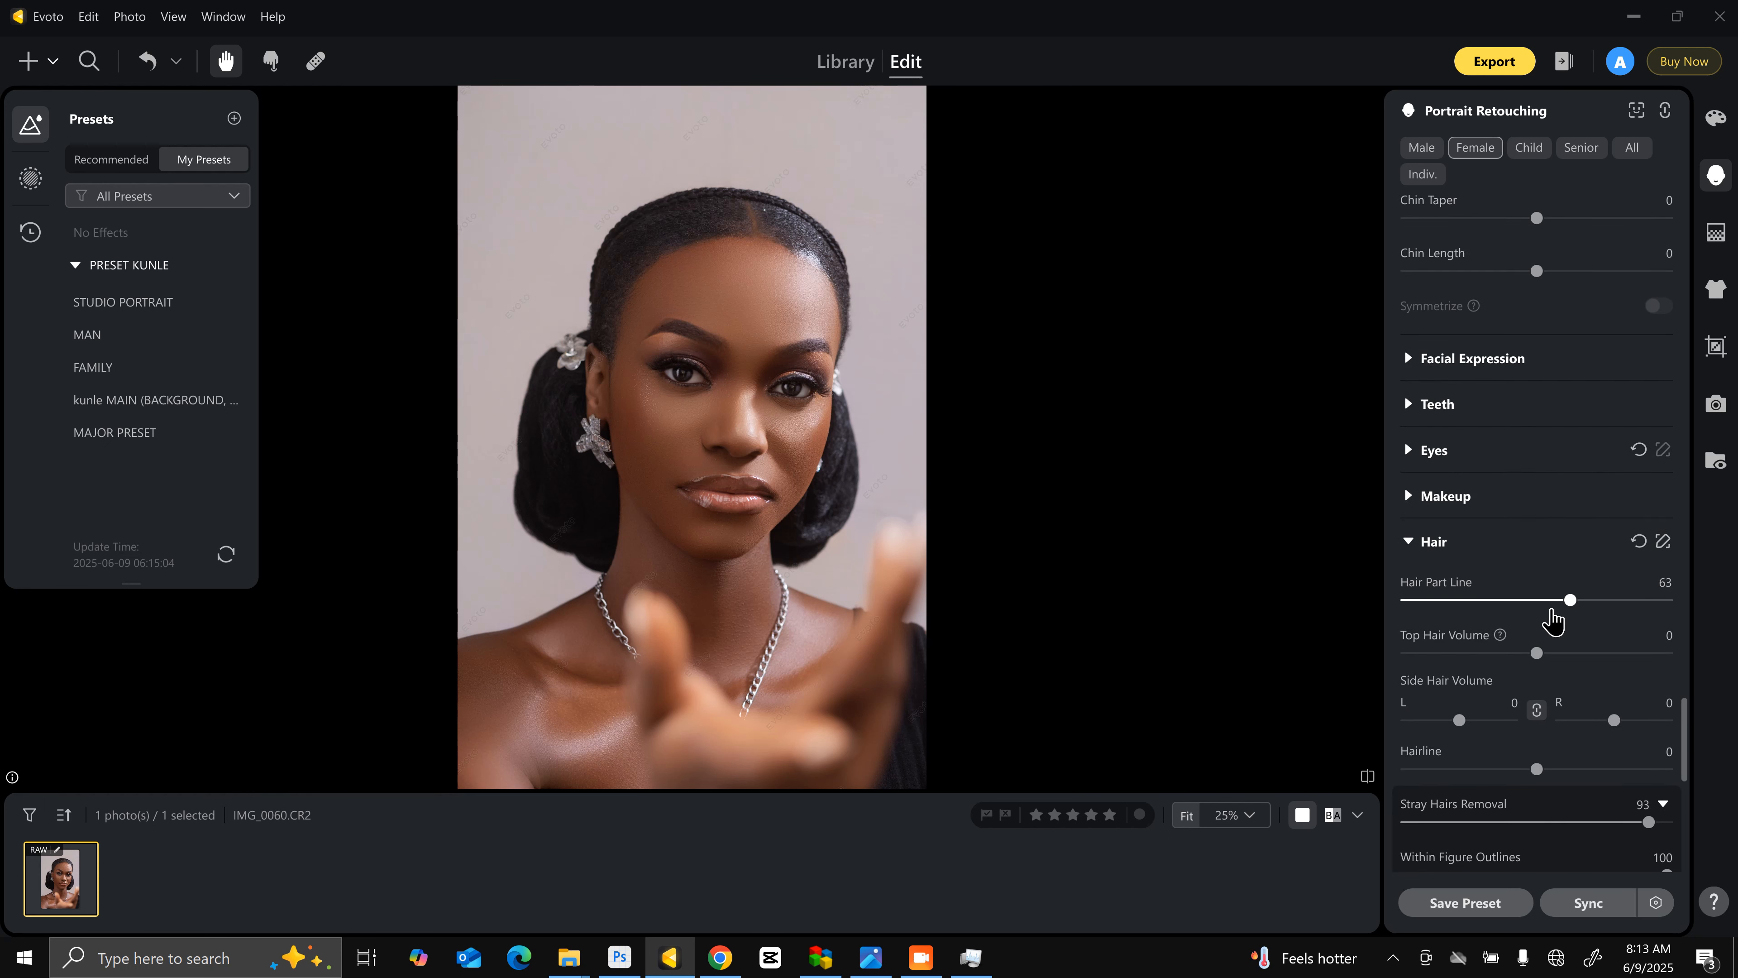
{"action": "scroll", "coordinate": [1549, 616], "scroll_direction": "down", "scroll_amount": 1}
{"action": "scroll", "coordinate": [1550, 620], "scroll_direction": "down", "scroll_amount": 4}
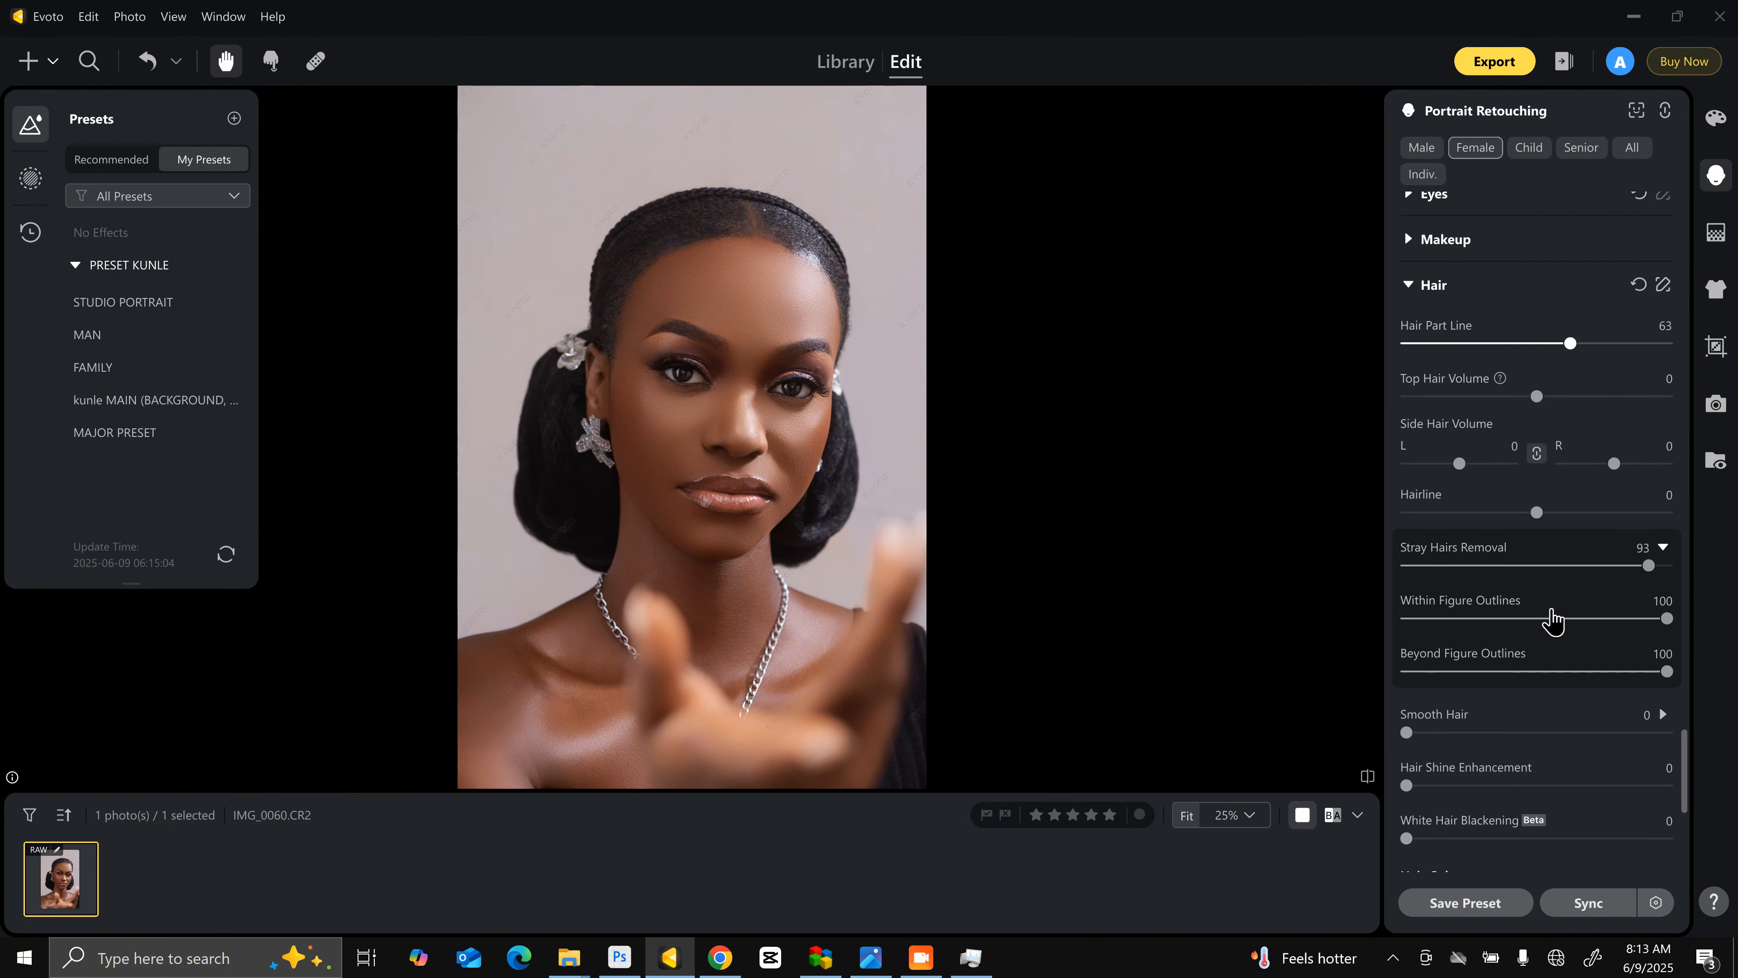
{"action": "scroll", "coordinate": [1555, 606], "scroll_direction": "up", "scroll_amount": 1}
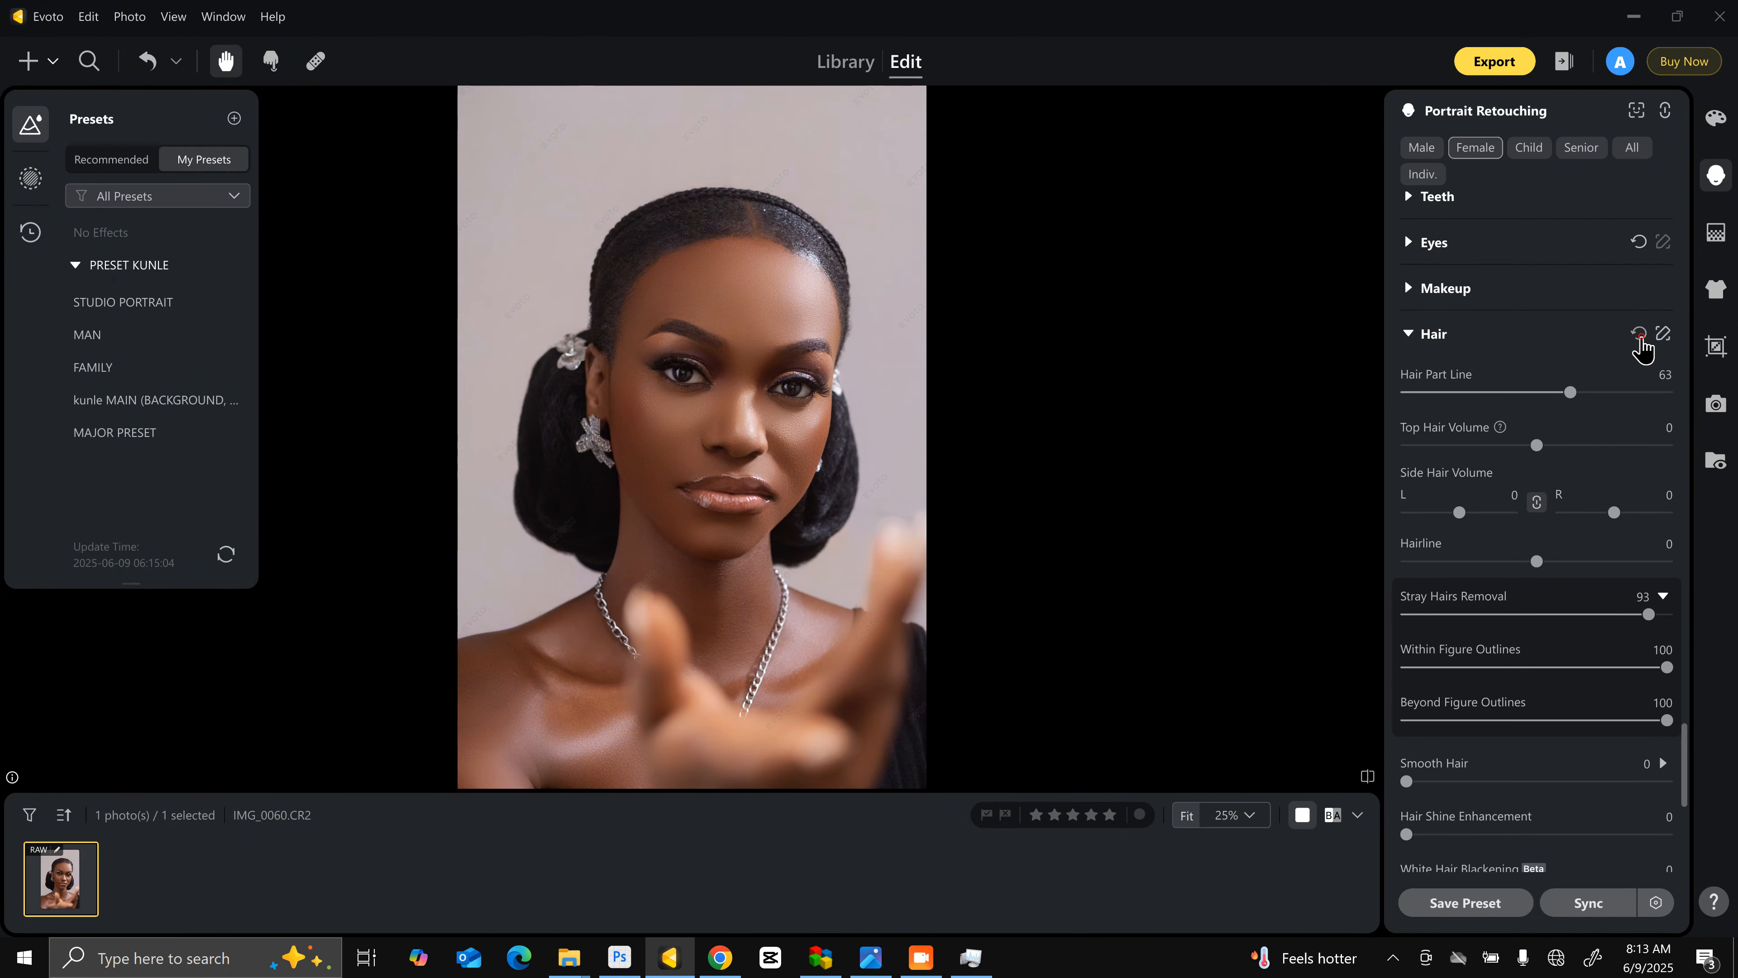
{"action": "left_click", "coordinate": [1638, 335]}
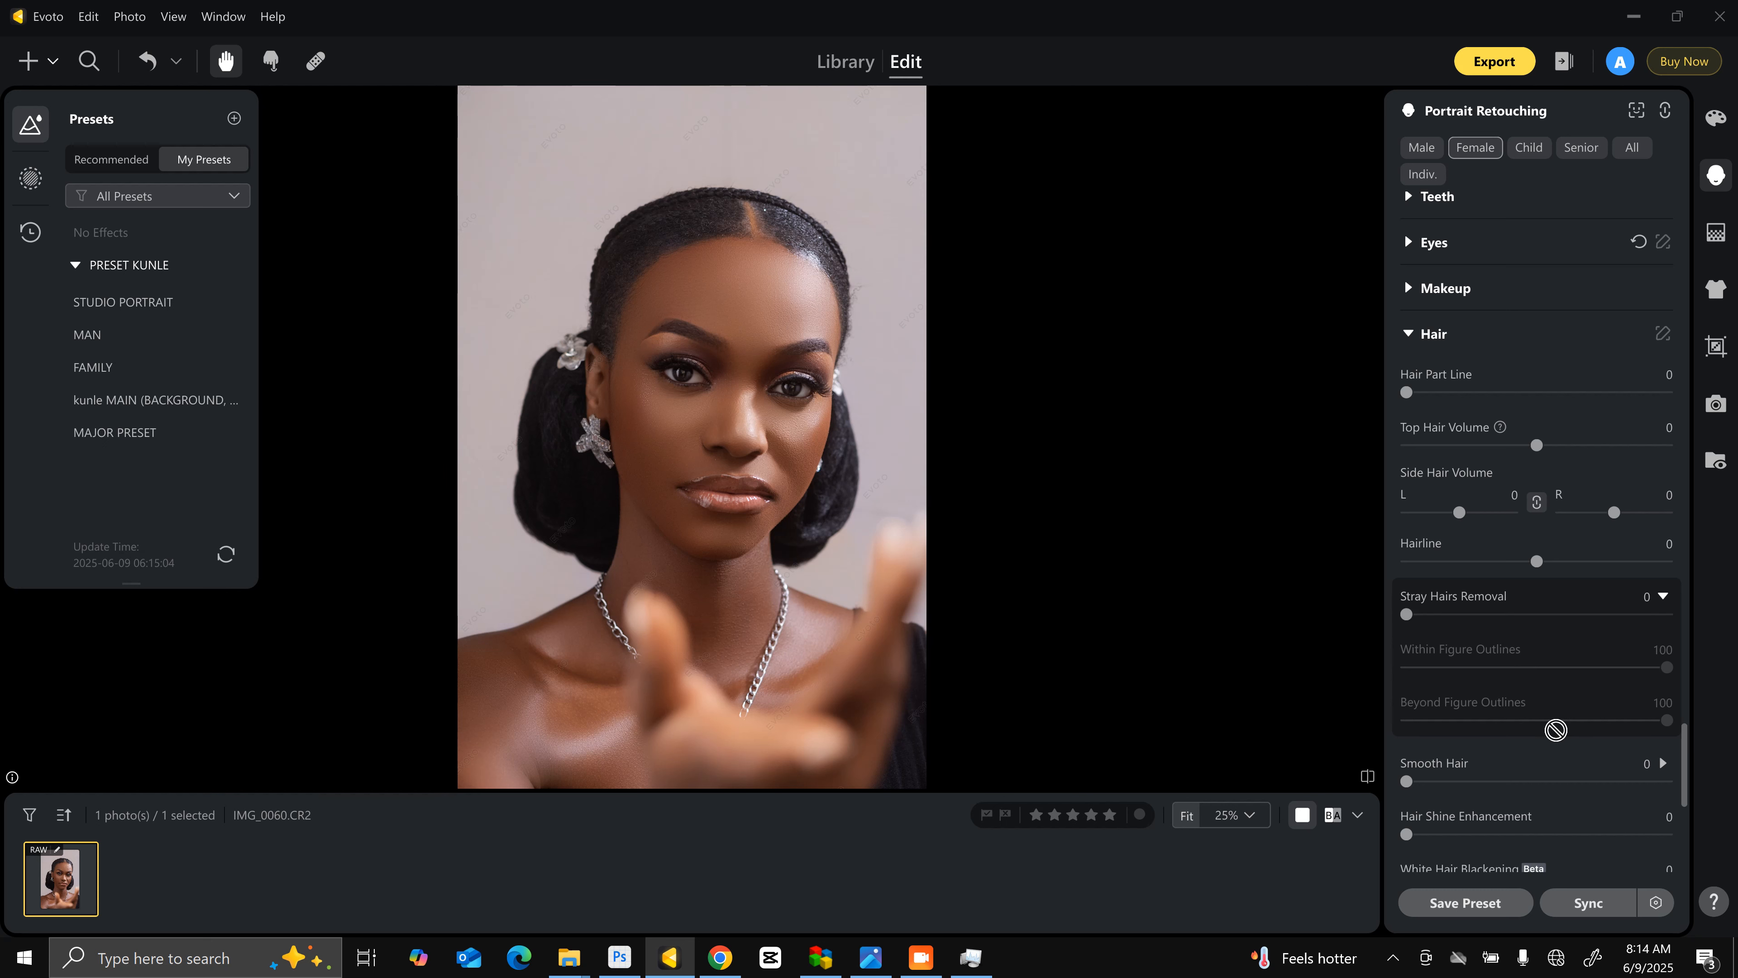
{"action": "scroll", "coordinate": [1556, 729], "scroll_direction": "down", "scroll_amount": 3}
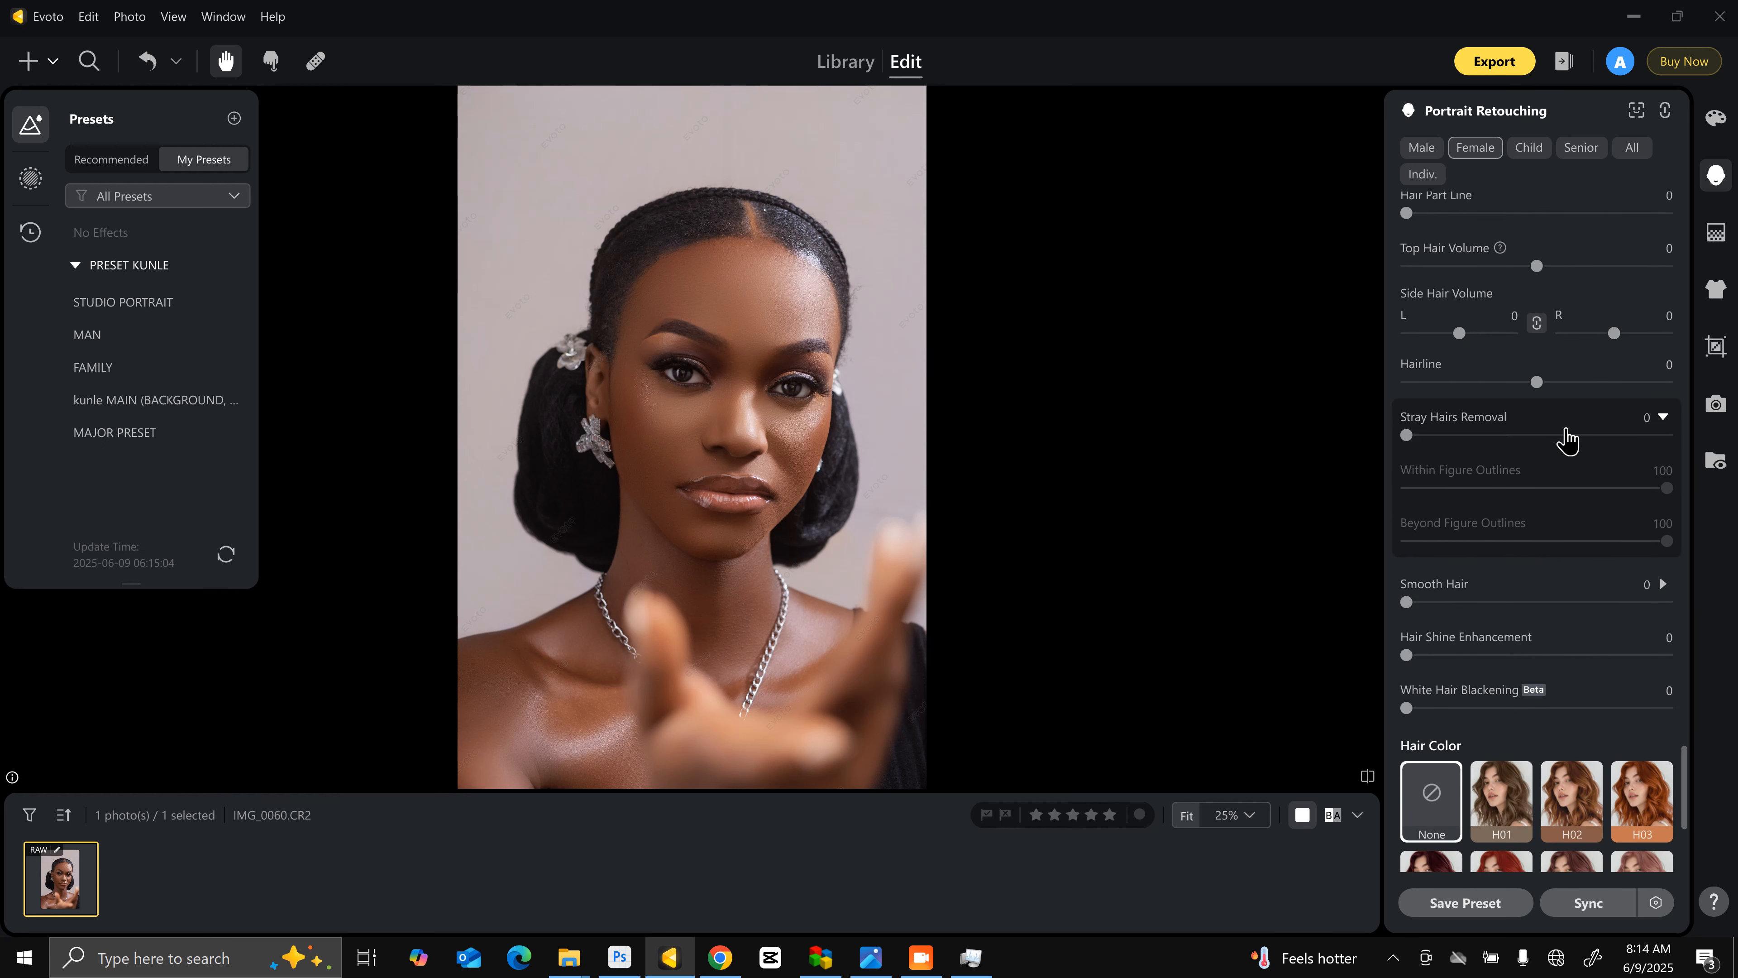
{"action": "left_click", "coordinate": [1639, 437]}
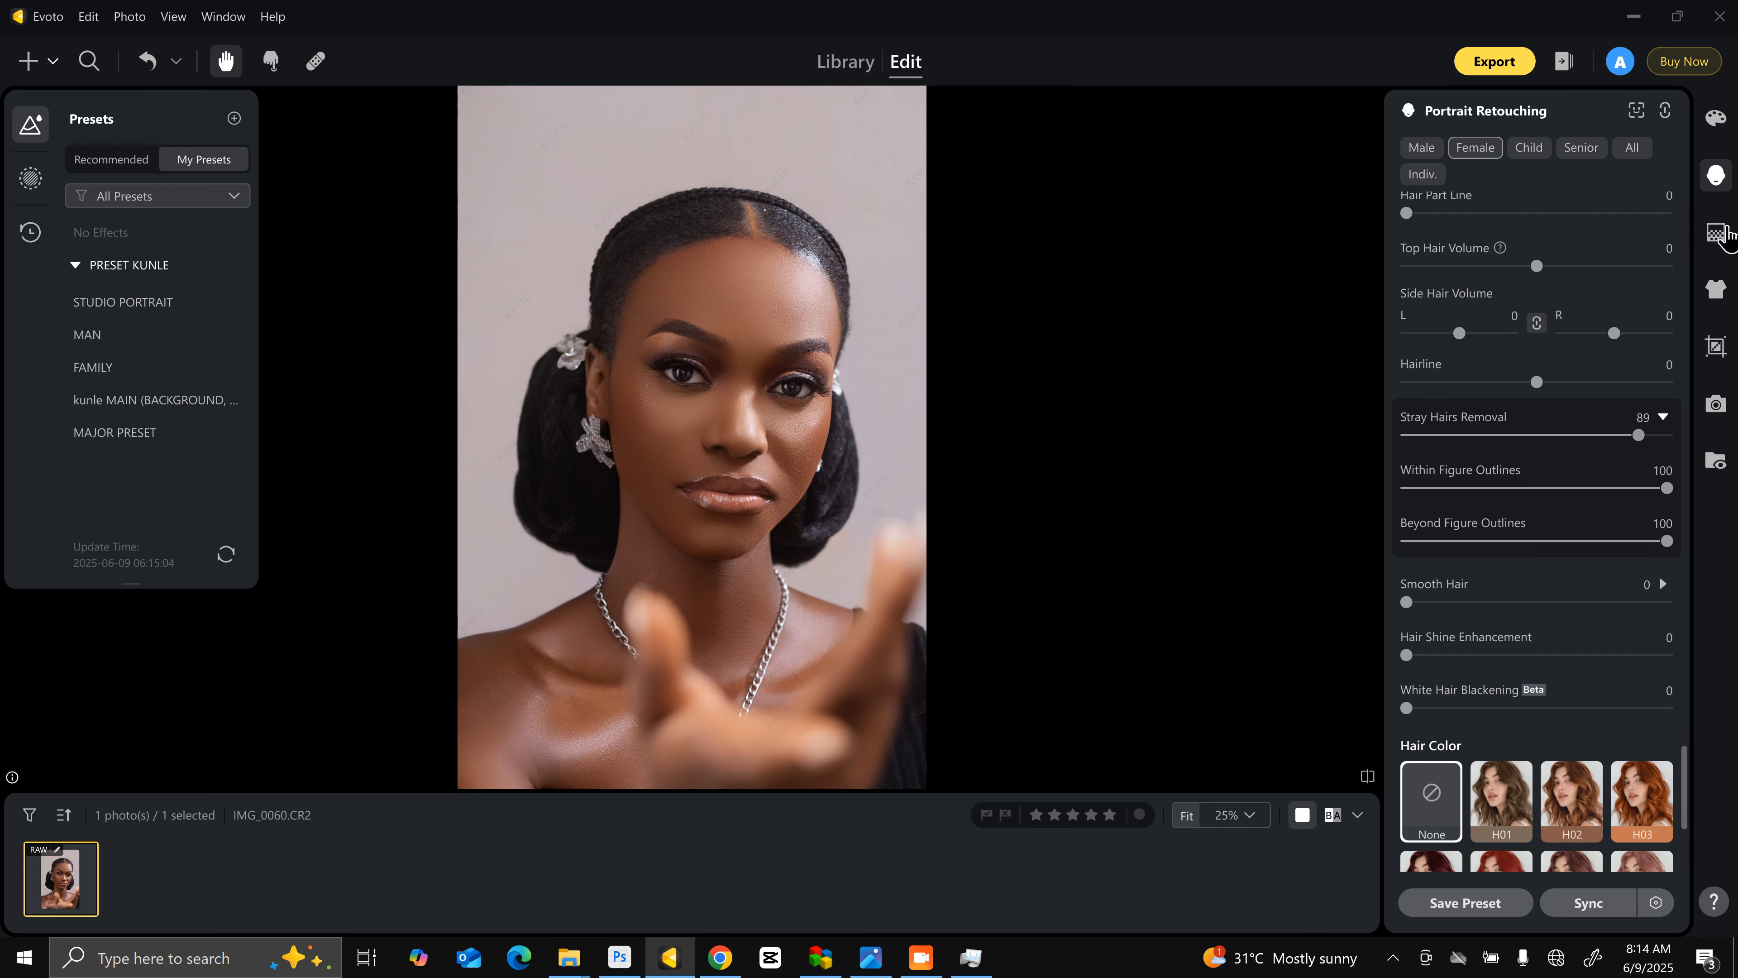
Step: Look at the De-wrinkle Clothing adjustment and open the Crop & Rotate settings
{"action": "left_click", "coordinate": [1717, 293]}
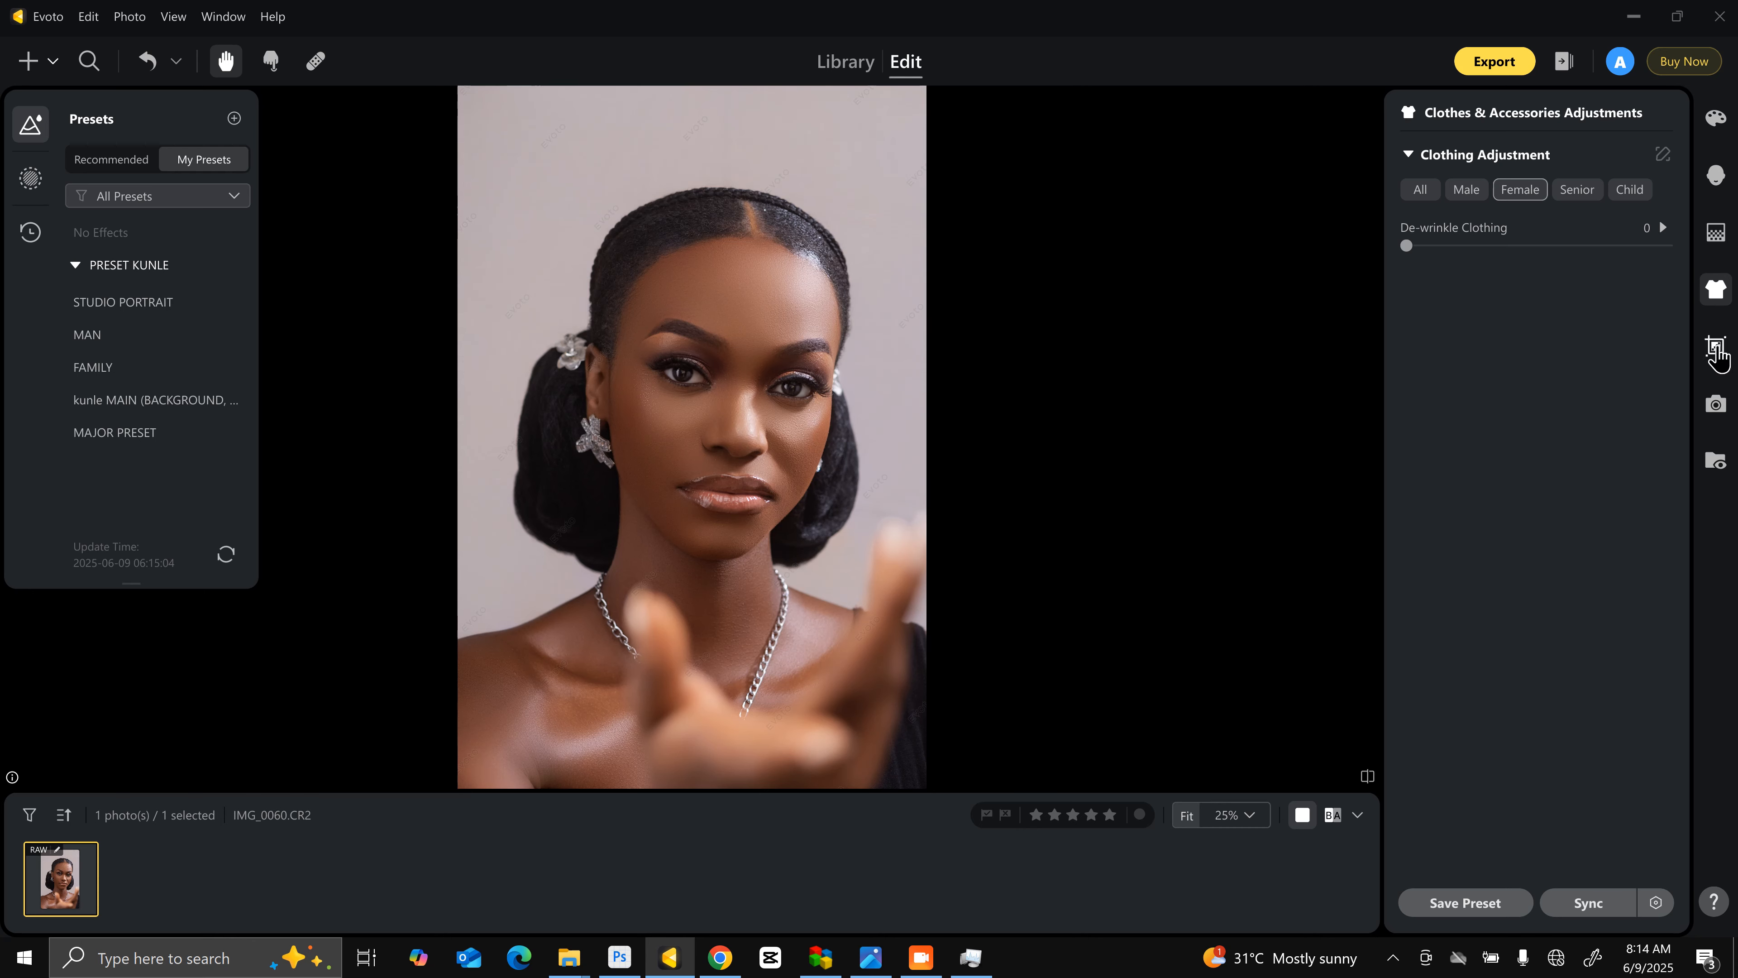
{"action": "left_click", "coordinate": [1714, 349]}
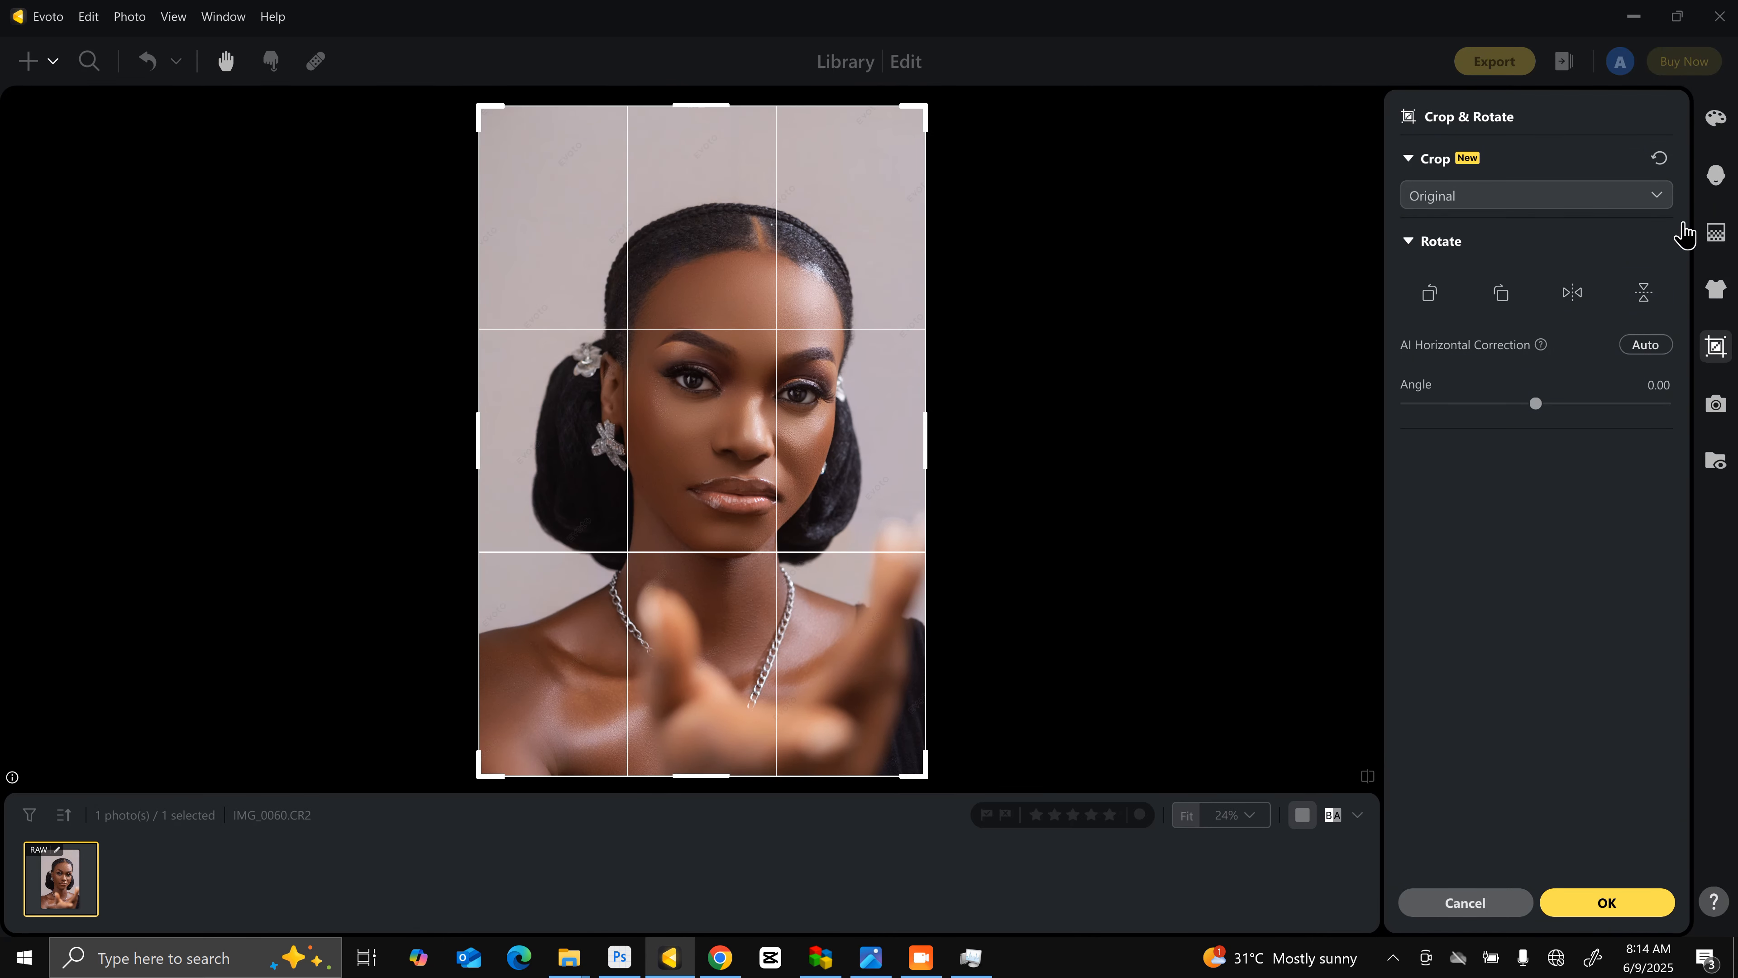